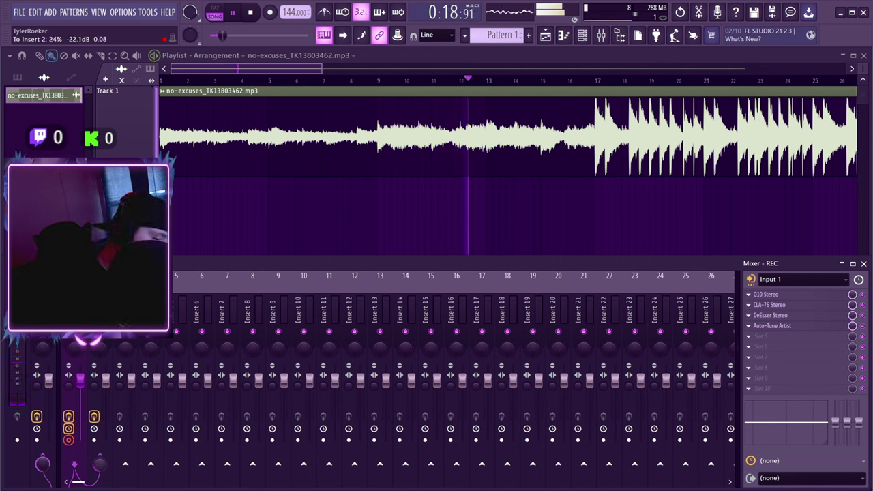
Step: Check the CLA-76 compressor on the REC mixer track, and close both the plugin and the mixer
click(771, 305)
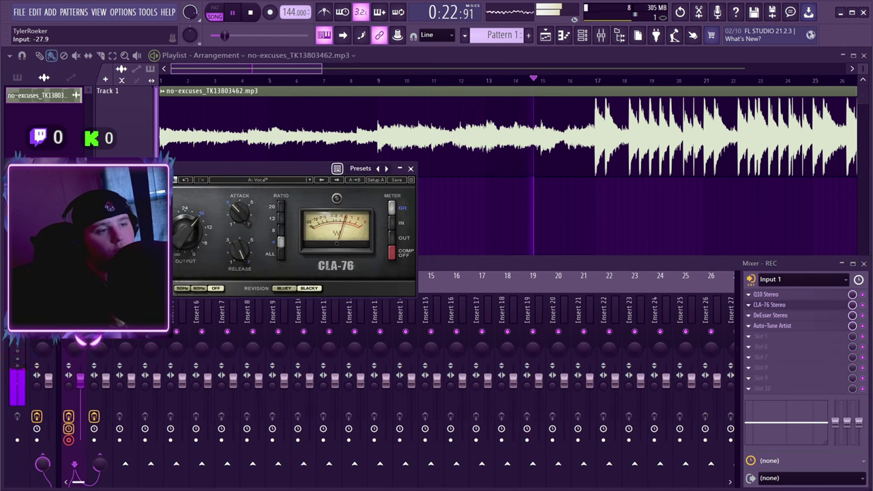
click(410, 168)
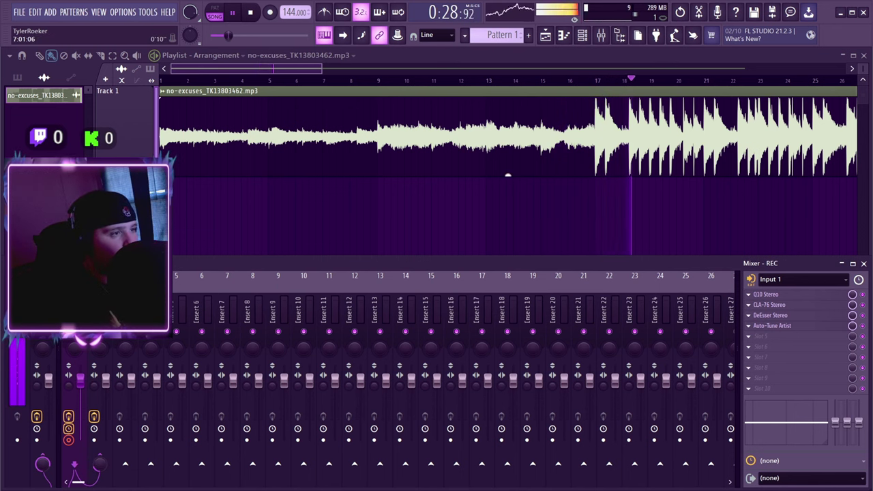
key(F9)
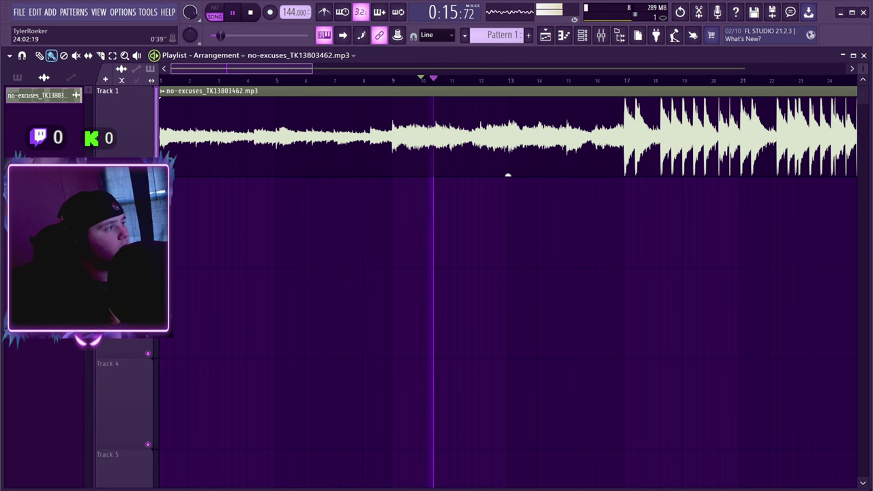
Step: Reduce the playlist track height and audition the beat from bar 9
drag(508, 176, 508, 144)
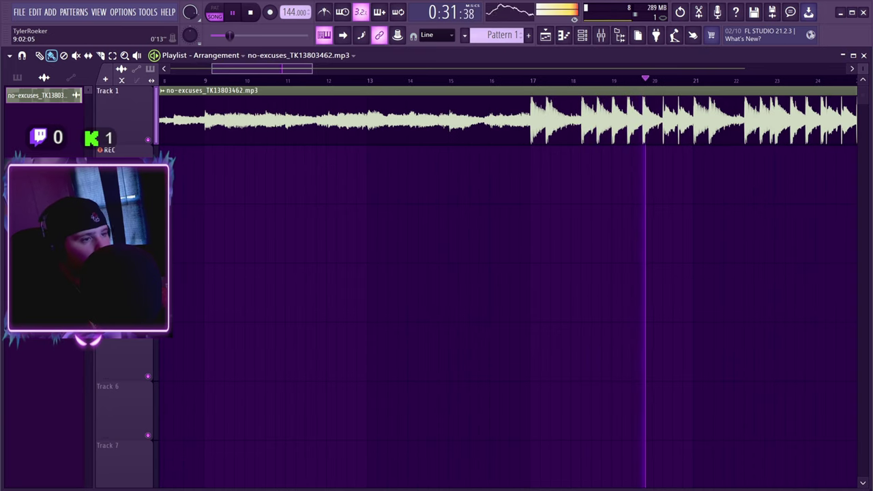
click(208, 80)
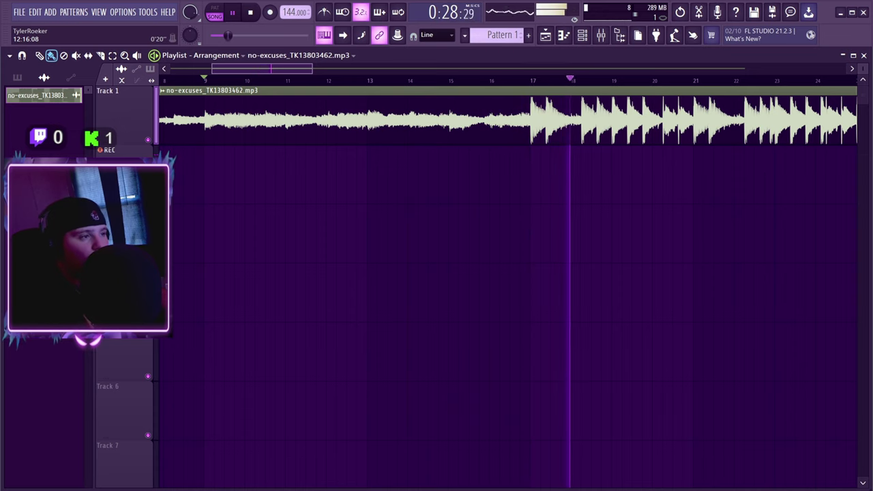
key(space)
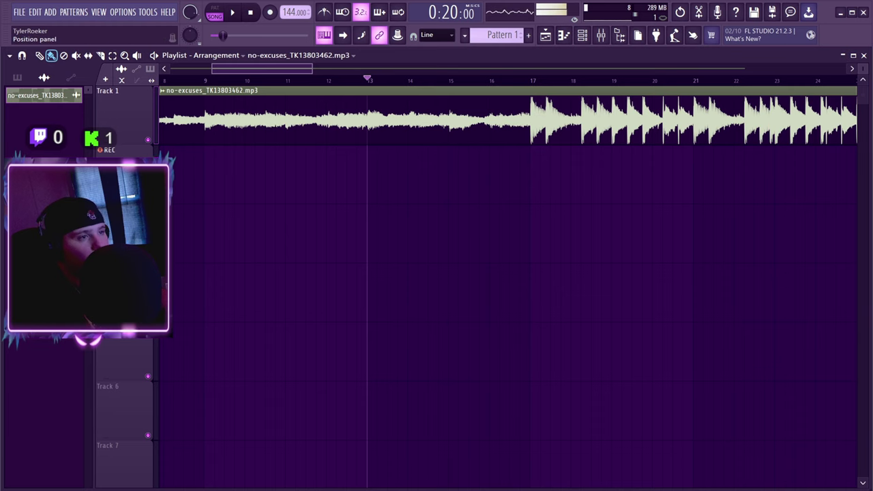
Step: Record a vocal take from bar 13 on the REC track, discarding the first attempt and recording it again
click(270, 12)
key(space)
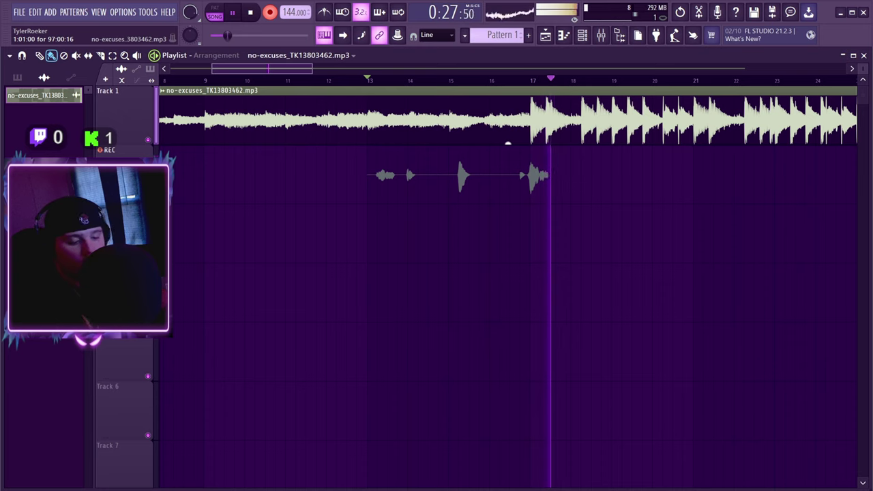
key(space)
key(ctrl+z)
key(space)
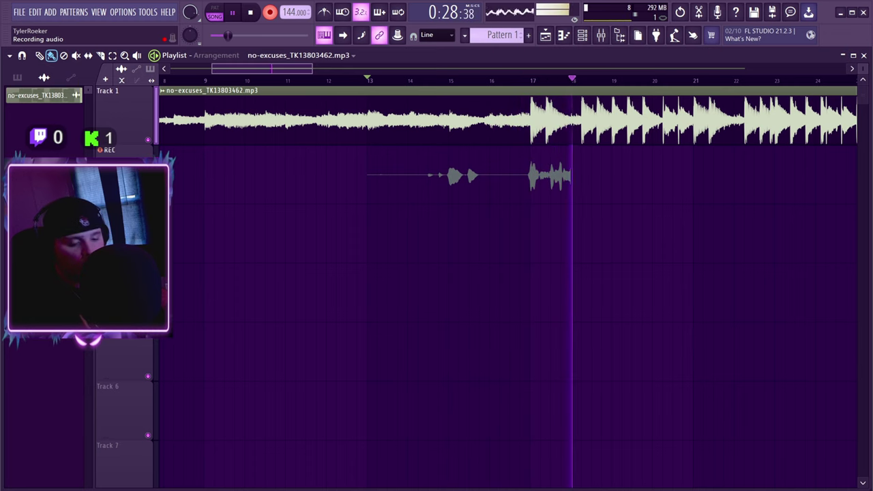
key(space)
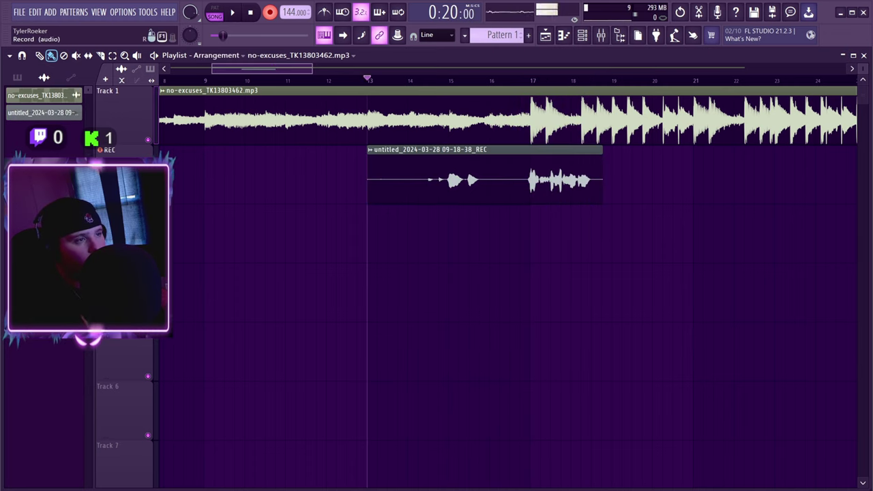
Step: Trim the recorded vocal to start just before bar 17 with short edge fades, and move it to Track 3
key(space)
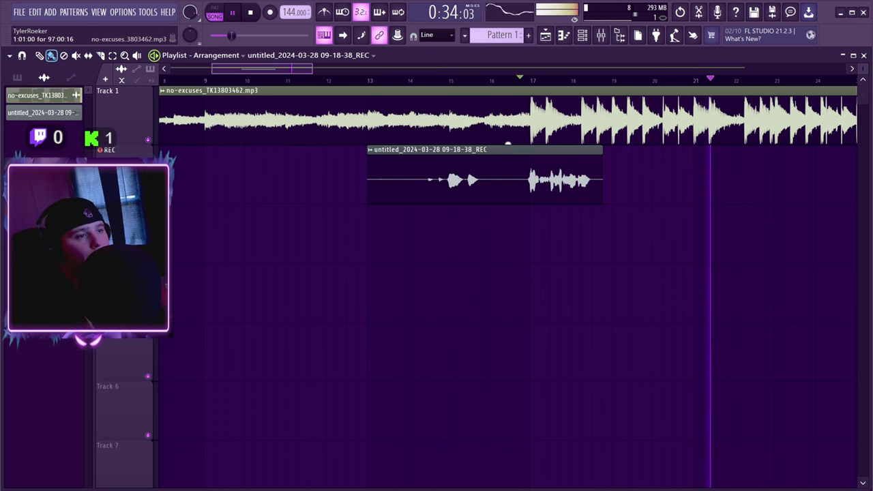
key(space)
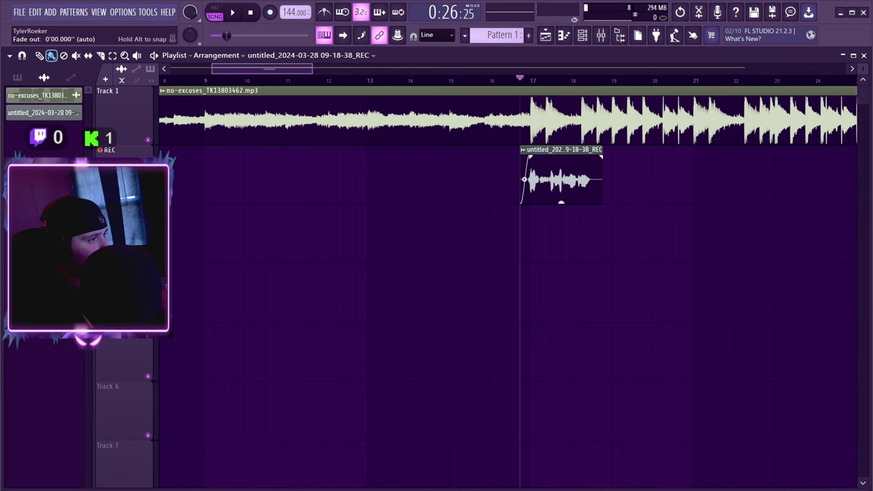
drag(562, 191, 562, 256)
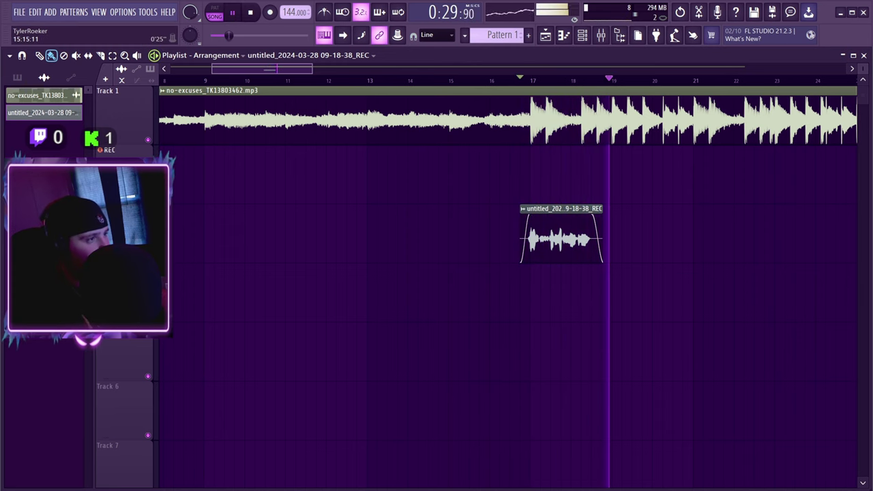
Step: Play the song from several earlier points to review how the first vocal line sits with the beat
click(450, 81)
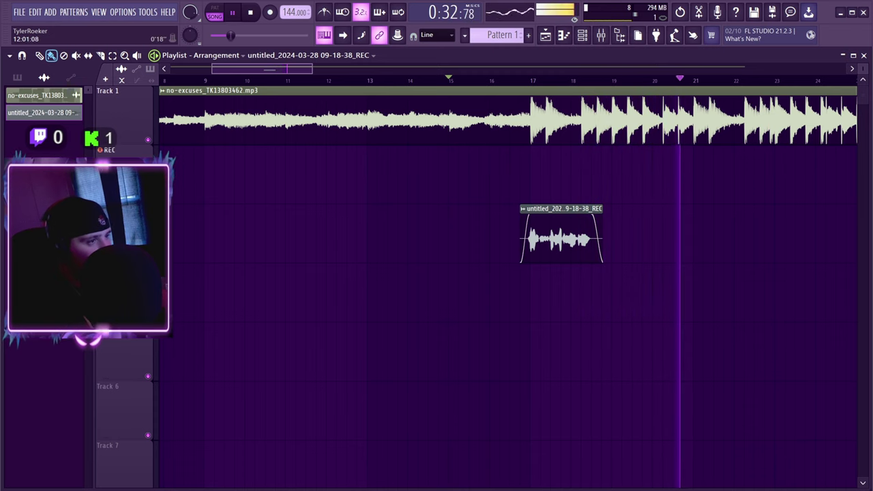
click(298, 80)
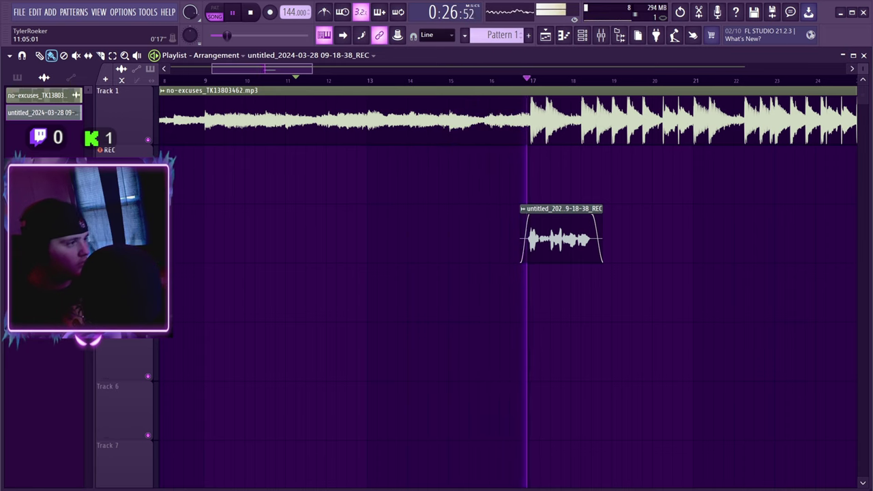
drag(287, 69, 253, 69)
click(204, 79)
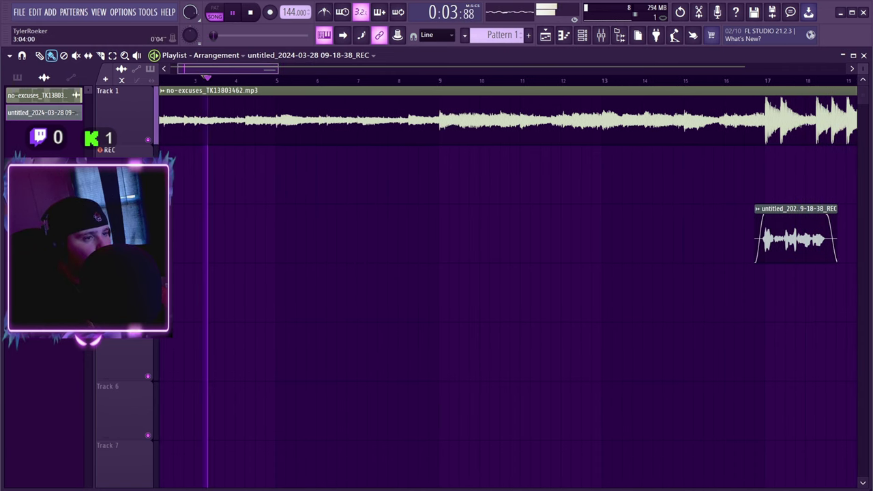
click(194, 80)
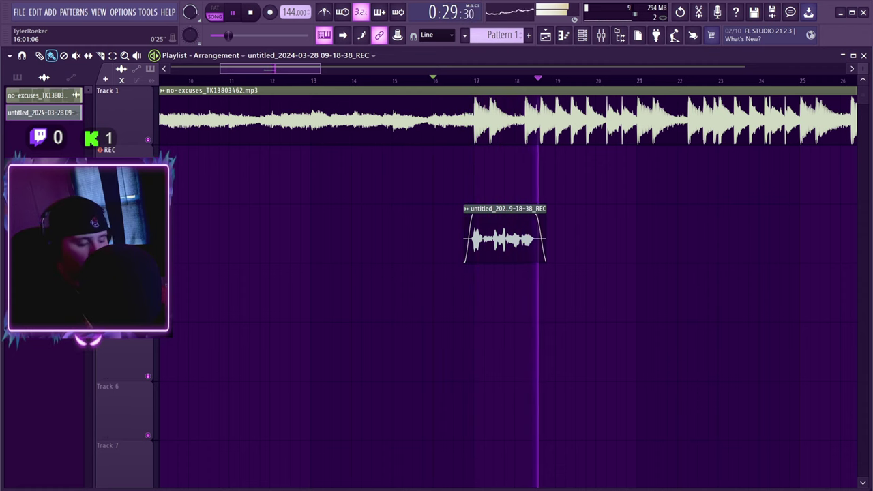
key(space)
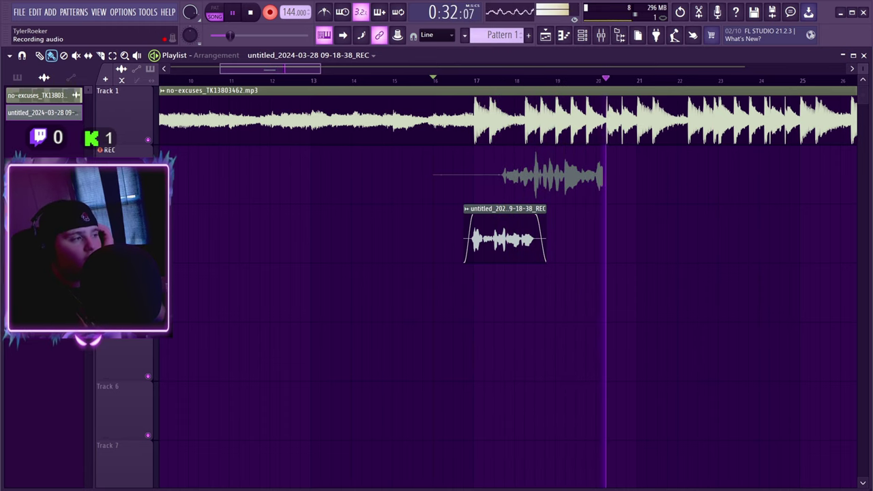
Step: Record the second vocal line from bar 16 on the REC track, undoing the unwanted attempts and keeping a fresh take
key(space)
key(ctrl+z)
key(space)
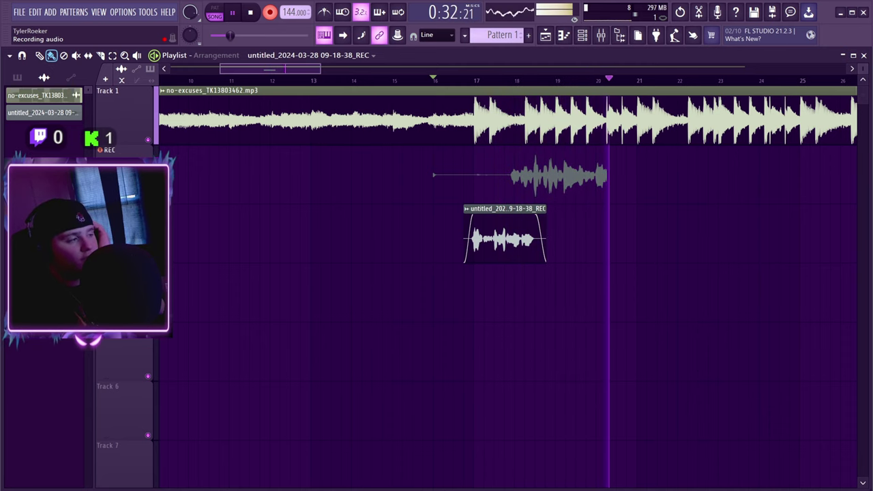
key(space)
key(ctrl+z)
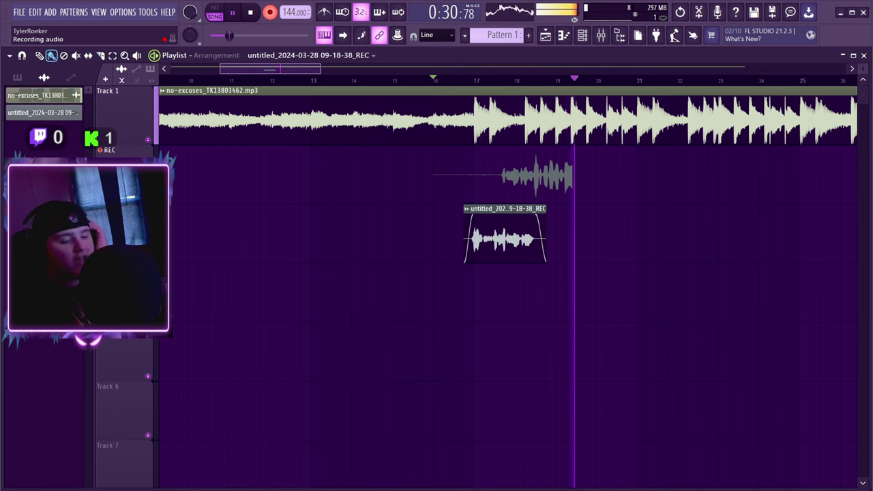
key(space)
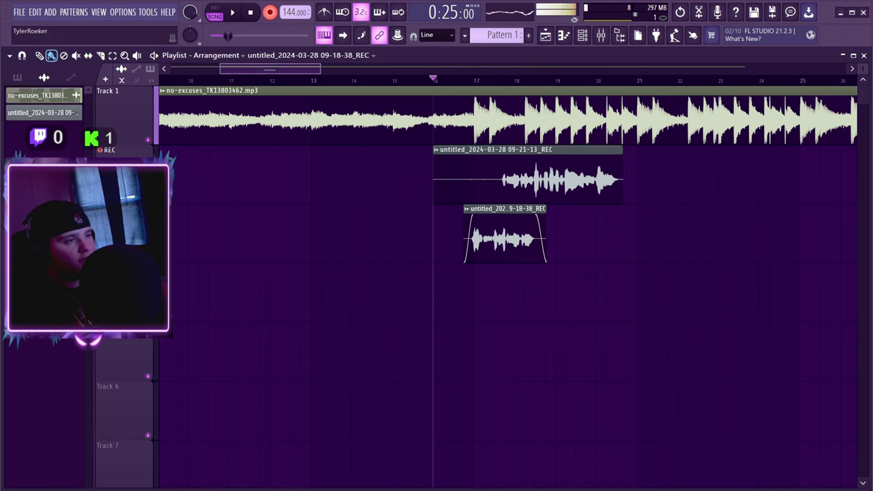
key(ctrl+z)
key(space)
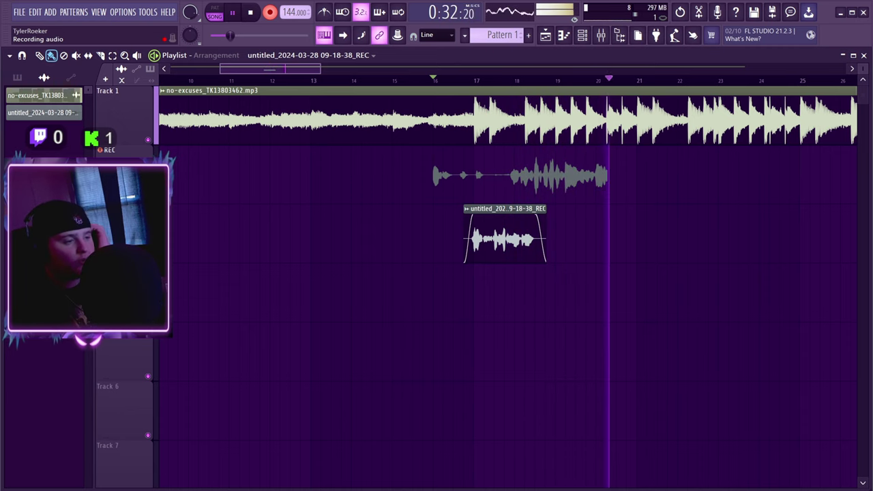
key(space)
Step: Trim the second vocal take to start just after bar 18 with faded edges, and move it to Track 4
key(space)
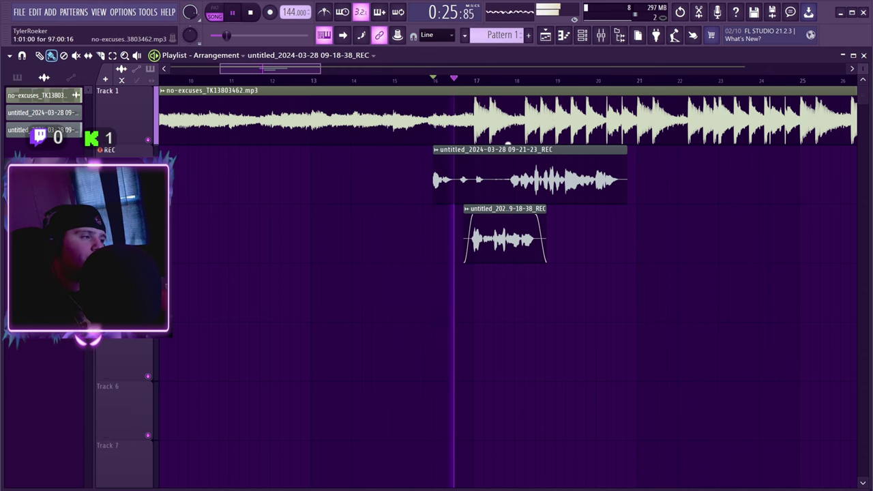
drag(435, 179, 536, 157)
key(space)
key(space)
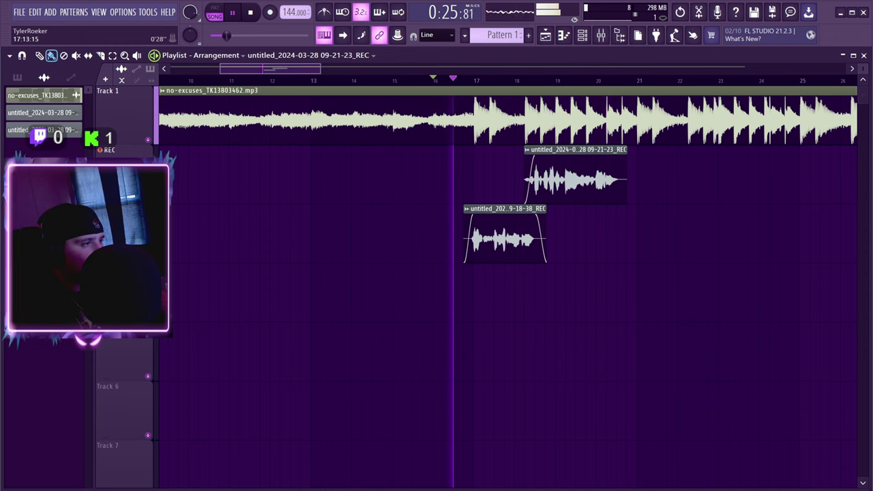
click(505, 80)
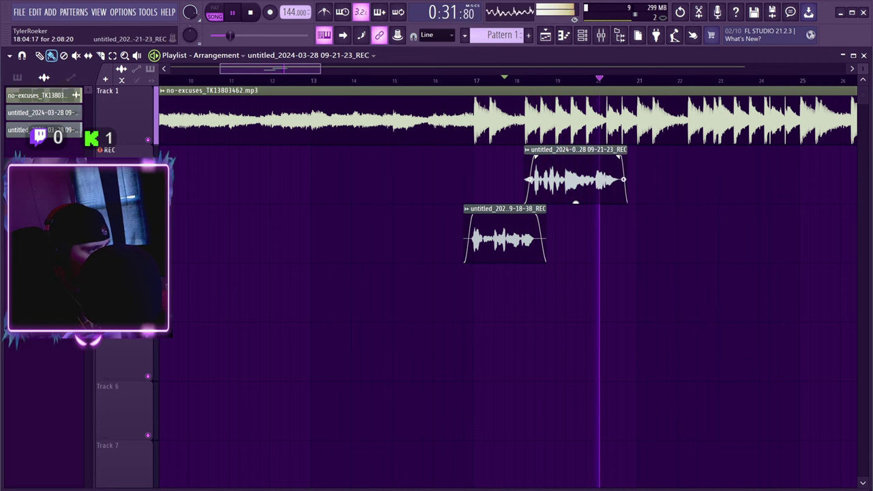
drag(576, 202, 576, 321)
key(space)
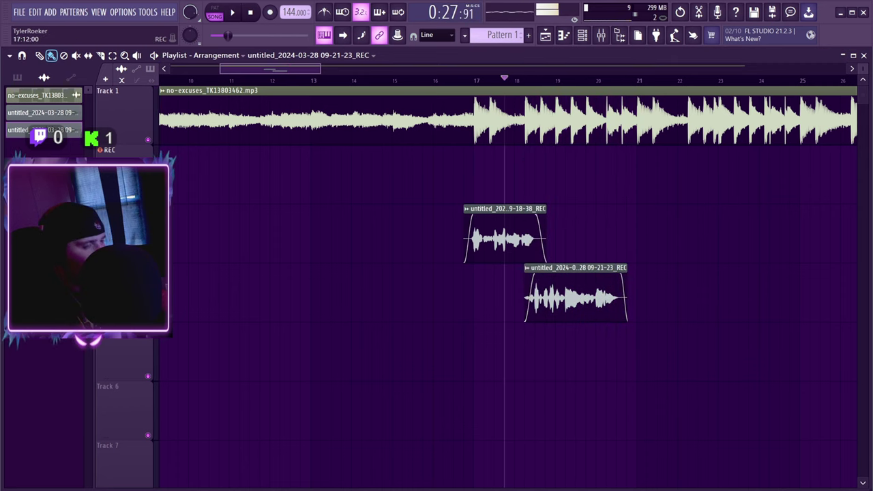
Step: Record a layering vocal take from bar 16 on the REC track and move it to Track 5
click(270, 12)
key(space)
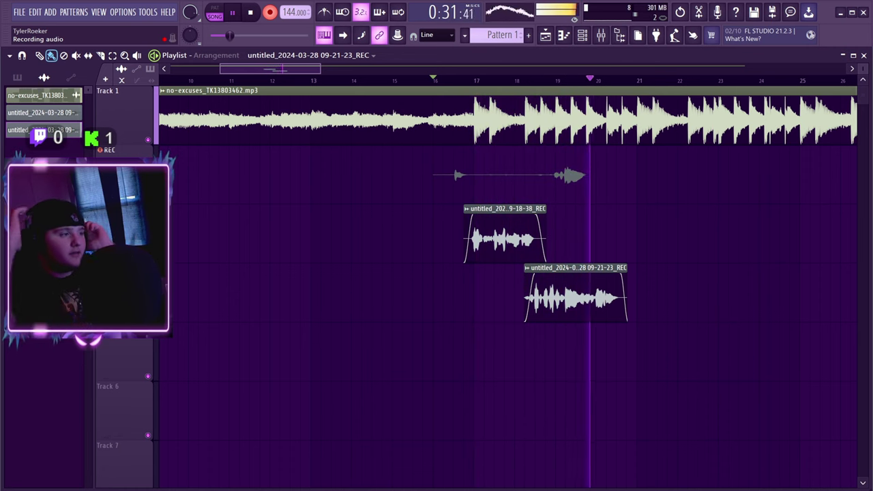
key(space)
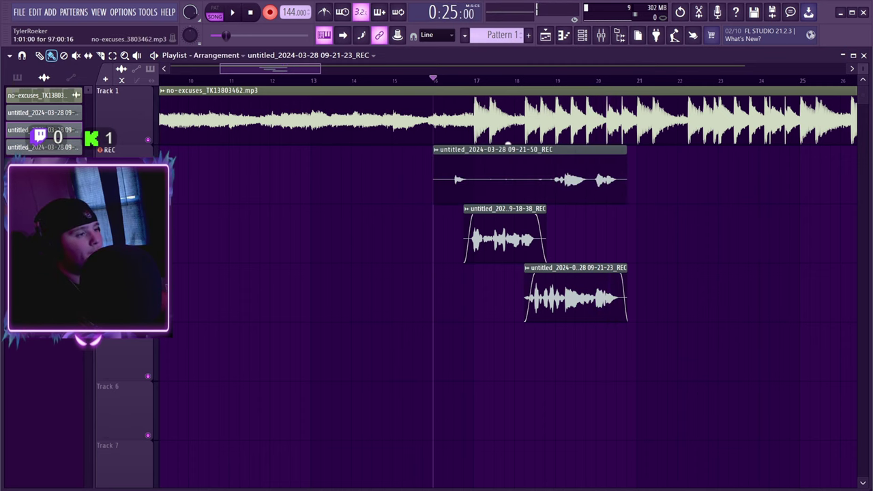
drag(531, 203, 531, 380)
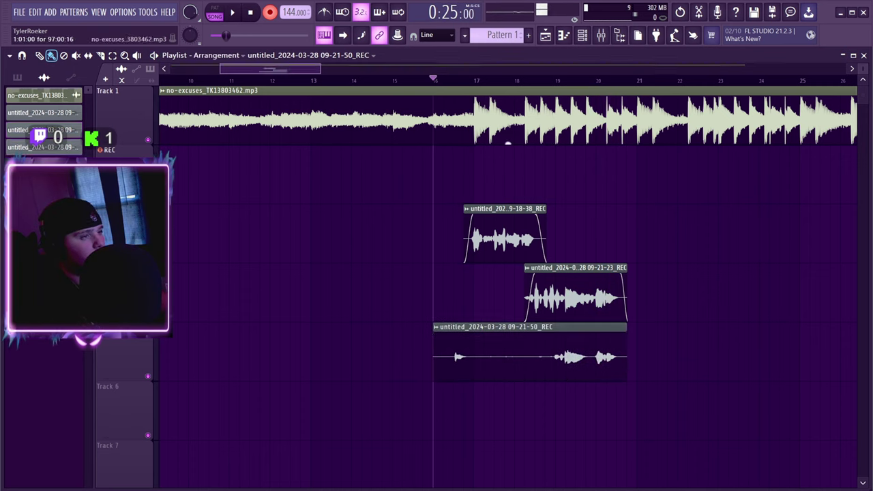
Step: Trim the layering take on Track 5 to start shortly before bar 19 with edge fades, and lower its volume to -5.0 dB
key(space)
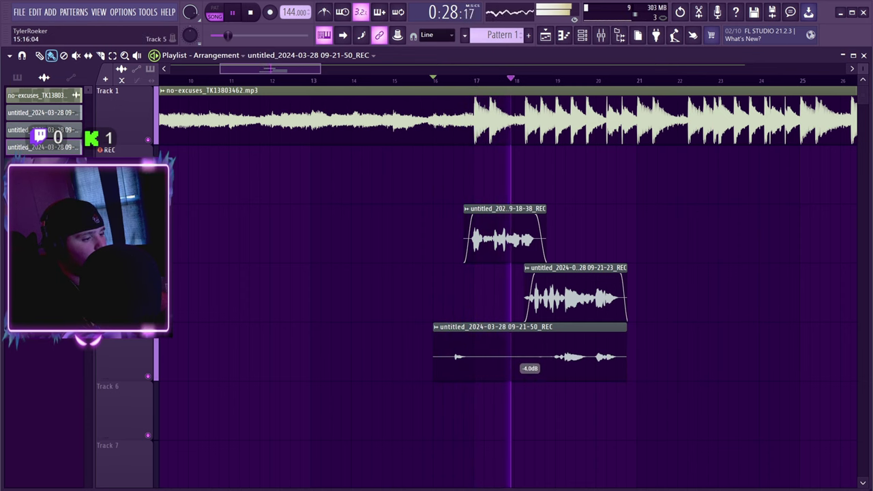
drag(435, 357, 547, 356)
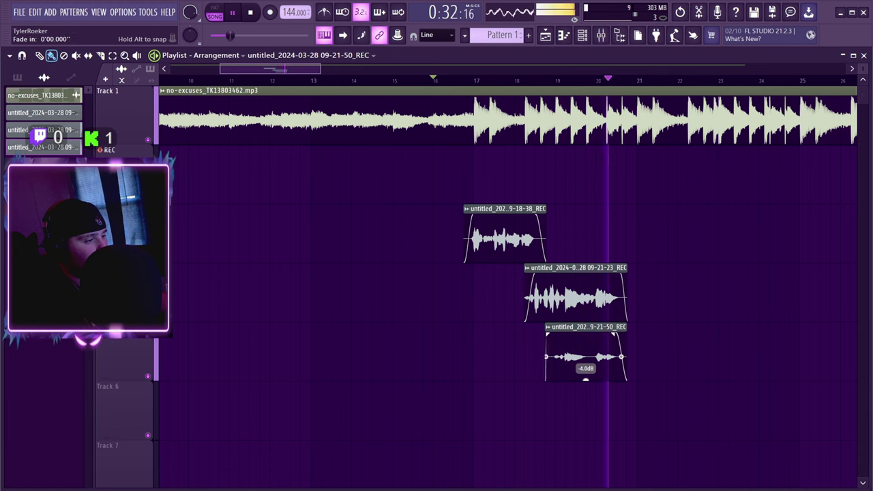
click(423, 81)
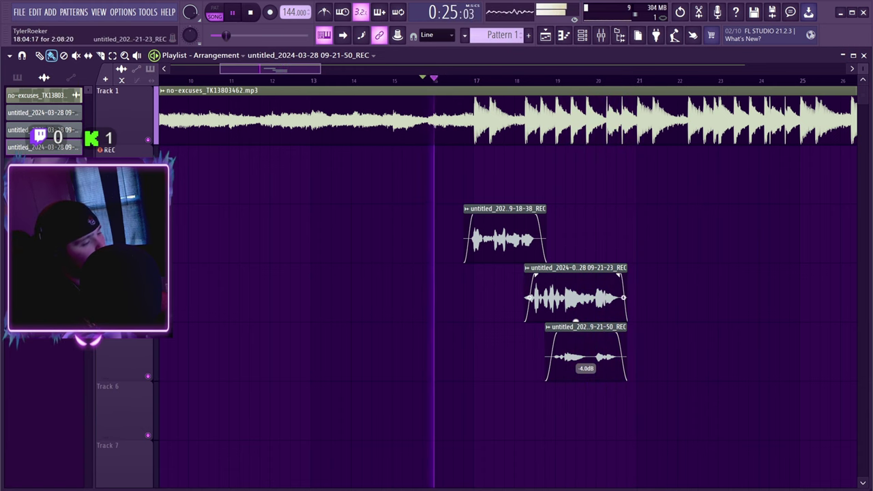
drag(586, 380, 586, 384)
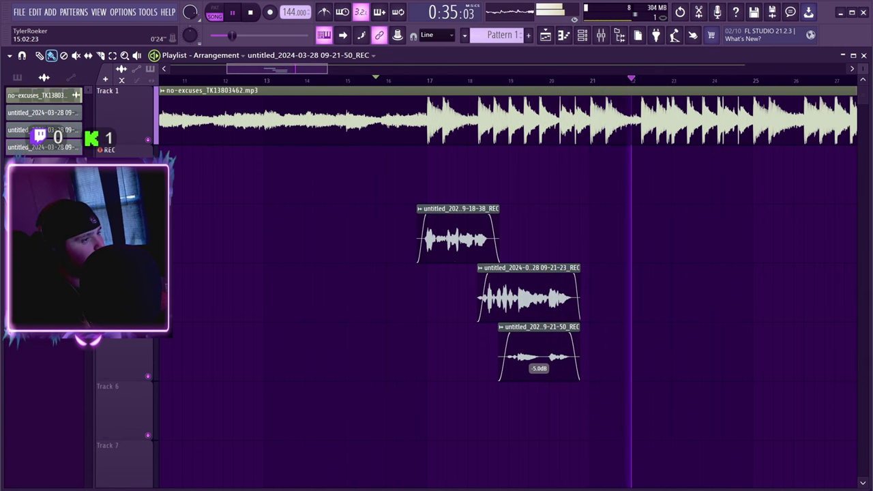
Step: Record the third vocal line from shortly before bar 19 on the REC track, undoing the first attempt and keeping a fresh take
click(348, 81)
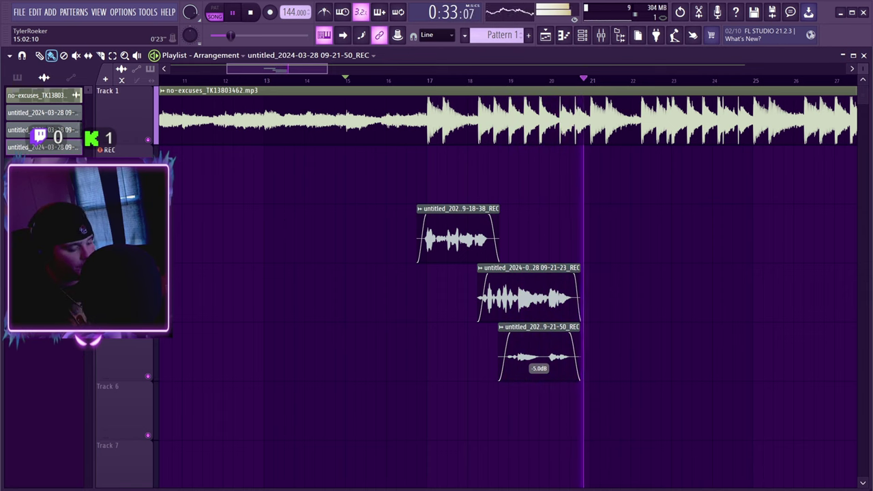
key(space)
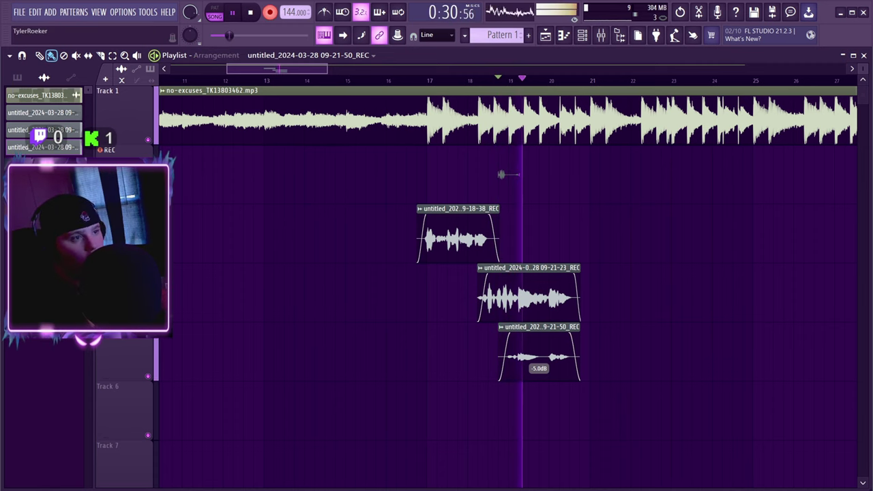
drag(227, 69, 258, 69)
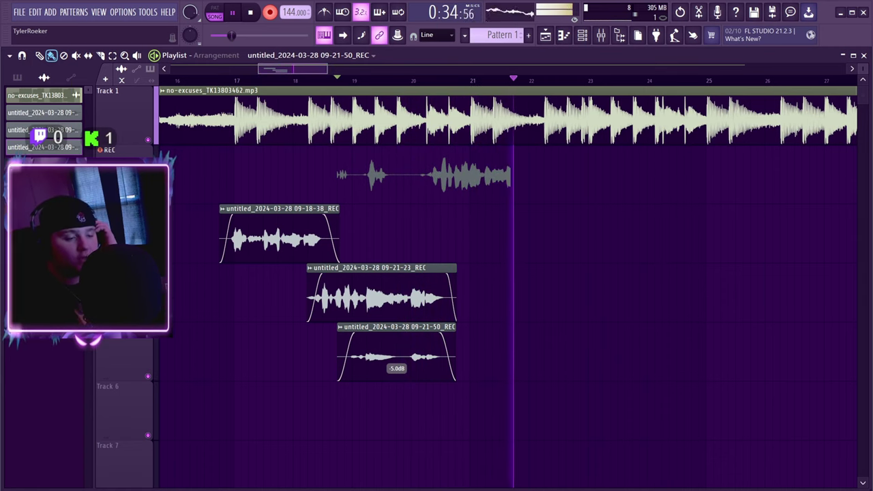
key(space)
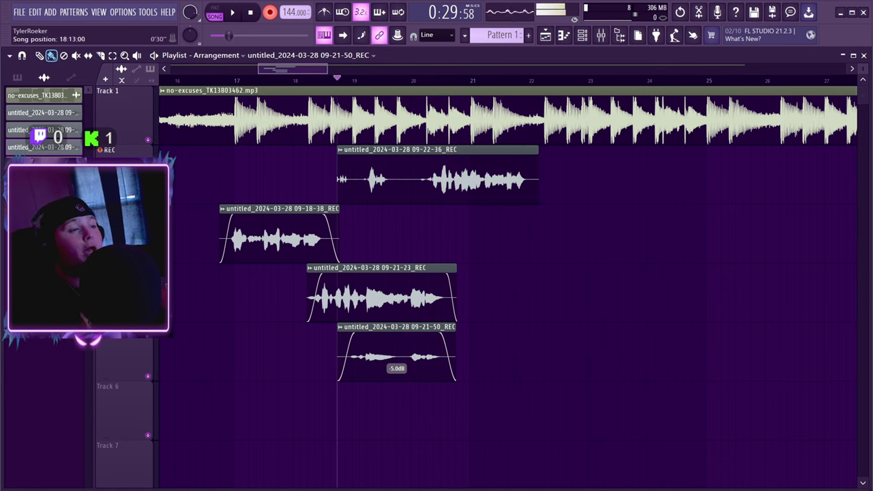
key(ctrl+z)
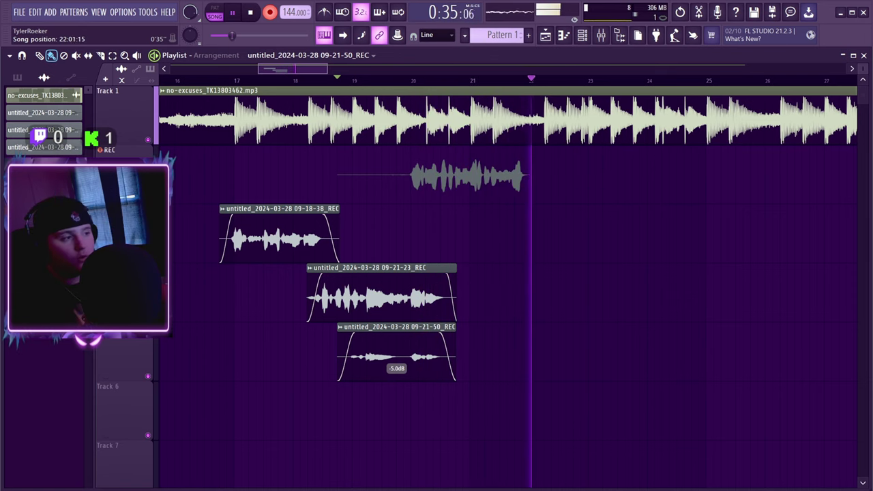
key(space)
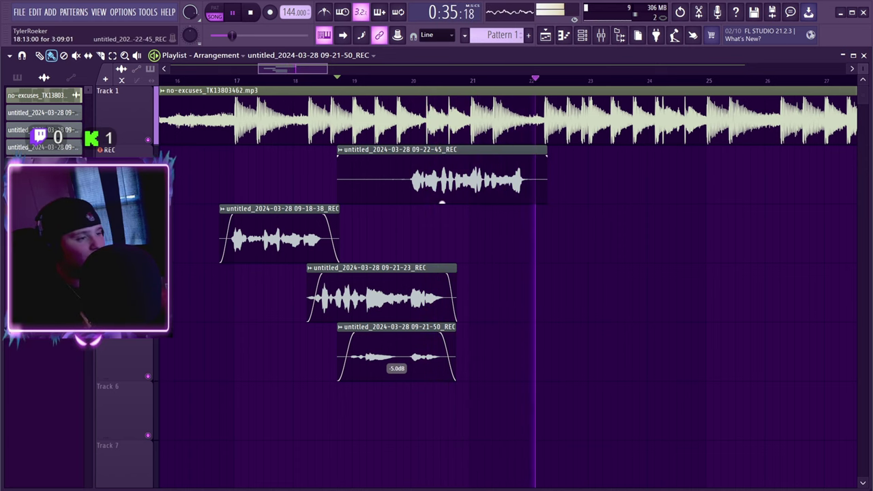
Step: Trim the third vocal take to start just after bar 20 with faded edges, and move it to Track 3
drag(338, 172, 419, 232)
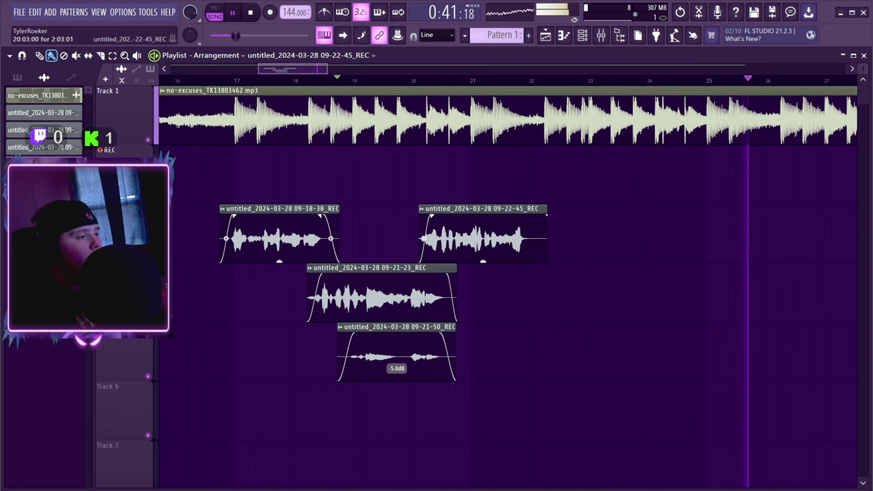
drag(546, 234, 526, 216)
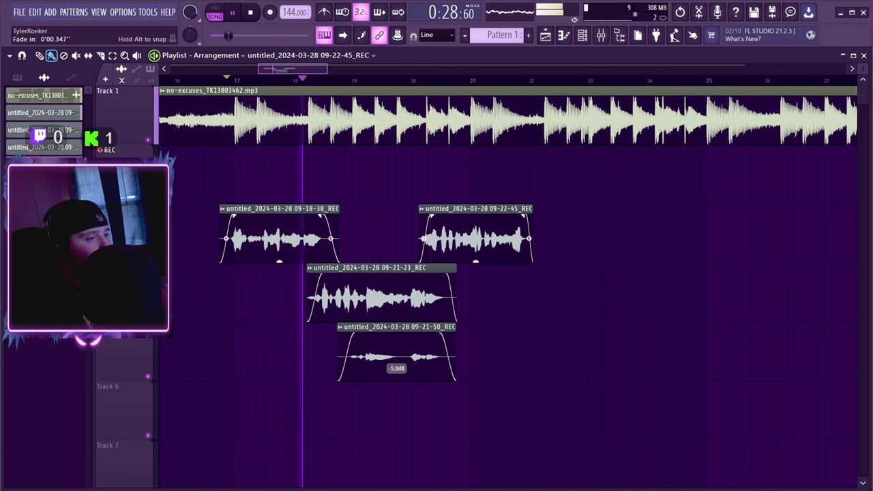
drag(420, 239, 425, 239)
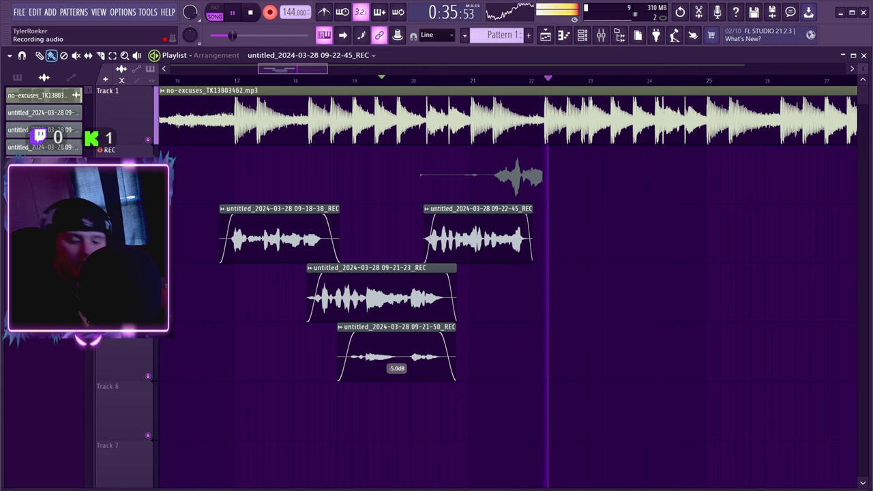
Step: Record the fourth vocal line from the middle of bar 19 on the REC track, undoing the first attempt and keeping a fresh take
key(space)
key(ctrl+z)
key(space)
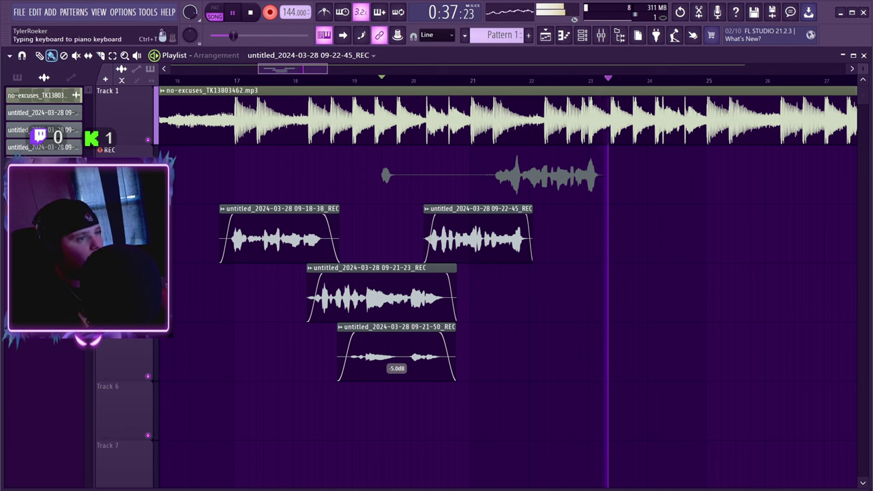
key(space)
click(271, 12)
Step: Trim the fourth vocal take to start shortly before bar 22 with faded edges, and move it to Track 4
key(space)
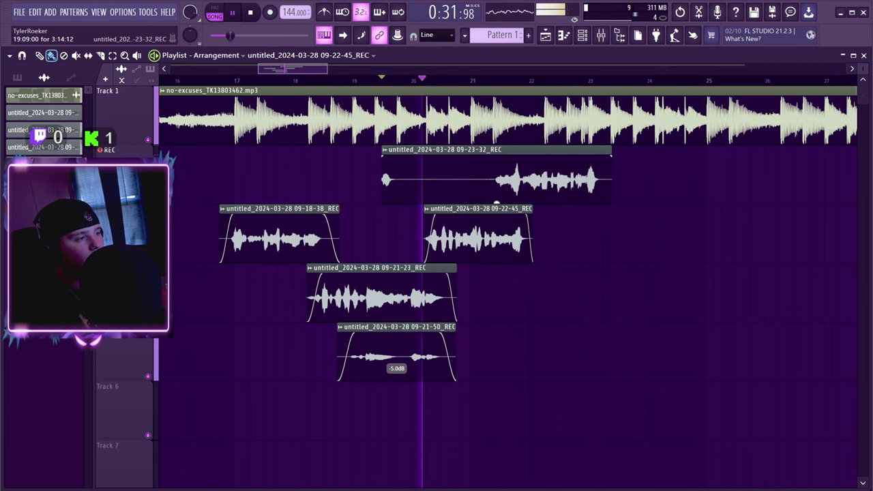
drag(383, 174, 521, 157)
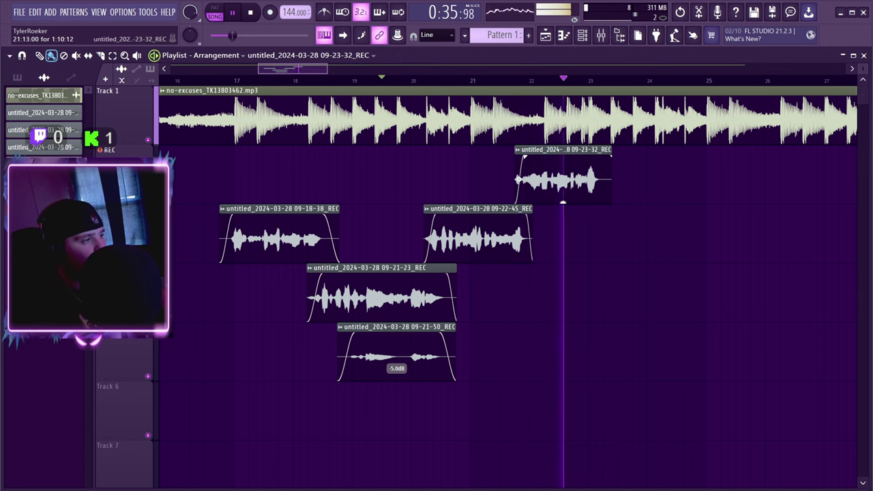
drag(611, 177, 555, 296)
Step: Record the fifth vocal line from the middle of bar 19 on the REC track and move the take to Track 6
key(space)
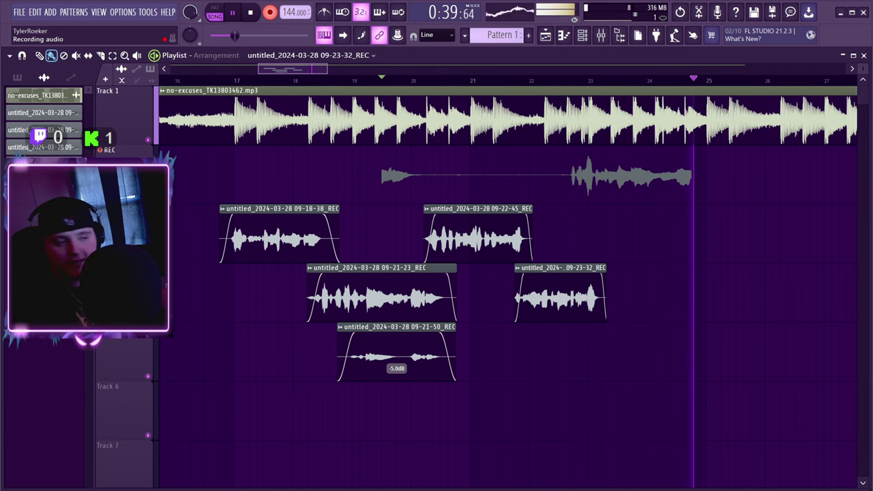
key(space)
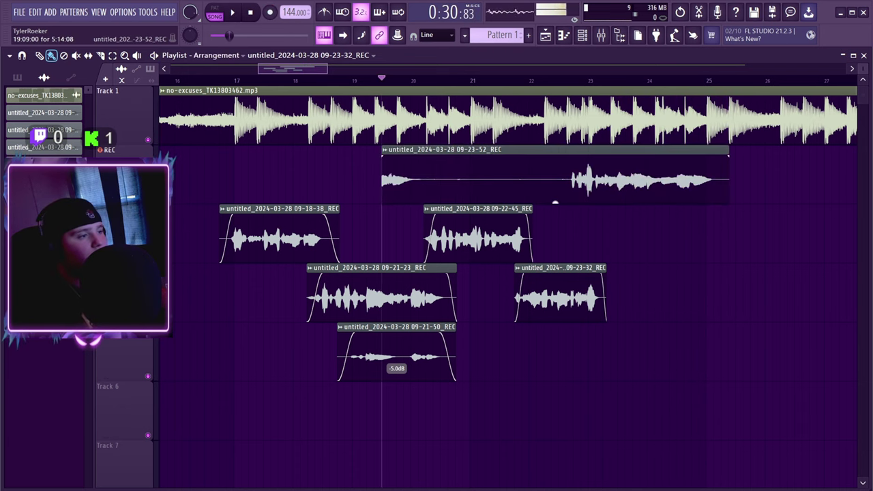
drag(556, 203, 555, 439)
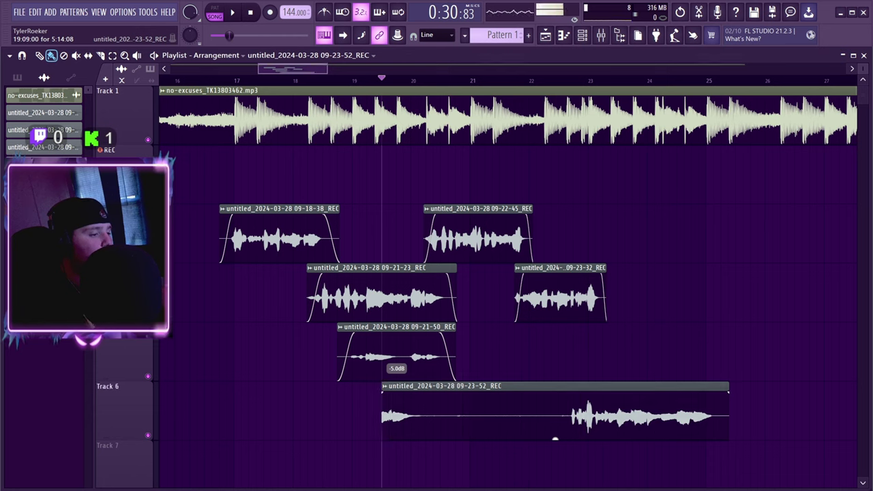
Step: Trim the Track 6 take to run from shortly before bar 23 to just after bar 25, with faded edges
drag(383, 415, 568, 415)
key(space)
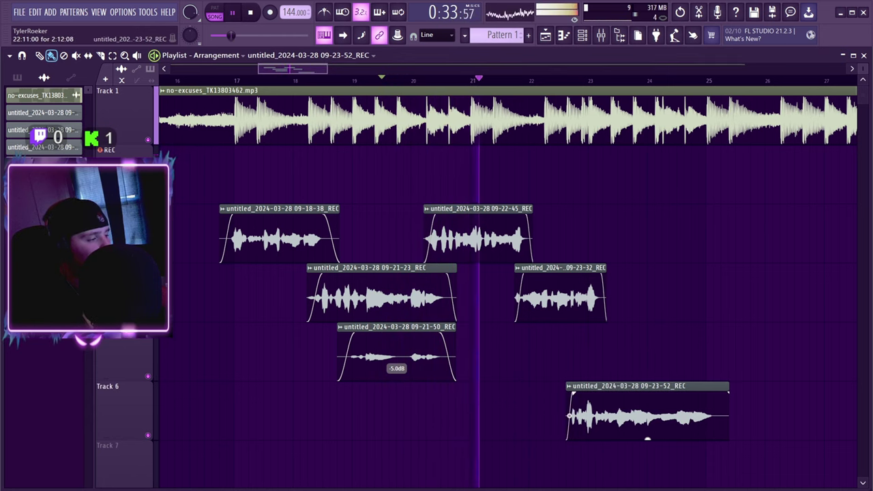
drag(728, 415, 707, 394)
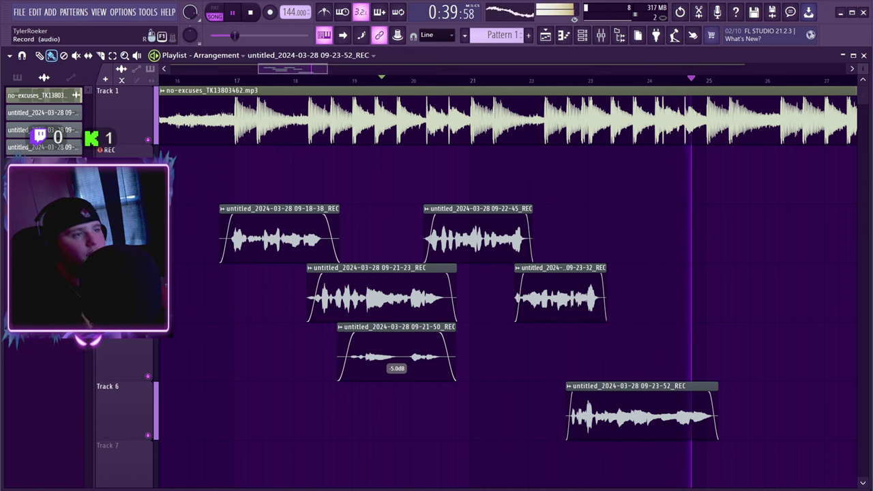
Step: Record a layering take for the fifth line from shortly before bar 22 on the REC track, discarding the first attempt
key(space)
key(space)
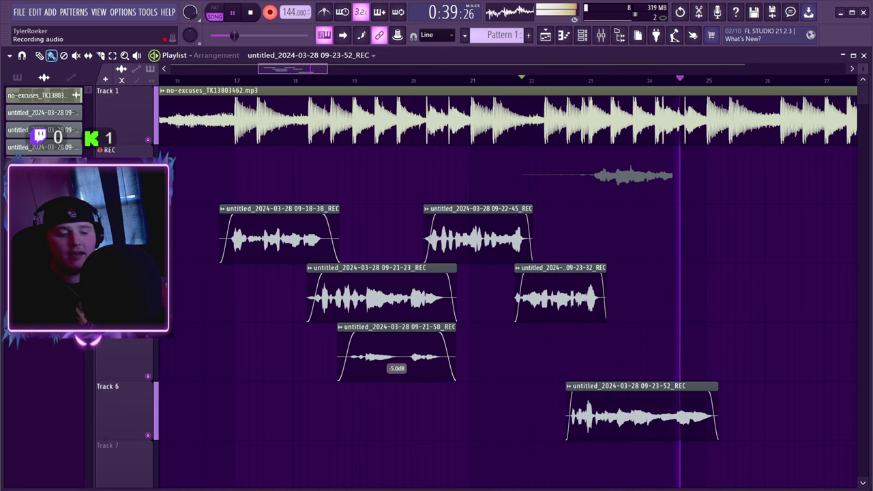
key(space)
key(space)
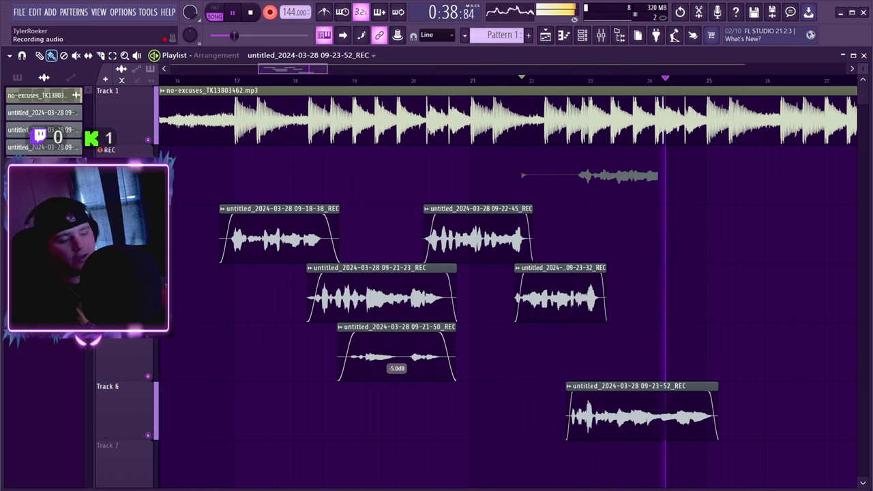
key(space)
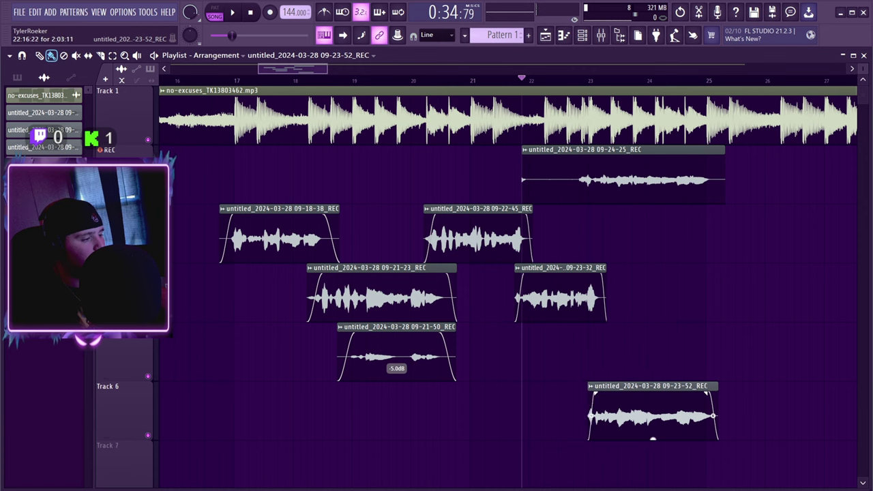
Step: Trim the layering take to start at 22:13 with faded edges, and move it to Track 3 with its volume lowered to -6.0 dB
click(623, 202)
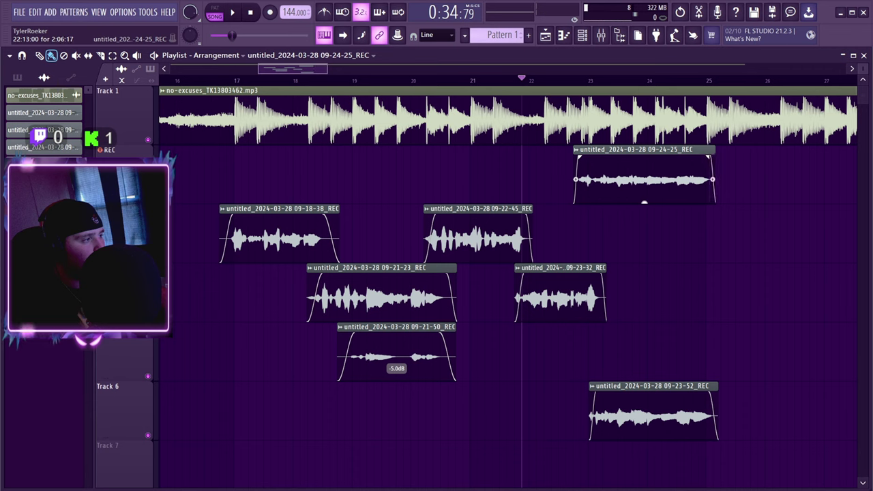
drag(644, 202, 645, 280)
key(space)
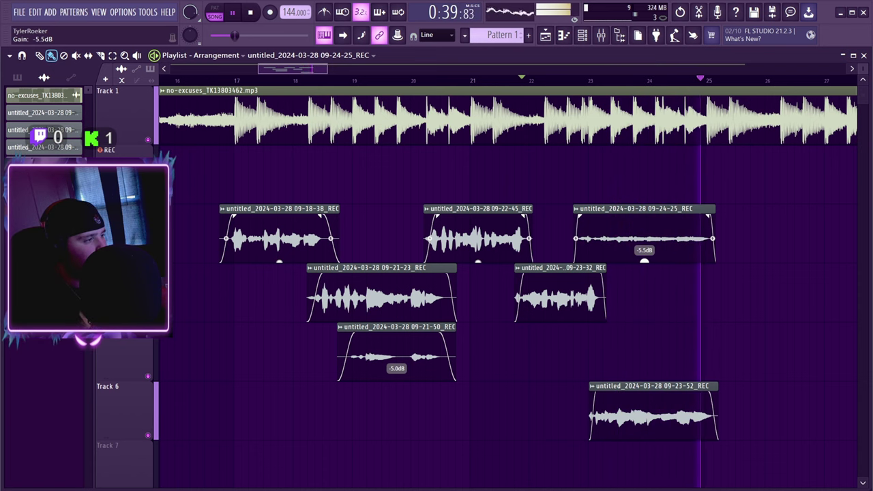
key(space)
Step: Record another layering take for the fifth line from shortly before bar 22 on the REC track
key(r)
key(space)
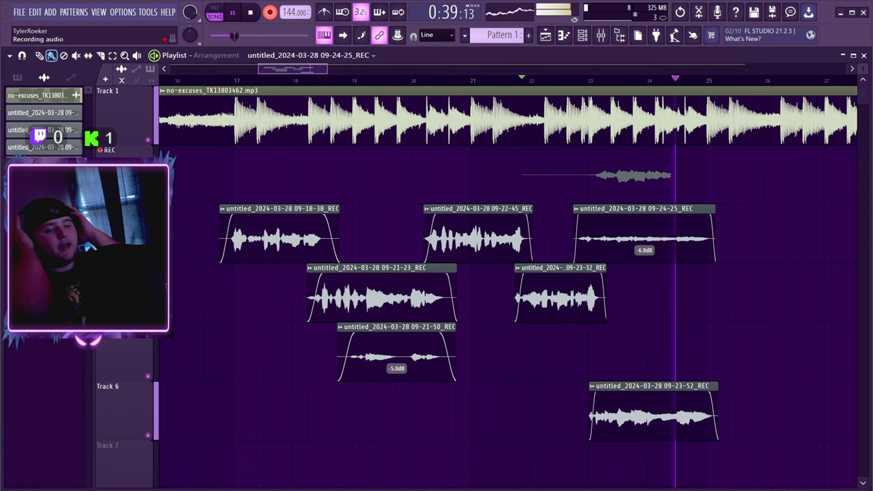
key(space)
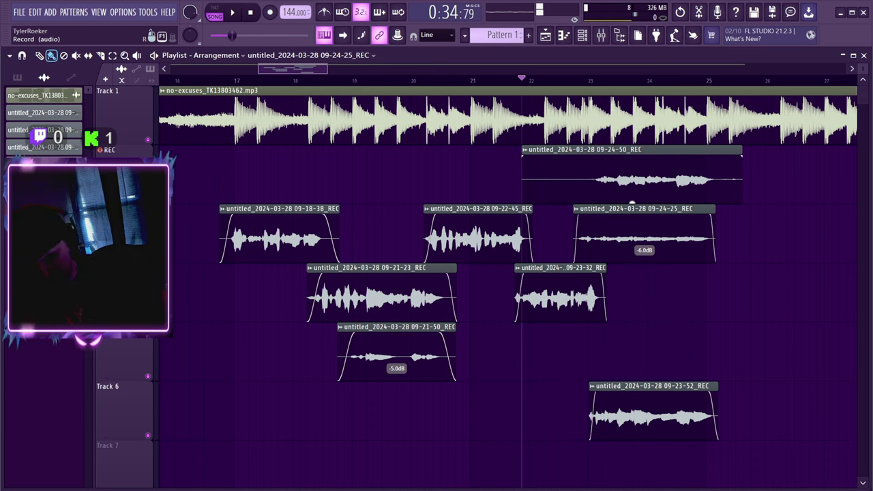
Step: Trim and fade the end of the new REC track take while listening to it, and delete the take
key(space)
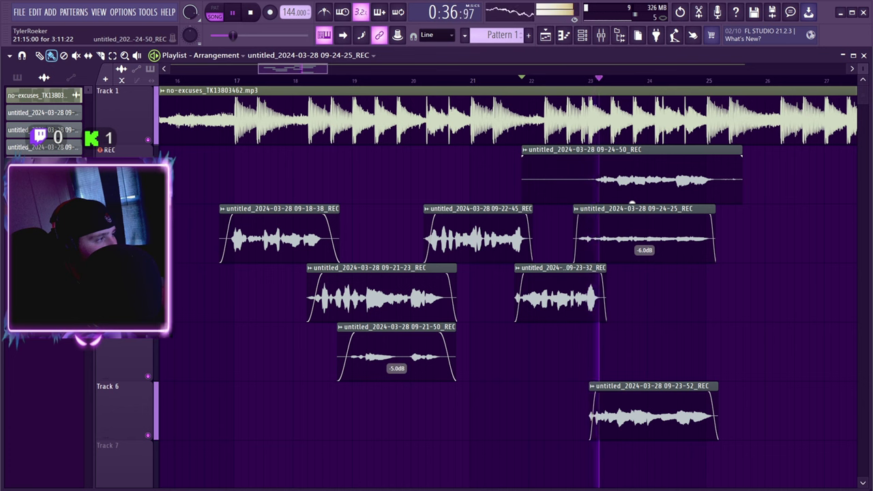
drag(741, 168, 710, 158)
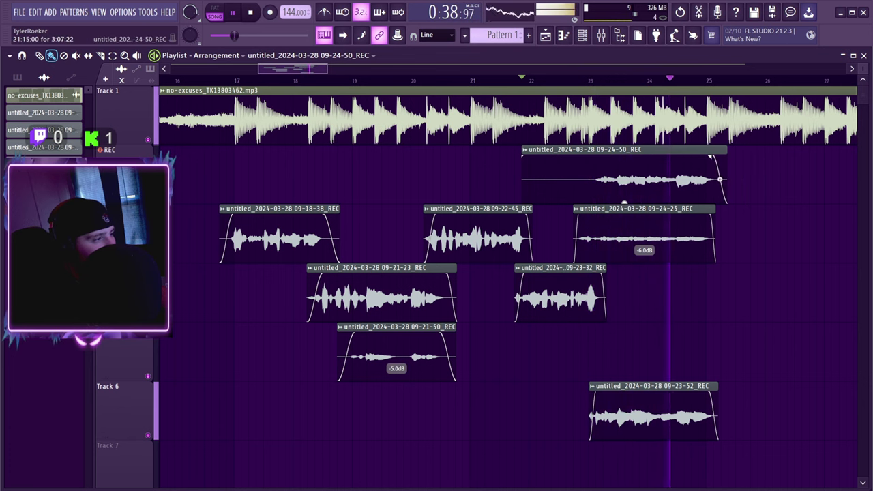
key(space)
right_click(710, 157)
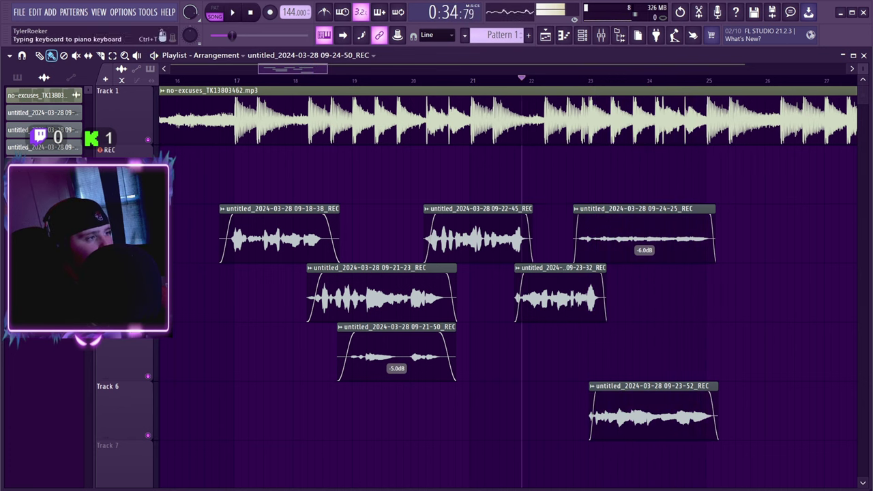
Step: Record a fresh second layering take from shortly before bar 22 on the REC track and move it to Track 5
click(270, 12)
key(space)
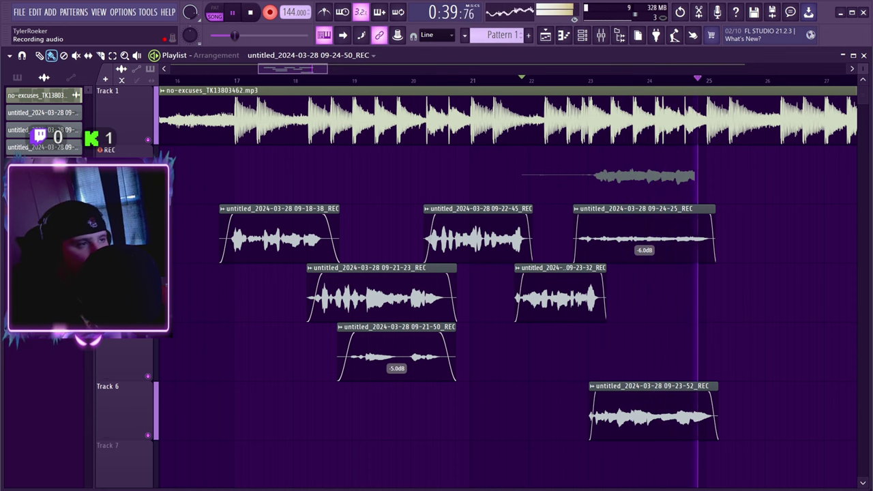
key(space)
key(space)
key(space)
drag(620, 199, 619, 378)
Step: Trim the new Track 5 layering take to start at bar 23 with faded edges, and lower its volume to -8.0 dB
key(space)
drag(523, 355, 589, 355)
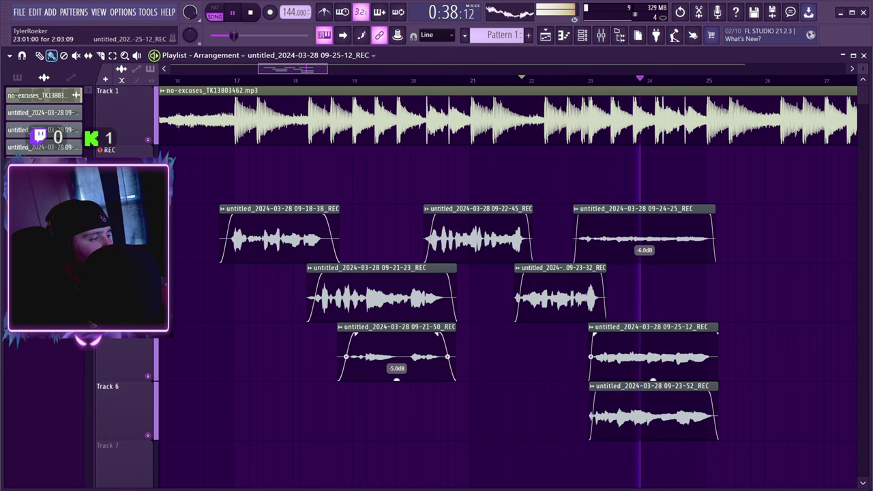
drag(717, 334, 710, 334)
key(space)
drag(653, 379, 653, 391)
key(space)
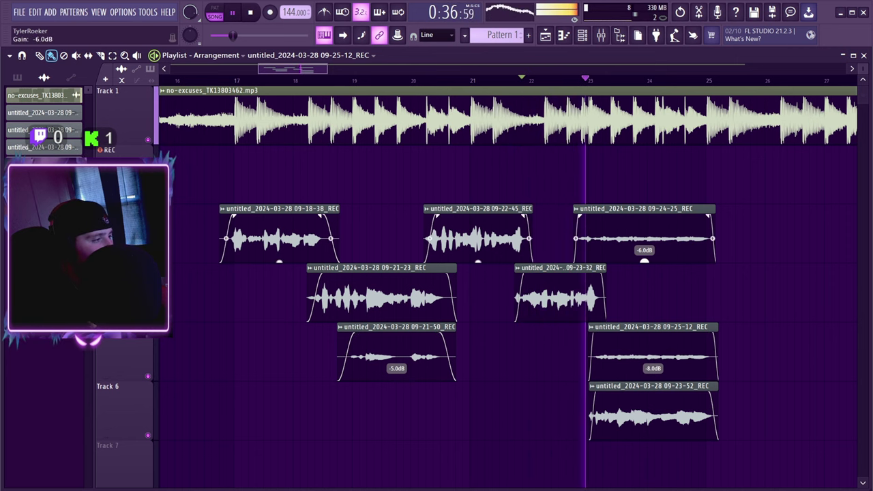
Step: Set the volume of the last layering take on Track 3 to -5.3 dB and play the arrangement from bar 16
drag(645, 260, 645, 259)
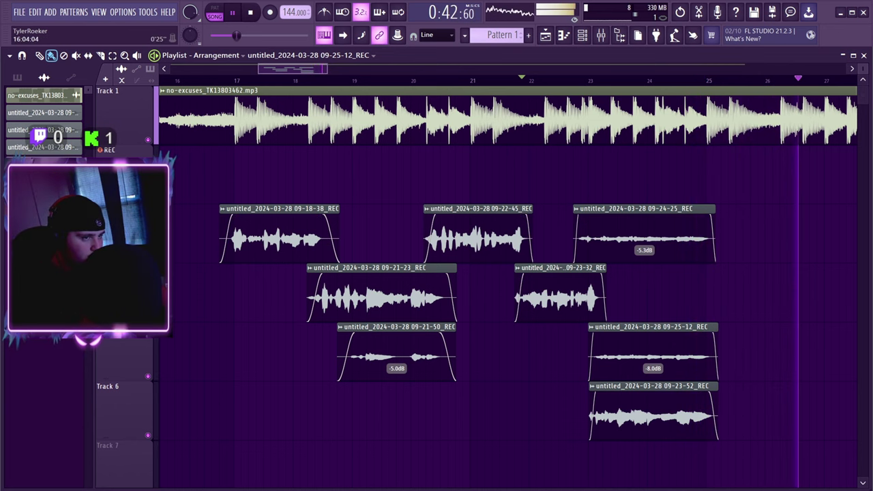
click(190, 77)
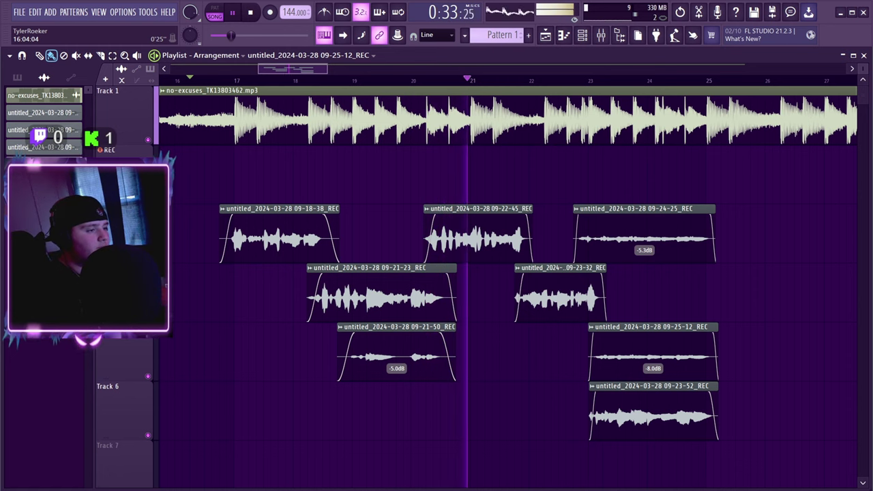
key(space)
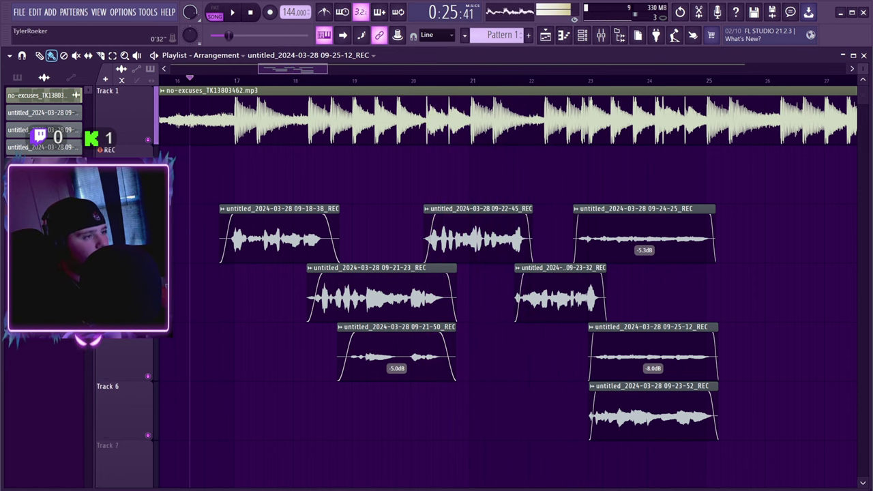
Step: Shorten the fade-in of the Track 3 take that starts just after bar 20, and play back the vocals to check it
key(space)
key(space)
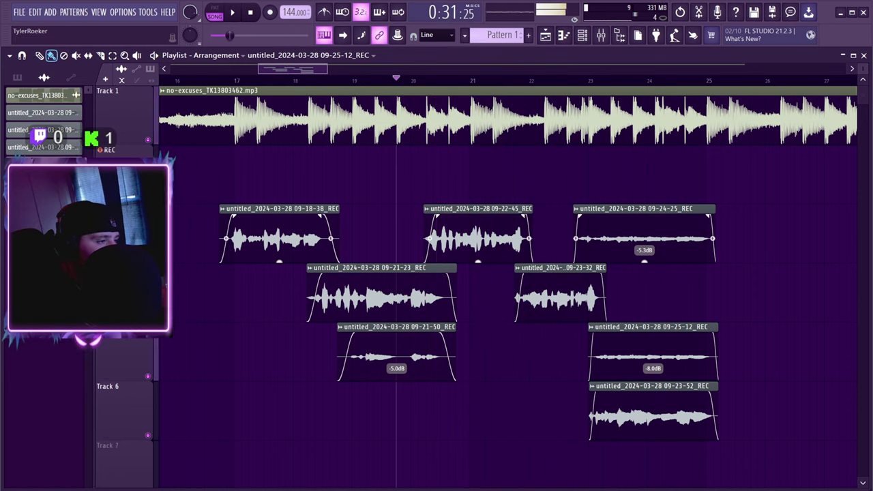
key(space)
drag(437, 216, 430, 216)
key(space)
key(space)
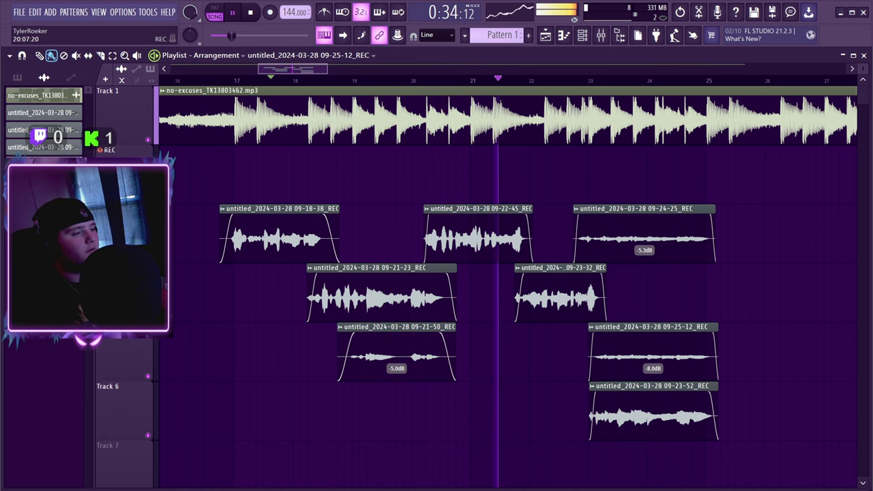
Step: Play back the vocal takes from shortly before bar 17, and replay the last lines from between bars 22 and 23
key(space)
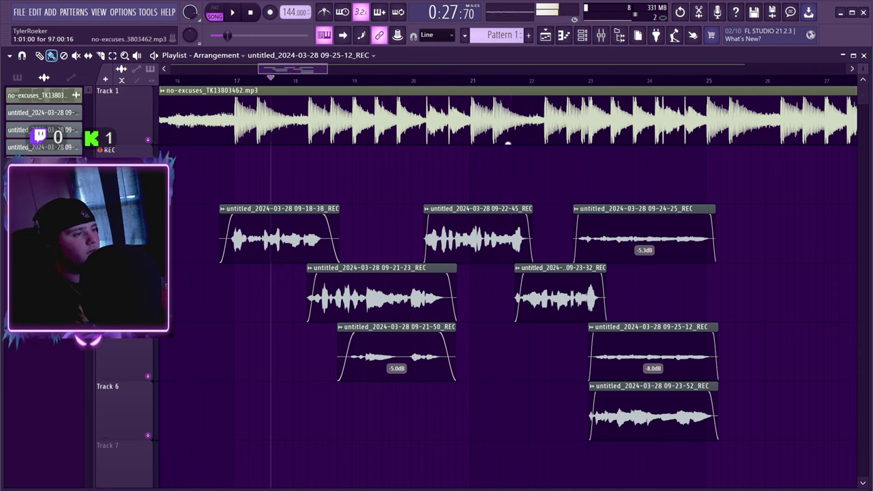
key(space)
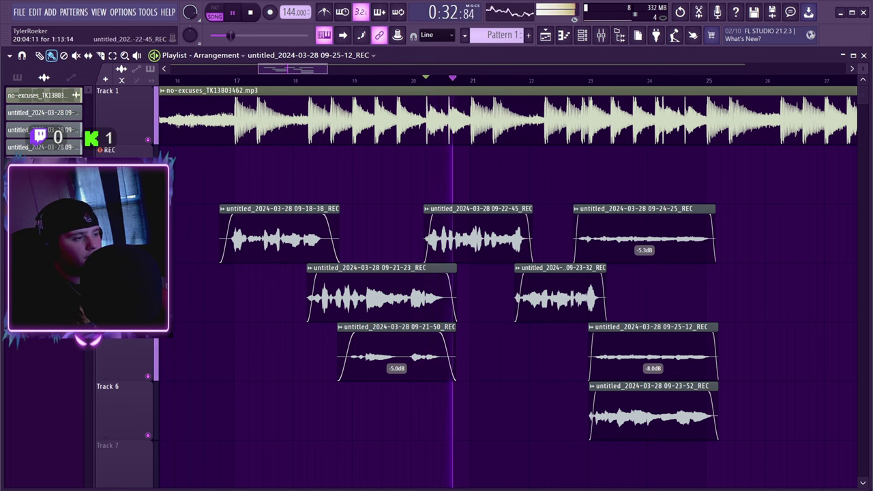
click(219, 80)
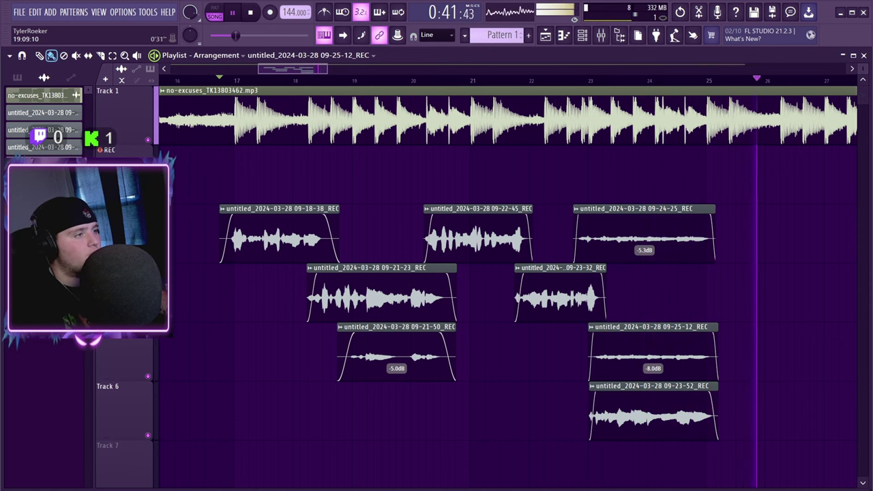
click(558, 79)
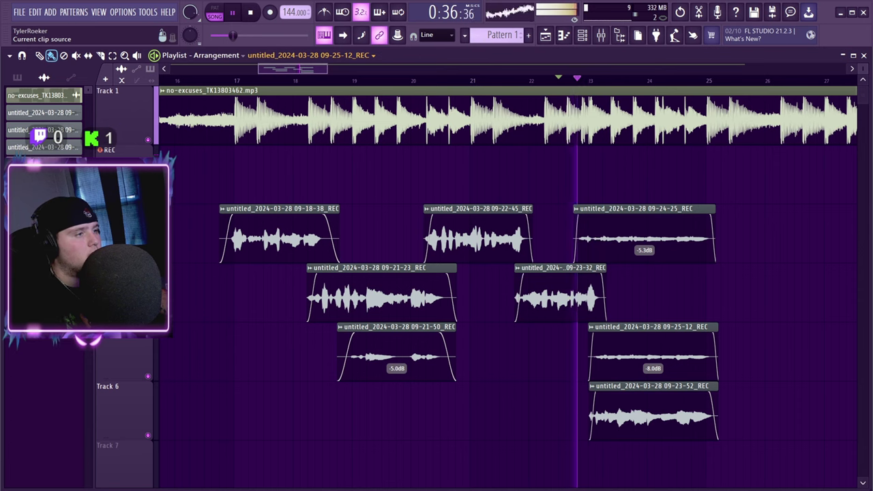
scroll(508, 283, right, 3)
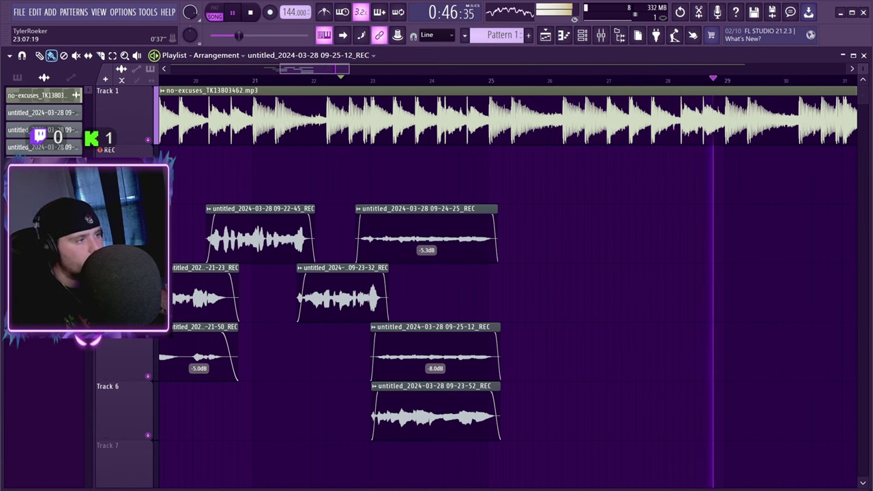
Step: Try to record a new vocal line on the REC track from shortly after bar 23, and undo the take
click(393, 80)
click(269, 12)
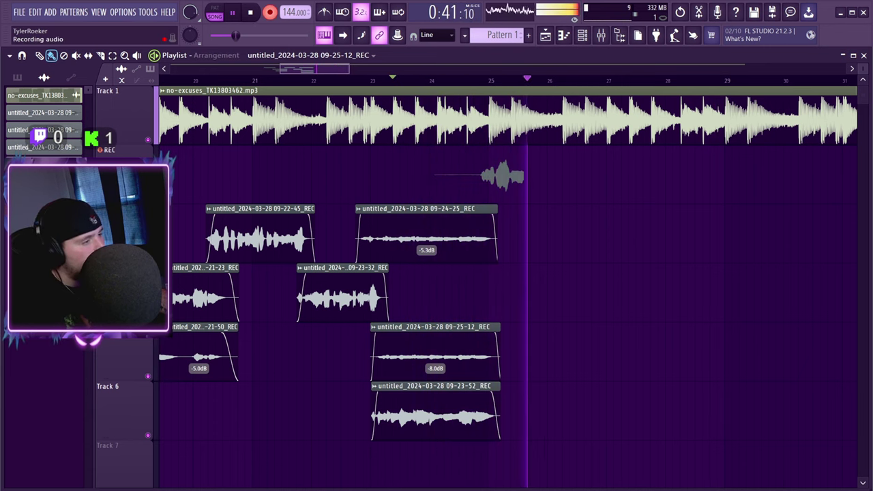
key(space)
key(ctrl+z)
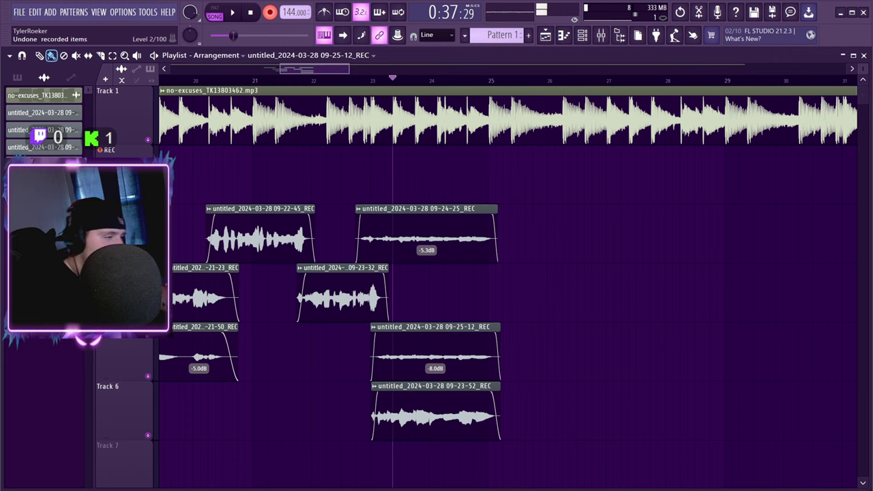
key(space)
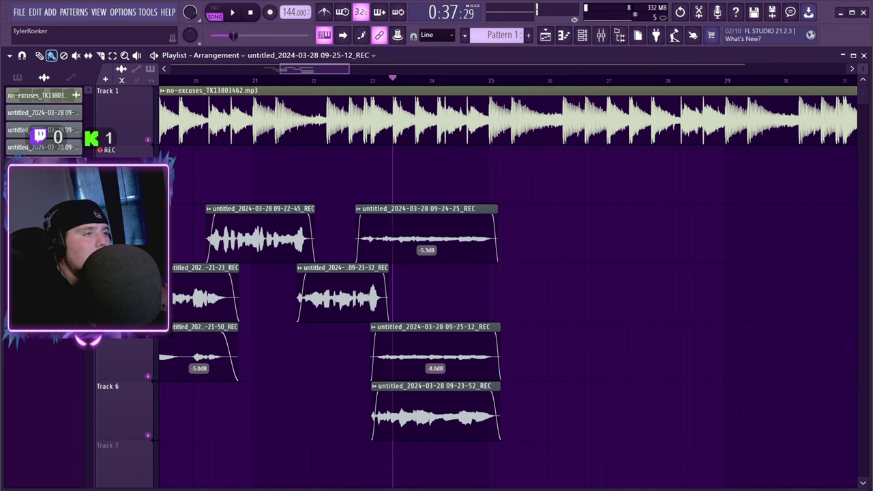
Step: Trim the last Track 3 take to start at bar 23, lengthen its fade-in, and play from just after bar 22
drag(342, 69, 308, 69)
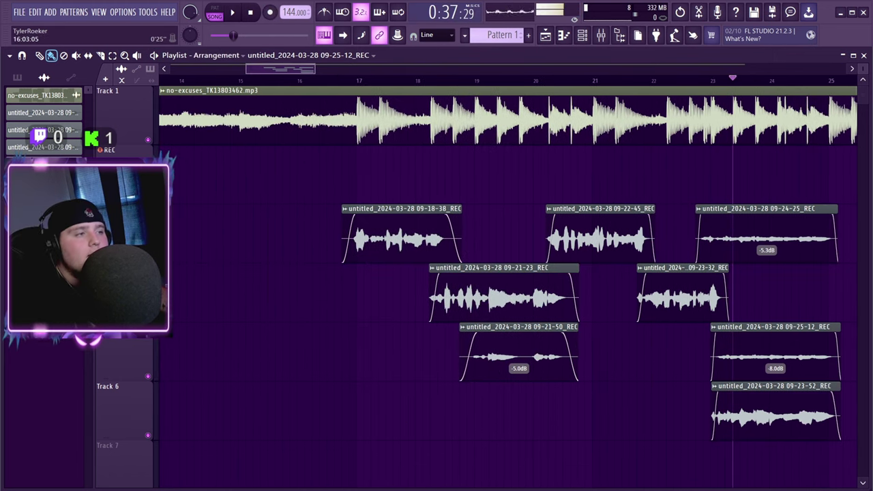
key(space)
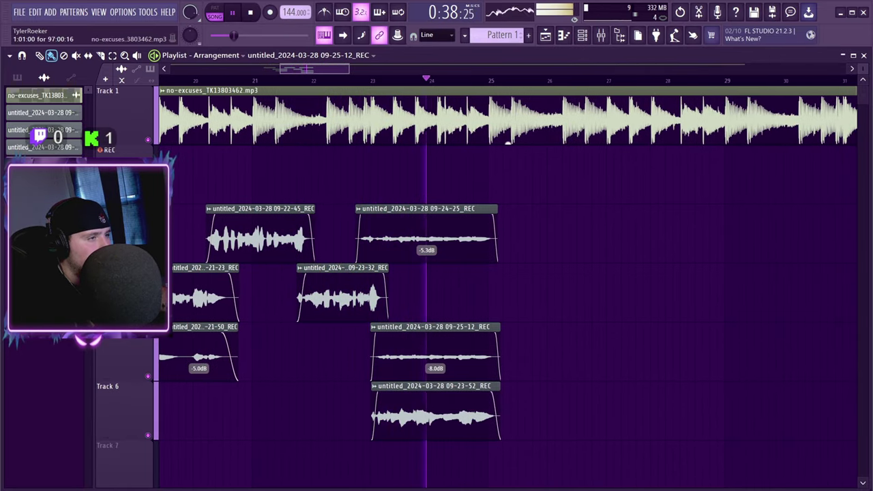
drag(356, 232, 370, 232)
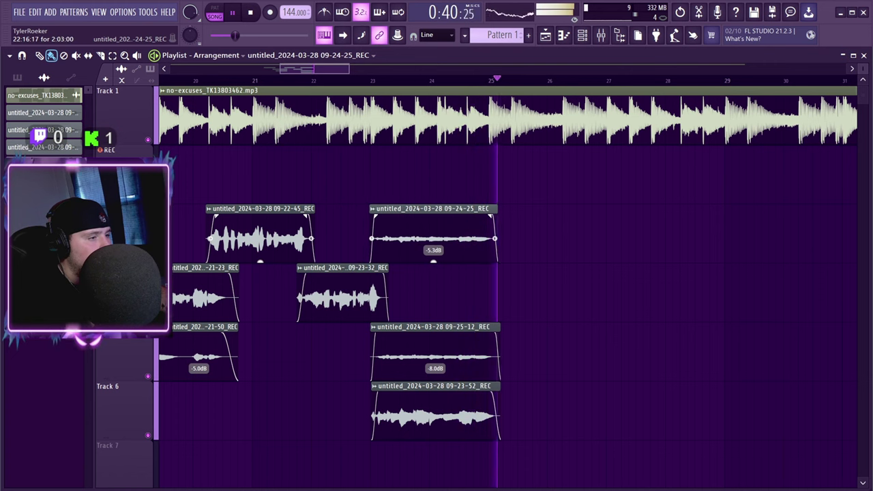
click(327, 80)
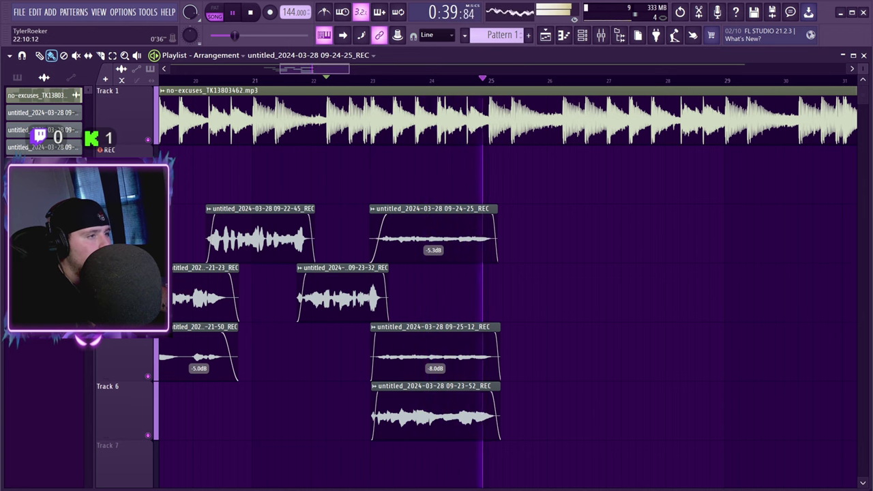
Step: Play back the arrangement from bar 13 and listen again to the beat that follows the last vocal takes
click(348, 80)
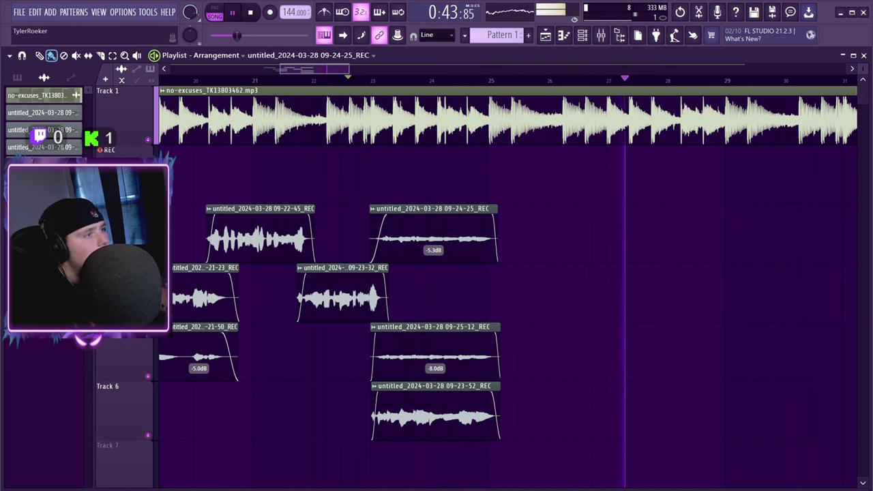
scroll(508, 276, left, 5)
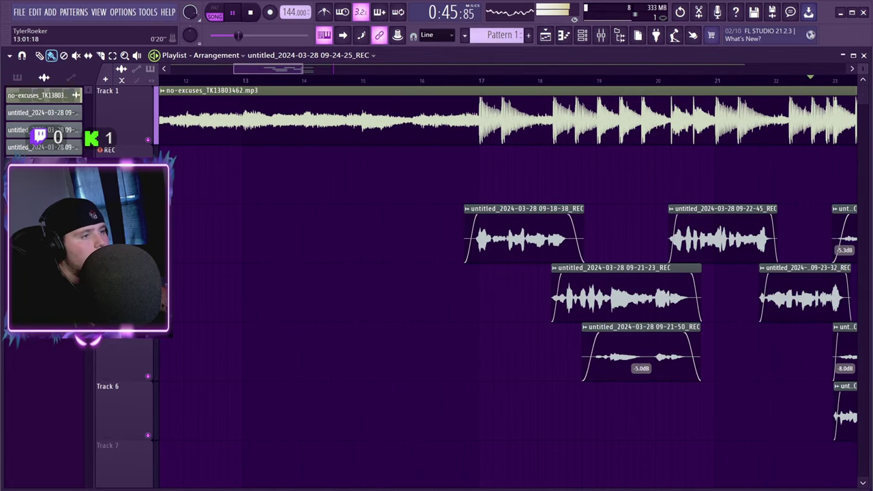
click(244, 80)
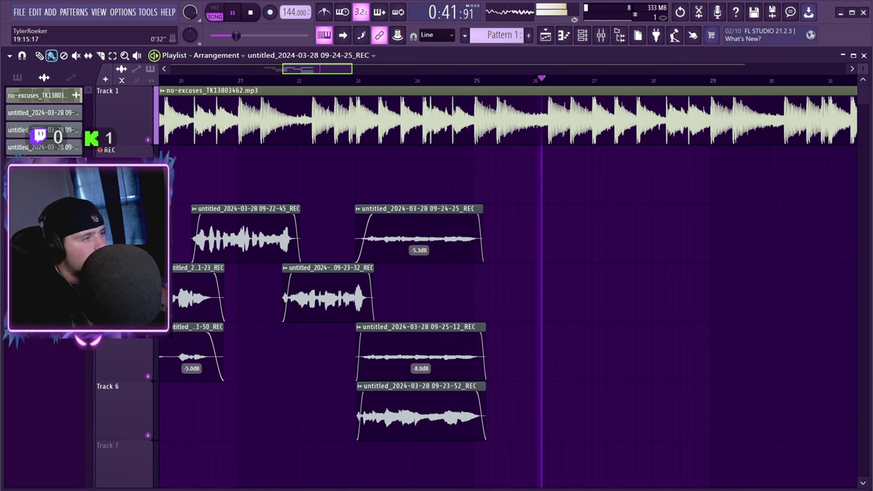
click(355, 80)
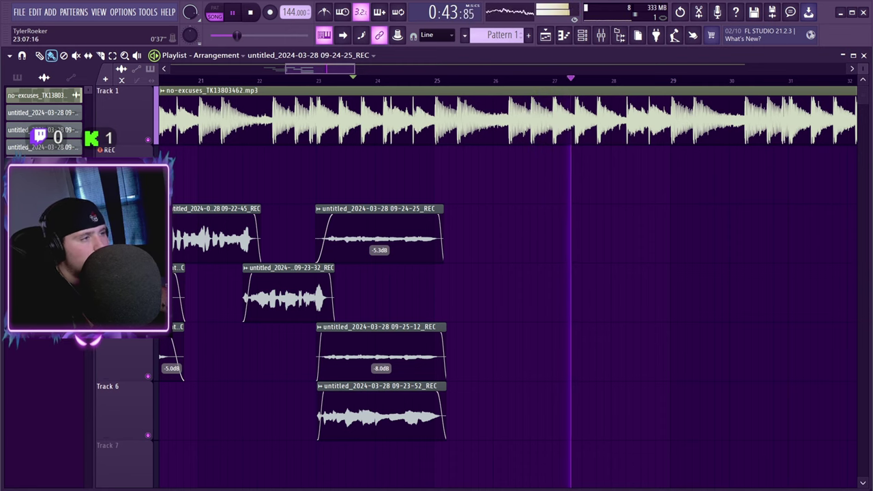
Step: Arm recording, try a take of the next line on the REC track from just before bar 24, and undo it
click(368, 79)
key(space)
key(r)
key(space)
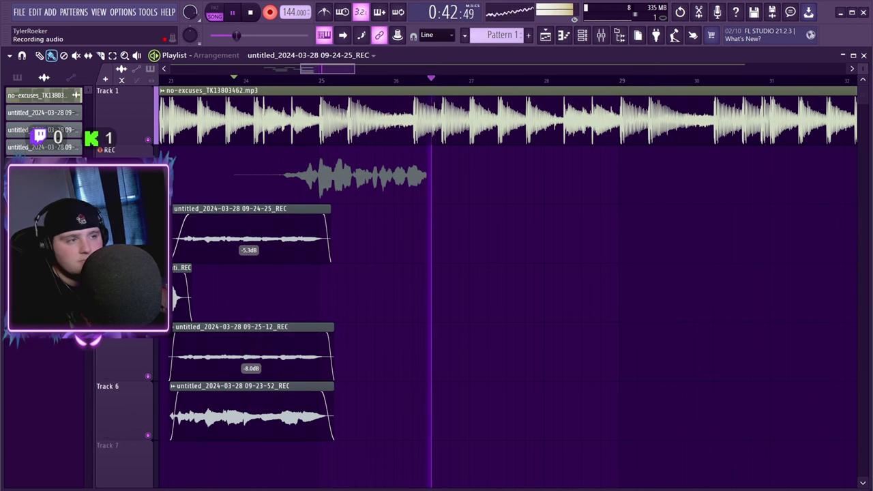
key(space)
key(ctrl+z)
Step: Try two more takes of the next line from just before bar 24, undoing each one
key(space)
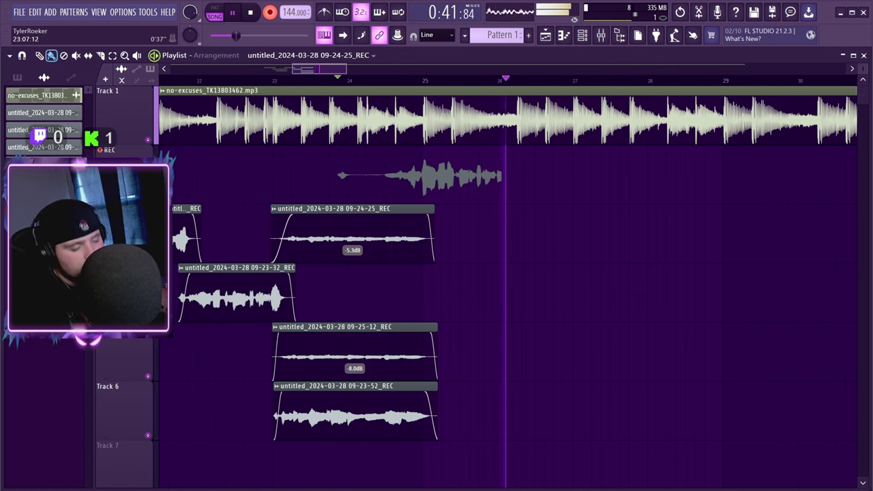
key(space)
key(ctrl+z)
key(space)
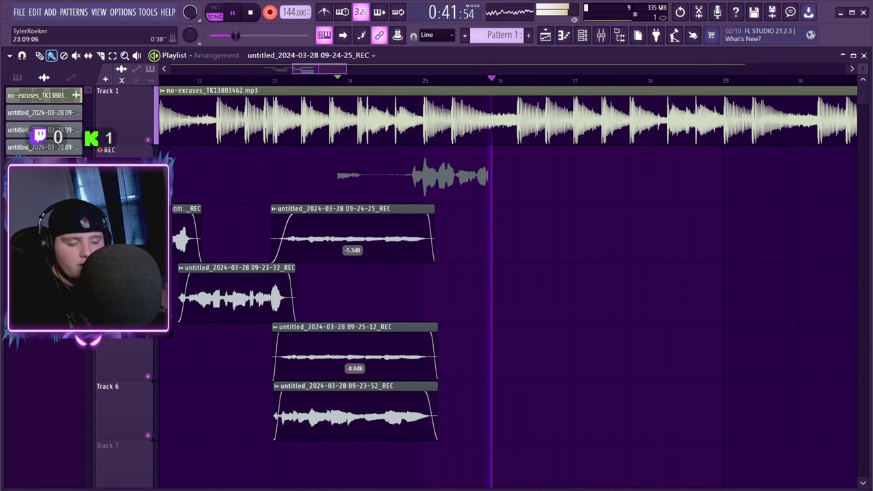
key(space)
key(ctrl+z)
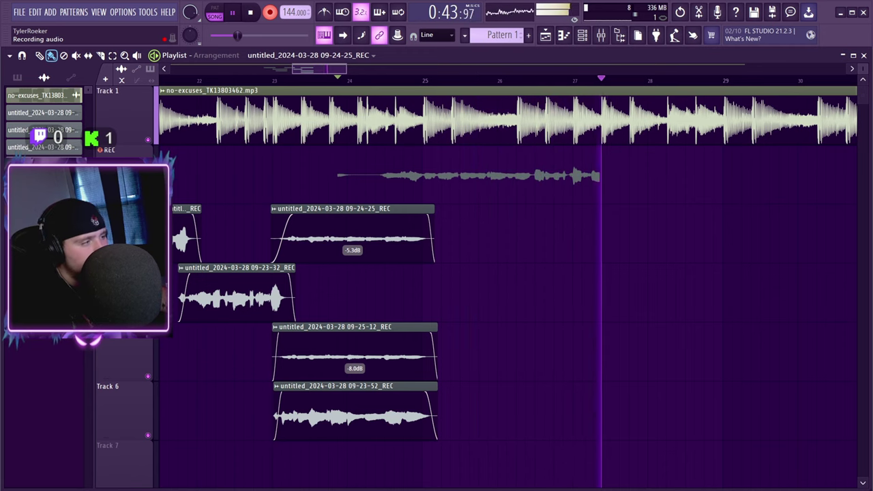
Step: Stop the long take past bar 28 and undo it, and try two shorter takes from the same start point, undoing both
key(space)
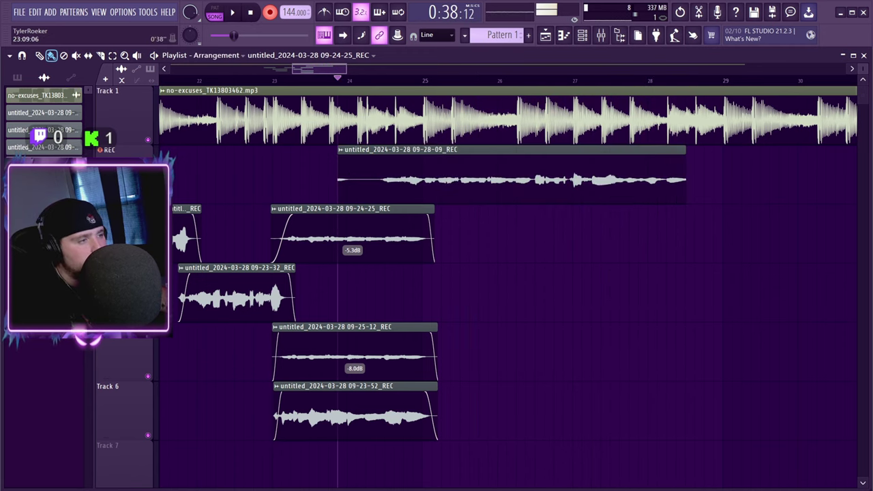
key(ctrl+z)
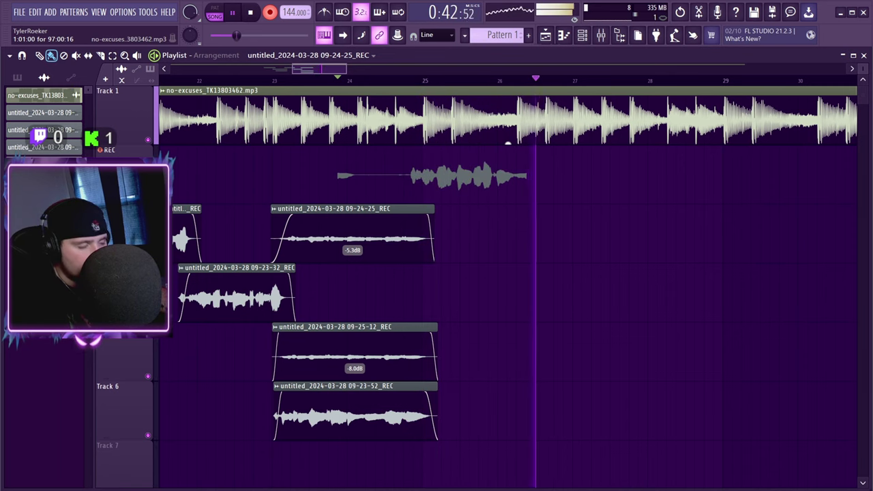
key(space)
key(ctrl+z)
key(space)
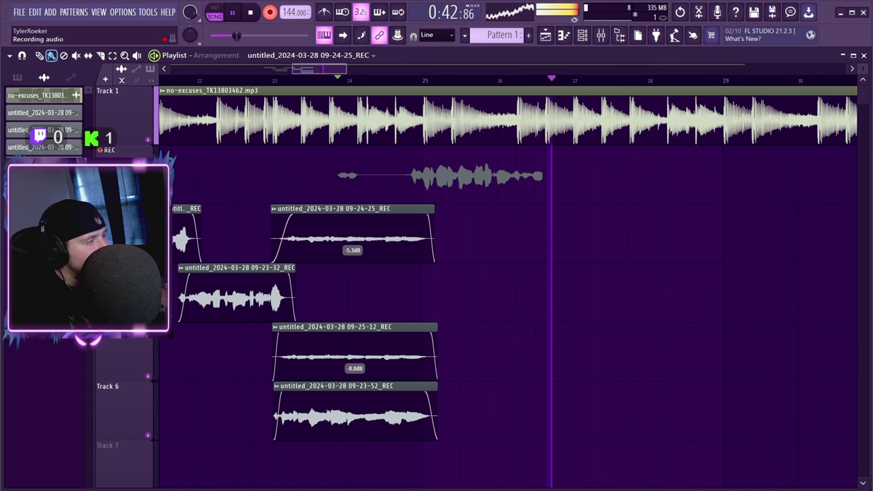
key(space)
key(ctrl+z)
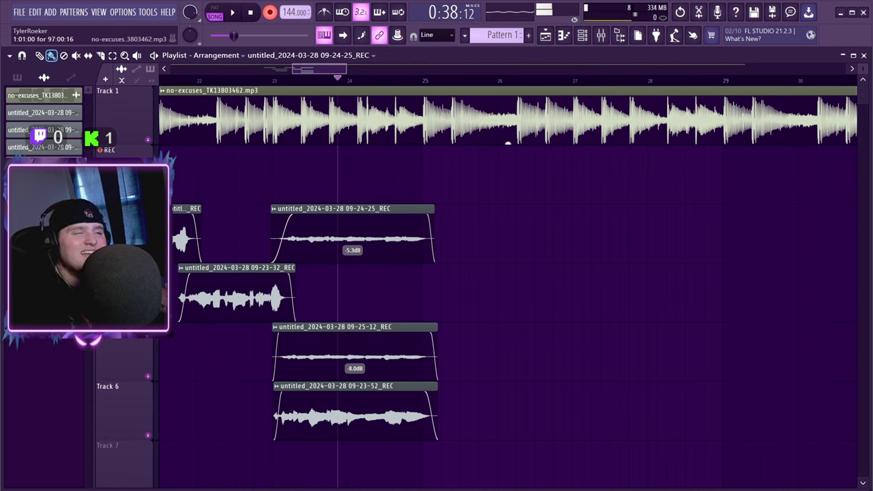
Step: Try three further takes of the line following bar 25 on the REC track, discarding each of them
key(space)
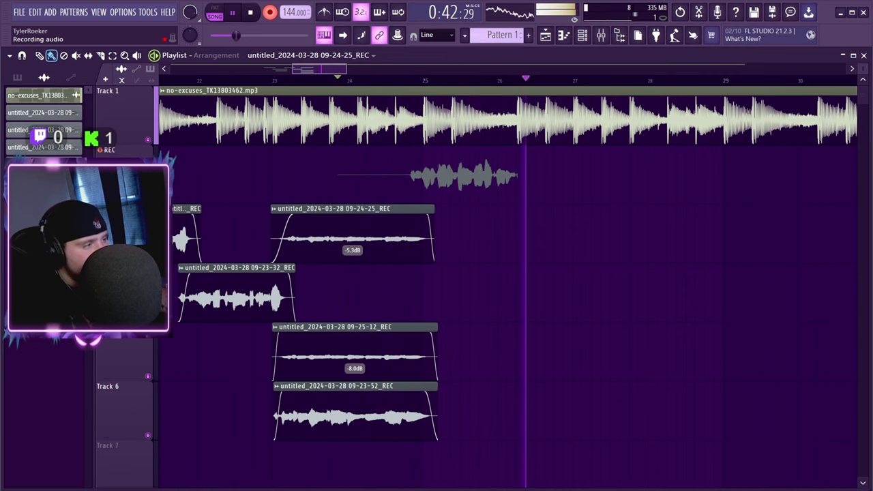
key(space)
key(space)
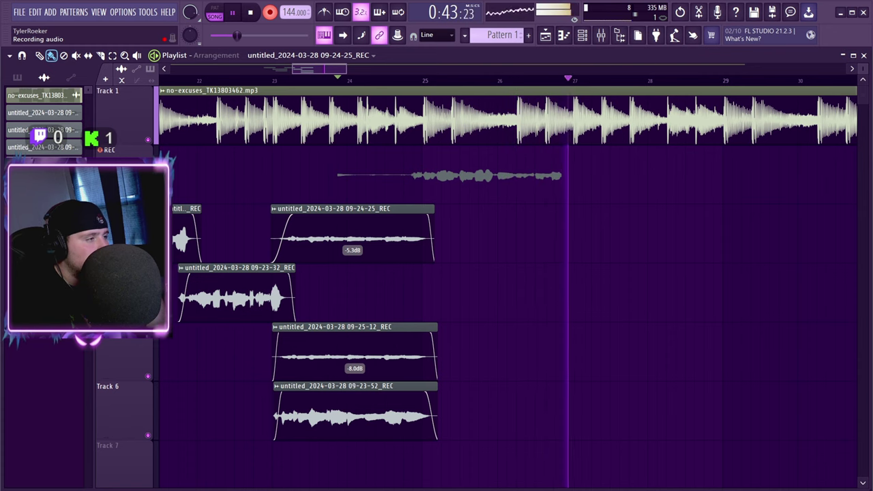
key(space)
key(ctrl+z)
key(space)
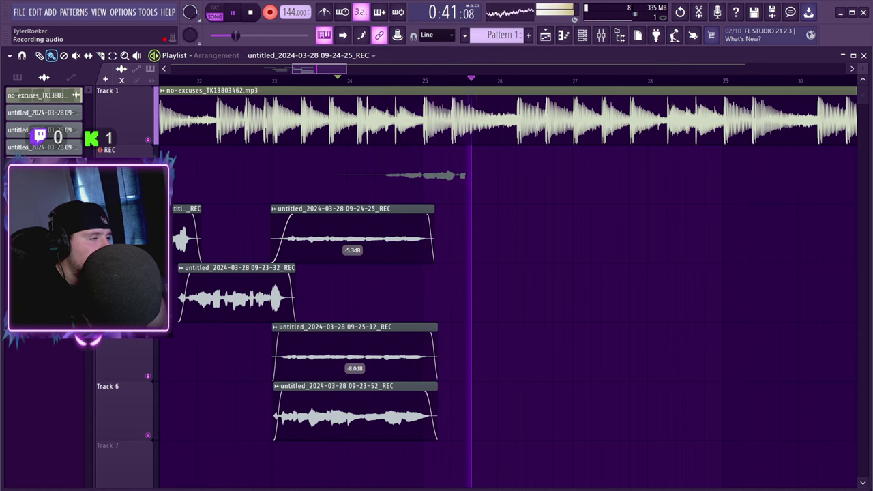
key(space)
key(ctrl+z)
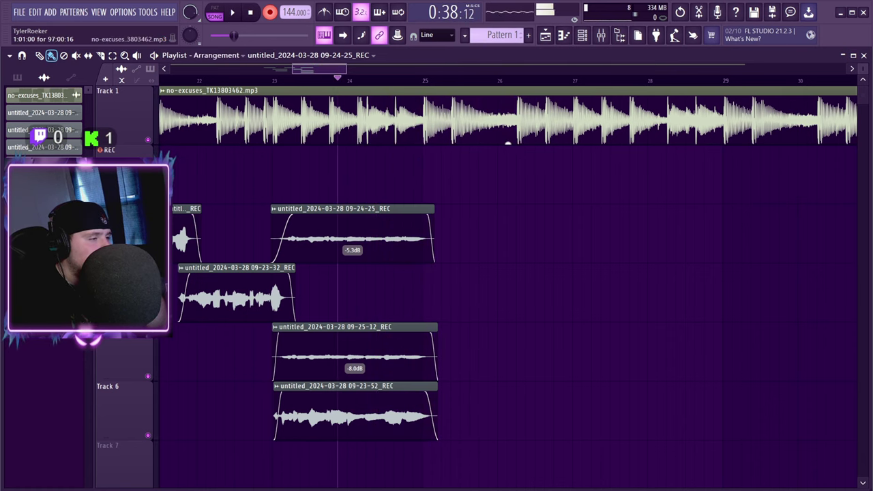
Step: Try a full take running to bar 29 and two shorter retakes from just before bar 24, discarding all three
key(space)
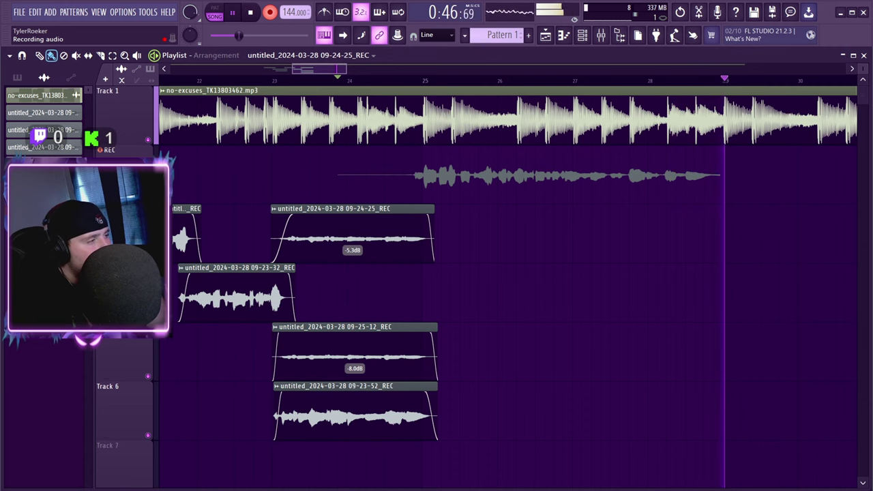
key(space)
key(ctrl+z)
key(space)
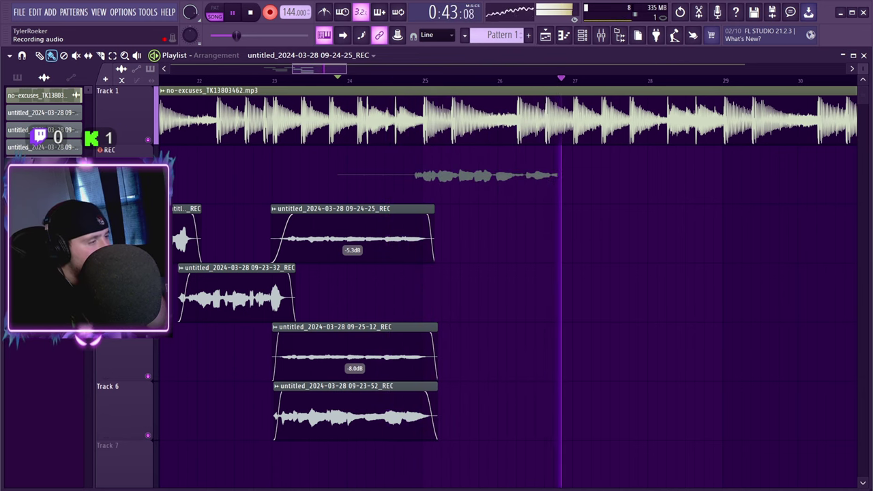
key(space)
key(space)
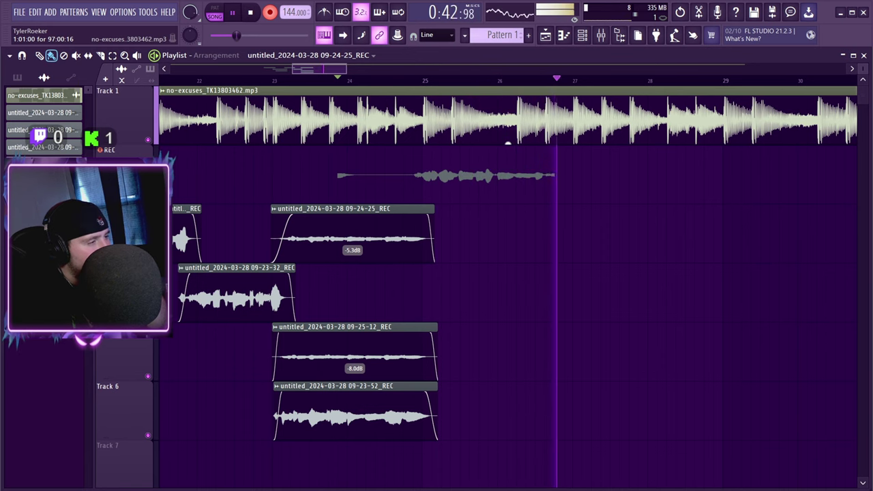
key(space)
key(ctrl+z)
Step: Try another full take past bar 29, undo it, cancel the following recording start, and disarm recording
key(space)
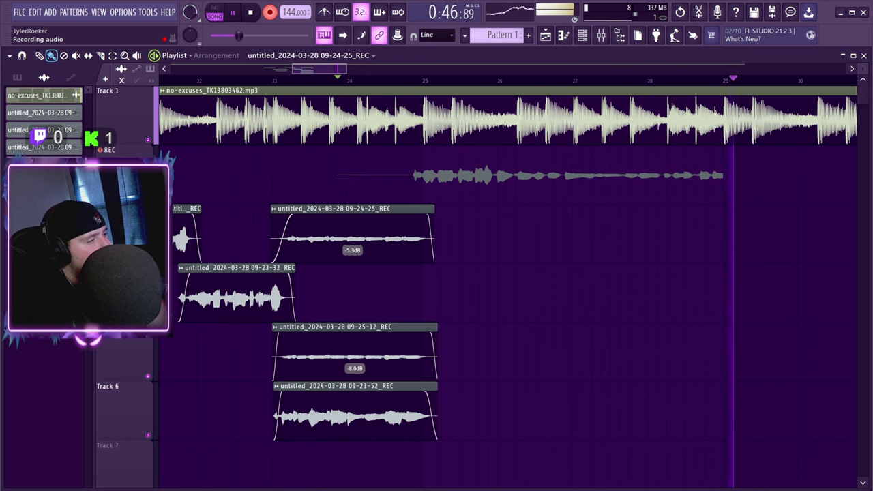
key(space)
key(ctrl+z)
key(space)
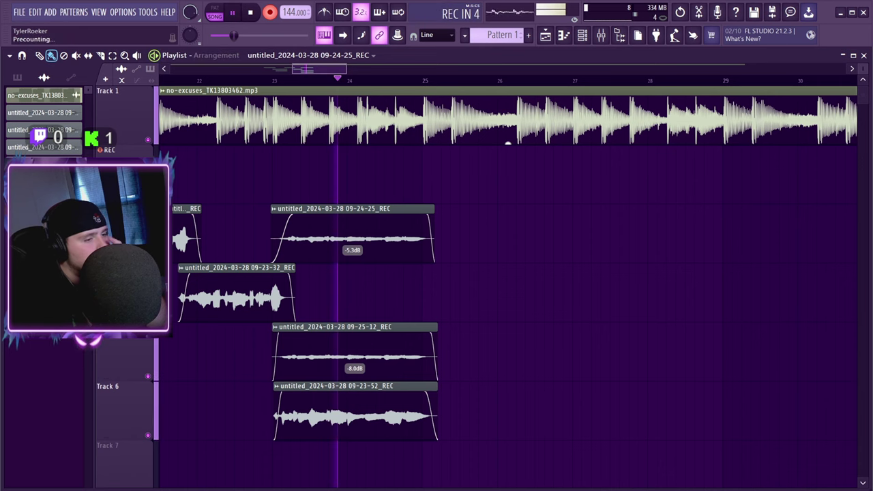
key(space)
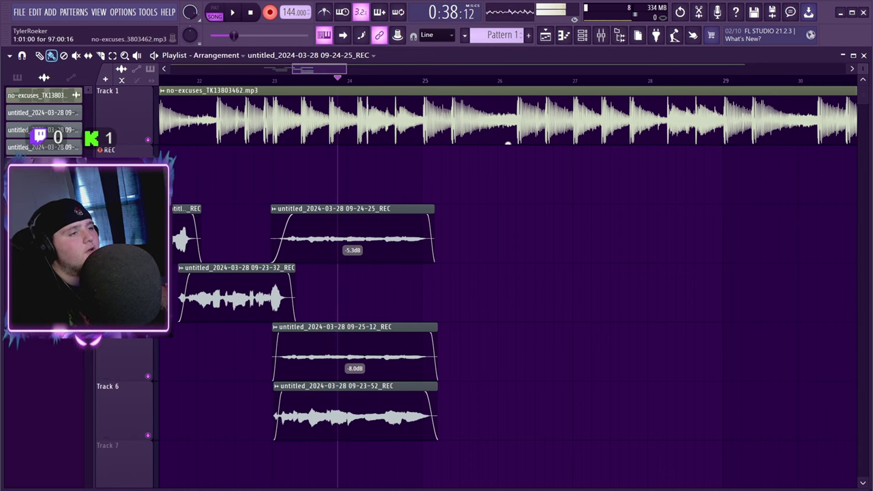
scroll(508, 286, left, 3)
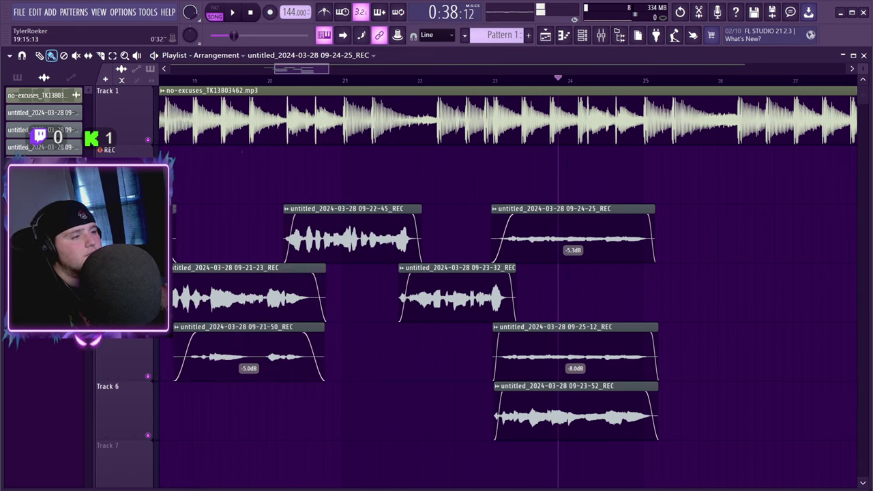
Step: Replay the vocals from just after bar 19 and lower the Track 5 layer clip there to -7.0 dB
click(225, 81)
key(space)
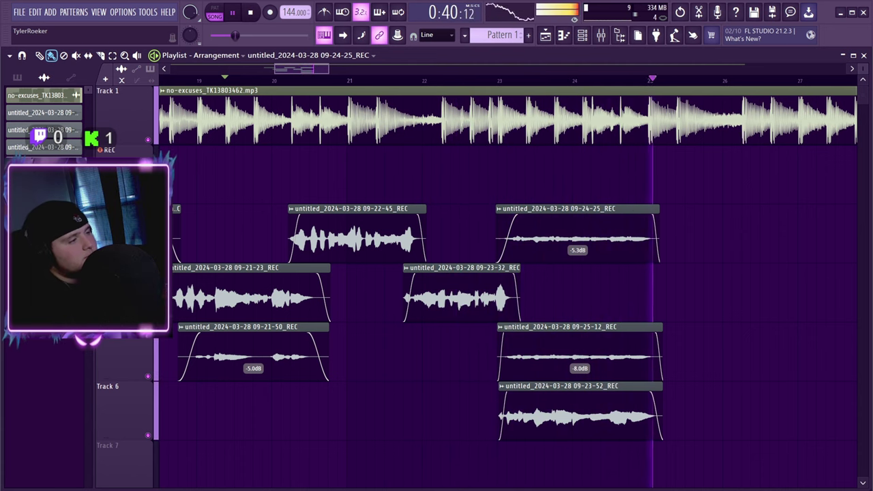
drag(300, 69, 273, 69)
click(318, 79)
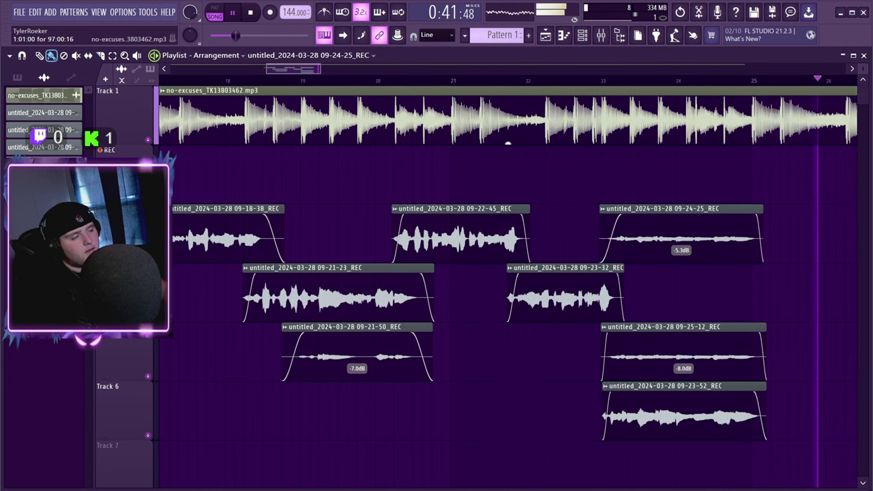
click(311, 80)
Step: Listen from around bar 24, try a take of the next line on the REC track from there, and undo it
scroll(508, 286, right, 3)
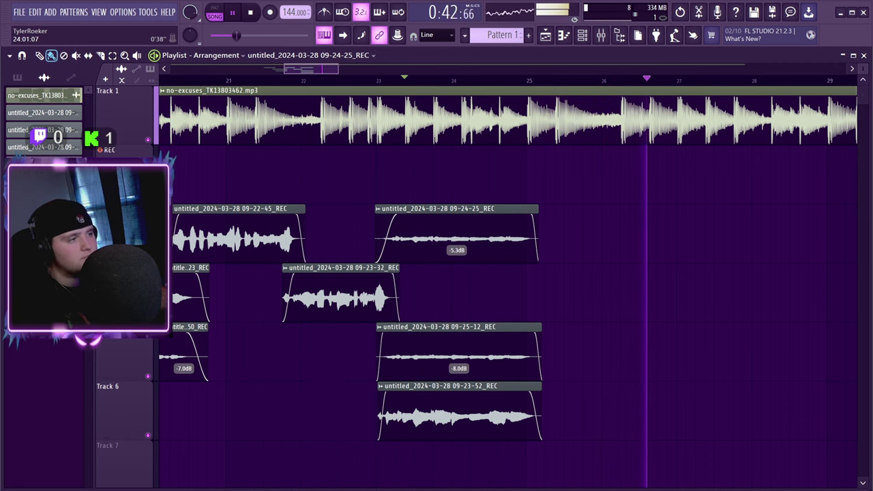
click(452, 80)
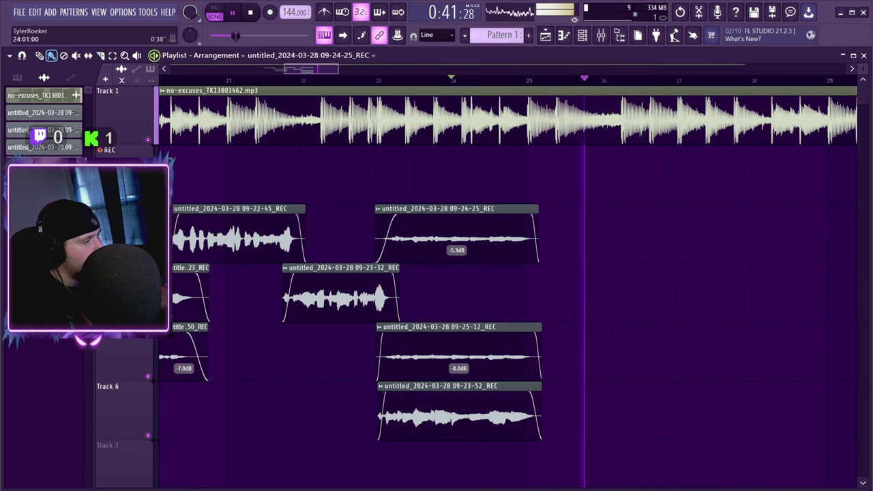
click(414, 80)
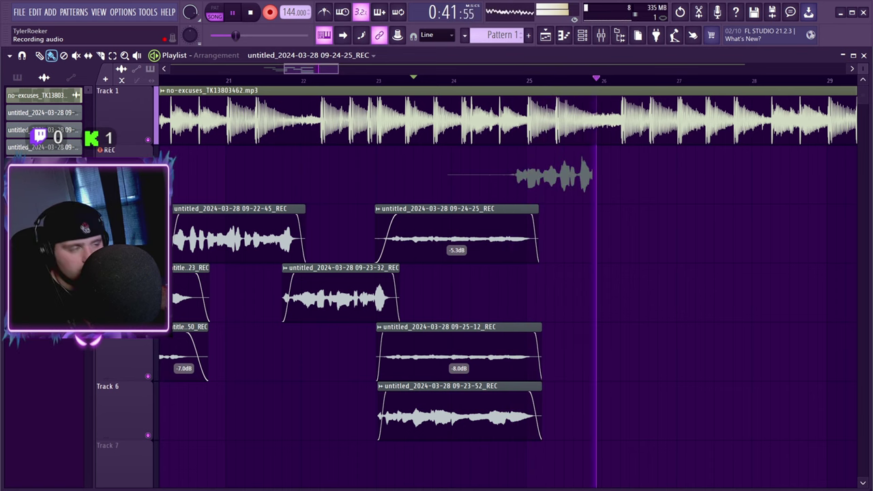
key(space)
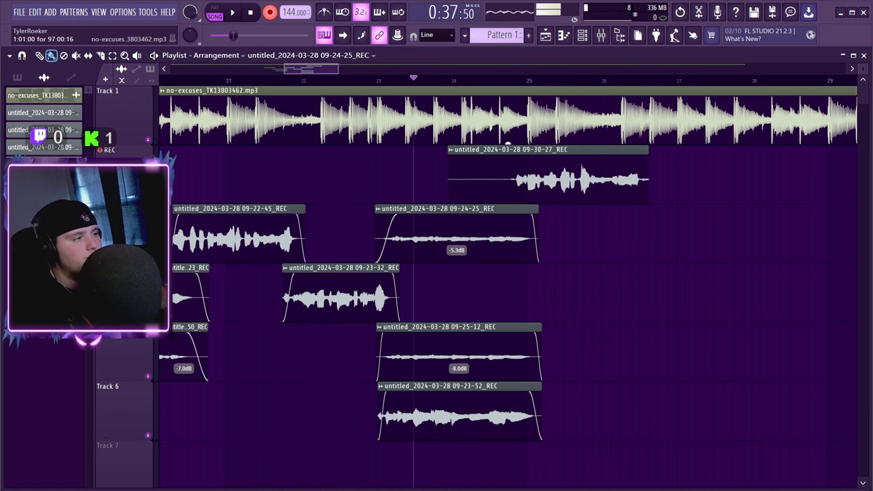
key(ctrl+z)
Step: Try two more takes of the line from about bar 23.5 on the REC track, undoing both
key(space)
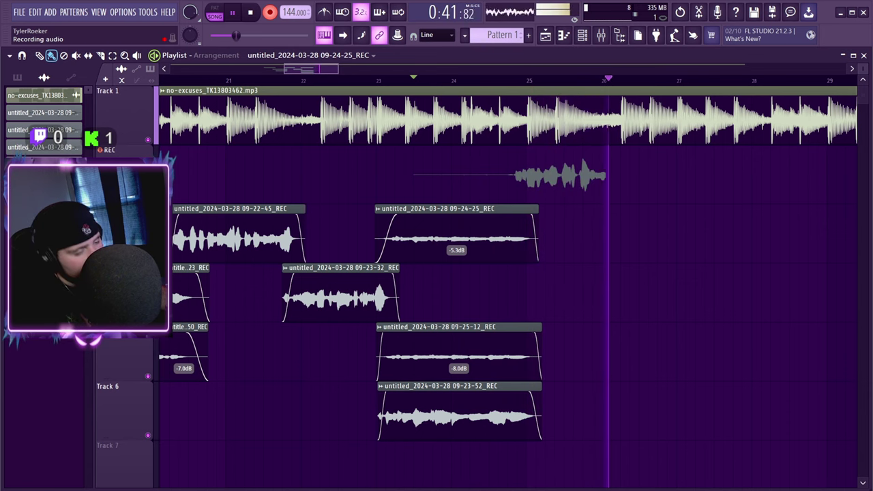
key(space)
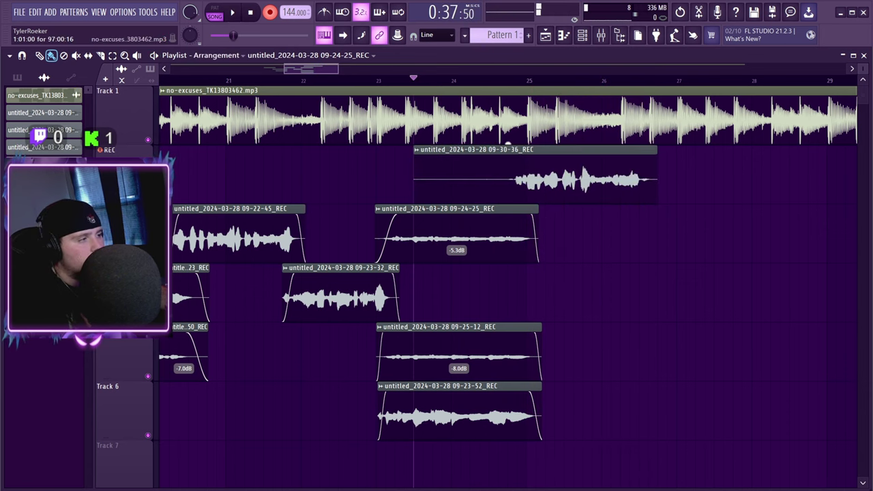
key(ctrl+z)
key(space)
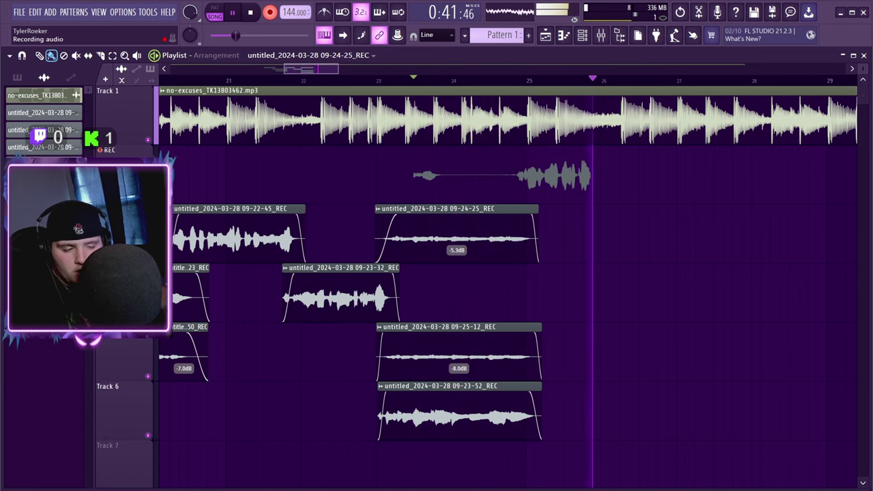
key(space)
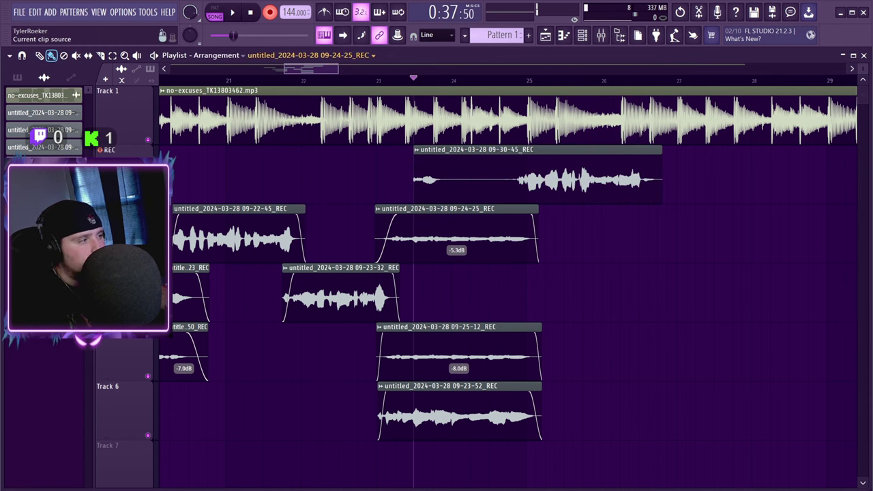
key(ctrl+z)
Step: Record another take past bar 26, trim its start to just before bar 25, and move it to Track 4 with a fade at each end
key(space)
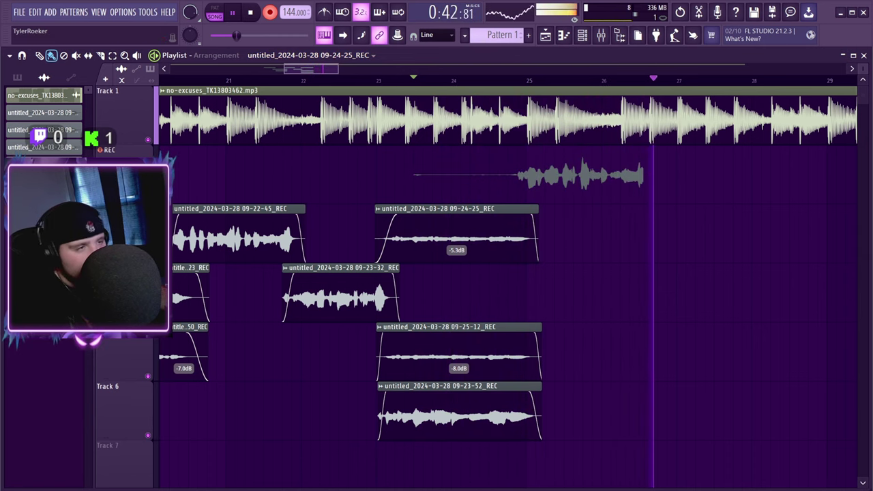
key(space)
key(space)
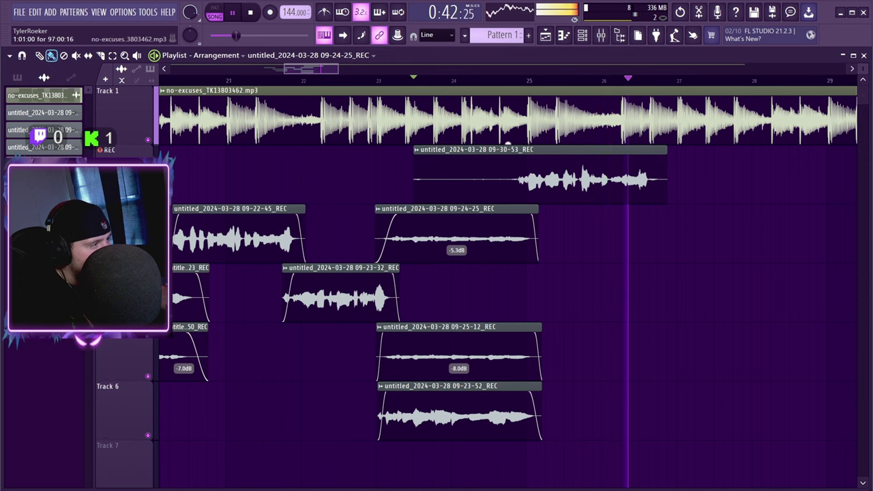
drag(414, 177, 524, 296)
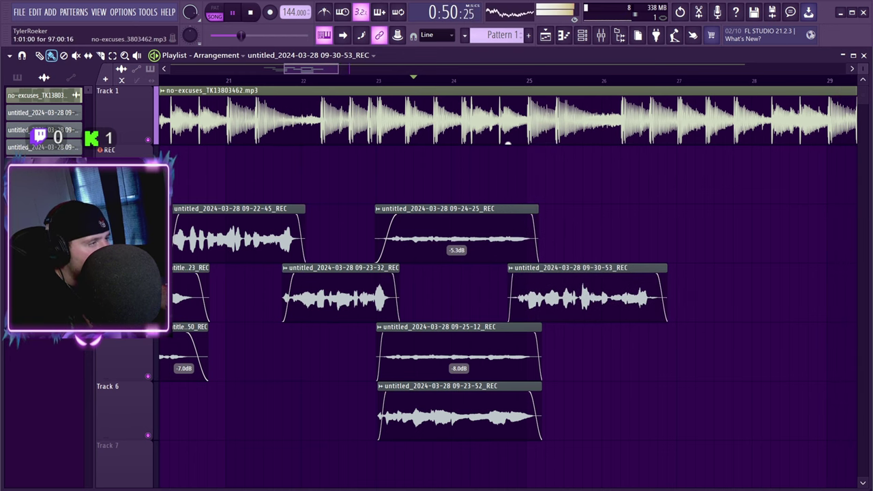
Step: Play back the new Track 4 take from before bar 25 and listen on through the empty bars after it
click(479, 79)
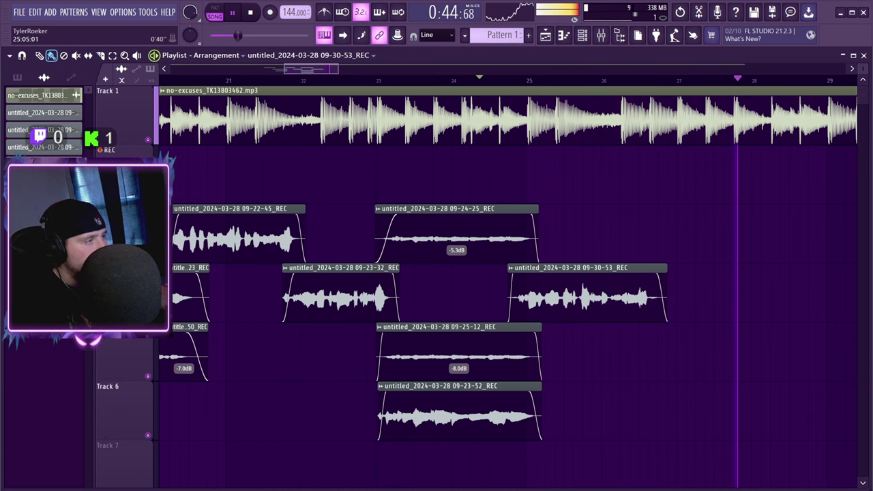
click(482, 80)
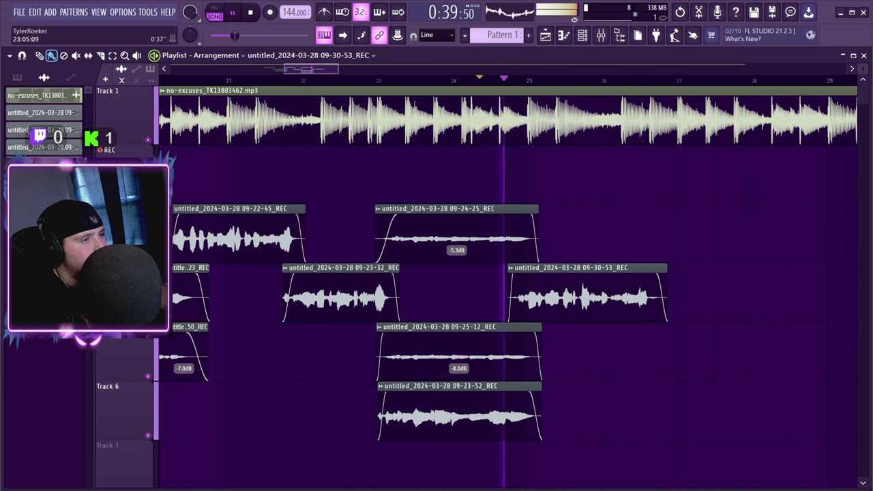
scroll(397, 239, right, 3)
scroll(397, 239, right, 2)
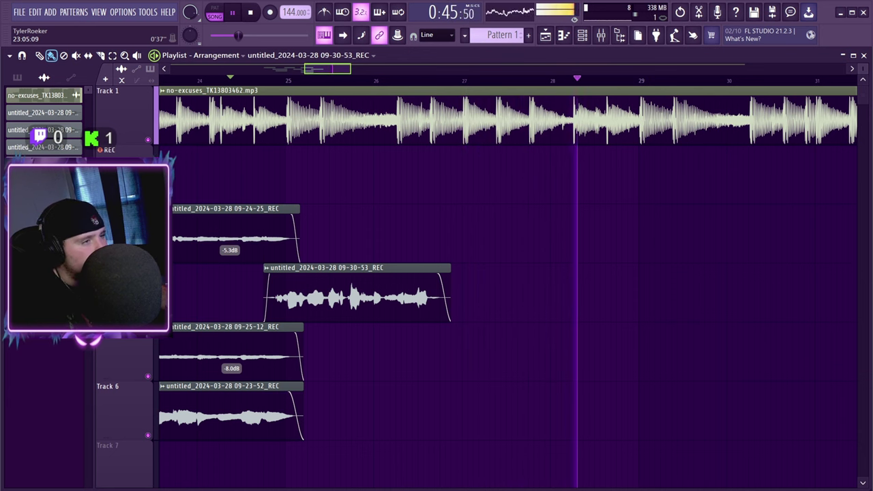
scroll(382, 239, left, 4)
scroll(383, 239, right, 2)
click(305, 81)
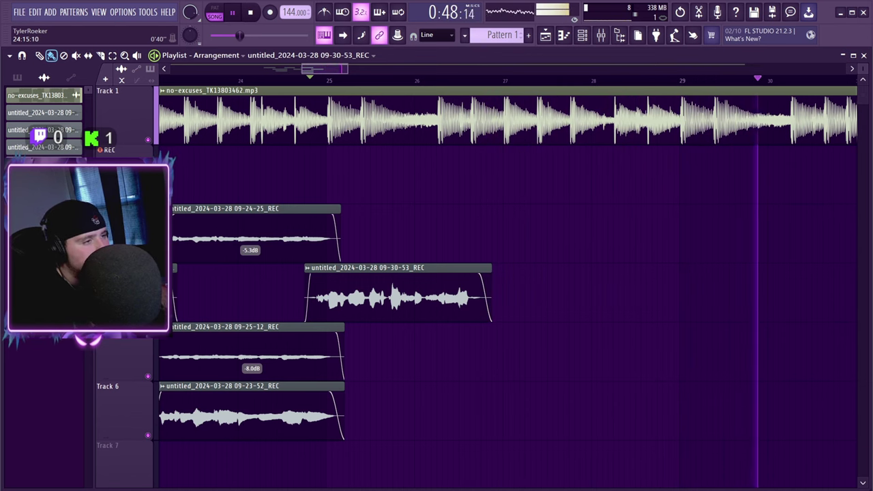
Step: Replay the whole vocal from before bar 17 and lower the Track 3 clip at bar 23 to -6.5 dB
drag(324, 68, 274, 69)
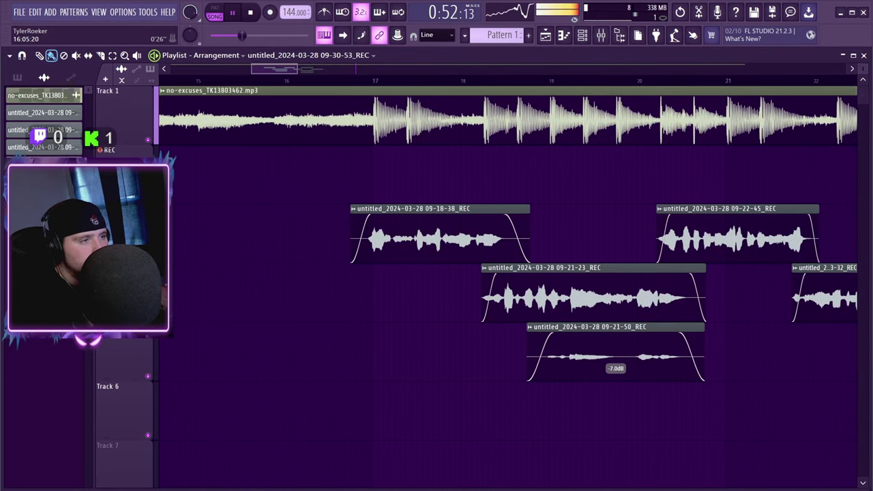
click(312, 80)
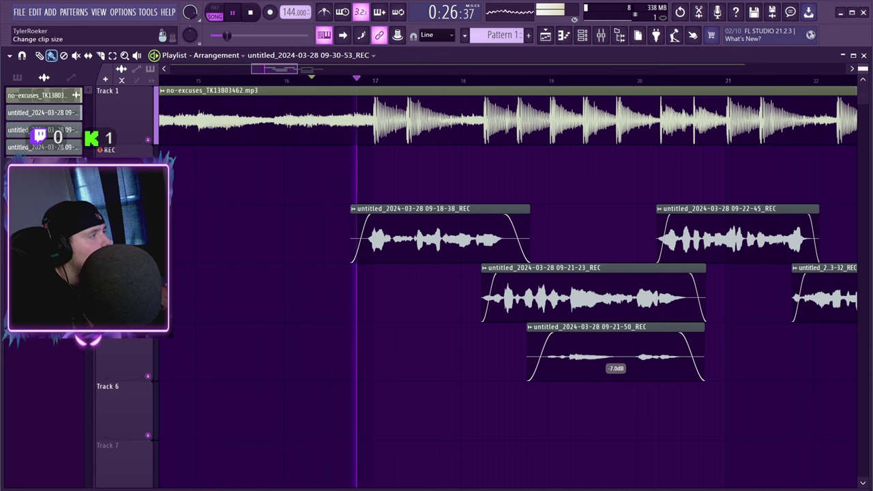
drag(863, 69, 863, 67)
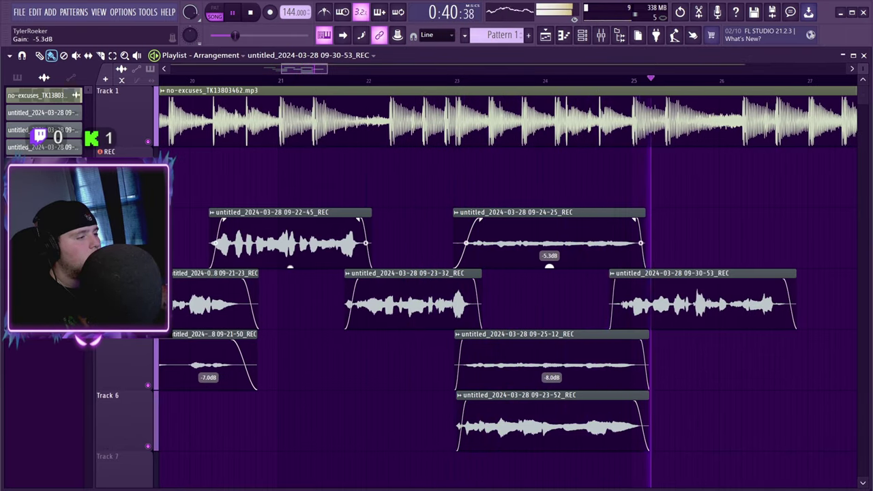
drag(549, 267, 549, 273)
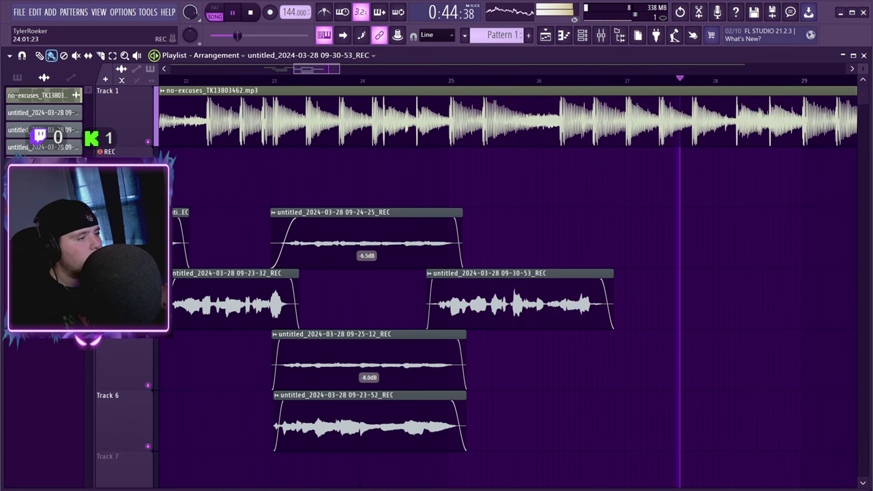
double_click(348, 229)
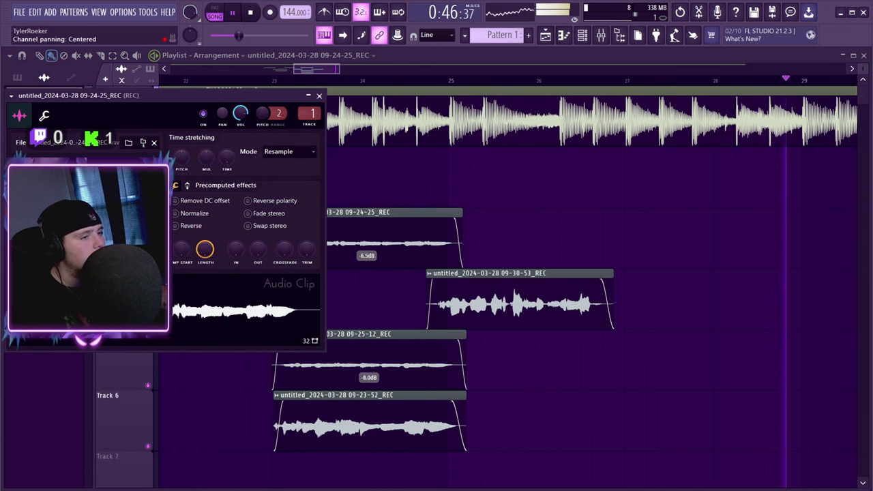
click(319, 96)
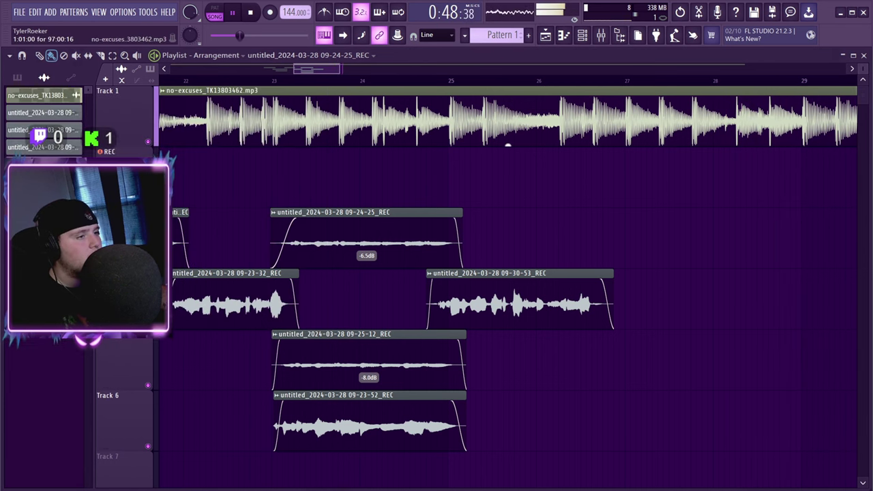
Step: Listen on past bar 35, return to bar 25, try a long take running past bar 29, and undo it
click(476, 78)
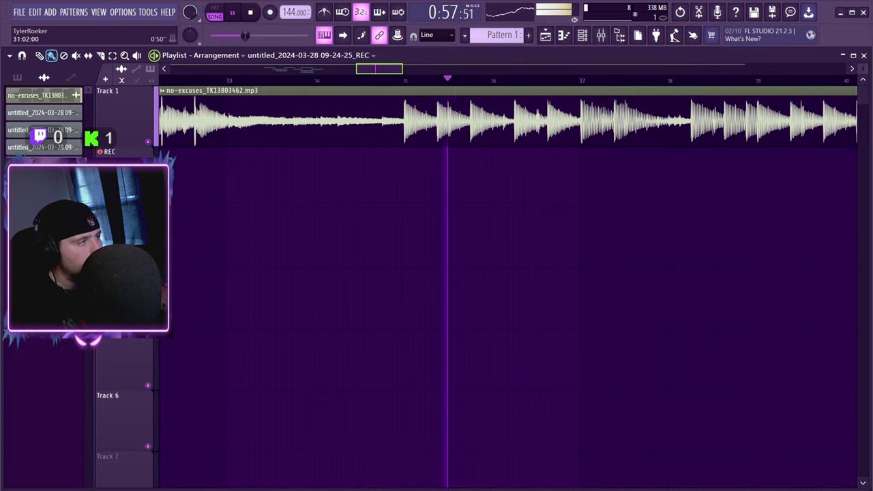
drag(400, 69, 330, 69)
click(266, 80)
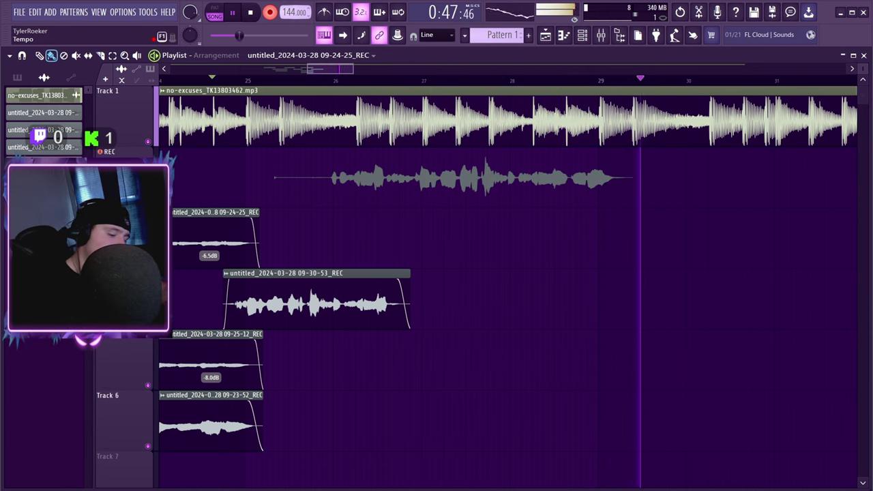
key(space)
key(ctrl+z)
Step: Try further takes of the line after bar 26 from a start point before bar 25, discarding them
key(space)
key(space)
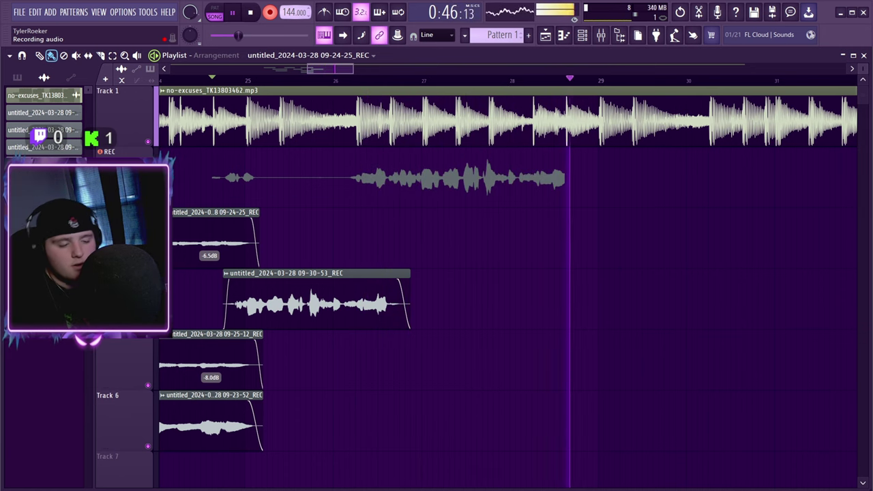
key(space)
key(ctrl+z)
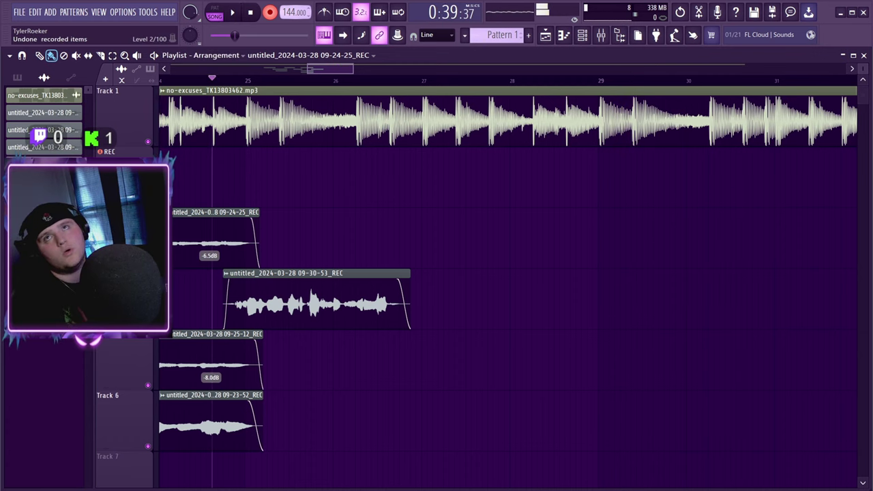
Step: Record a take of the line after bar 26, trim it to about bars 26.5 to 28.8, and play it back
key(space)
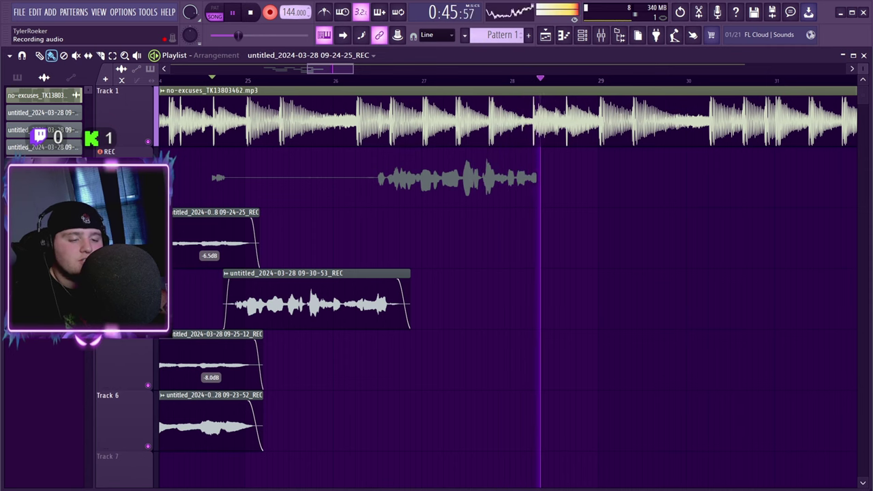
key(space)
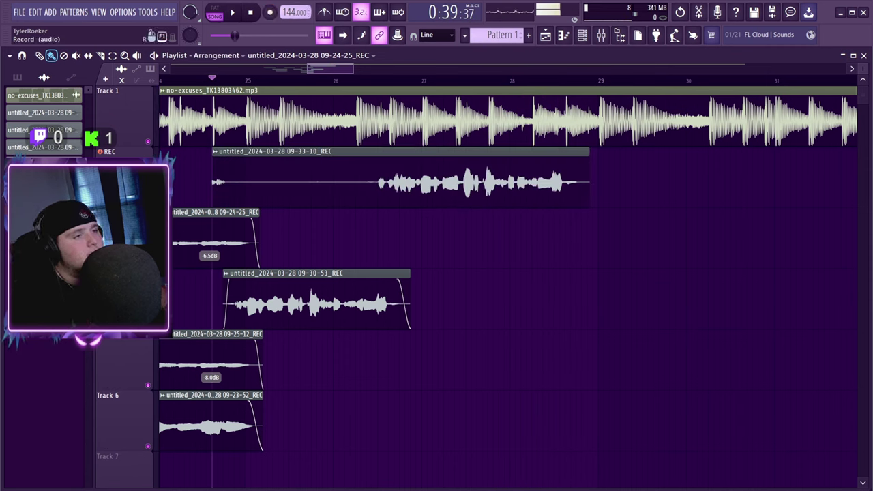
key(space)
drag(214, 164, 373, 170)
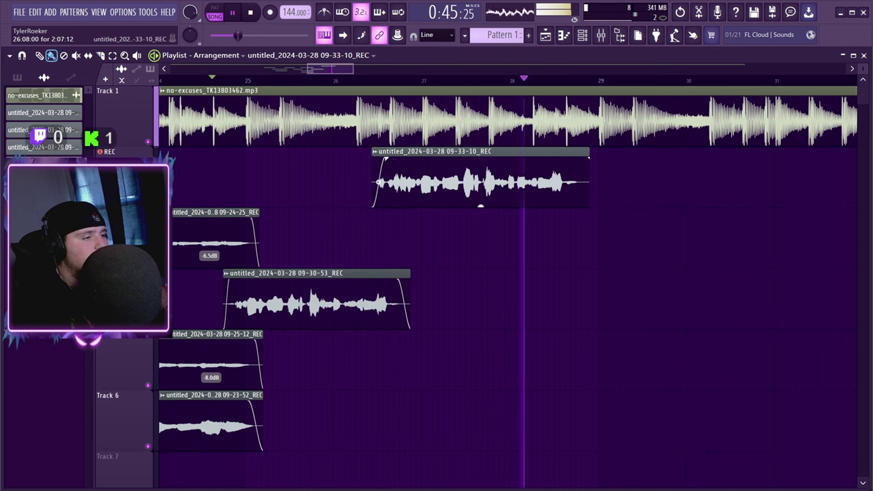
drag(589, 178, 584, 177)
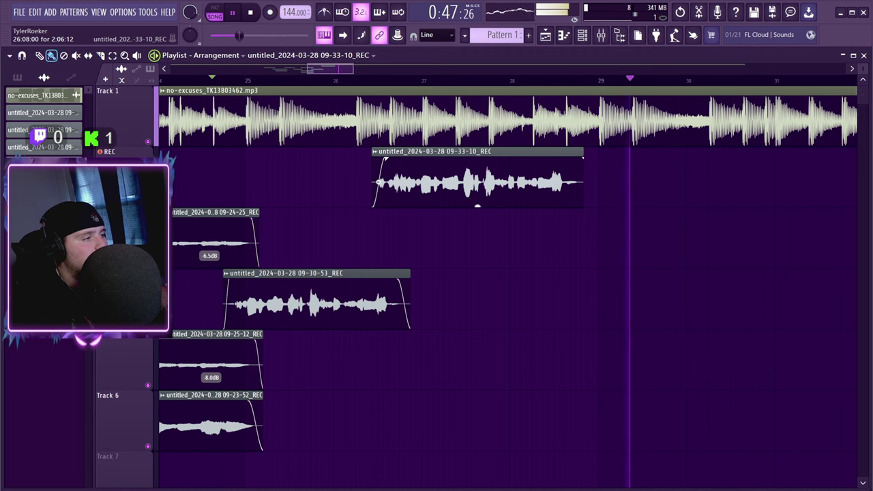
key(space)
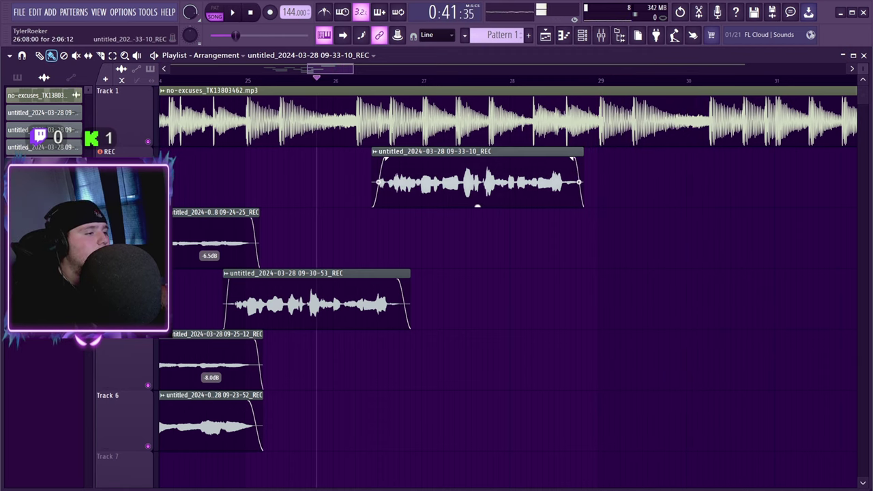
Step: Delete the trimmed take after bar 26 and retry the line until a new take runs from bar 25 past bar 29
right_click(478, 205)
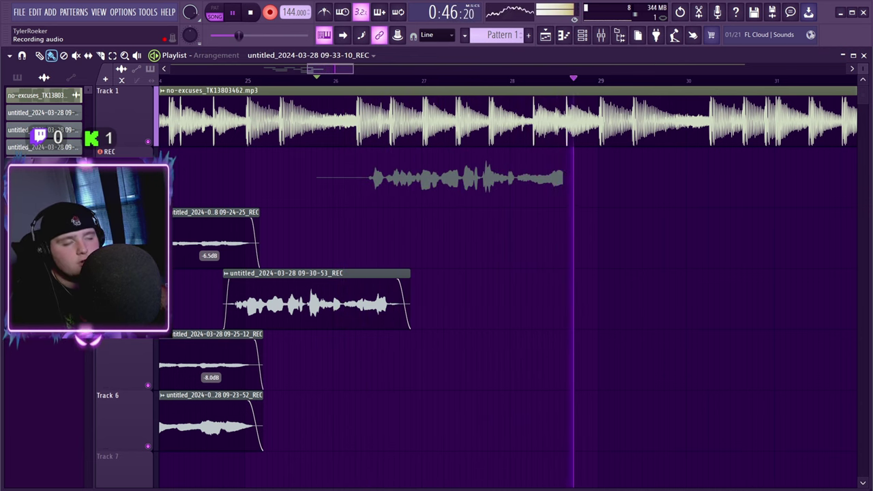
key(space)
key(space)
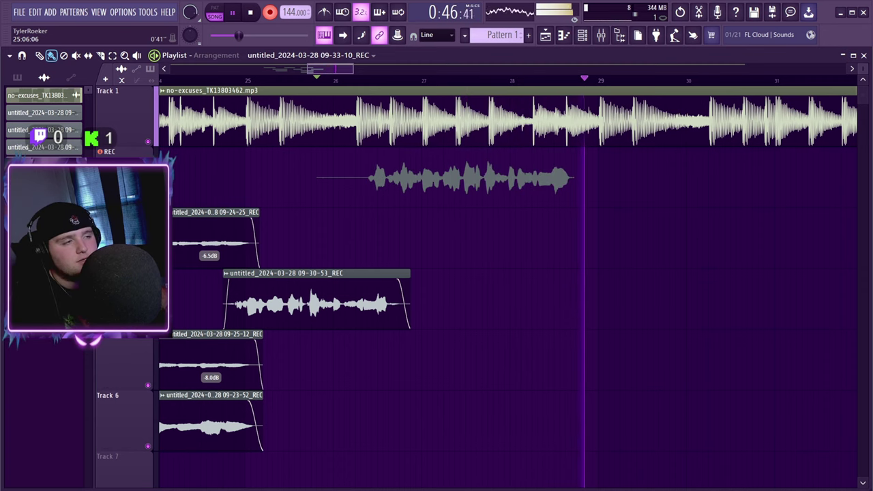
key(space)
key(space)
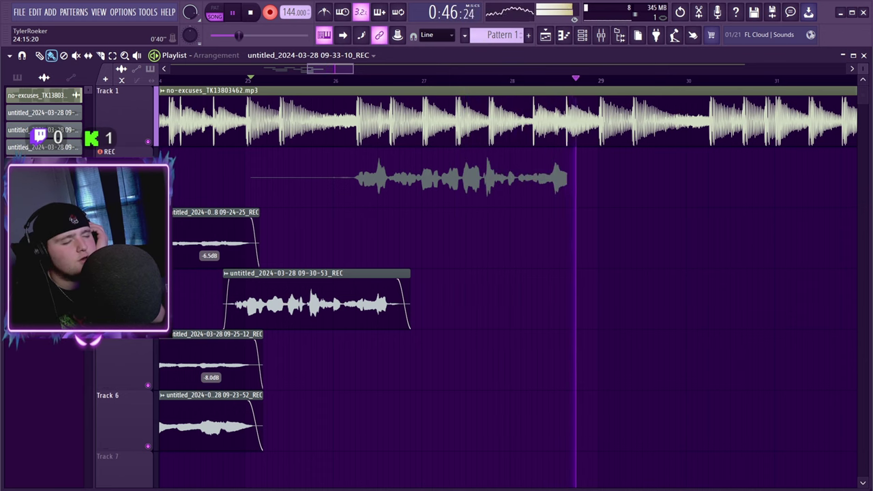
key(space)
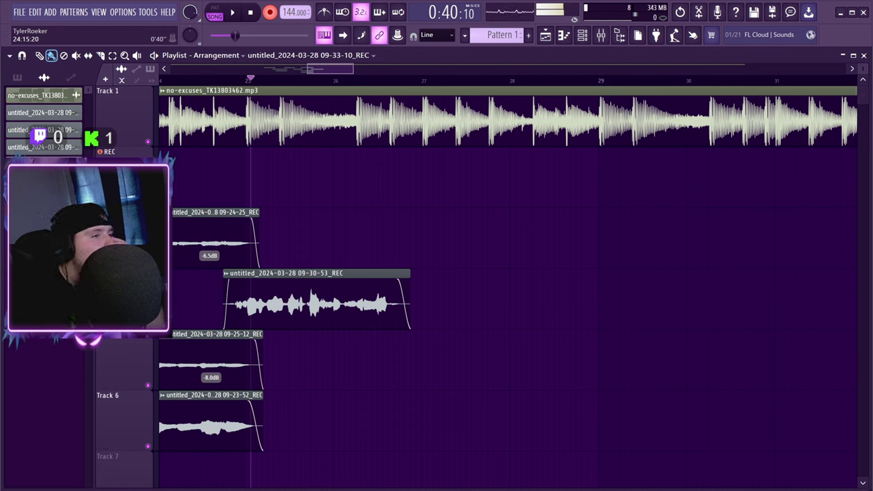
key(space)
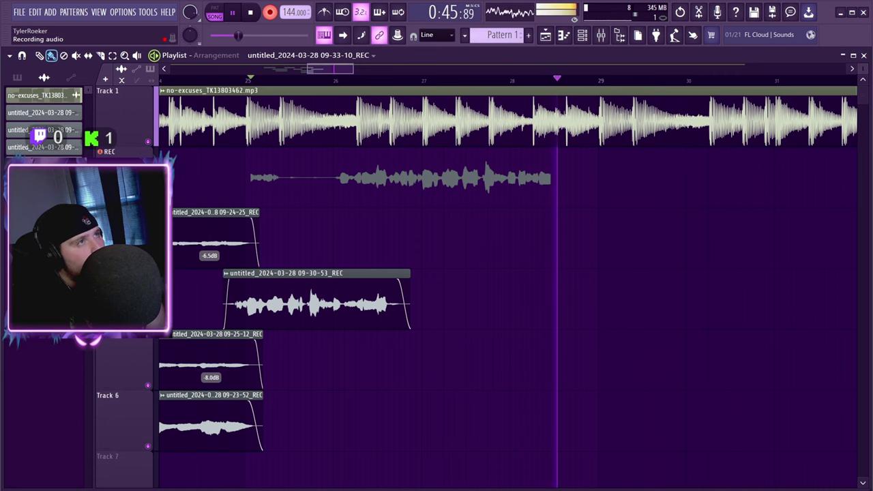
key(space)
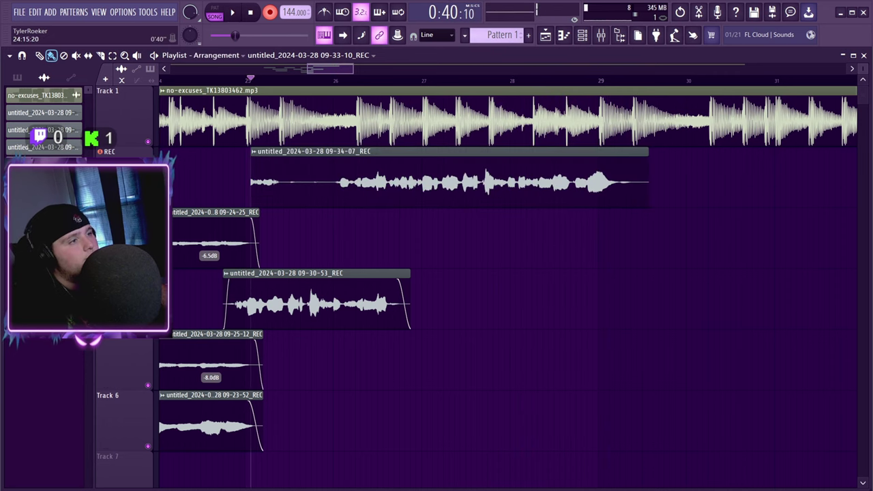
Step: Turn recording off, trim the new take's start to about bar 26.5, and replay it from just after bar 26
click(271, 13)
key(space)
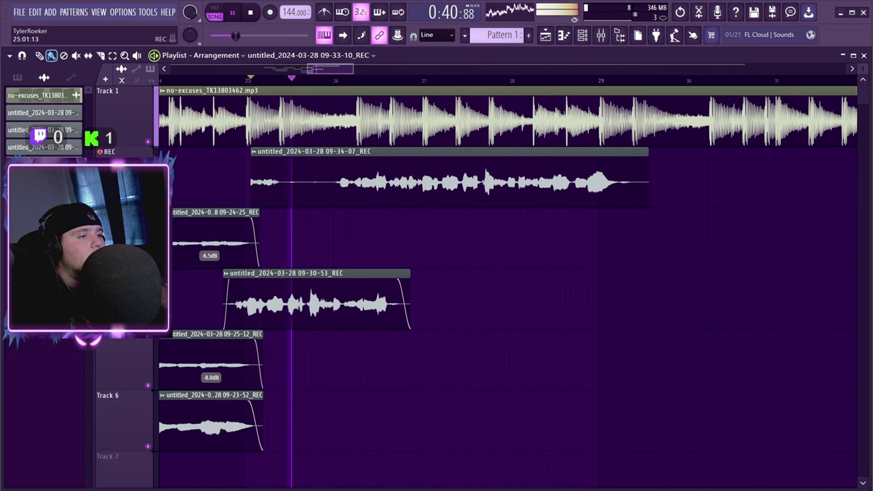
drag(252, 182, 376, 183)
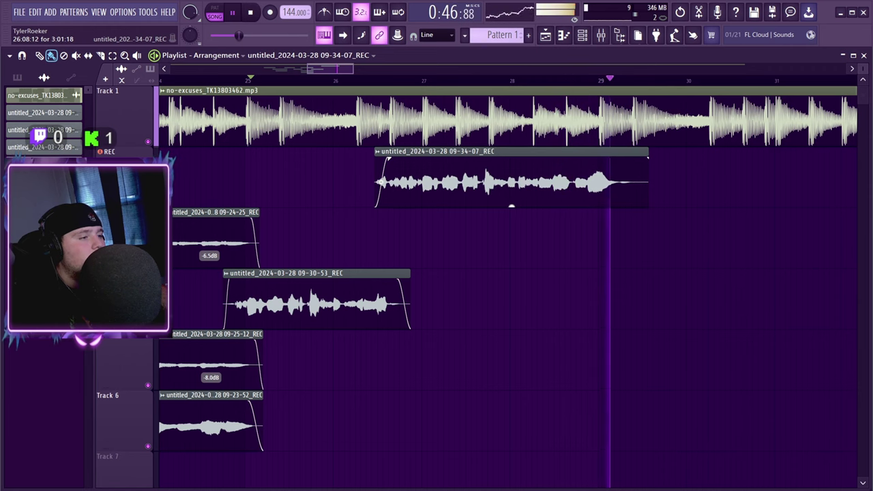
click(350, 79)
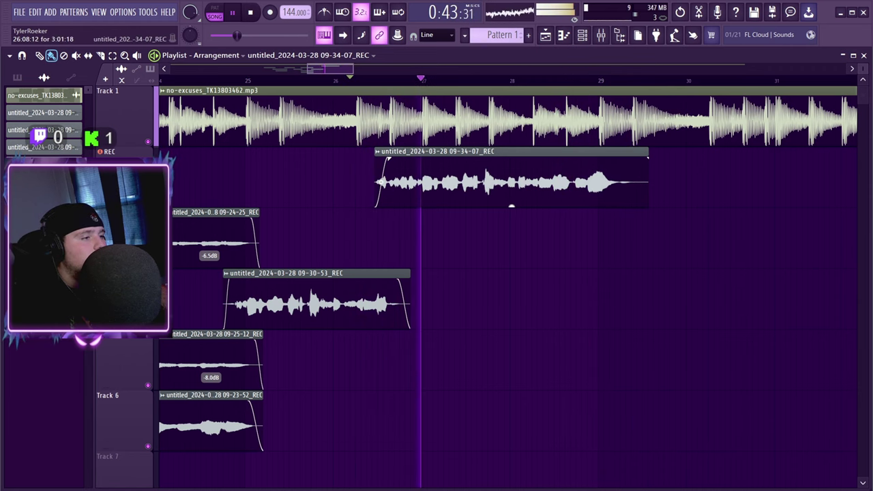
Step: Move the new take down to Track 3, keeping its start at about bar 26.5, and play it back
drag(512, 205, 517, 267)
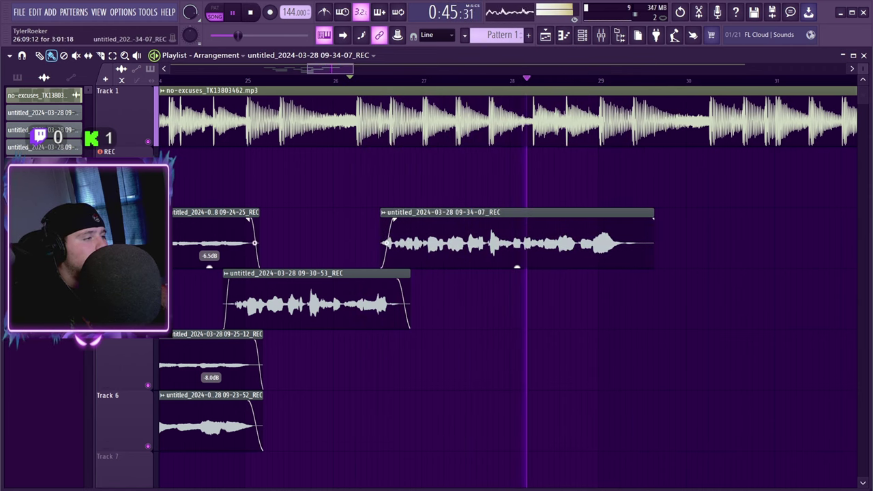
key(space)
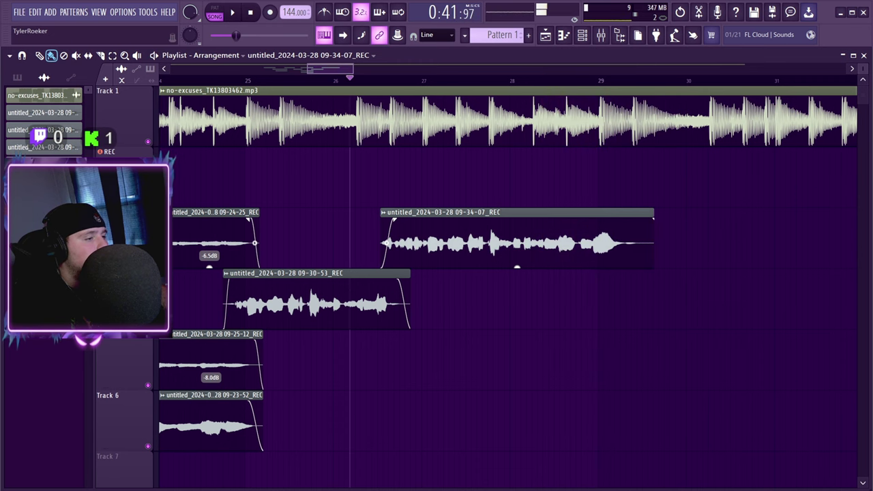
drag(517, 239, 511, 239)
key(space)
key(space)
key(space)
key(space)
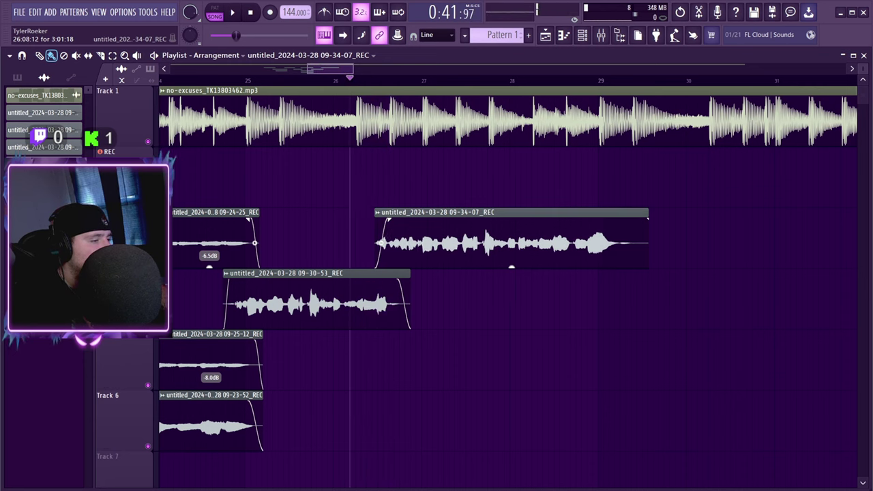
key(space)
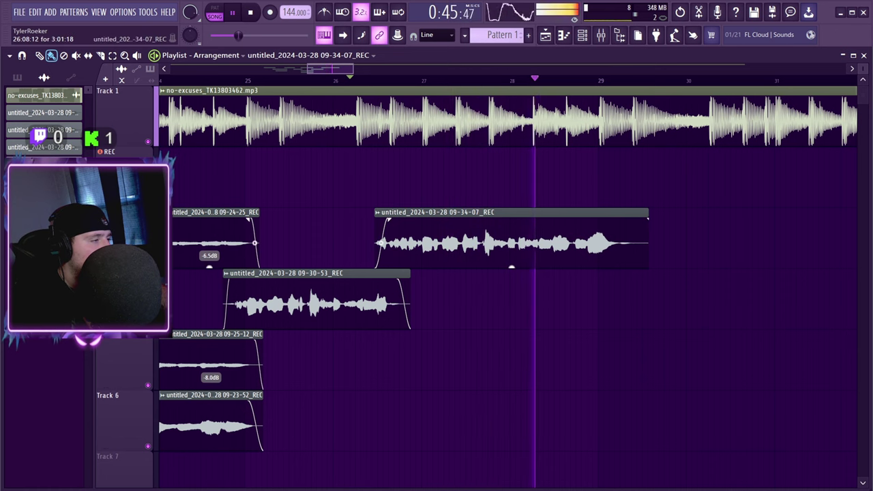
Step: Trim the start of the new Track 3 take slightly tighter and replay it from before bar 26
drag(375, 244, 380, 244)
click(355, 80)
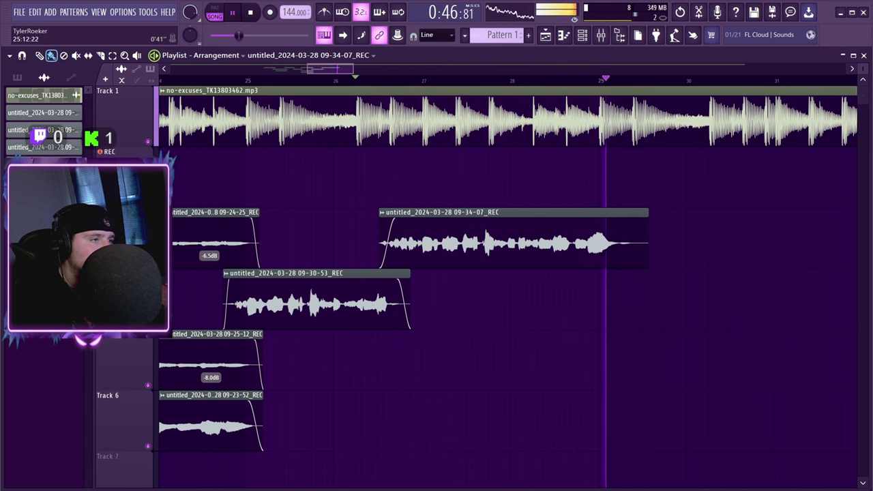
click(311, 80)
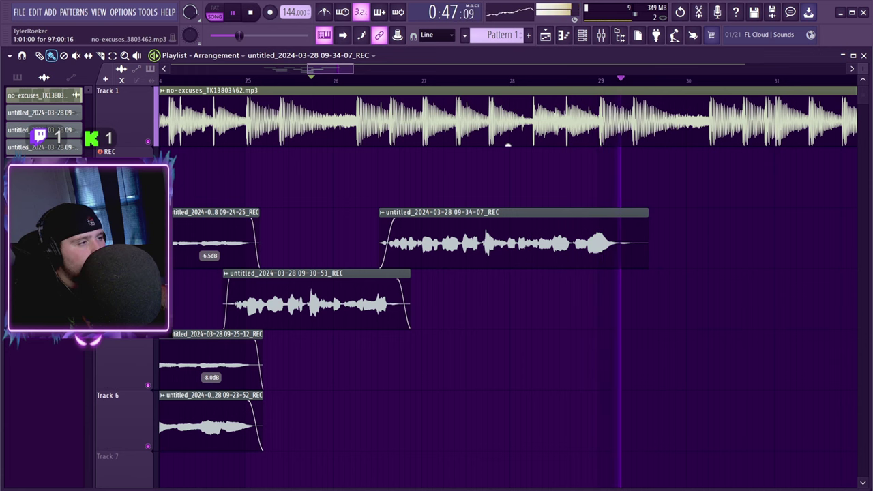
Step: Record a layer over the end of the line near bar 28.5 and trim the Track 3 take's end to about bar 29.5
key(space)
click(270, 12)
key(space)
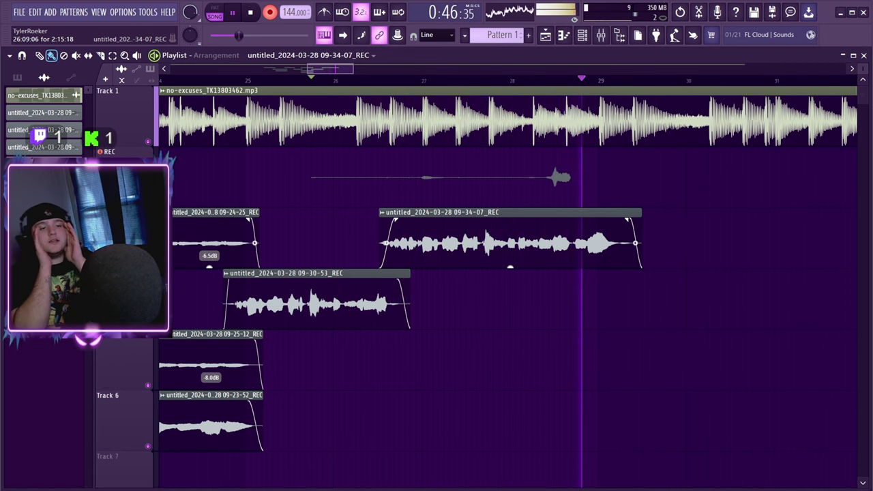
key(space)
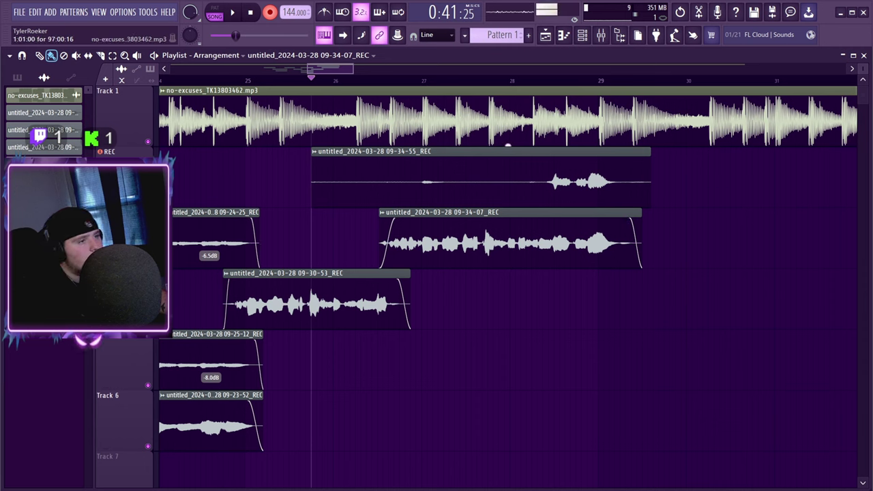
Step: Place the layer on Track 5 at -6.8 dB and trim it to about bars 28.4 to 29.2
drag(481, 206, 475, 389)
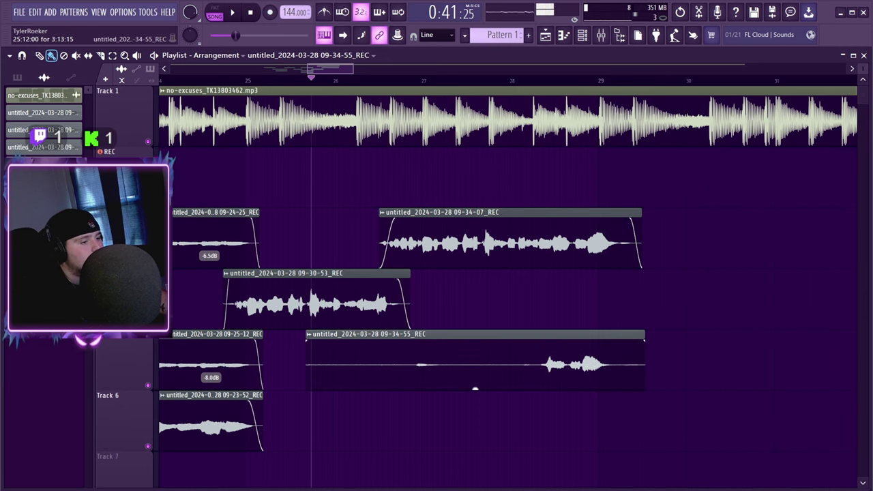
key(space)
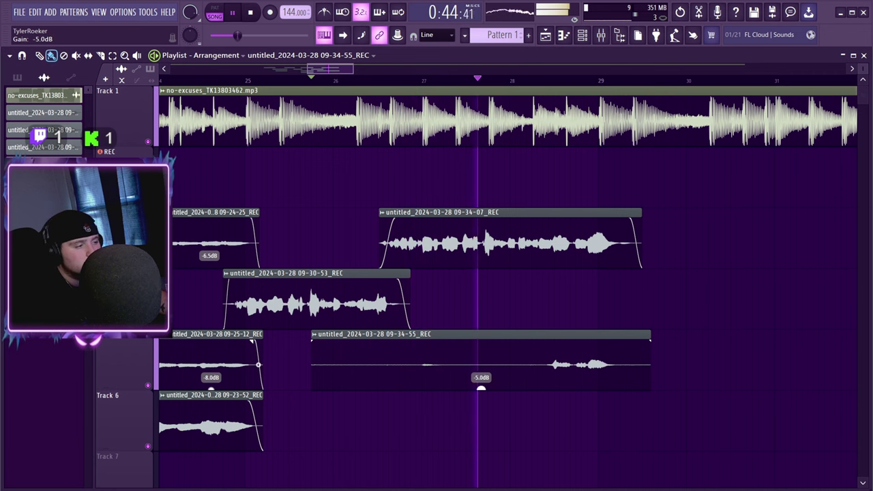
drag(481, 389, 481, 397)
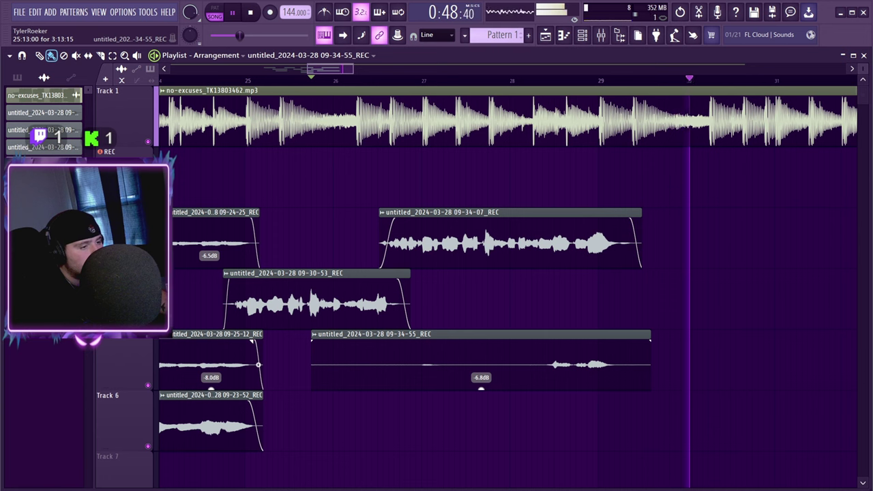
drag(312, 362, 552, 342)
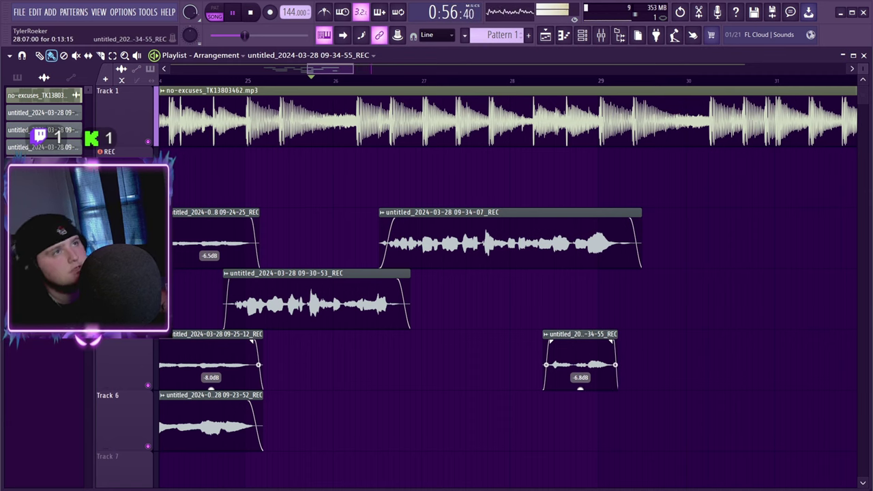
Step: Replay the vocals, lowering the Track 3 clip ending after bar 25 to -7.8 dB and the layer near bar 28.5 to -7.5 dB
drag(313, 69, 260, 68)
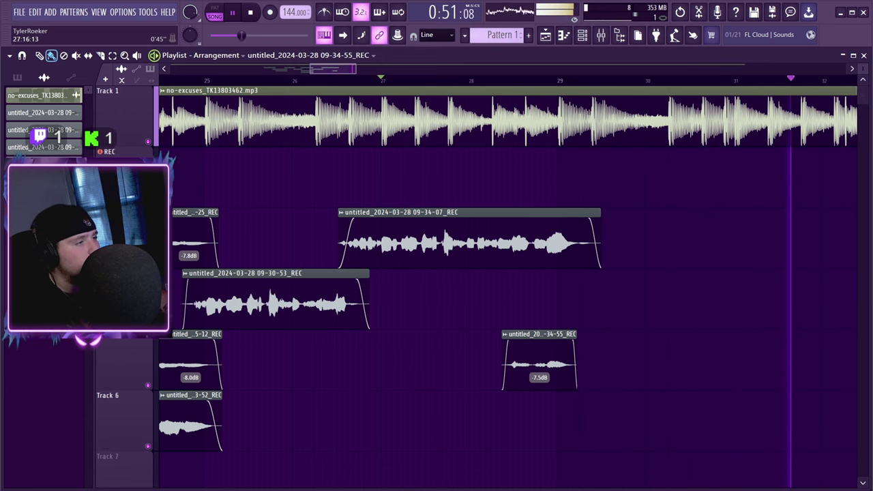
click(475, 80)
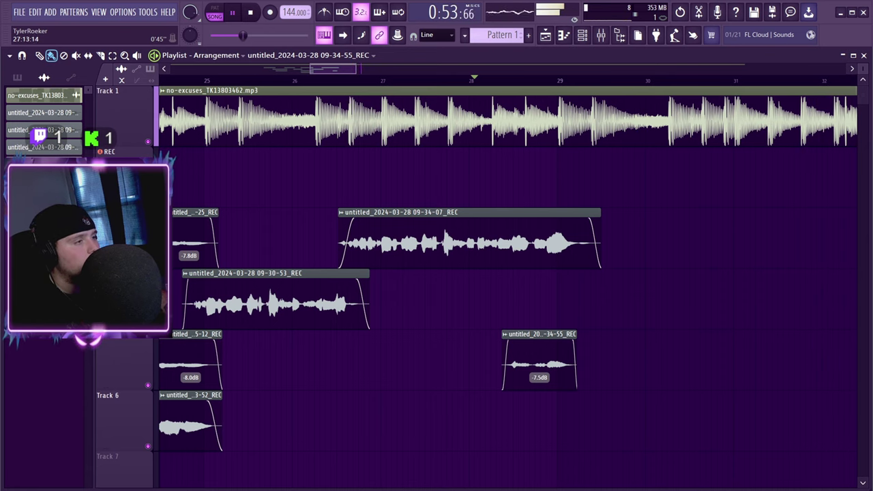
click(369, 80)
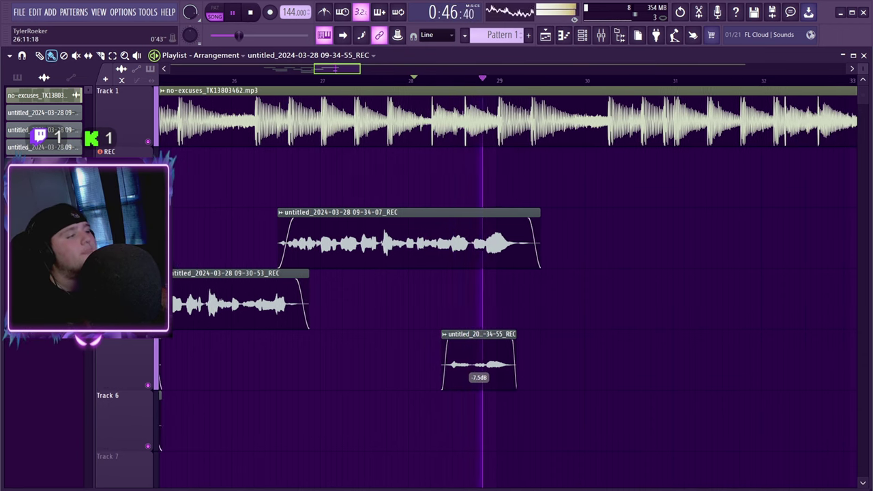
Step: Listen repeatedly from around bar 28 through the empty section of the beat to work out the next line
click(245, 81)
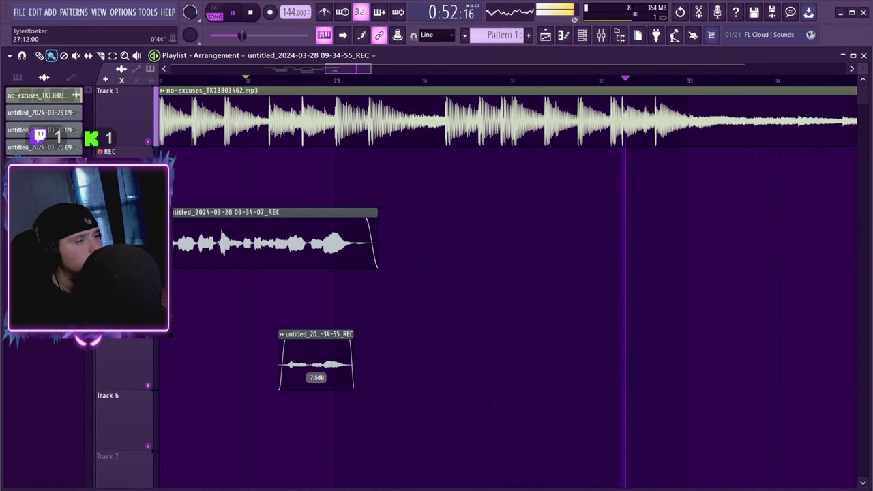
click(218, 80)
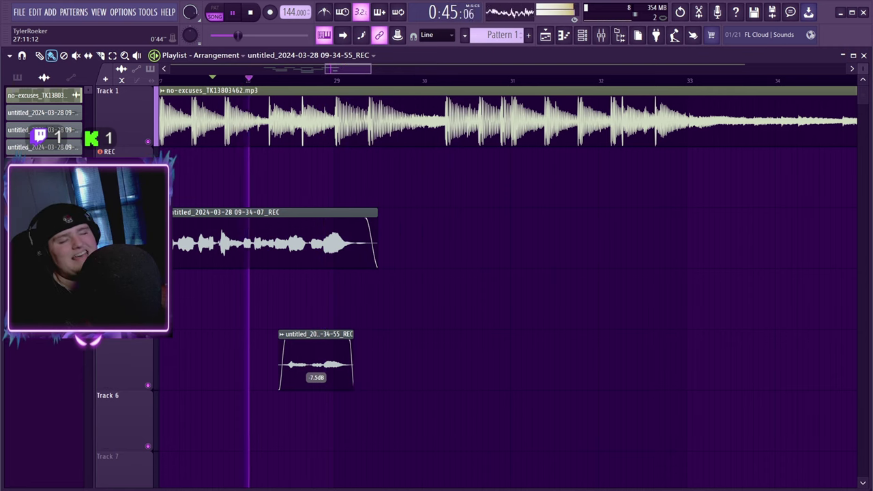
key(space)
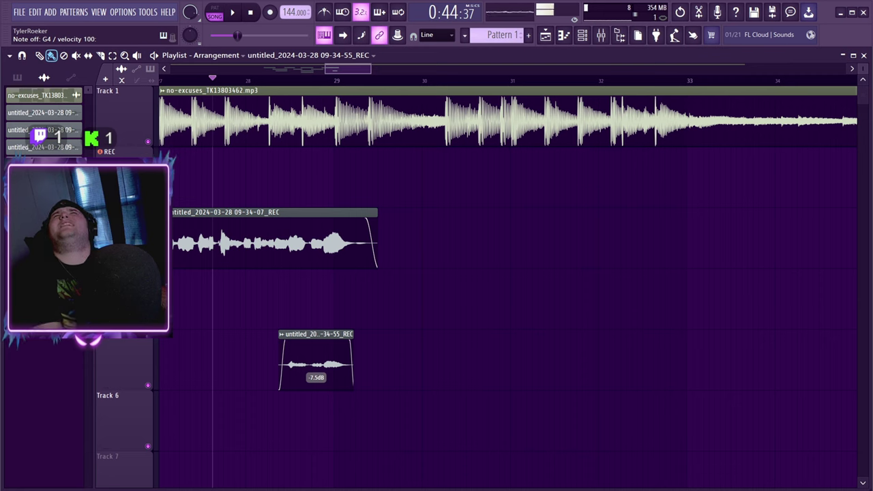
key(space)
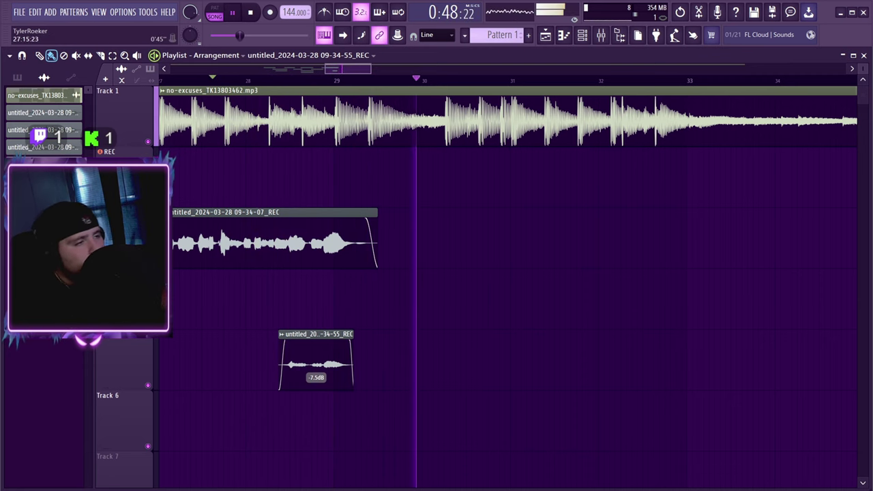
Step: Try several takes of the next line from a start point just after bar 28, undoing each one
click(256, 80)
key(r)
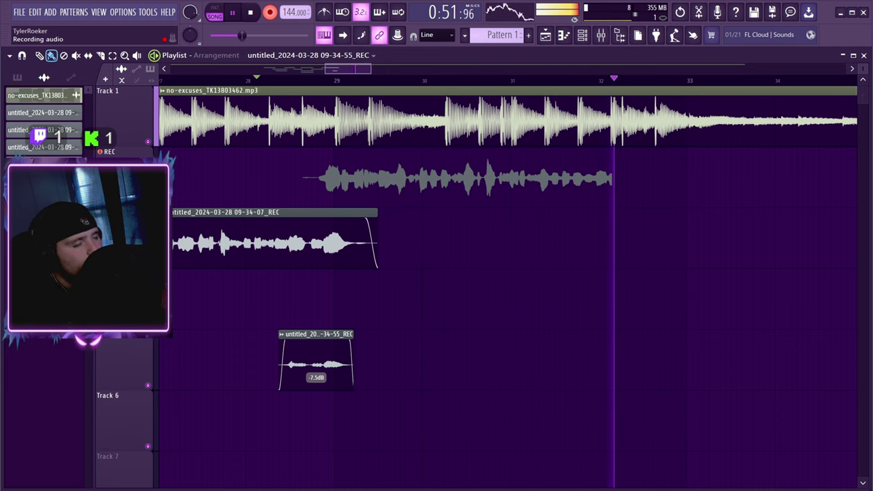
key(space)
key(ctrl+z)
key(space)
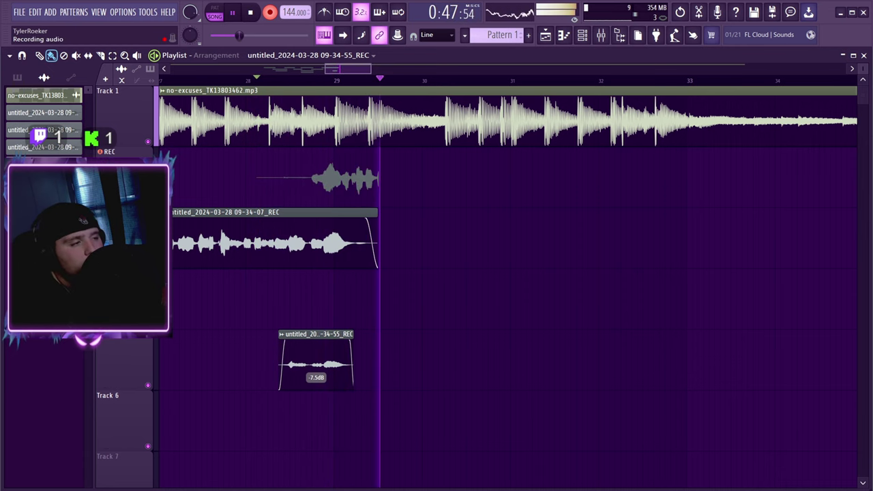
key(space)
key(ctrl+z)
key(space)
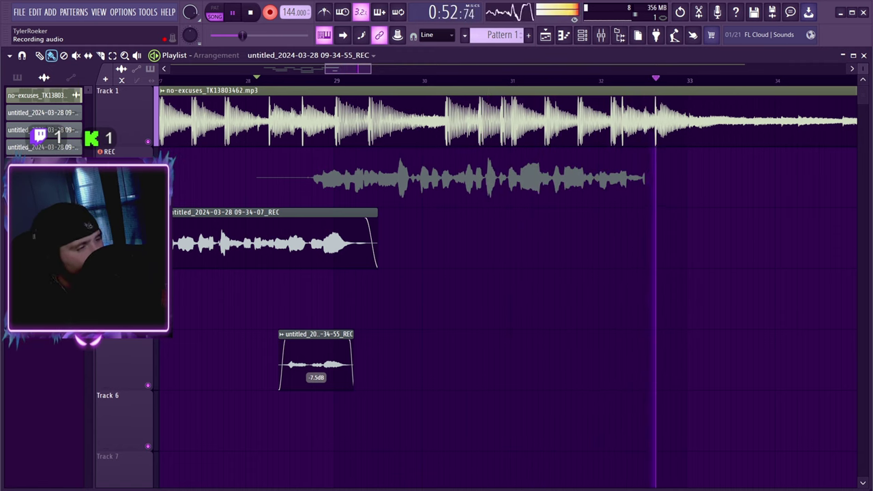
key(space)
key(ctrl+z)
key(space)
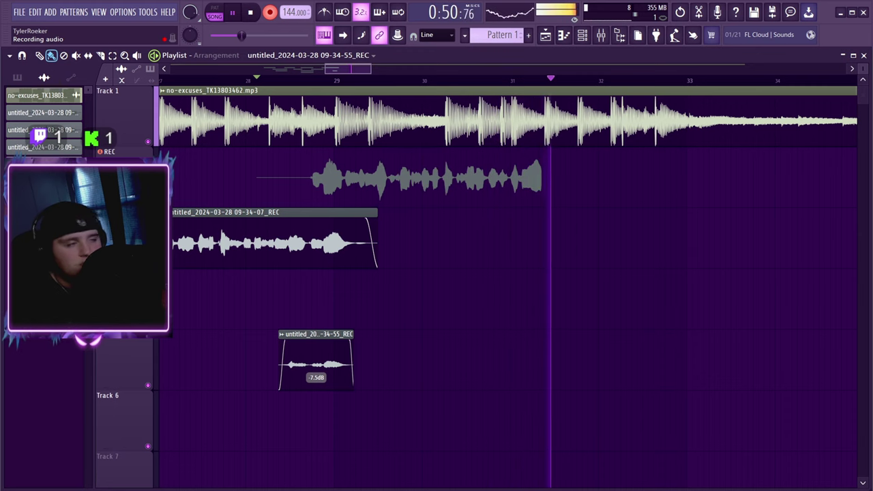
key(space)
key(ctrl+z)
key(space)
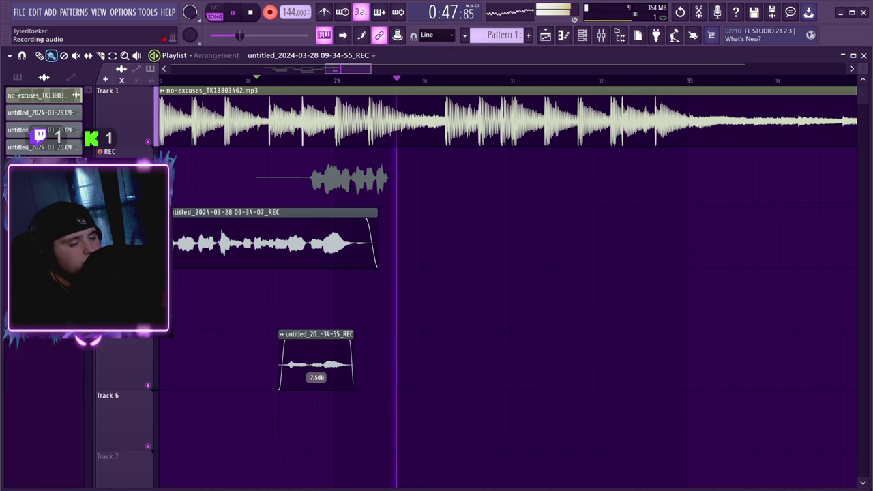
key(space)
key(ctrl+z)
key(space)
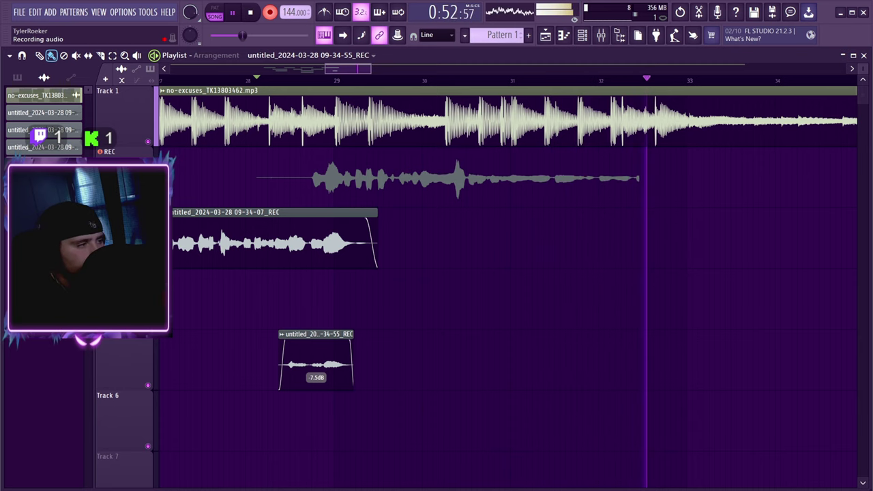
key(space)
key(ctrl+z)
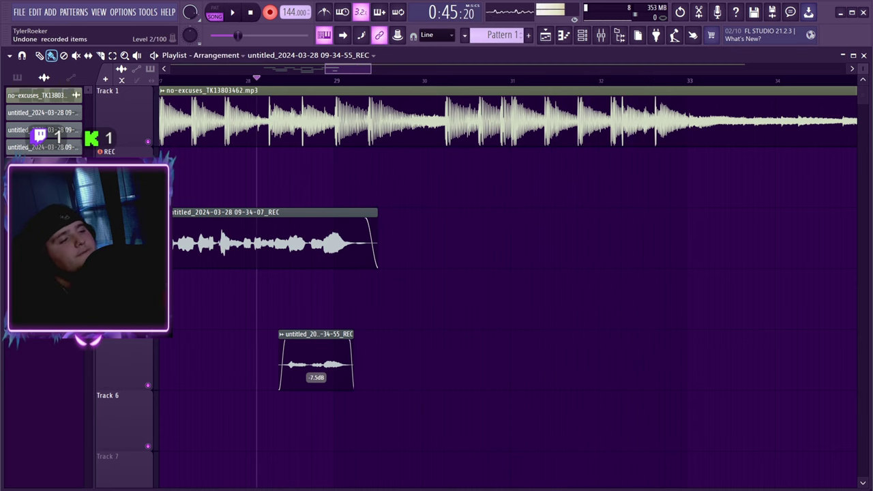
Step: Try a take of the line from just after bar 28, trimming it to about bars 29 to 33 before deleting it
key(space)
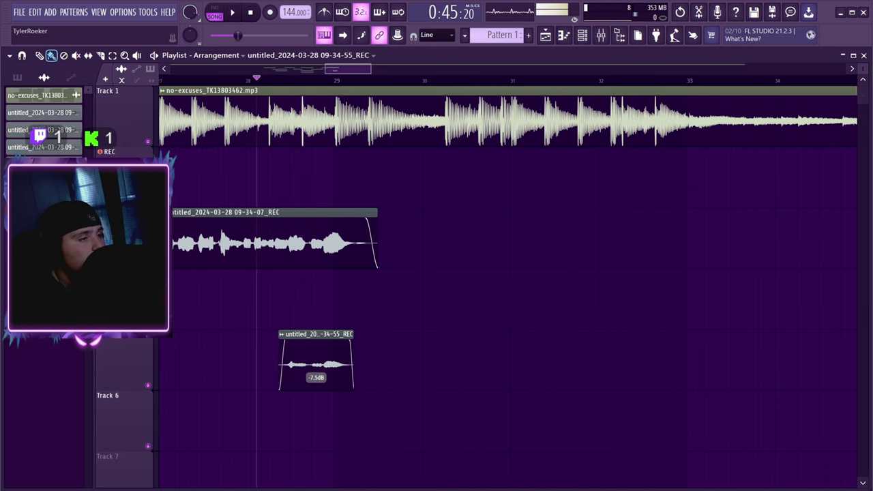
key(space)
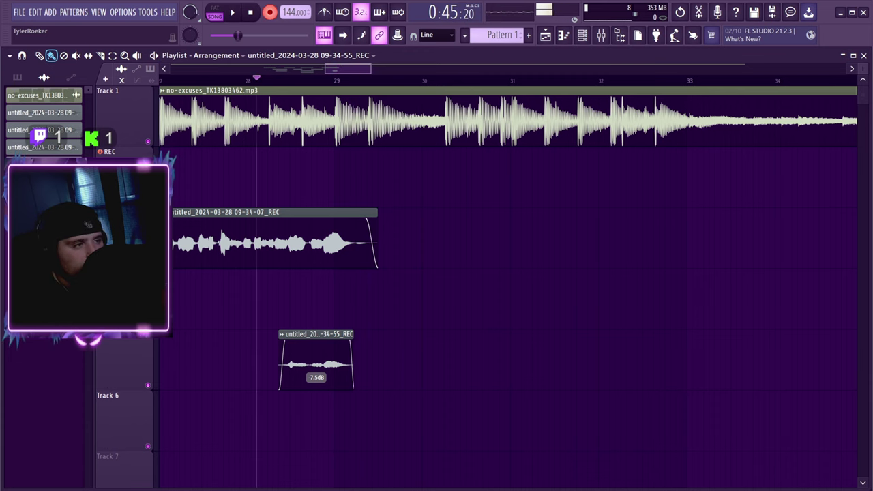
key(space)
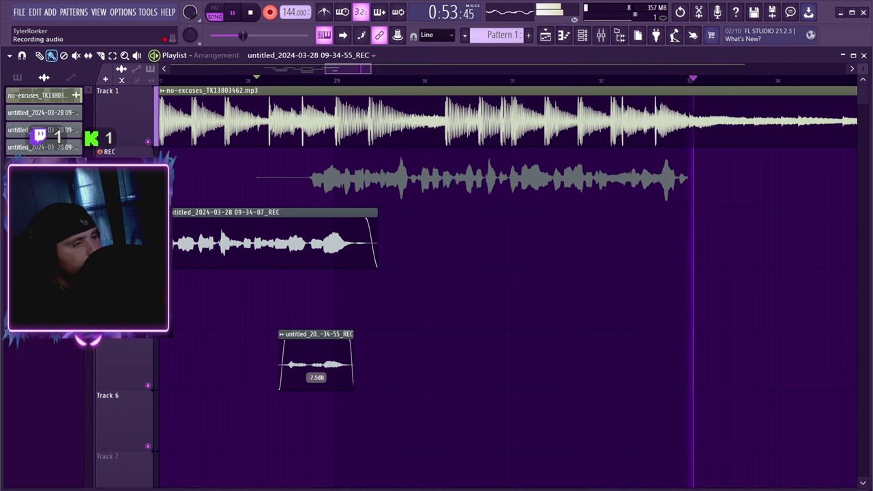
key(space)
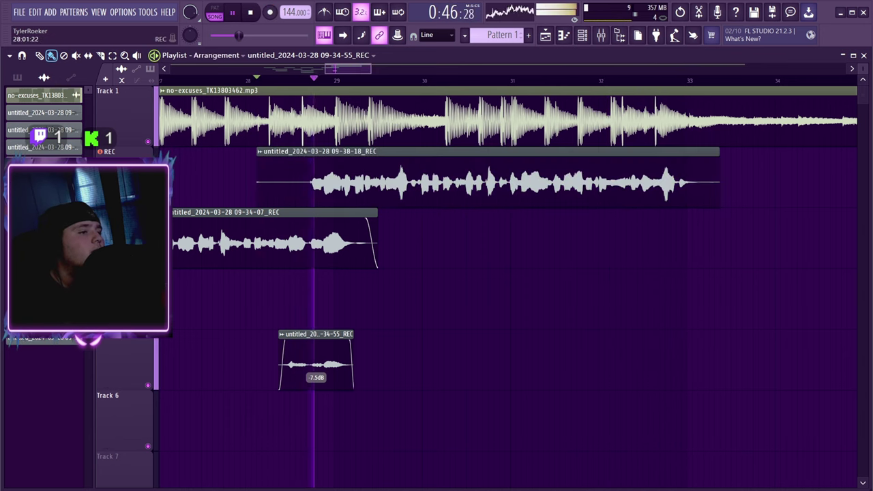
drag(258, 183, 334, 182)
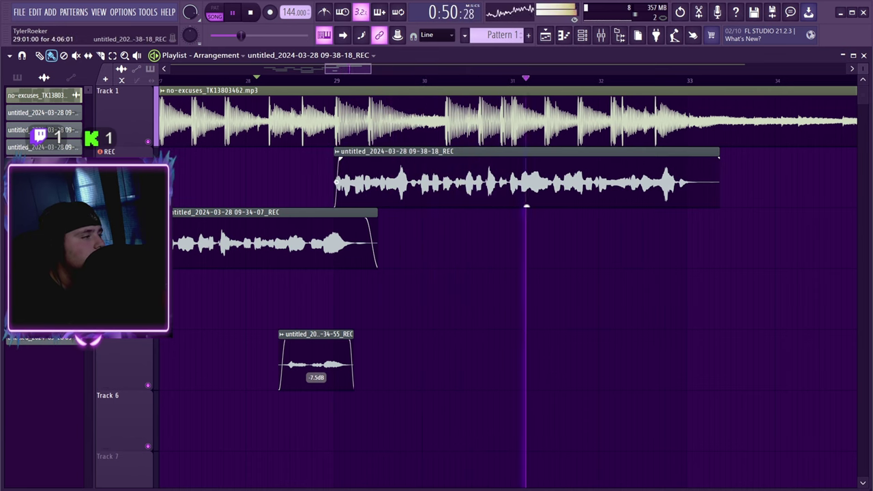
drag(720, 182, 692, 159)
key(space)
right_click(518, 198)
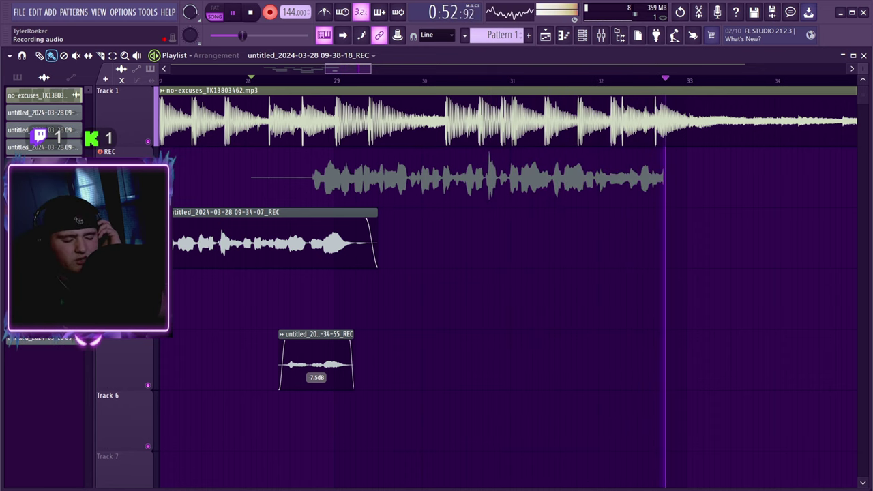
Step: Trim the newly recorded take to about bars 28.9 to 33 and move it to Track 4 so it starts at bar 29
key(space)
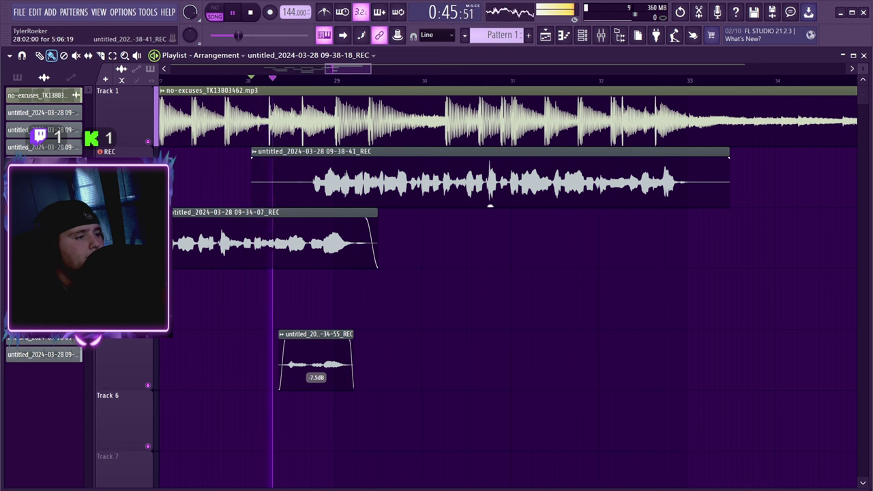
drag(251, 162, 329, 163)
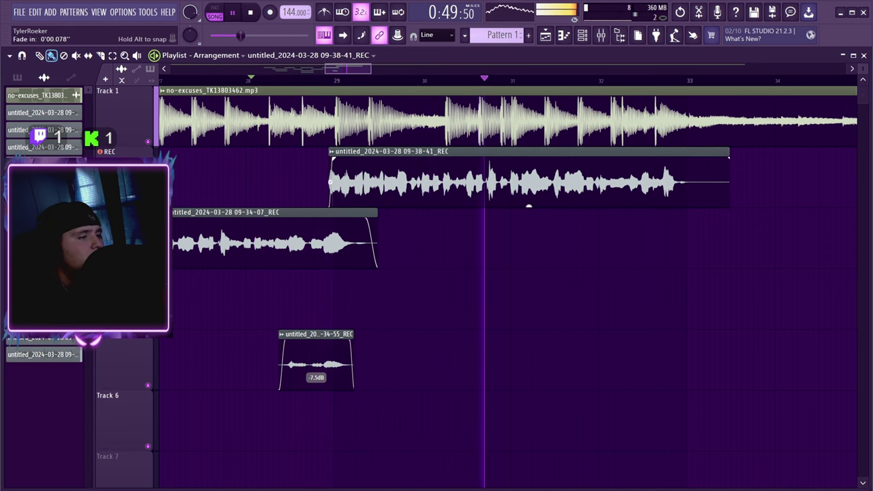
drag(729, 162, 691, 163)
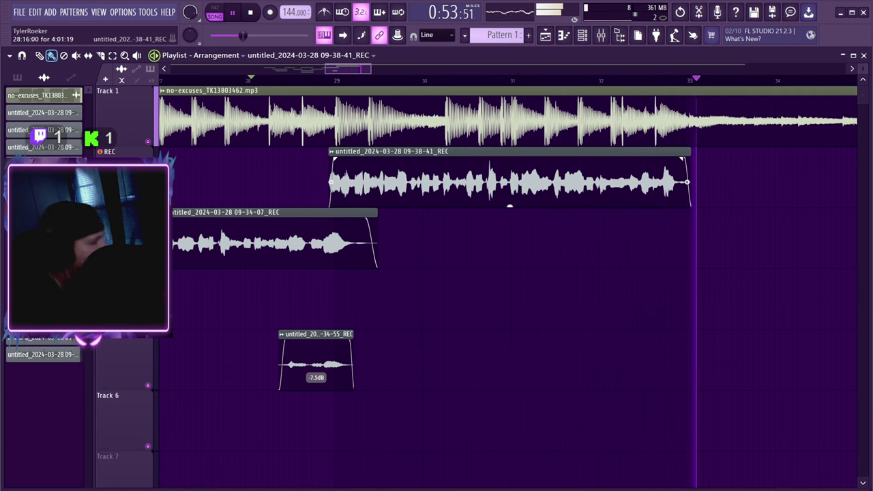
drag(509, 206, 516, 328)
Step: Try a take of the following line from a start point just after bar 30 and undo it
key(space)
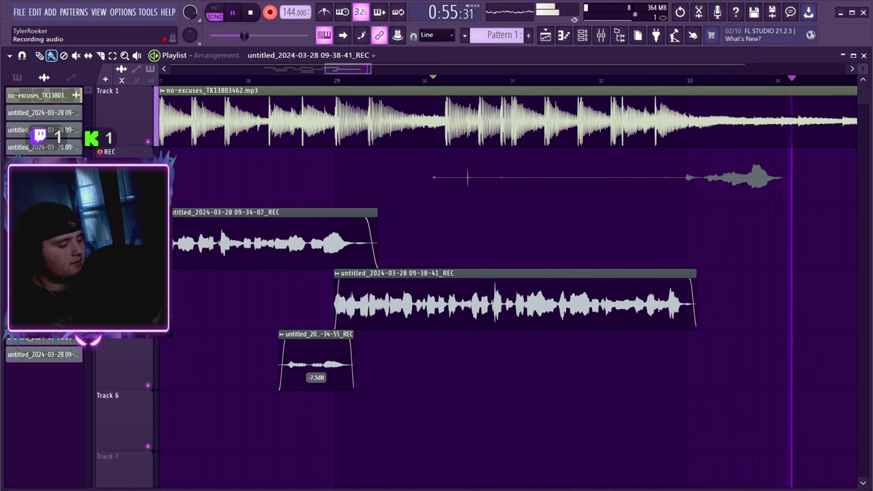
key(space)
key(ctrl+z)
Step: Try starting the Track 4 clip slightly after bar 29, replay the transition, and move the clip back to bar 29
key(space)
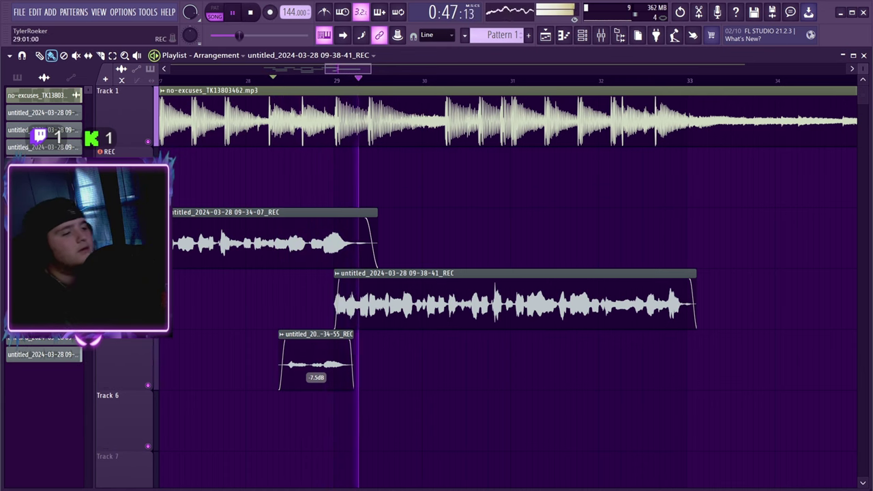
key(space)
drag(515, 327, 521, 328)
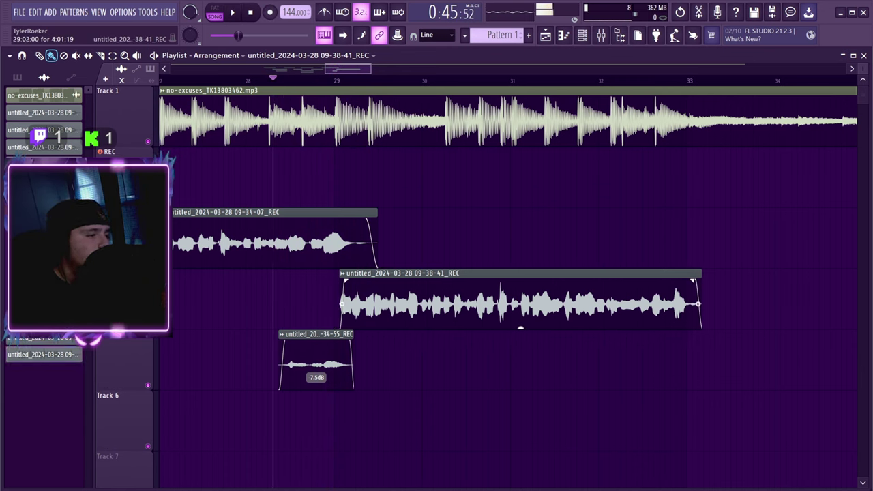
key(space)
key(space)
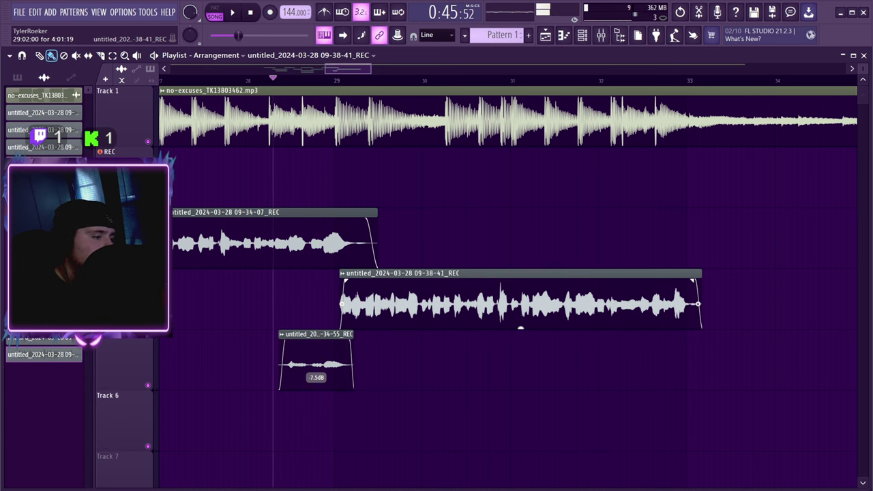
drag(520, 328, 515, 328)
key(space)
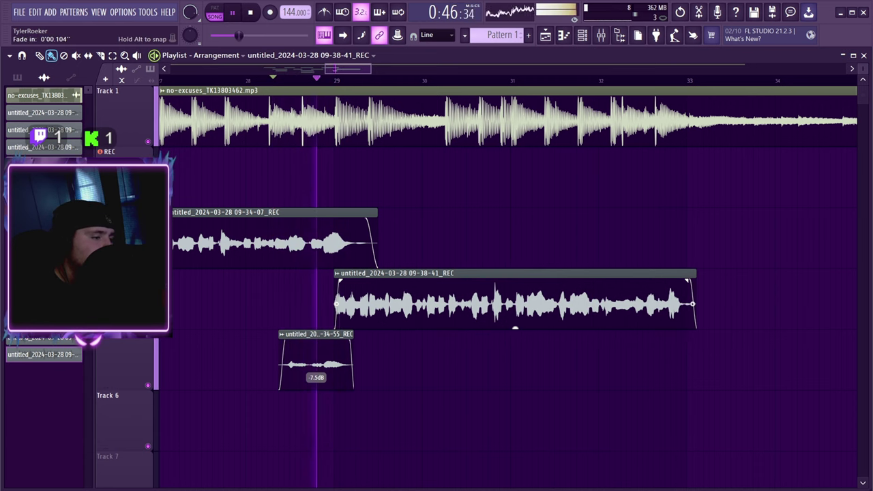
Step: Lengthen the fade-in of the Track 4 clip at bar 29 to about 0.36 s while replaying the transition
drag(341, 280, 354, 281)
key(space)
key(space)
key(space)
key(space)
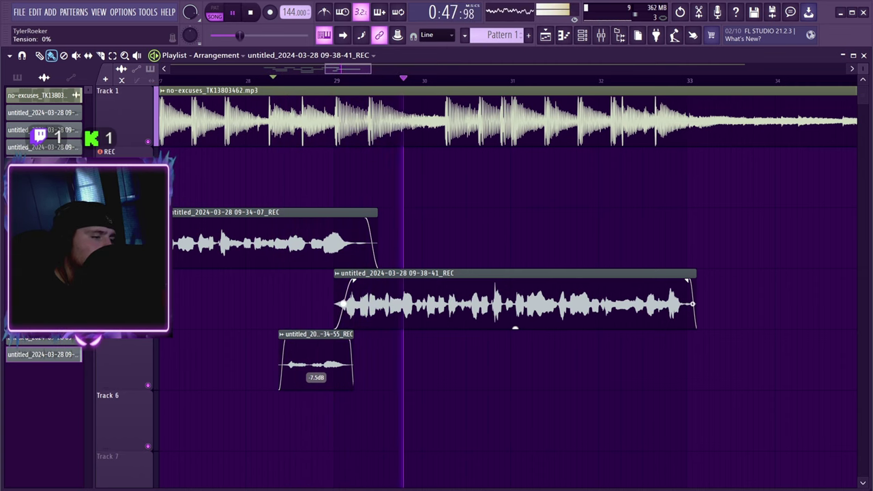
key(space)
key(space)
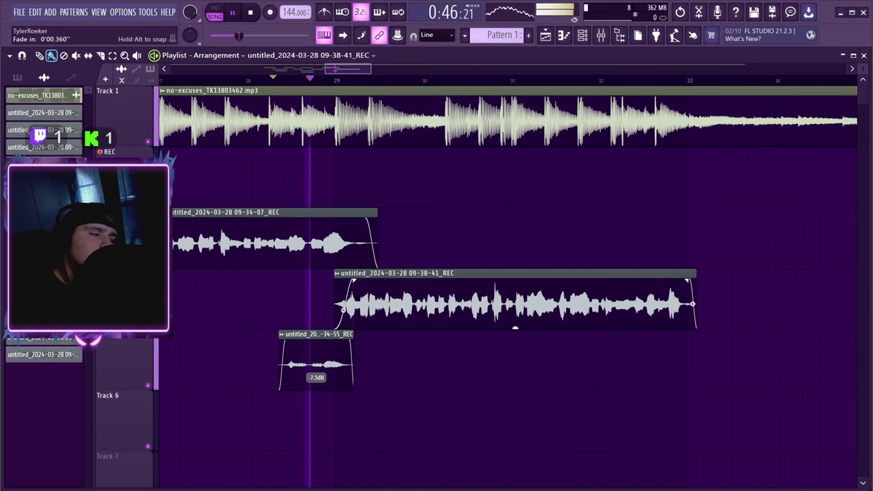
drag(354, 281, 355, 281)
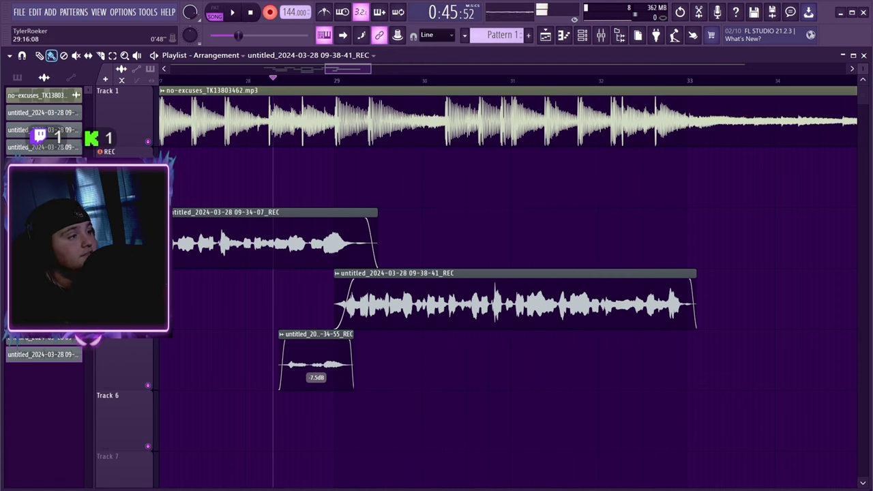
Step: Record the next line from a start point at bar 30, discarding the first take and recording it again
key(space)
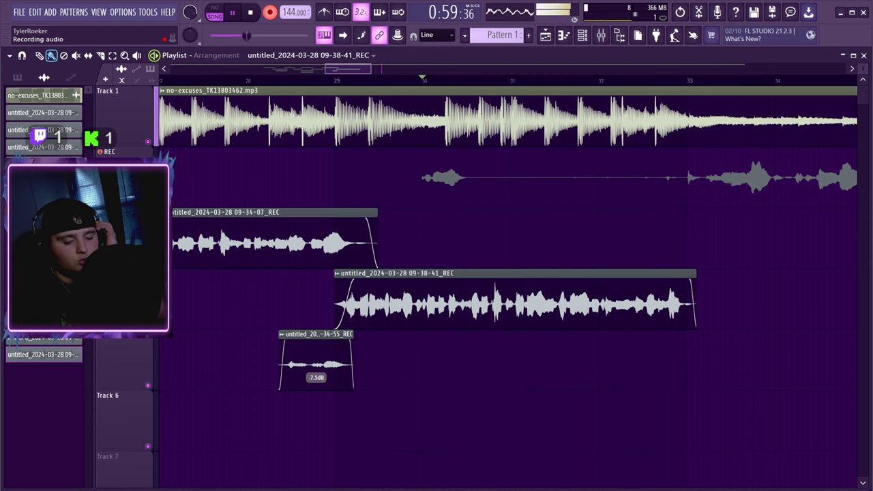
key(space)
key(space)
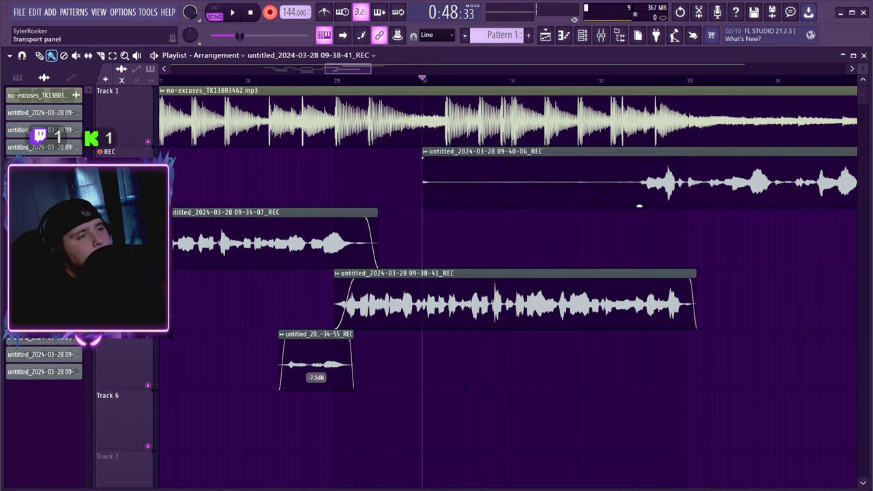
Step: Move the new take to Track 3 and trim it to about bars 32.8 to 37.1
key(space)
drag(546, 180, 546, 242)
drag(423, 218, 679, 219)
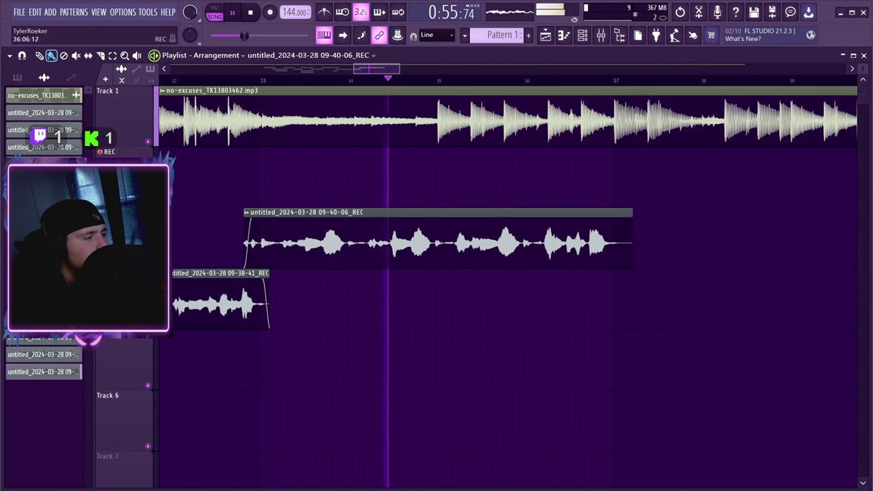
drag(633, 224, 627, 224)
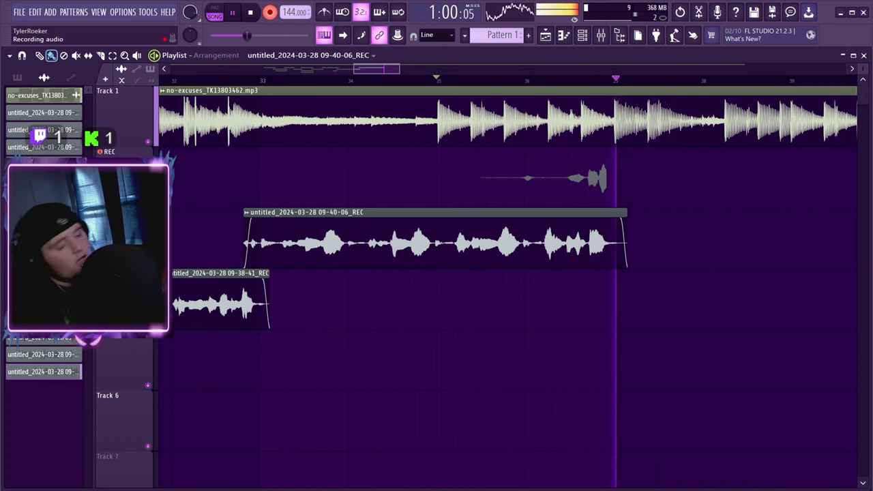
Step: Try two takes of the next line from a start point at bar 35, undoing the first and deleting the second after trimming it
key(space)
key(ctrl+z)
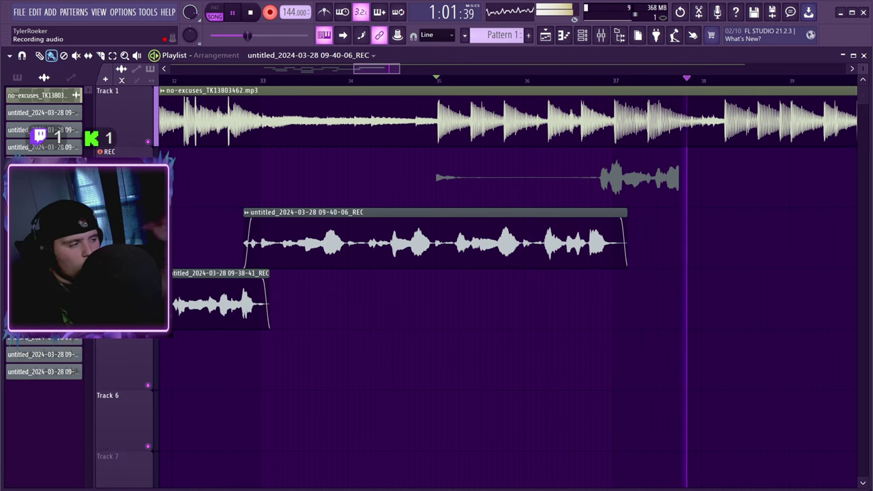
key(space)
key(space)
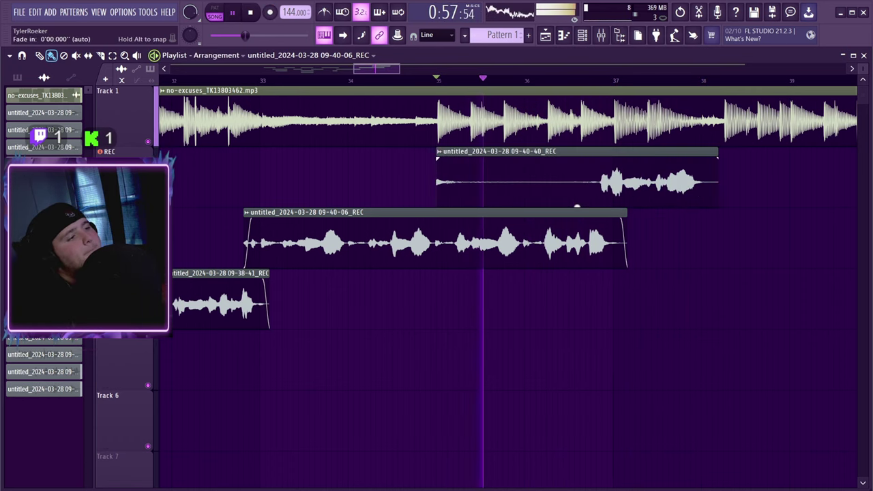
click(440, 152)
click(440, 152)
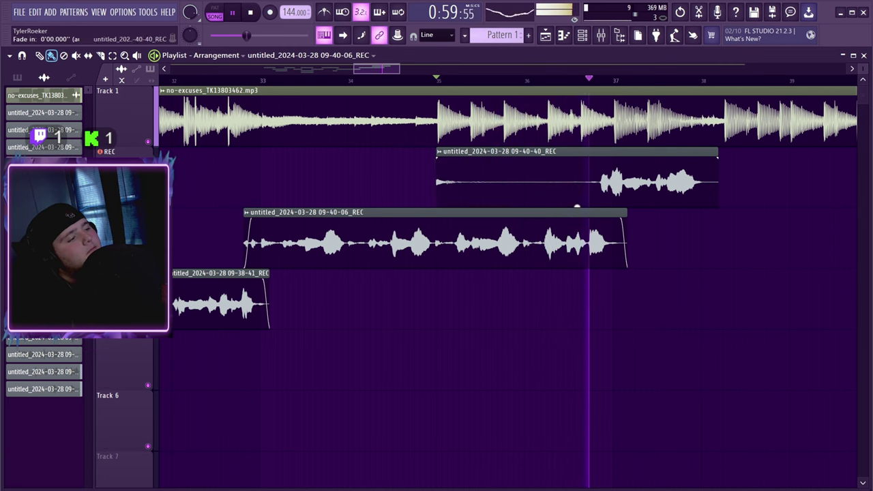
drag(437, 170, 607, 171)
right_click(662, 205)
key(space)
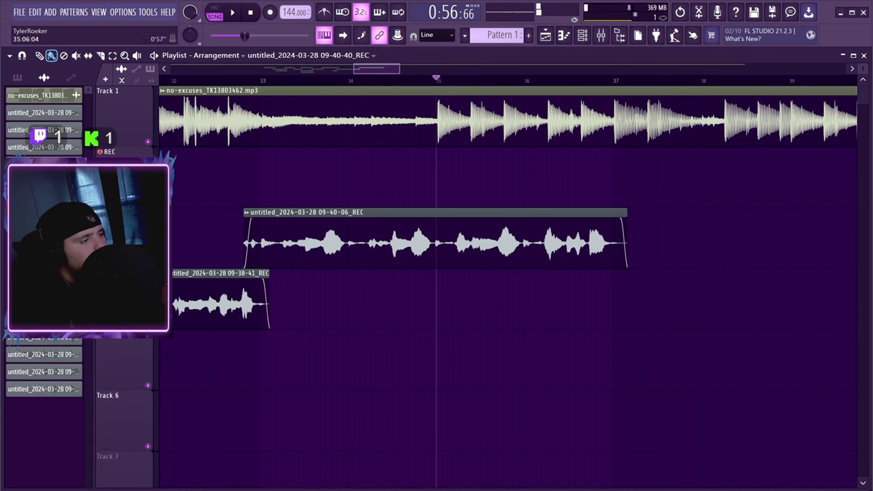
Step: Record the line that starts just before bar 37 from a start point at bar 35, undoing a bad take first
click(271, 13)
key(space)
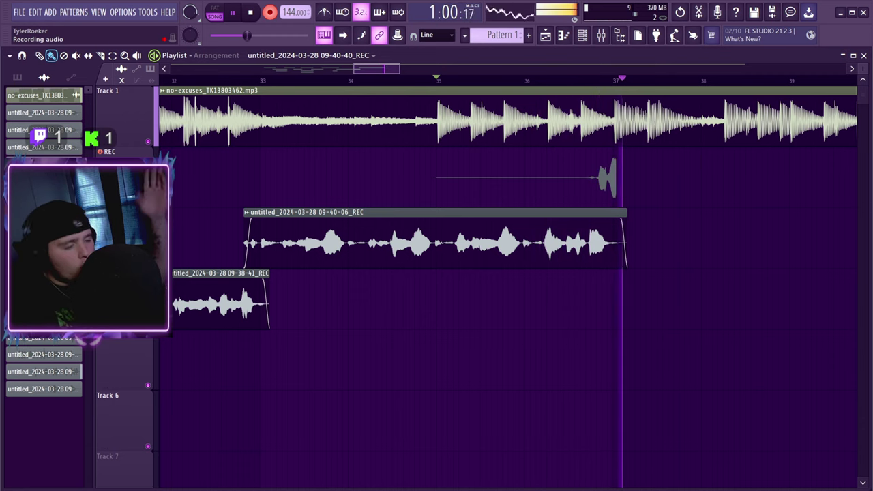
key(space)
key(ctrl+z)
key(space)
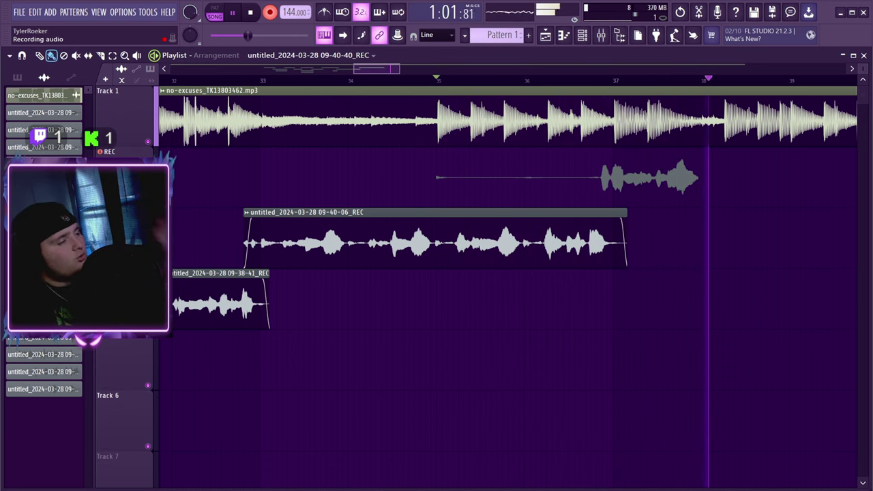
key(space)
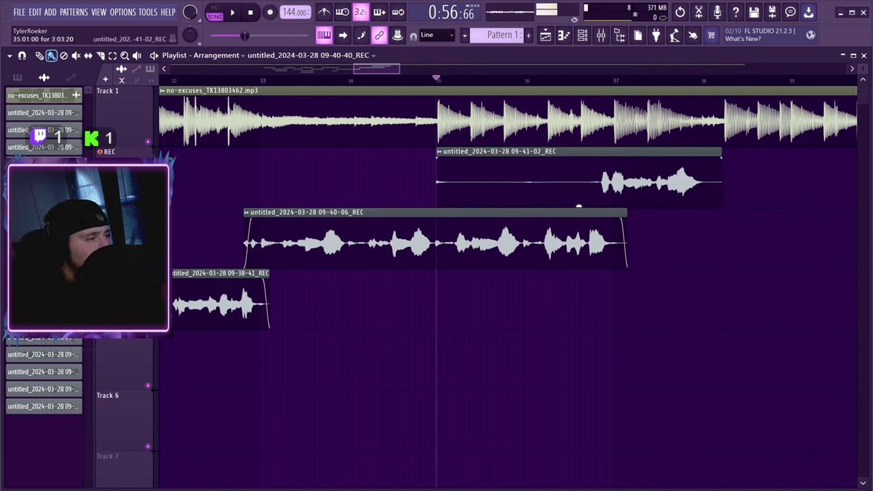
Step: Move the take to Track 4, trim its start to bar 36 step 13, and fade both ends, with a 0.286 s fade-in
drag(579, 206, 578, 328)
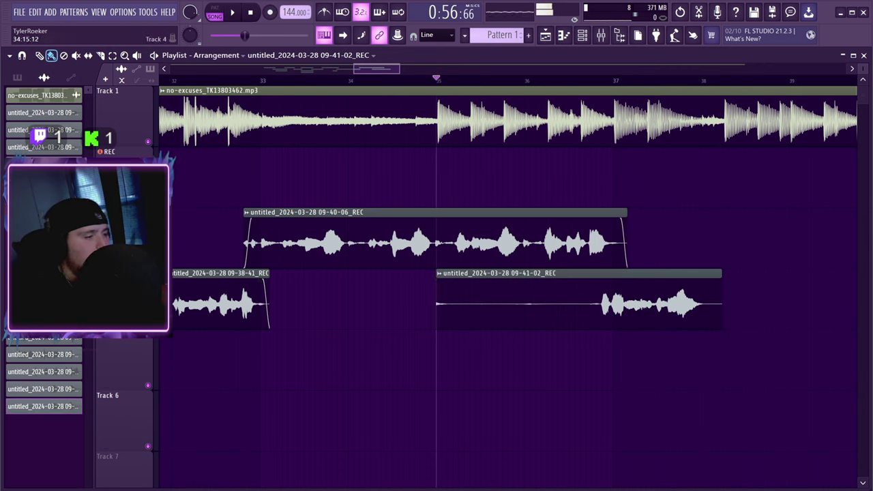
click(593, 273)
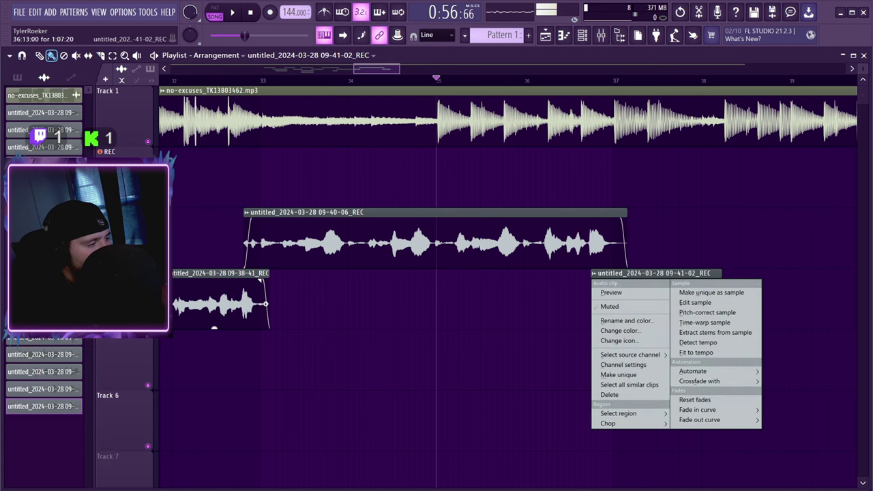
click(576, 282)
key(space)
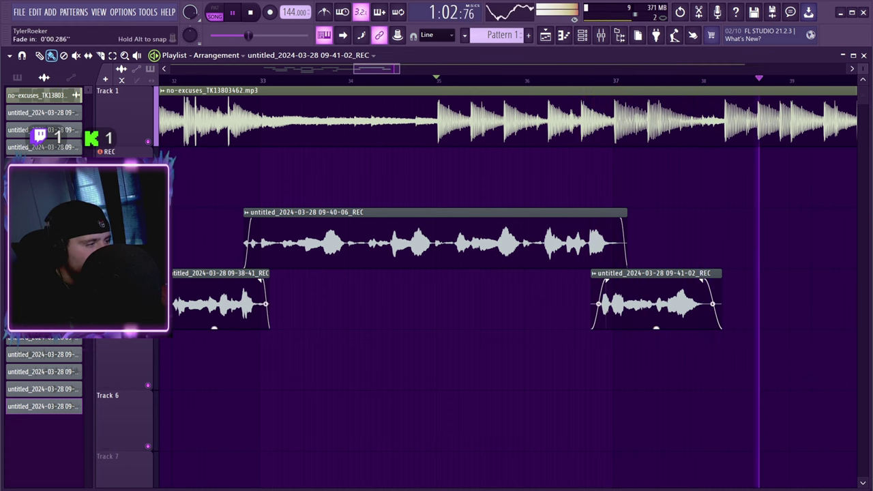
Step: Record the next line from a start point just after bar 36, undoing the first take and recording it again
key(space)
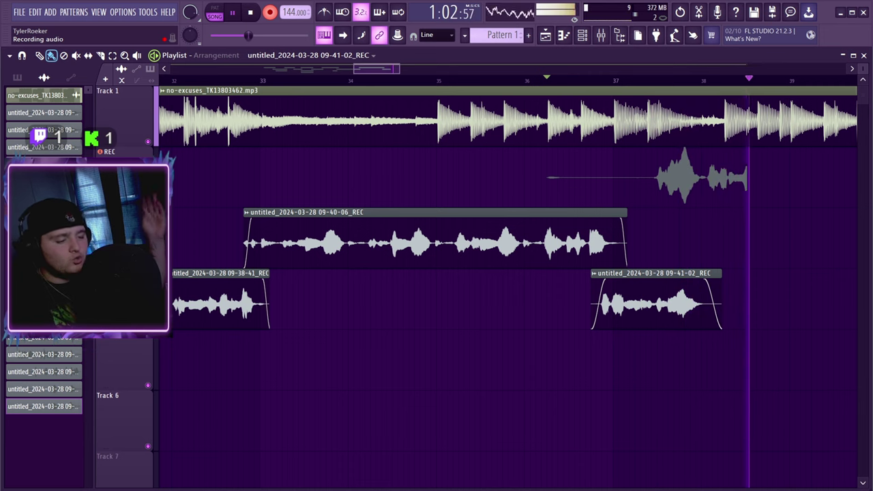
key(space)
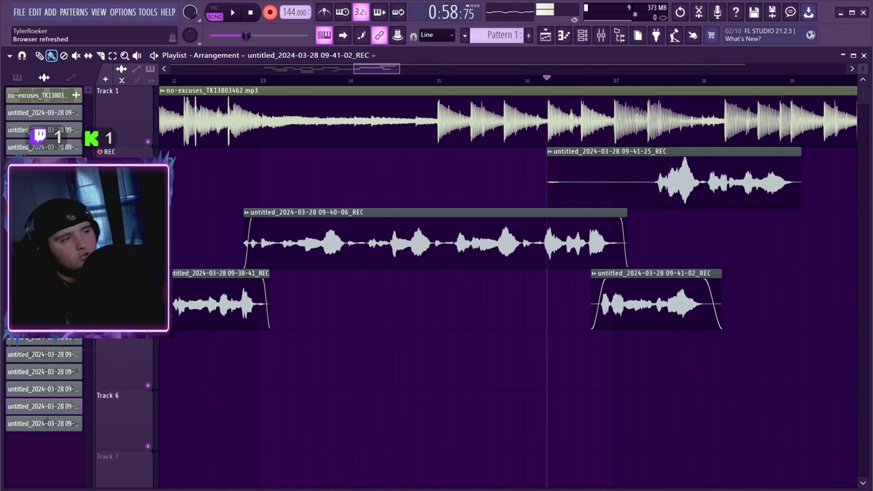
key(ctrl+z)
key(space)
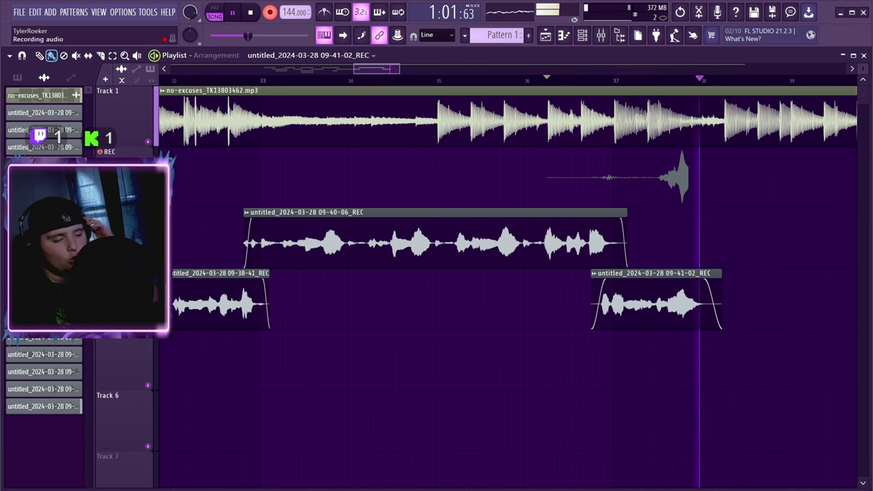
key(space)
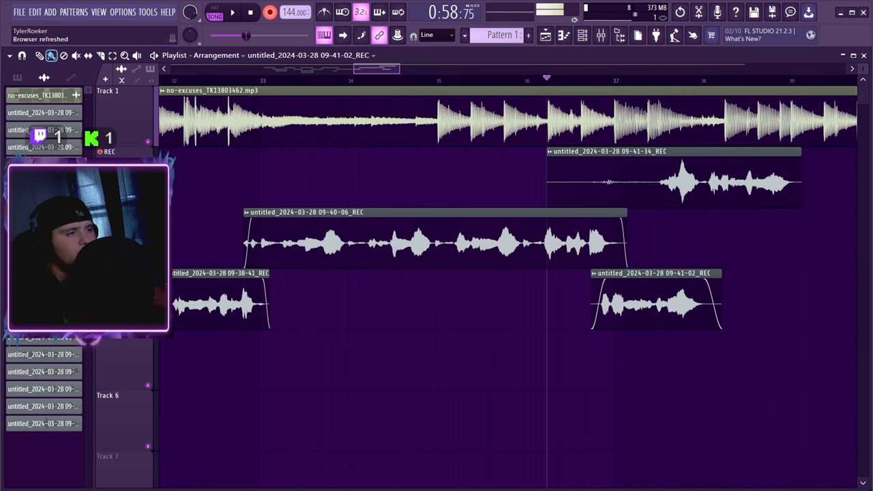
Step: Move the new take to Track 5, trim its start to just before bar 38, fade both ends, and play it back
drag(674, 206, 674, 388)
drag(549, 365, 614, 366)
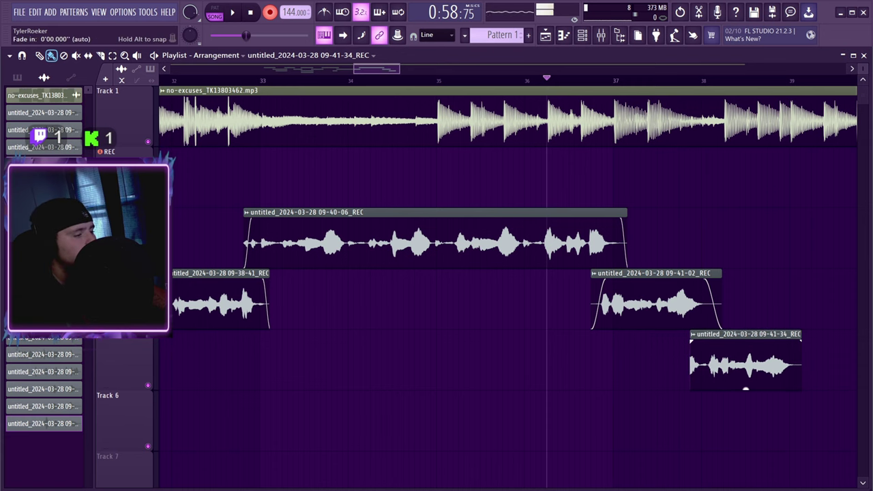
key(space)
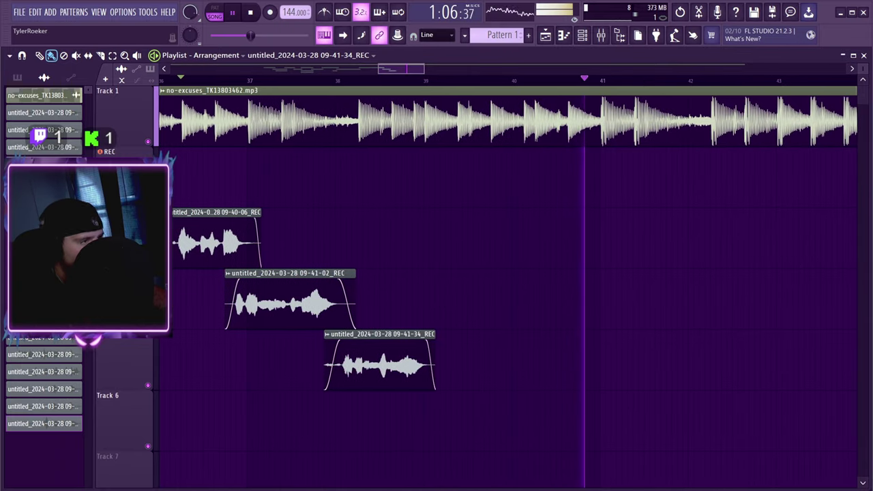
key(space)
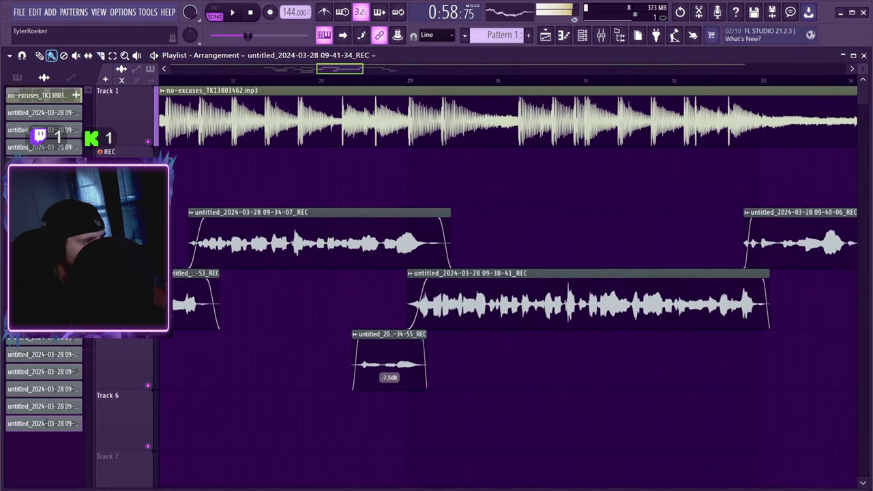
Step: Play the arrangement back from bar 16 and replay the section from the middle of bar 37
drag(340, 69, 271, 69)
click(358, 80)
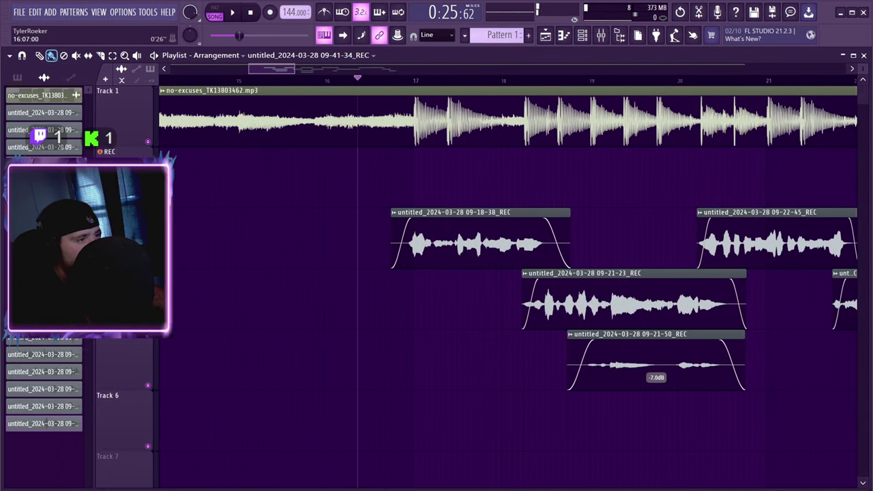
key(space)
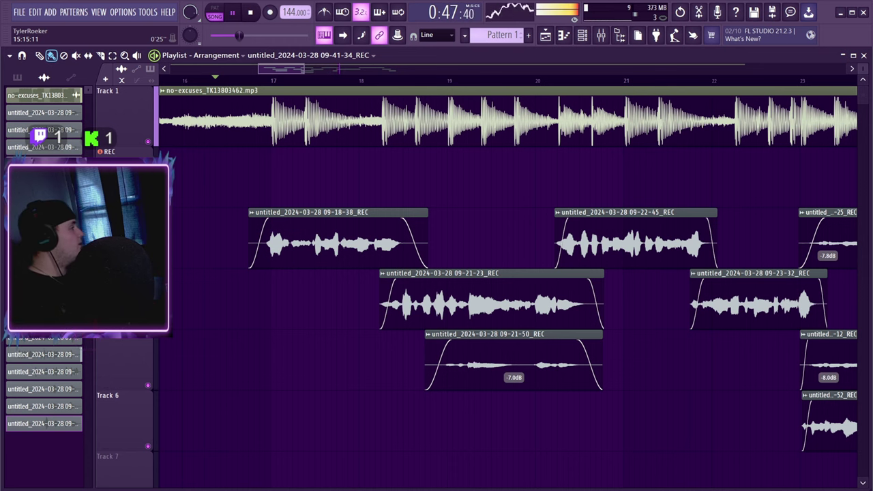
drag(281, 69, 348, 69)
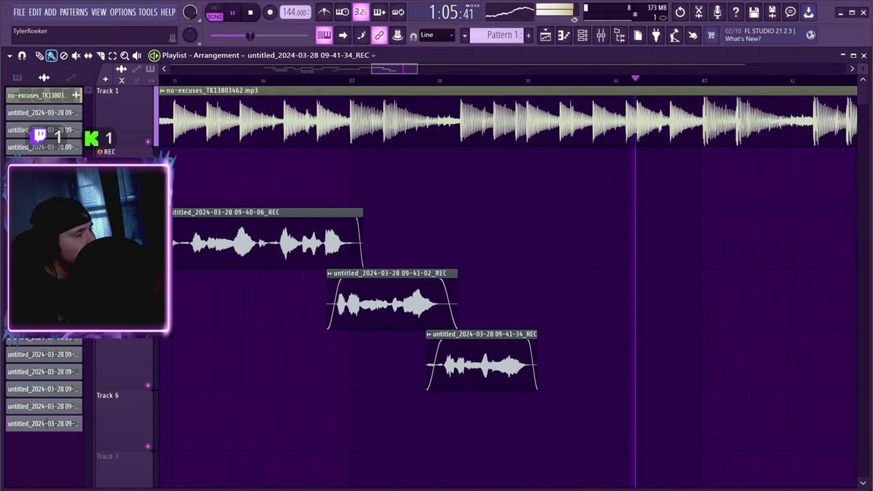
click(394, 80)
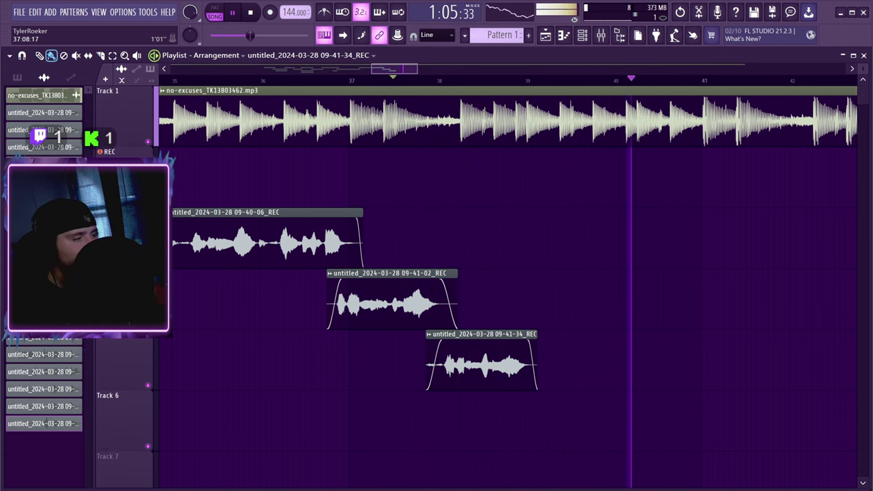
scroll(294, 275, left, 2)
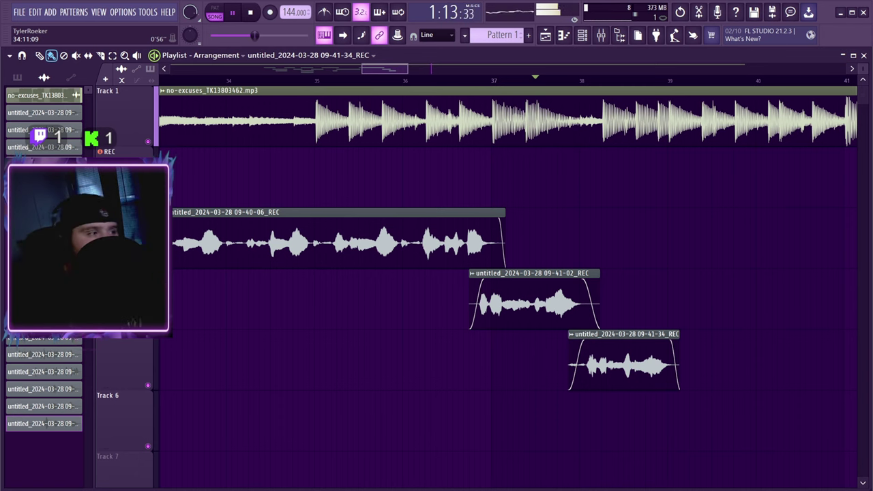
Step: Try a take of the next line from a start point at bar 37, undo it, and rehearse over the beat
click(287, 77)
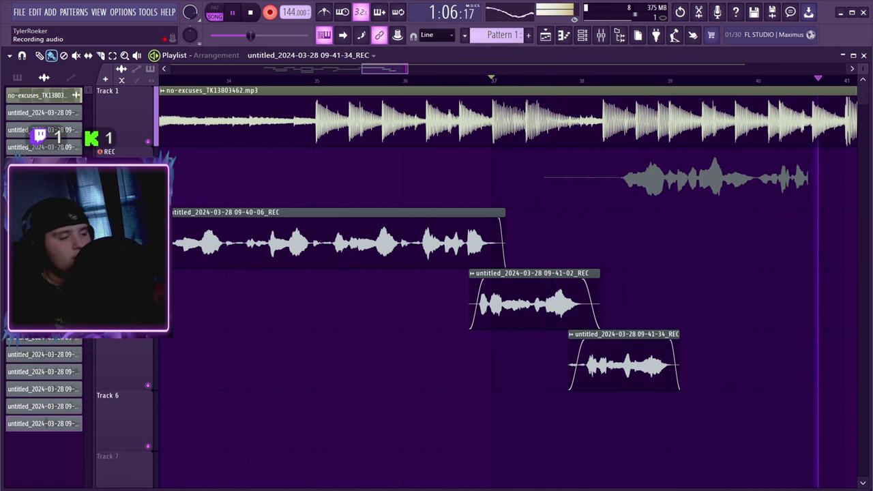
key(space)
key(ctrl+z)
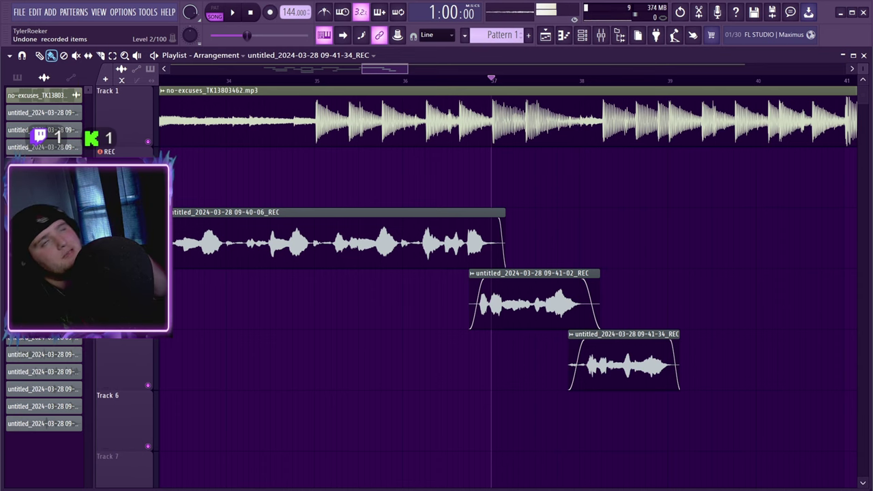
key(space)
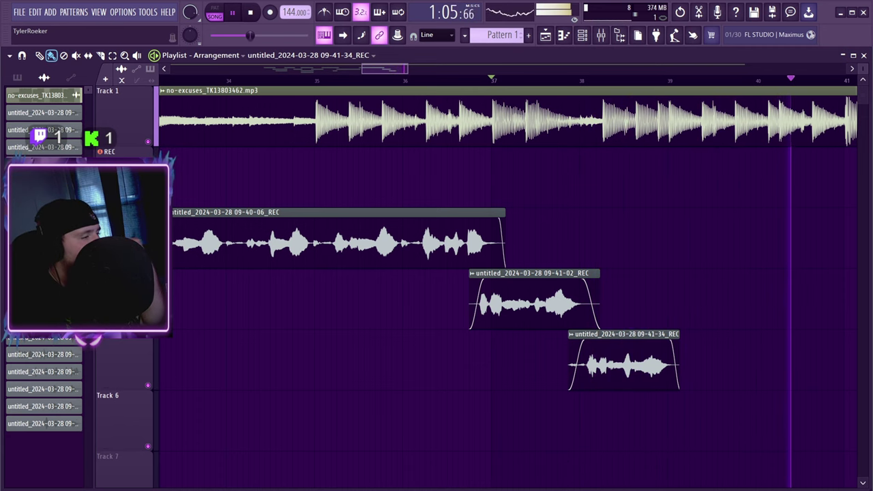
key(space)
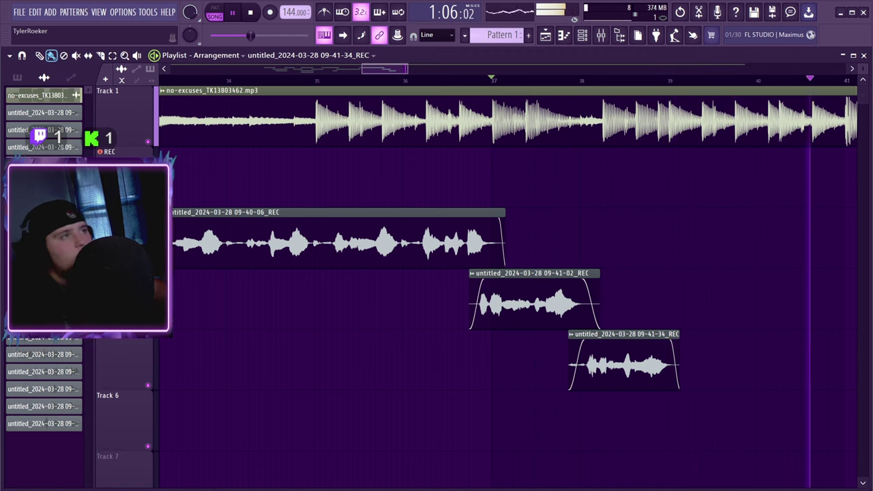
Step: Try three more recordings of the line from bar 37, undoing each one
key(space)
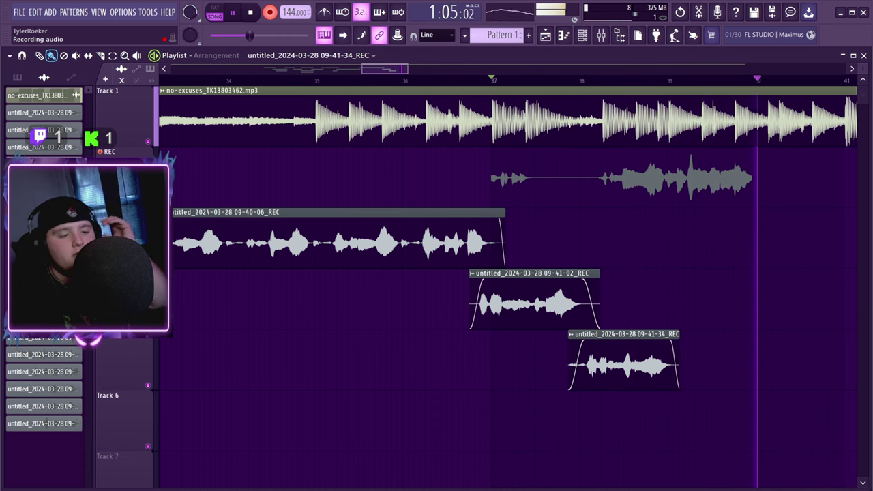
key(space)
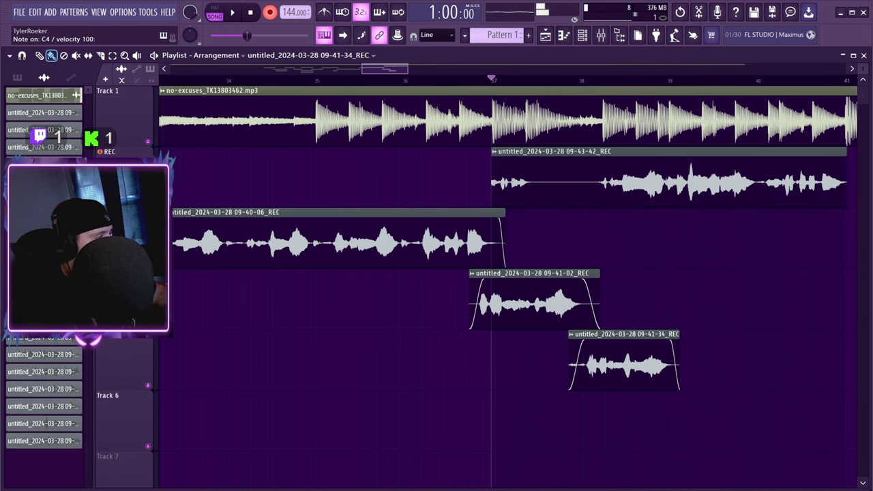
key(ctrl+z)
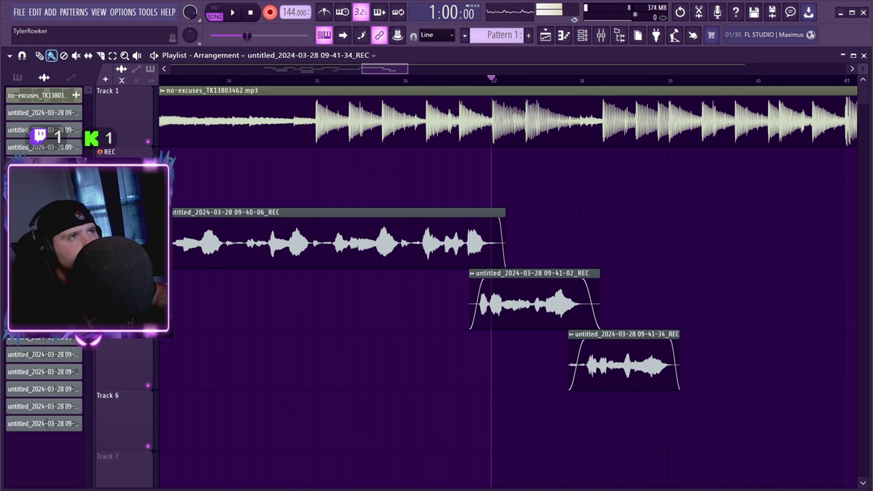
key(space)
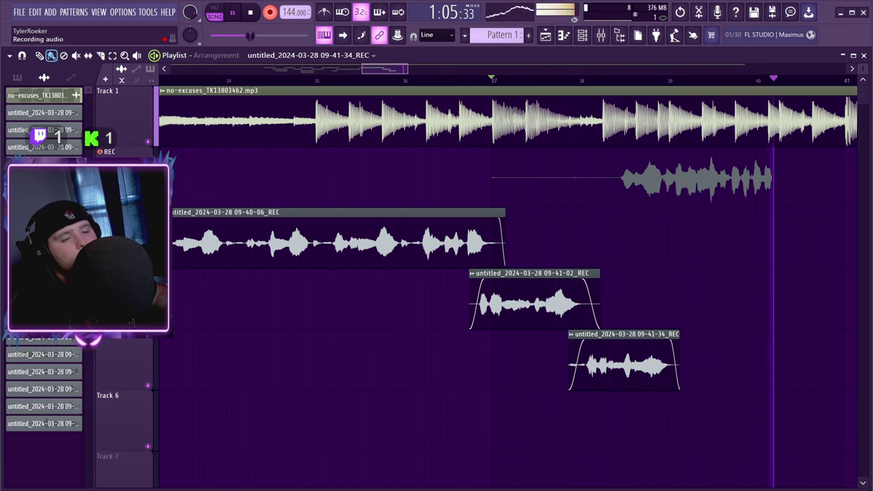
key(space)
key(ctrl+z)
key(space)
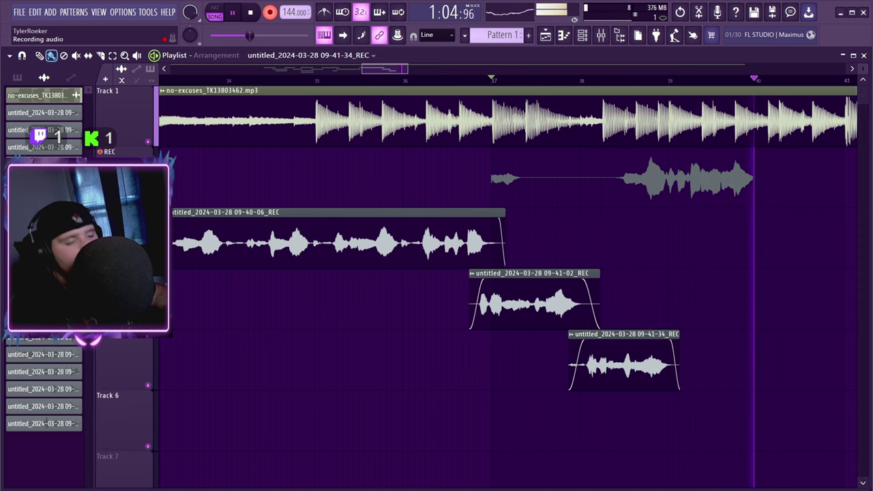
key(space)
key(ctrl+z)
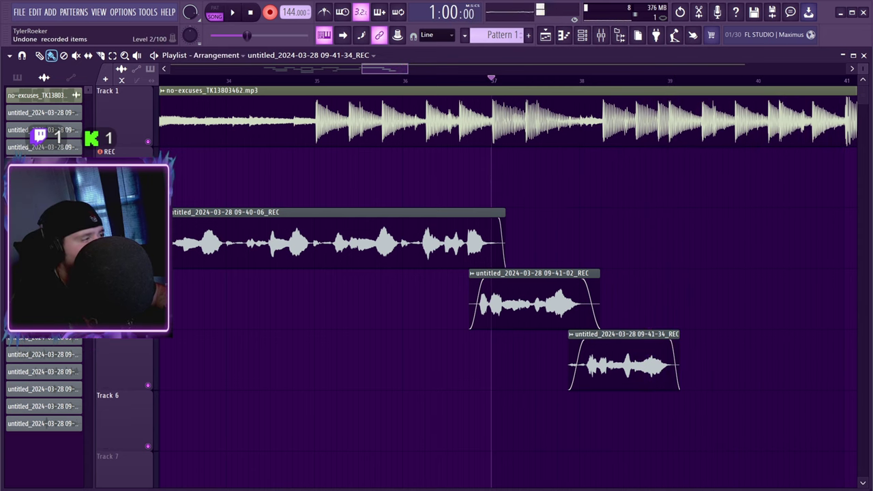
Step: Record another take from bar 37, trim its start to bar 39, and delete the clip
key(space)
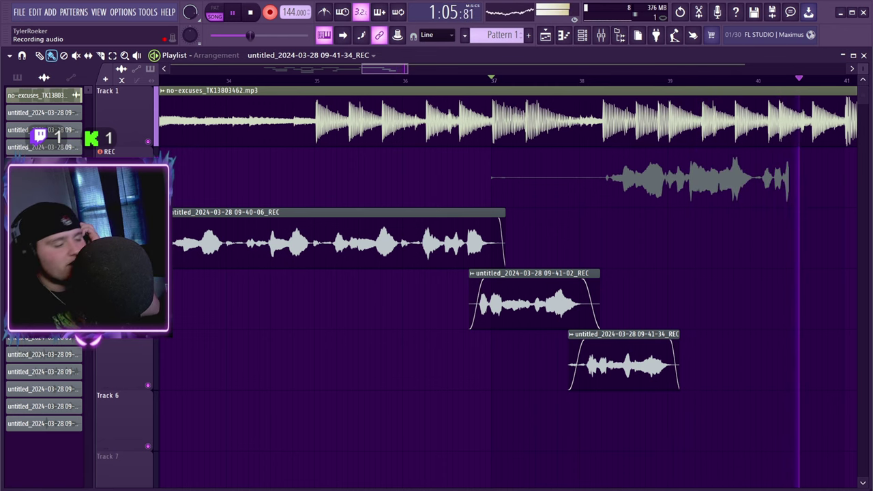
key(space)
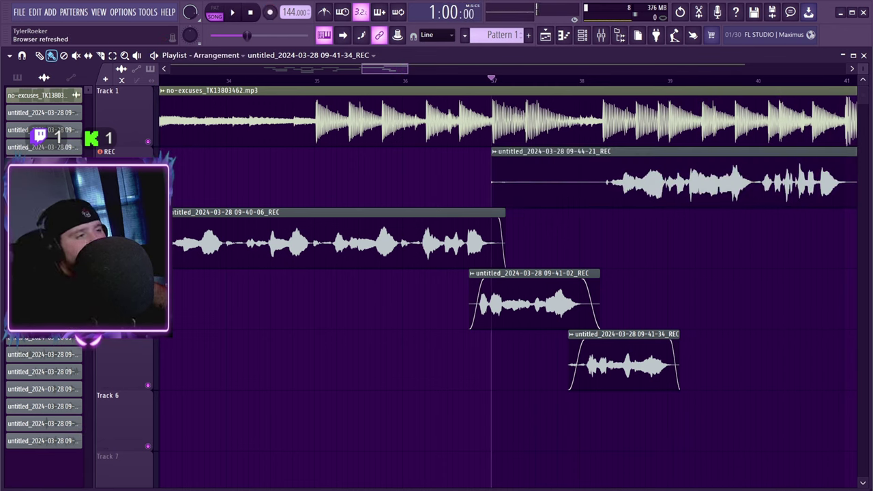
key(space)
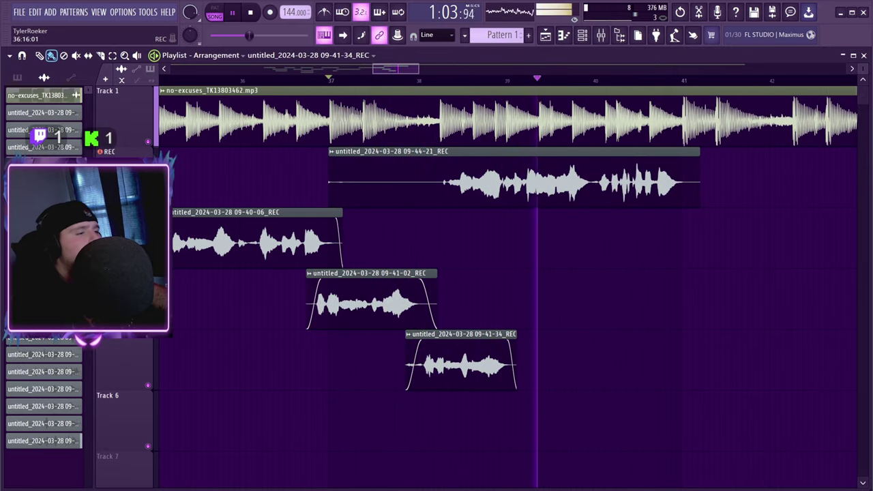
drag(330, 182, 439, 182)
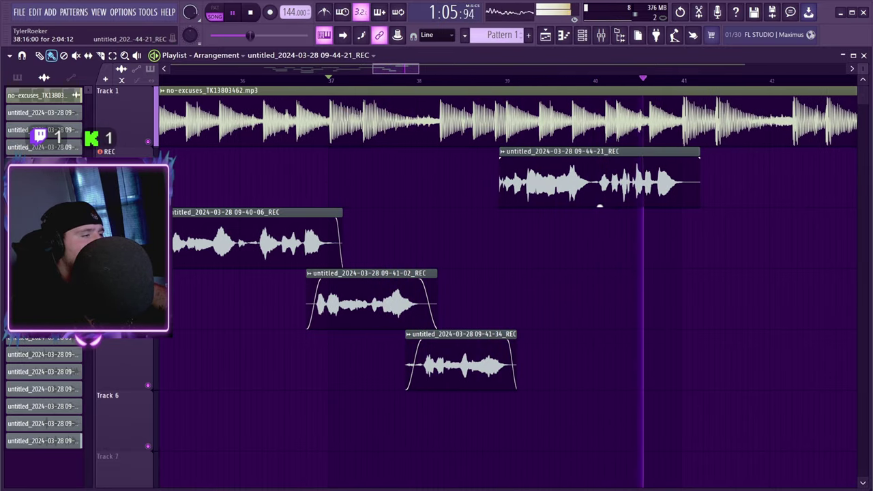
key(space)
right_click(509, 149)
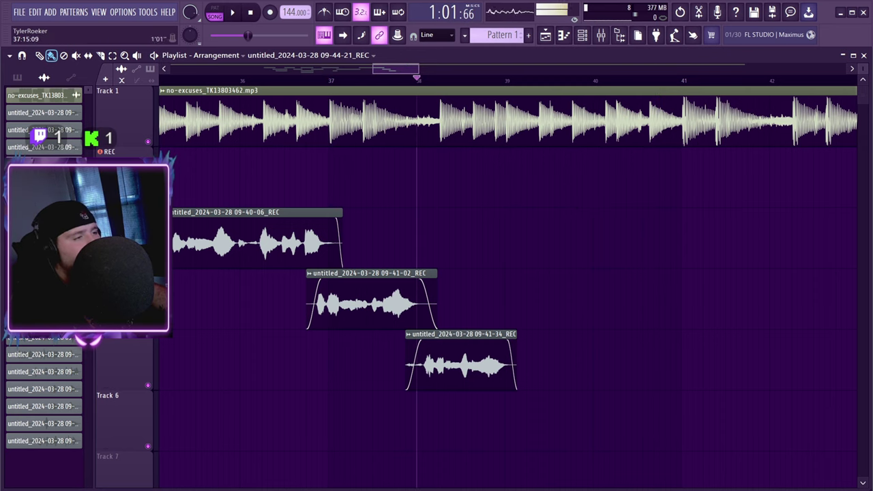
Step: Record the line from a start point just before bar 38, undoing three bad takes first
key(r)
key(space)
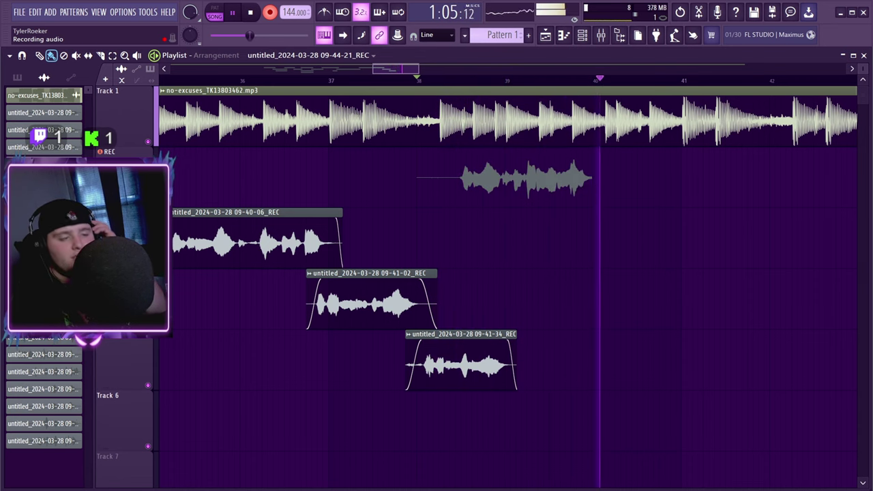
key(space)
key(ctrl+z)
key(space)
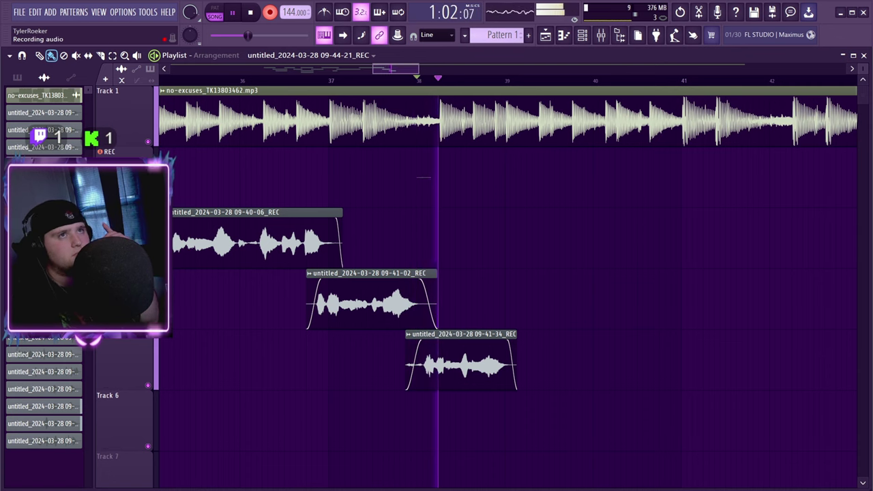
key(space)
key(ctrl+z)
key(space)
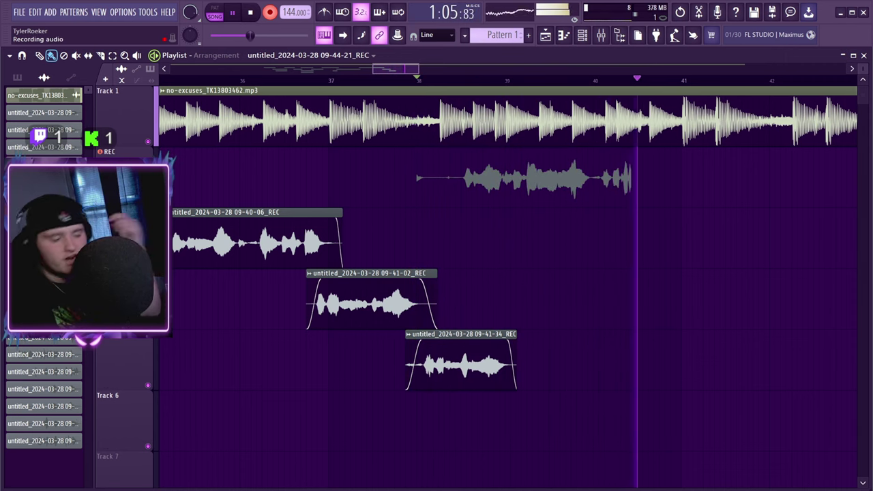
key(space)
key(ctrl+z)
key(space)
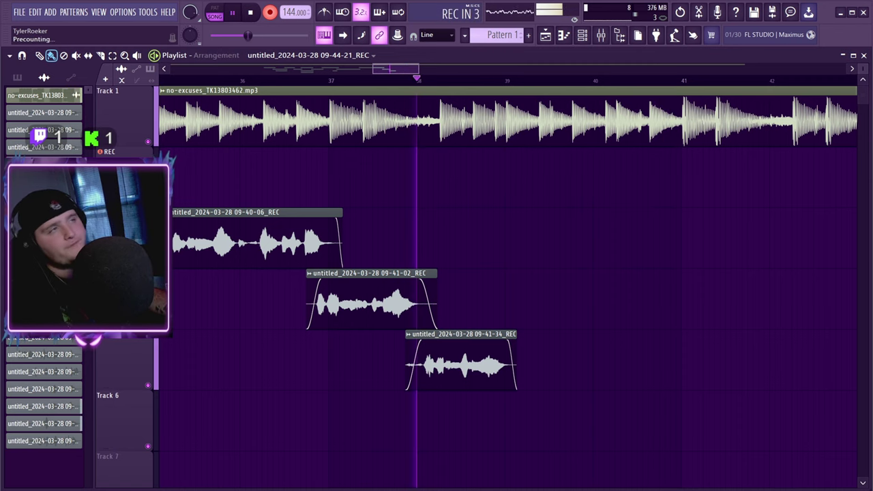
key(space)
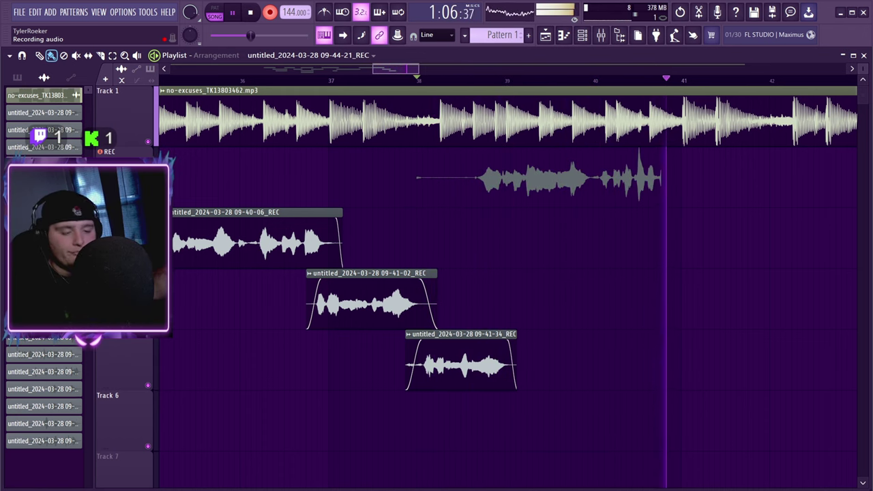
Step: Move the take to Track 3, trim it from just before bar 39 to just after bar 41, and fade both ends, with a 0.156 s fade-out
key(space)
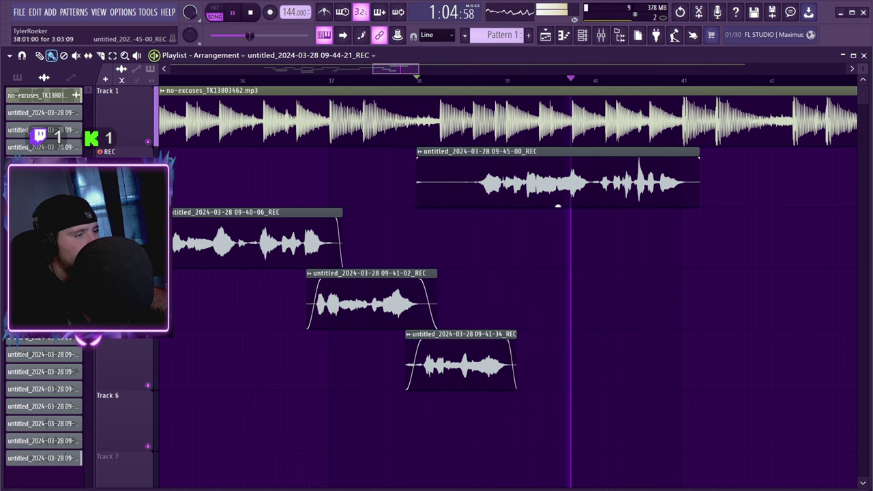
drag(418, 182, 518, 238)
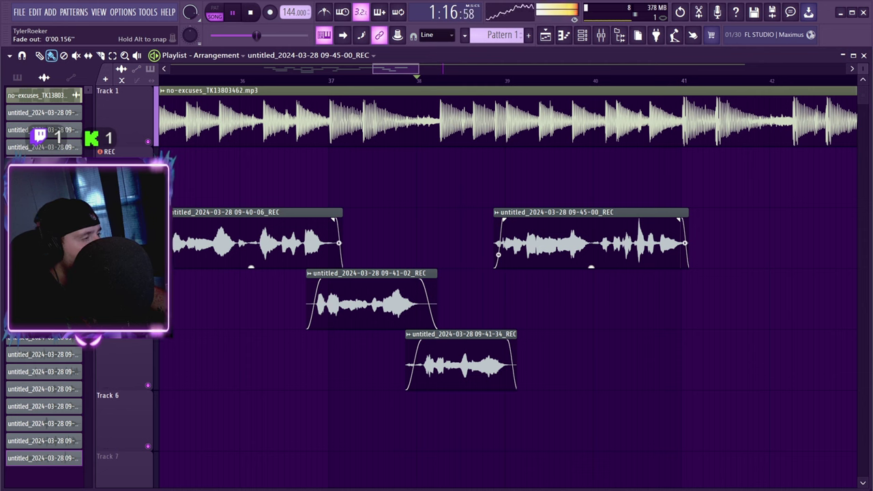
click(285, 81)
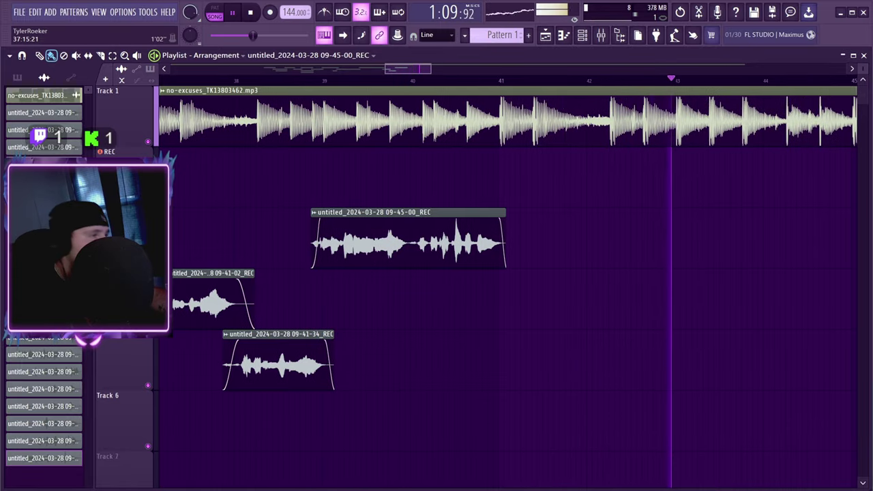
key(space)
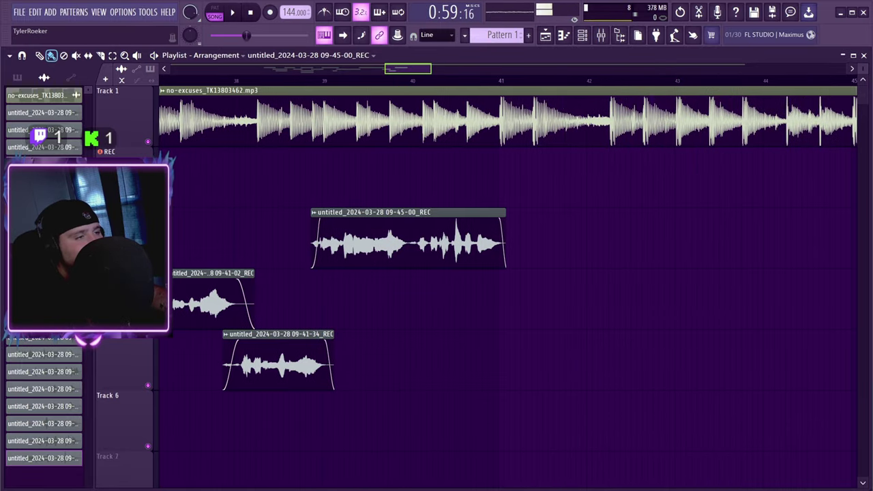
Step: Play the arrangement from bar 16 and trim the start of the long Track 3 take near bar 33 to bar 33
drag(409, 69, 266, 69)
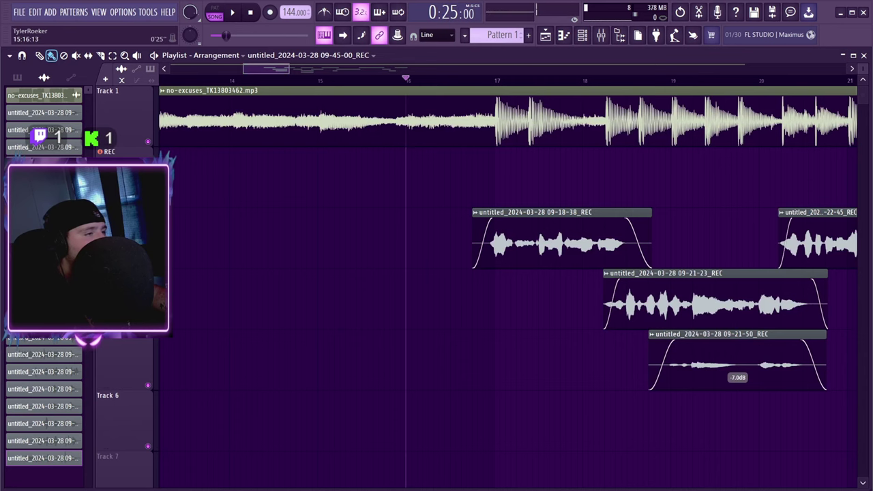
key(space)
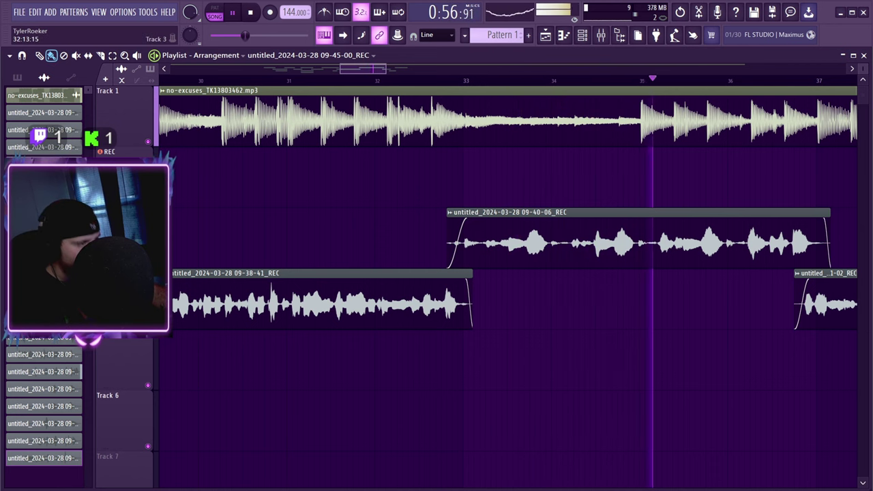
drag(638, 267, 647, 267)
key(space)
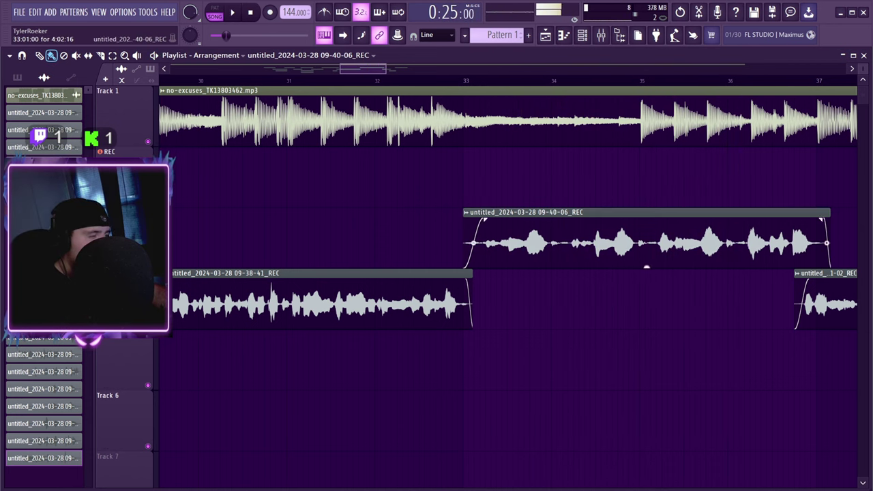
Step: Trim the start of the long Track 3 take to just after bar 33 with a 0.391 s fade-in and play it back
key(space)
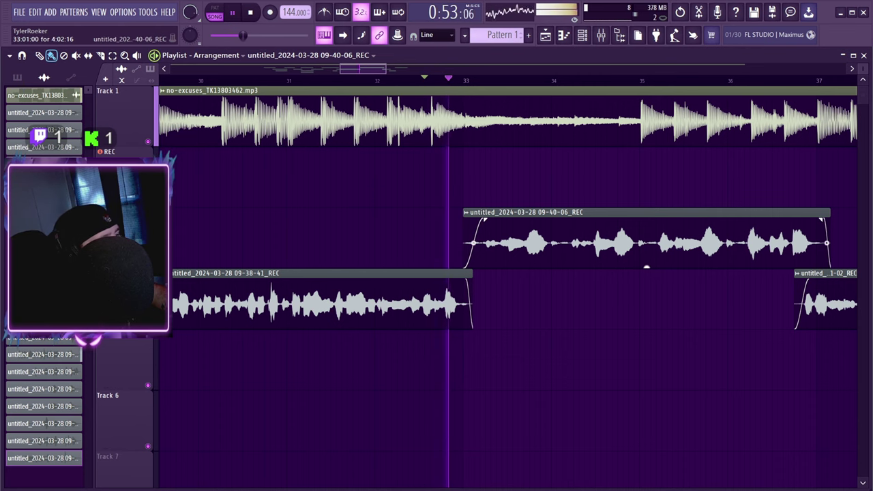
drag(644, 266, 649, 267)
key(space)
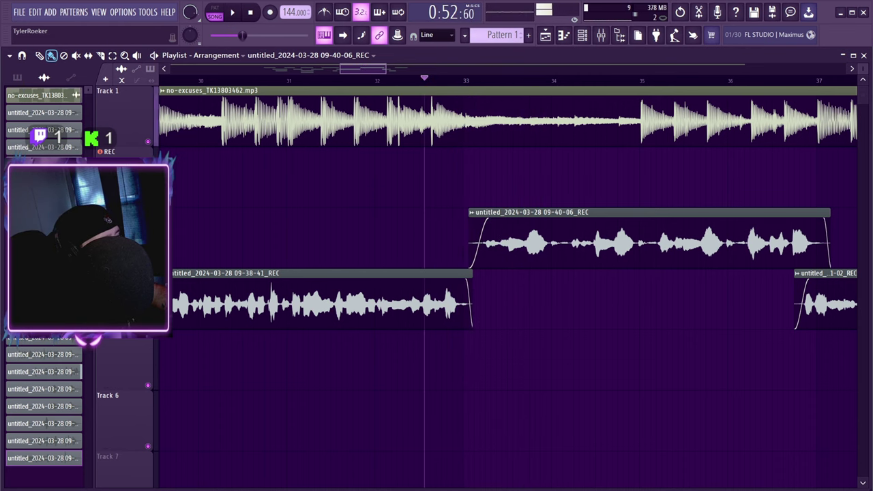
key(space)
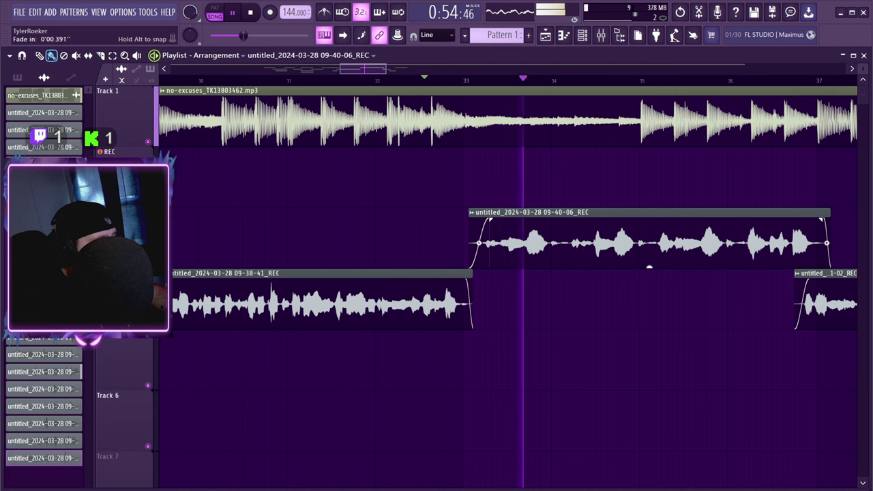
click(403, 77)
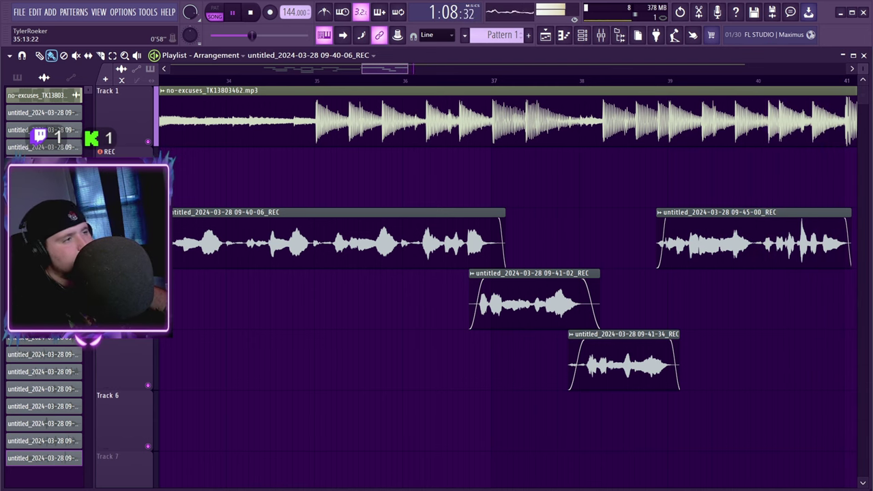
key(space)
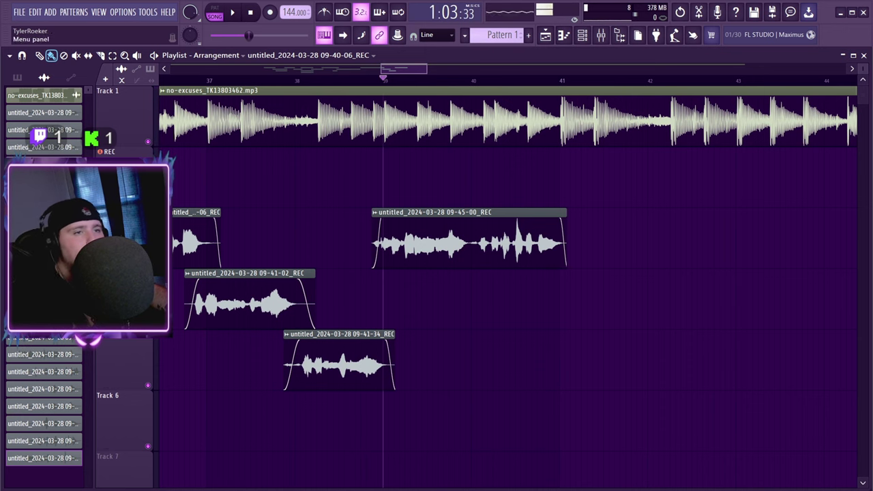
Step: Save the project under the name Twisted9 - Toxic Love in a new project folder
click(20, 12)
click(29, 61)
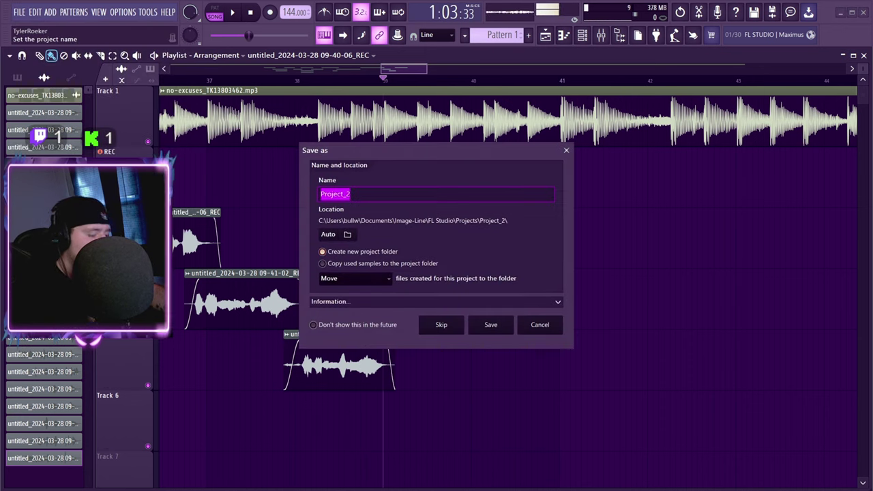
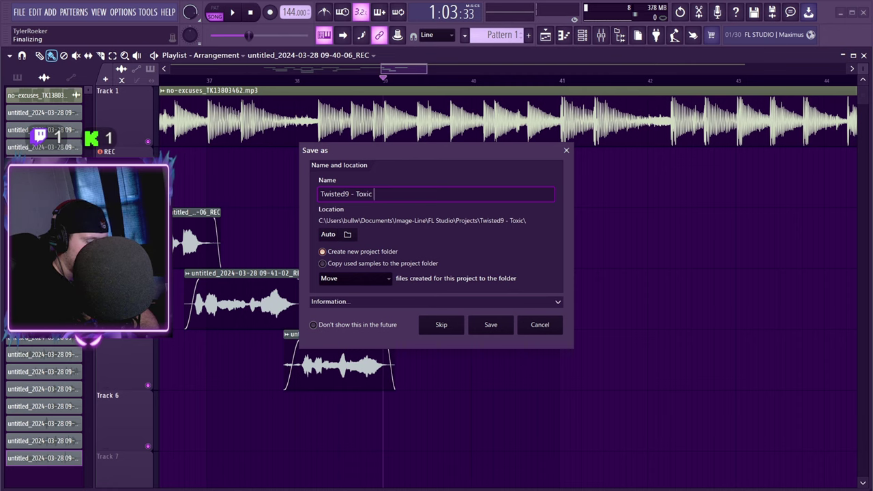
text(e)
key(Return)
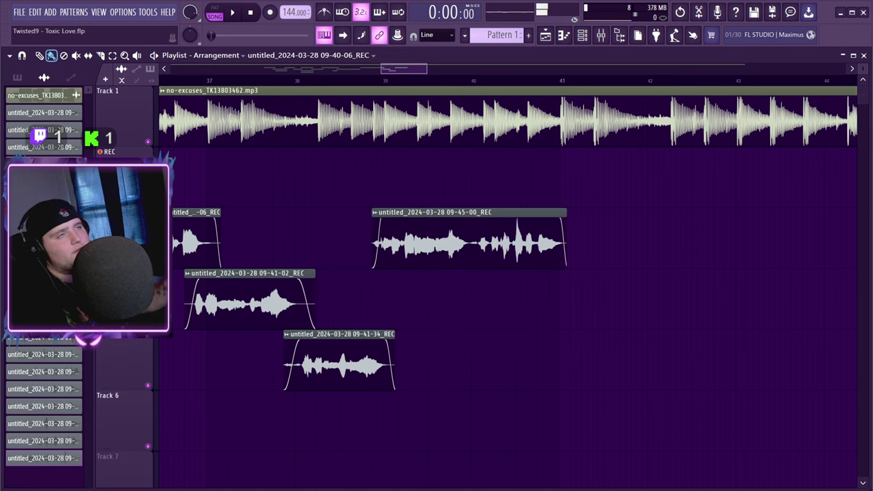
Step: Play the beat repeatedly from the middle of bar 39 and from bar 40 to rehearse the next line
key(space)
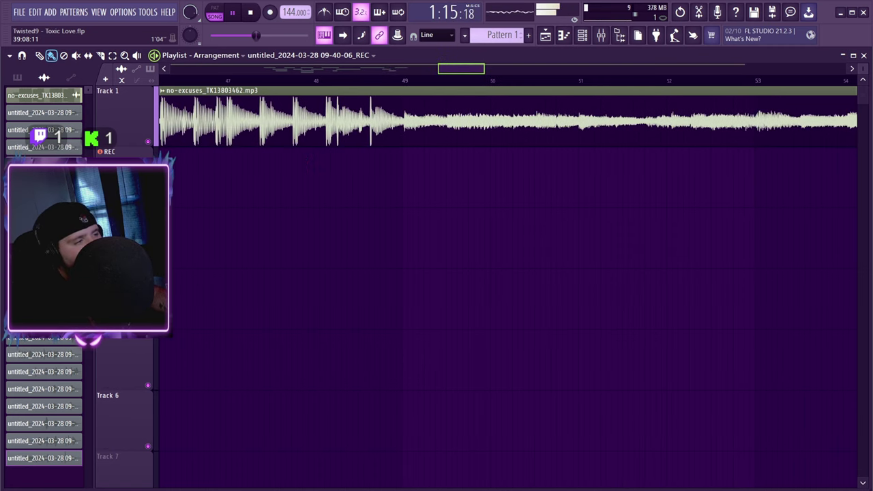
scroll(508, 286, left, 8)
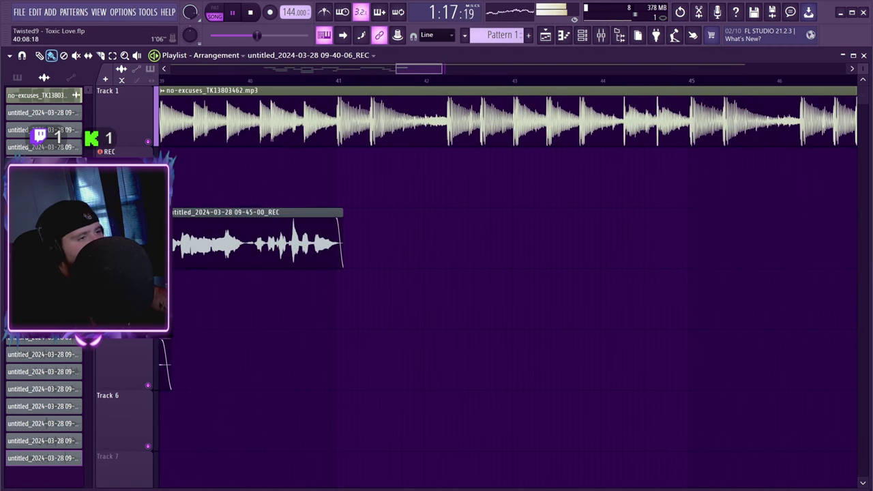
click(204, 81)
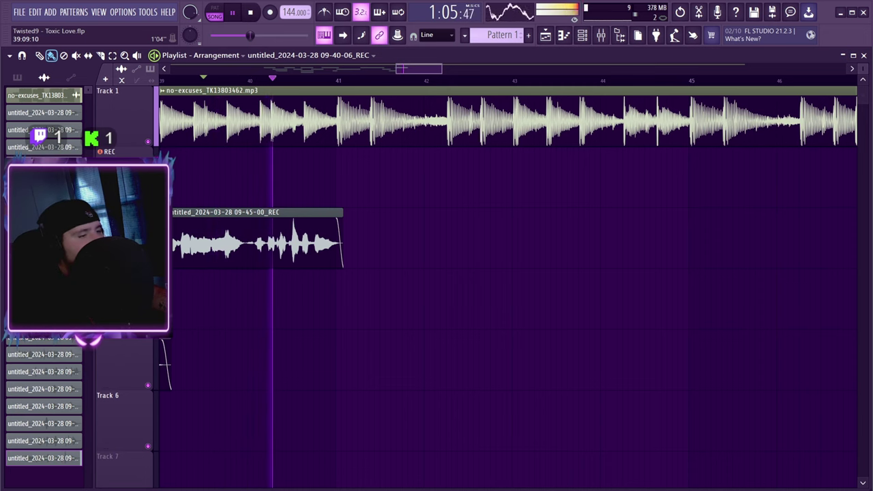
click(209, 80)
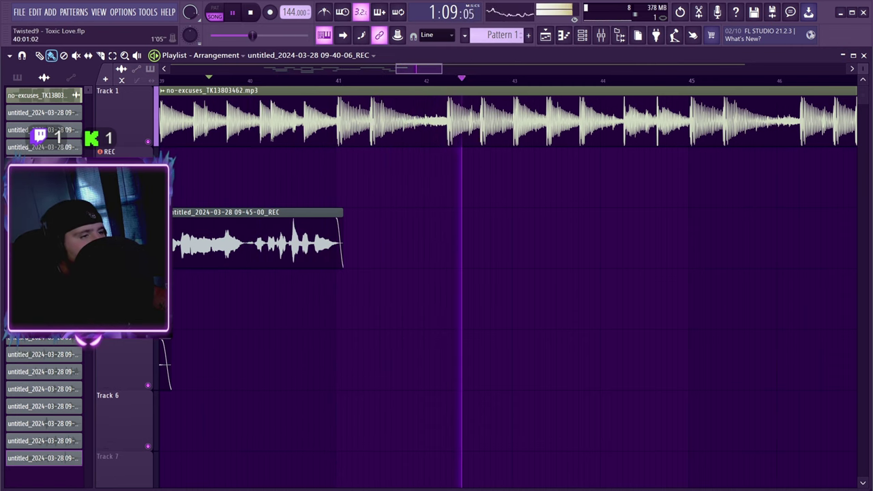
click(248, 80)
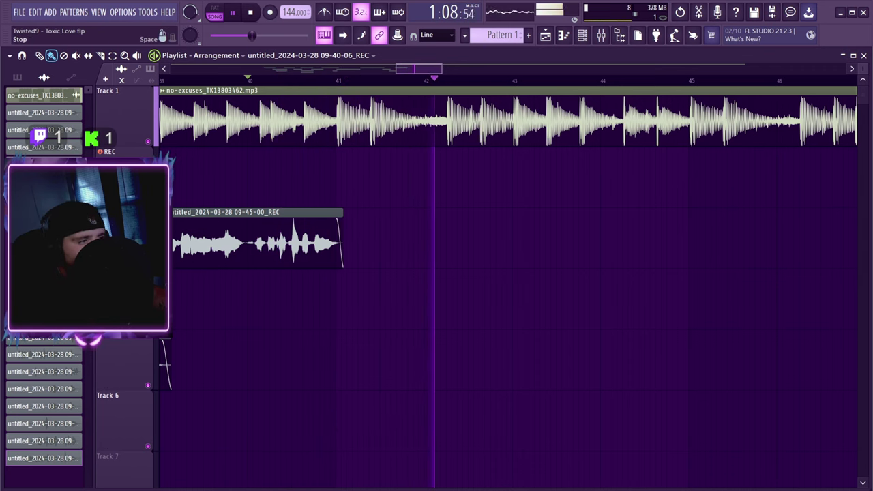
key(space)
key(space)
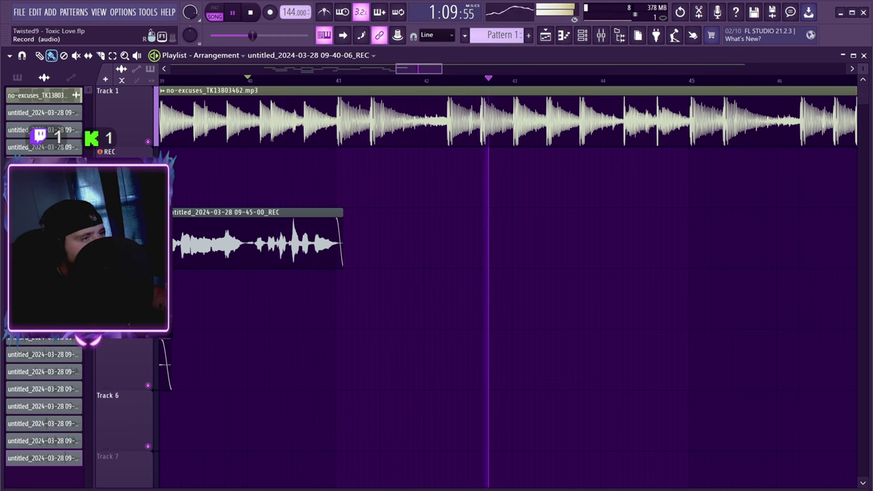
key(space)
key(space)
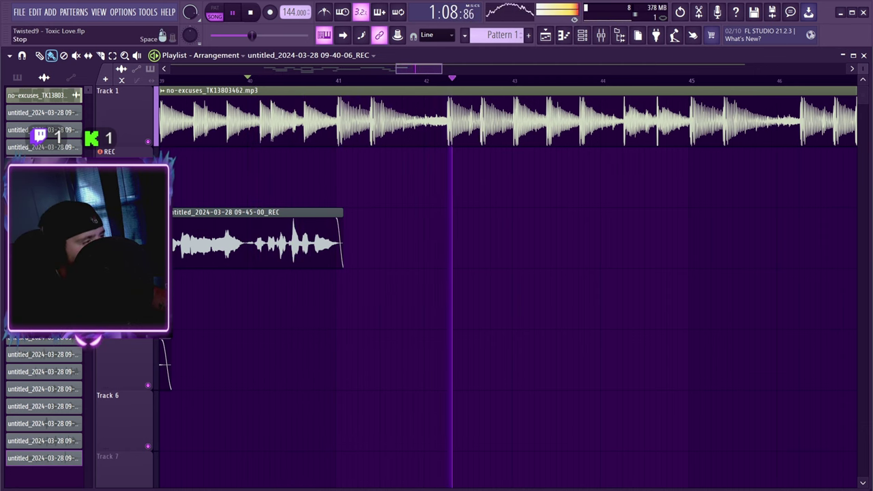
key(space)
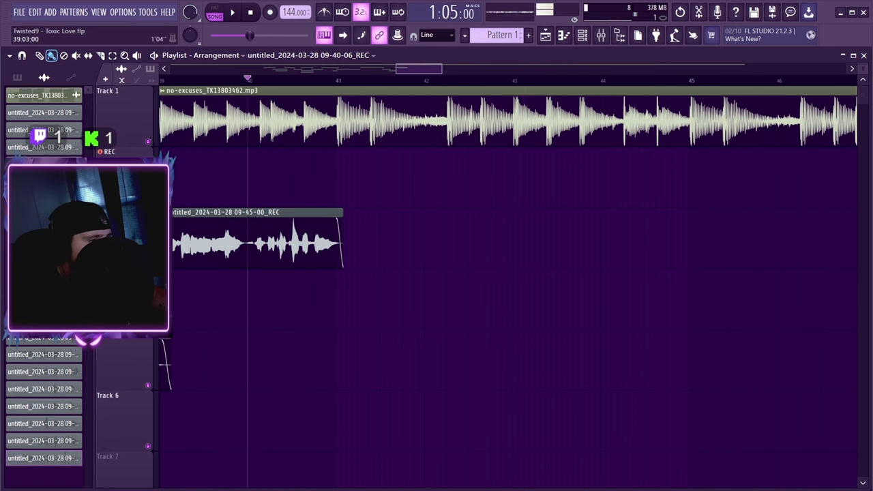
Step: Play the arrangement several times from bar 39 to check the lead-in to the line at bar 41
click(162, 81)
key(space)
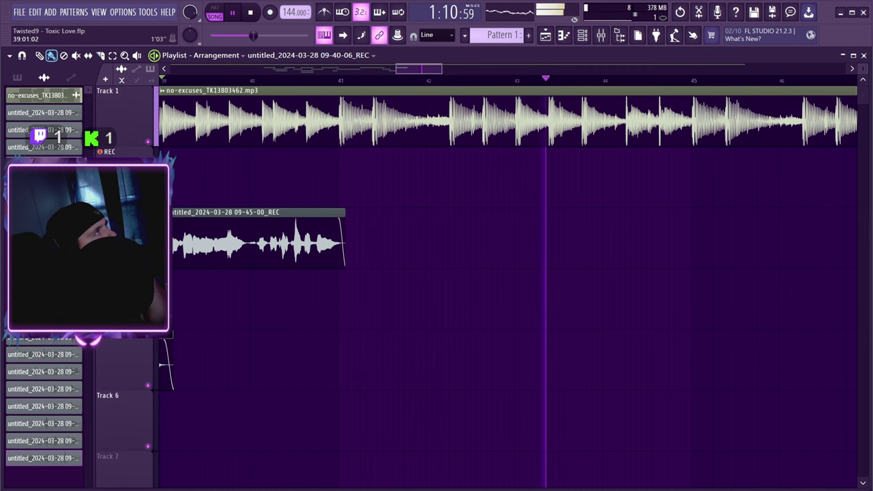
key(space)
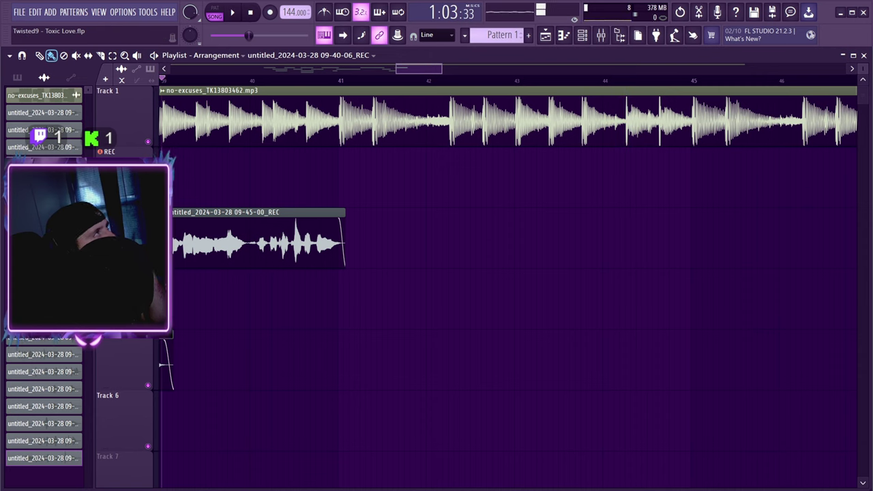
key(space)
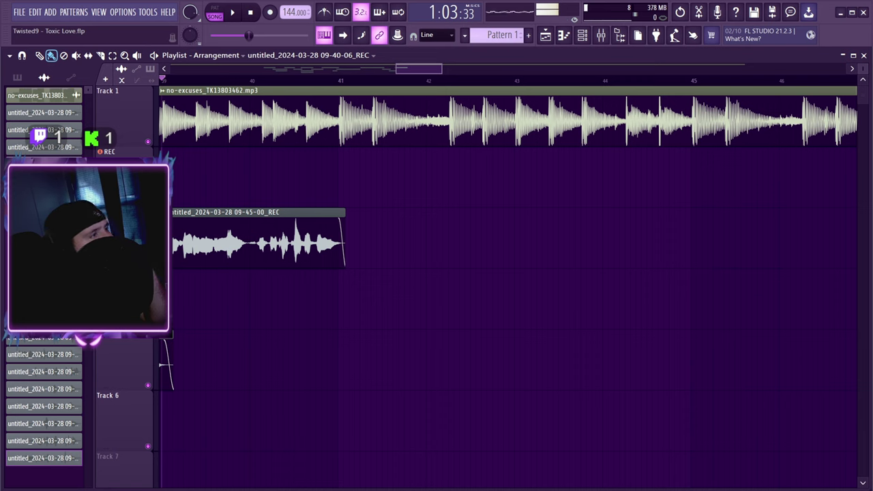
key(space)
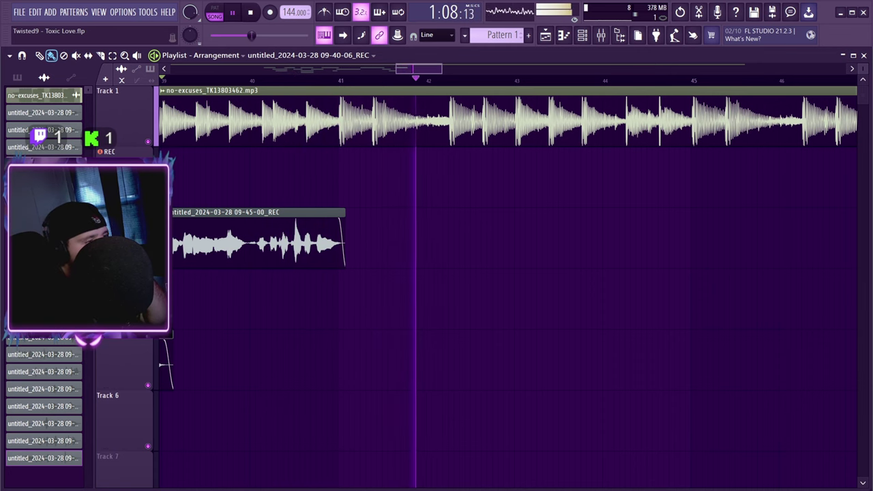
key(space)
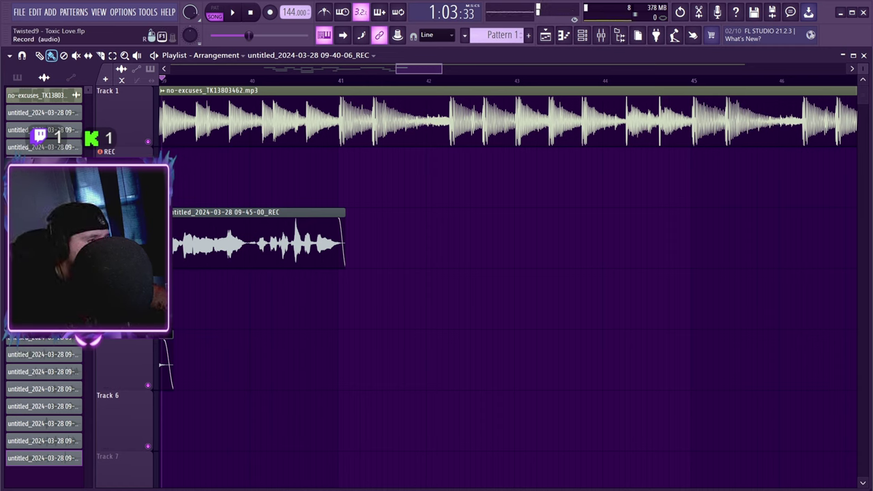
Step: Record two takes of the line from bar 39, undoing the first and deleting the second after playing it
key(space)
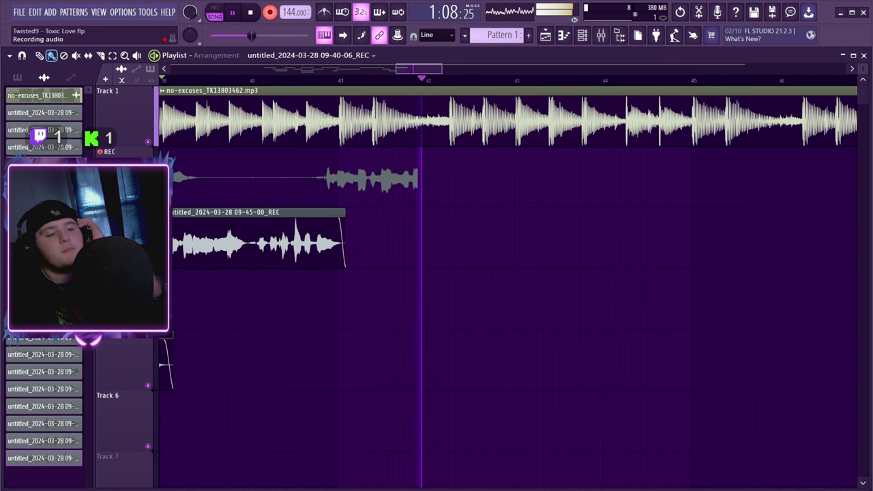
key(space)
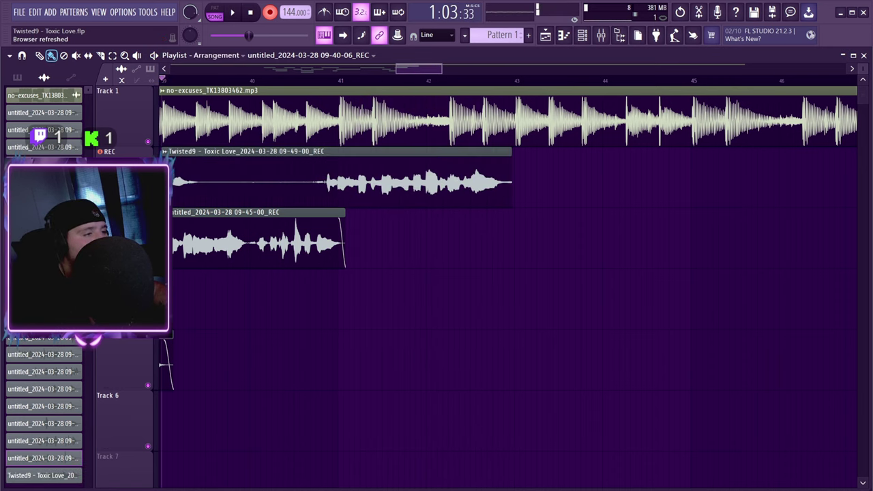
key(ctrl+z)
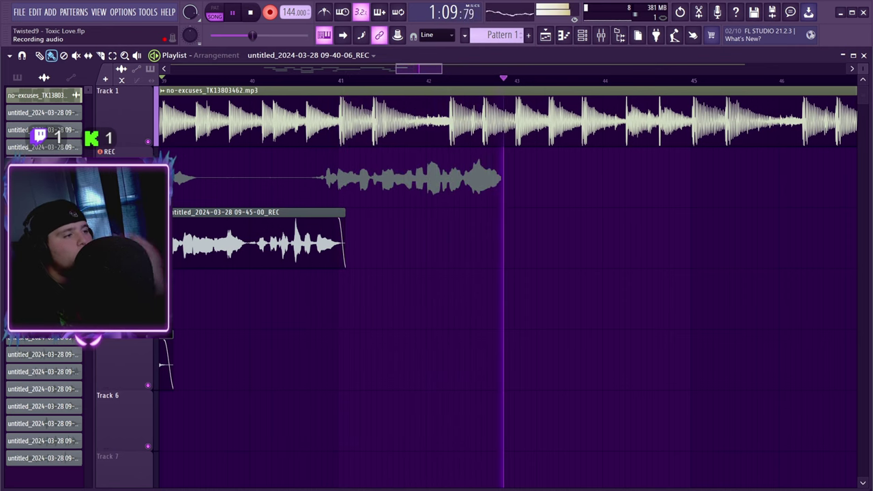
key(space)
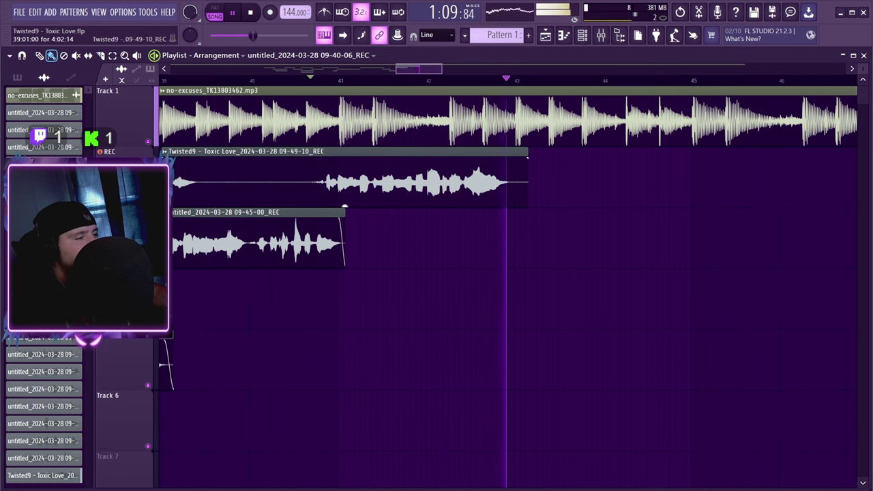
key(space)
right_click(373, 181)
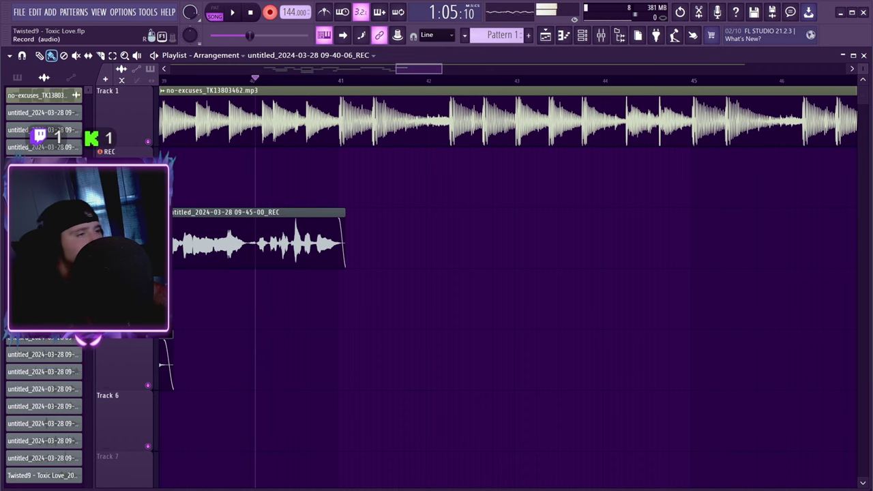
Step: Record the line from about bar 40 to bar 43, play it back, and move the take to Track 4
key(space)
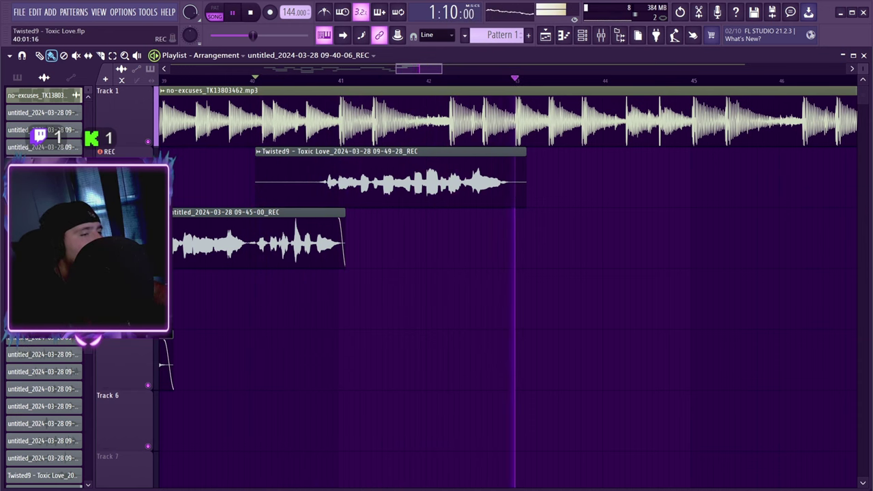
key(space)
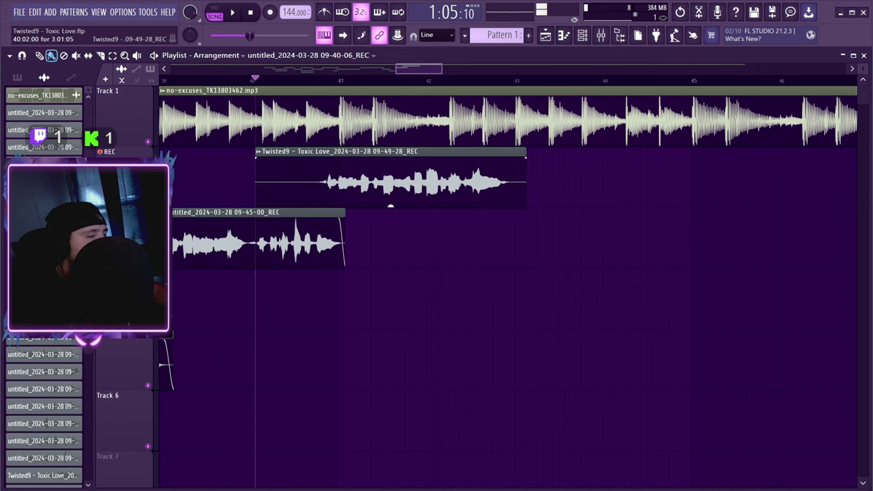
drag(390, 205, 390, 328)
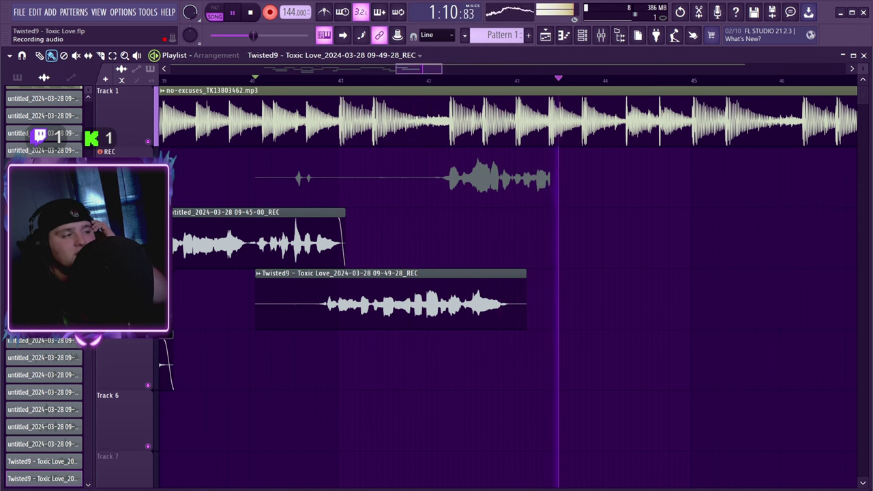
Step: Record the following line twice from about bar 40 and undo both takes
key(space)
key(ctrl+z)
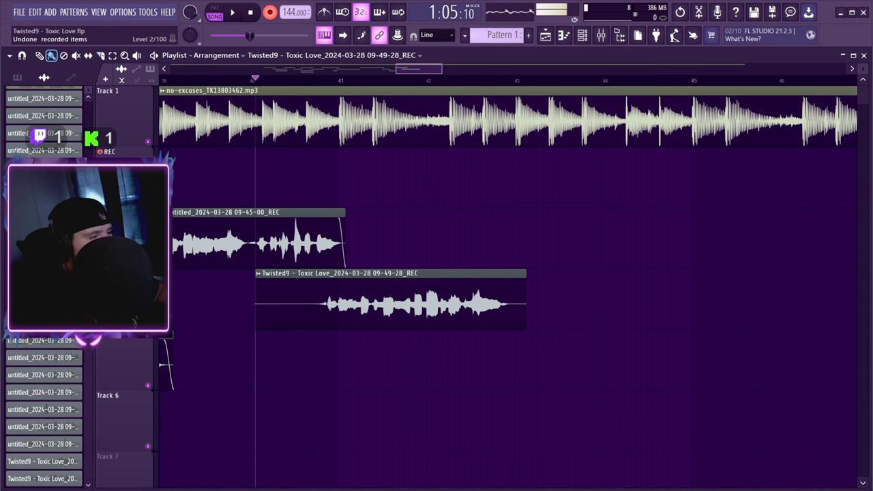
key(space)
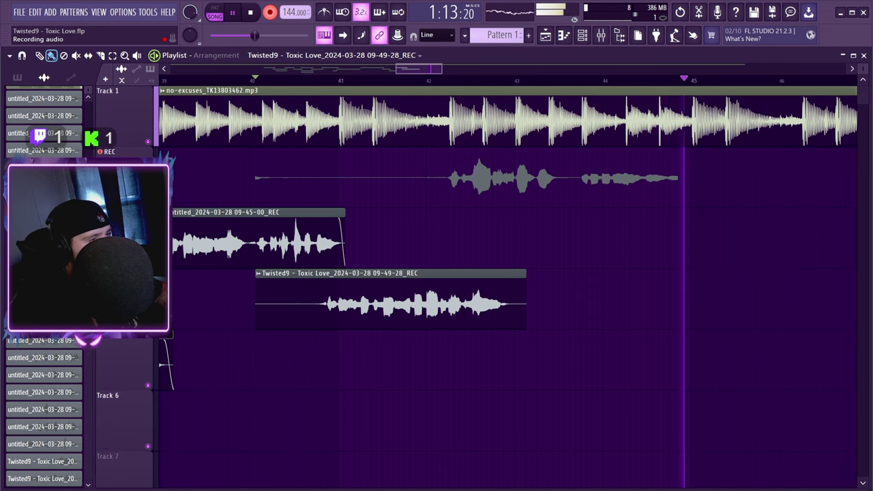
key(space)
key(ctrl+z)
Step: Trim the Track 4 take to run from just before bar 41 to about bar 43 and fade both ends
key(space)
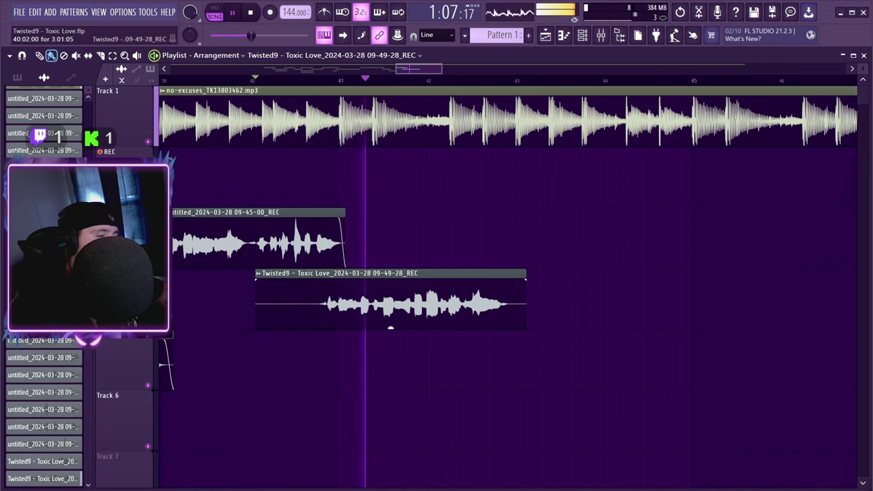
drag(256, 290, 327, 280)
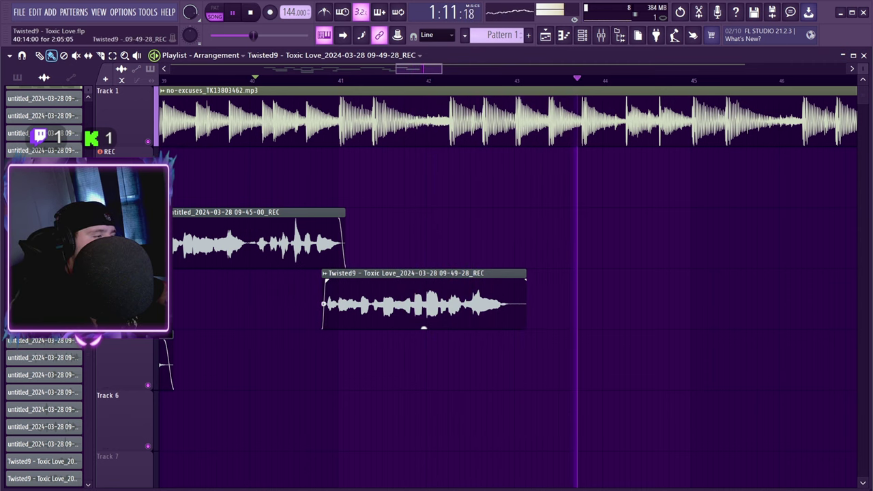
drag(526, 300, 505, 281)
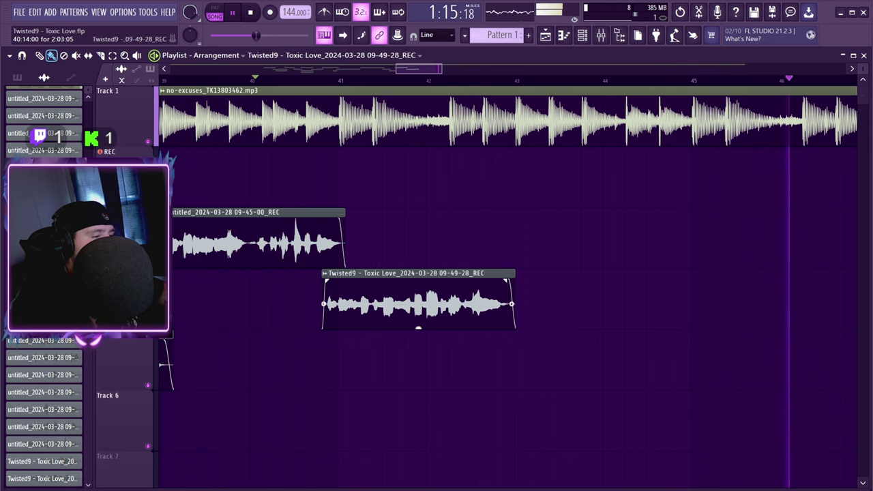
drag(322, 301, 316, 301)
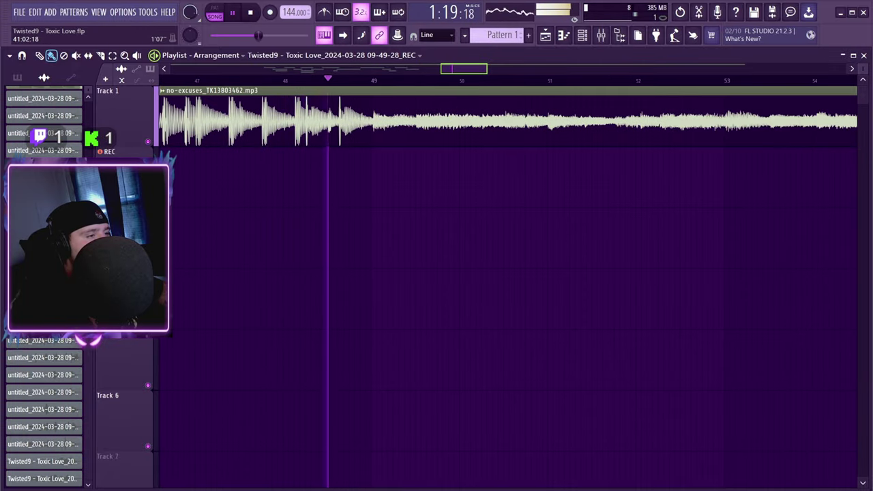
Step: Listen to the beat around and after the Track 4 take, from about bar 41 to bar 49, for the next line
scroll(509, 144, left, 6)
scroll(509, 144, left, 2)
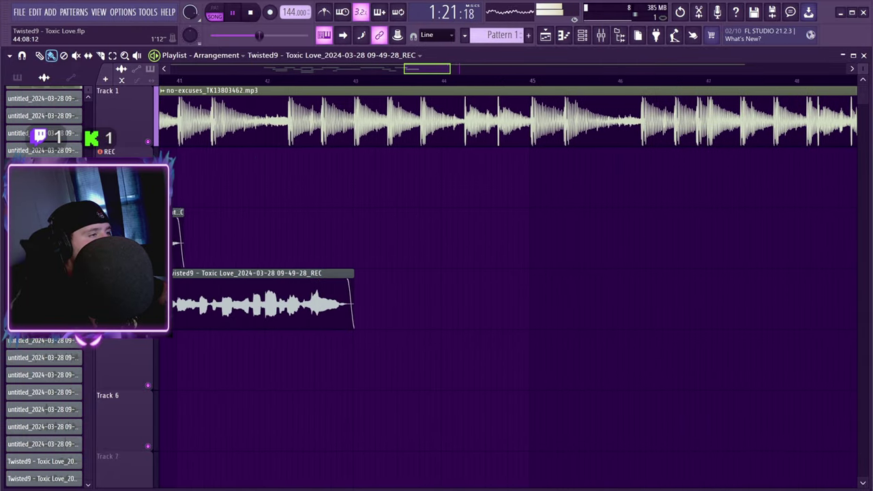
scroll(509, 144, left, 1)
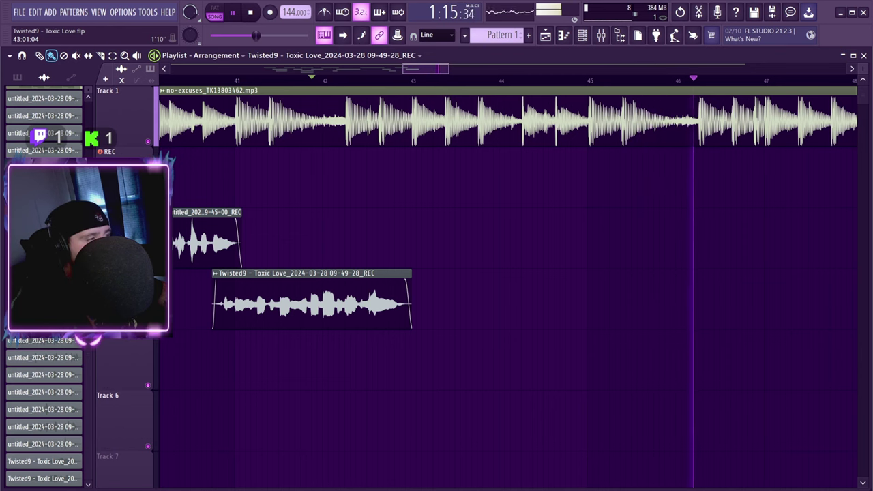
scroll(509, 292, right, 2)
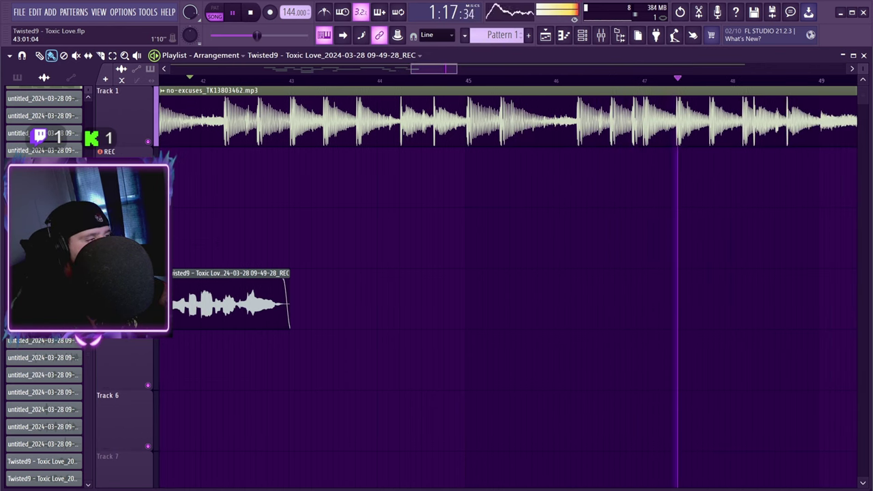
mouse_move(434, 69)
mouse_down()
mouse_move(445, 69)
mouse_move(433, 69)
mouse_up()
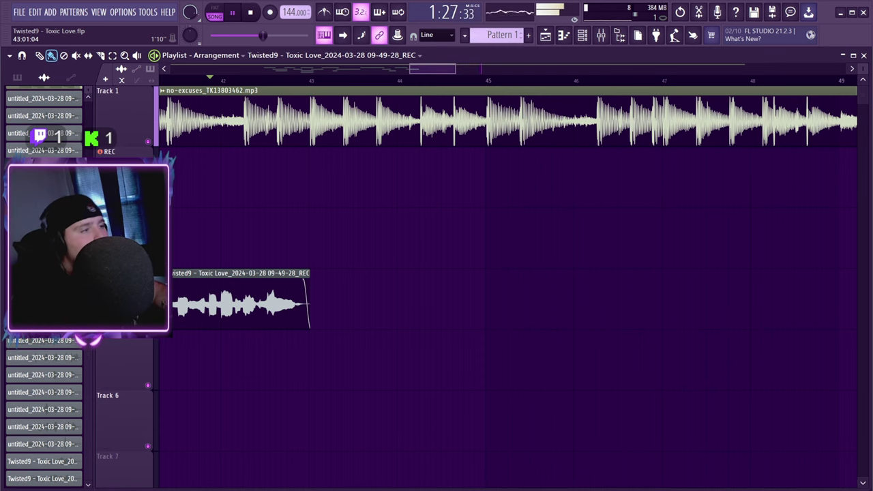
mouse_move(433, 69)
mouse_down()
mouse_move(405, 69)
mouse_move(434, 69)
mouse_up()
click(433, 79)
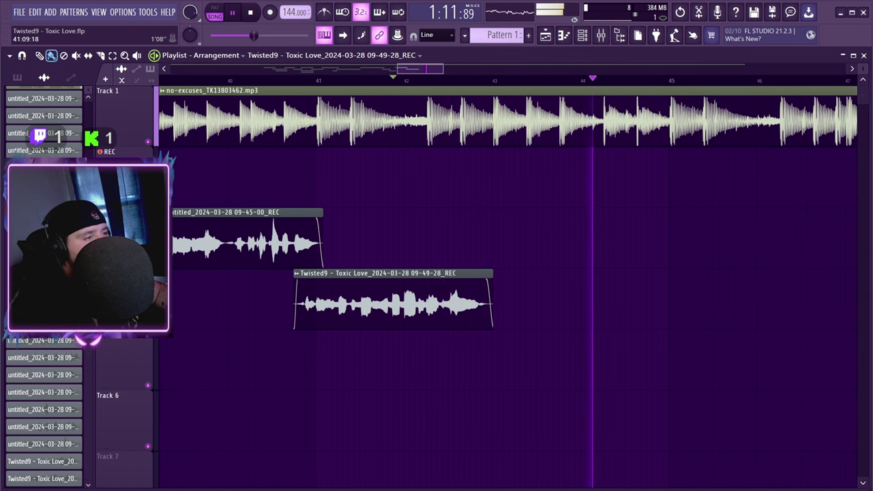
click(365, 79)
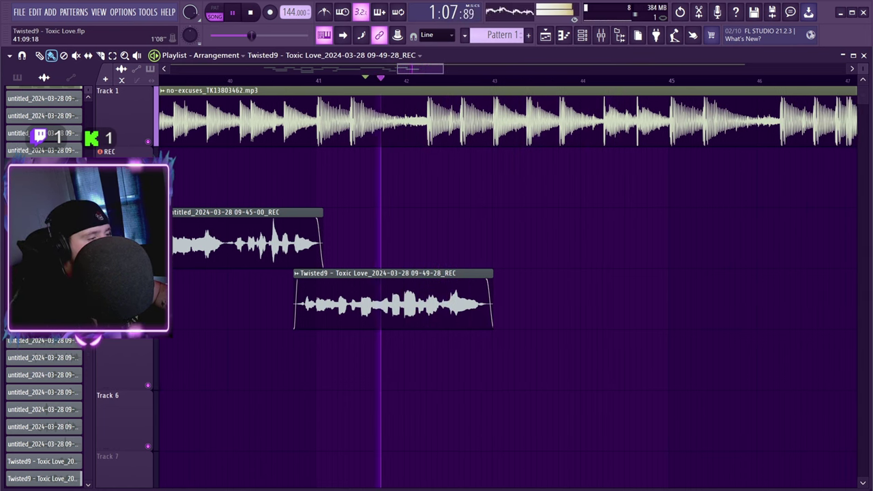
Step: Record the next line from about the middle of bar 41 three times and undo each take
click(354, 80)
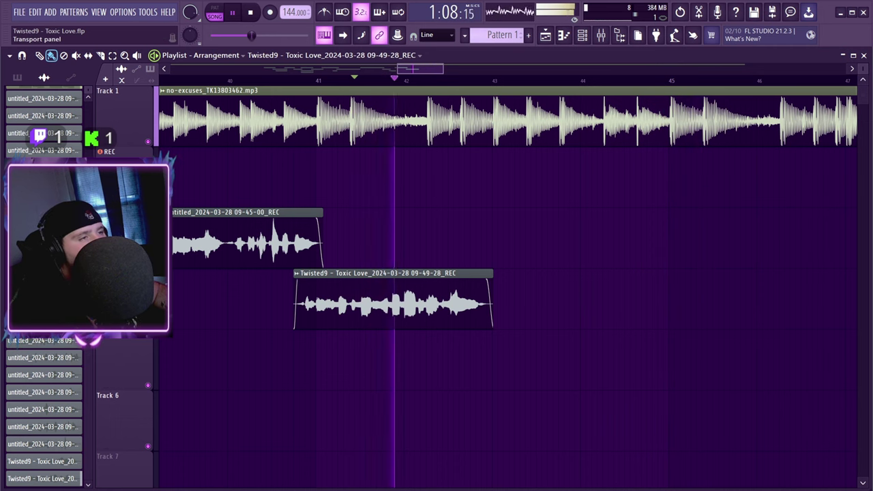
key(r)
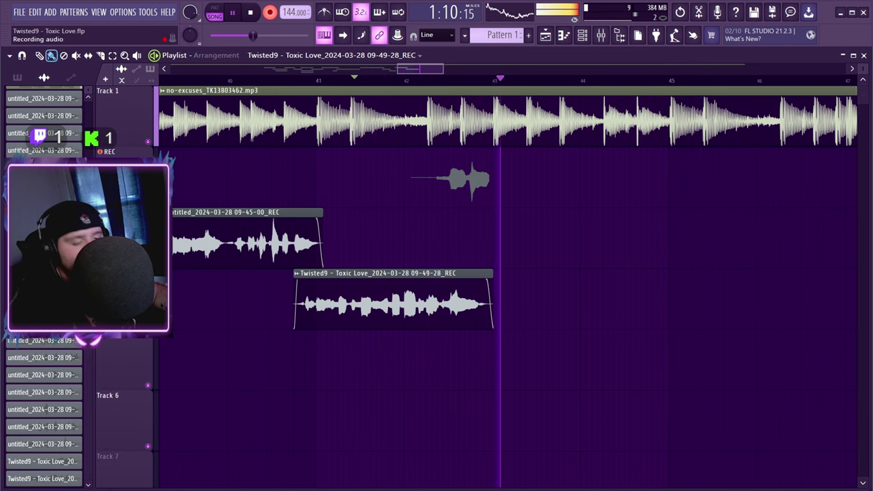
key(space)
key(ctrl+z)
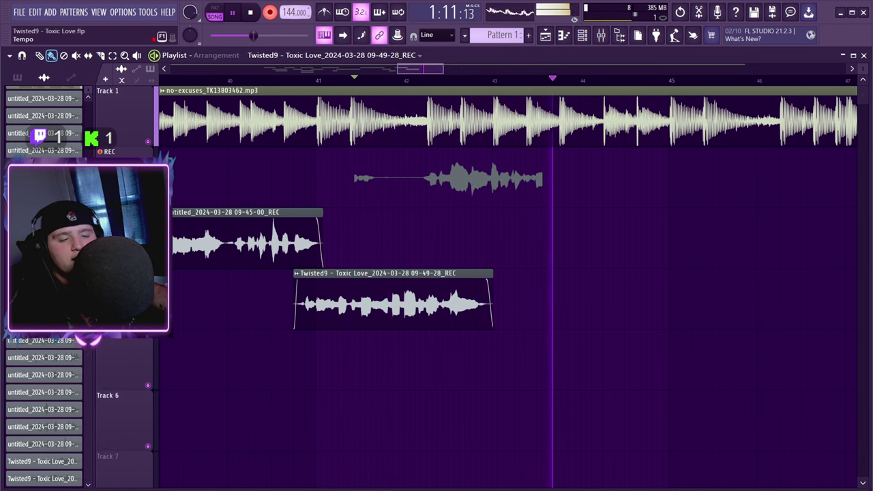
key(space)
key(ctrl+z)
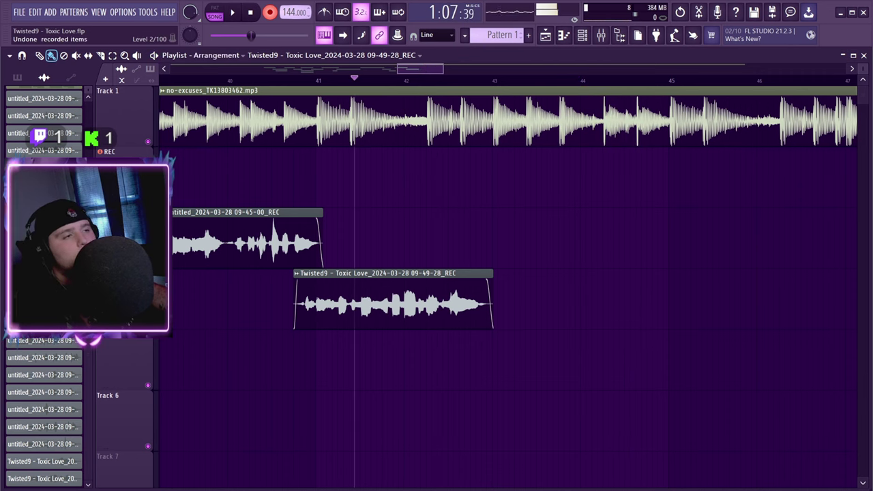
key(space)
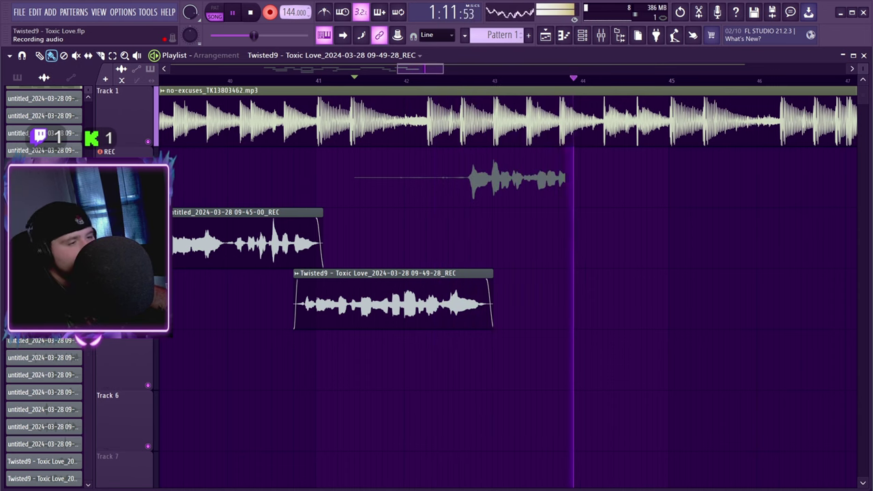
key(space)
key(ctrl+z)
Step: Record the line again from mid-bar 41 to about mid-bar 45, trim its start to 42:11, play it back and delete it
key(space)
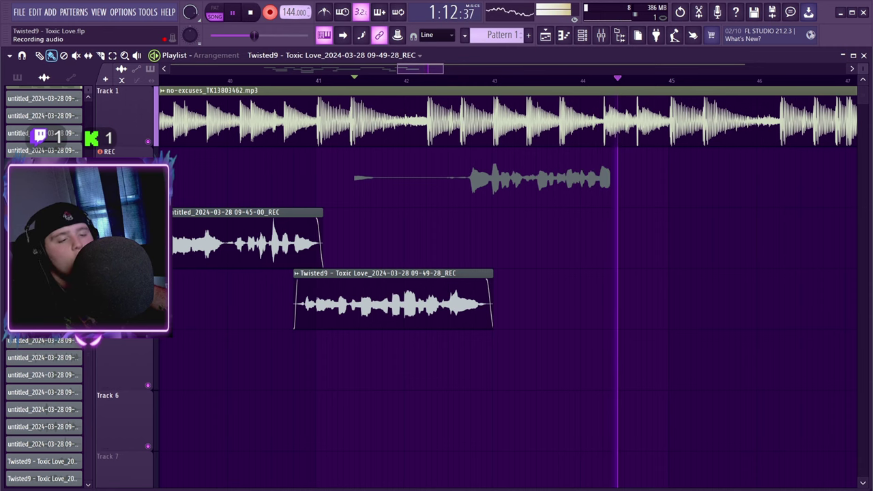
key(space)
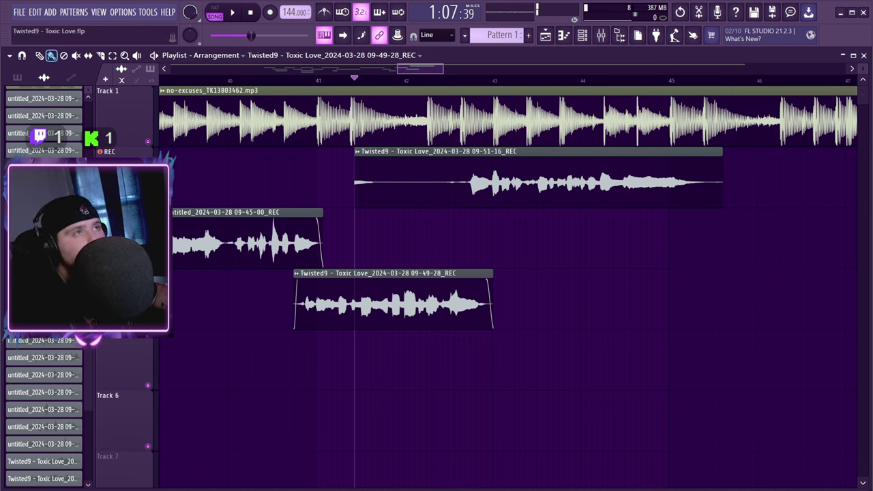
drag(355, 165, 460, 163)
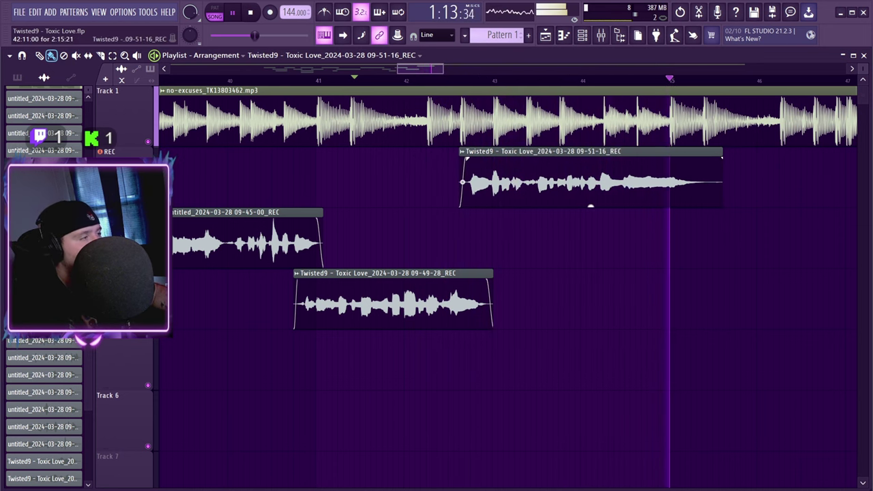
key(space)
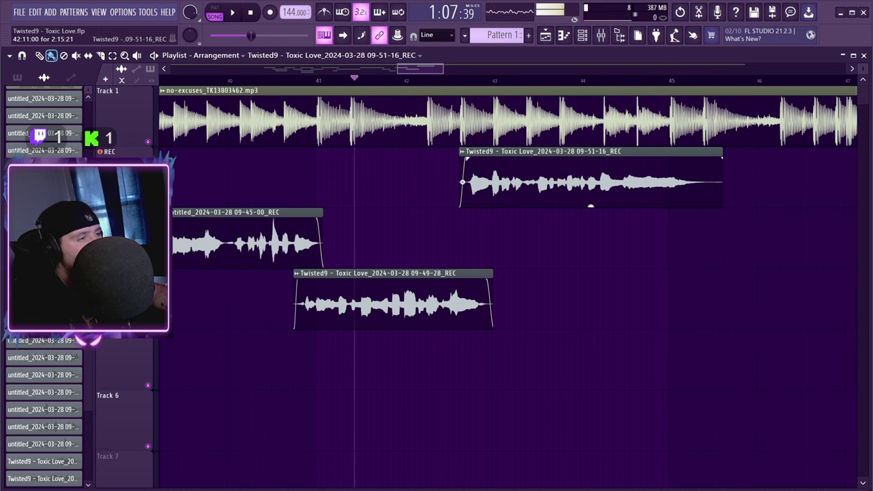
right_click(498, 179)
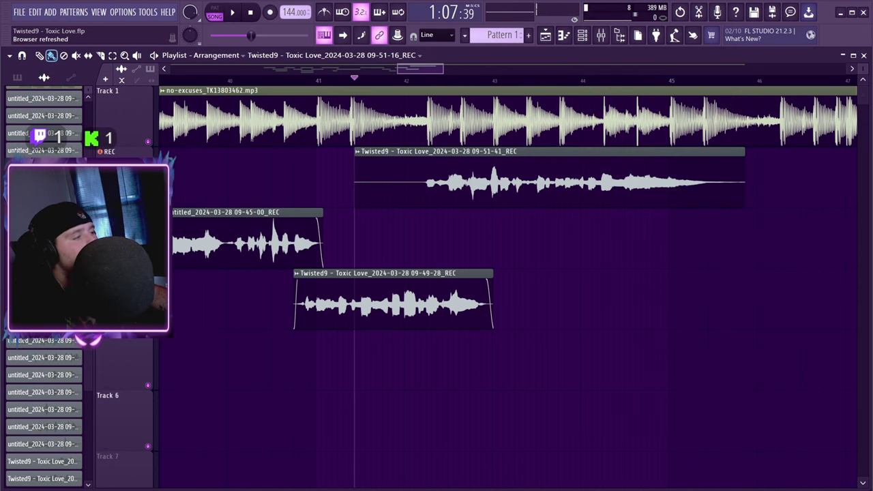
Step: Trim the start of the newly recorded take to 42:12 and move the clip to Track 3
drag(355, 181, 471, 159)
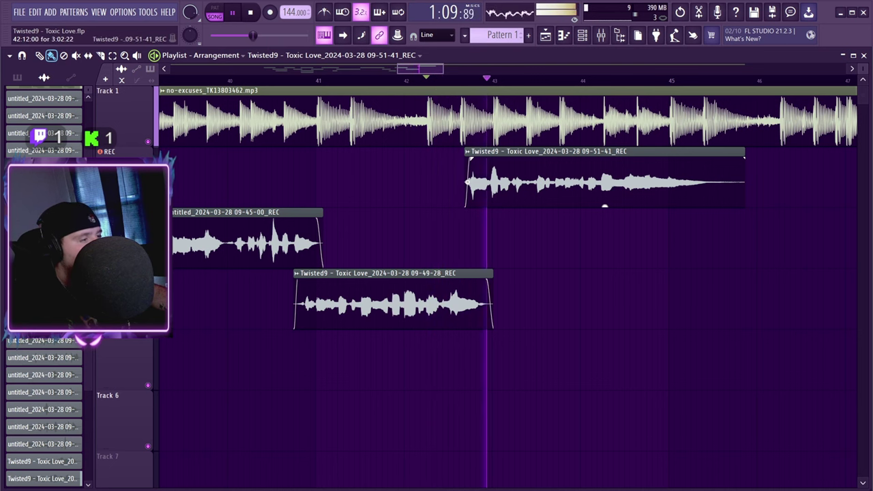
drag(605, 206, 604, 266)
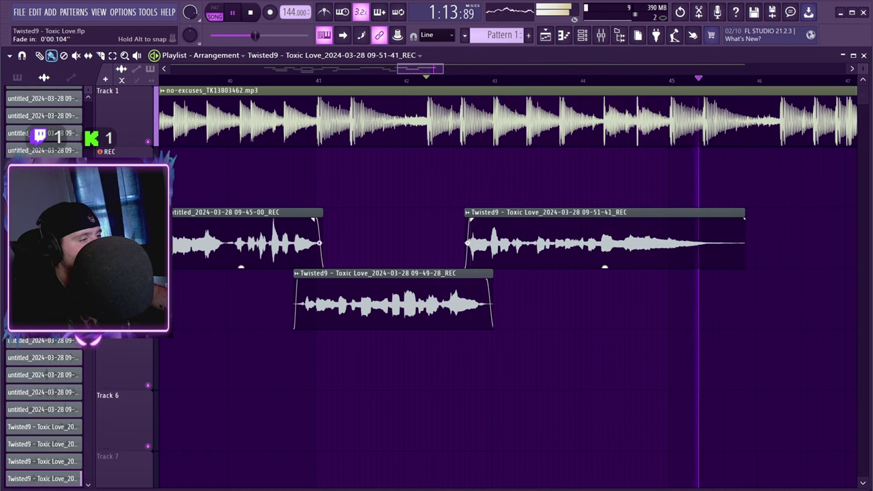
key(space)
Step: Lengthen the fade-in of the new Track 3 take and play the transition from before its start
drag(470, 220, 476, 219)
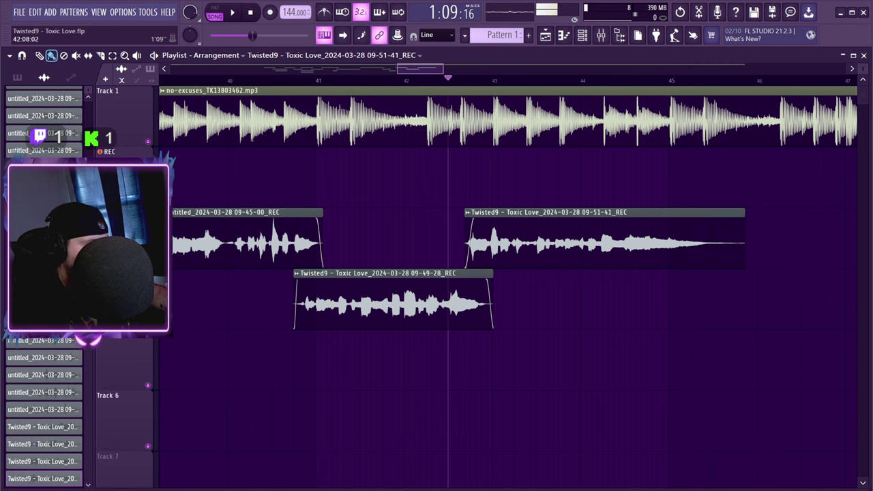
key(space)
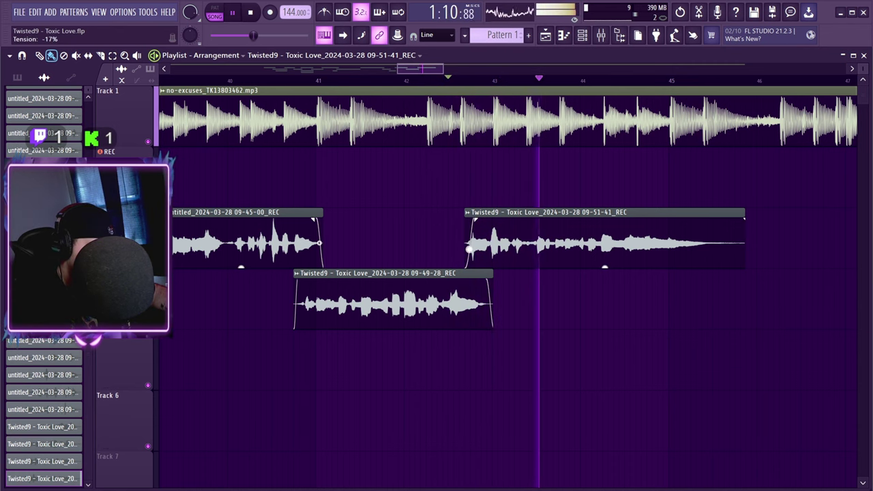
click(437, 80)
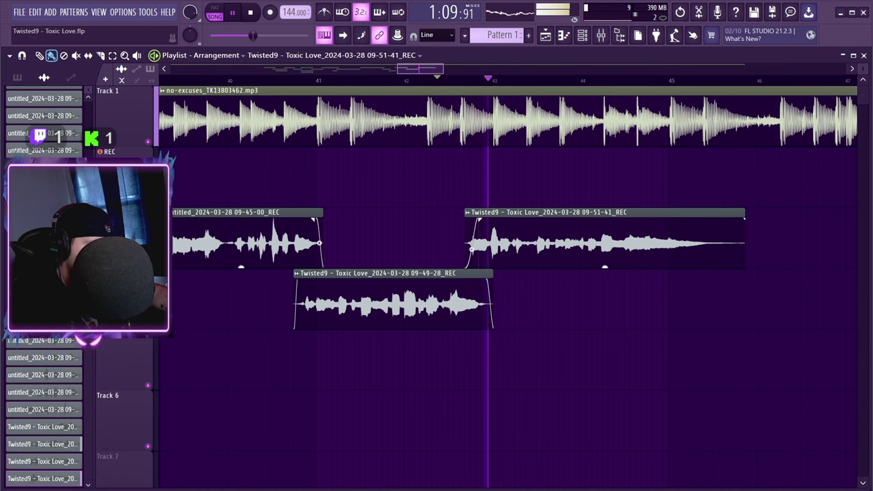
drag(481, 220, 477, 220)
key(space)
key(space)
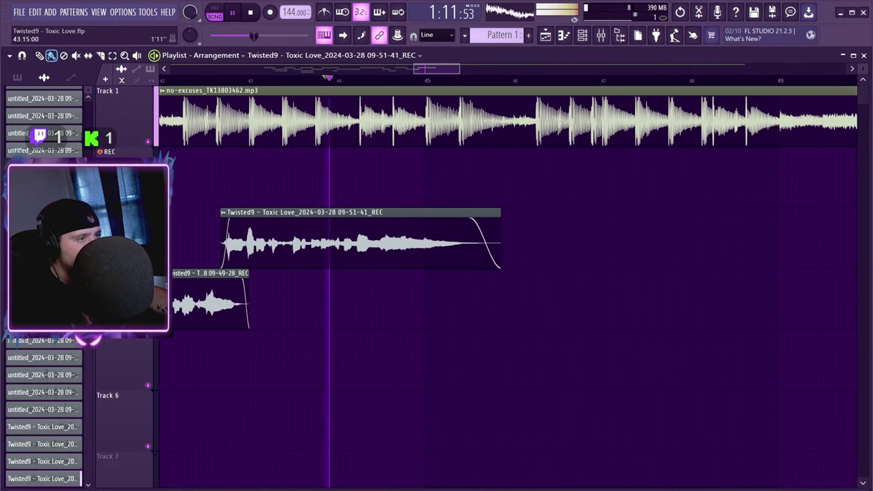
Step: Record the following line from just before bar 44 three times and undo each take
key(r)
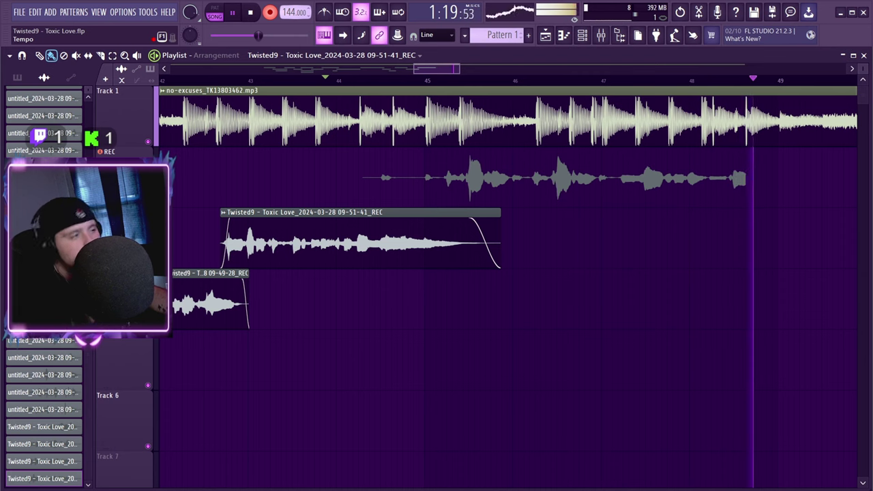
key(space)
key(ctrl+z)
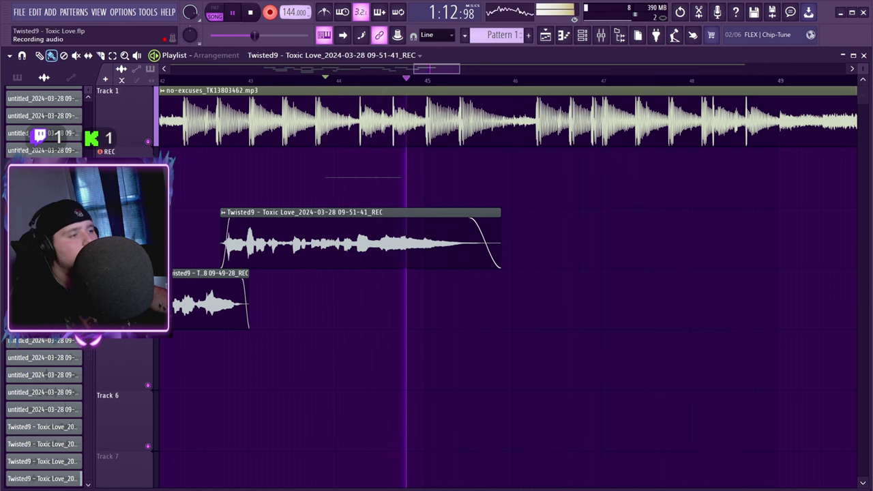
key(space)
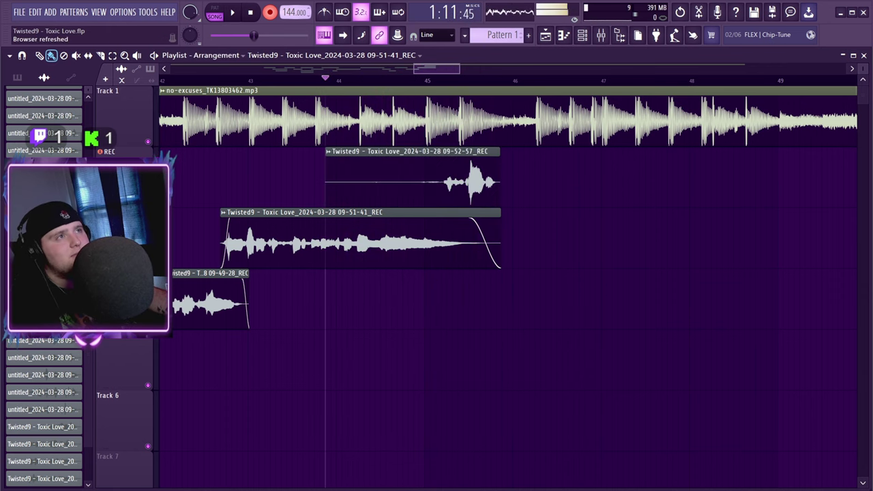
key(ctrl+z)
key(space)
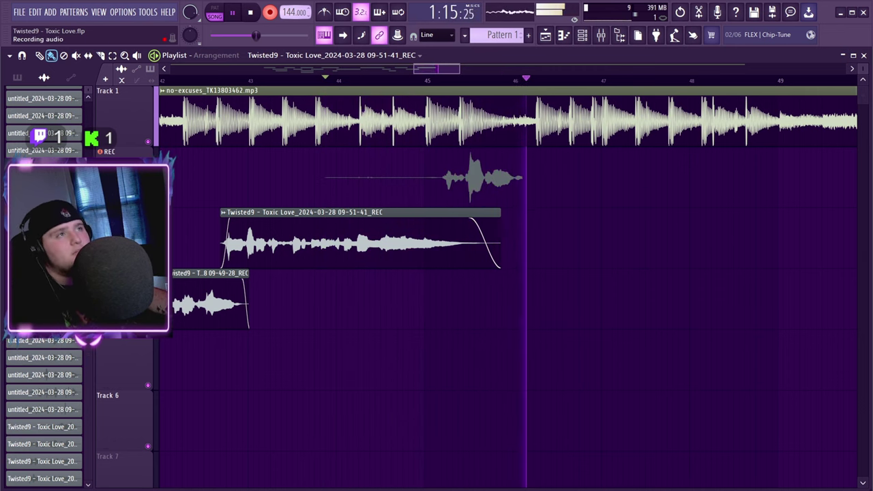
key(space)
key(ctrl+z)
Step: Record a long take from just before bar 44 to about bar 57, trim its start to 45:03 and fade it in
key(space)
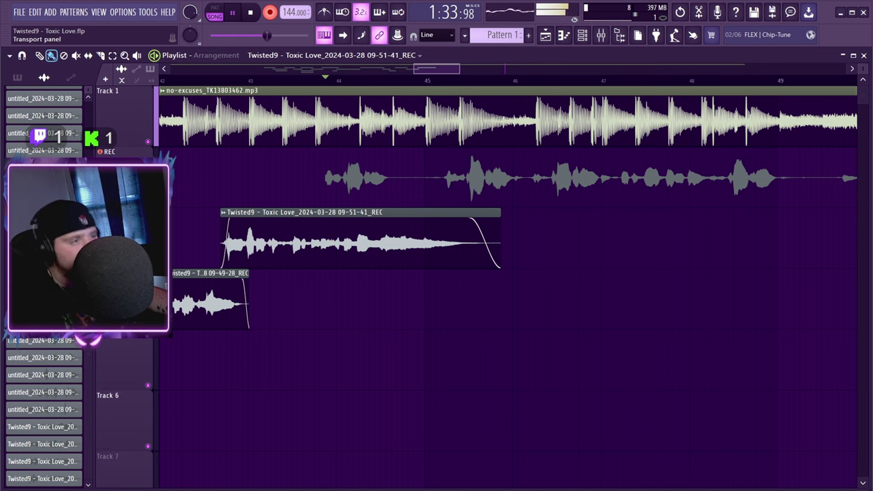
key(space)
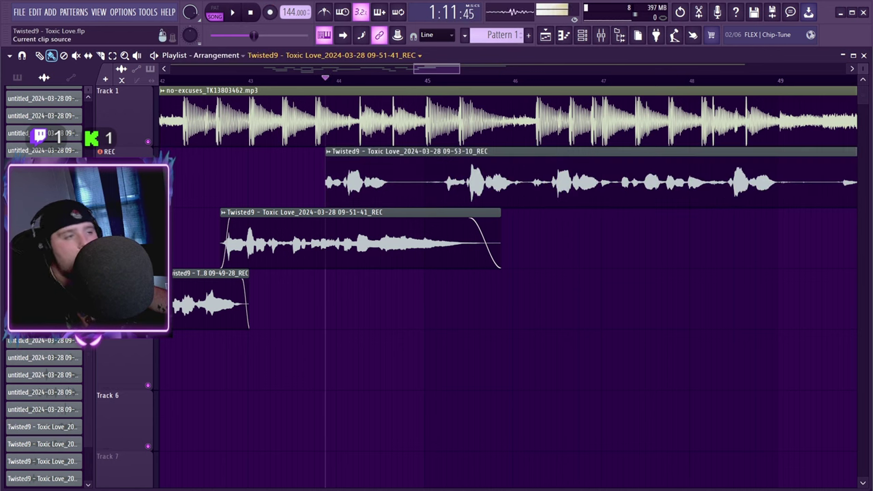
key(space)
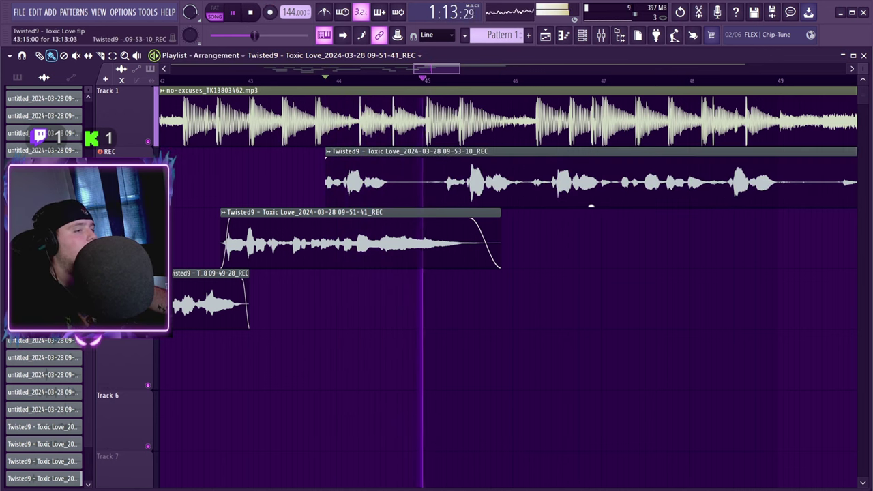
drag(327, 181, 425, 181)
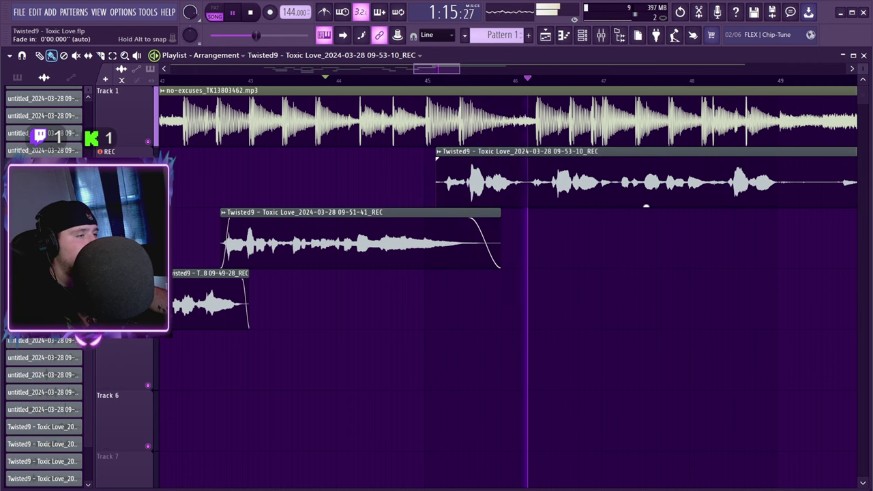
drag(438, 158, 447, 159)
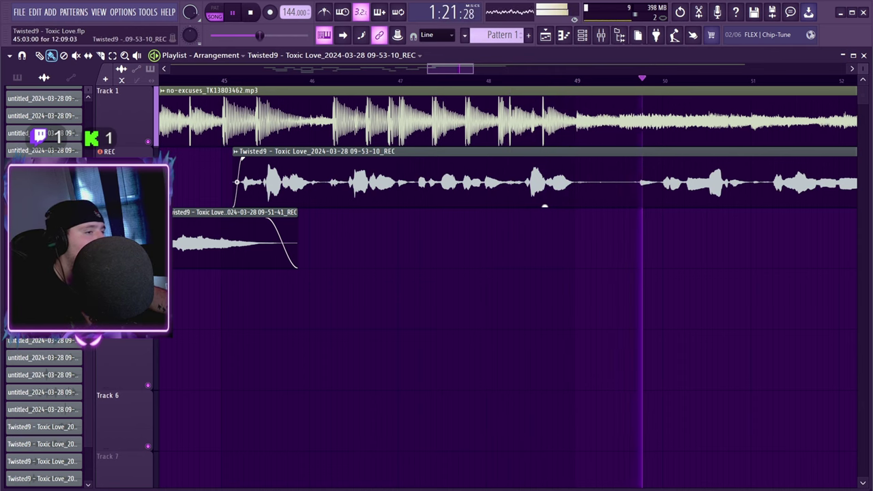
Step: Move the long take to Track 4, listen through it and delete it
drag(544, 206, 544, 328)
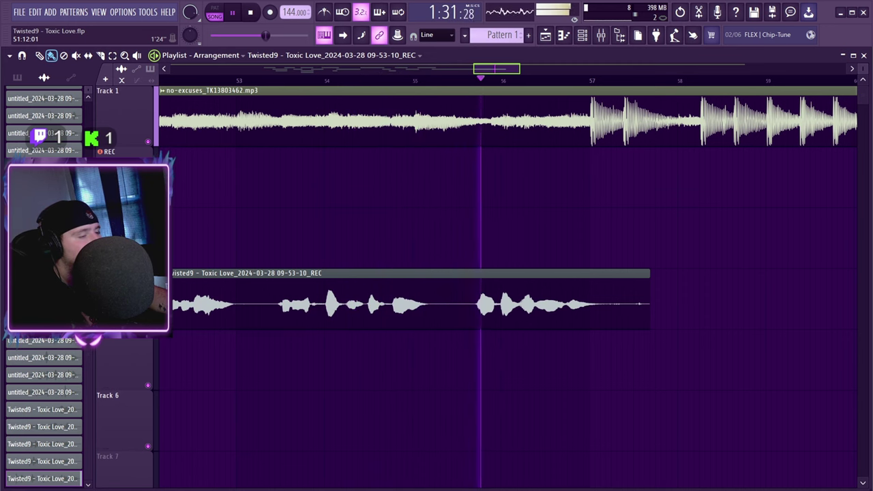
drag(471, 69, 442, 69)
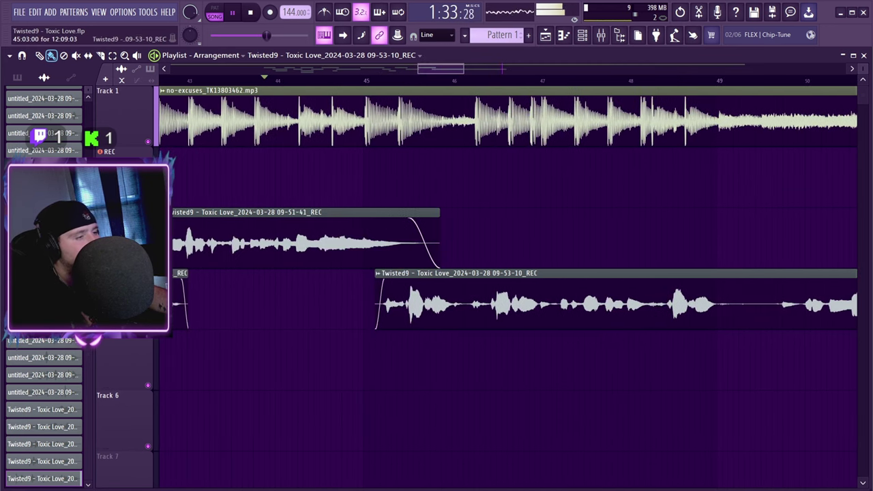
key(space)
right_click(483, 300)
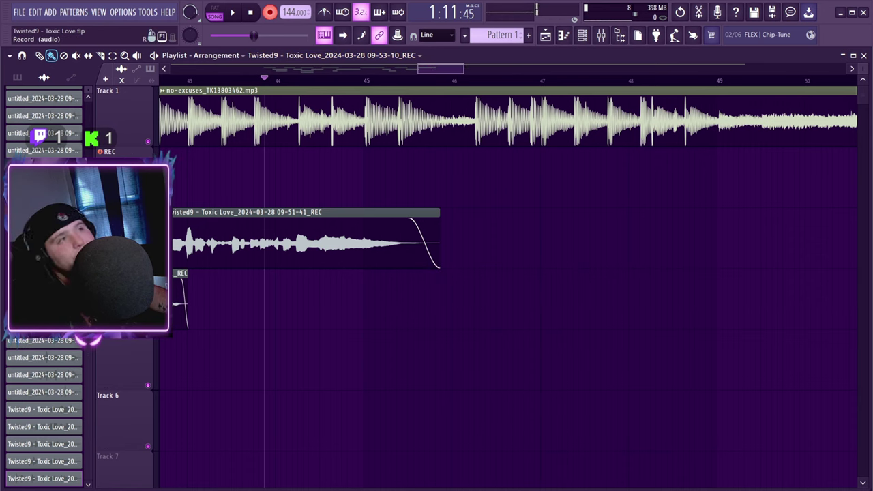
Step: Record the next line from just before bar 44, undo the first take and move the second one to Track 4
key(space)
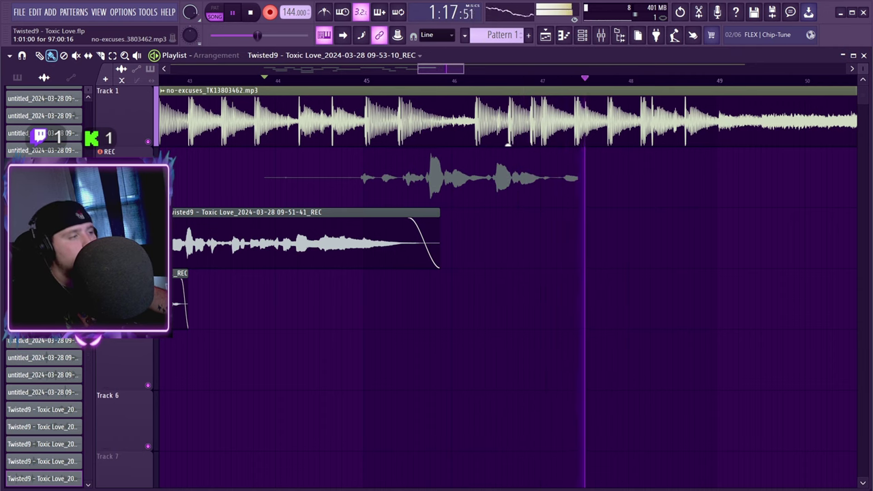
key(space)
key(ctrl+z)
key(space)
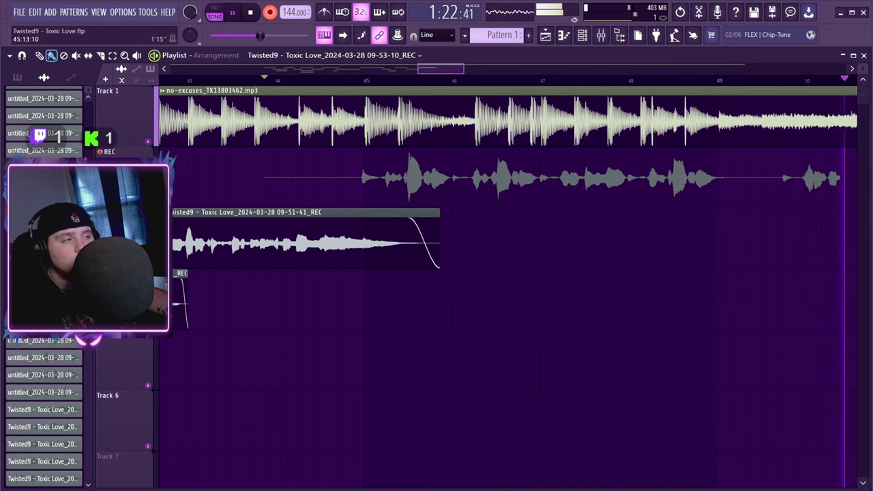
key(space)
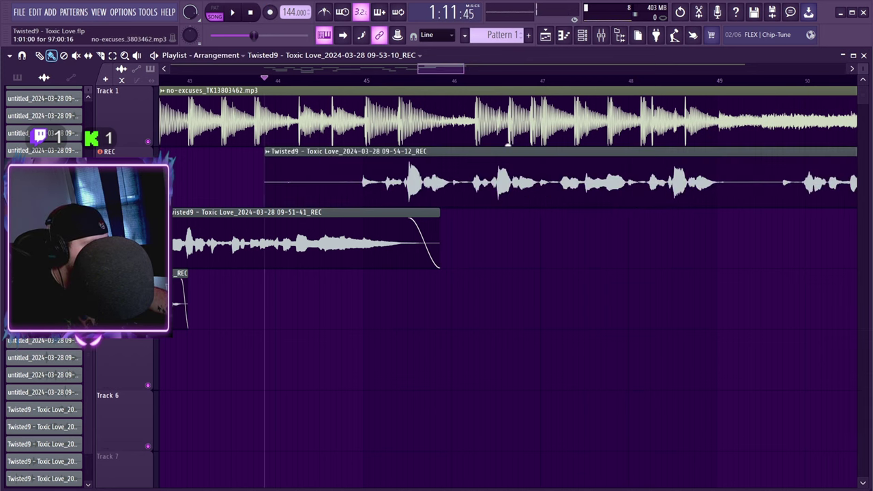
drag(566, 197, 561, 328)
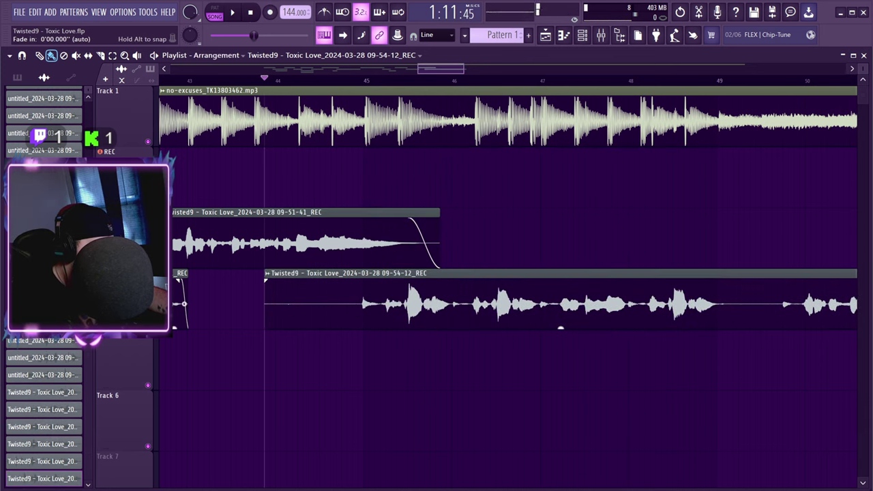
Step: Trim the start of the new Track 4 take to just after bar 45, listen to it and delete it
key(space)
drag(266, 288, 359, 288)
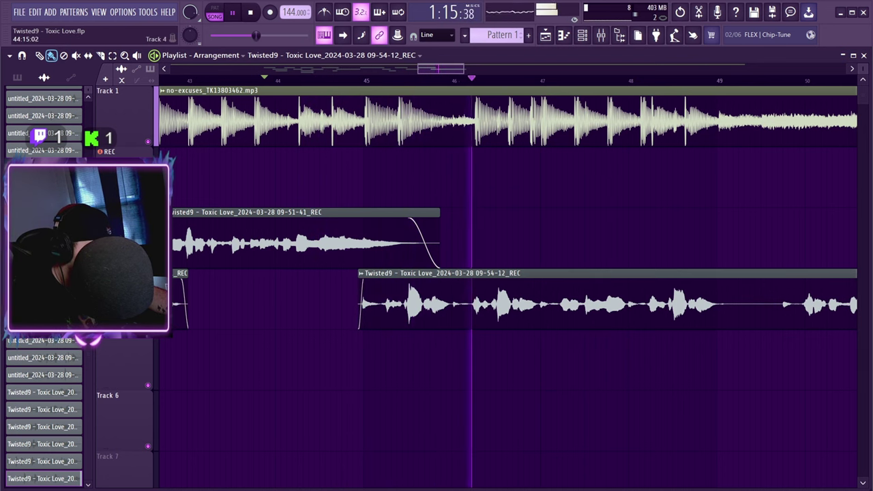
drag(360, 288, 376, 288)
key(space)
key(space)
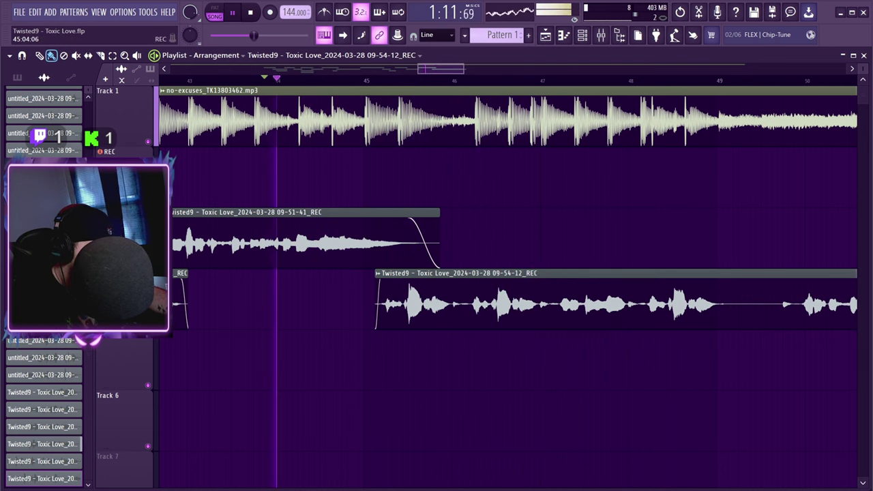
mouse_move(429, 69)
mouse_down()
mouse_move(439, 69)
mouse_move(427, 69)
mouse_up()
key(space)
right_click(426, 300)
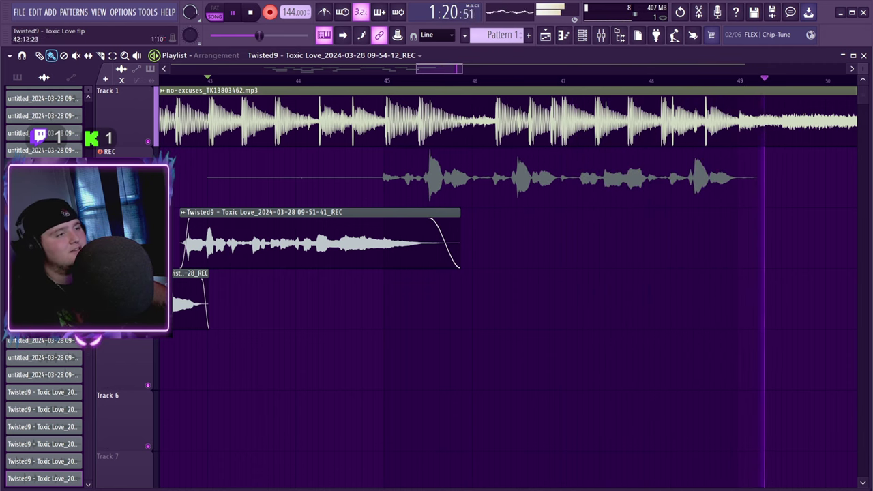
Step: Record the line from about bar 43, move the take to Track 4 and cut off its silent part before bar 45
key(space)
drag(209, 182, 208, 303)
key(space)
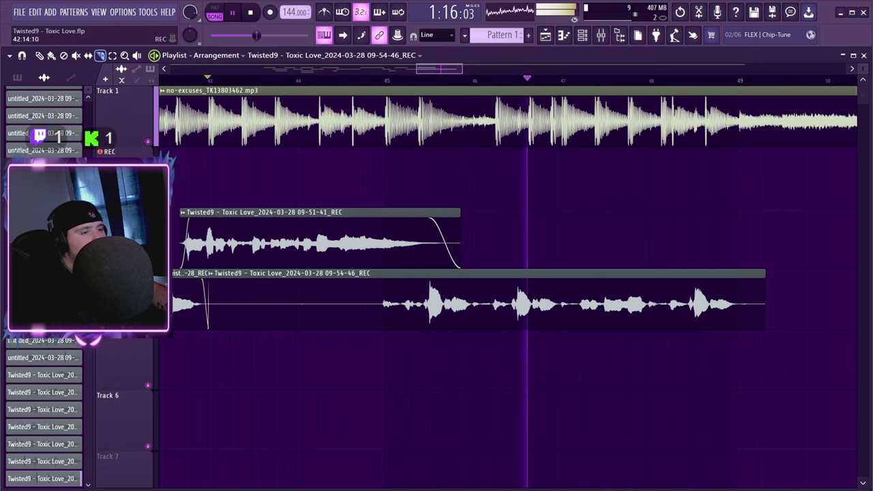
drag(379, 274, 379, 352)
click(52, 56)
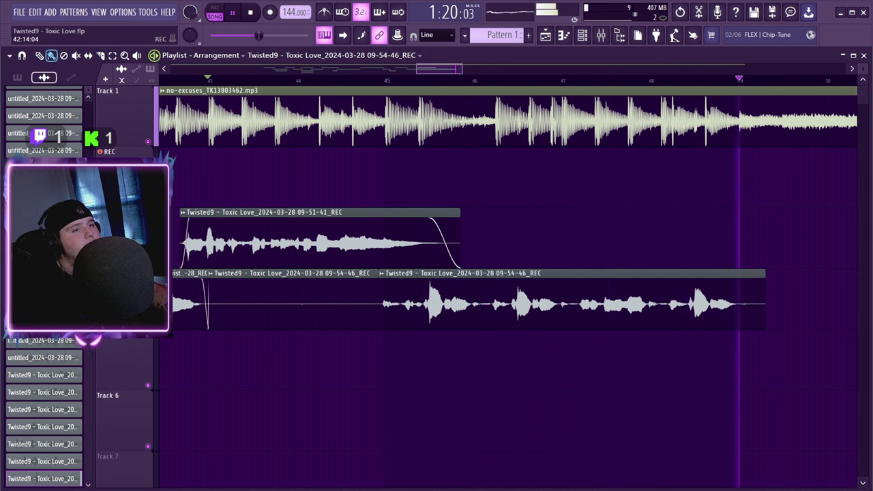
right_click(280, 303)
Step: Record a double of the line from 43:05 and place it on Track 5 with its gain at -4.3 dB
click(230, 80)
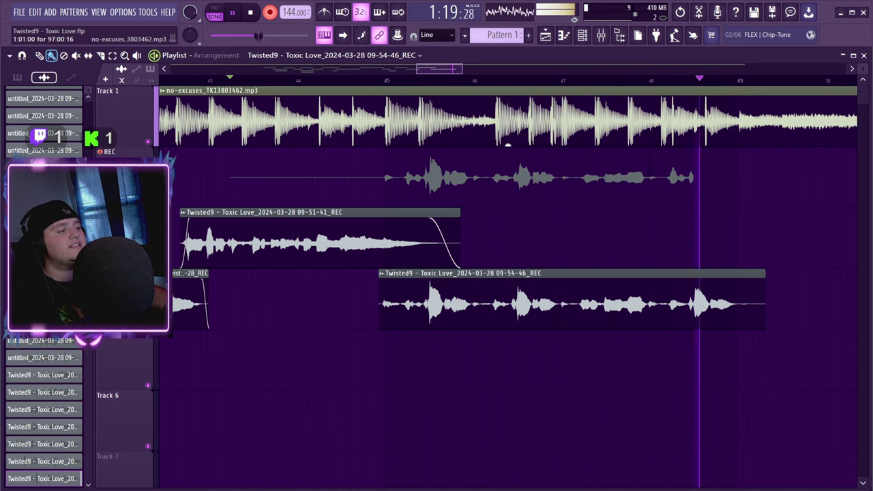
key(space)
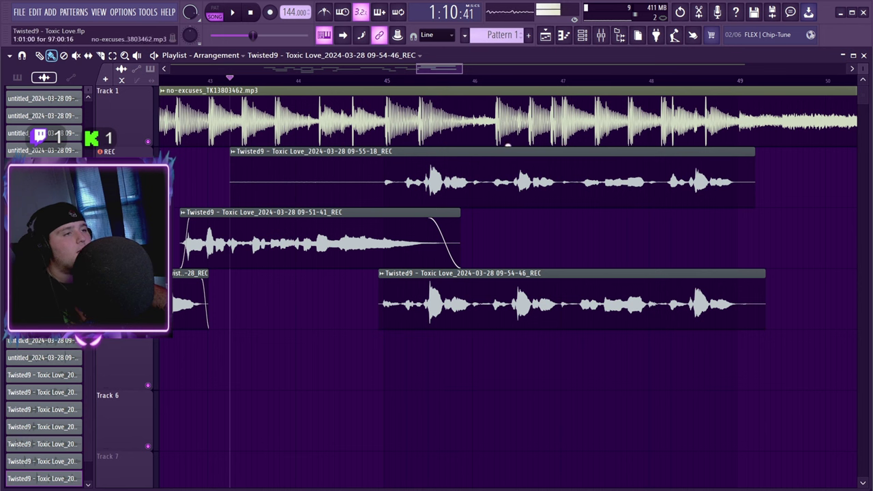
drag(508, 146, 508, 330)
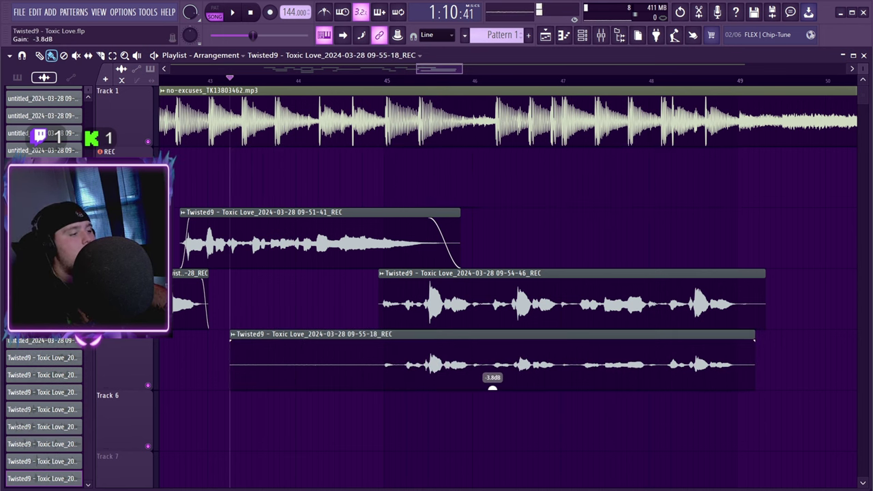
Step: Trim the start of the Track 5 take to 44:16 and give its end a short fade-out during playback
key(space)
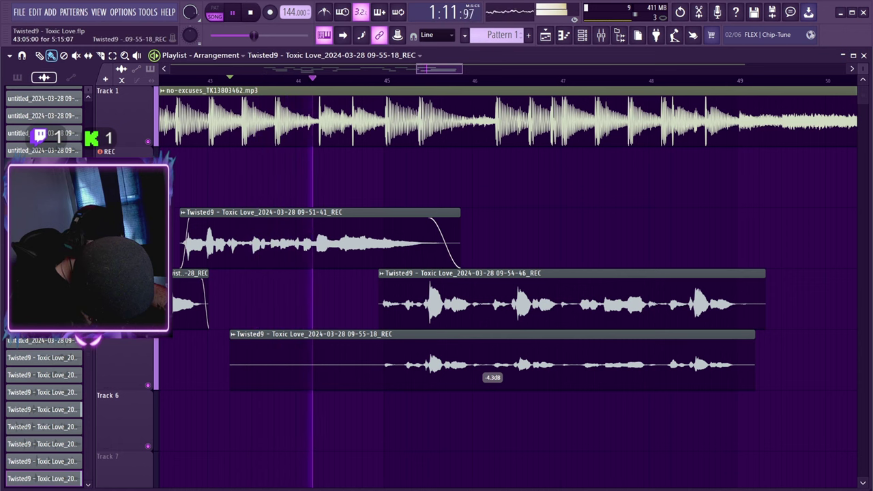
drag(231, 338, 378, 337)
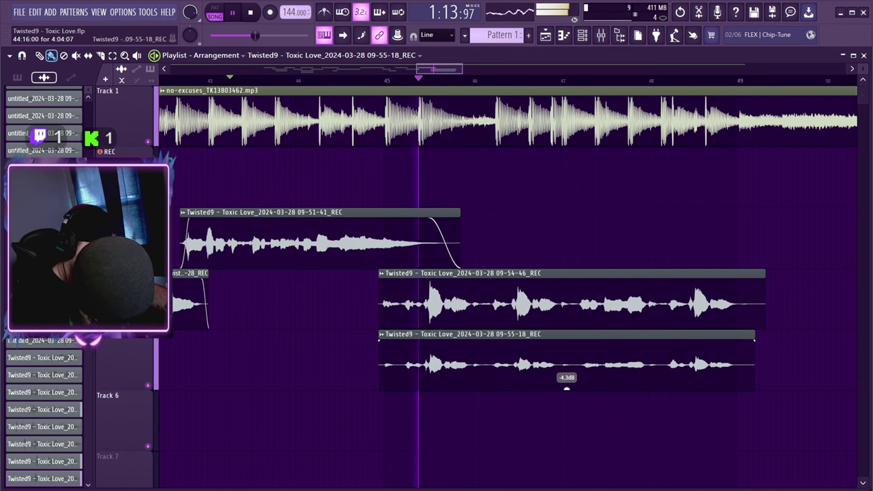
drag(754, 341, 748, 341)
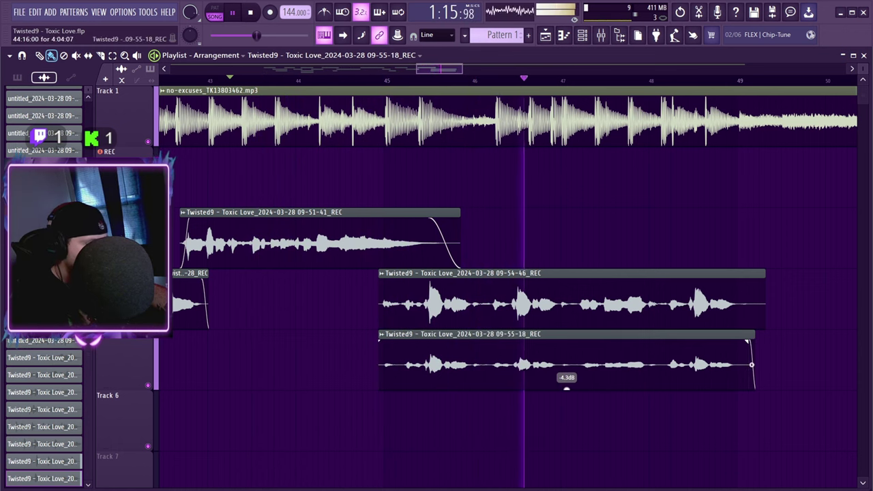
Step: Record another double of the line from 43:05 and undo the take
key(space)
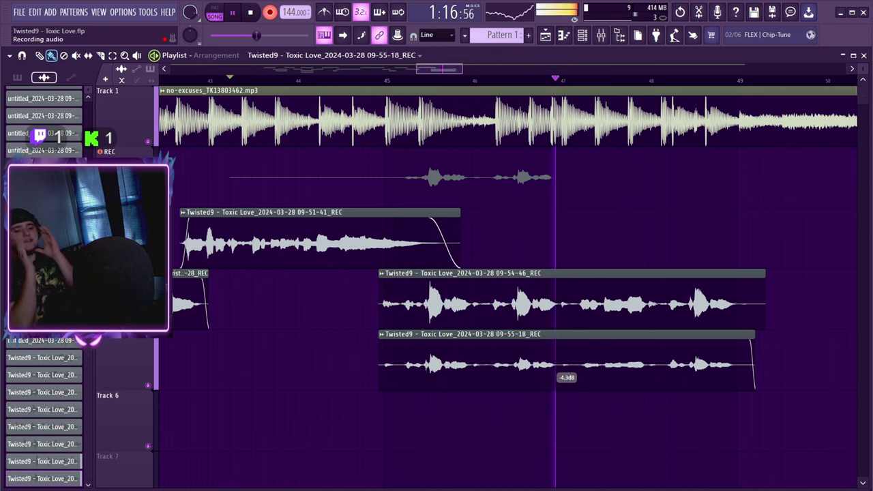
key(space)
key(ctrl+z)
Step: Record a double from 43:05 and place it on Track 6, trimmed to start at 45:02 with its gain at -7.0 dB
key(space)
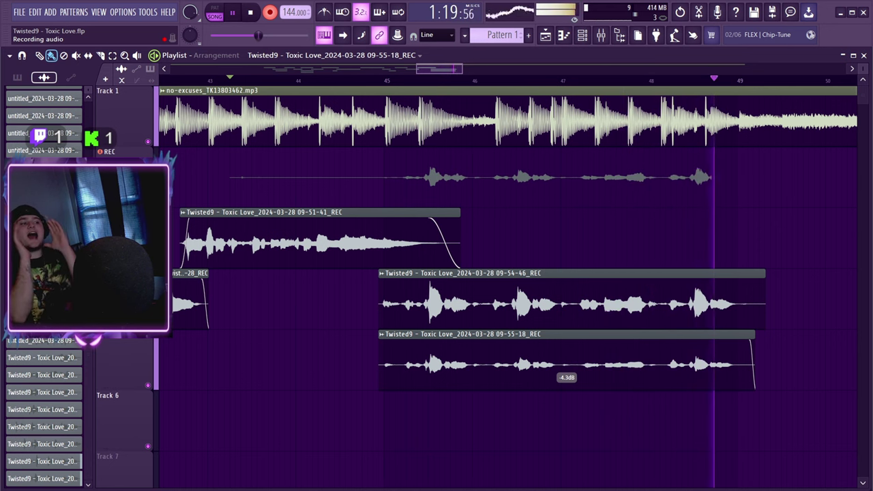
key(space)
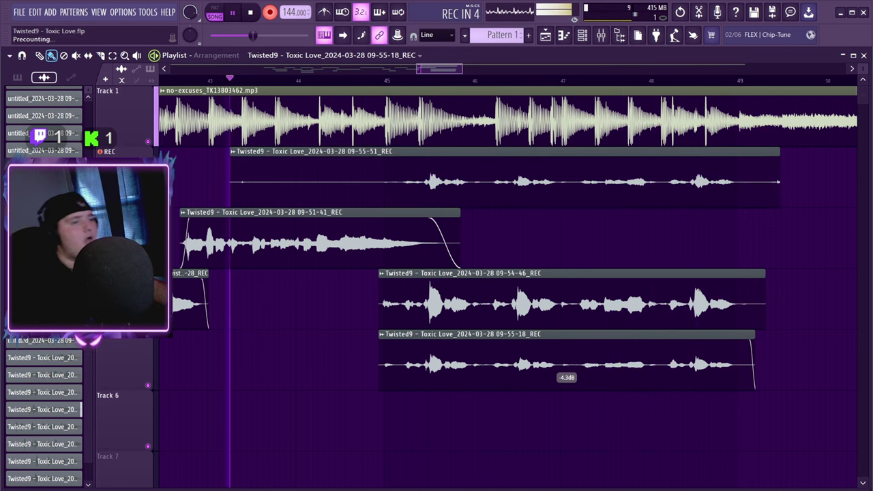
drag(505, 205, 504, 450)
drag(231, 423, 390, 423)
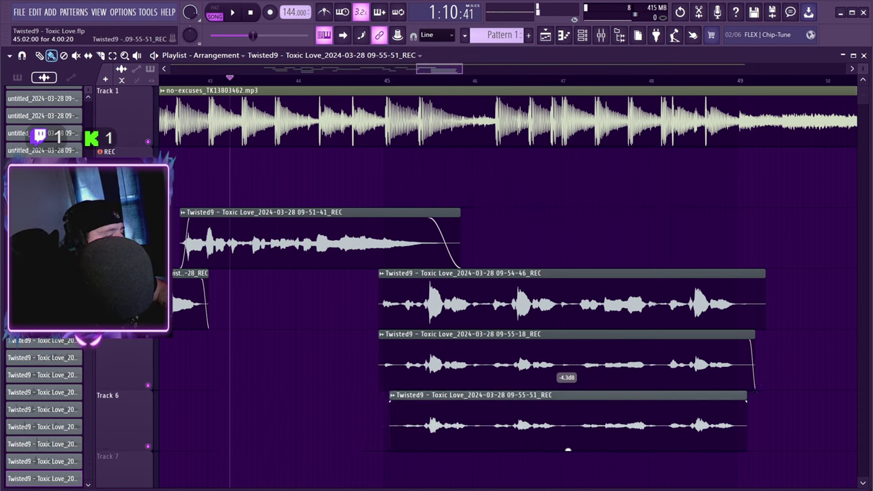
key(space)
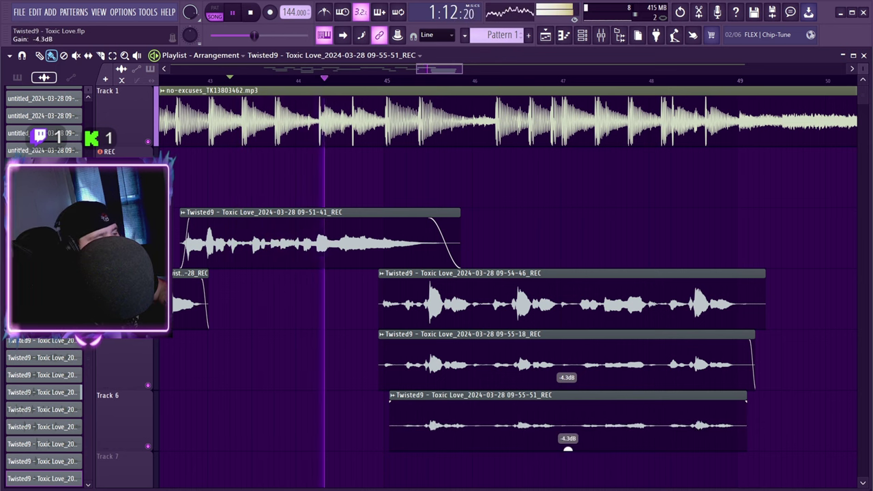
scroll(568, 449, down, 3)
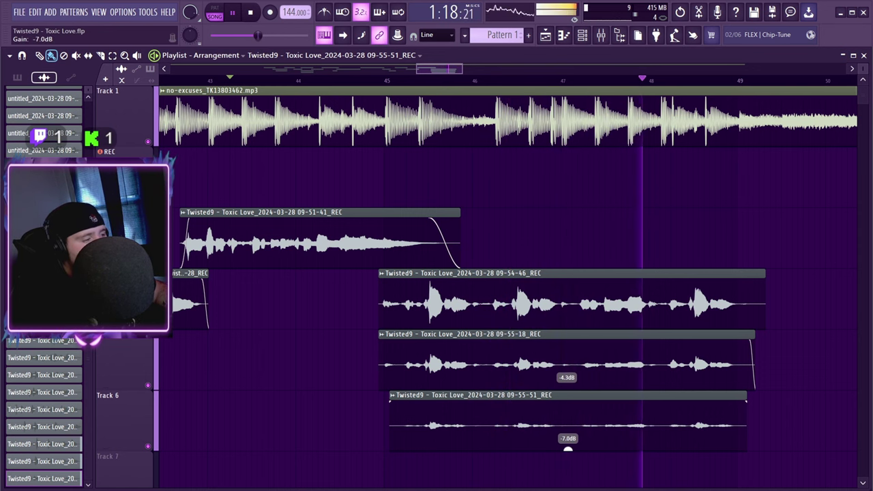
Step: Record a further double from 43:05, place it on Track 7 and trim its start to 45:02
key(space)
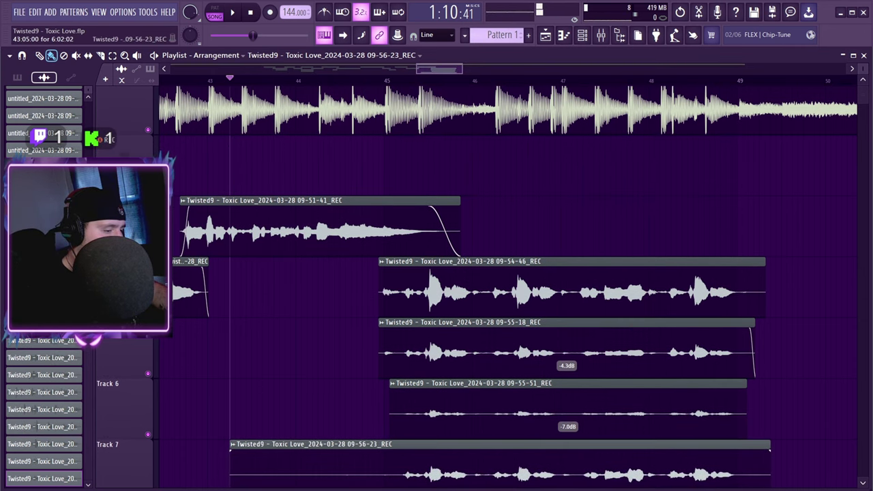
key(space)
mouse_move(231, 471)
mouse_down()
mouse_move(412, 471)
mouse_move(389, 471)
mouse_up()
key(space)
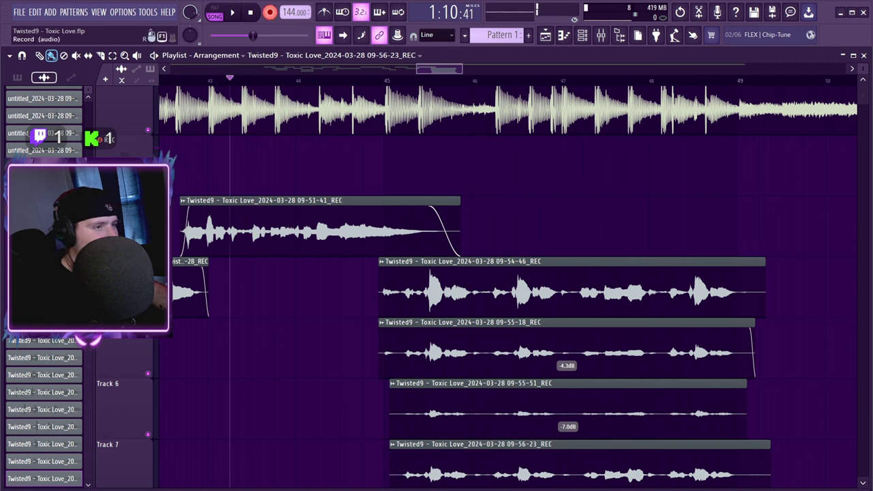
Step: Record one more double over the line from 43:05 and undo the take
key(space)
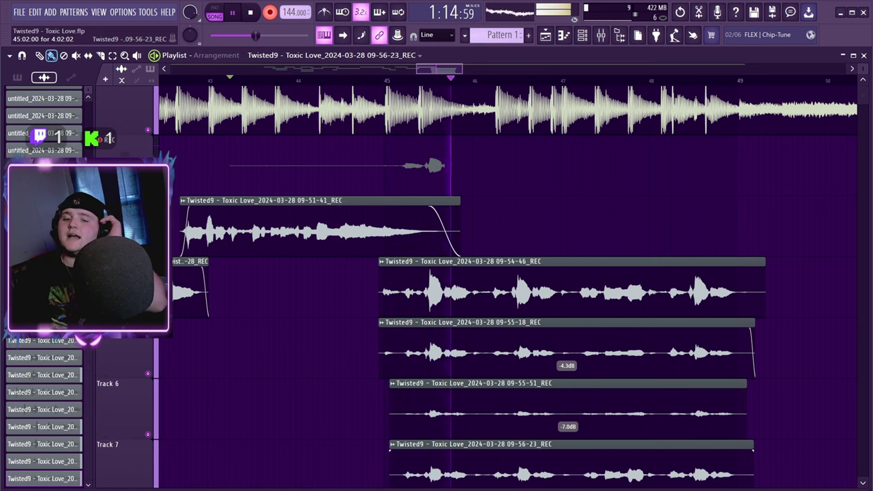
key(space)
key(ctrl+z)
Step: Record the double again from 43:05 and place it on Track 8 with its gain at -8.5 dB
key(space)
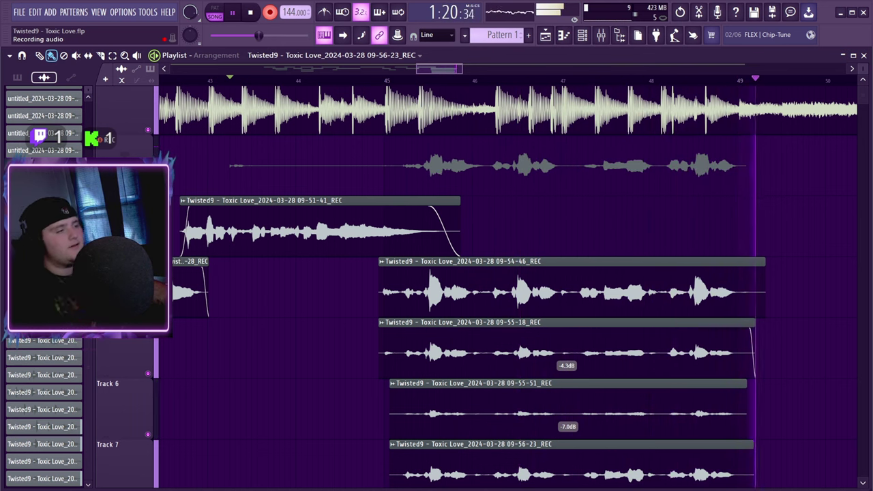
key(space)
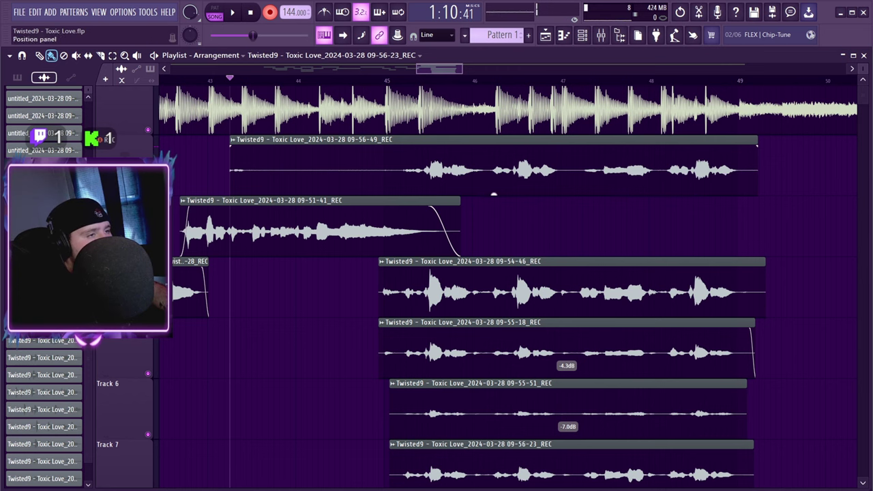
drag(494, 195, 494, 305)
Step: Lower the gain of the Track 7 take to -4.0 dB while playing back the stacked doubles
key(space)
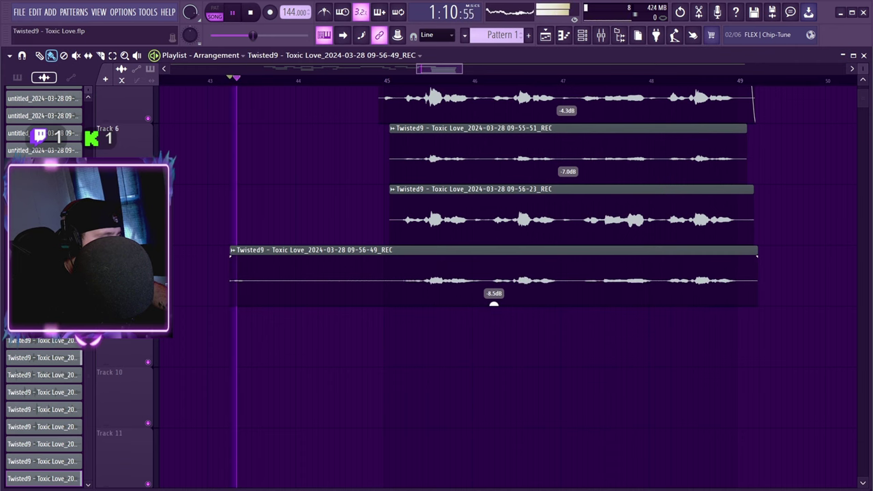
drag(572, 243, 572, 243)
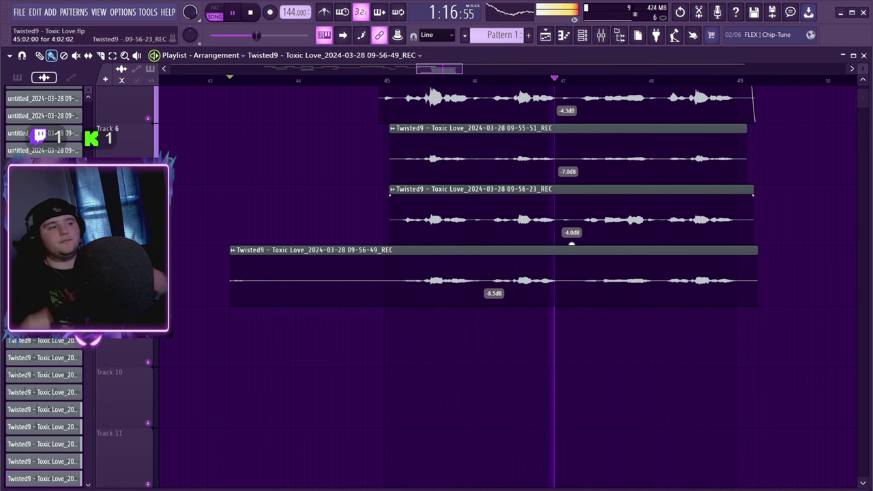
Step: Trim the silent start of the 09-56-49 vocal take to about bar 45
drag(231, 277, 385, 277)
scroll(572, 244, up, 4)
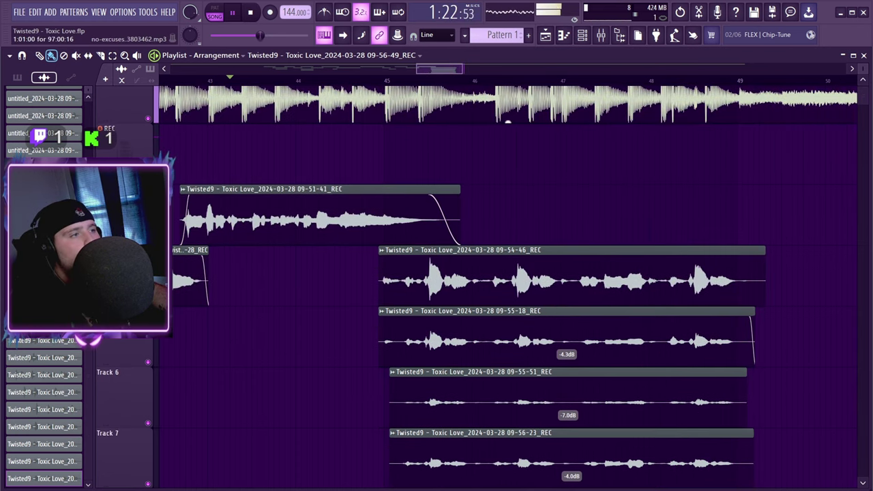
scroll(508, 145, up, 1)
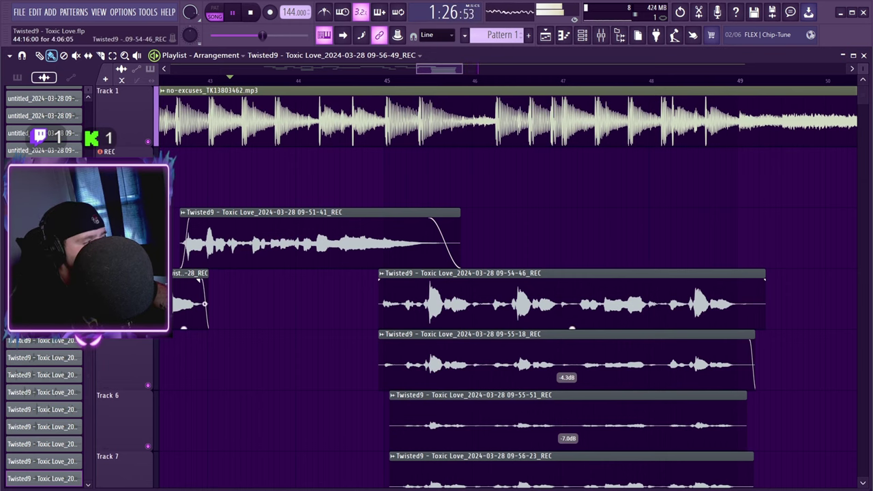
scroll(509, 273, left, 10)
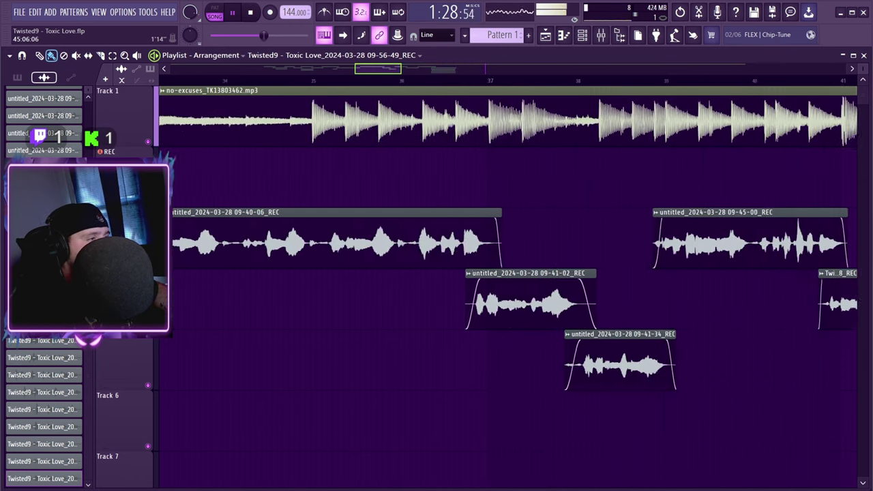
drag(418, 69, 394, 69)
key(space)
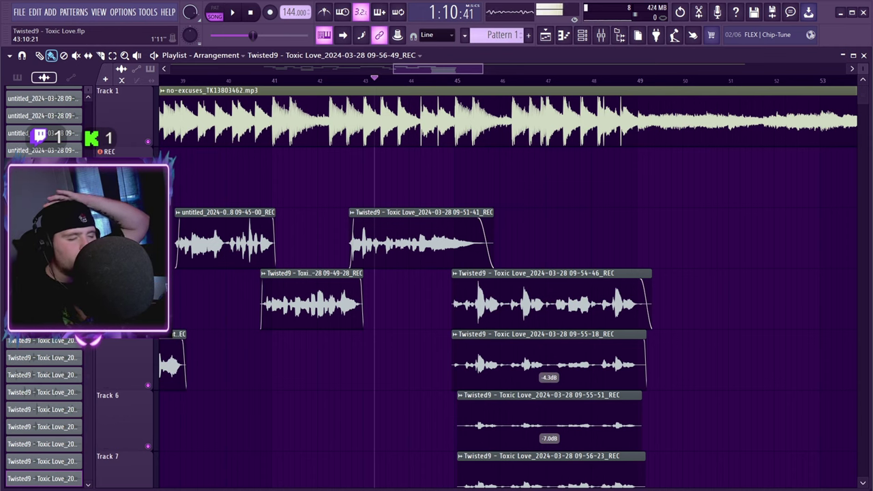
Step: Play the arrangement from about bar 34 through the stacked vocal takes at bar 45 to check them against the beat
drag(449, 68, 407, 69)
click(283, 119)
key(space)
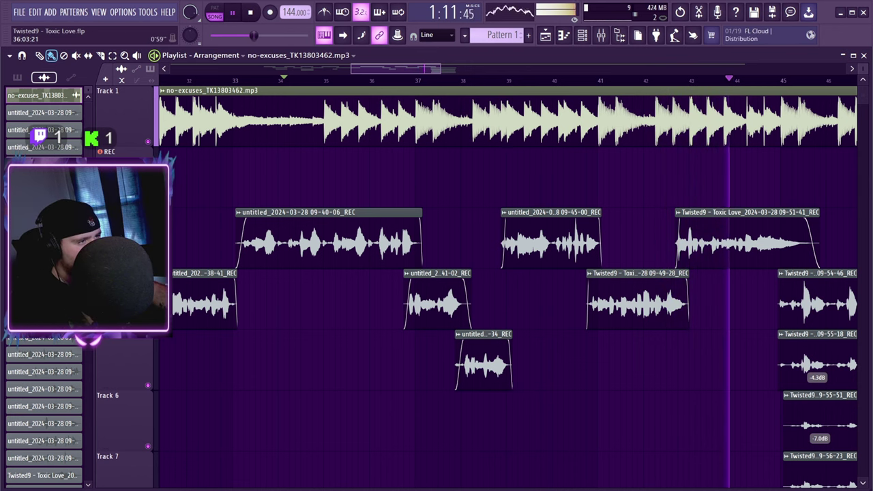
drag(352, 69, 443, 69)
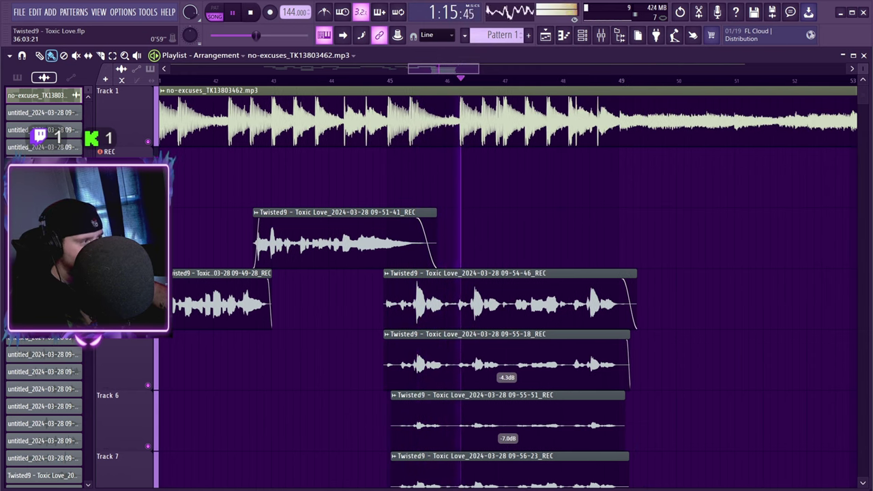
scroll(507, 266, down, 2)
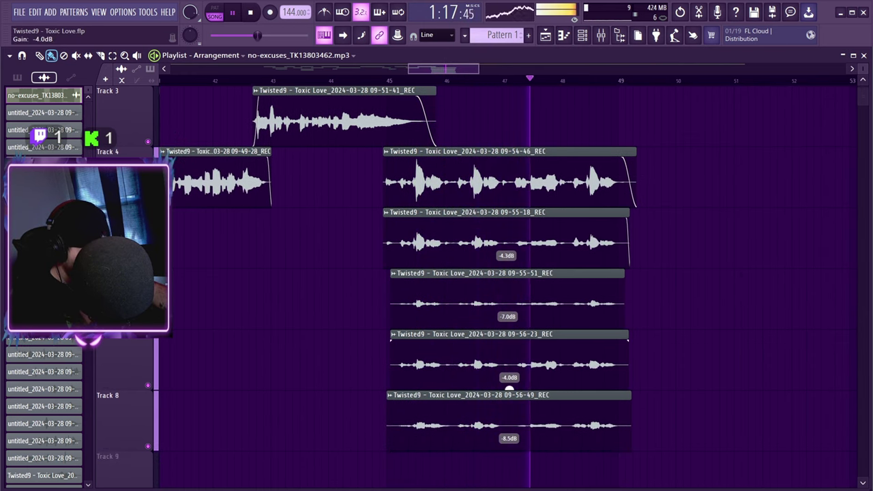
click(510, 454)
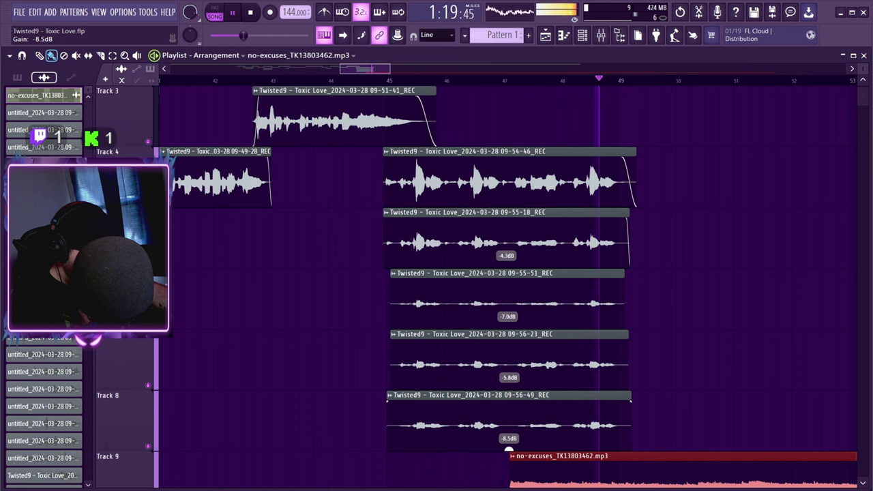
right_click(512, 462)
click(546, 477)
right_click(547, 475)
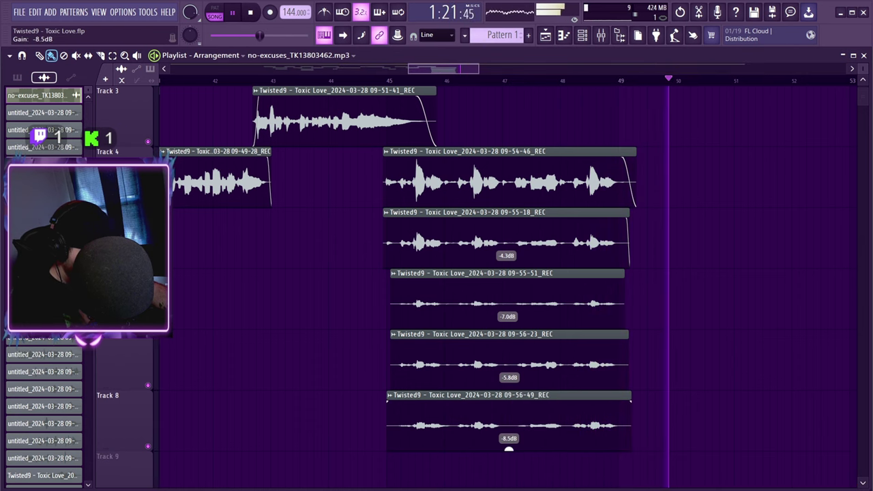
Step: Lower the stacked takes' clip gains to -8.0 dB (09-55-18), -7.5 dB (09-55-51), -7.3 dB (09-56-23) and -11.3 dB (09-56-49)
drag(509, 449, 509, 459)
drag(507, 267, 507, 272)
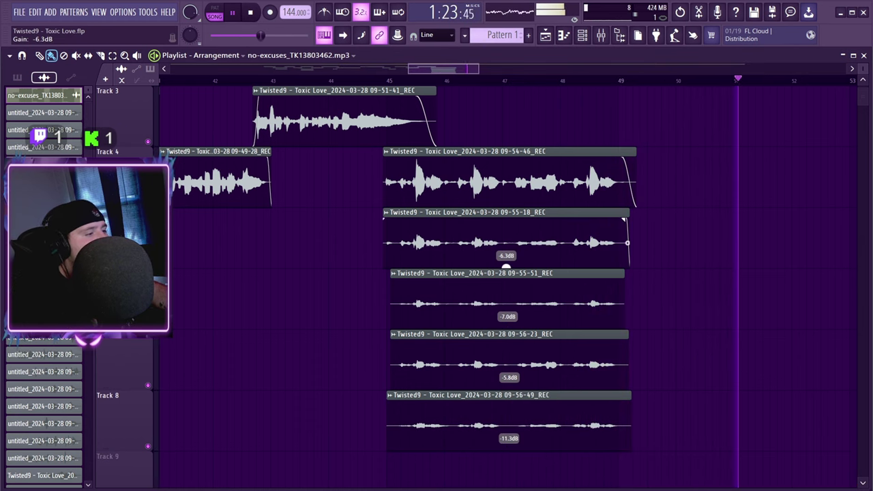
click(387, 80)
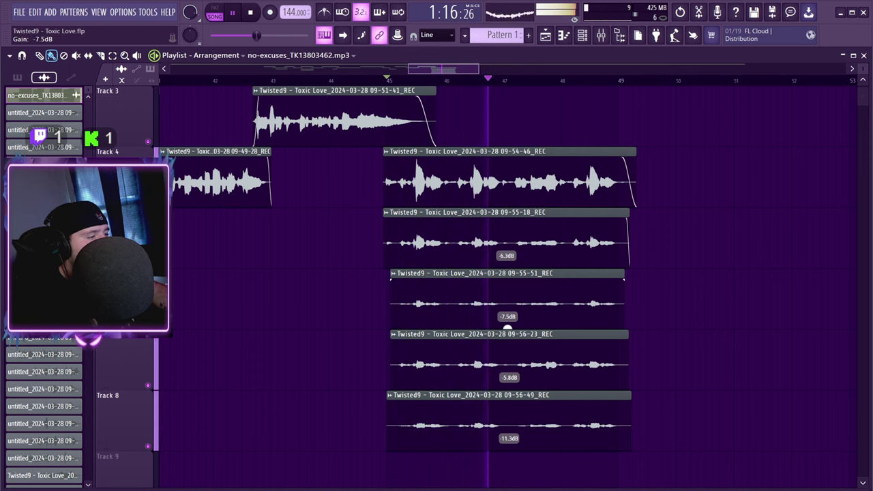
drag(506, 266, 506, 272)
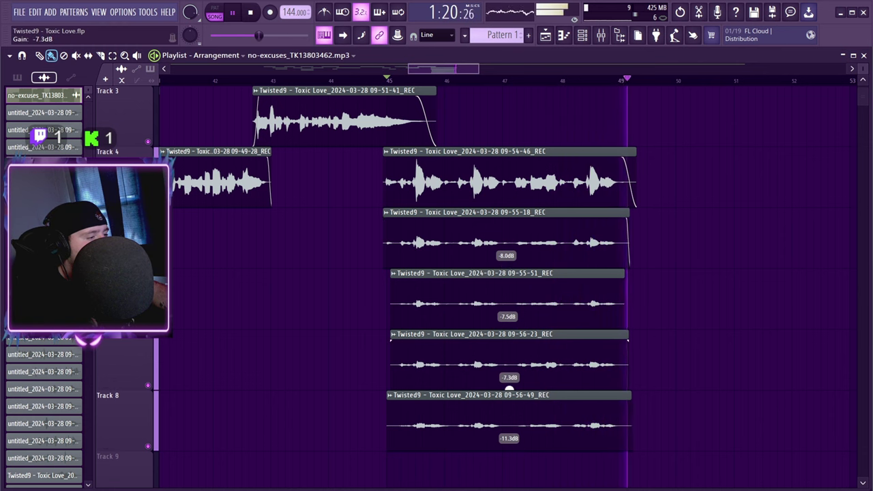
Step: Check the channel settings of the 09-55-18 and 09-56-23 vocal takes
scroll(510, 390, up, 2)
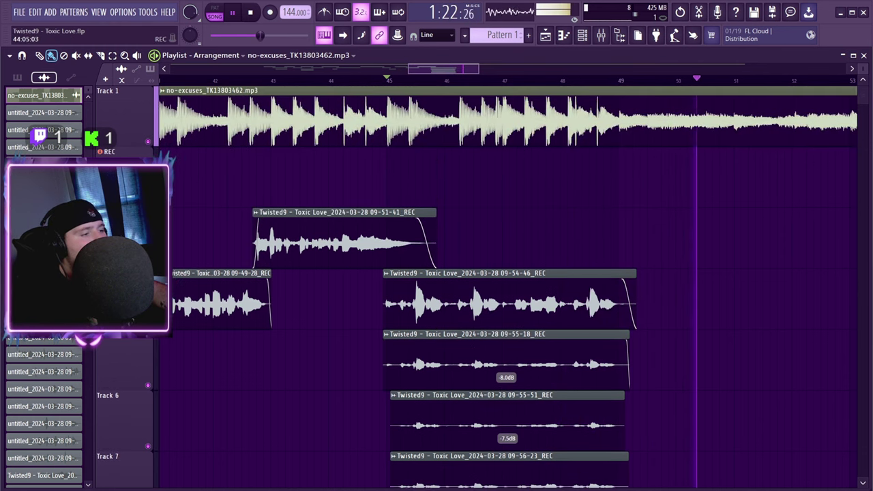
double_click(506, 386)
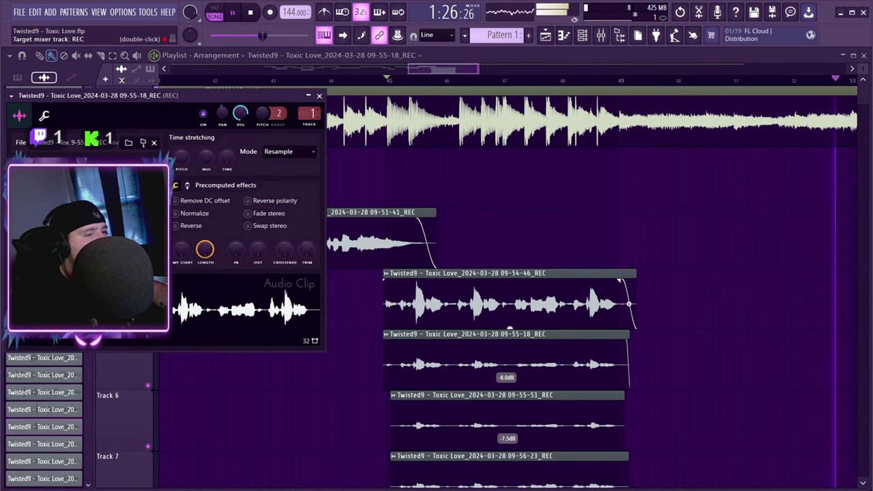
key(Escape)
scroll(509, 328, down, 4)
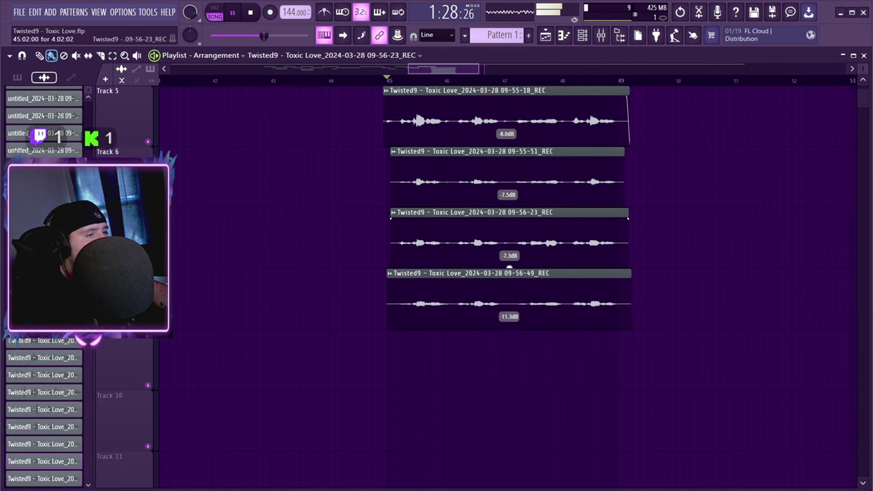
double_click(510, 266)
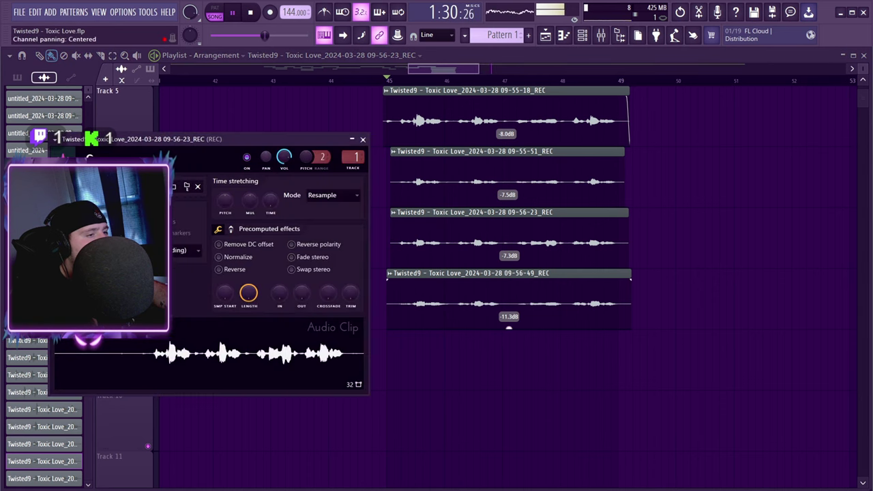
key(Escape)
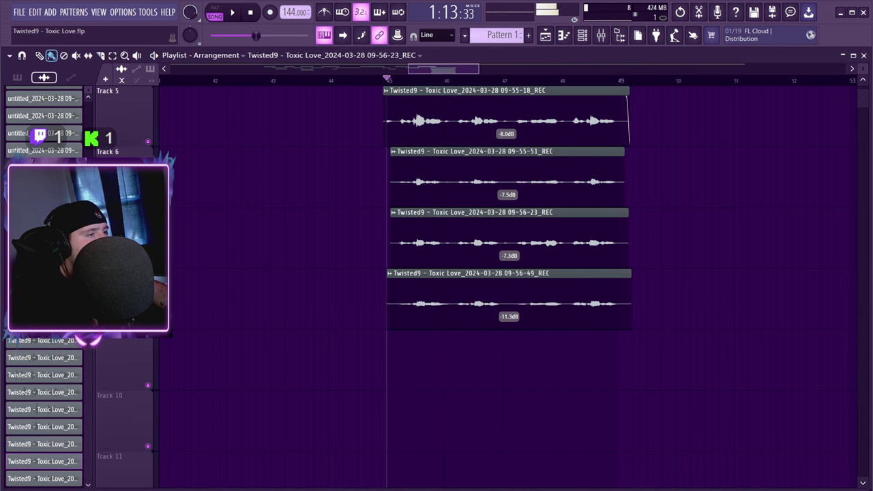
Step: Play back the stacked vocals from bar 45 and the empty beat section following bar 49
scroll(509, 328, up, 3)
scroll(344, 267, up, 2)
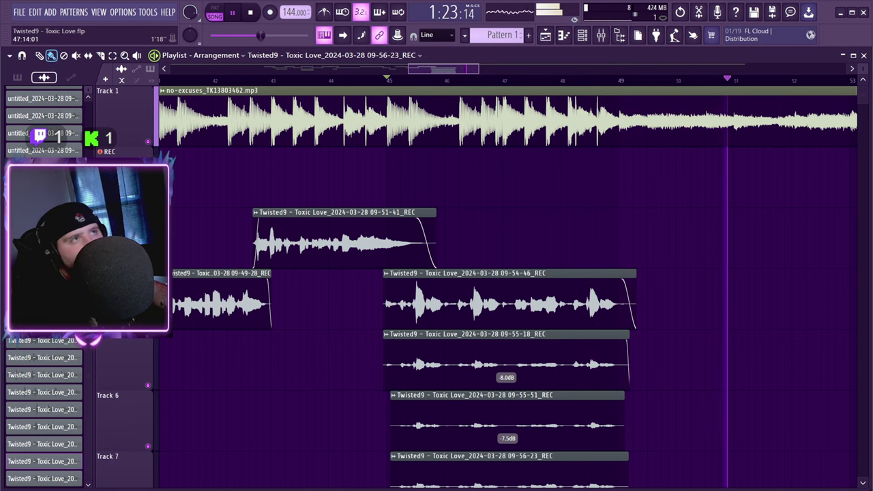
key(space)
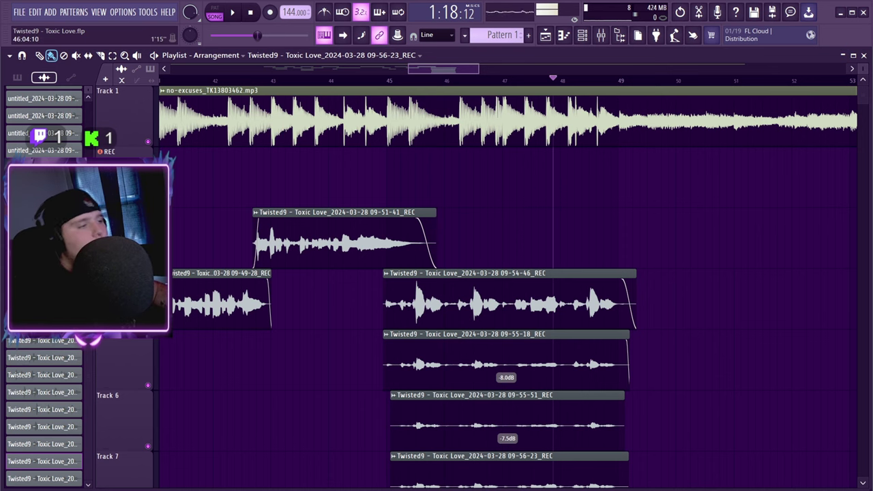
drag(452, 69, 480, 69)
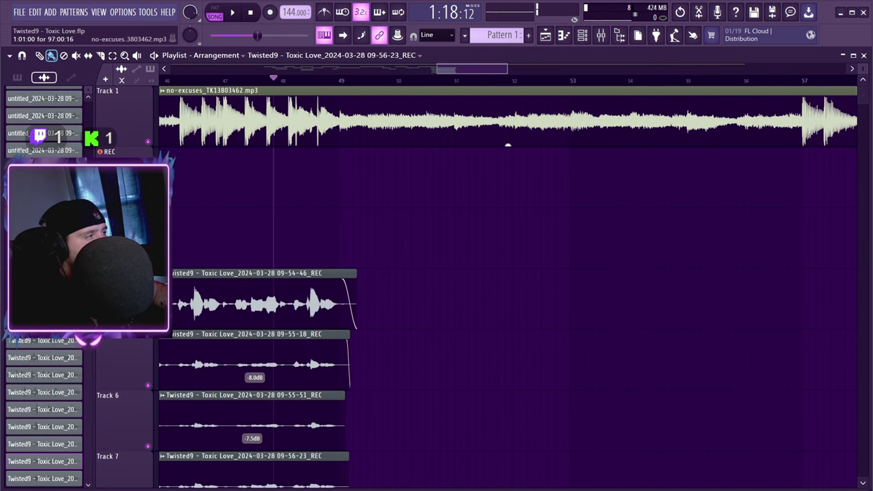
key(space)
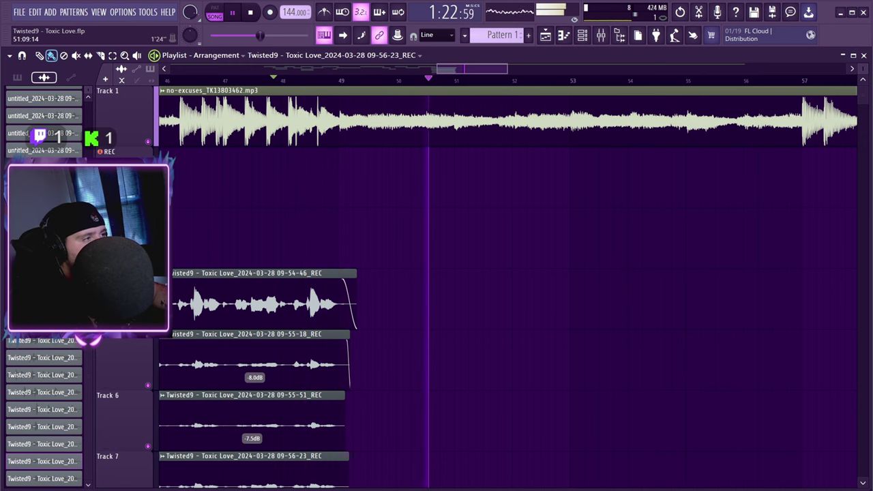
Step: Enable recording from about bar 47.5 and try a first vocal take on the REC track, undoing the recorded clip
click(259, 80)
key(r)
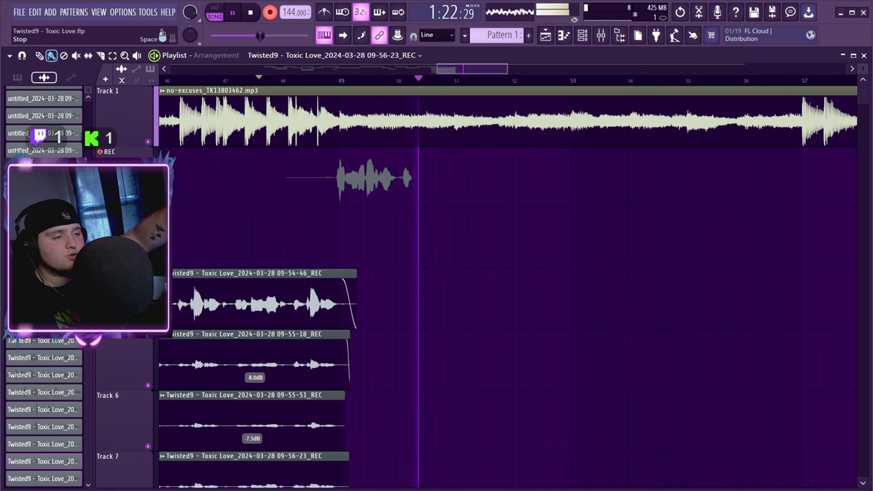
key(space)
key(ctrl+z)
Step: Retry the next vocal line on the REC track from the same start point, undoing each recorded take
key(space)
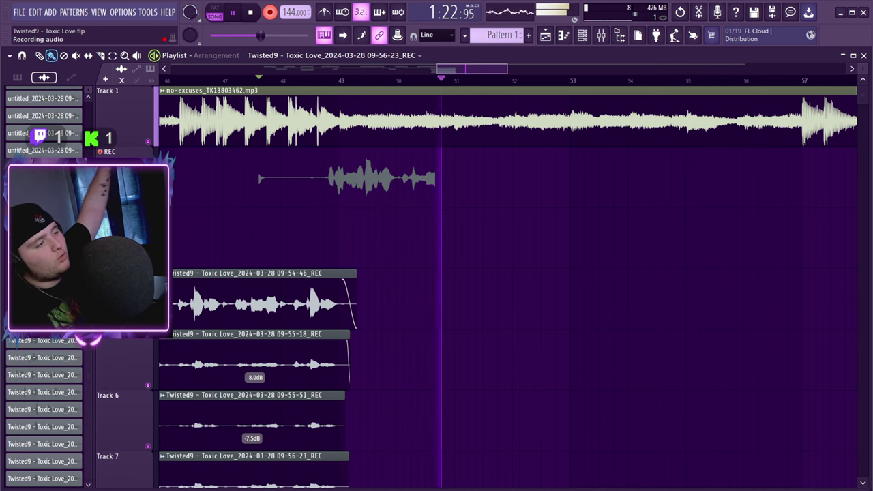
key(space)
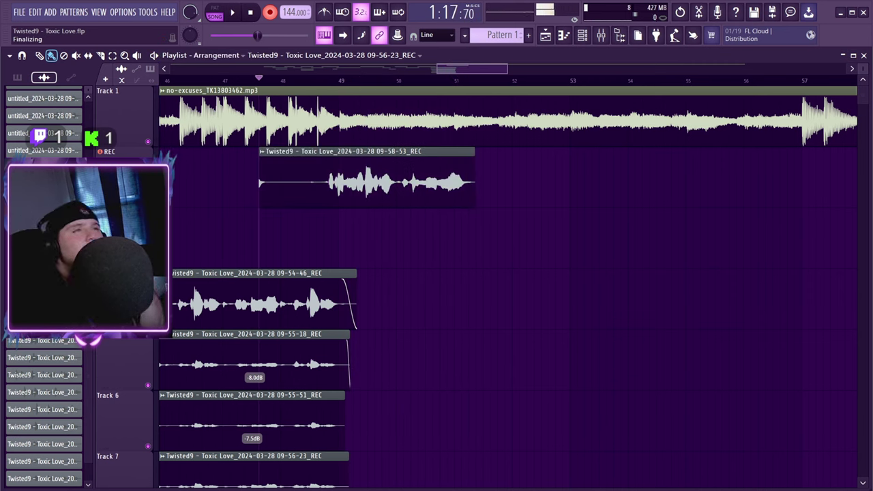
key(ctrl+z)
key(space)
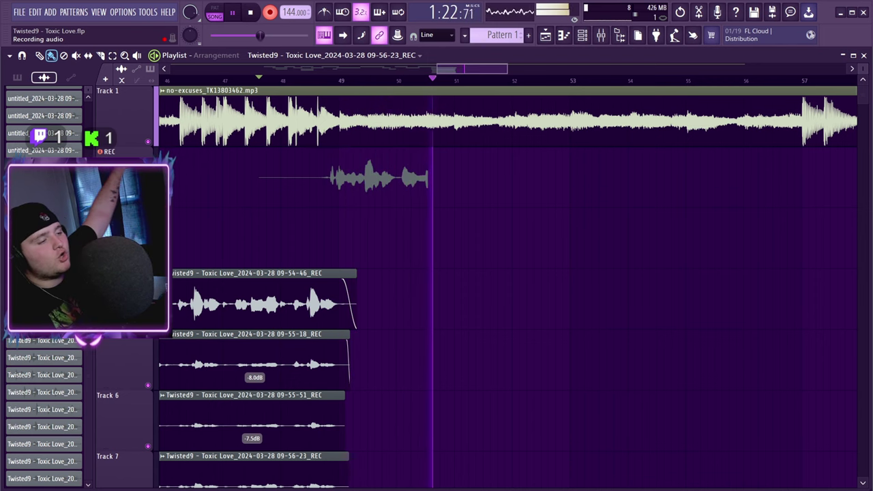
key(space)
key(ctrl+z)
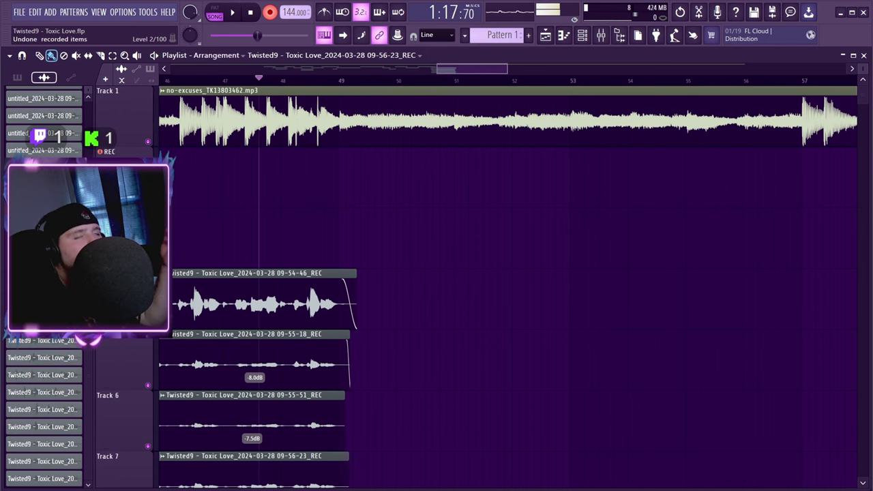
key(space)
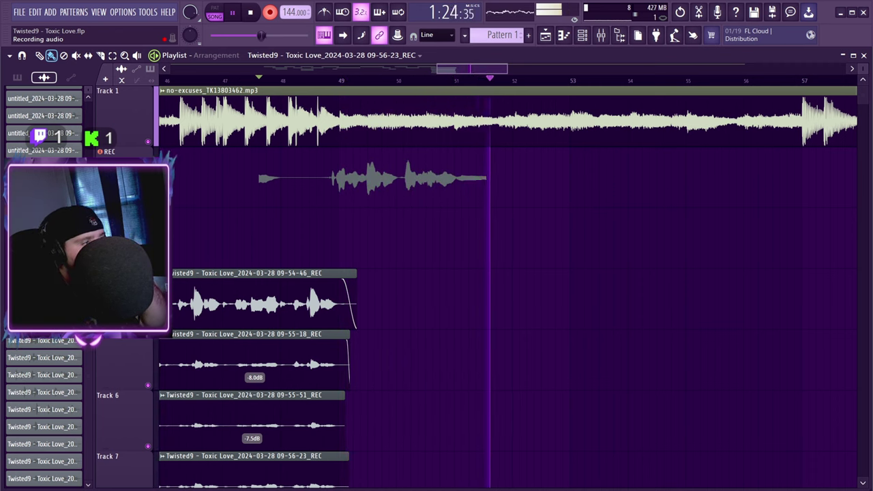
key(space)
key(ctrl+z)
key(space)
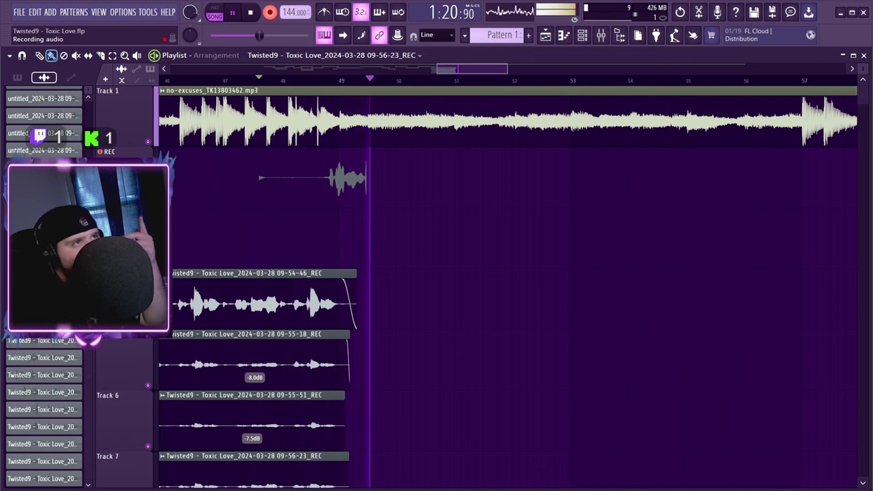
key(space)
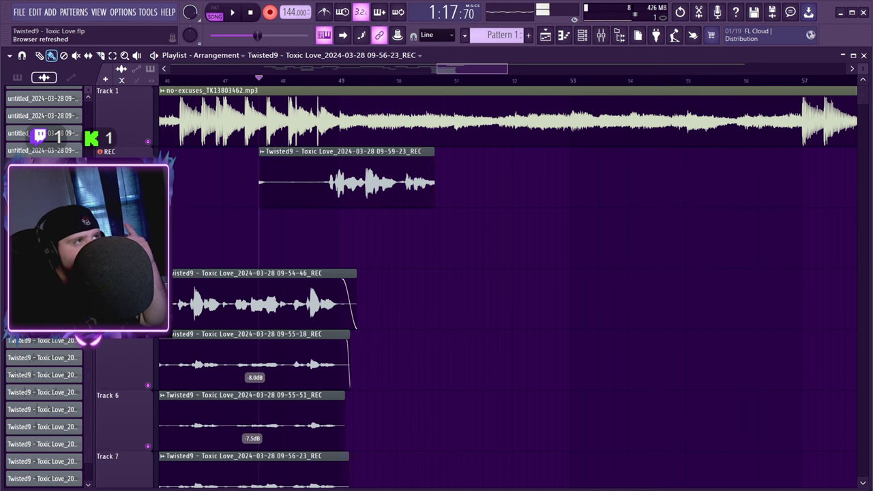
key(ctrl+z)
key(space)
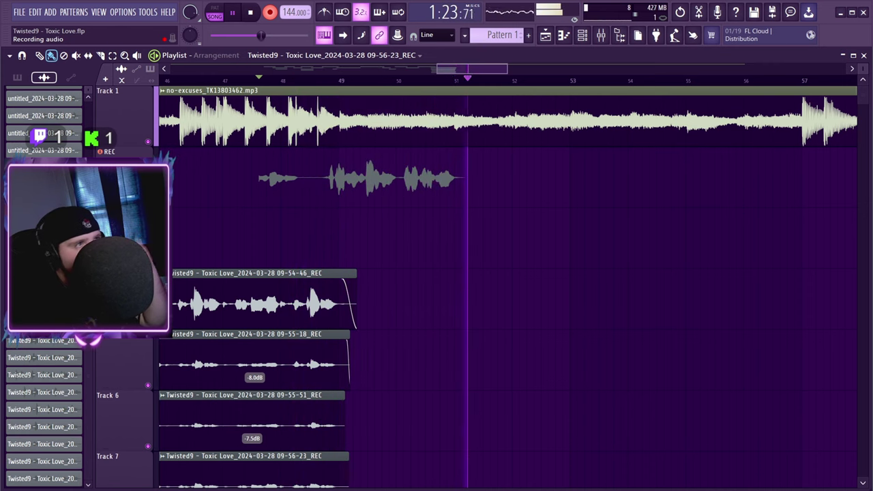
key(space)
key(ctrl+z)
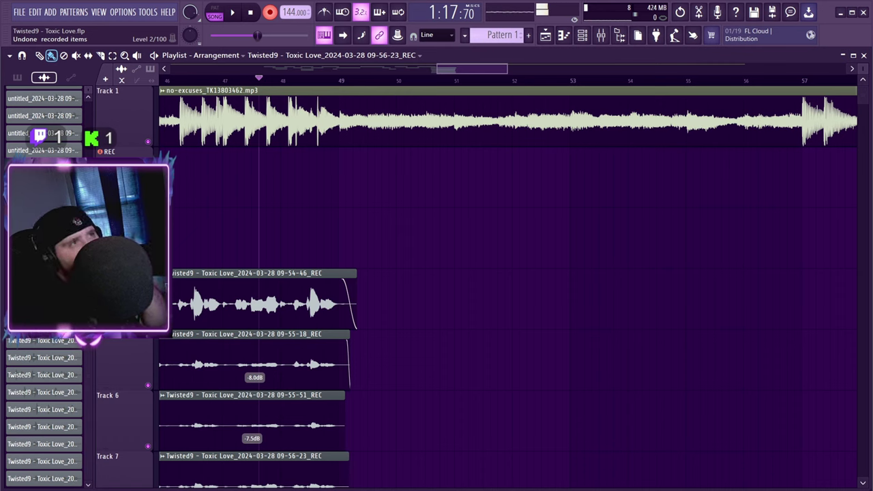
key(space)
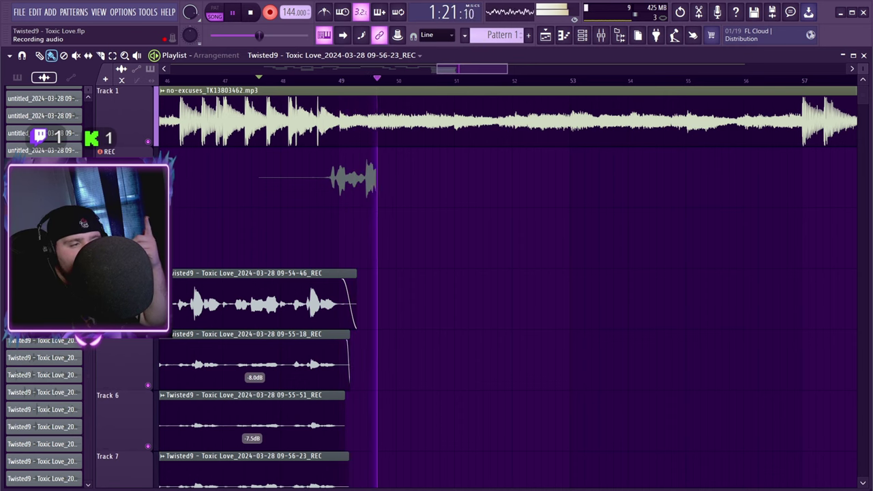
key(space)
key(ctrl+z)
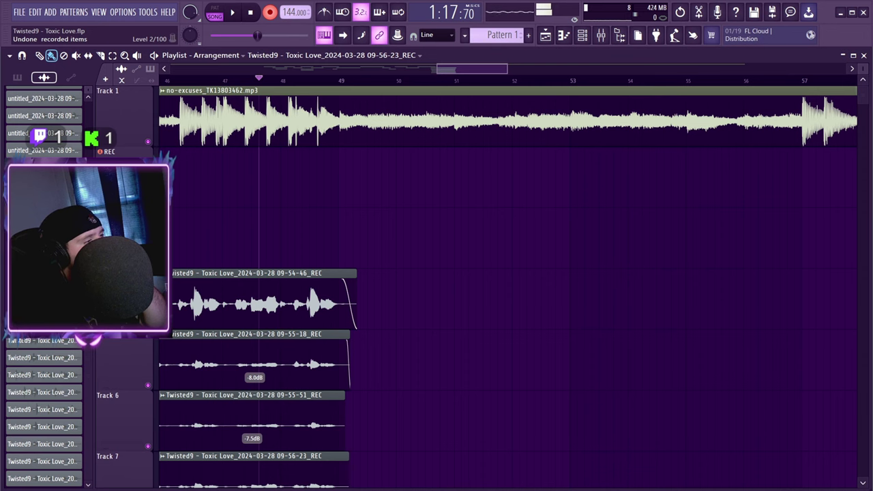
key(space)
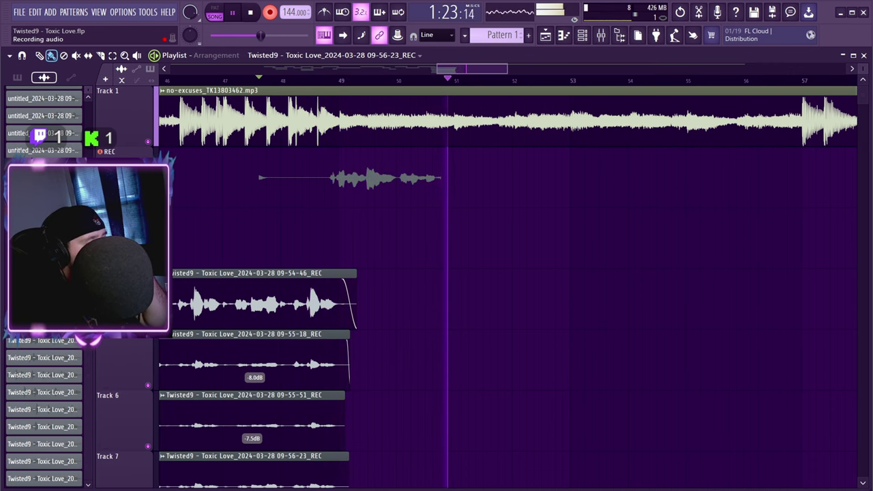
key(space)
key(ctrl+z)
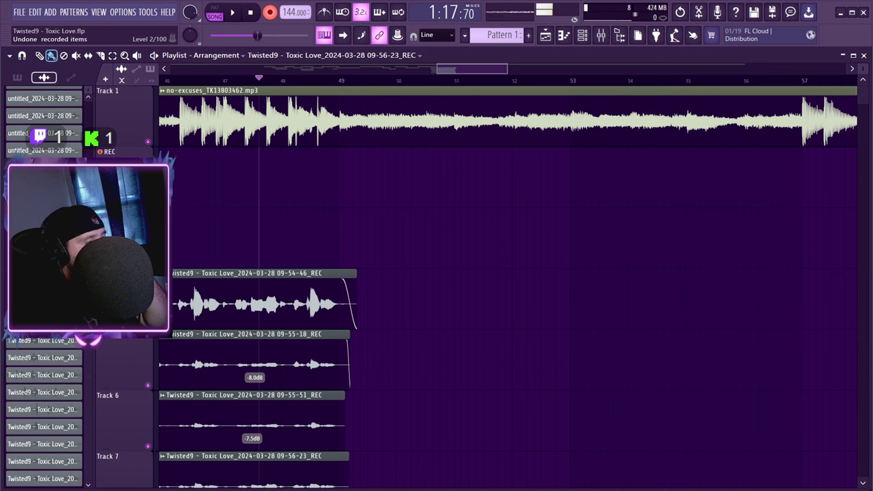
Step: Try several more takes of the vocal line from about bar 47.5 on the REC track, undoing each recorded clip
key(space)
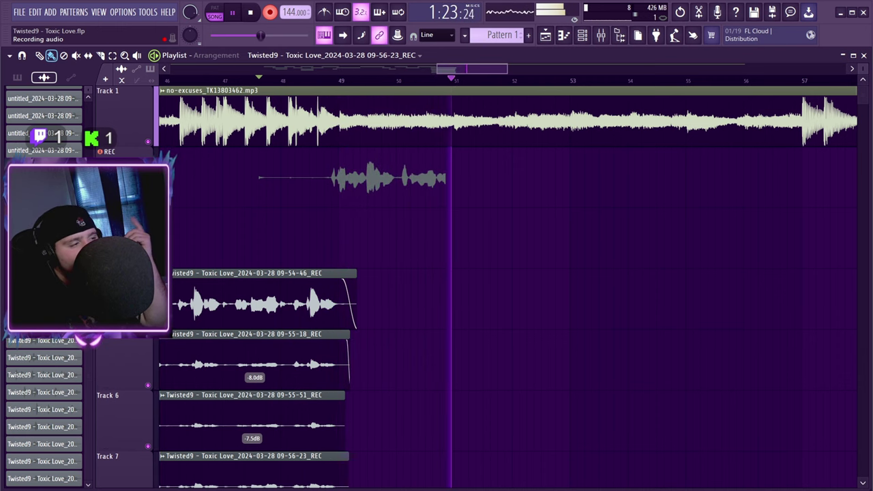
key(space)
key(ctrl+z)
key(space)
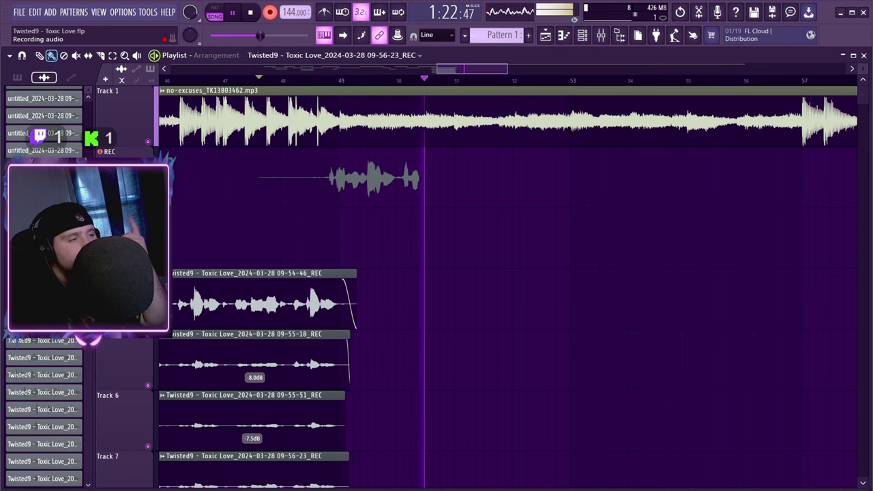
key(space)
key(ctrl+z)
key(space)
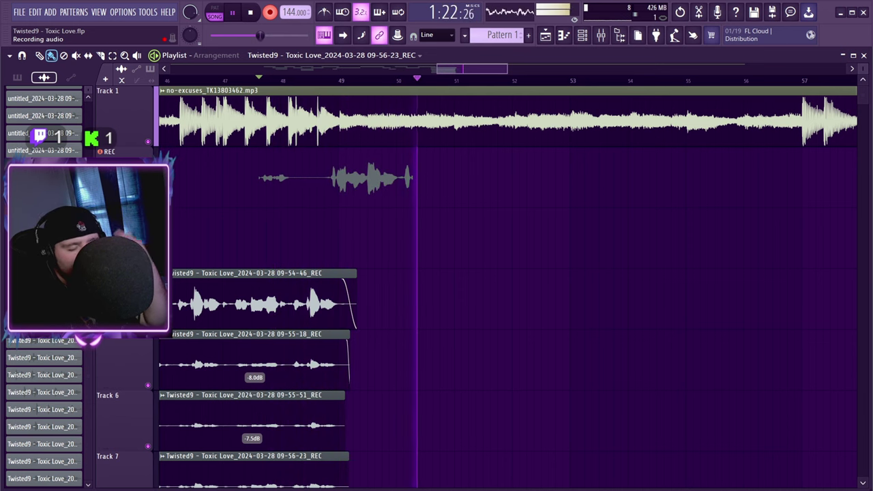
key(space)
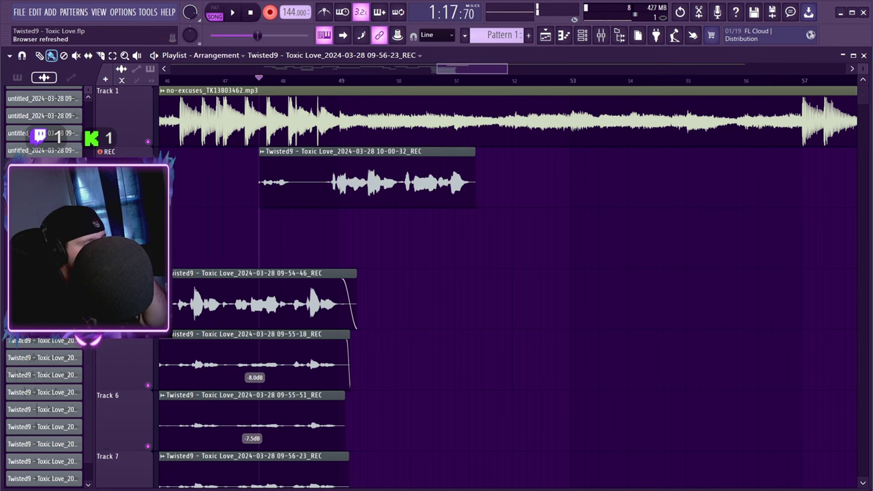
key(ctrl+z)
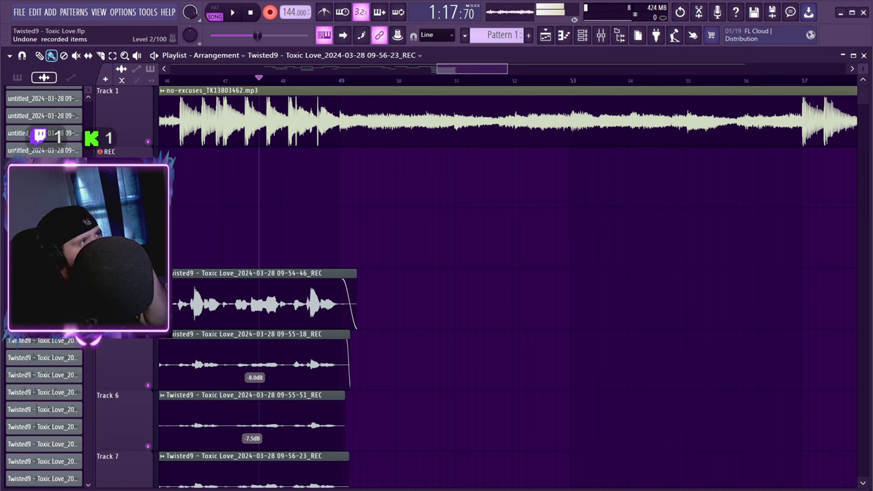
key(space)
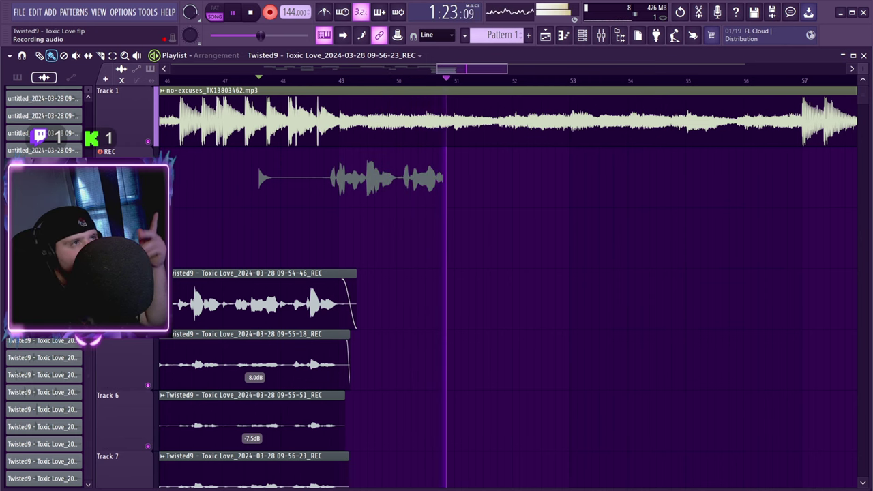
key(space)
key(ctrl+z)
Step: Record the vocal line from about bar 47.5, then place the take one track below REC with trimmed, faded ends and play it back
key(space)
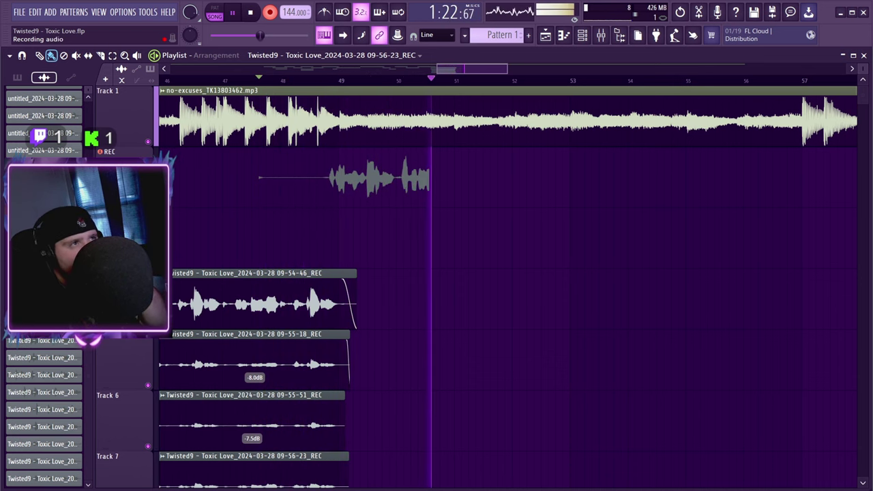
key(space)
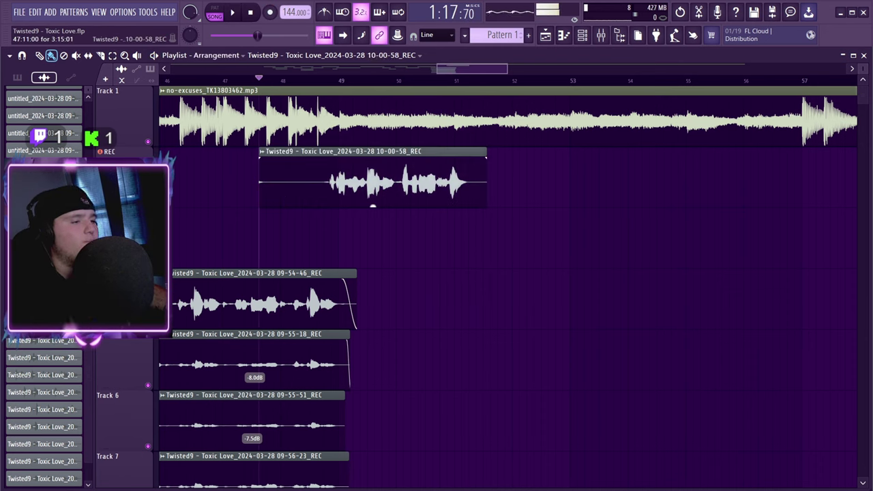
drag(373, 205, 372, 266)
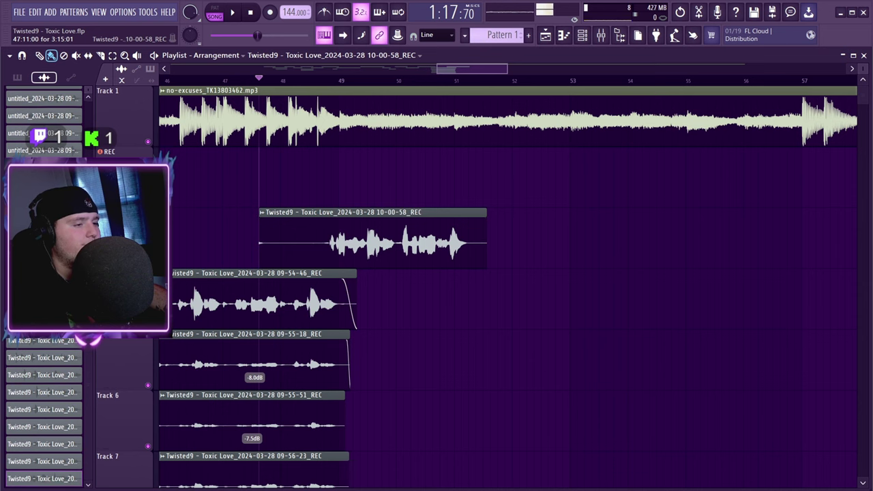
key(space)
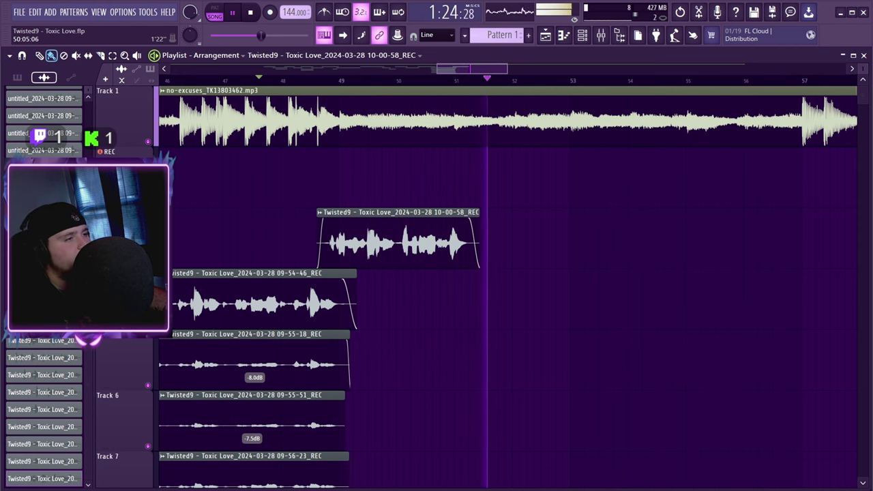
Step: Enable recording from about bar 49.5 and try a take of the following vocal line on the REC track, undoing the recorded clip
click(377, 79)
key(space)
click(270, 13)
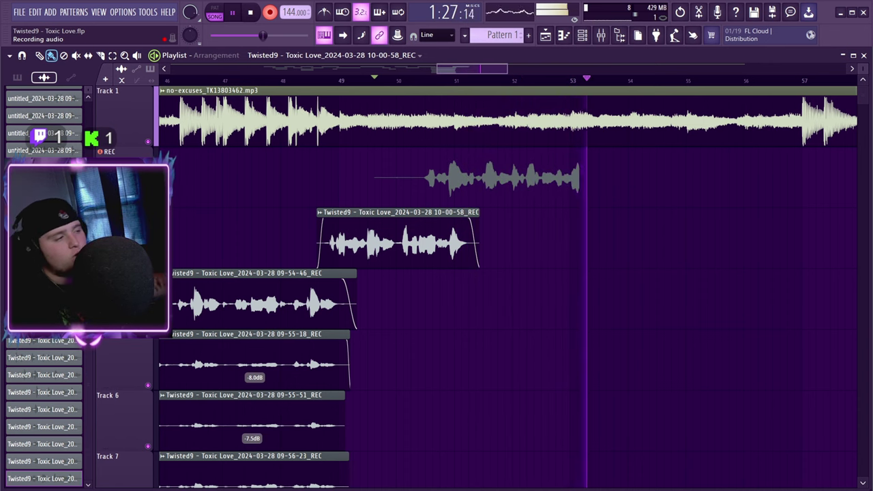
key(space)
key(ctrl+z)
Step: Retry the vocal line from about bar 49.5 on the REC track, undoing each recorded take
key(space)
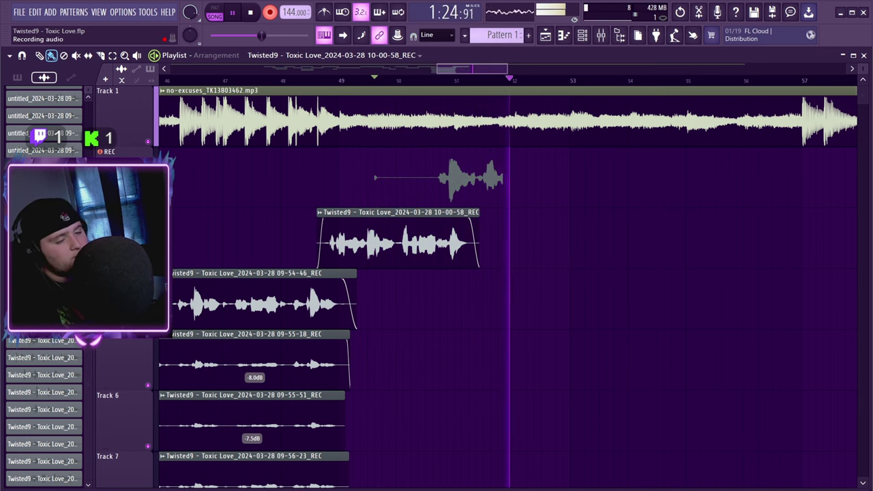
key(space)
key(space)
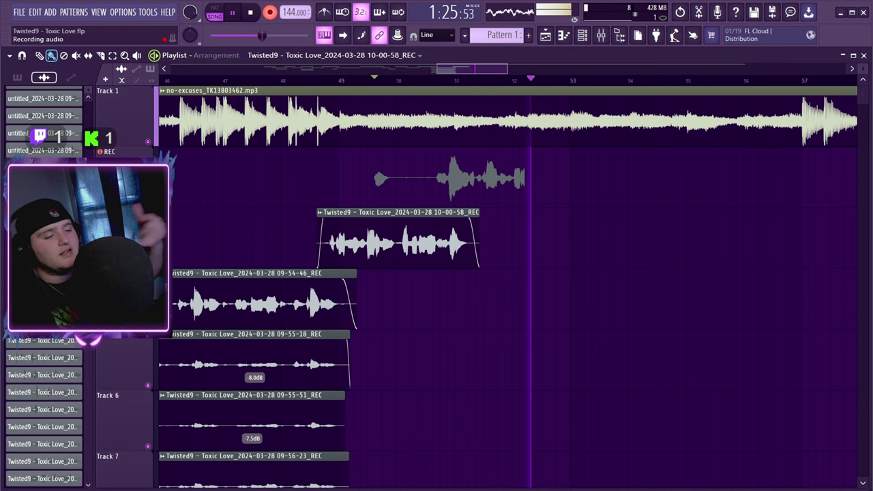
key(space)
key(ctrl+z)
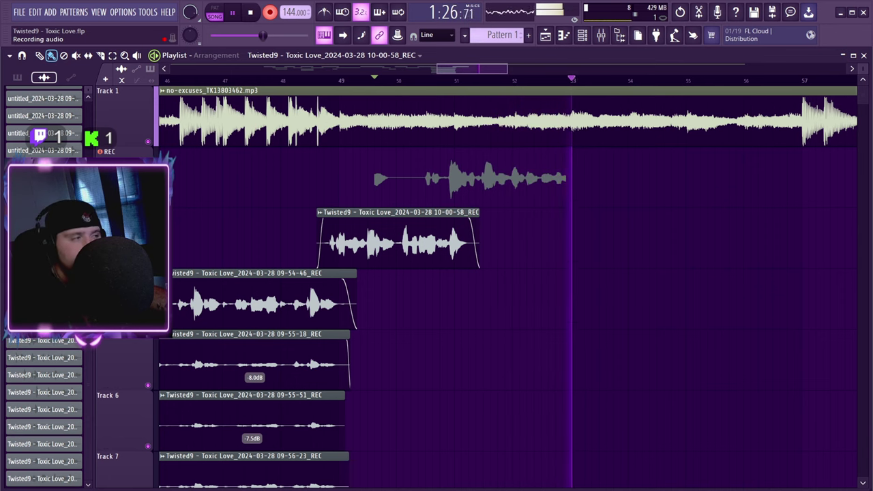
key(space)
key(ctrl+z)
Step: Record the vocal line from about bar 49.5 on the REC track and trim the take's start to 50:15:00
key(space)
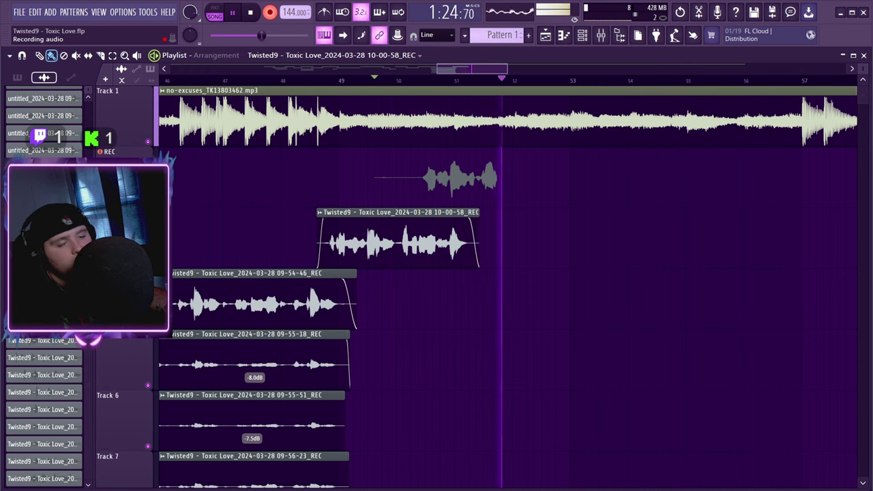
key(space)
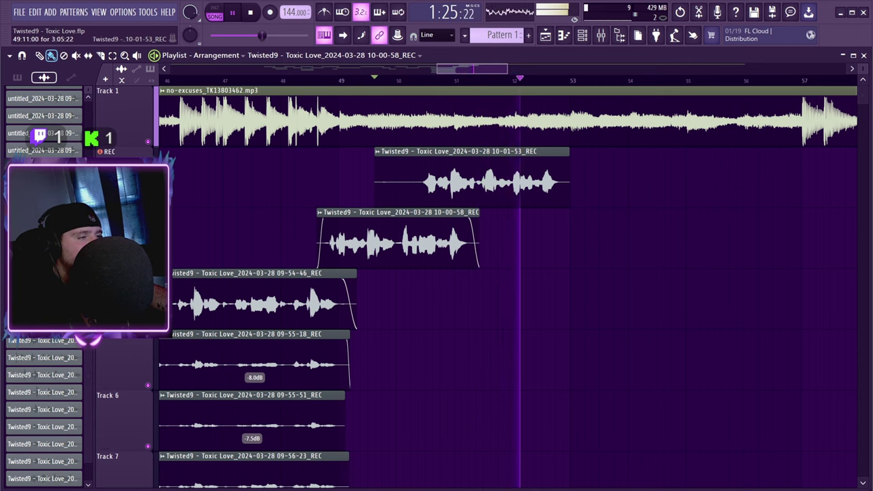
drag(375, 181, 448, 181)
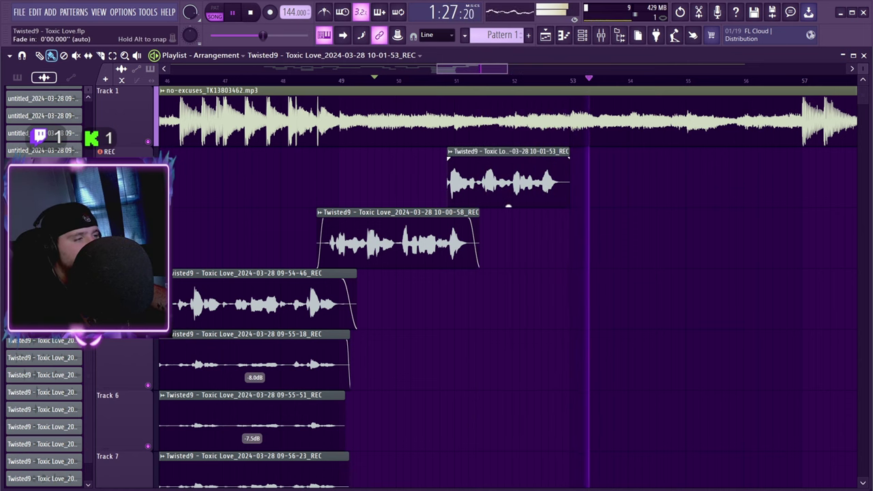
Step: Move the trimmed 10-01-53 take onto the 09-54-46 take's track with fades at both ends, and play it back
key(space)
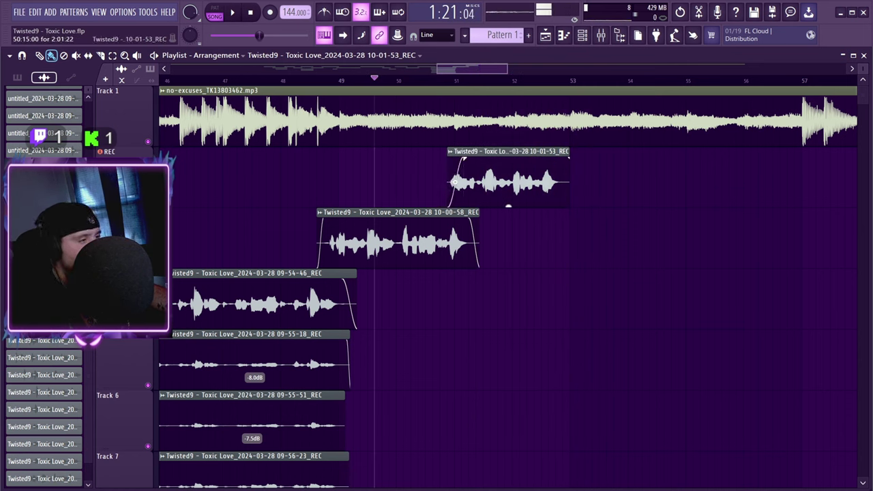
drag(509, 180, 508, 303)
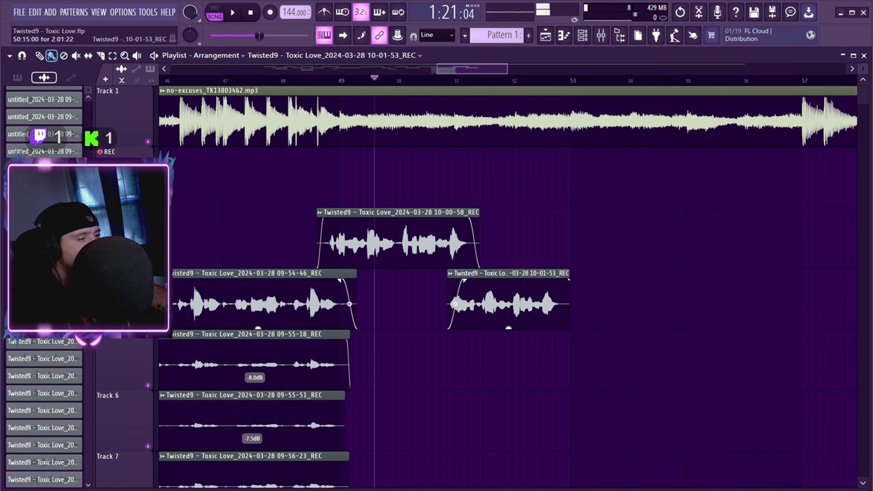
key(space)
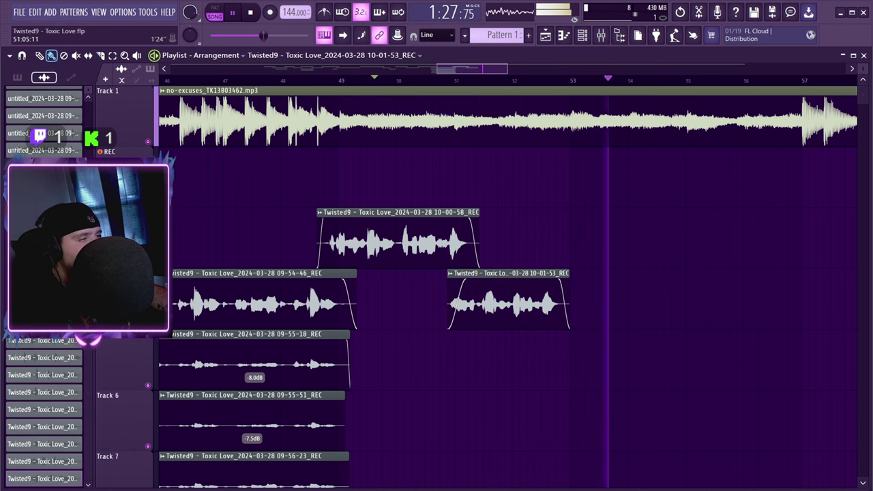
Step: Set the start point to about bar 51.2, record a take of the next vocal line on the REC track, and delete it after playback
click(469, 80)
key(r)
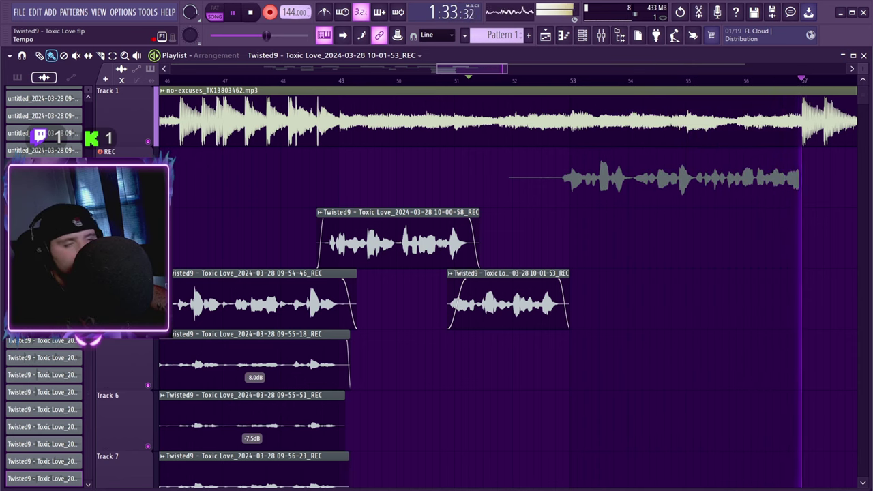
key(space)
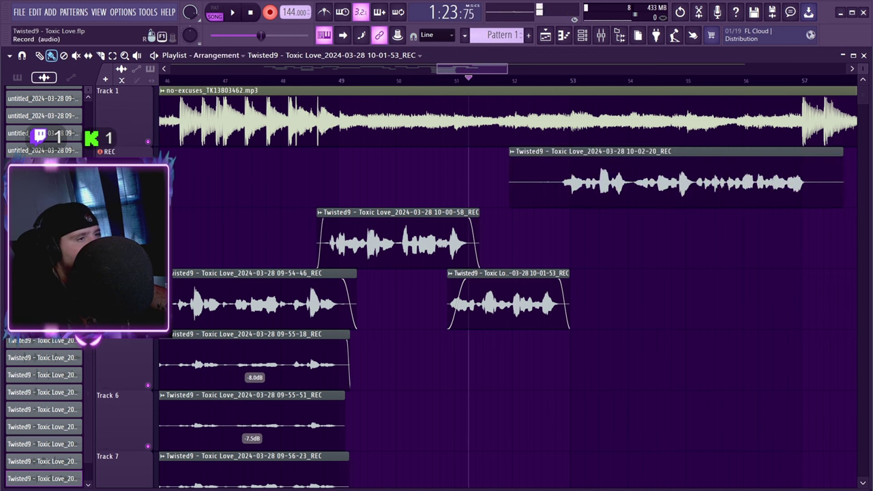
key(space)
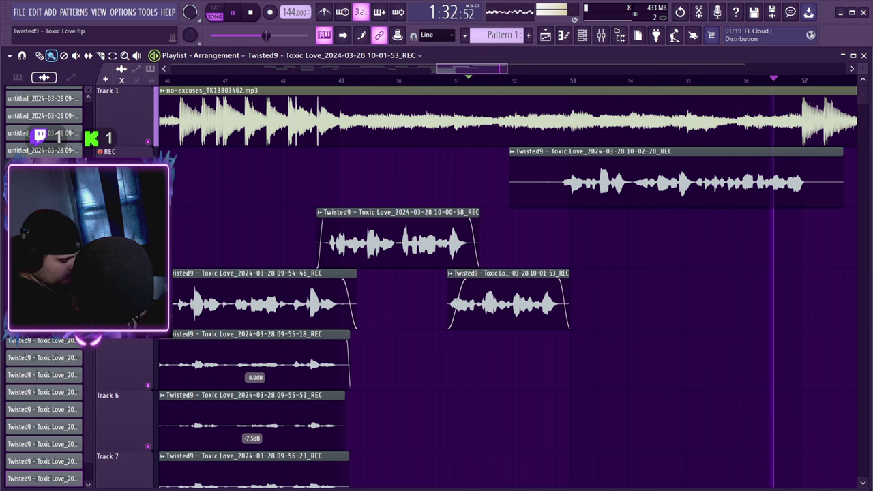
key(space)
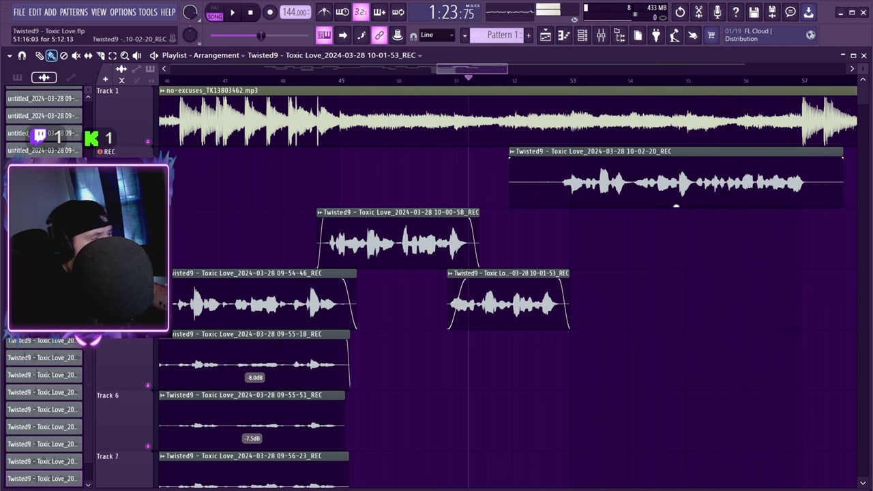
right_click(676, 205)
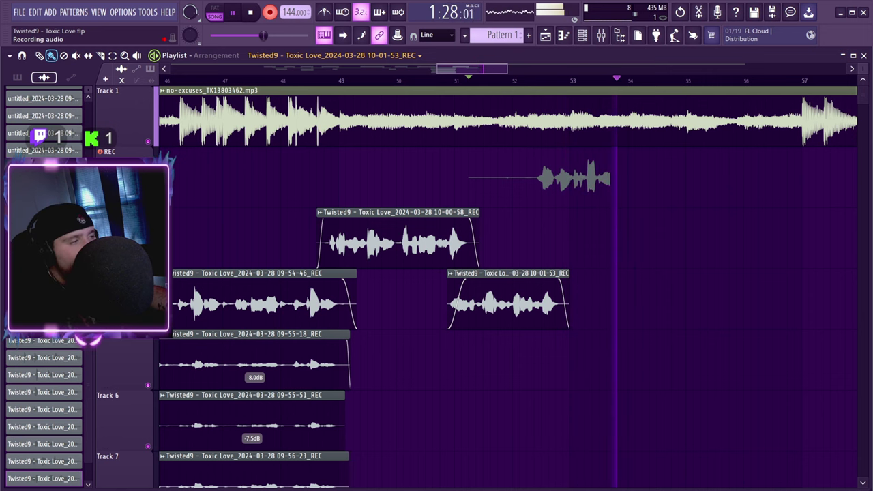
Step: Retry the vocal line from about bar 51.2 on the REC track, undoing each recorded take
key(space)
key(ctrl+z)
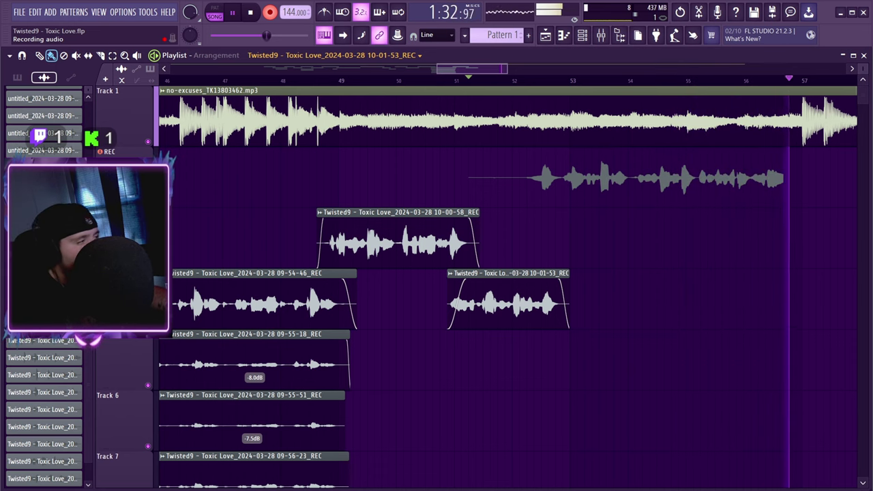
key(space)
key(ctrl+z)
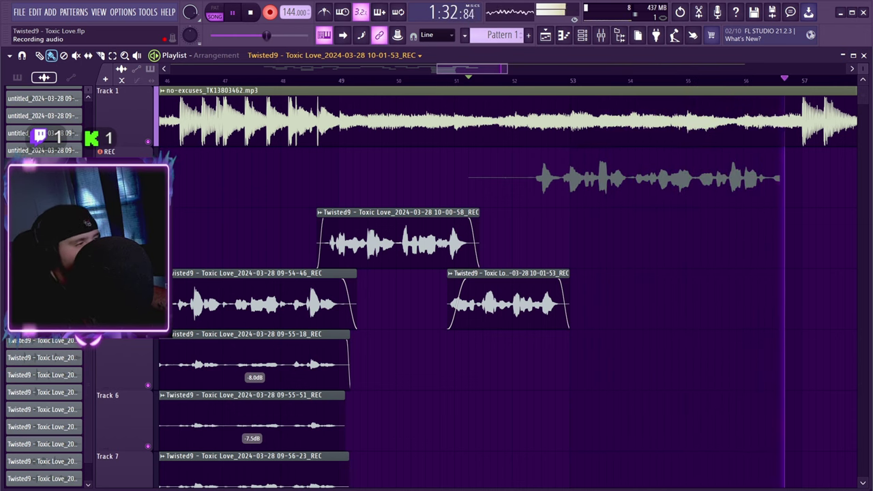
key(ctrl+z)
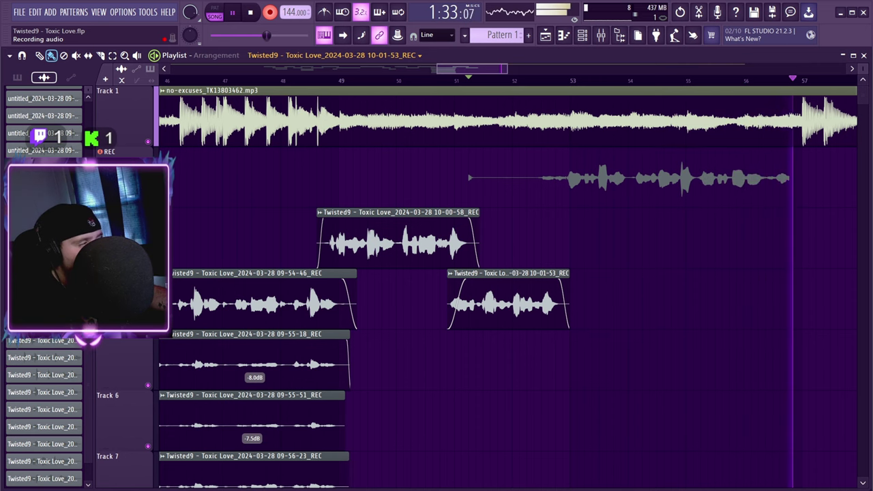
key(space)
key(ctrl+z)
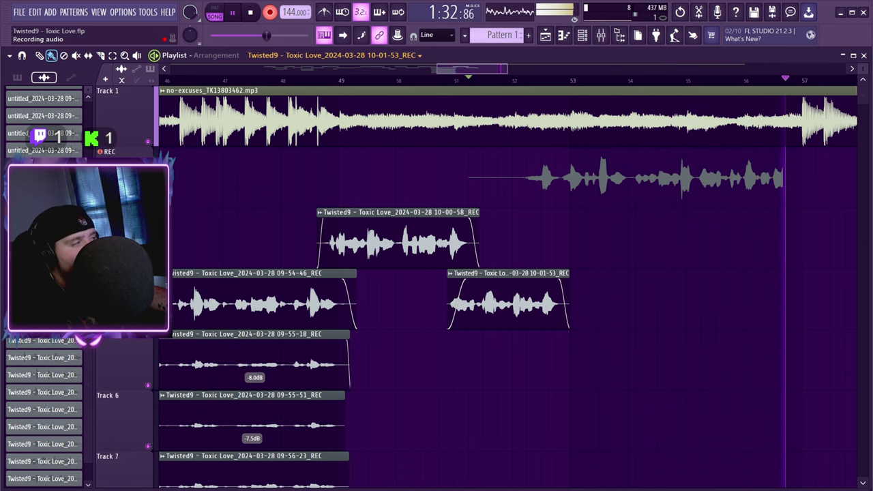
key(space)
key(ctrl+z)
key(space)
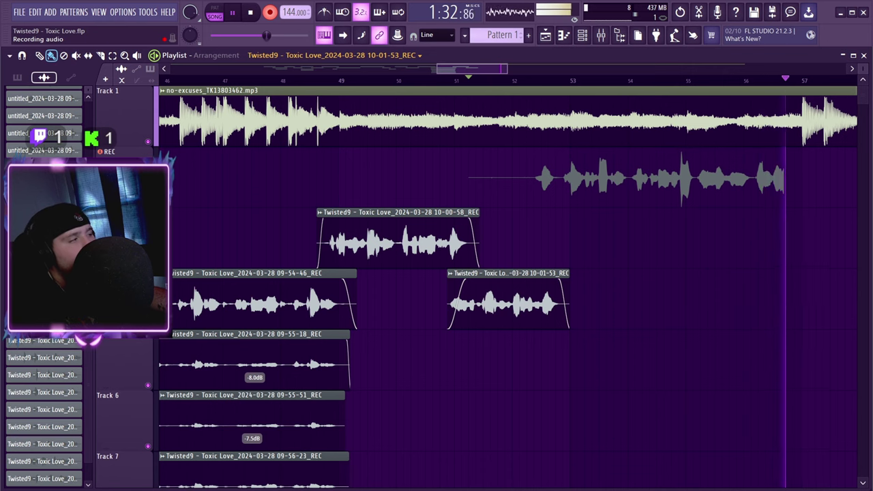
key(space)
key(ctrl+z)
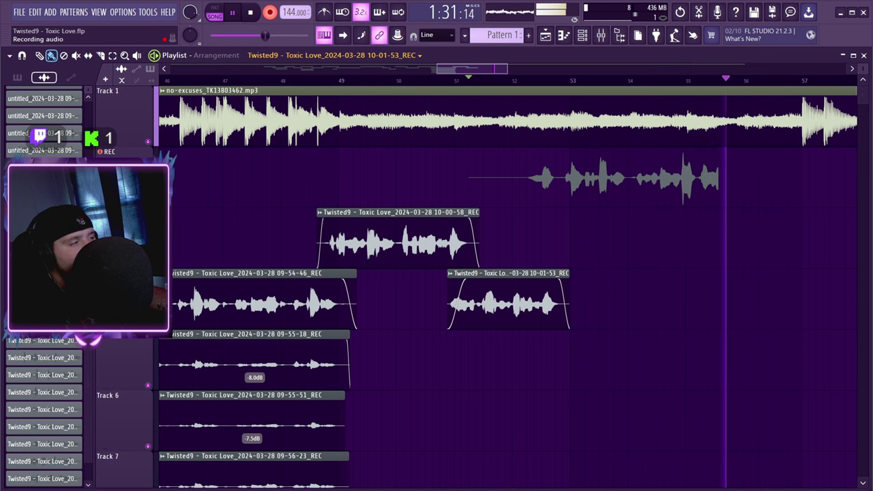
key(space)
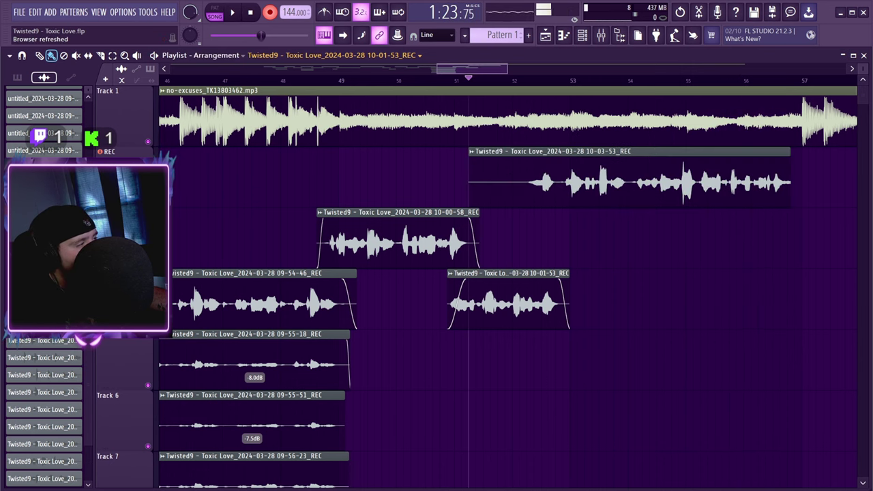
key(ctrl+z)
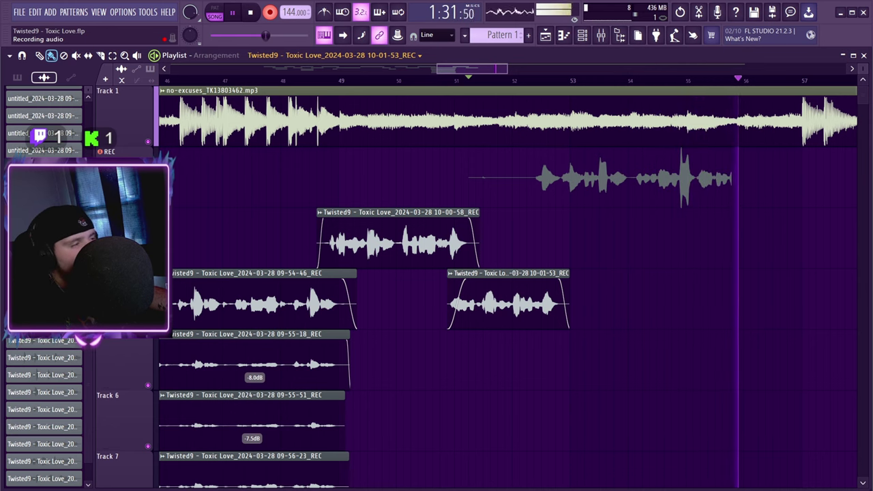
key(space)
key(ctrl+z)
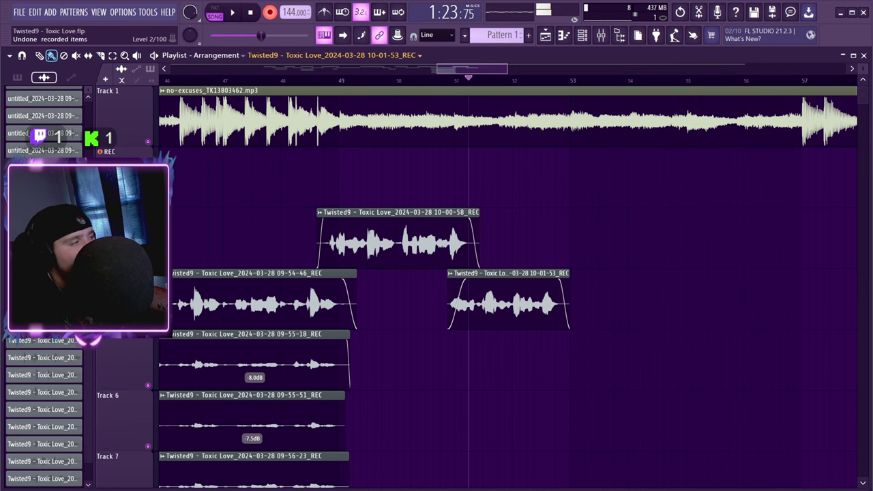
key(space)
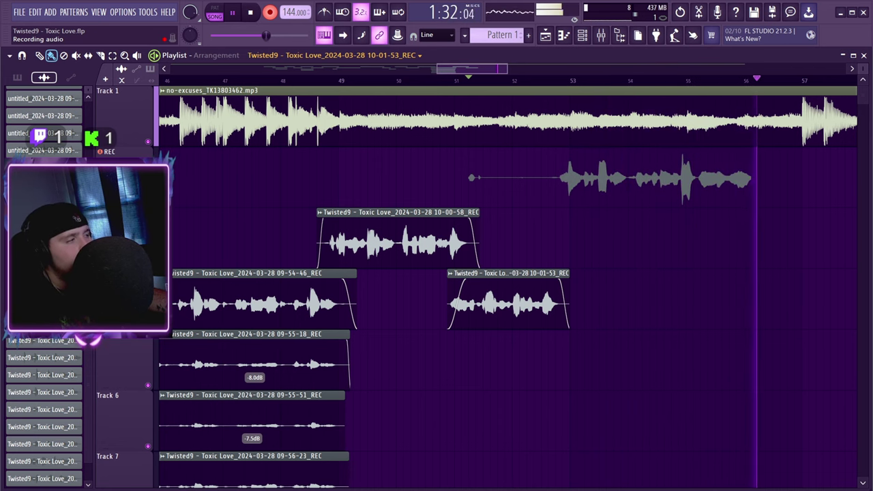
key(space)
key(ctrl+z)
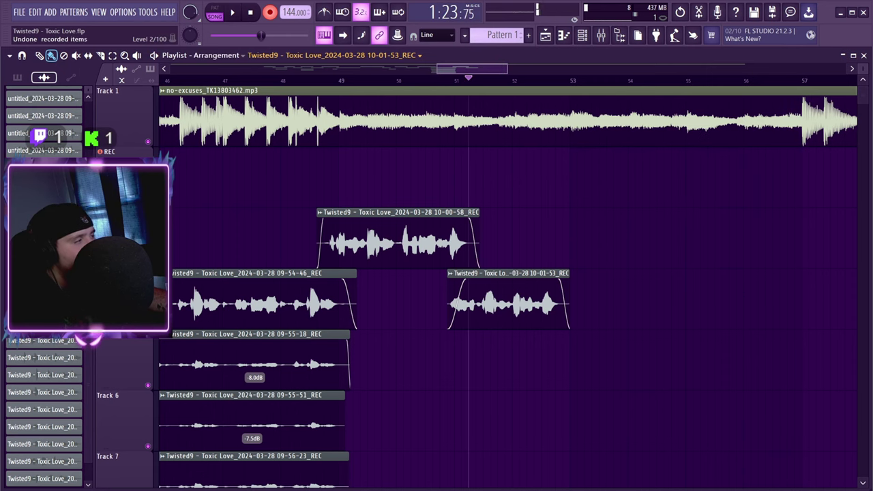
Step: Record the vocal line from about bar 51.2 on the REC track and trim the take's start to 52:01:00
key(space)
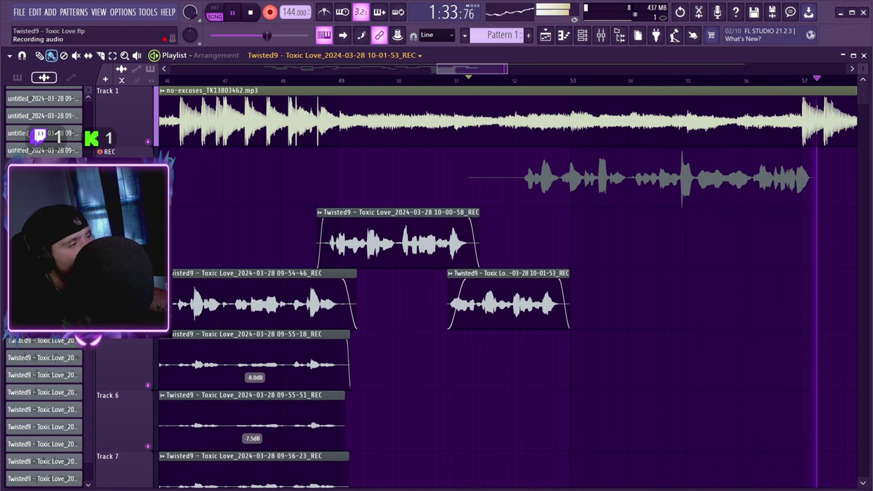
key(space)
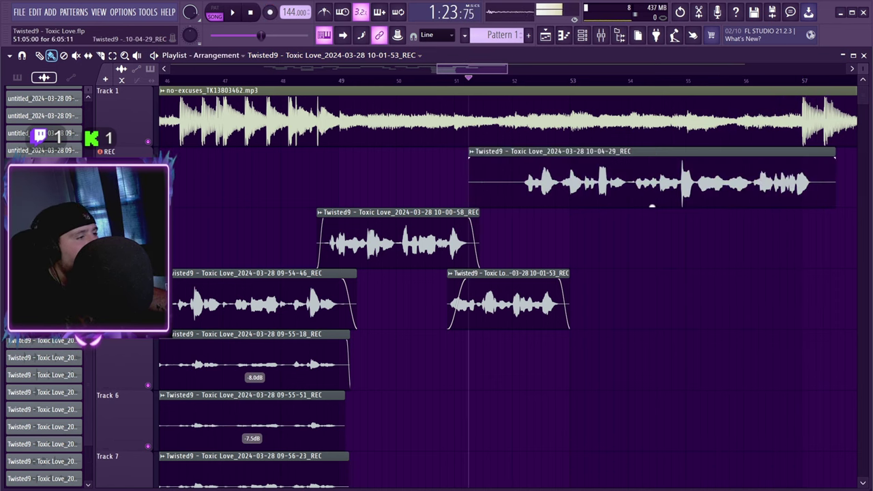
drag(470, 183, 499, 182)
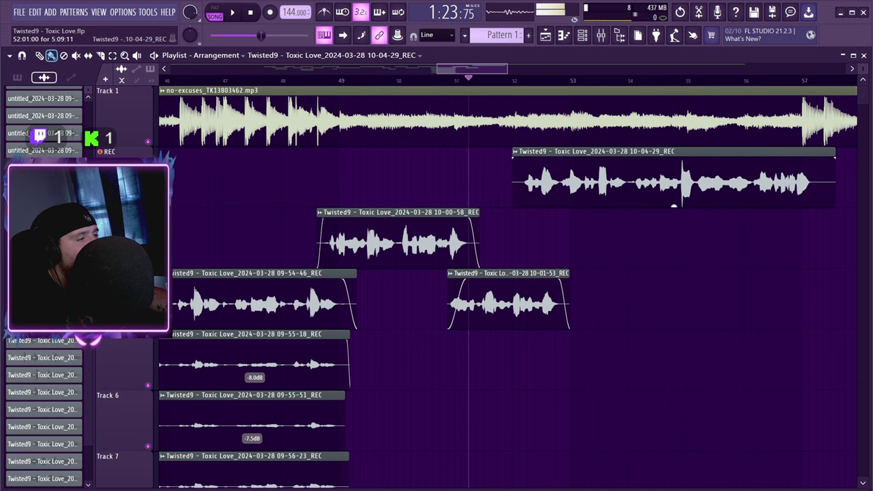
Step: Move the 10-04-29 take onto the 10-00-58 take's track, trim both ends closer to the vocal and add fades while playing it back
drag(674, 206, 674, 267)
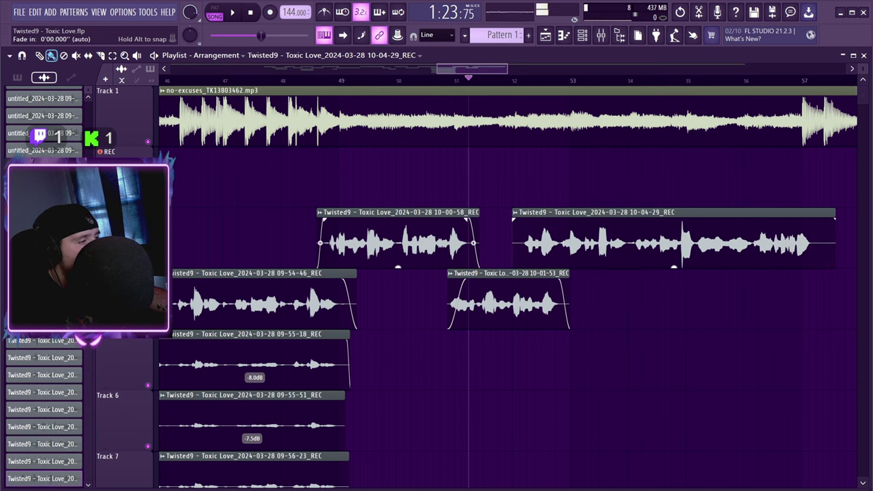
key(space)
drag(835, 243, 810, 219)
drag(514, 238, 565, 219)
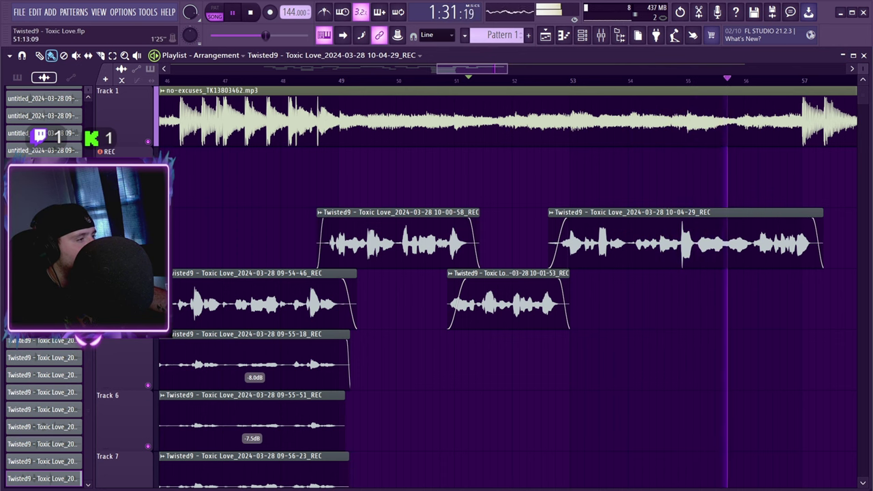
Step: Record a second layer of the line from about bar 51.7 and move the take onto the 09-55-18 clip's track
click(499, 80)
key(r)
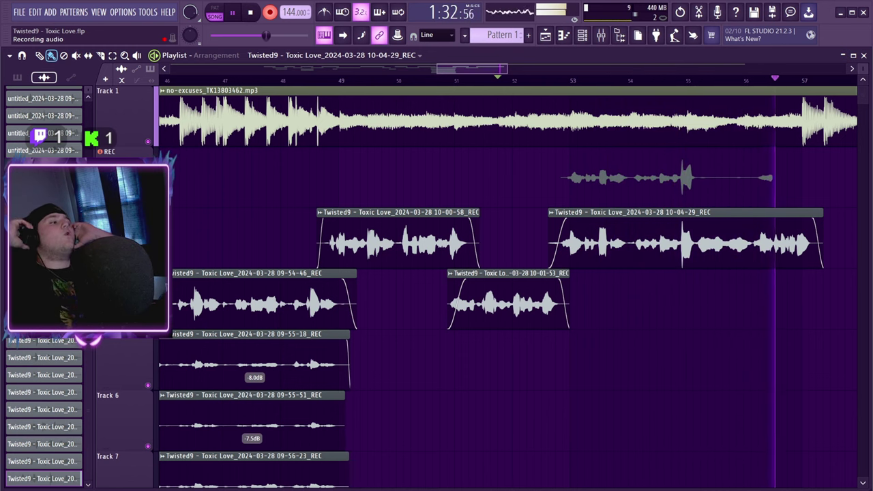
key(space)
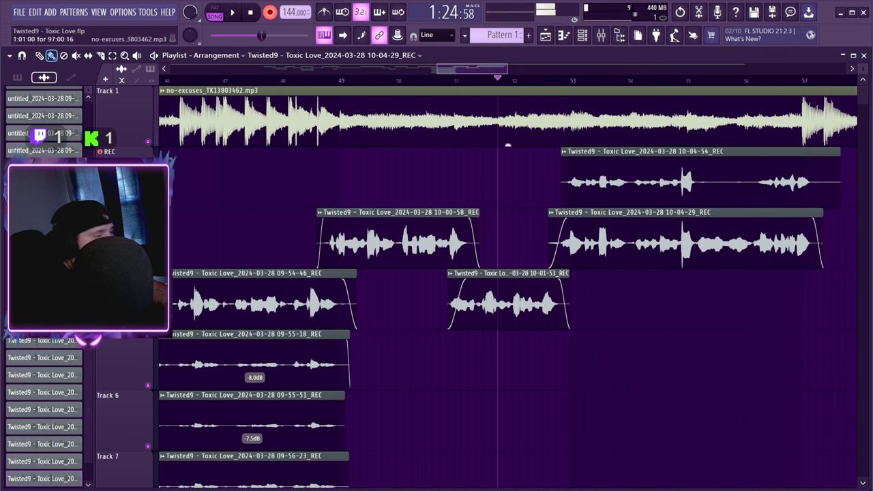
drag(693, 207, 701, 390)
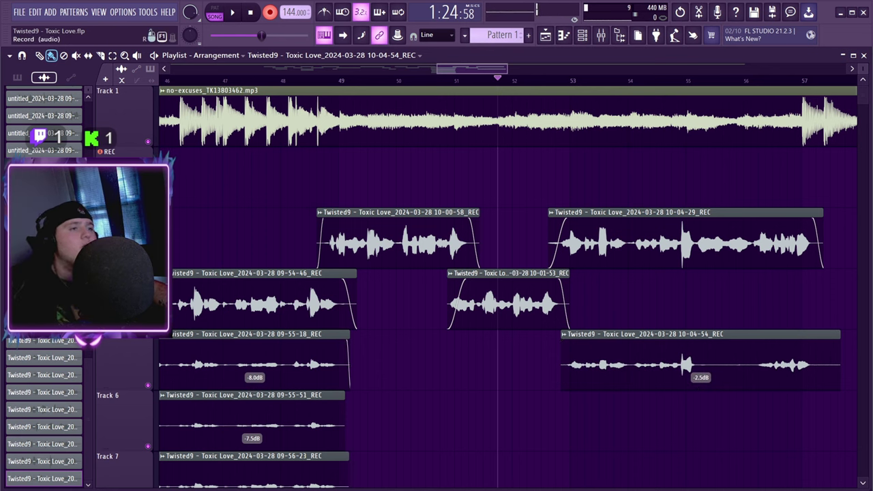
Step: Turn off recording, trim the end of the 10-04-54 layer, fade both ends and set its gain to -6.5 dB during playback
click(270, 12)
key(space)
drag(840, 365, 814, 341)
drag(562, 341, 572, 341)
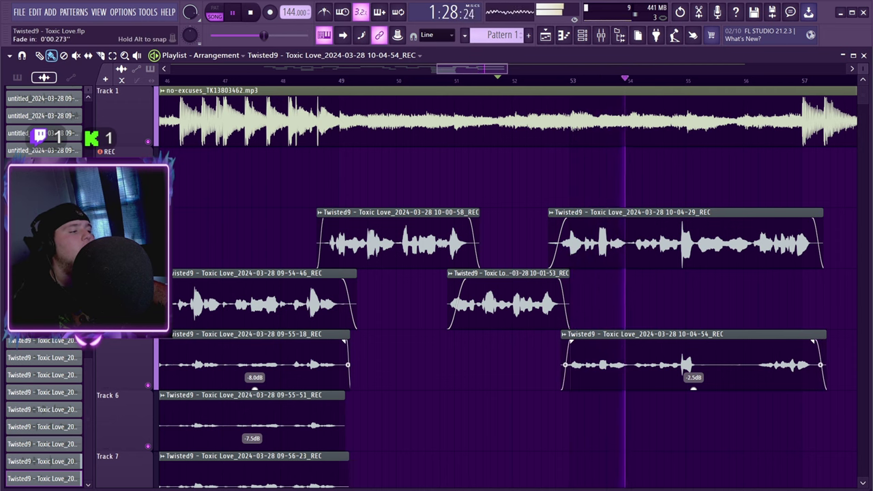
mouse_move(694, 388)
mouse_down()
mouse_move(694, 402)
mouse_move(694, 391)
mouse_up()
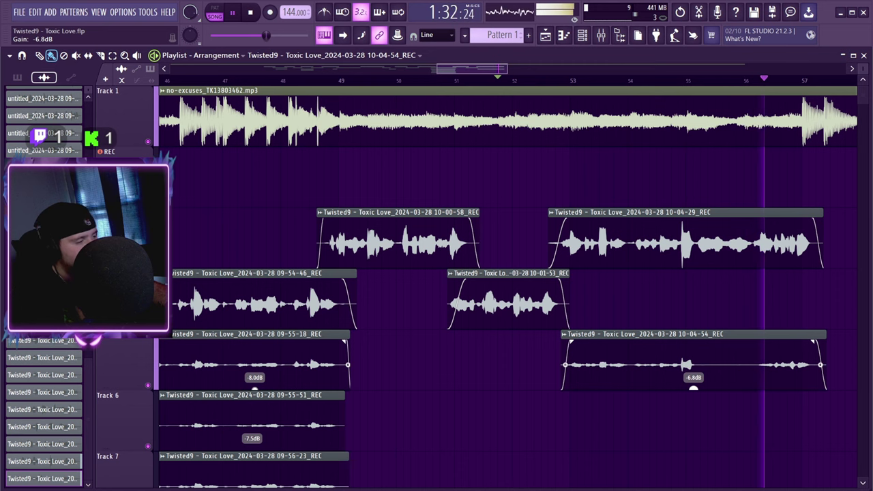
drag(694, 389, 694, 388)
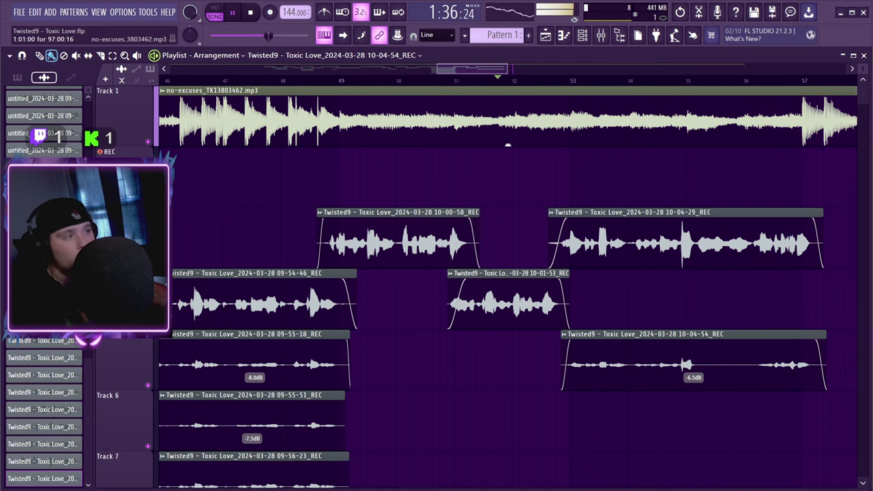
Step: Return to the earlier section around bars 12 to 23 and save the project
drag(477, 68, 474, 69)
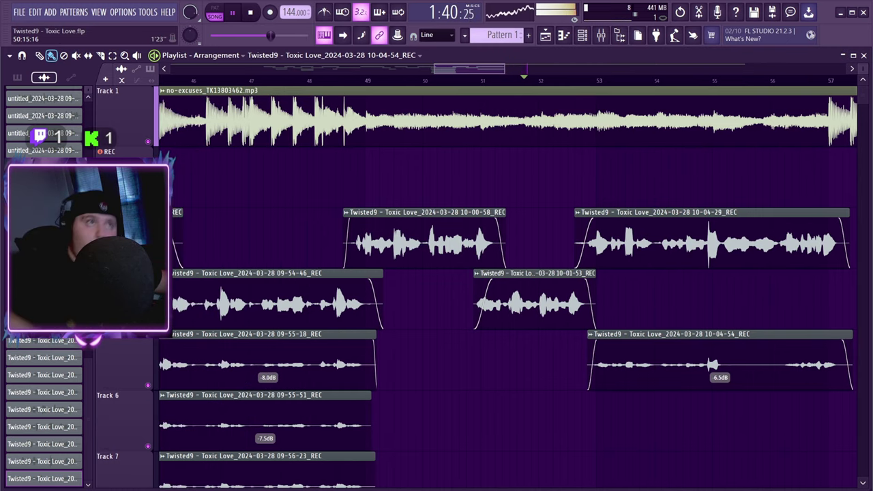
drag(471, 69, 270, 69)
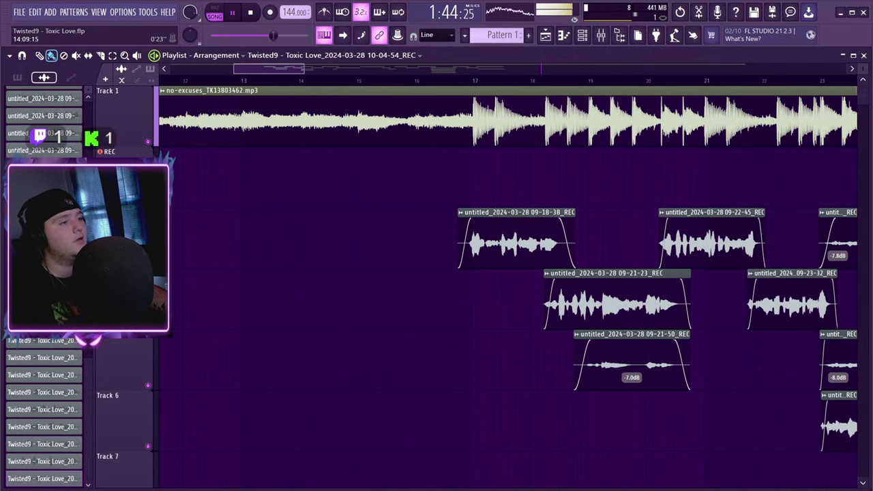
click(19, 12)
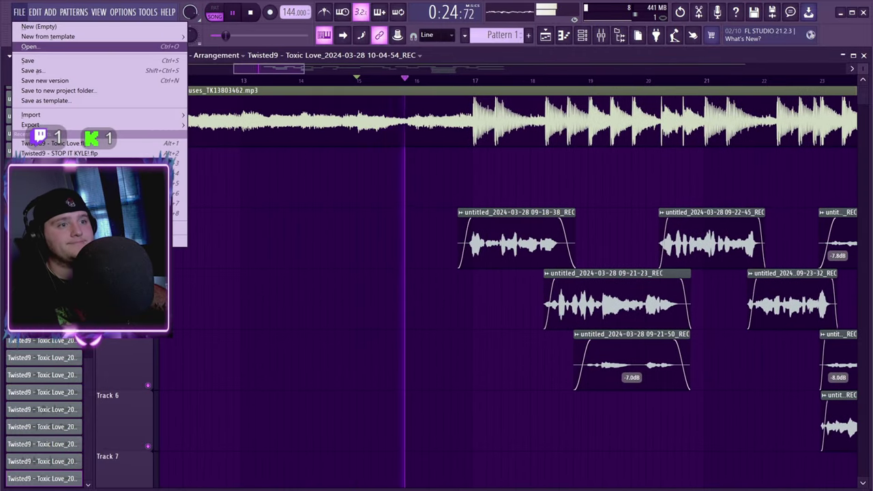
click(27, 60)
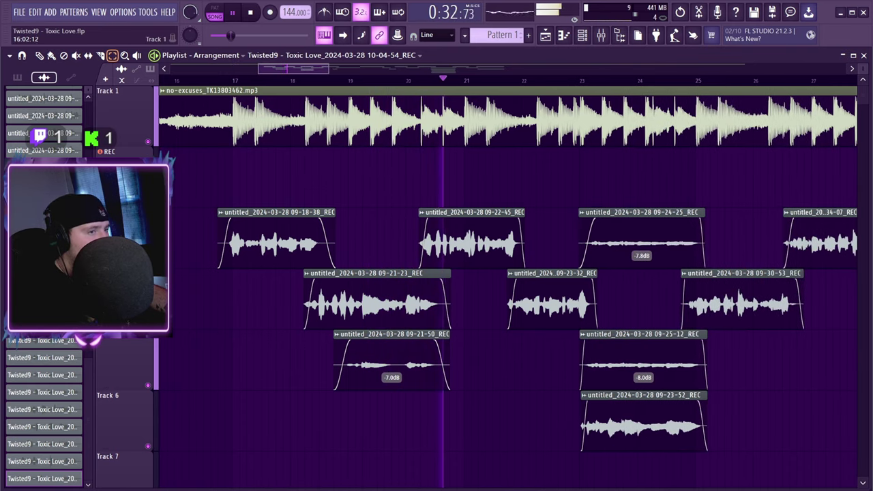
Step: Lower the gain of the 09-21-50 vocal clip to -8.5 dB
click(51, 56)
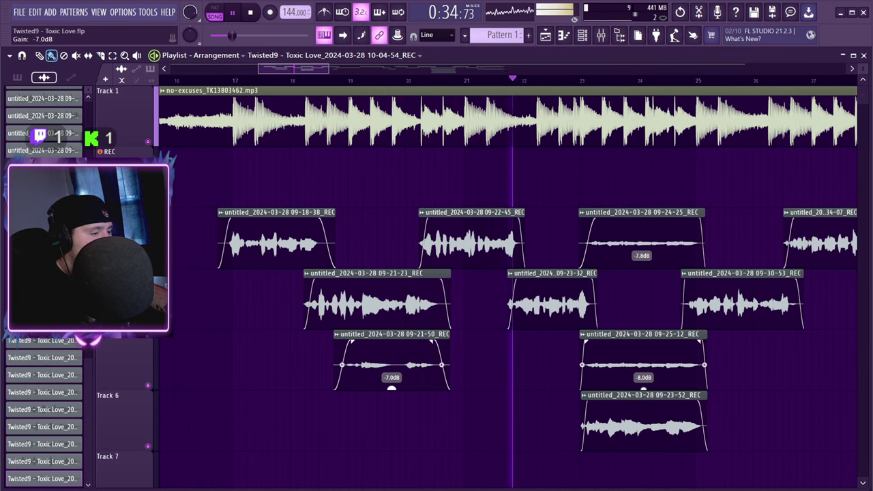
drag(392, 389, 391, 395)
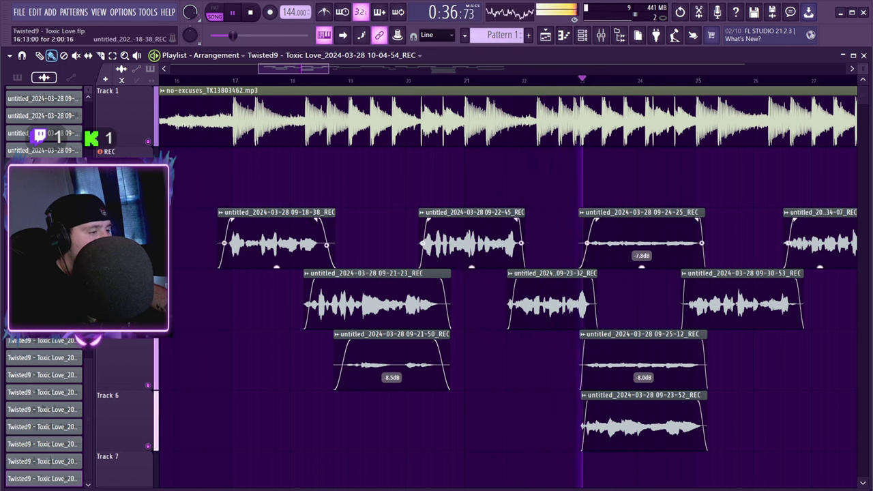
Step: Select the vocal clips between about bars 16 and 25 and duplicate them for the section starting around bar 57, one track lower
click(112, 56)
drag(201, 450, 667, 210)
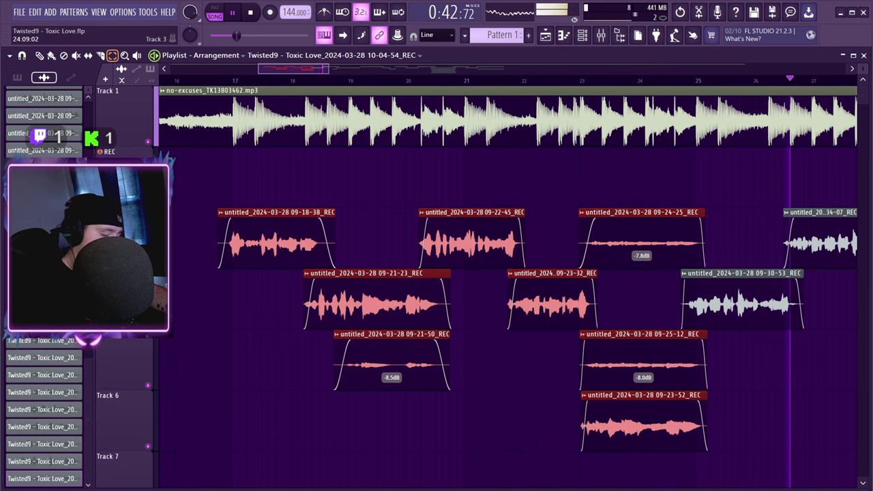
key(ctrl+b)
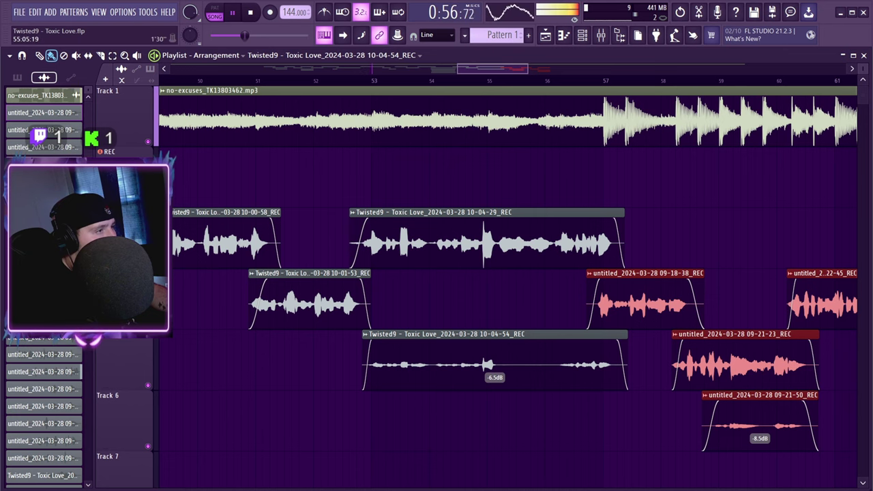
Step: Shift the duplicated vocal clips slightly later to line them up with the beat at bar 57, and check their alignment
scroll(505, 300, left, 5)
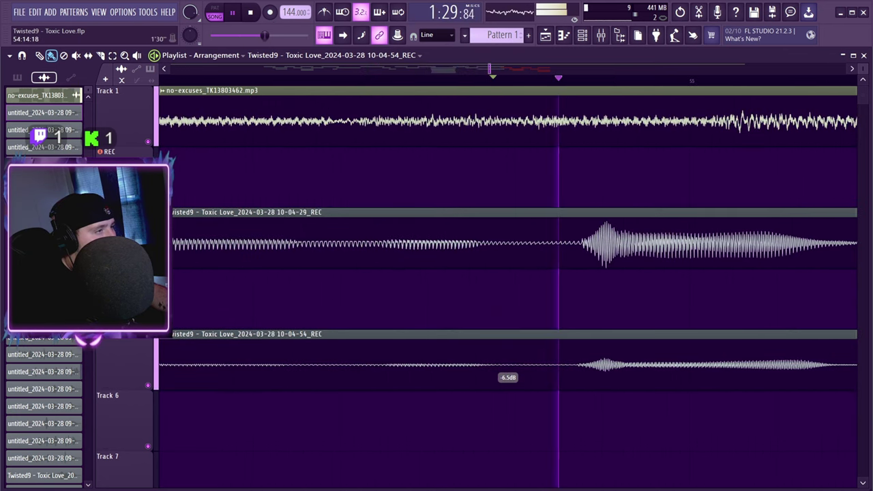
scroll(508, 283, down, 8)
key(space)
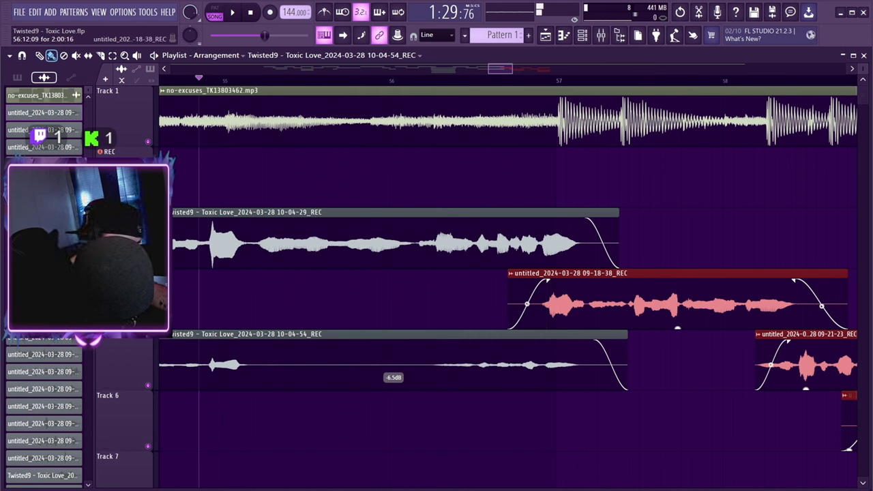
drag(570, 301, 576, 301)
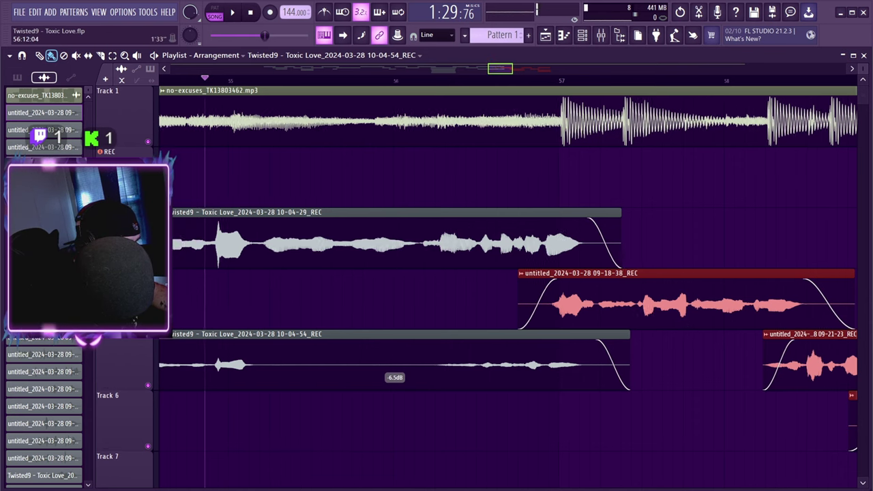
scroll(853, 426, up, 5)
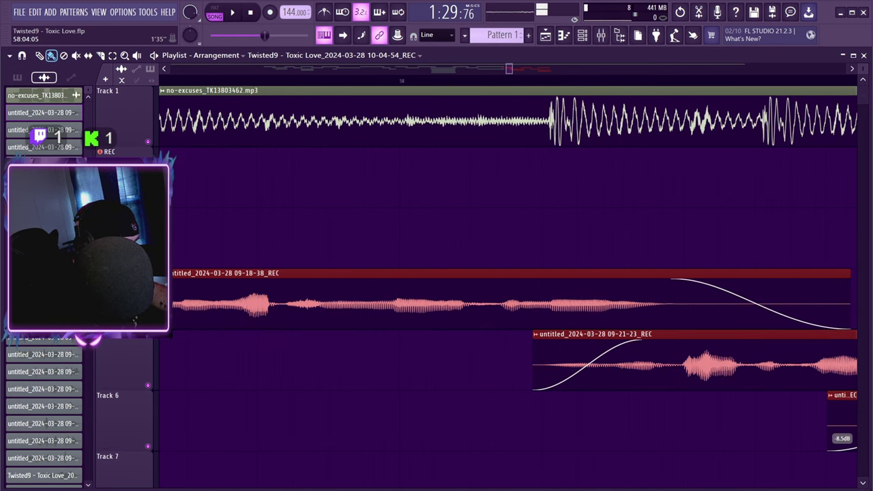
scroll(516, 301, left, 5)
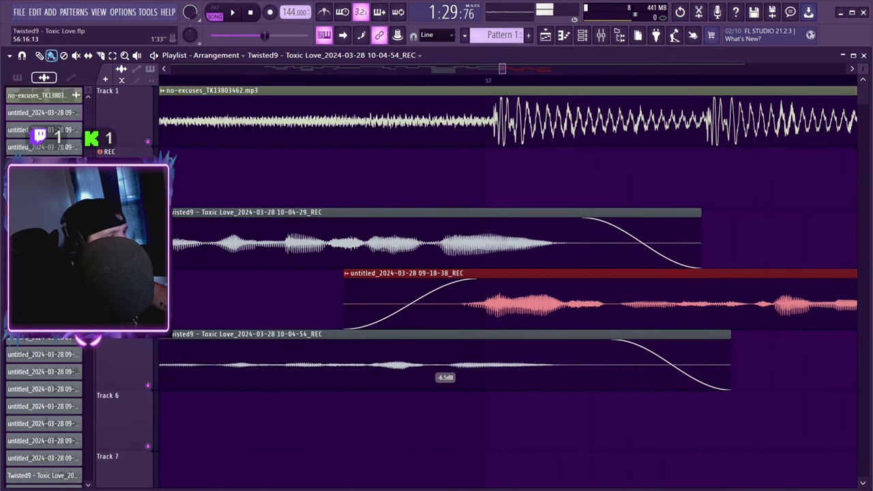
Step: Play back the arrangement from about bar 16 through the vocal clips around bar 38
scroll(853, 427, down, 10)
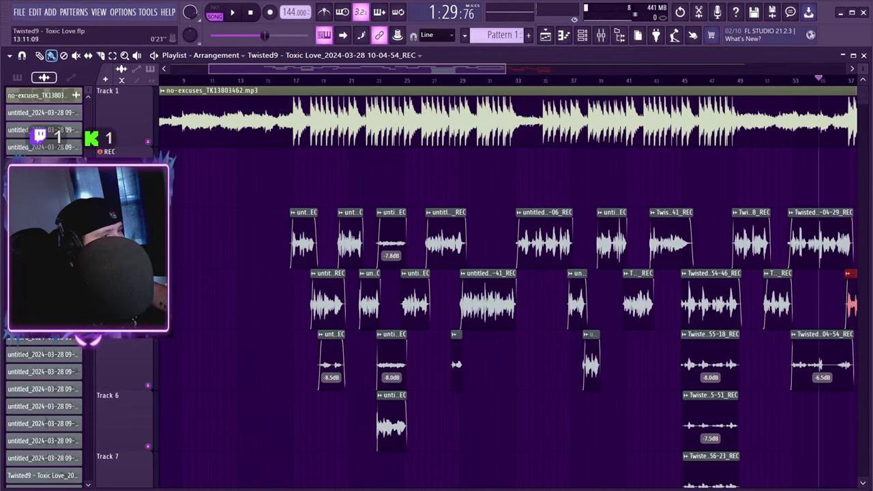
key(space)
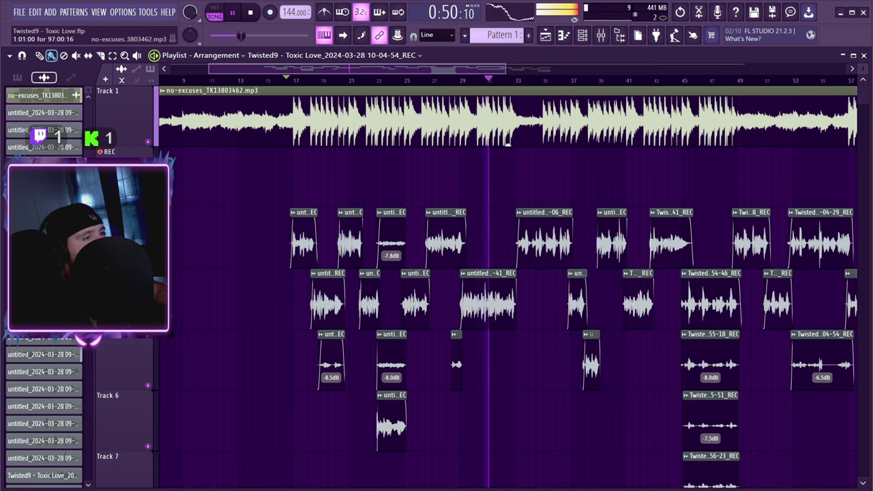
drag(210, 69, 407, 69)
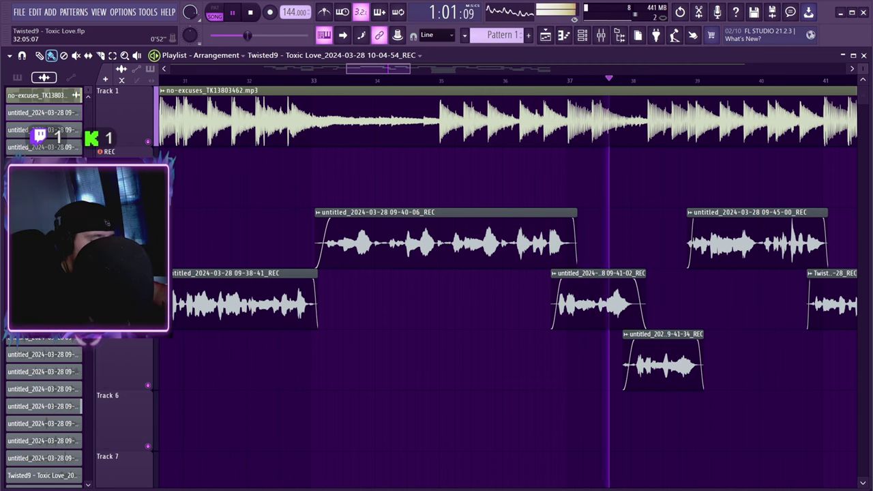
key(space)
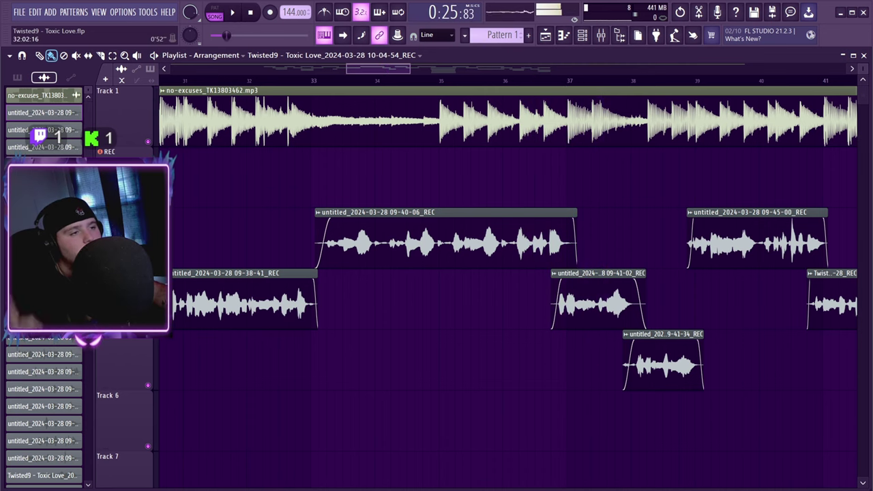
Step: Record a doubling vocal take from bar 32 to about bar 37, over the 09-40-06 clip
key(r)
key(space)
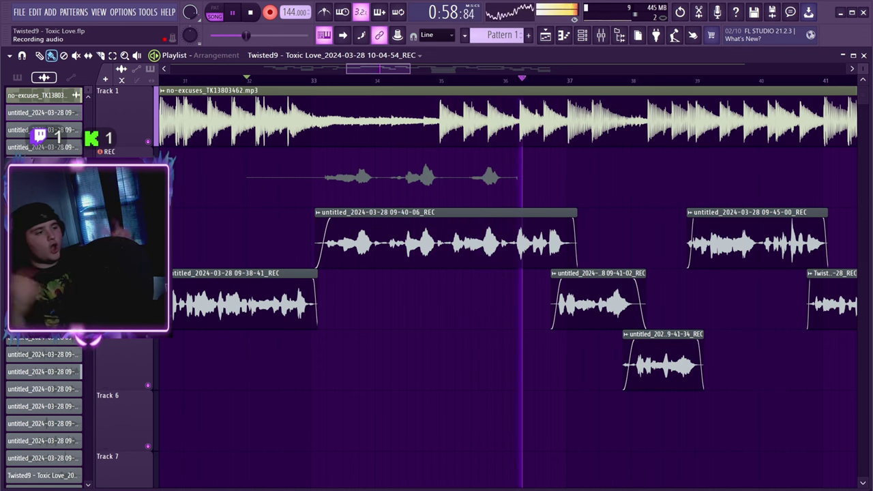
key(space)
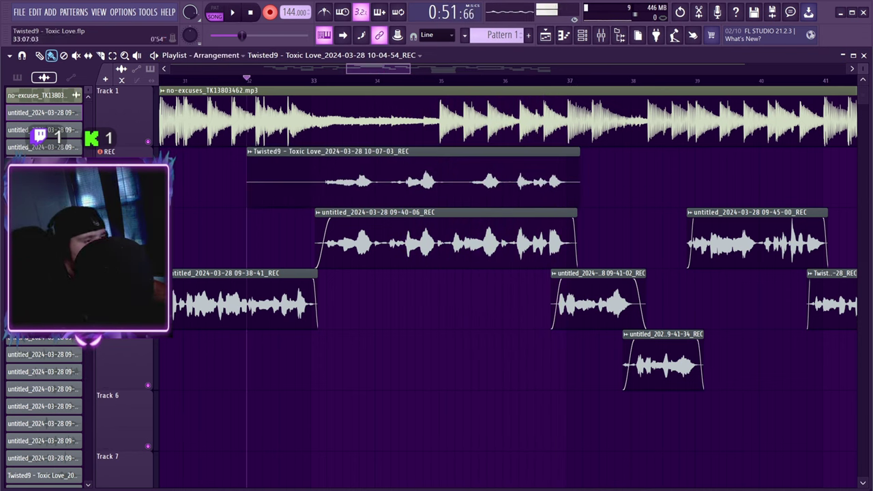
Step: Move the new 10-07-03 take to Track 5 at -5.8 dB gain and trim its start to about bar 33
drag(413, 205, 414, 389)
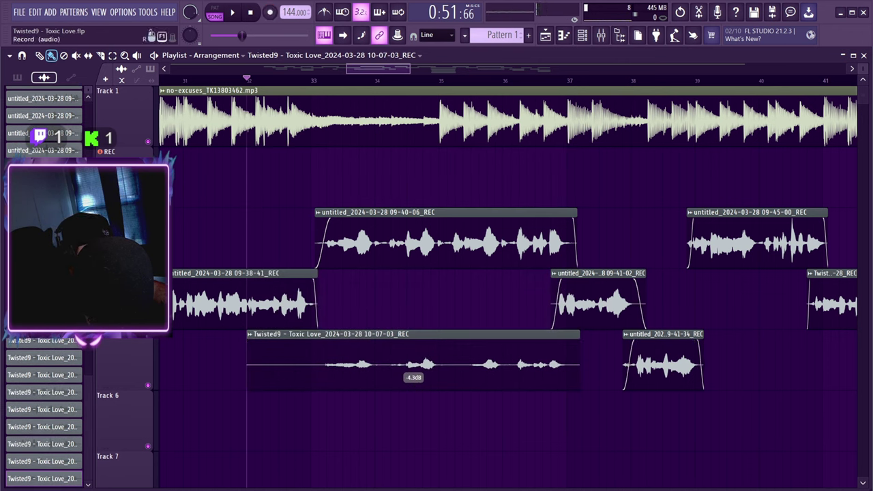
key(space)
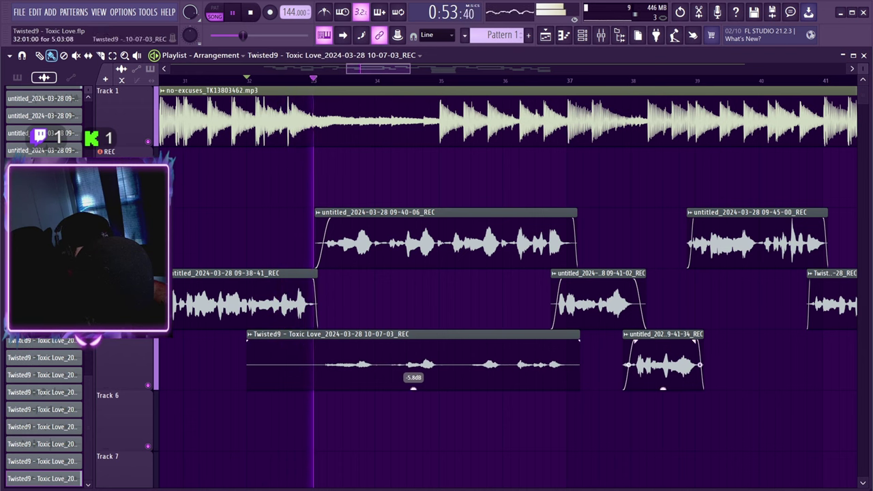
drag(248, 361, 312, 361)
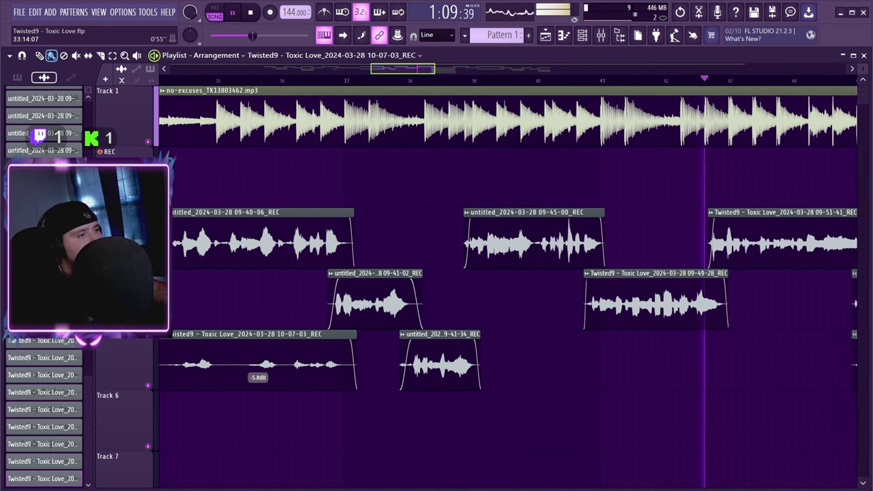
Step: Record a doubling take over the 09-49-28 clip from just before bar 40 to about bar 43, discarding the first attempt
key(space)
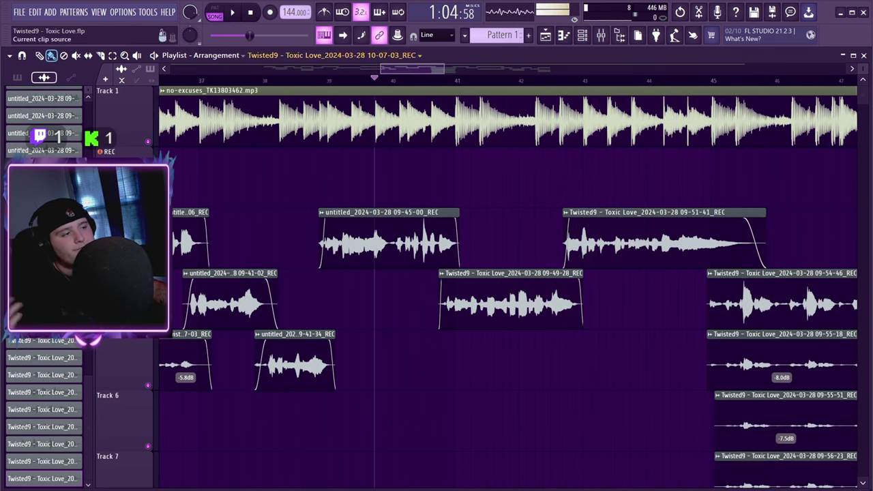
click(270, 12)
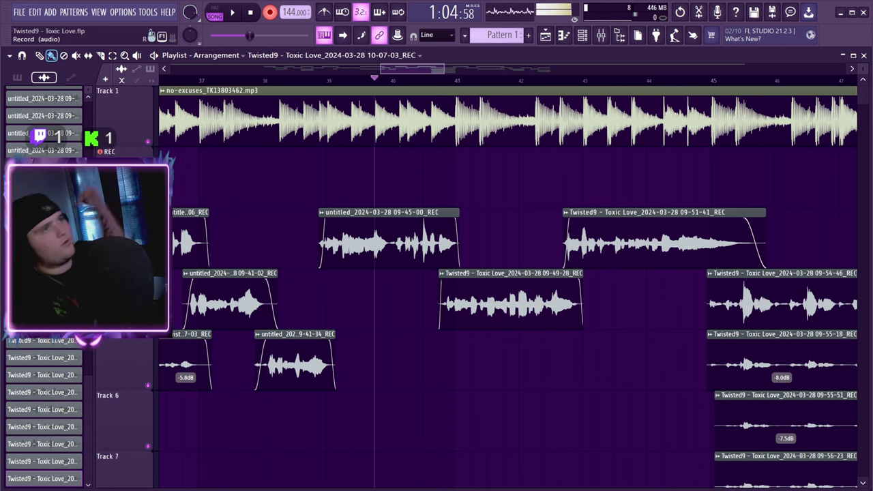
key(space)
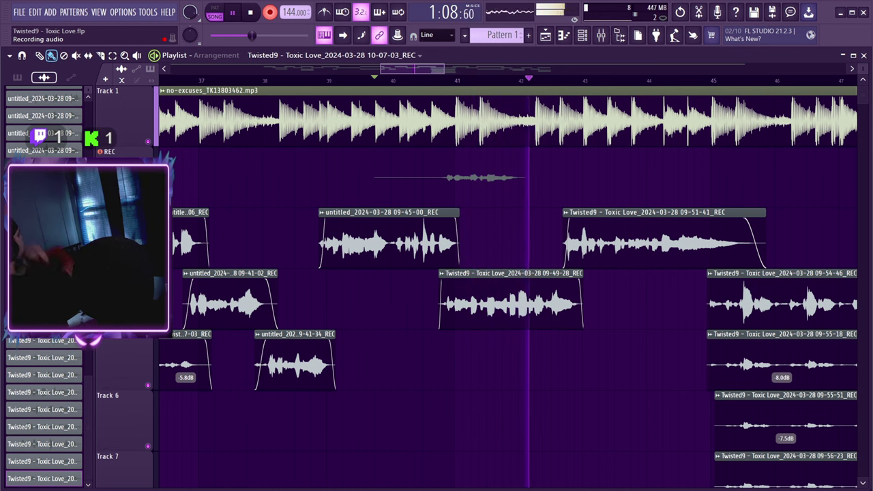
key(space)
key(ctrl+z)
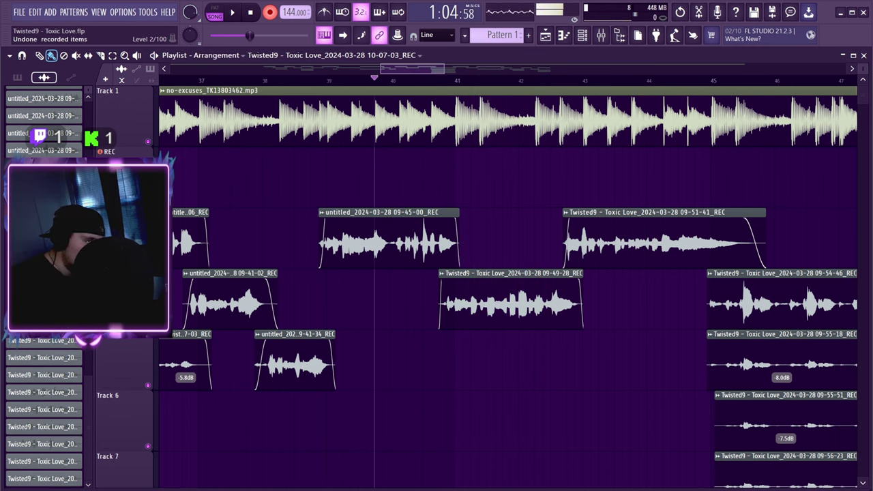
key(space)
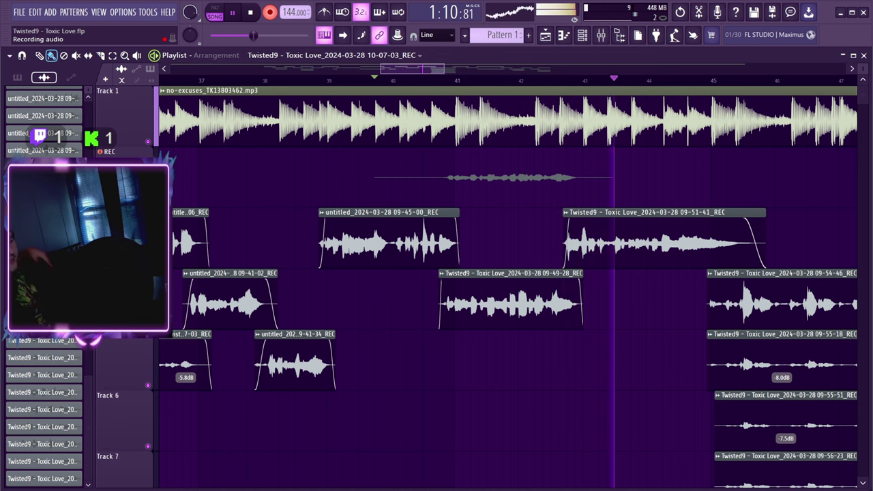
key(space)
click(269, 12)
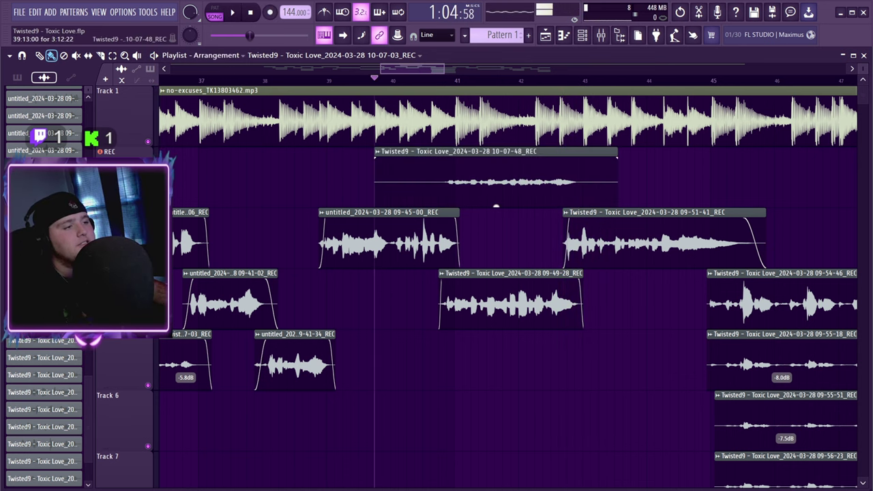
Step: Move the 10-07-48 take to Track 5, trim both ends to match the 09-49-28 clip, and lower its gain to about -1.0 dB
drag(496, 206, 497, 388)
key(space)
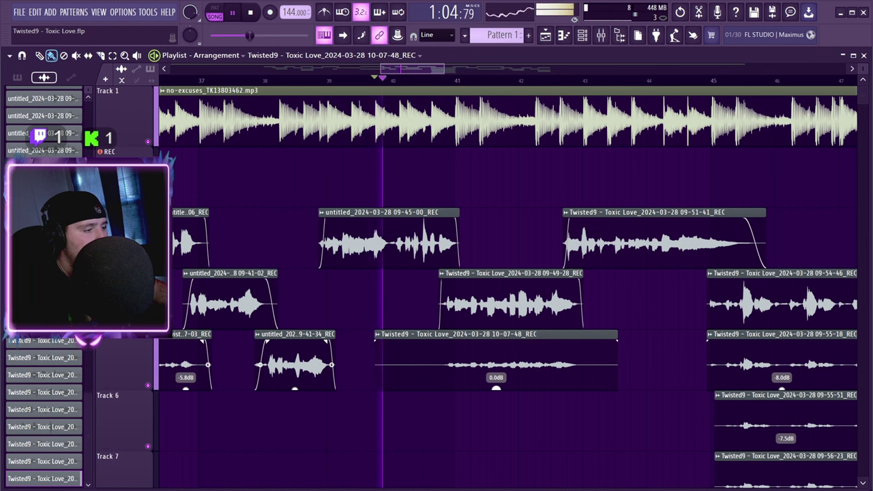
drag(376, 365, 436, 341)
drag(617, 365, 584, 341)
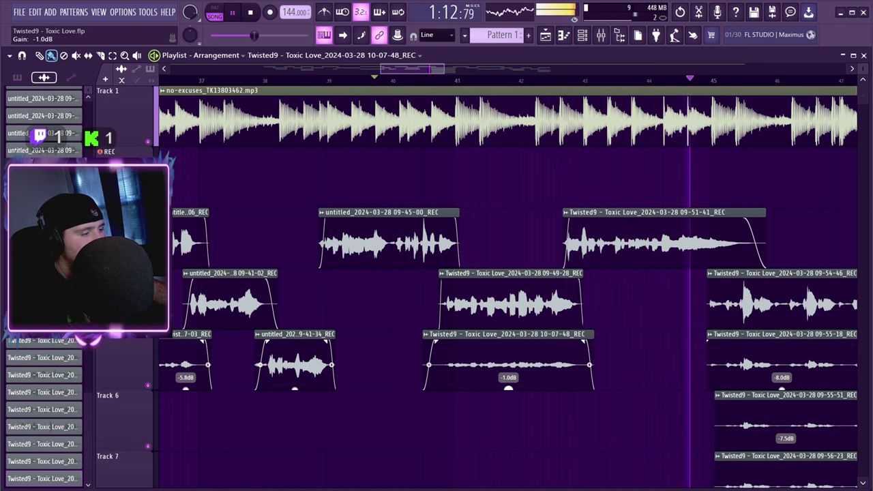
drag(508, 389, 508, 396)
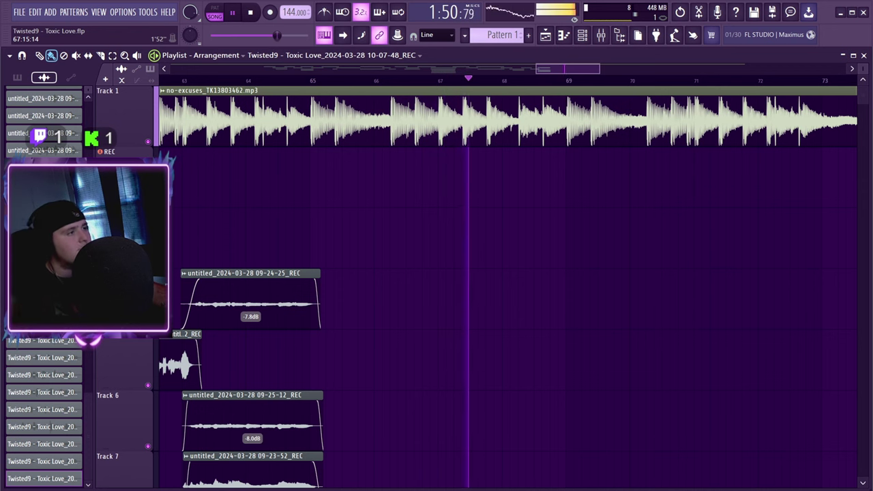
Step: Listen to the beat between about bars 63 and 68, with the song position set to bar 64
drag(600, 69, 574, 68)
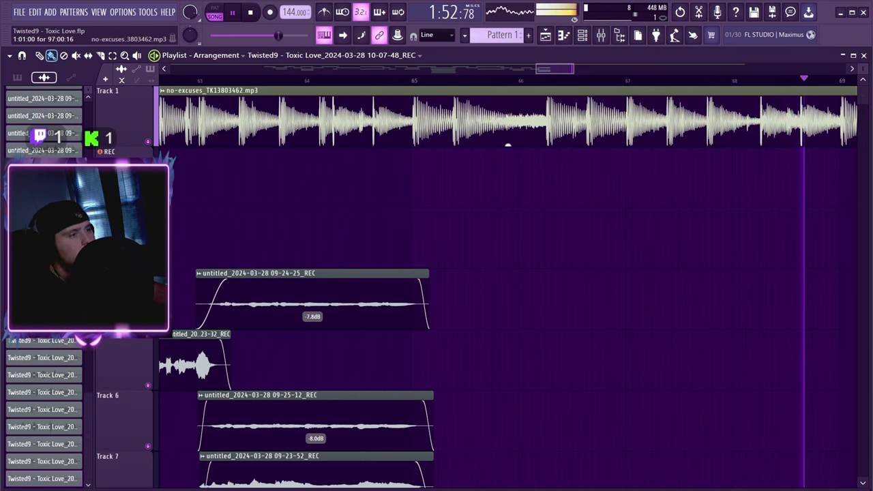
click(311, 81)
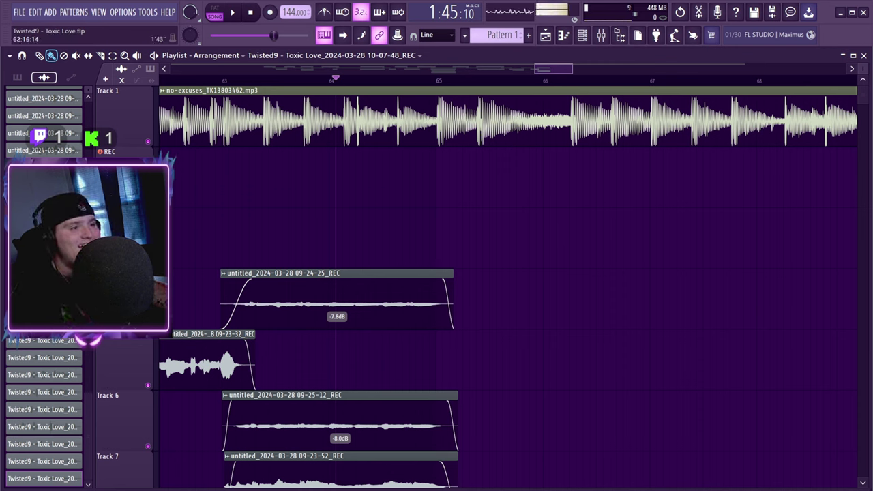
key(space)
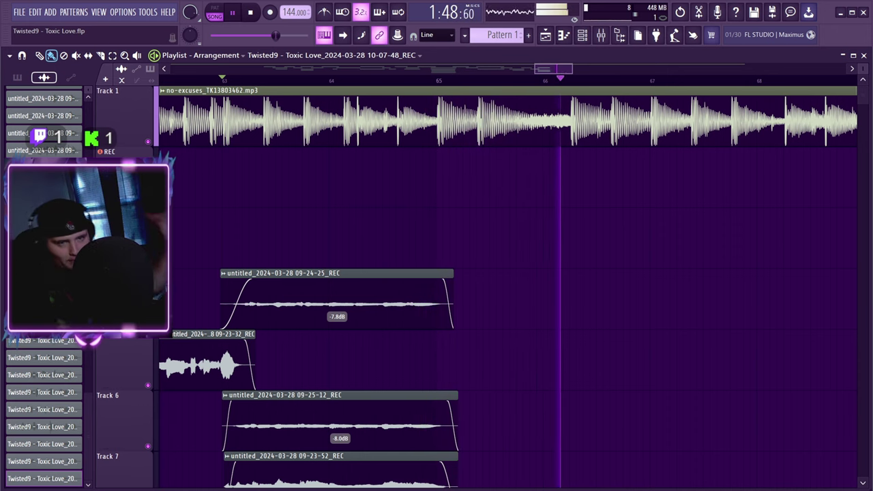
key(space)
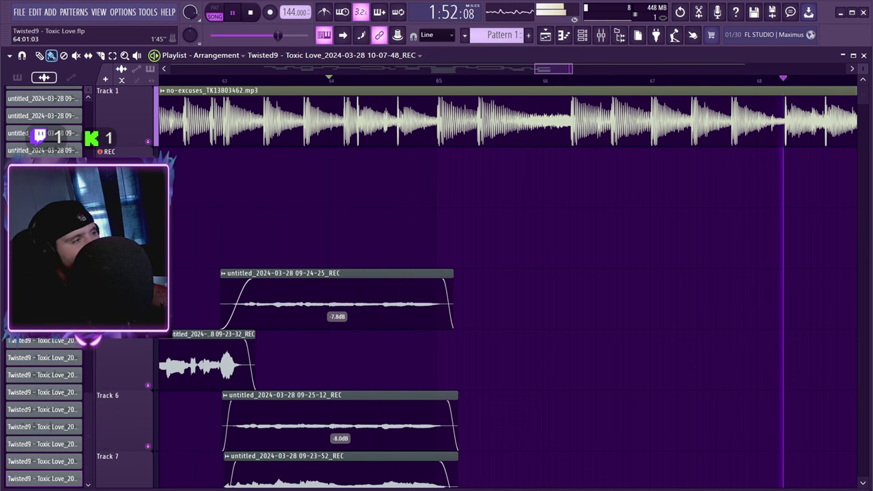
key(space)
Step: Record several trial vocal takes starting from bar 64, undoing each one
key(space)
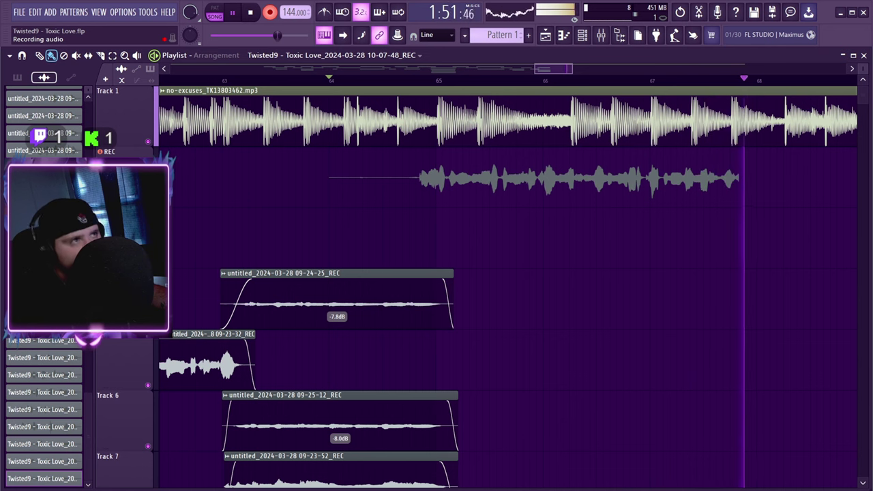
key(space)
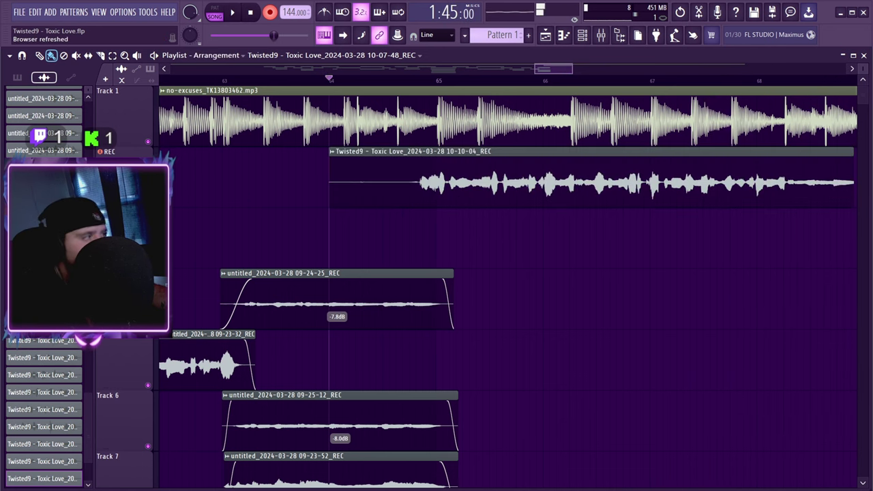
key(ctrl+z)
key(space)
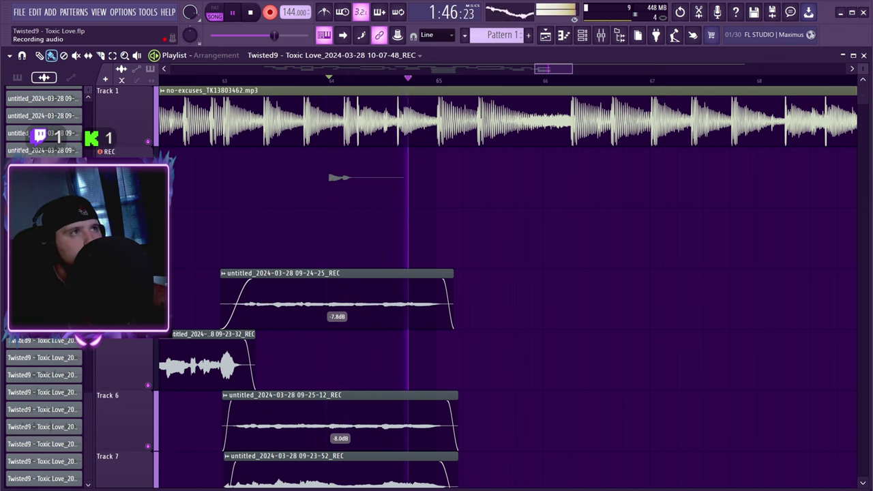
key(ctrl+z)
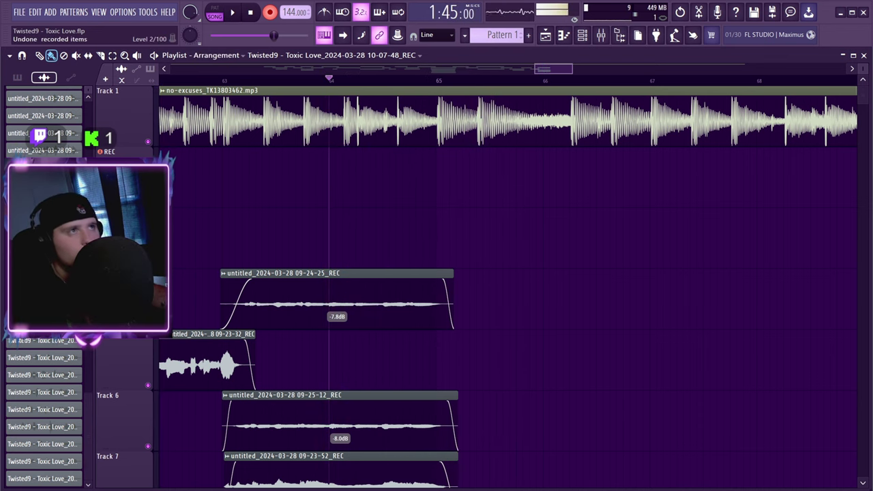
key(space)
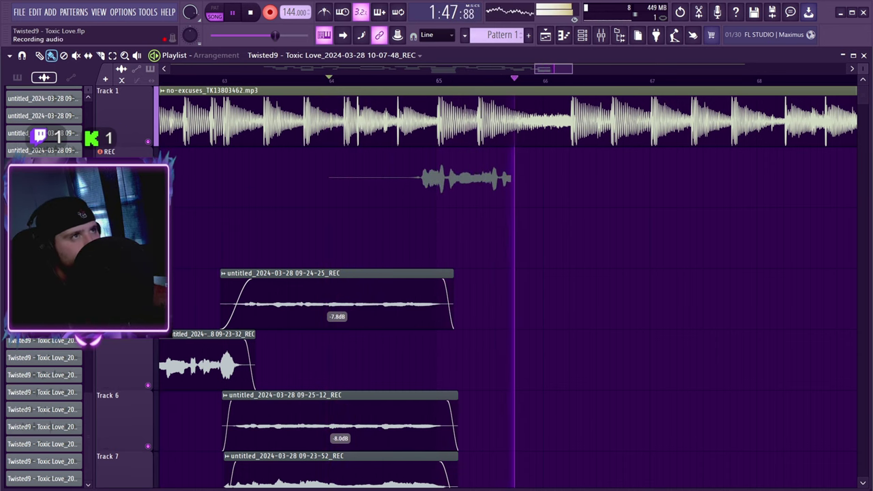
key(space)
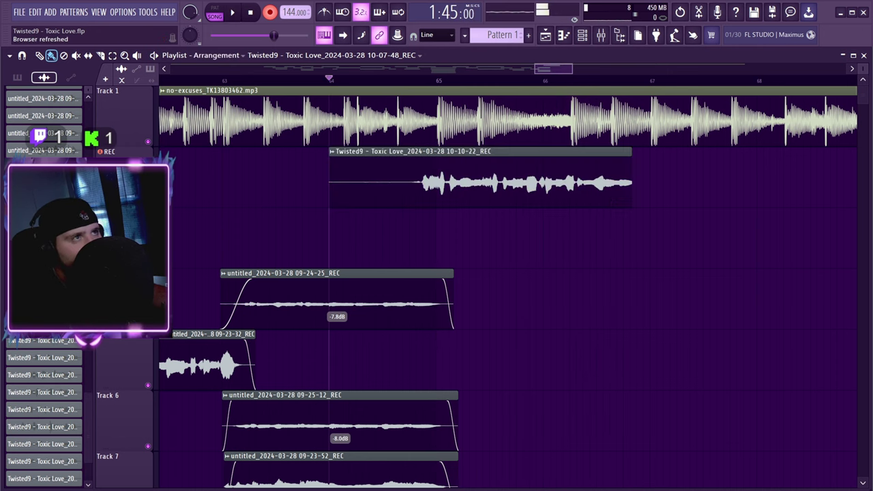
key(ctrl+z)
key(space)
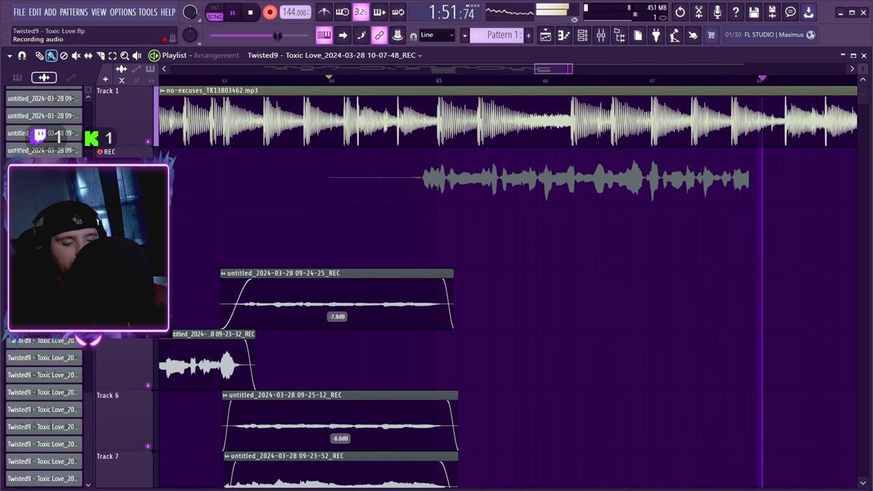
key(space)
key(ctrl+z)
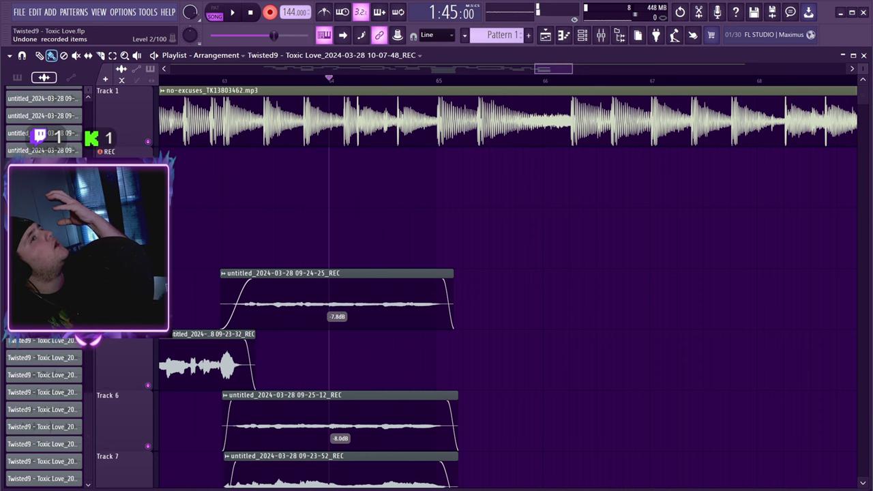
Step: Record a vocal take from bar 64 to about bar 69, play it back, and delete the clip
key(space)
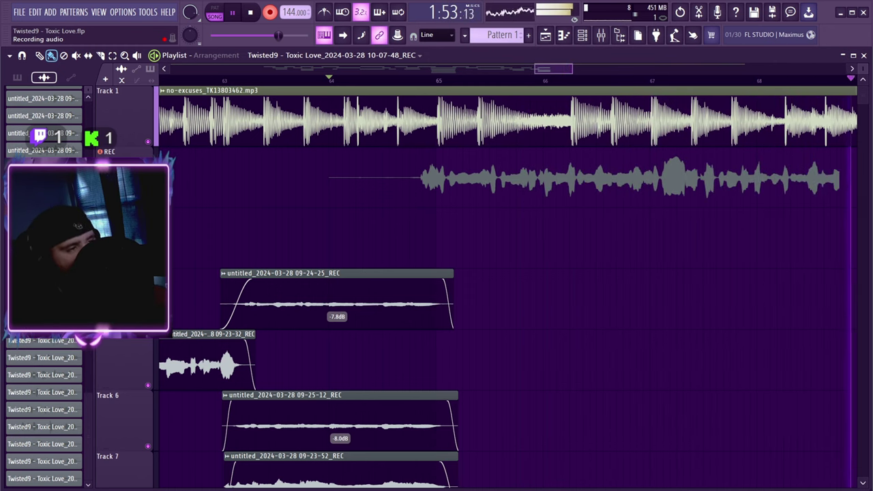
key(space)
key(space)
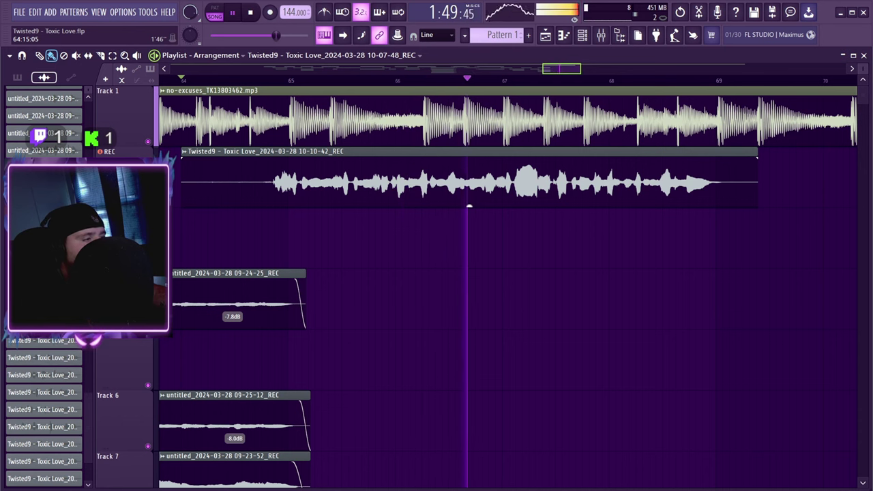
key(space)
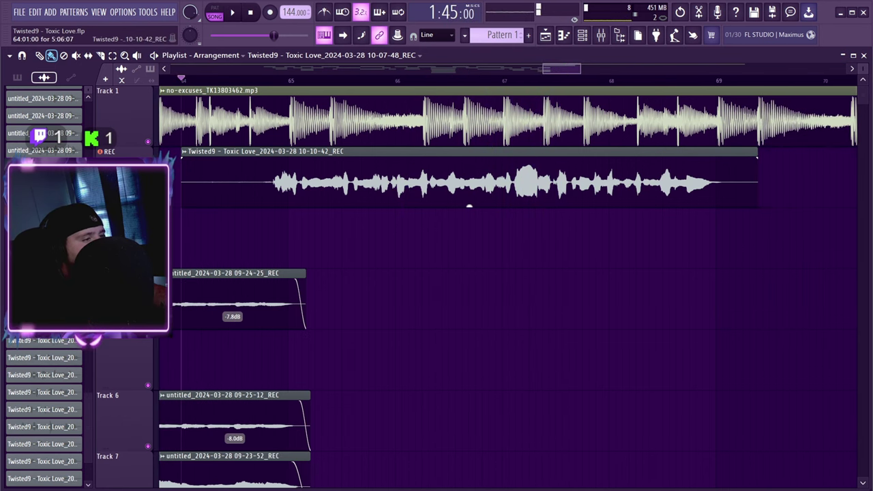
right_click(470, 203)
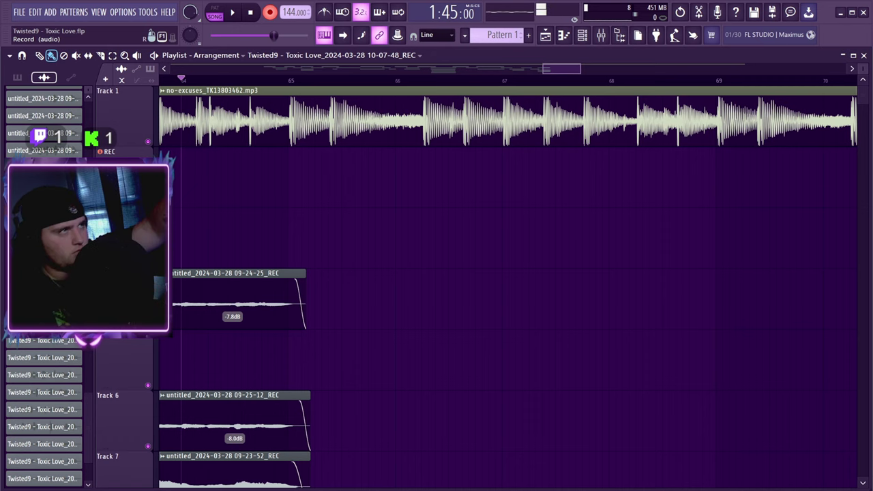
Step: Record several vocal takes starting from bar 64, discarding each one after it is stopped
key(space)
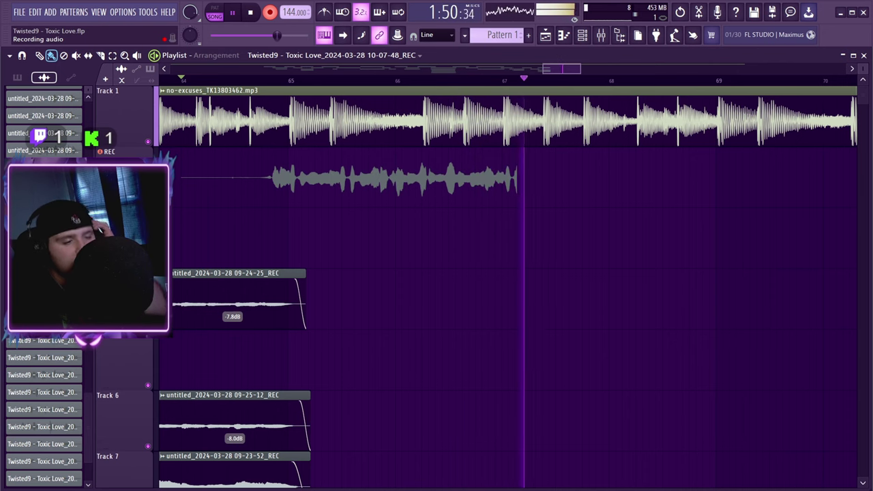
key(space)
key(ctrl+z)
key(space)
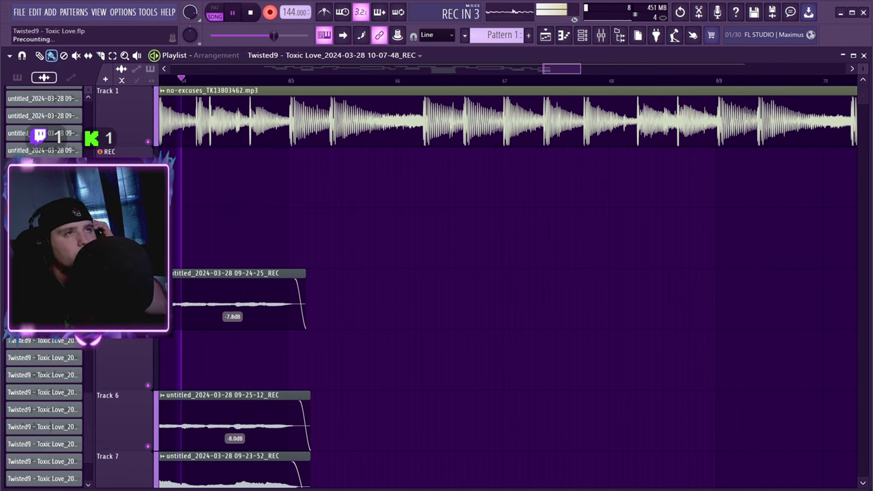
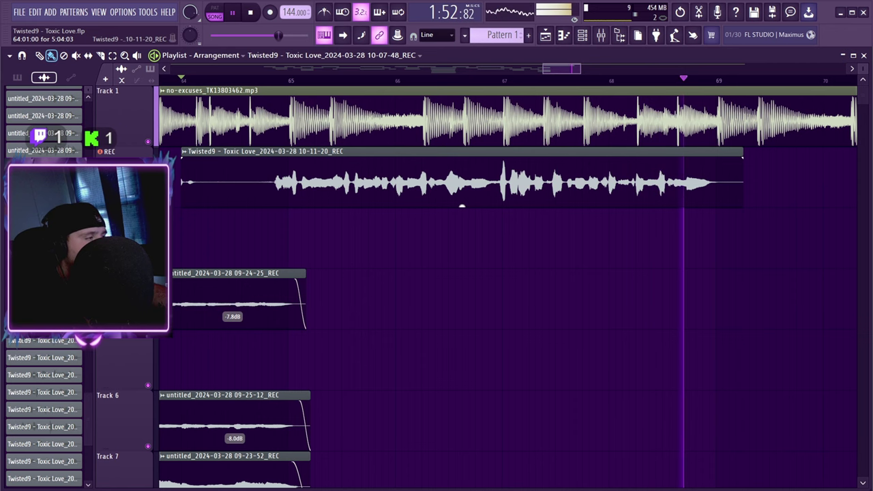
right_click(462, 205)
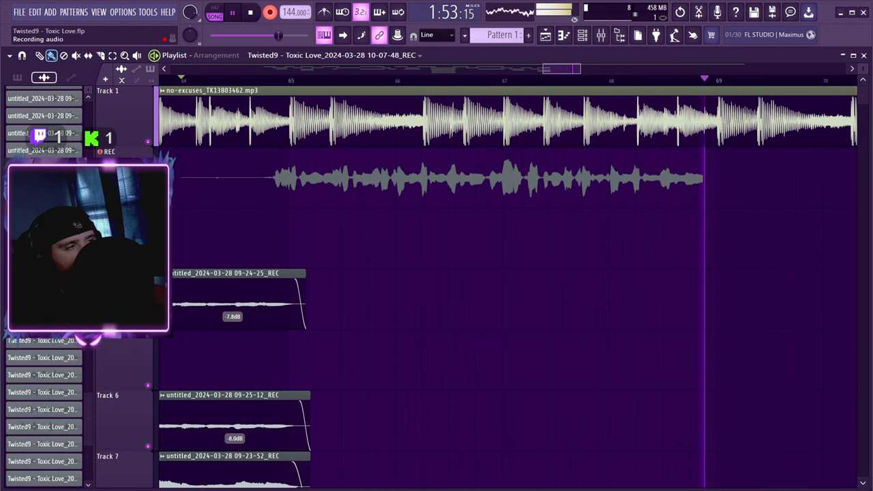
key(space)
key(ctrl+z)
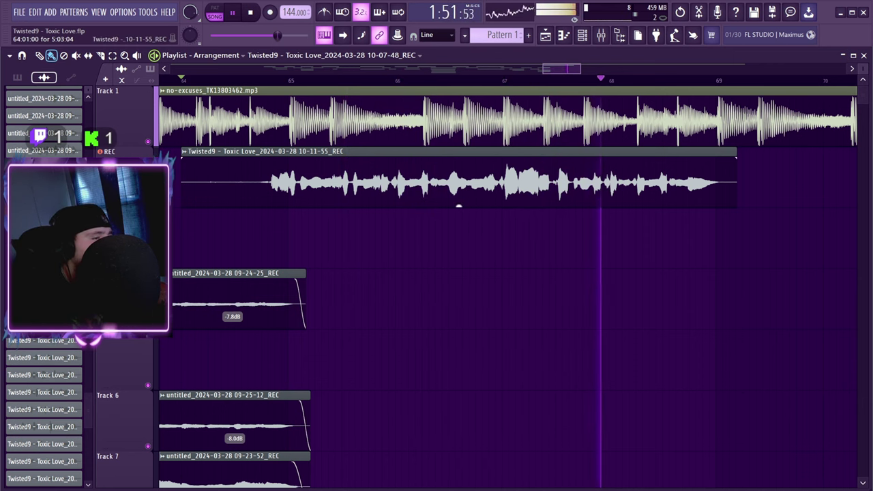
Step: Trim the silent start of the 10-11-55 vocal take, fade both ends, and move the clip to Track 3
drag(183, 180, 255, 180)
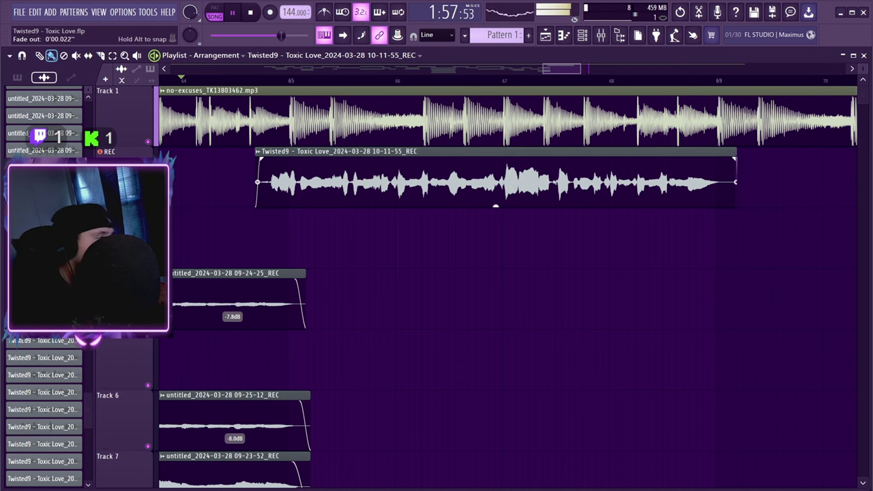
drag(496, 206, 495, 267)
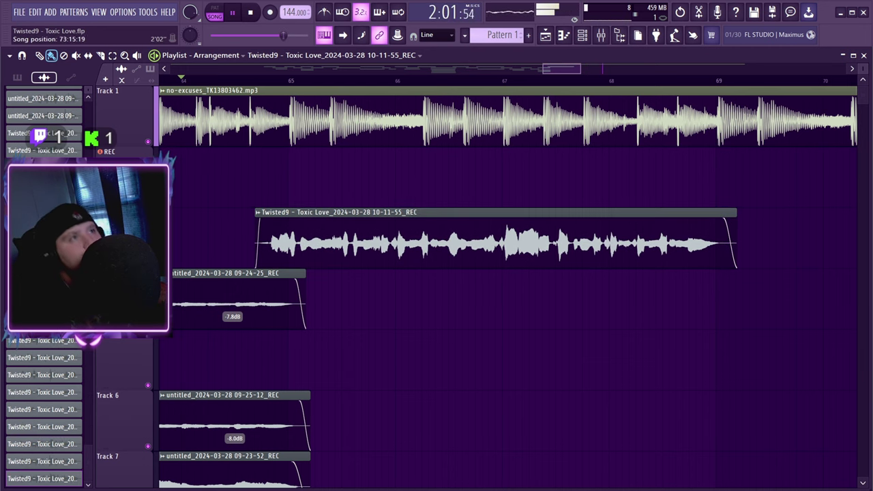
Step: Set the song position to bar 64 and record trial double takes over the 10-11-55 vocal, undoing each one
click(187, 81)
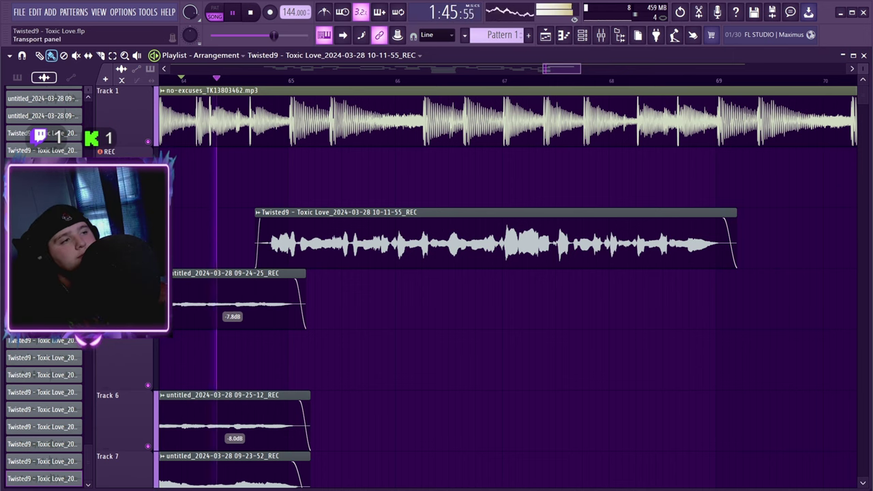
click(270, 13)
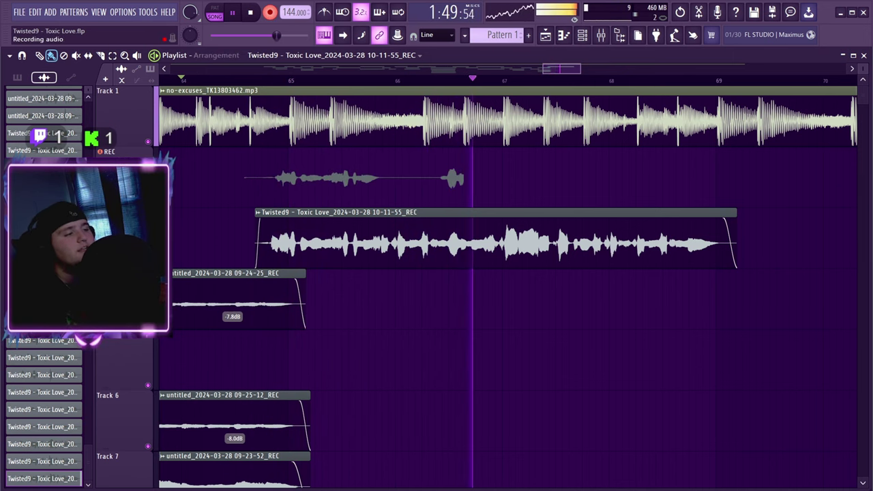
key(space)
key(ctrl+z)
key(space)
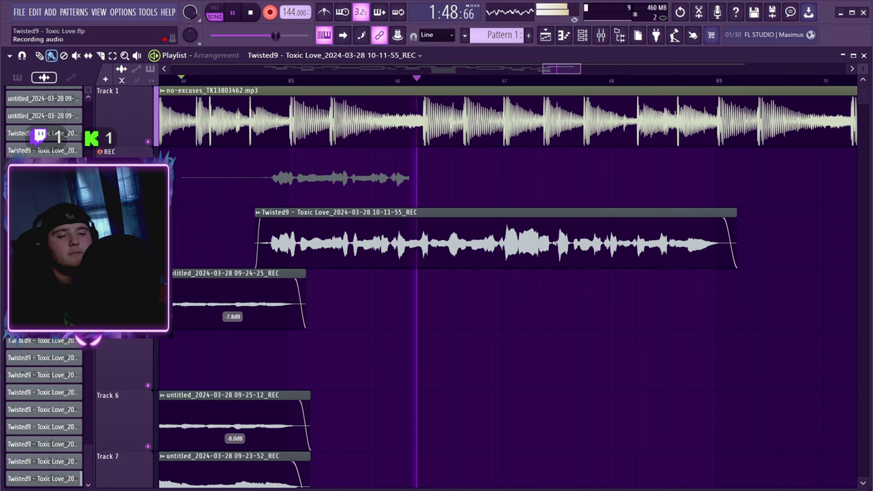
key(space)
key(ctrl+z)
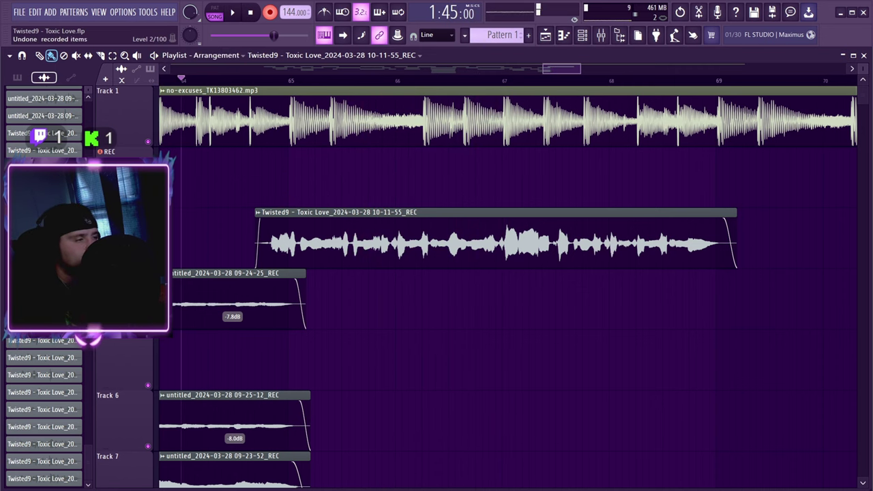
key(space)
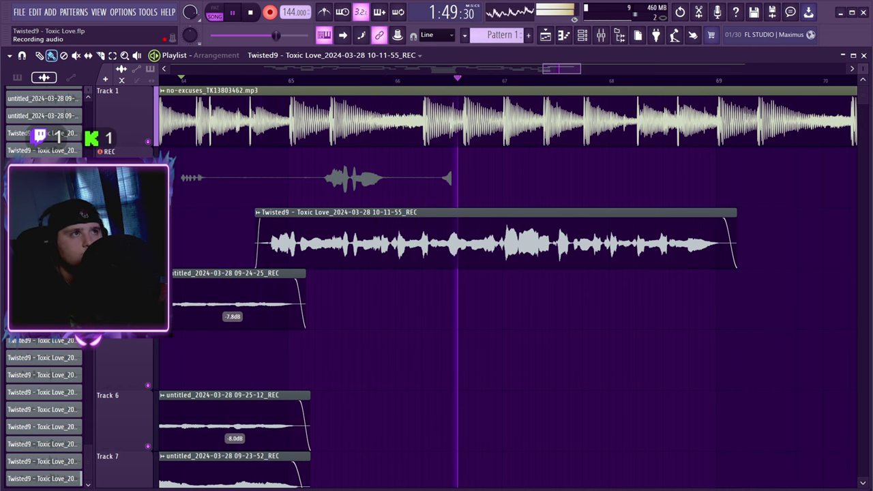
key(space)
key(ctrl+z)
Step: Record a double take from bar 64 to just past bar 69 and move the clip to Track 5
key(space)
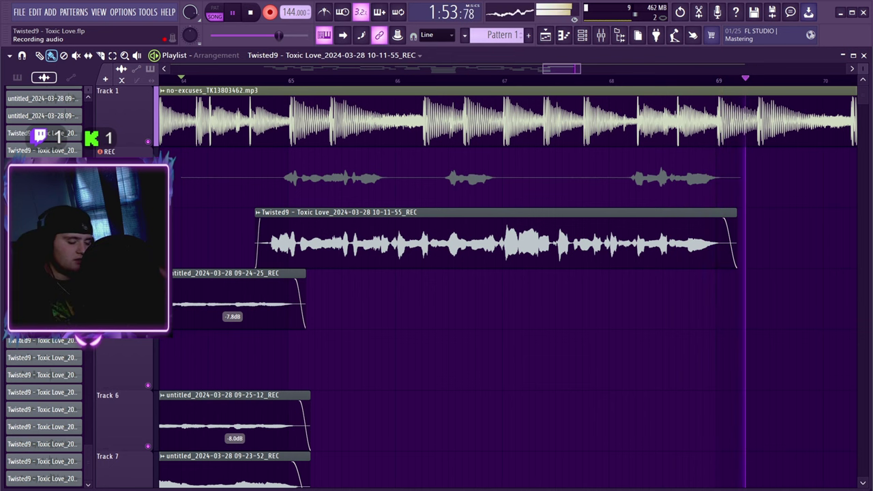
key(space)
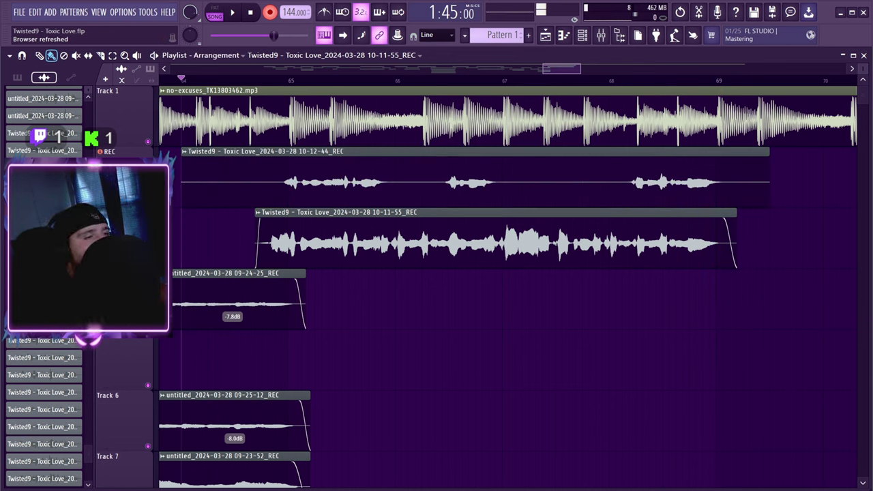
drag(475, 204, 475, 388)
Step: Trim the 10-12-44 double to start at 66:07:00 and end just past bar 69, fade both ends, and lower its gain to -6.5 dB
key(space)
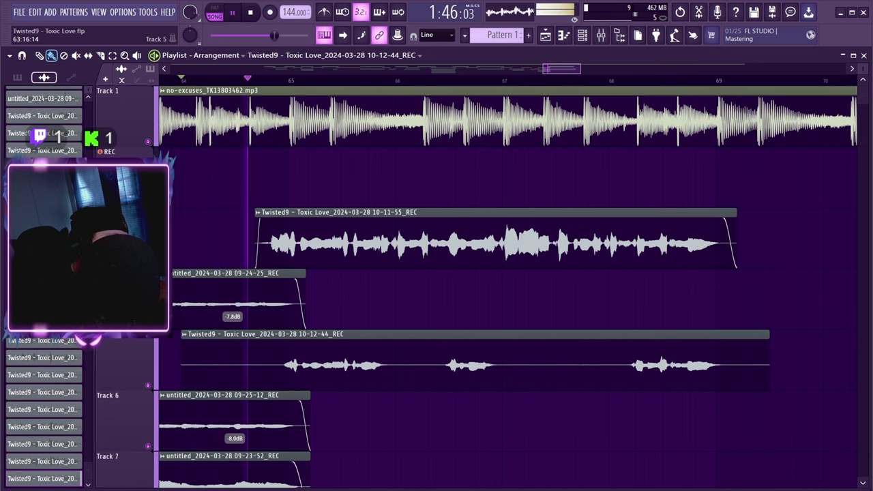
drag(183, 363, 269, 363)
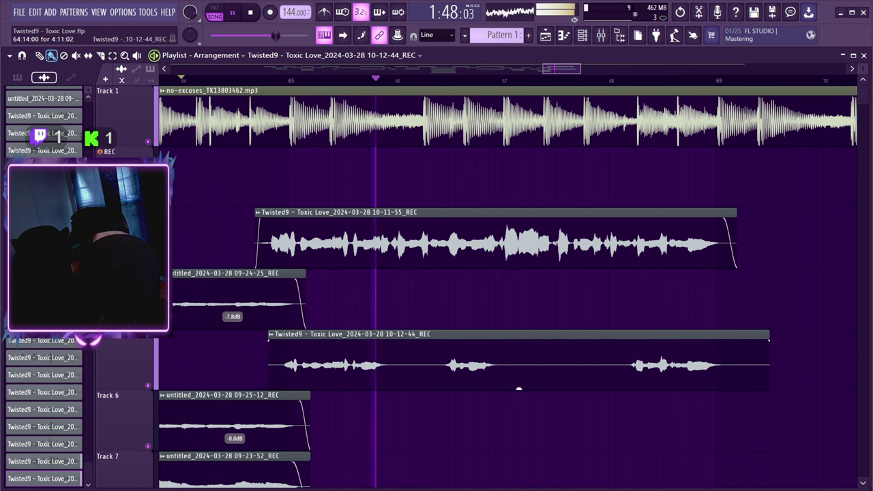
drag(518, 389, 519, 388)
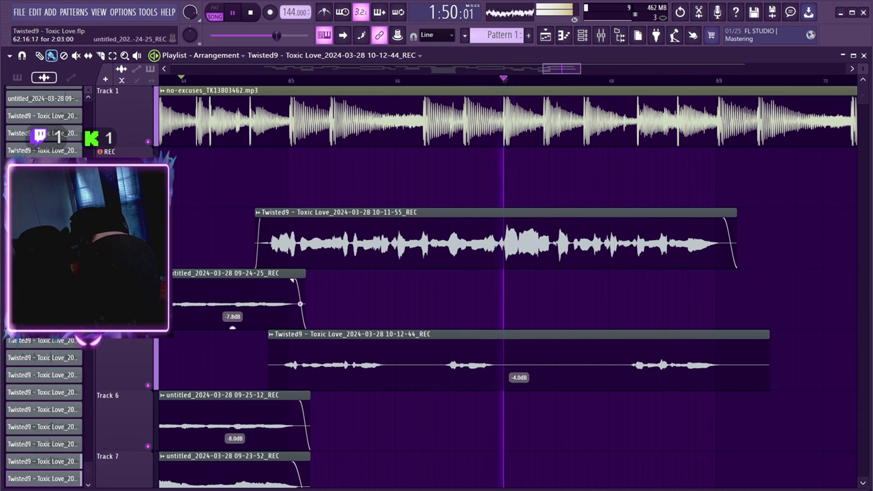
mouse_move(269, 363)
mouse_down()
mouse_move(446, 363)
mouse_move(432, 363)
mouse_move(442, 341)
mouse_up()
click(395, 81)
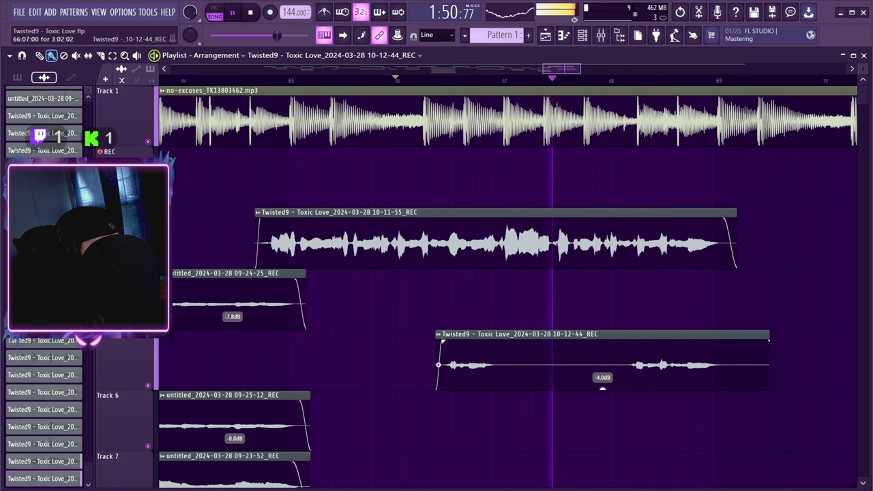
drag(769, 363, 721, 341)
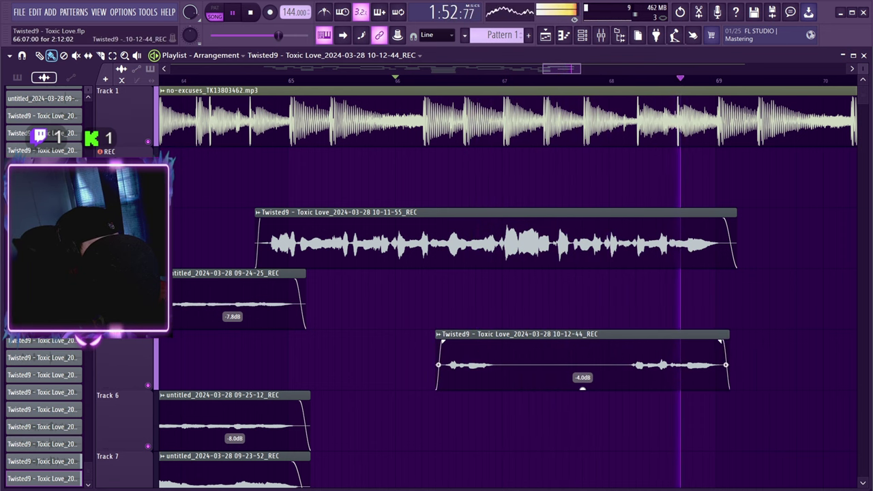
drag(582, 389, 583, 403)
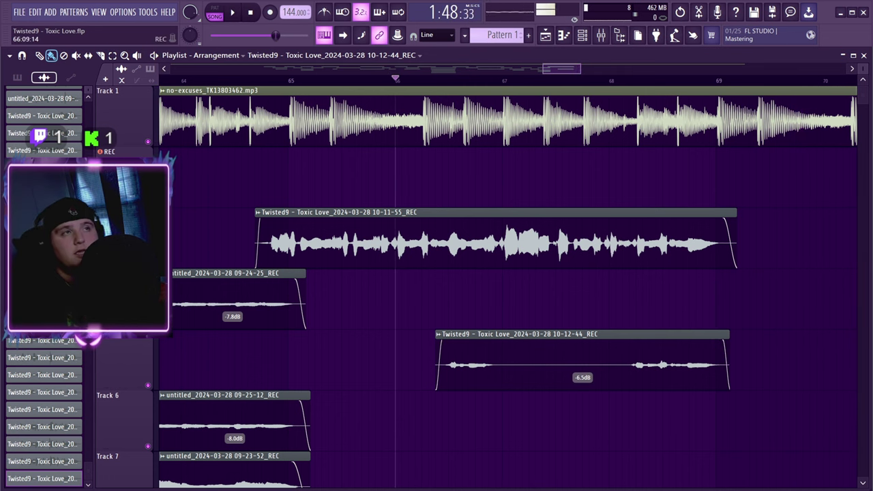
Step: Listen through the preceding vocals, and record the next vocal line from about bar 68 to bar 71
scroll(509, 287, left, 5)
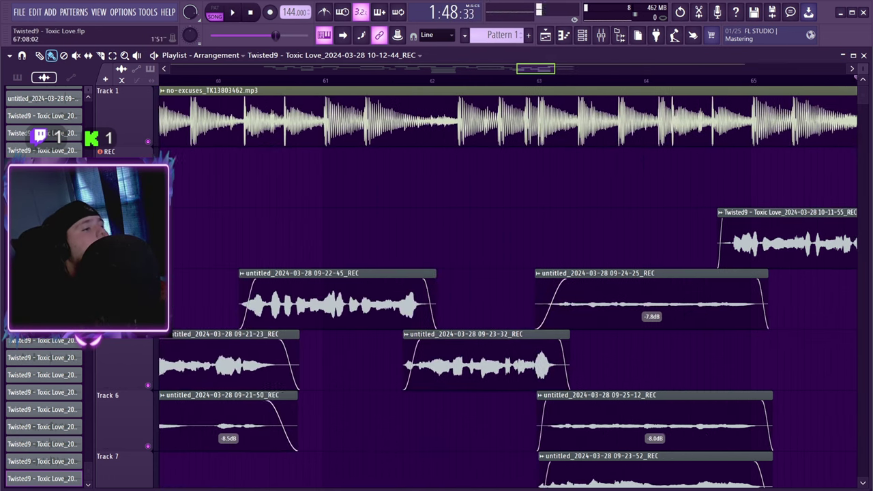
key(space)
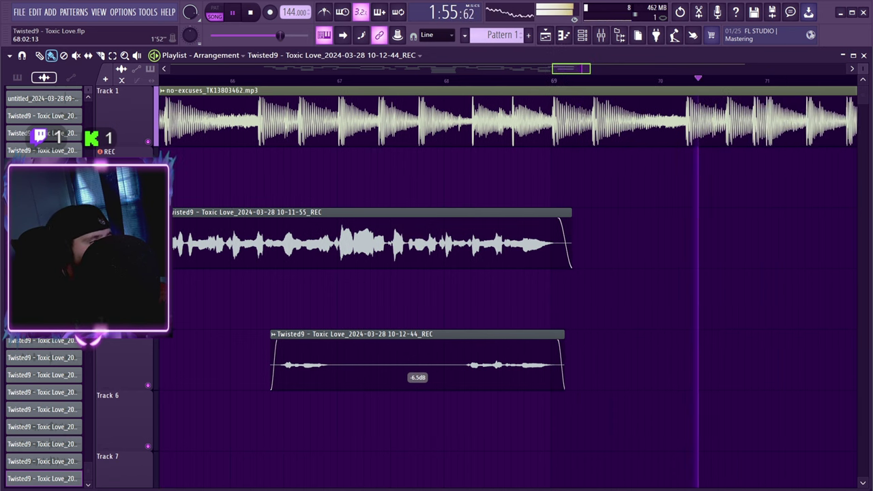
click(437, 80)
key(r)
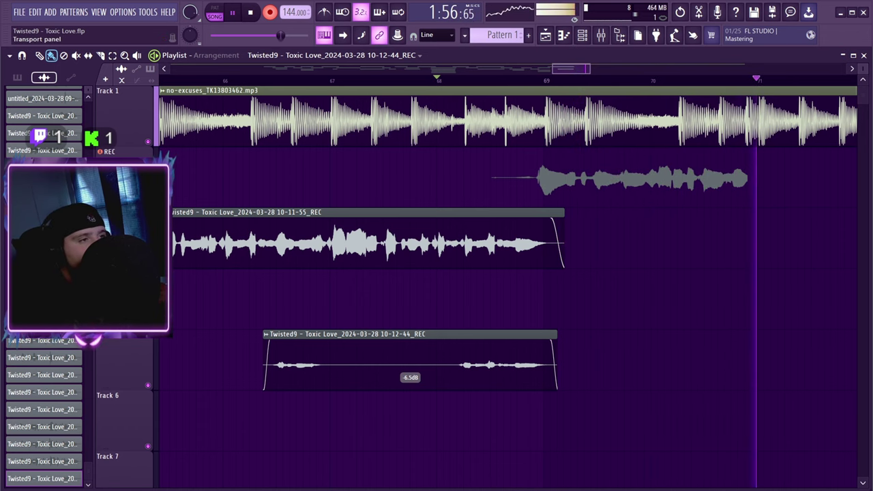
key(space)
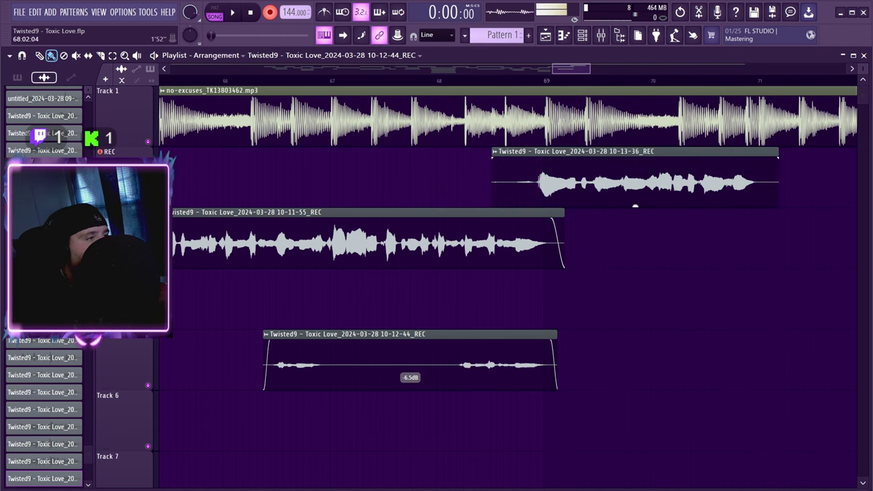
Step: Play back the 10-13-36 take from bar 68 while trimming its start, and delete the clip
key(space)
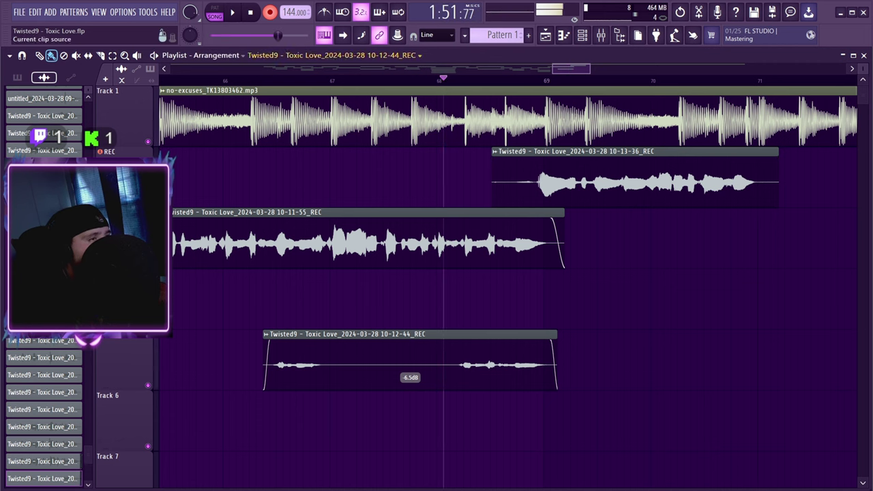
key(space)
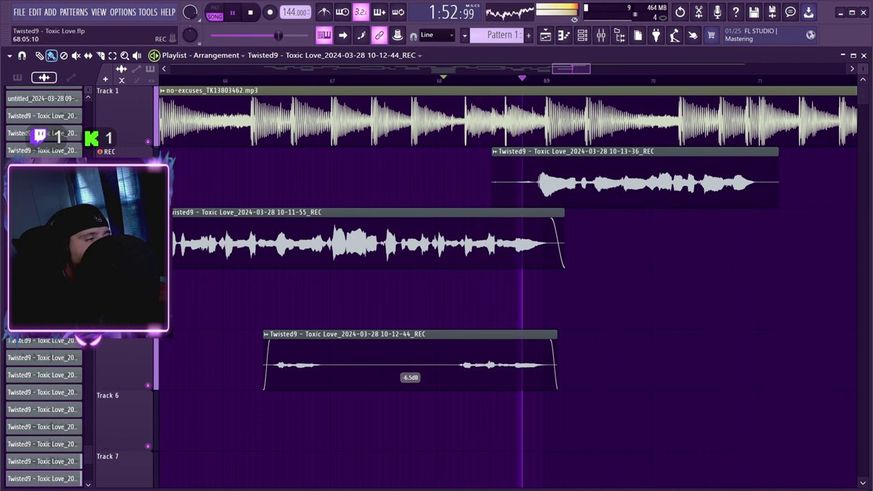
mouse_move(493, 183)
mouse_down()
mouse_move(527, 183)
mouse_move(539, 158)
mouse_up()
key(space)
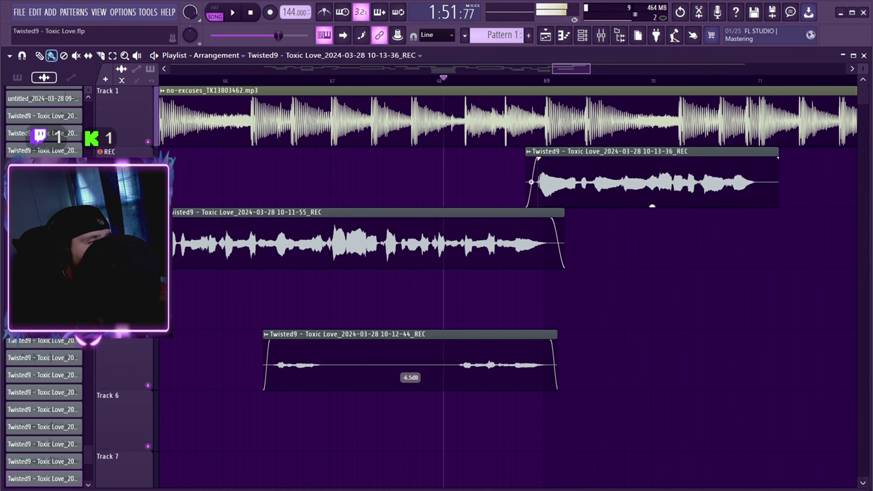
key(space)
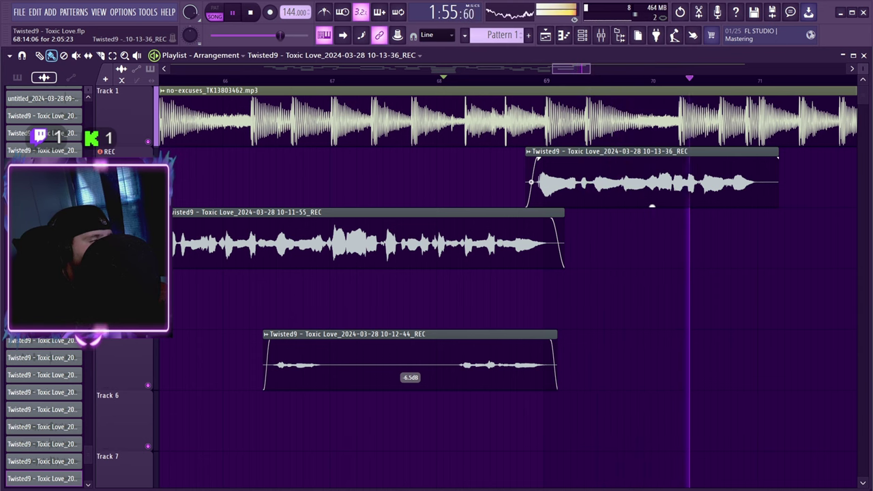
key(space)
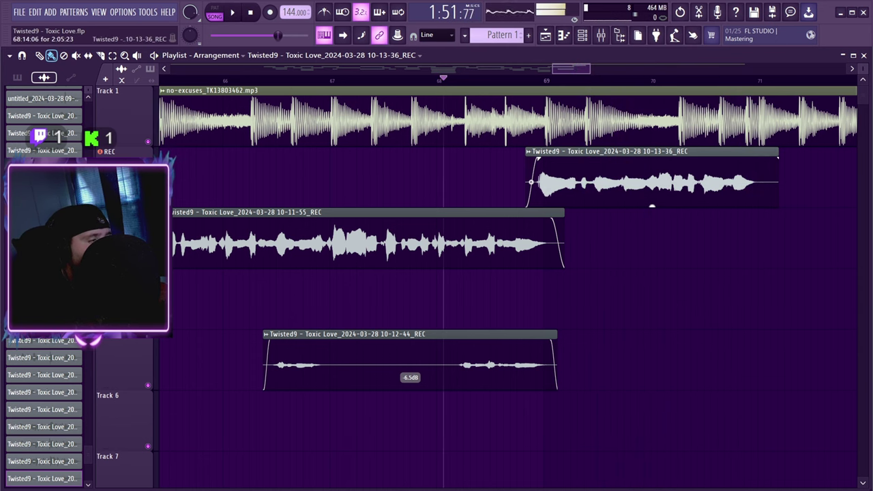
drag(631, 182, 595, 302)
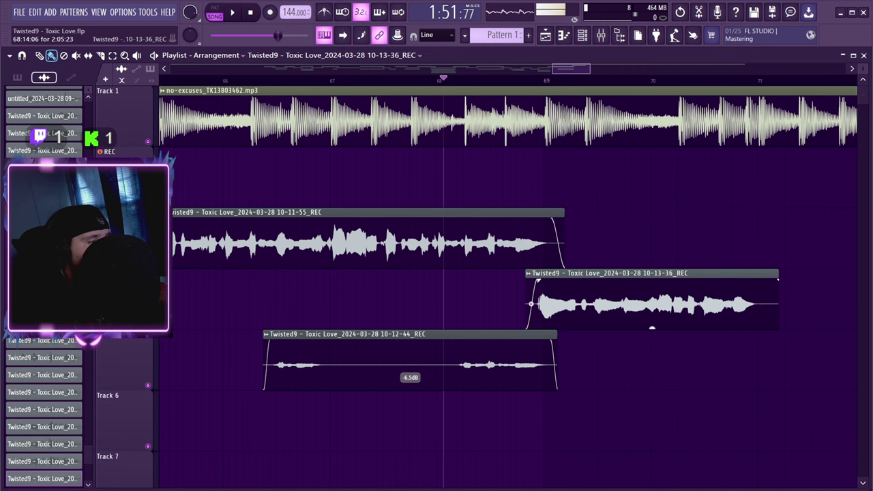
right_click(595, 302)
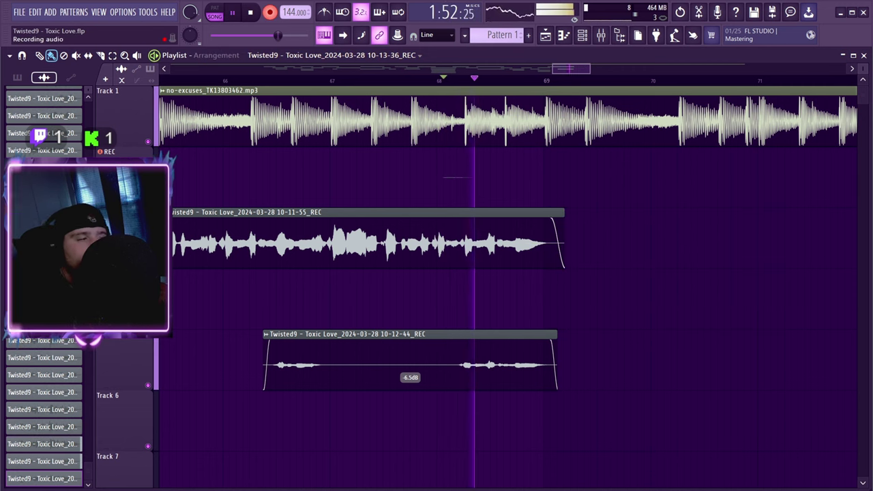
Step: Record trial takes of the next vocal line starting from bars 68 and 67, undoing each one
key(space)
key(ctrl+z)
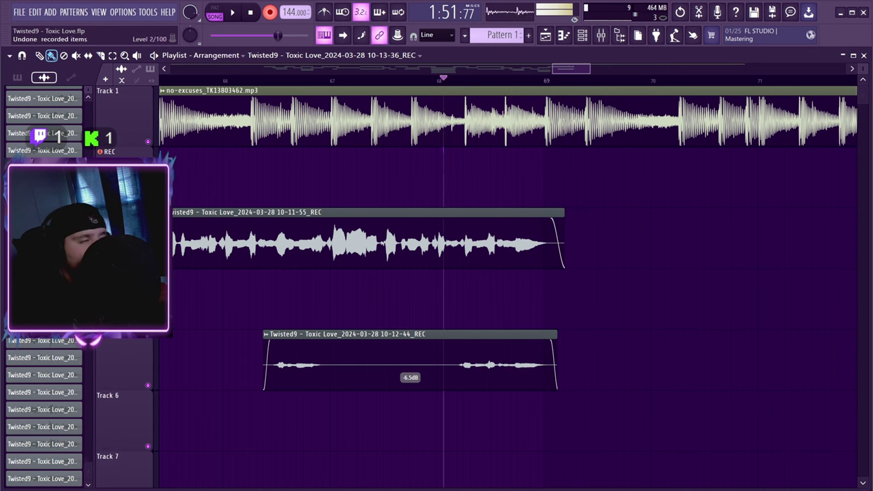
key(space)
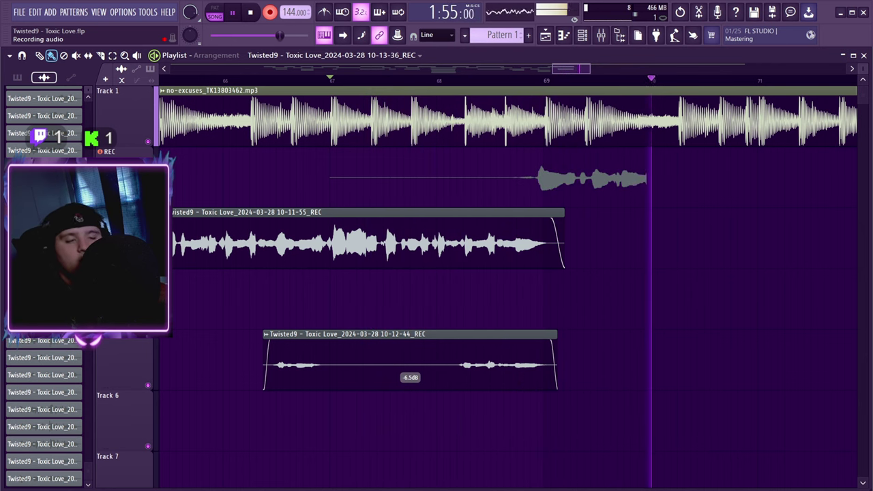
key(space)
key(ctrl+z)
Step: Record a take of the next vocal line from bar 67 to about bar 71 on the REC track
key(space)
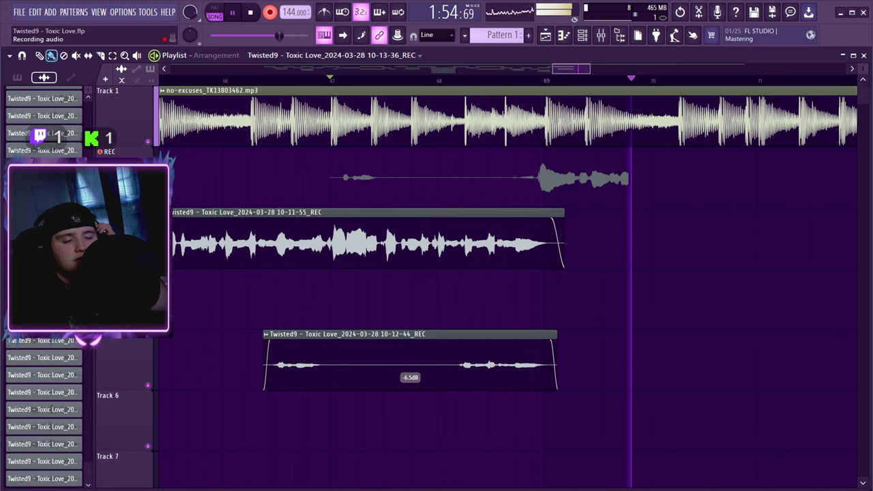
key(space)
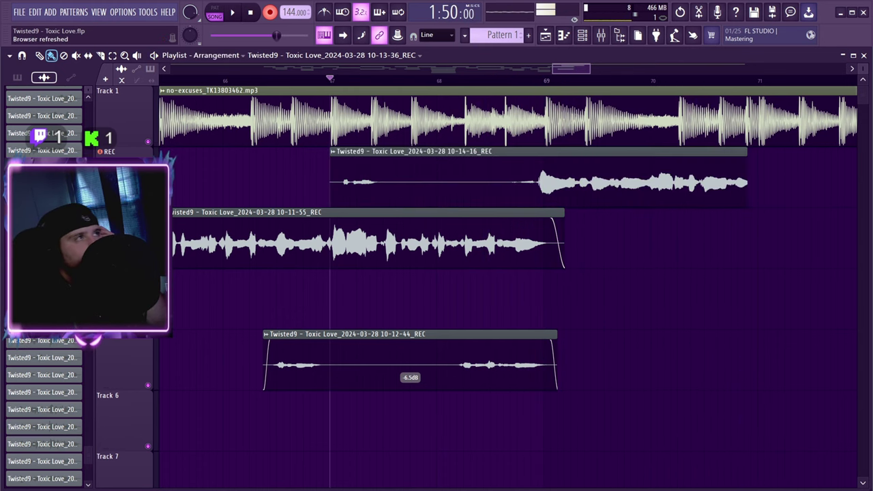
Step: Undo the 10-14-16 take, record a replacement from bar 67 to just past bar 71, and move it to Track 4
key(ctrl+z)
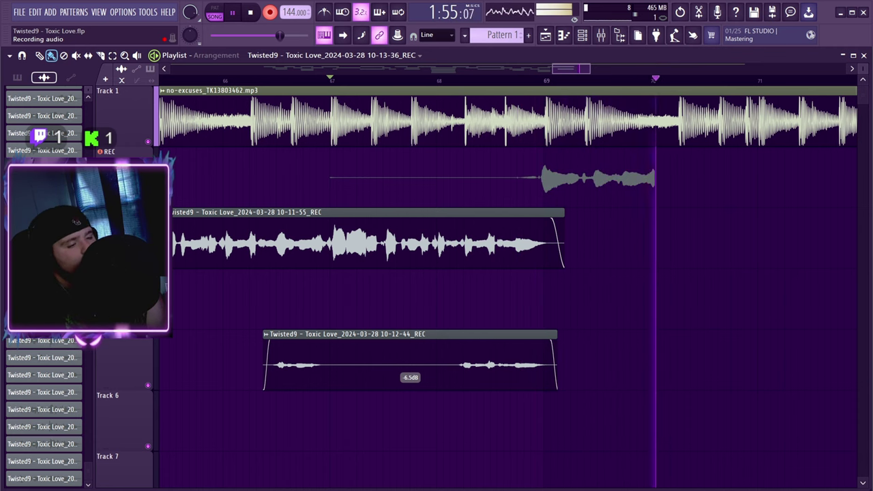
key(space)
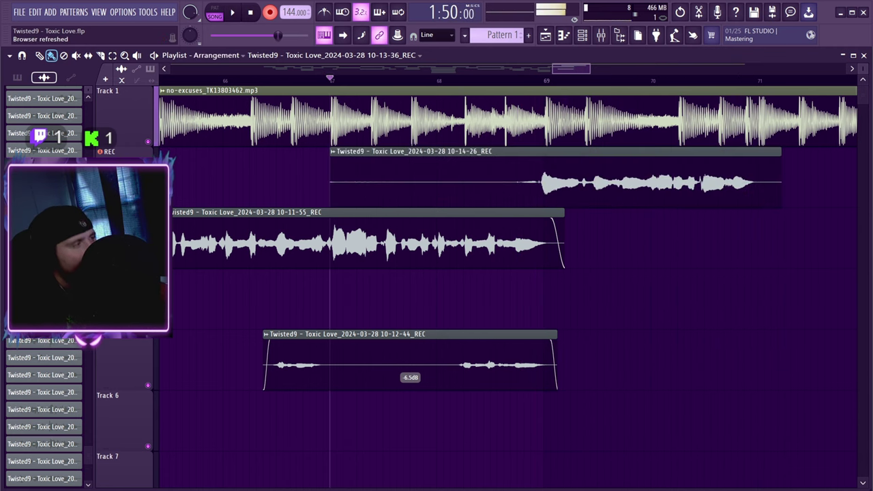
drag(556, 171, 557, 293)
Step: Trim the 10-14-26 clip to start at 68:15 and end just past bar 71, with a short fade at each end
key(space)
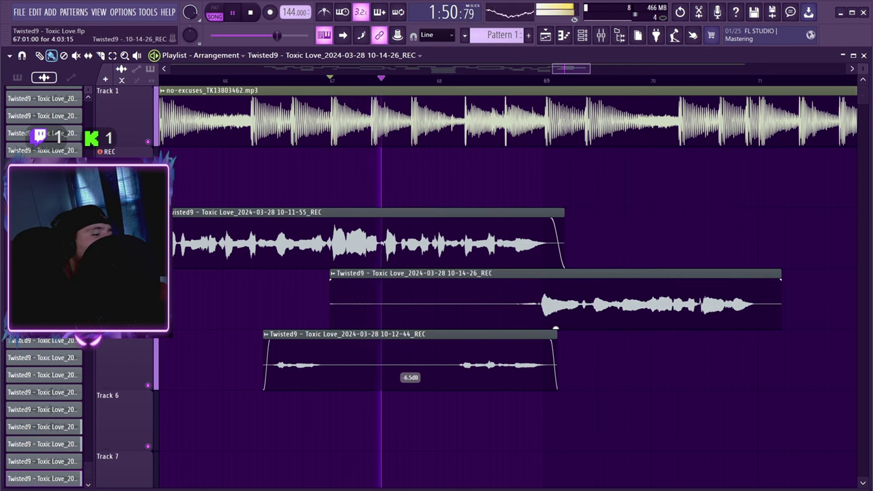
drag(331, 304, 532, 304)
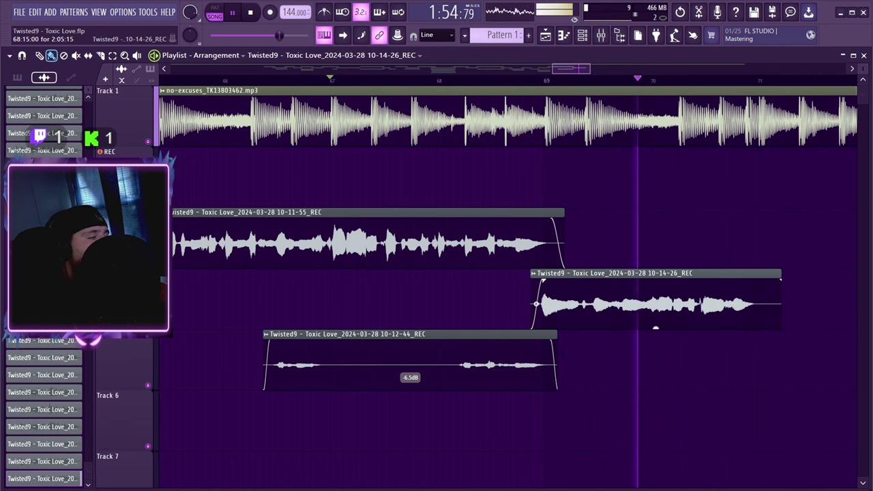
drag(781, 299, 753, 281)
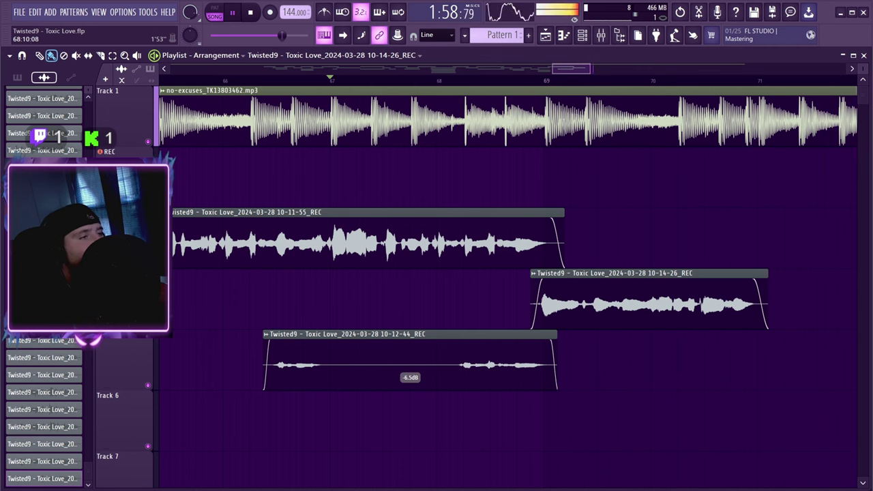
Step: Record the next vocal line from about 69:05 to just past bar 73, and move the take to Track 3
key(r)
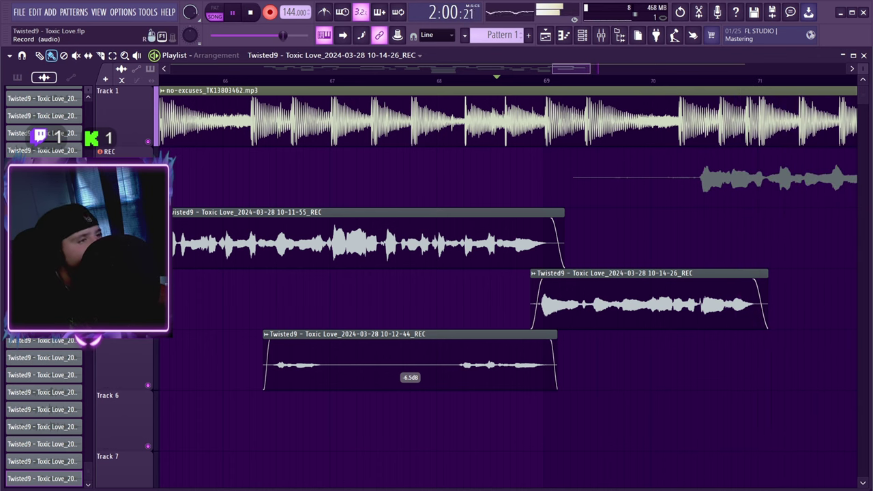
key(space)
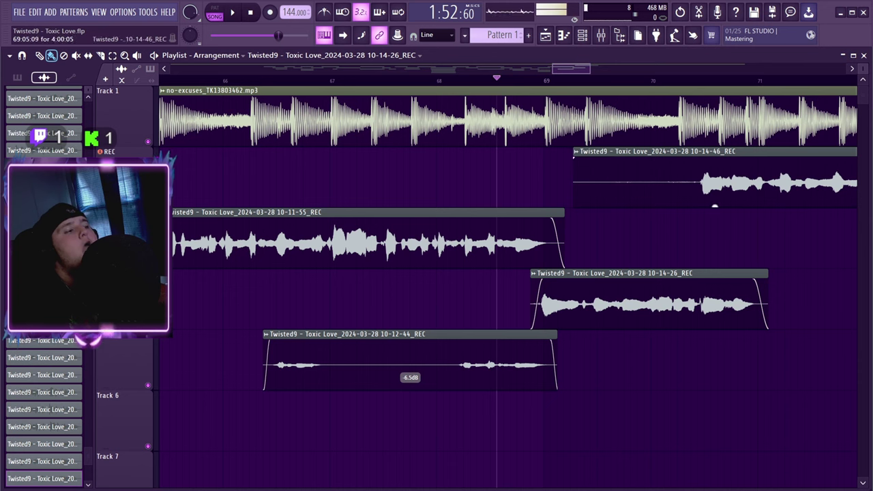
drag(714, 204, 714, 267)
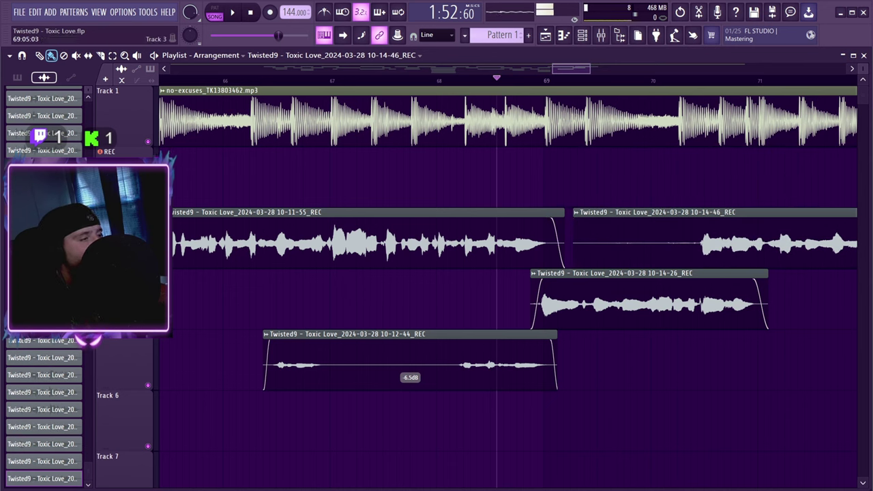
Step: Trim the 10-14-46 clip to run from just before bar 71 to just past bar 73, fading both ends while checking playback
drag(575, 219, 748, 219)
key(space)
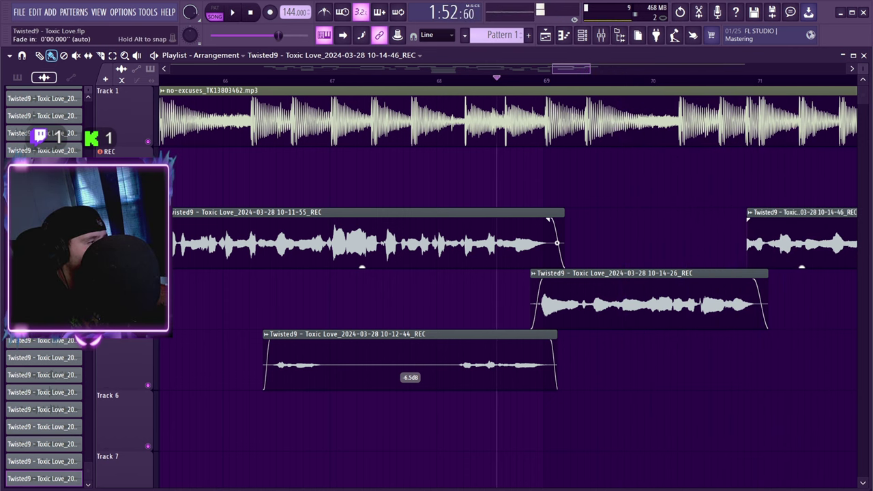
key(space)
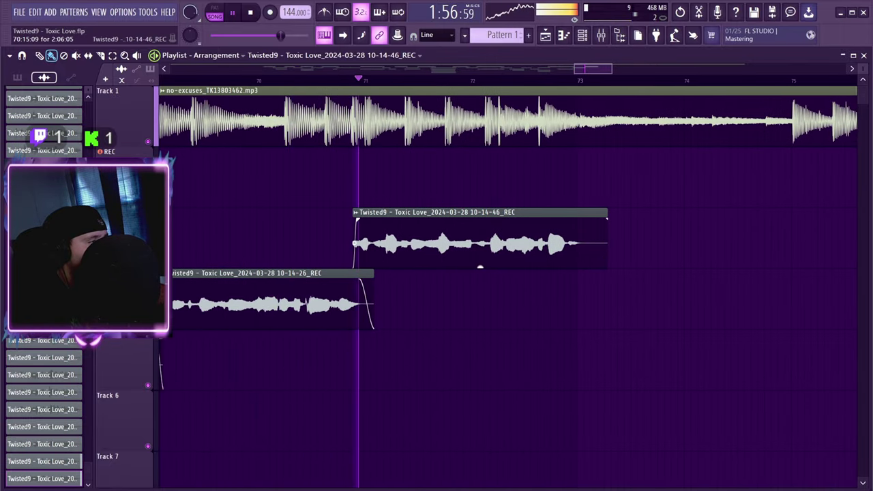
drag(606, 243, 593, 243)
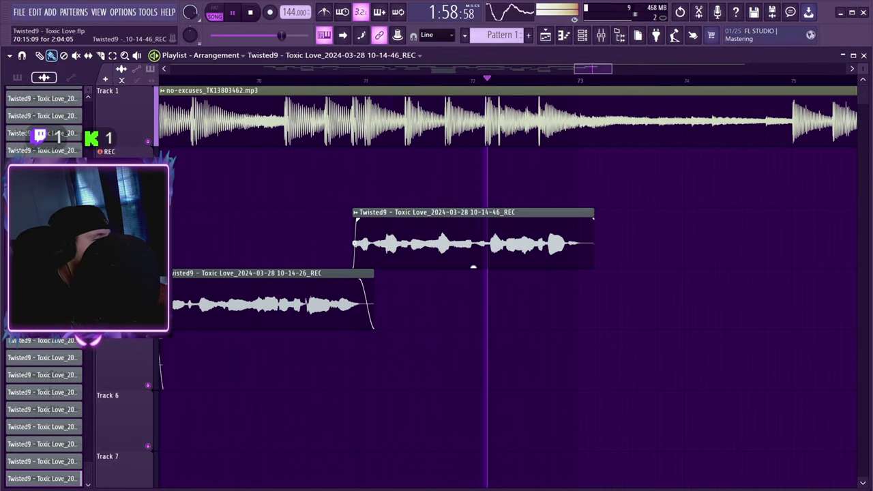
drag(354, 243, 344, 243)
key(space)
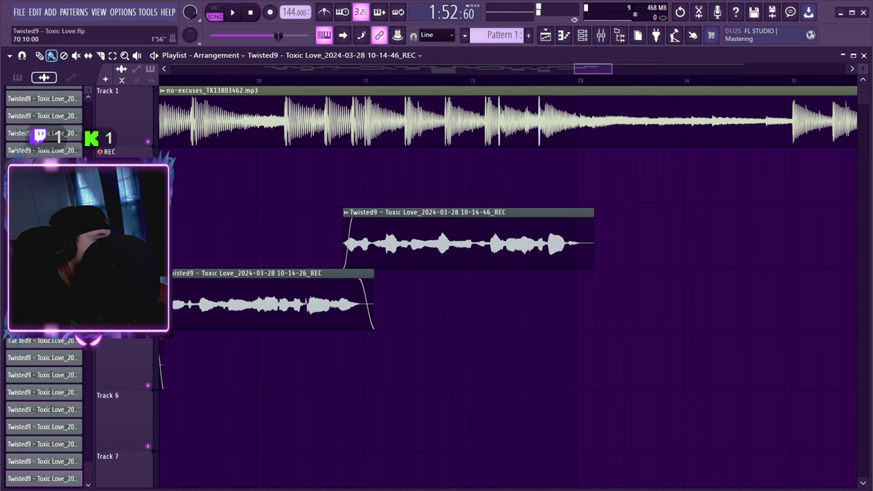
key(space)
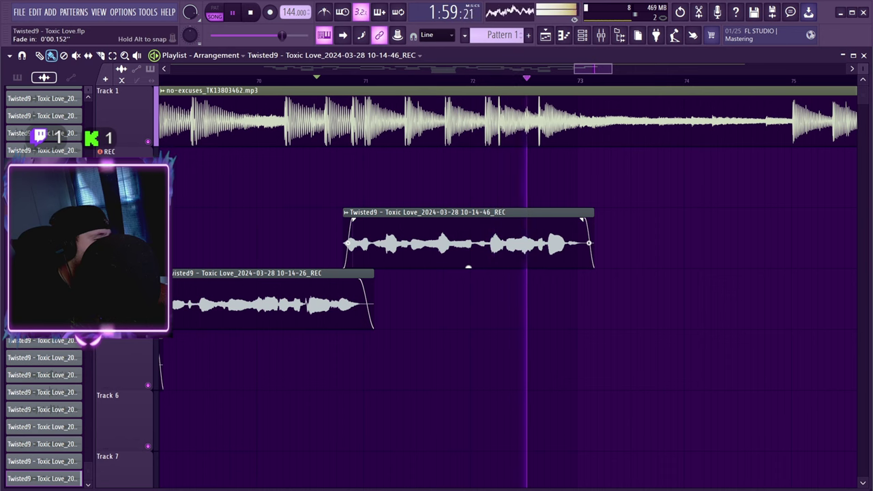
key(space)
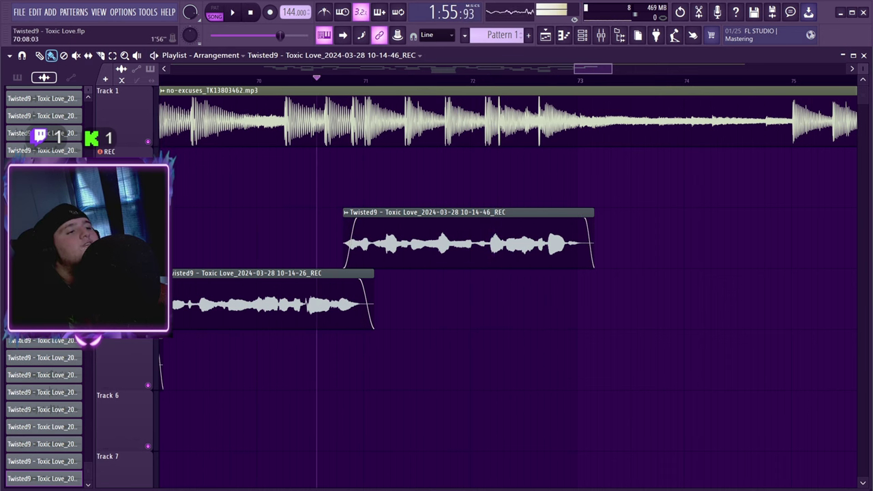
Step: Listen through the latest vocals and the beat up to about bar 77 to work out the next line
key(space)
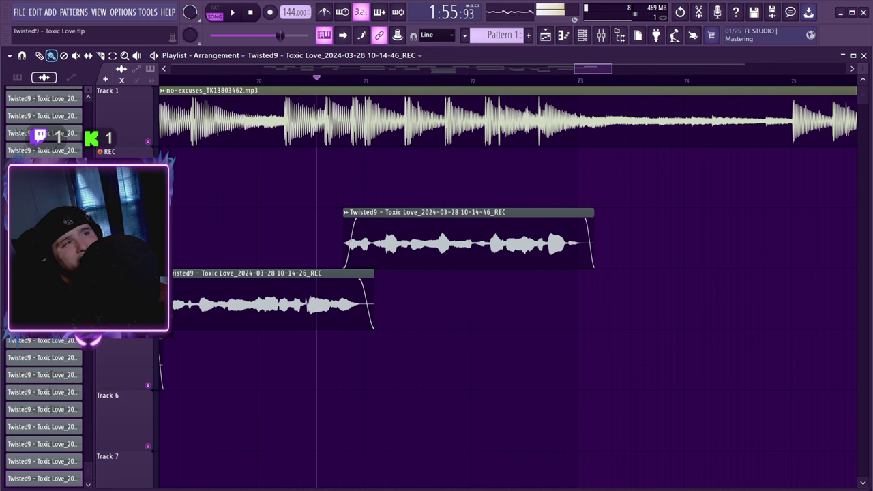
key(space)
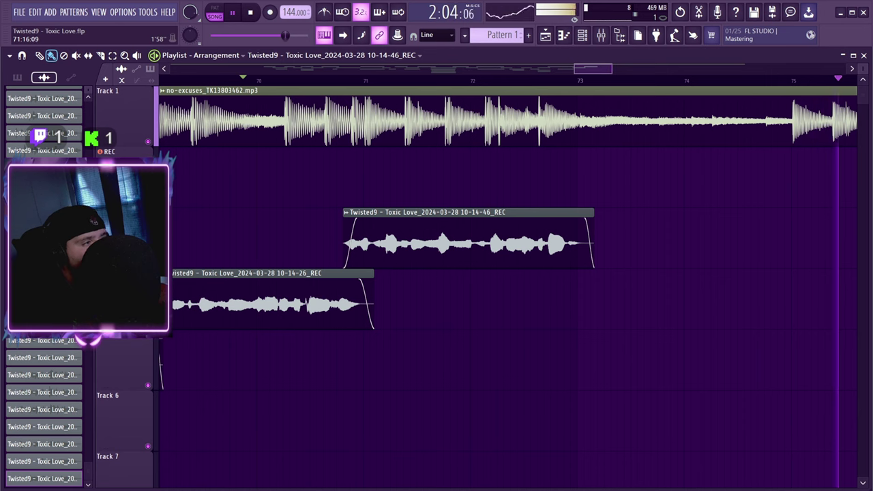
click(401, 80)
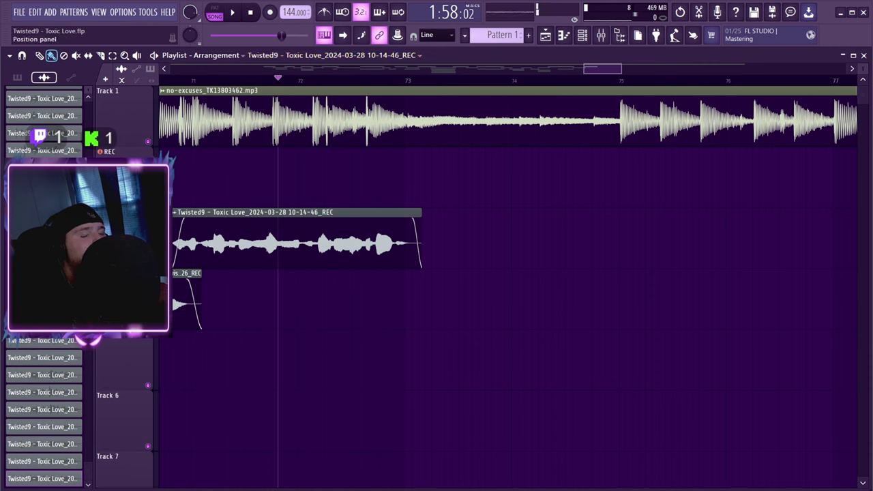
key(space)
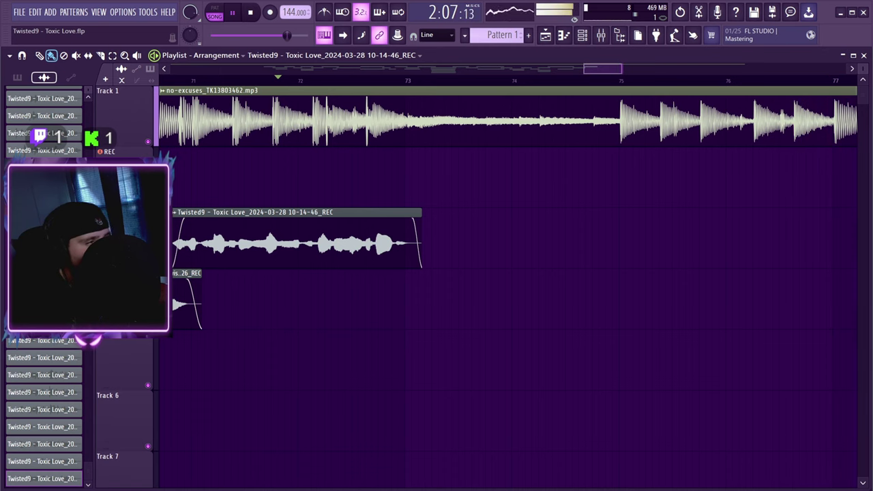
key(space)
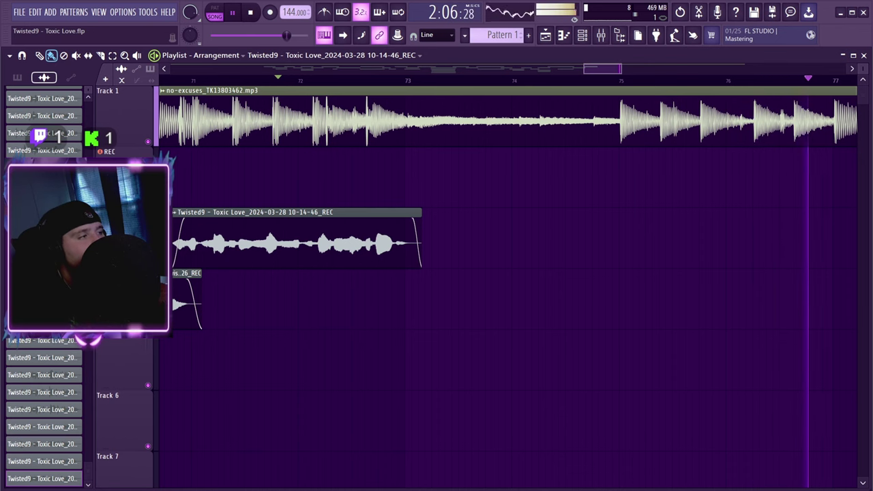
Step: Record a trial take of the next vocal line from just before bar 72, and undo it
key(space)
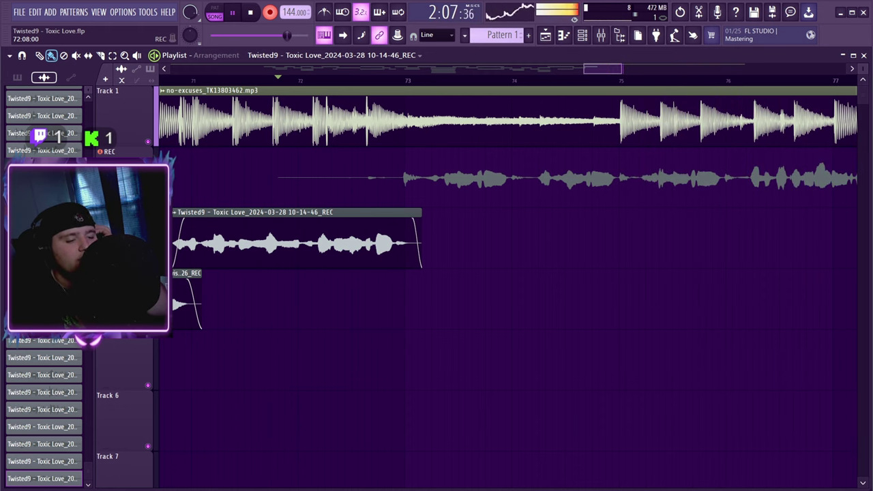
key(space)
key(ctrl+z)
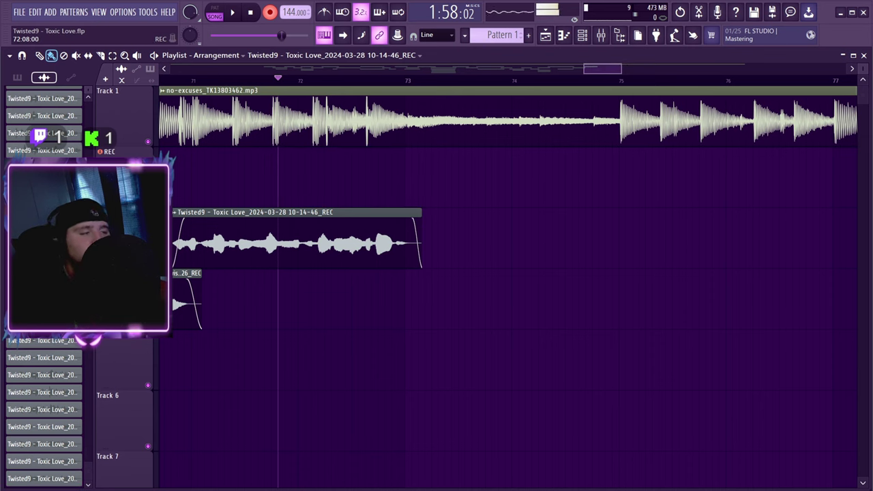
Step: Record the next vocal line from just before bar 72 to about bar 77, and trim the take's start to about bar 73
key(space)
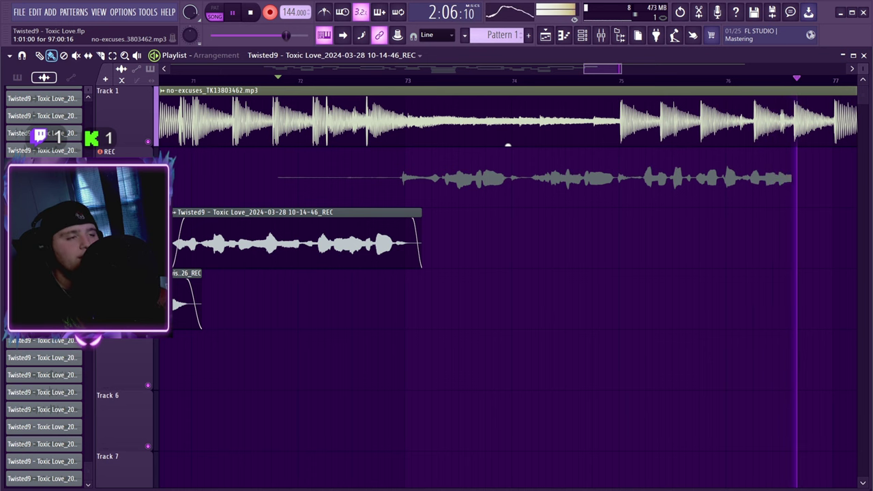
key(space)
key(space)
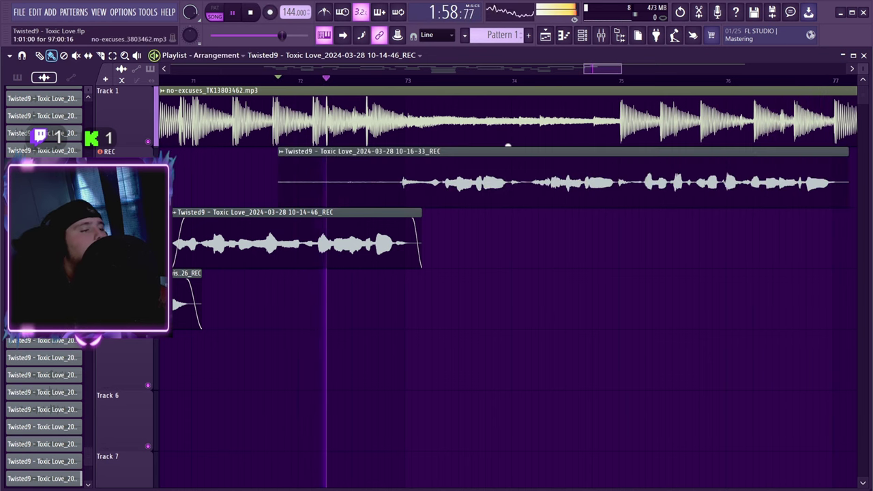
drag(280, 165, 428, 159)
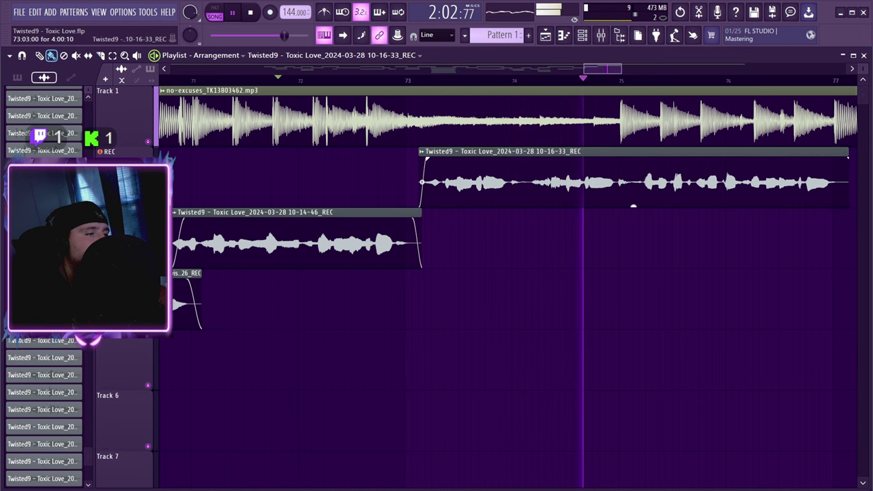
Step: Move the 10-16-33 take to Track 4 while playing it back, and delete the clip
click(411, 80)
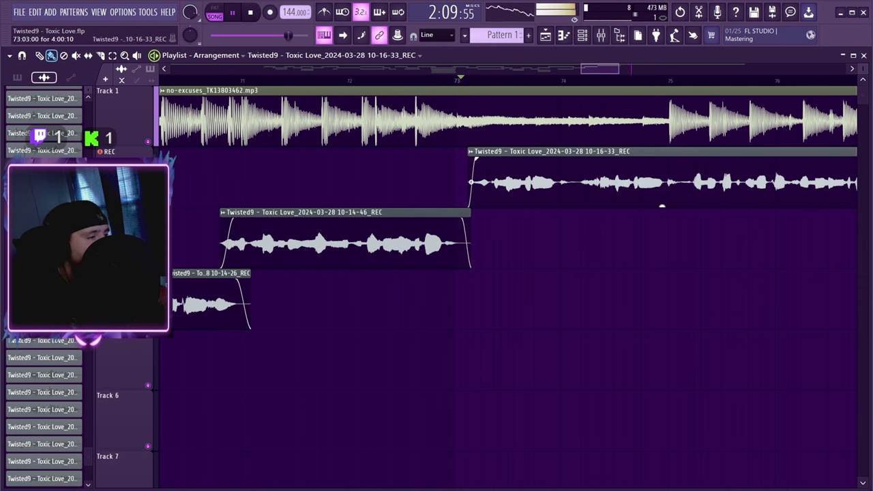
drag(662, 206, 662, 267)
drag(512, 243, 519, 304)
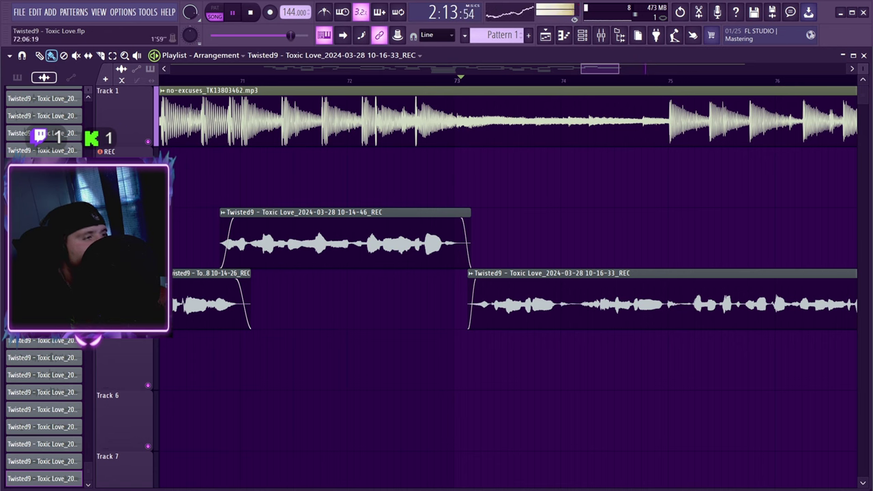
click(388, 80)
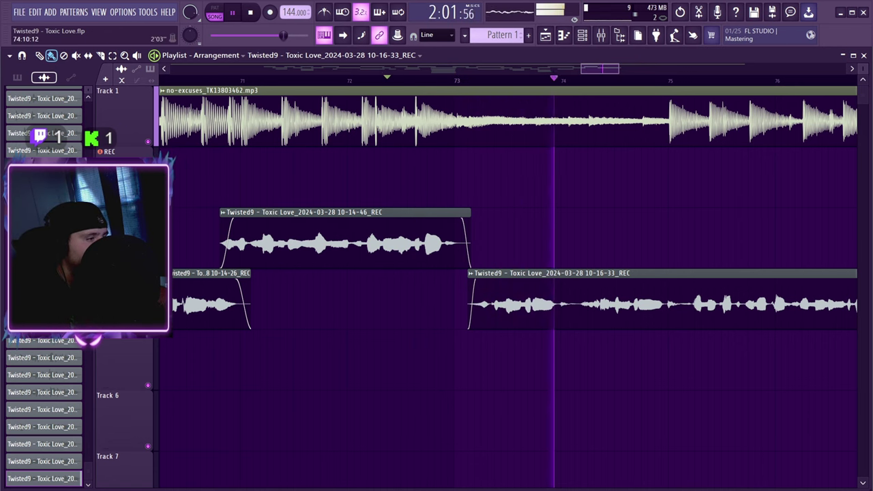
key(space)
right_click(602, 304)
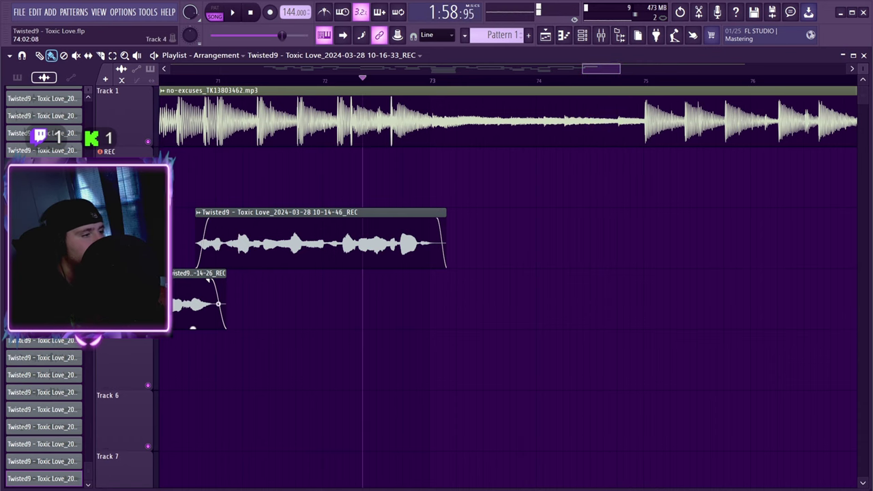
Step: Set the playback position to about bar 72, record a take of the next vocal line past bar 76, and undo it
click(322, 80)
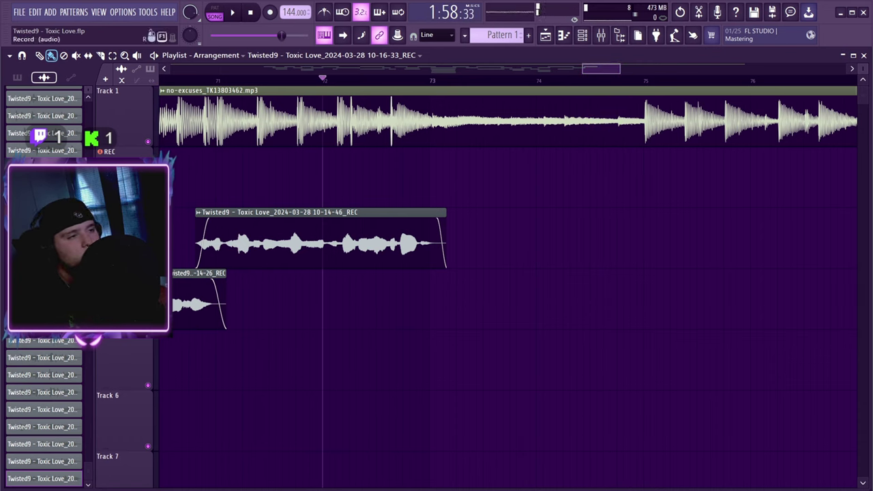
click(270, 12)
key(space)
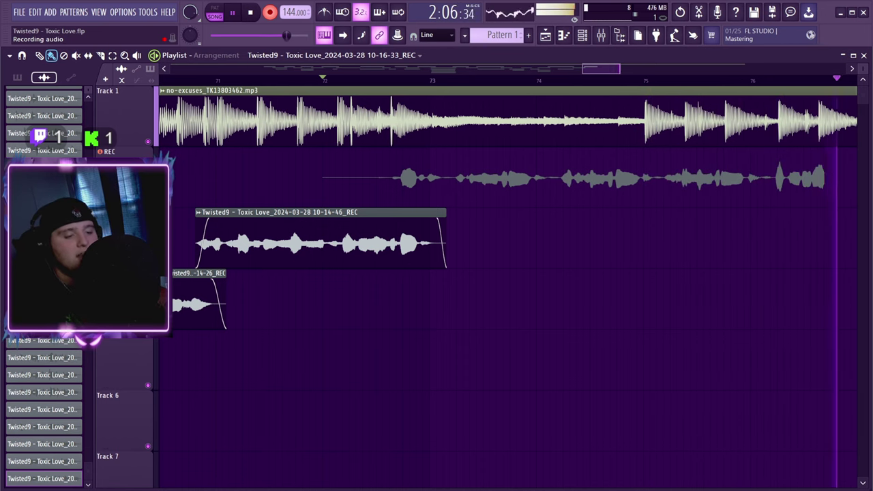
key(space)
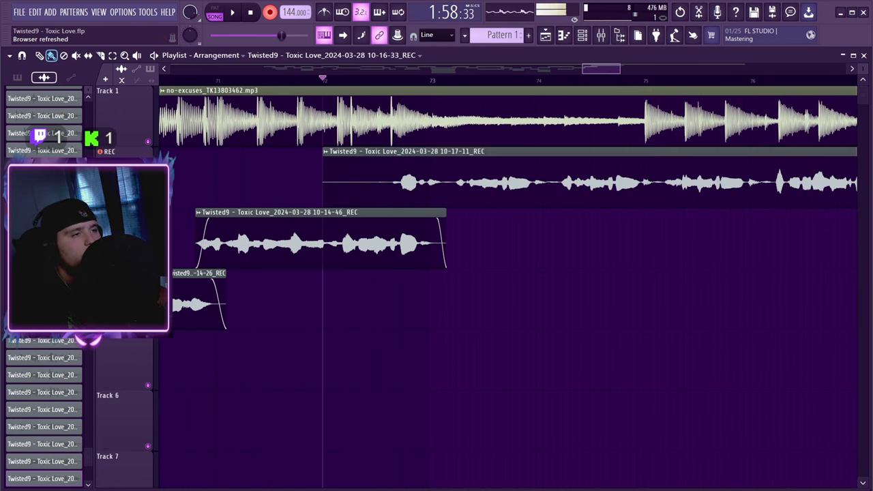
key(ctrl+z)
Step: Record the line again from about bar 72 to just past bar 77, play the take back, and remove it
key(space)
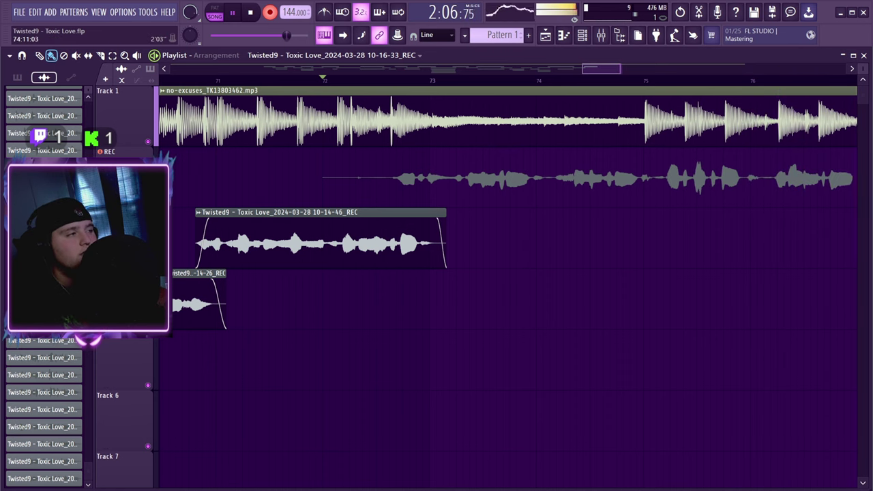
key(space)
key(space)
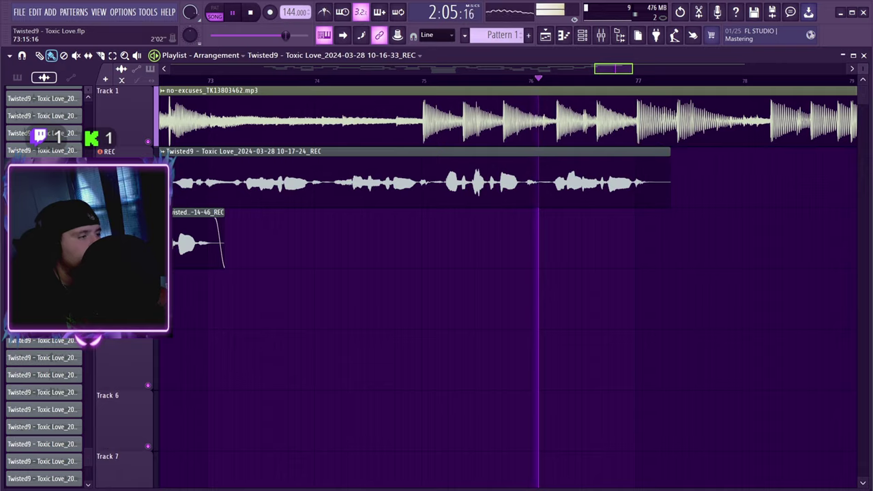
key(space)
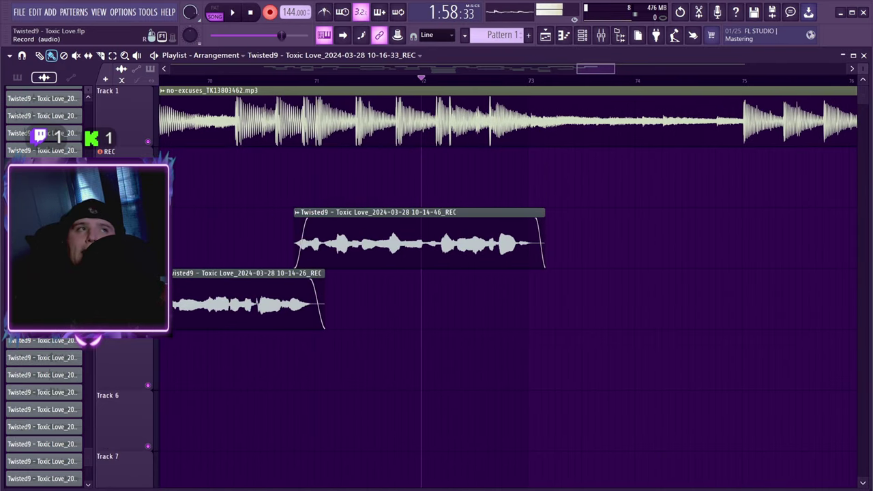
Step: Record the vocal line from bar 72 to just past bar 77, and move the new take down to Track 4
key(space)
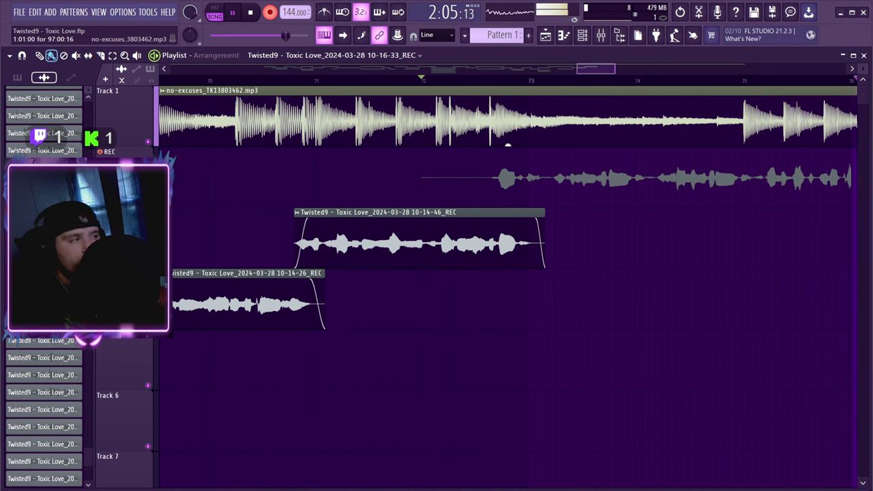
key(space)
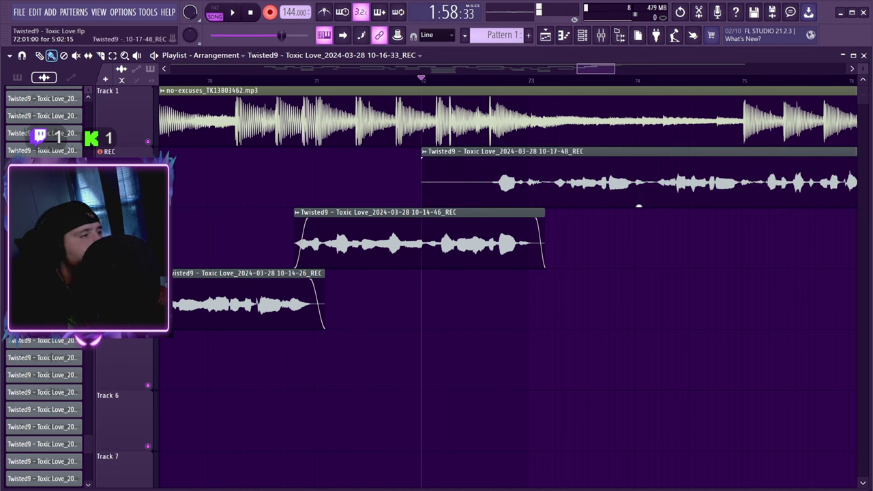
drag(639, 205, 639, 328)
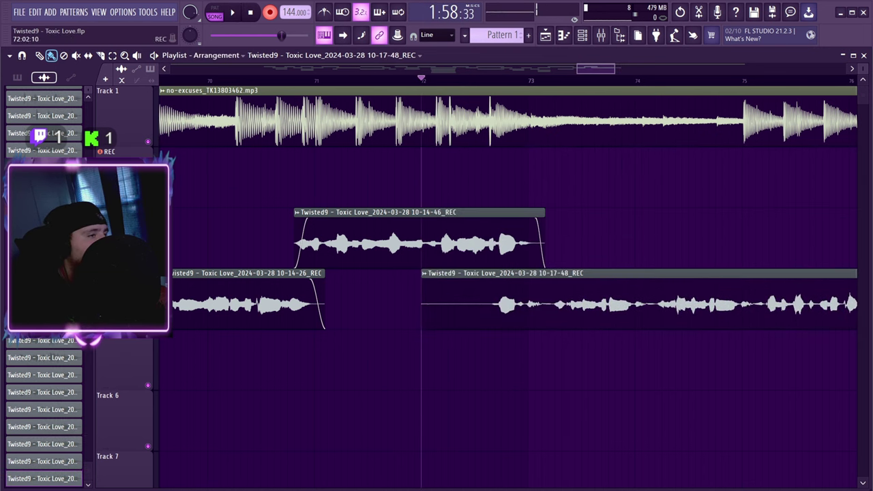
Step: Play the 10-17-48 take back, trim its start to just before bar 73, and add short fades at both ends
key(space)
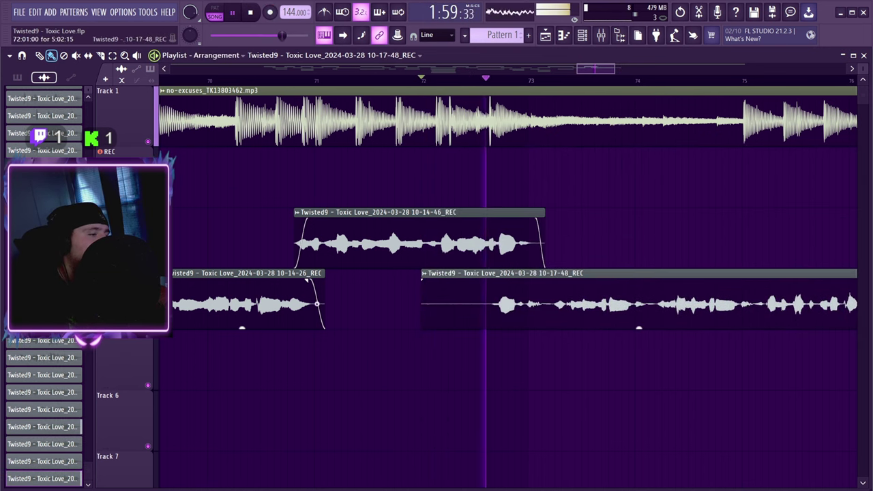
drag(489, 300, 532, 281)
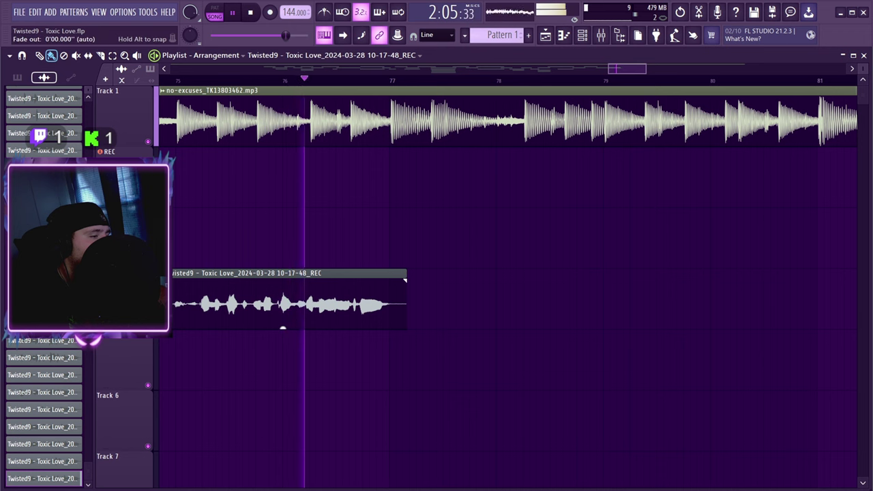
drag(404, 278, 397, 280)
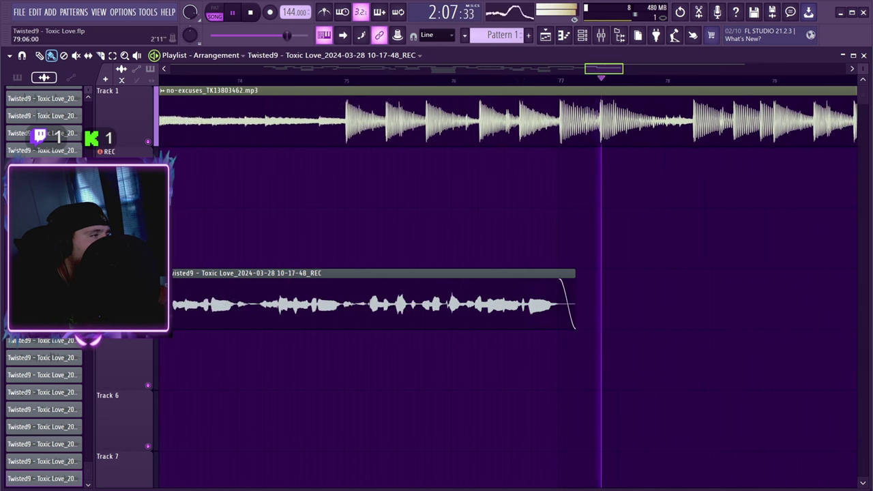
key(space)
scroll(607, 273, right, 1)
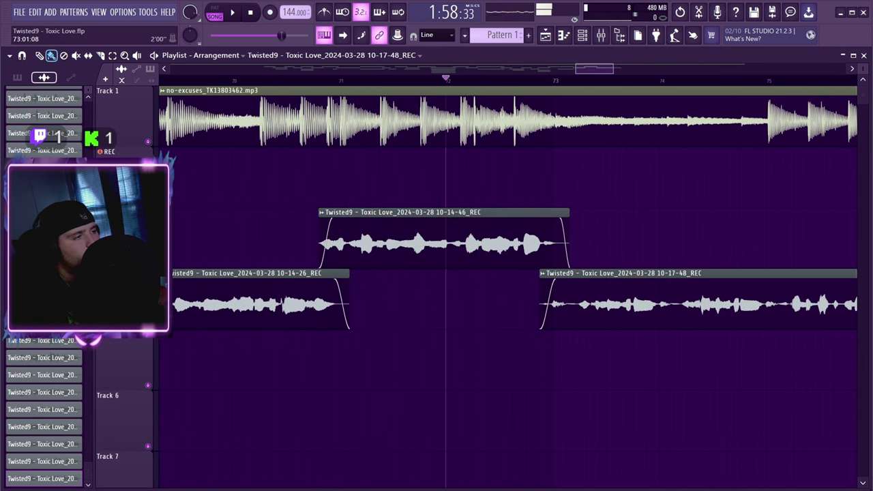
Step: Record a backing take from about halfway through bar 72 to just past bar 77, and place it on Track 5 starting at 72:09
click(500, 79)
key(space)
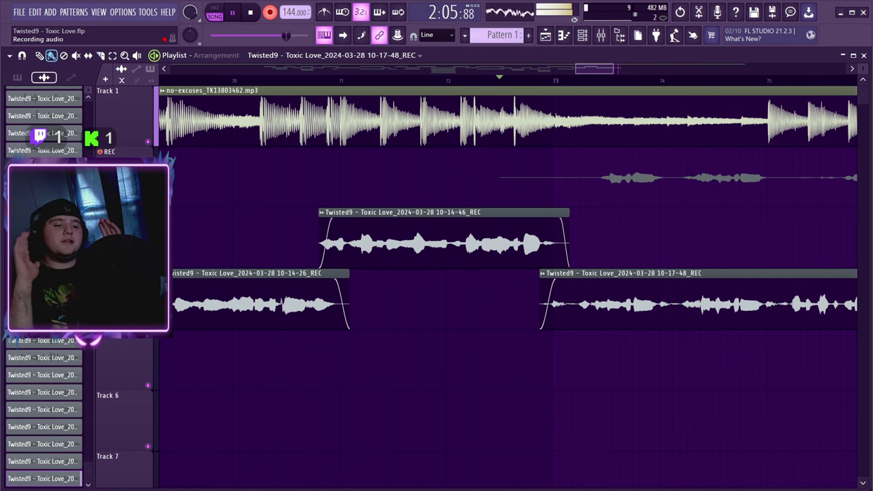
key(space)
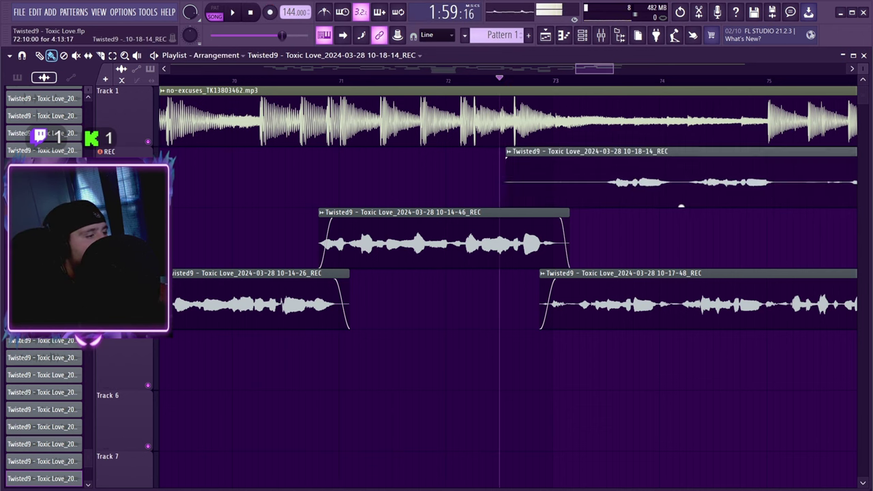
drag(681, 205, 677, 388)
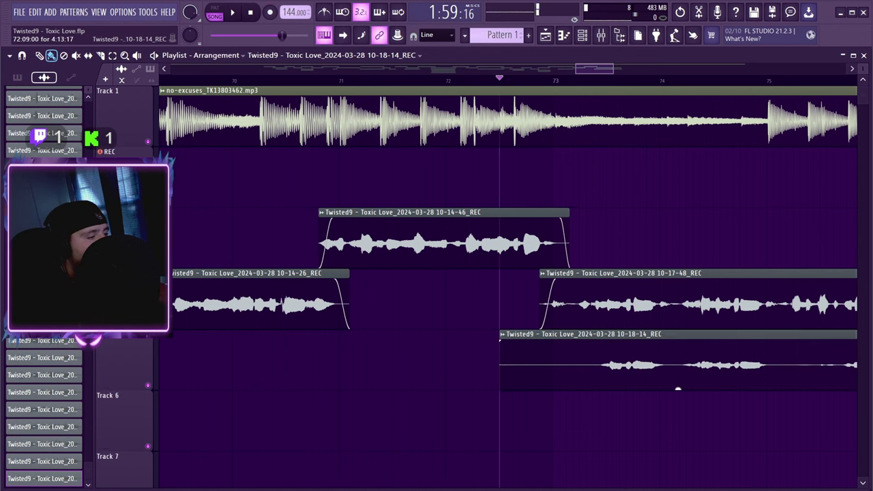
Step: Play the 10-18-14 backing take, lower its volume to -5.5 dB, and trim it to run from about 73:07 to bar 77
key(space)
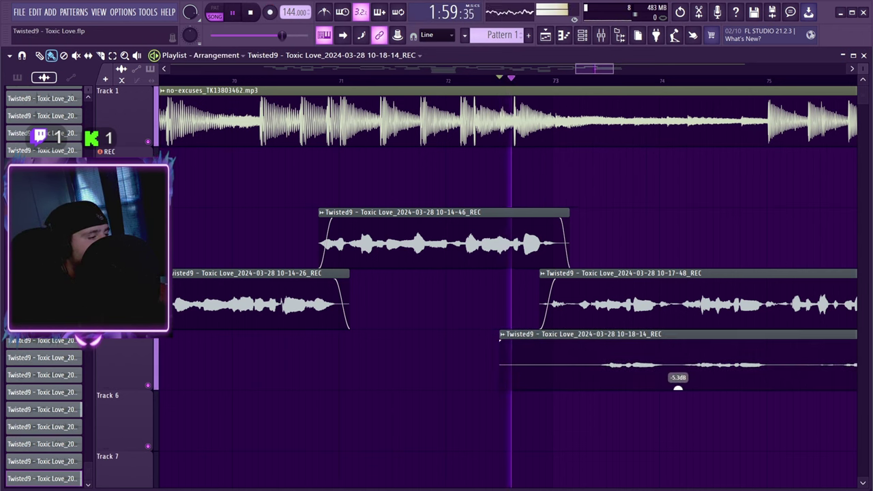
drag(678, 388, 678, 391)
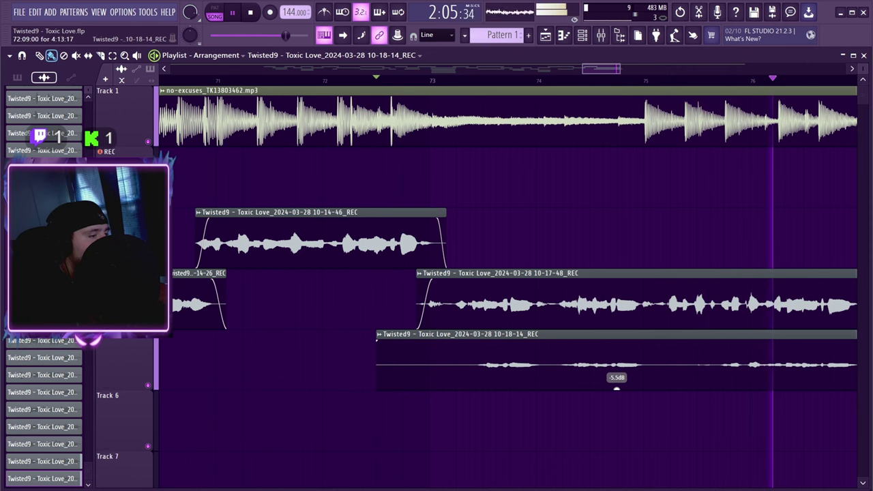
drag(377, 362, 470, 361)
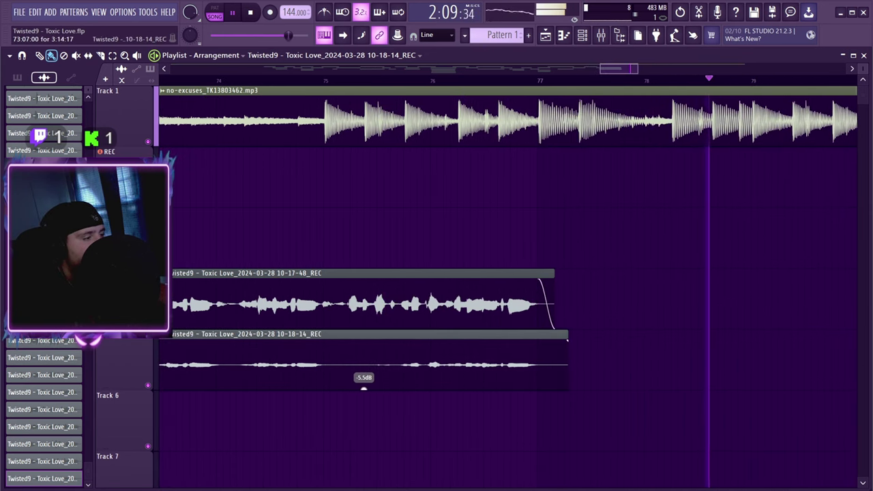
key(space)
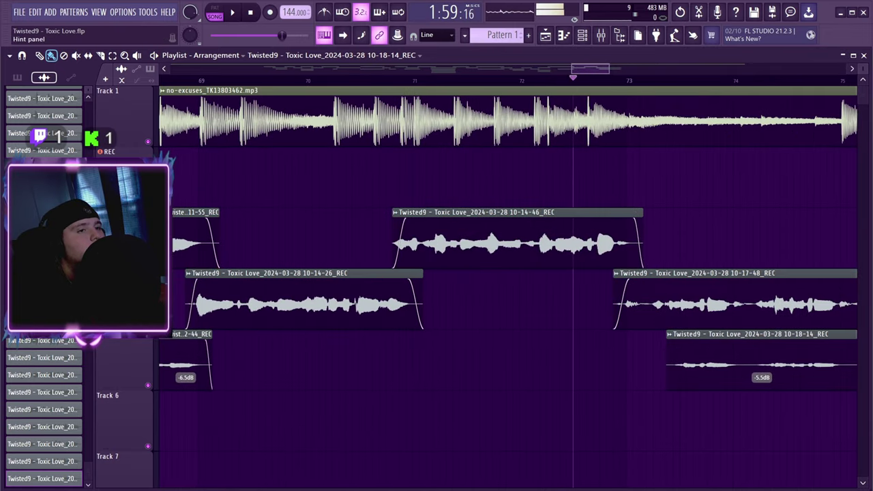
Step: Save the project and play the arrangement from just before bar 17, following the layered vocals through to the end of the verse
click(19, 12)
click(112, 60)
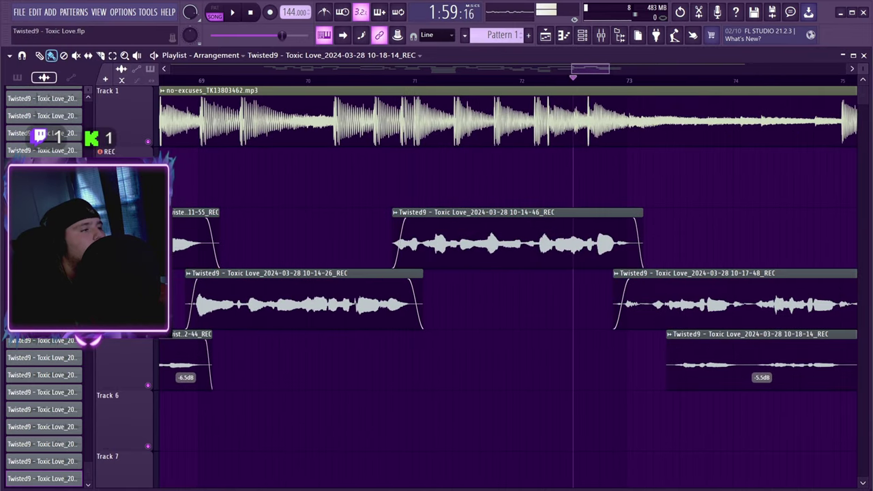
scroll(508, 145, up, 15)
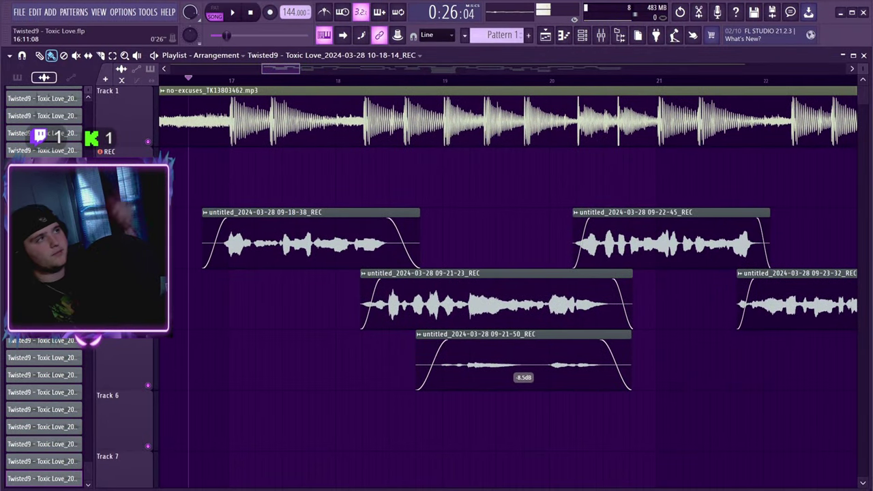
key(space)
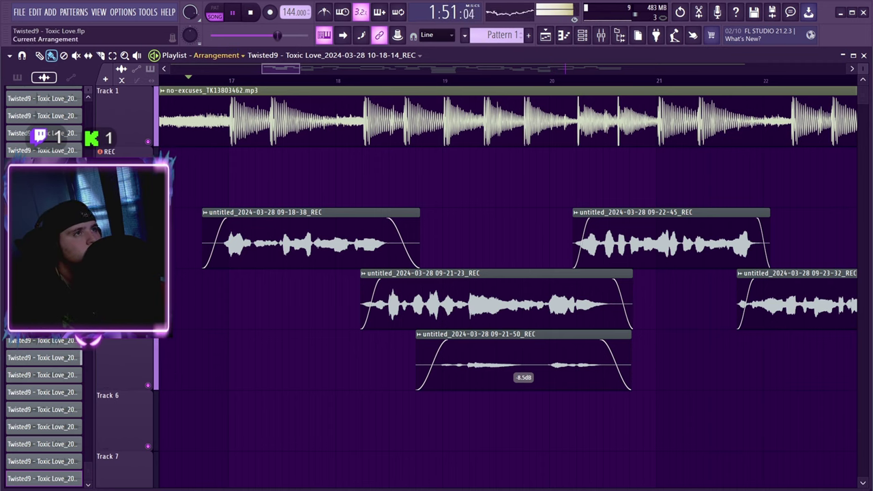
drag(283, 69, 553, 69)
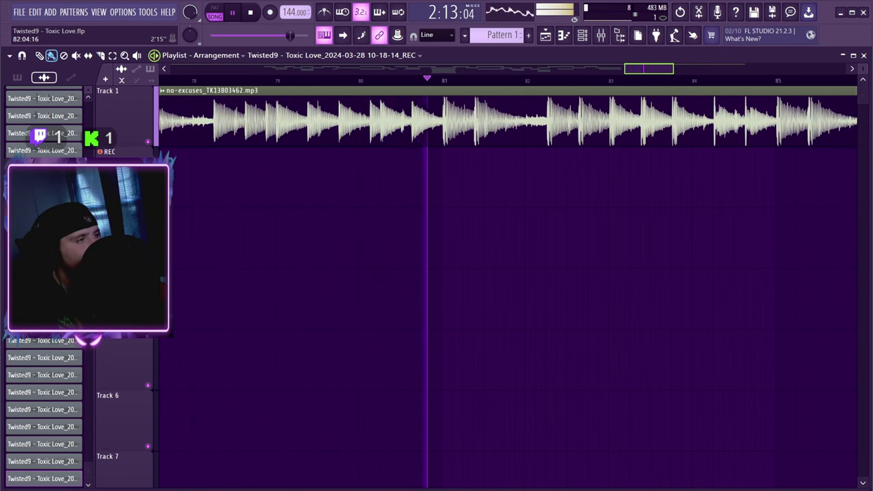
key(Page_Down)
key(Page_Down)
drag(734, 69, 614, 69)
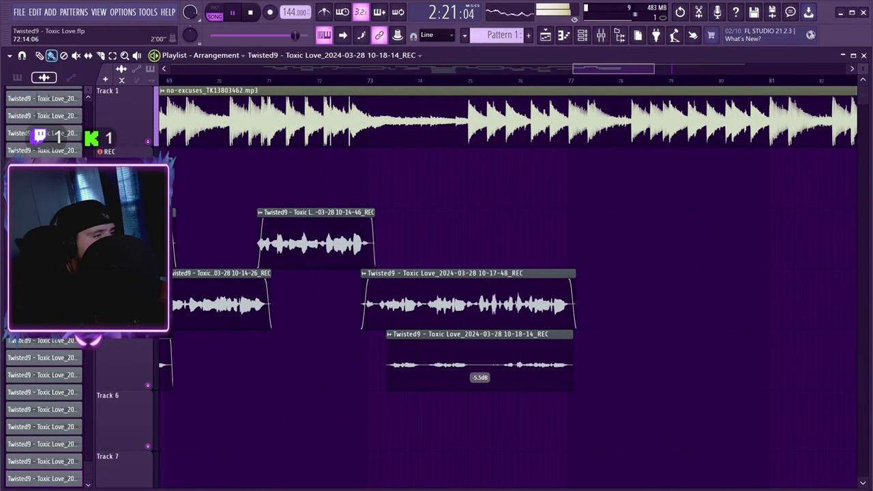
drag(614, 69, 584, 69)
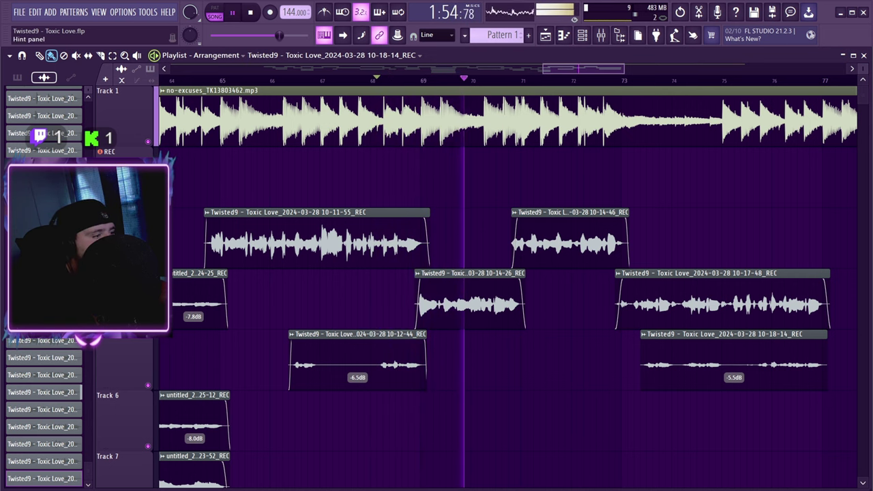
Step: Record a backing take from just past bar 68 to about bar 73, and undo it
key(space)
key(r)
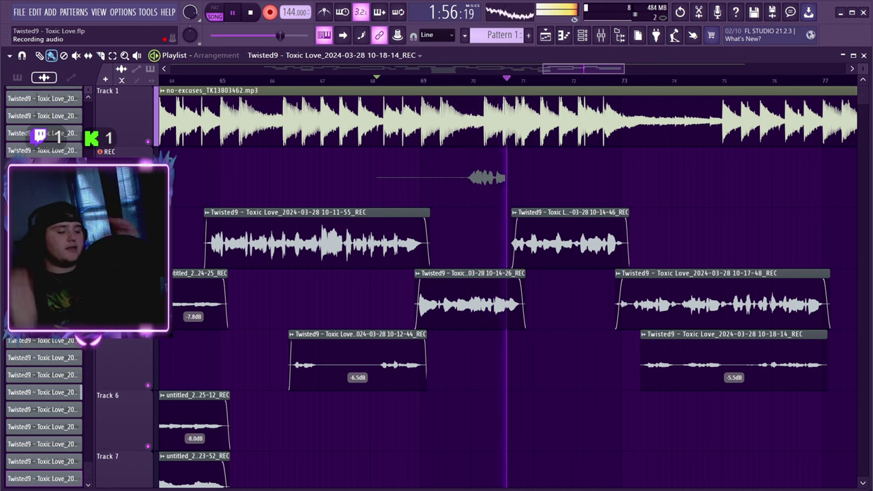
key(space)
key(space)
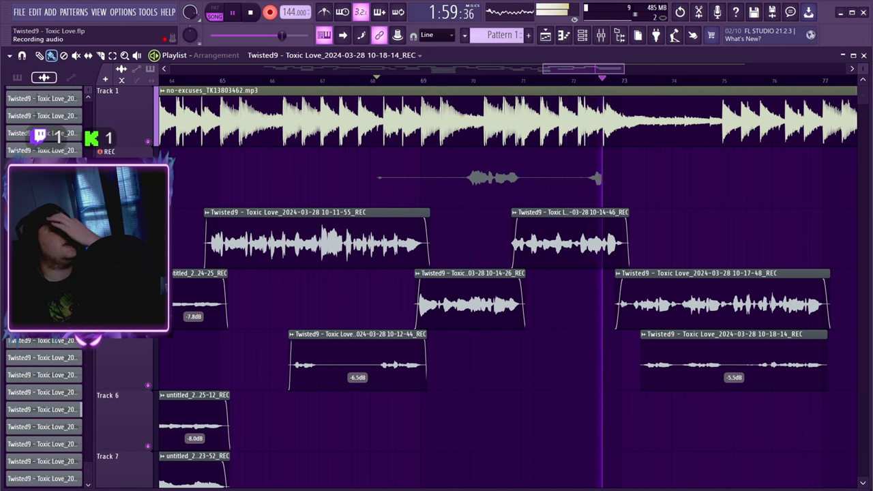
key(space)
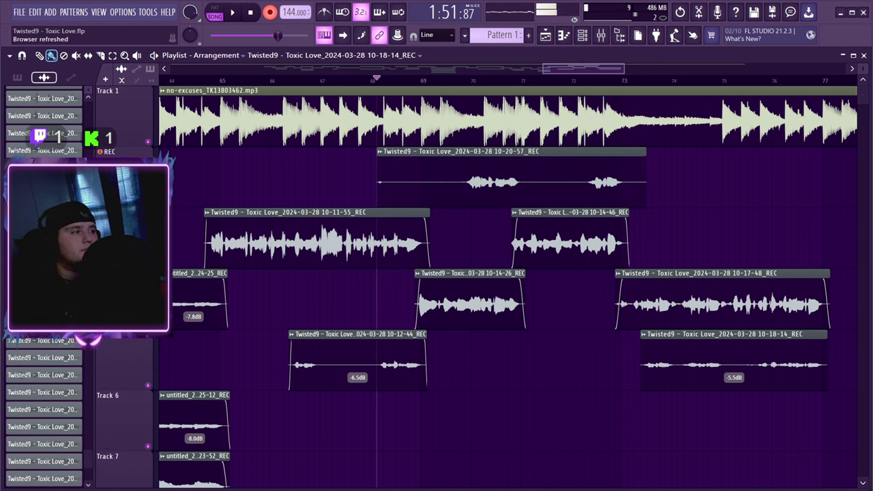
key(ctrl+z)
Step: Record the backing layer again from just past bar 68 to bar 73, move it to Track 6, and lower it to -5.8 dB
key(space)
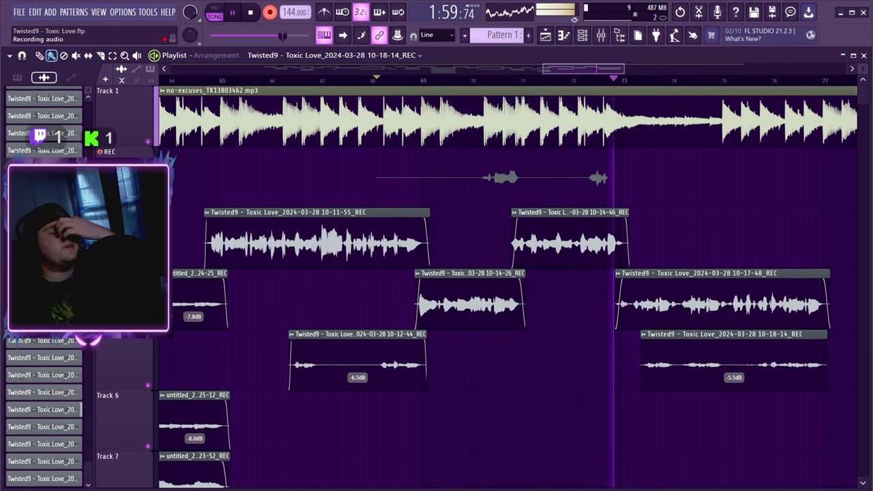
key(space)
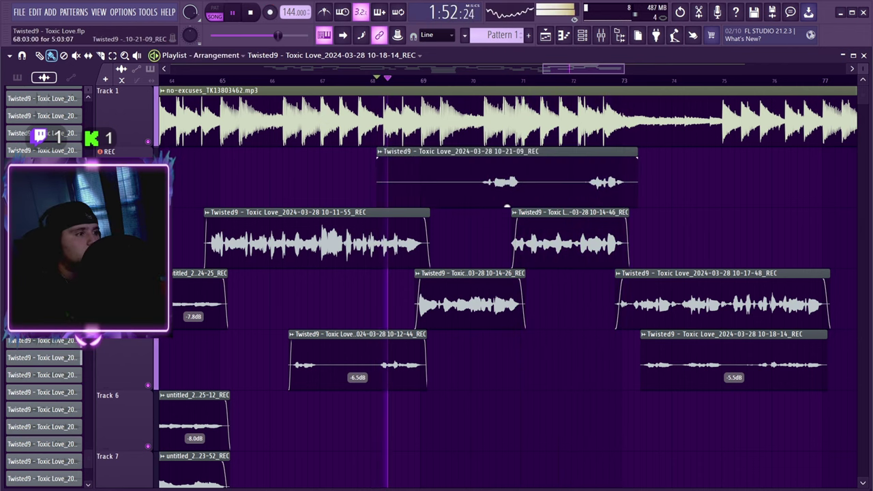
drag(507, 206, 507, 450)
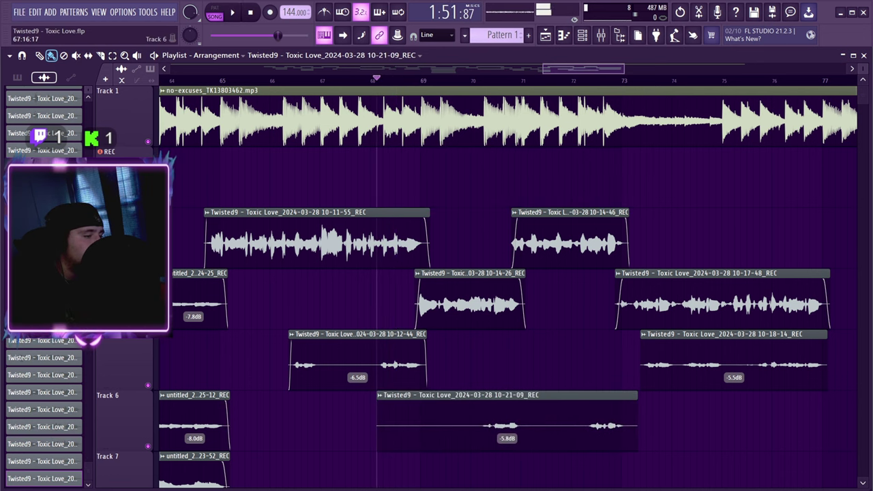
Step: Play the 10-21-09 take, trim its start to about bar 70 and its end to about bar 73, with short fades
key(space)
drag(378, 424, 472, 424)
drag(637, 425, 632, 424)
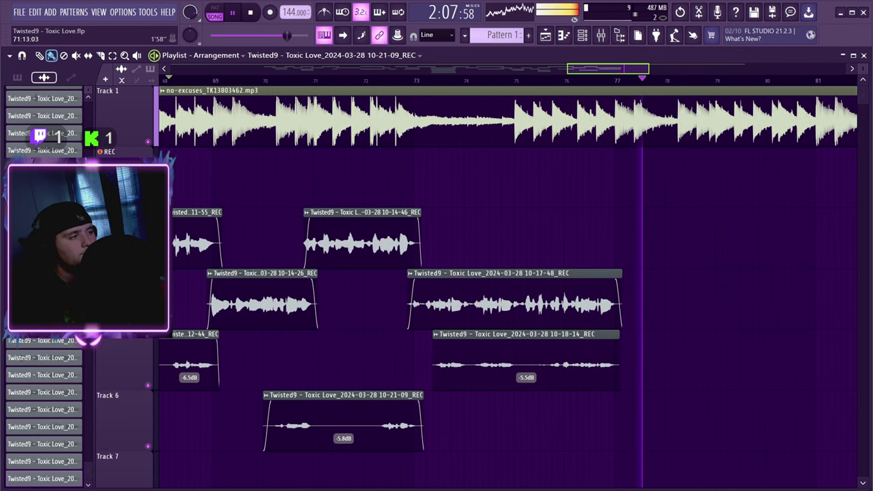
Step: Play the section from about bar 75 repeatedly to rehearse the next vocal line over the beat
drag(648, 69, 592, 69)
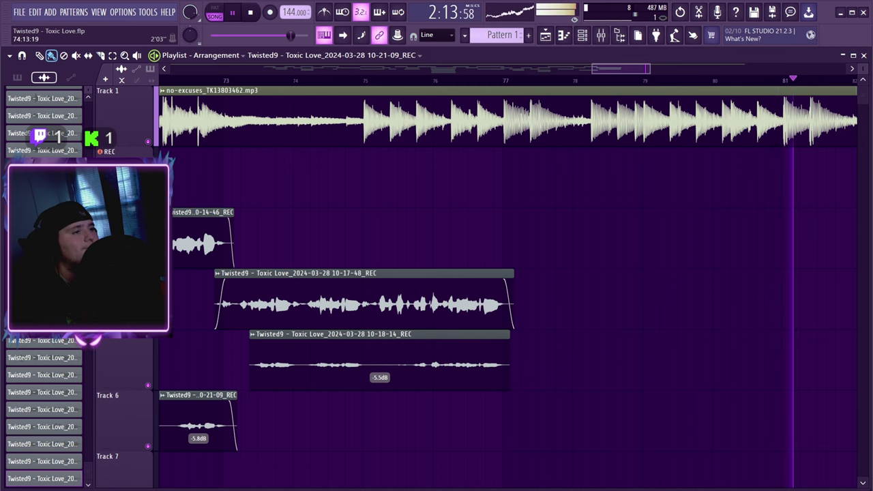
click(363, 79)
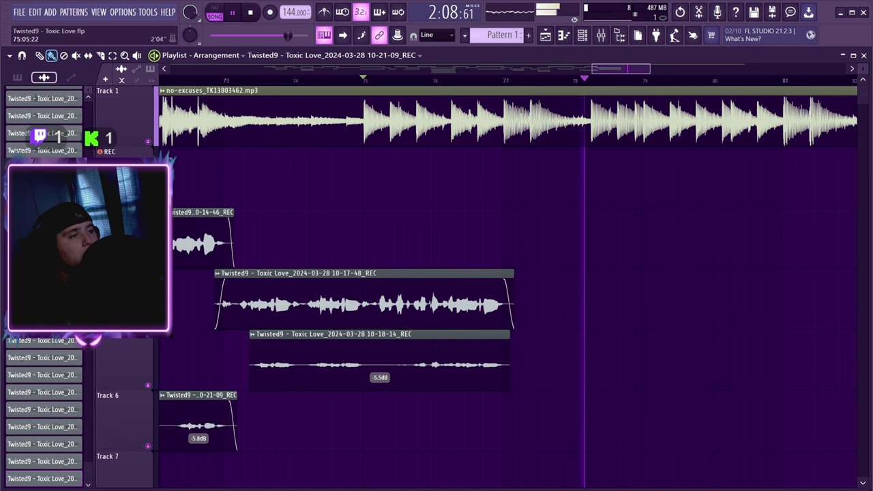
click(378, 121)
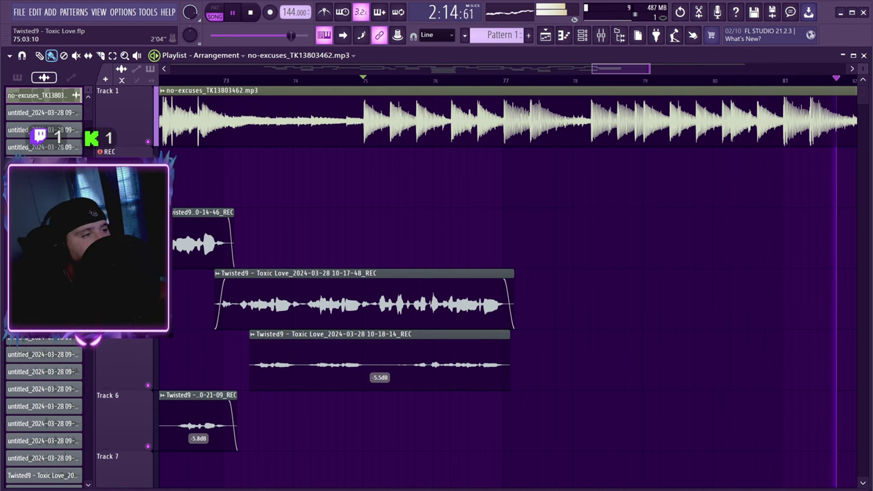
click(372, 80)
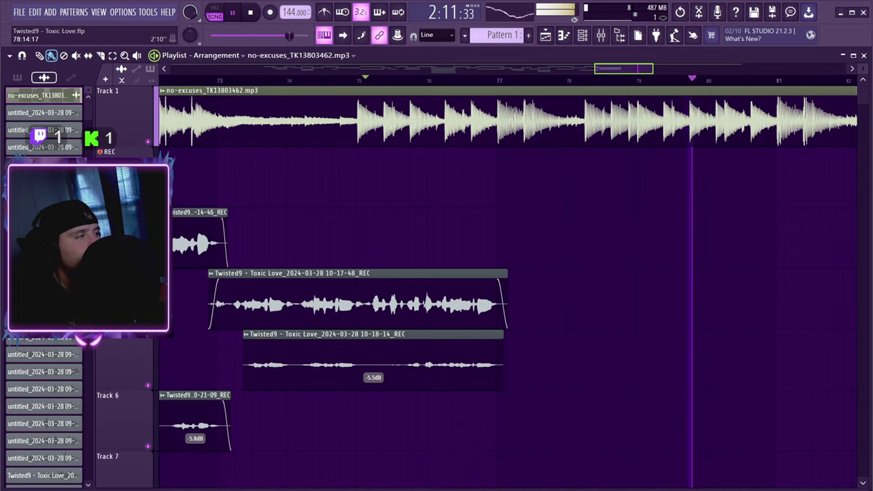
Step: Rehearse the next line from bar 76, record a vocal take to just past bar 81, and undo it
click(353, 80)
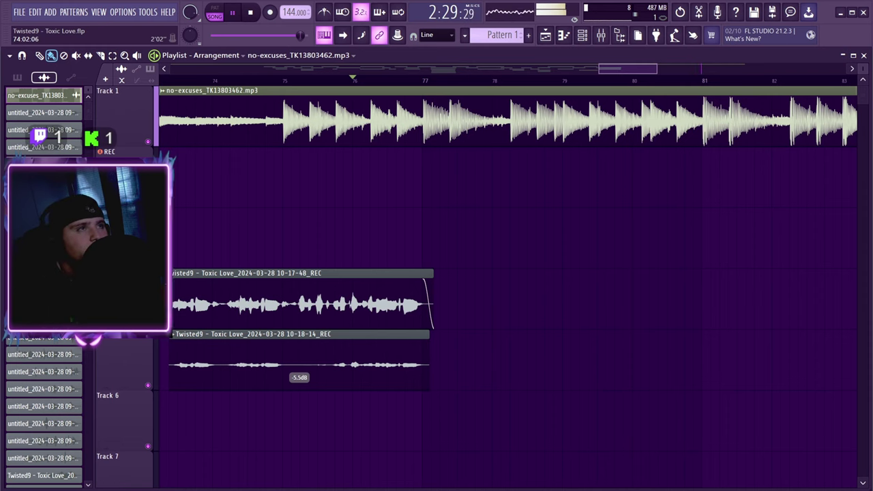
key(space)
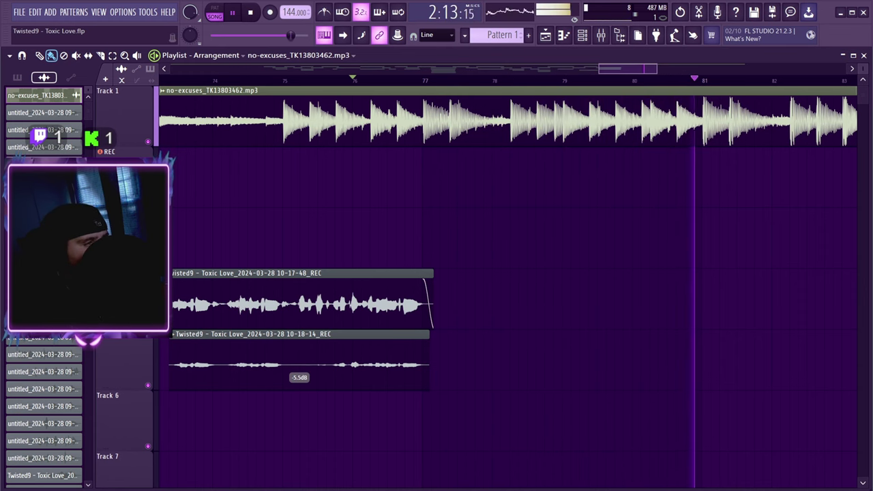
key(space)
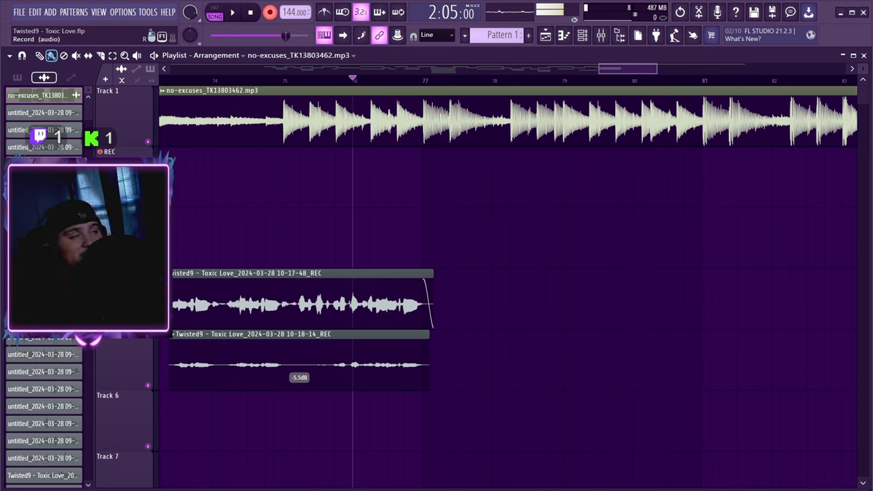
key(space)
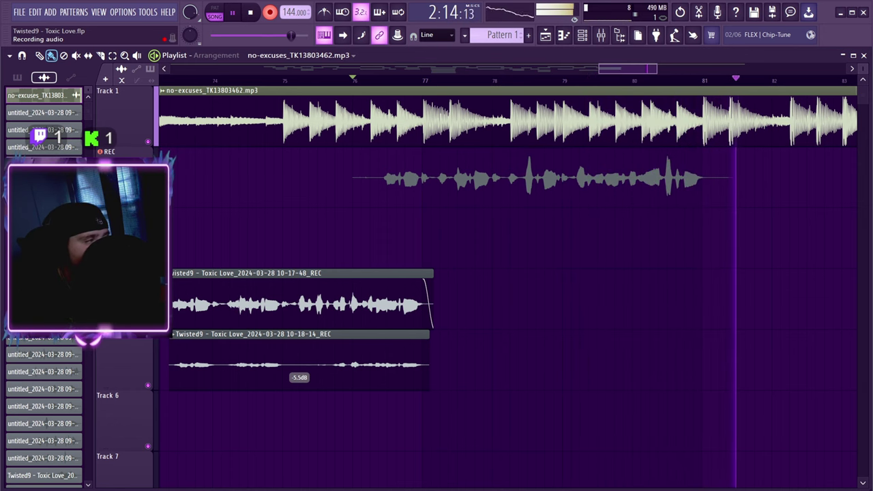
key(space)
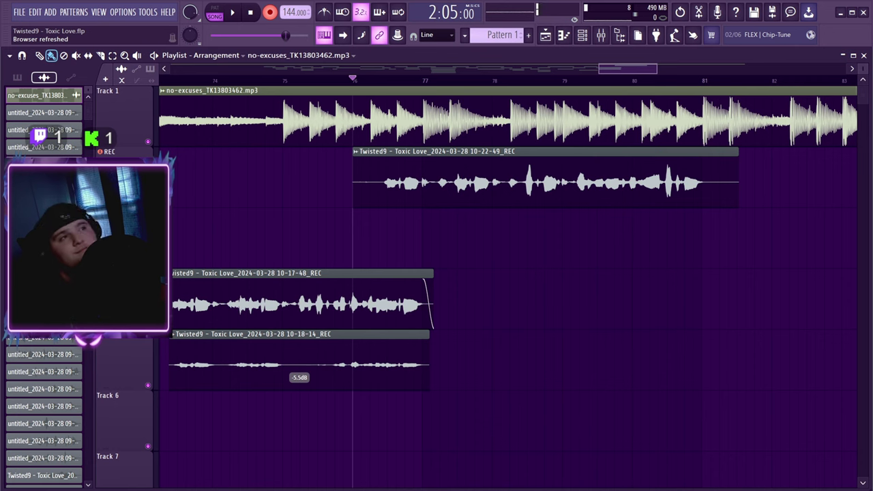
key(ctrl+z)
Step: Record the line from bar 76 again, play back the take, retry the recording, and discard both attempts
key(space)
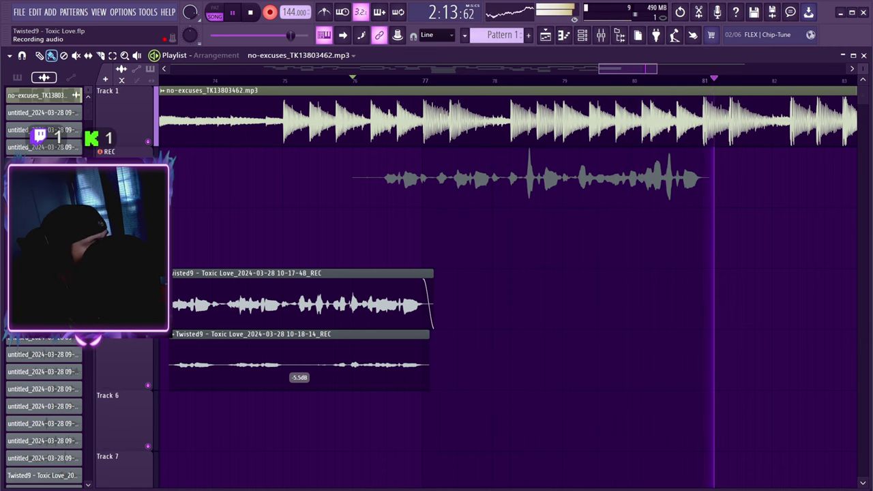
key(space)
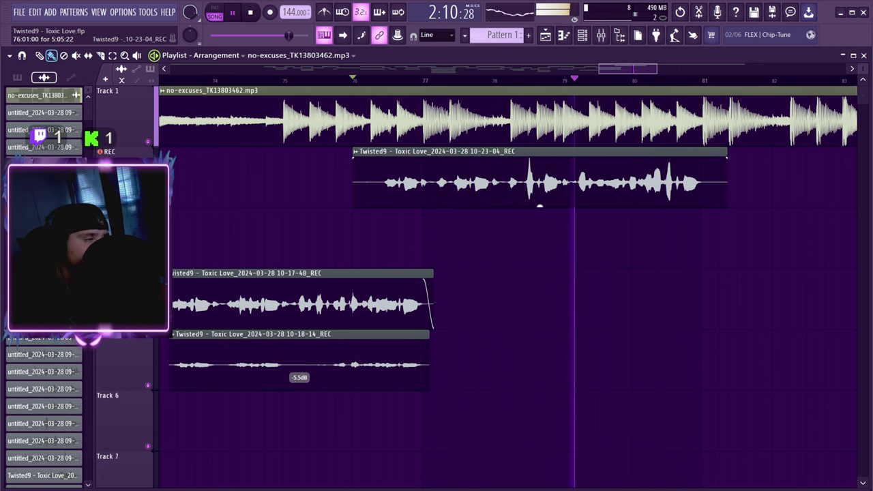
key(space)
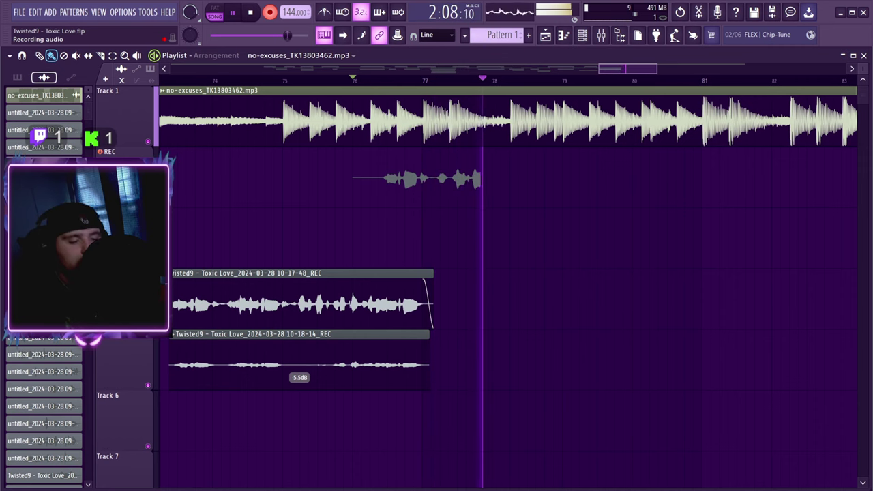
key(space)
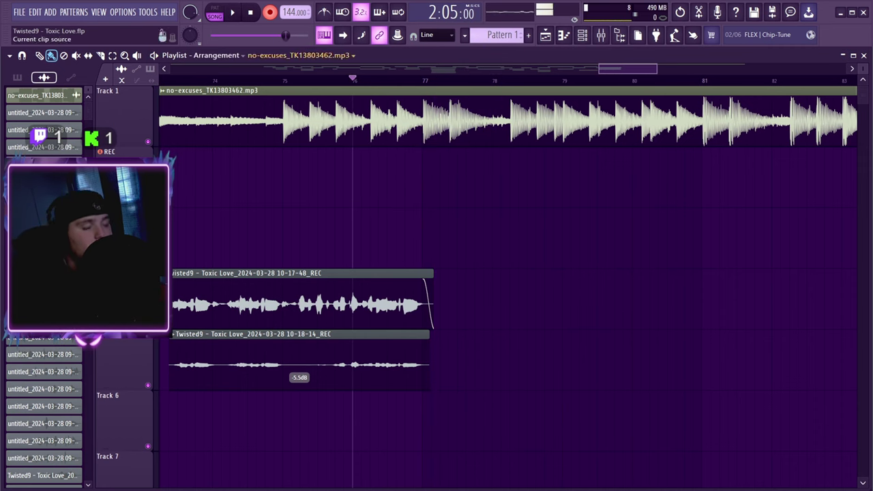
Step: Play the earlier layered vocals from bar 45 and compare that section with the empty arrangement past bar 81
drag(642, 69, 631, 68)
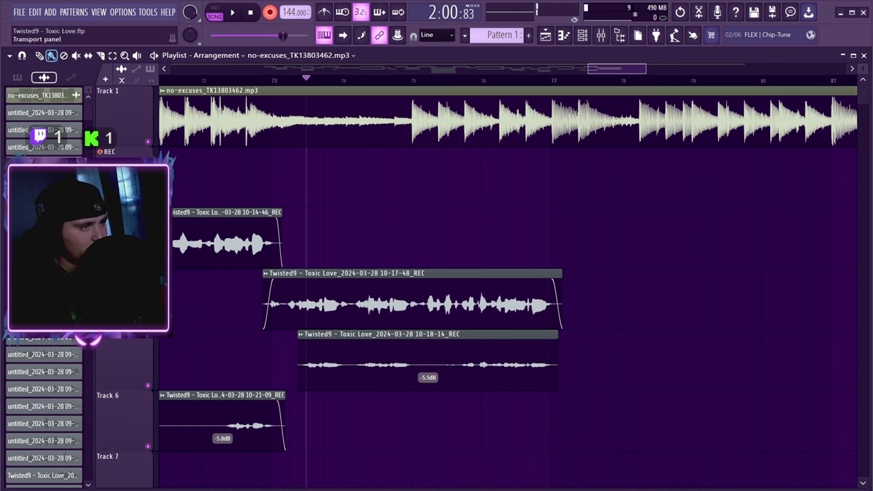
drag(632, 69, 455, 69)
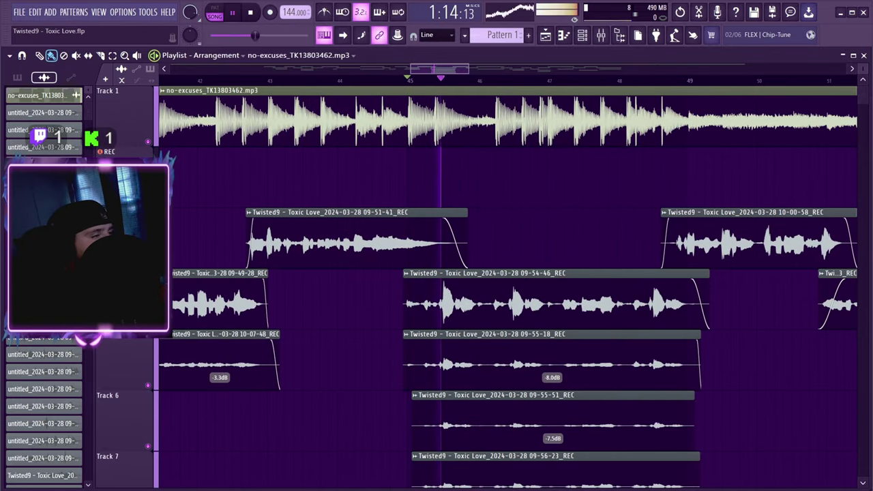
drag(439, 69, 672, 69)
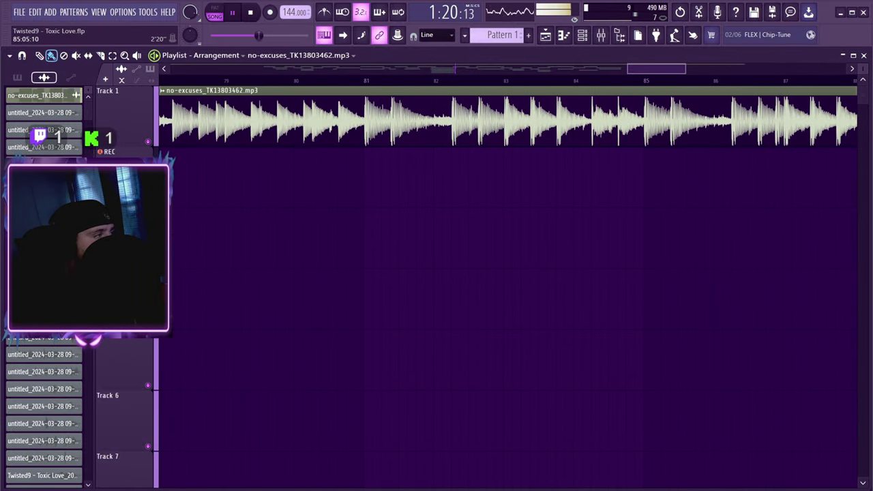
drag(680, 69, 466, 69)
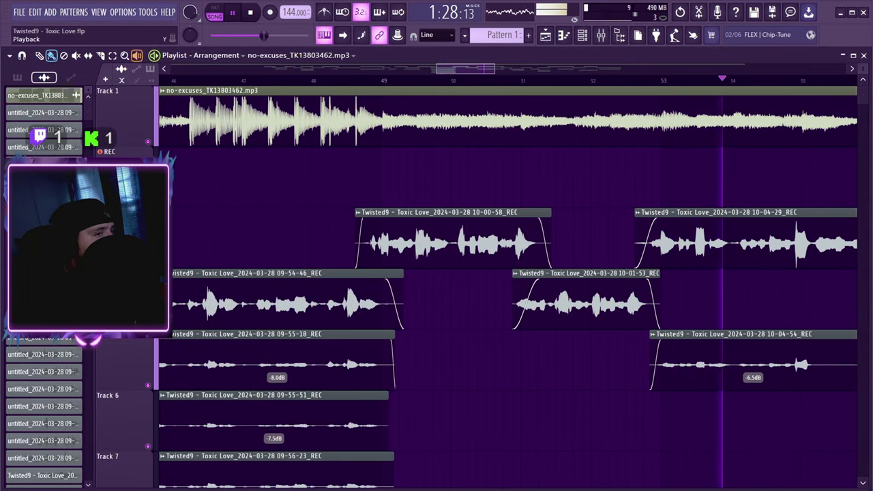
scroll(451, 273, down, 4)
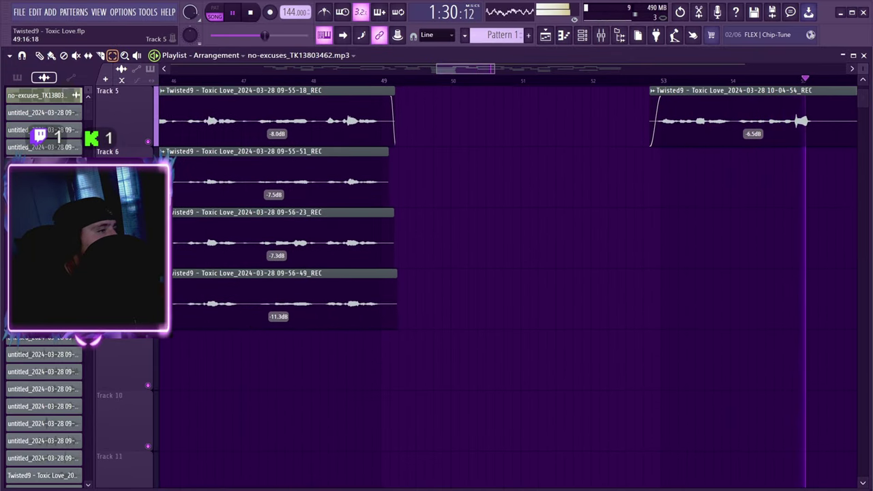
Step: Select the layered vocal clips from bar 45 to about bar 57, duplicate them, and move the copies to start just before bar 86
drag(466, 69, 439, 69)
scroll(473, 294, up, 3)
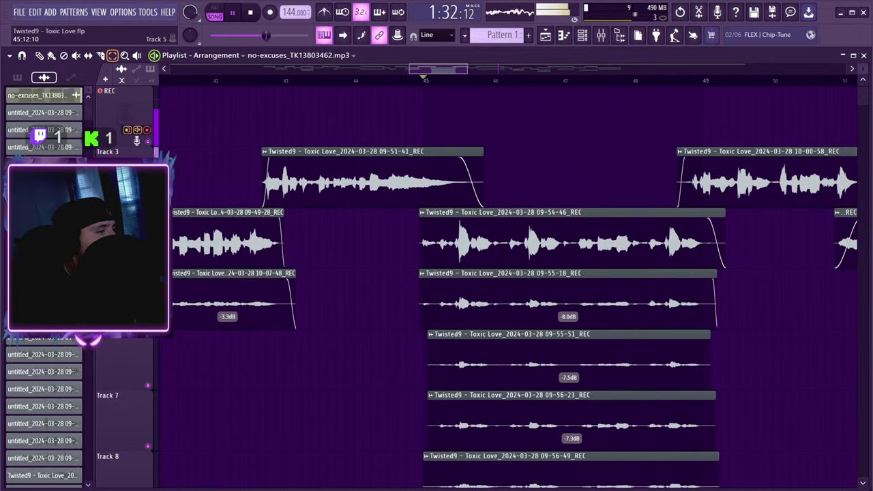
scroll(473, 293, up, 1)
scroll(473, 293, down, 1)
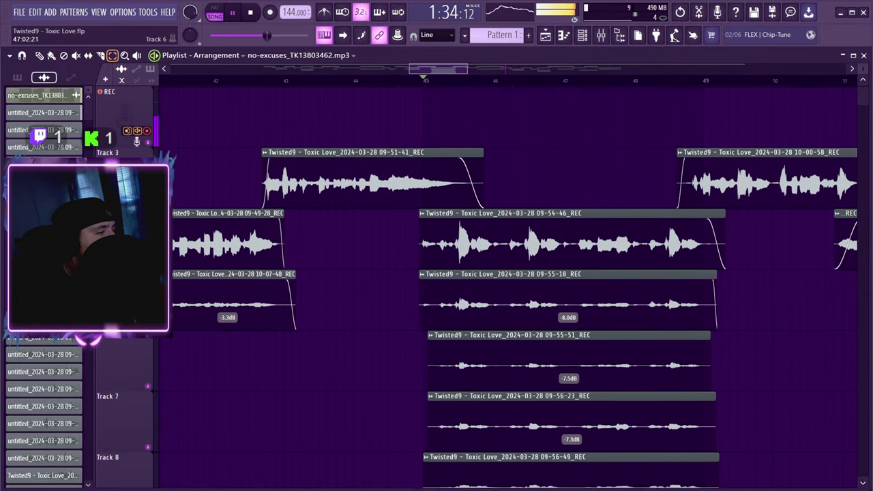
scroll(473, 293, down, 1)
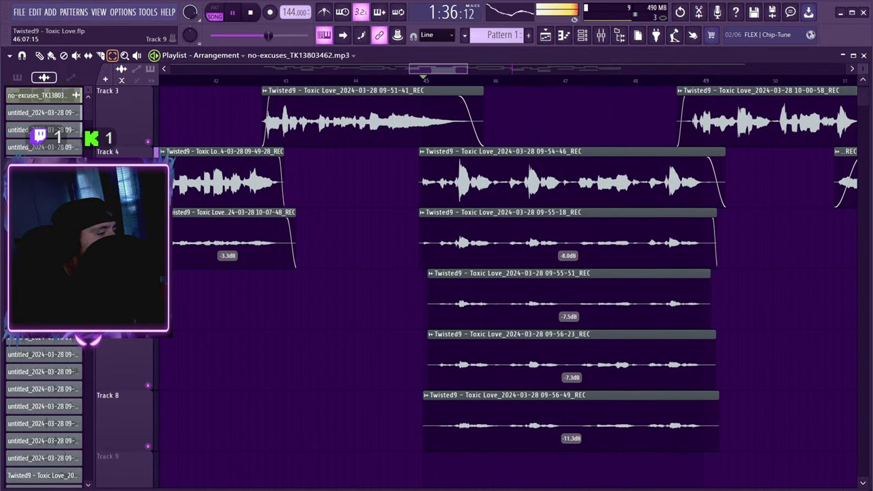
drag(522, 471, 710, 209)
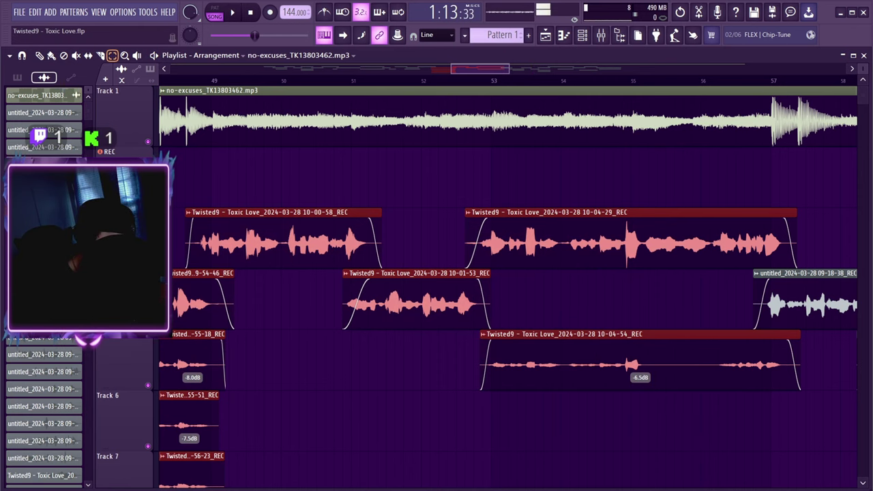
key(ctrl+b)
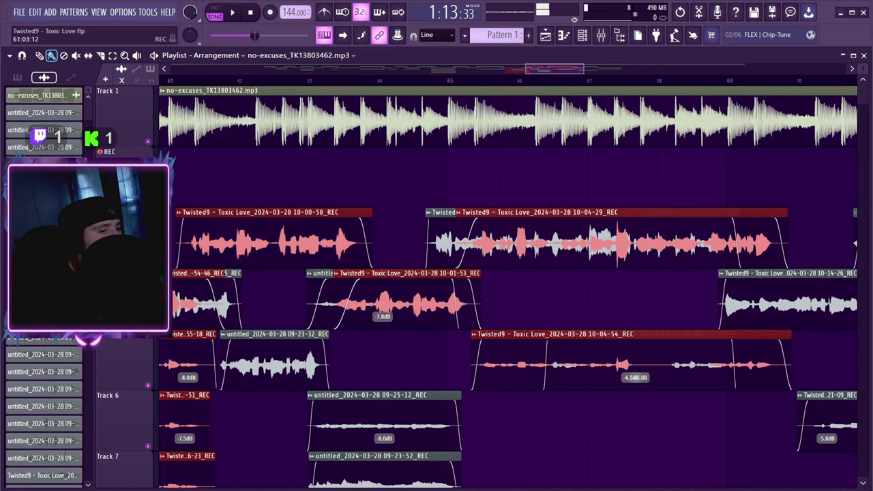
drag(199, 300, 793, 300)
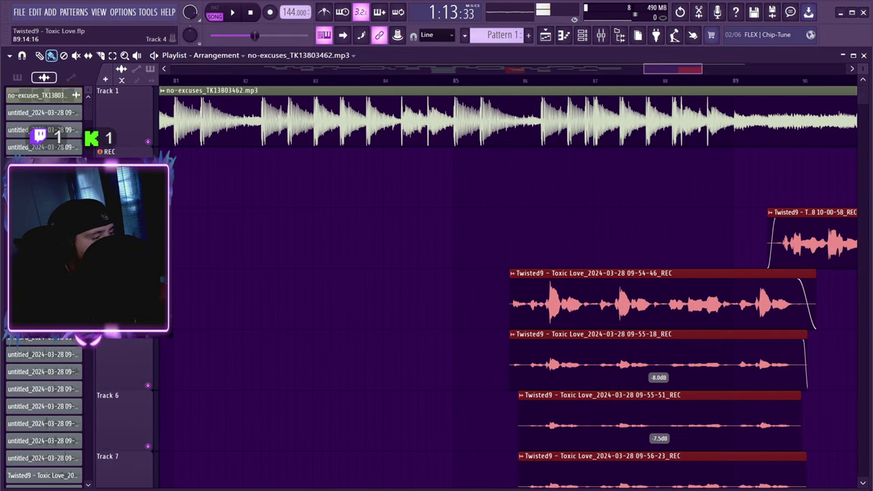
Step: Nudge the copied vocal block so the 09-56-49 layer starts exactly at bar 86
drag(701, 69, 680, 68)
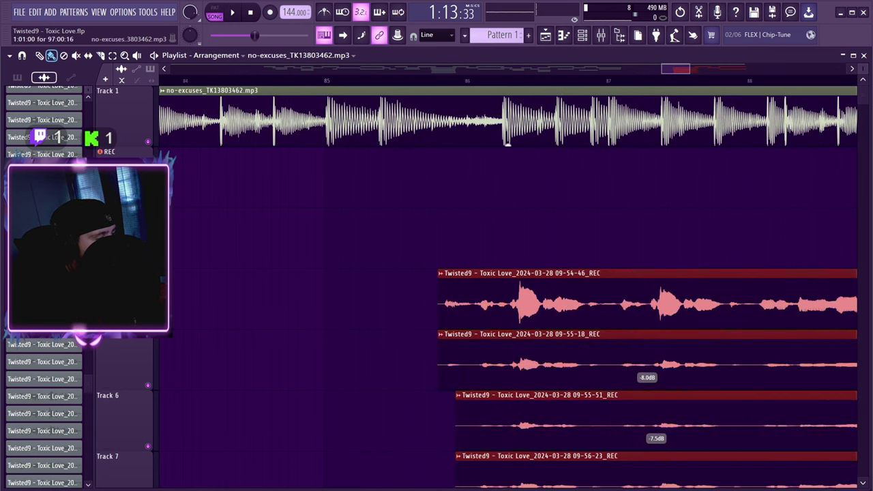
scroll(614, 178, down, 3)
scroll(614, 178, down, 2)
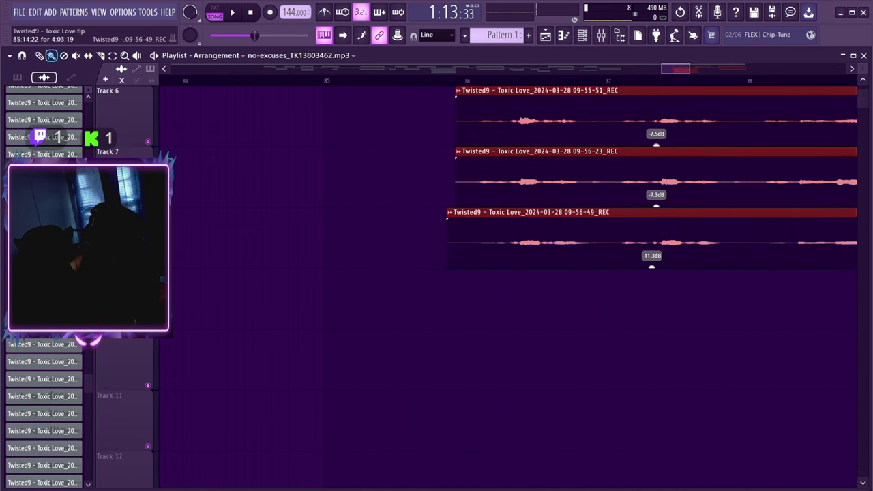
drag(482, 235, 502, 236)
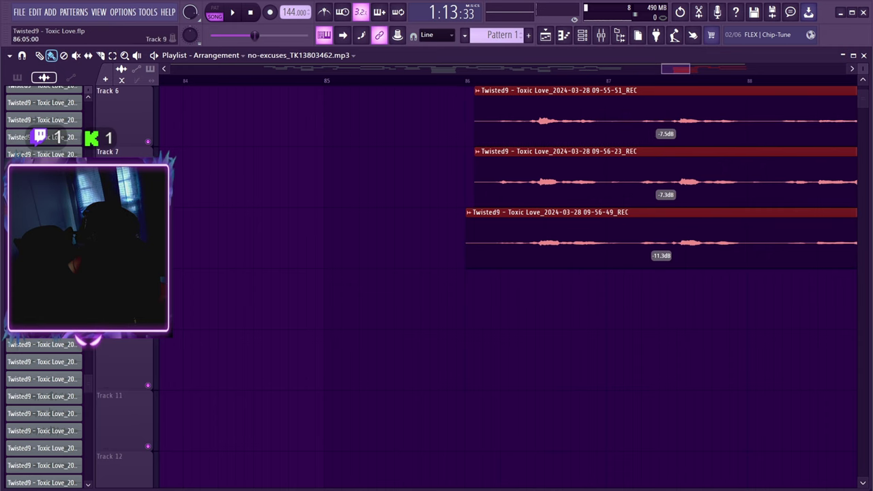
drag(502, 235, 500, 235)
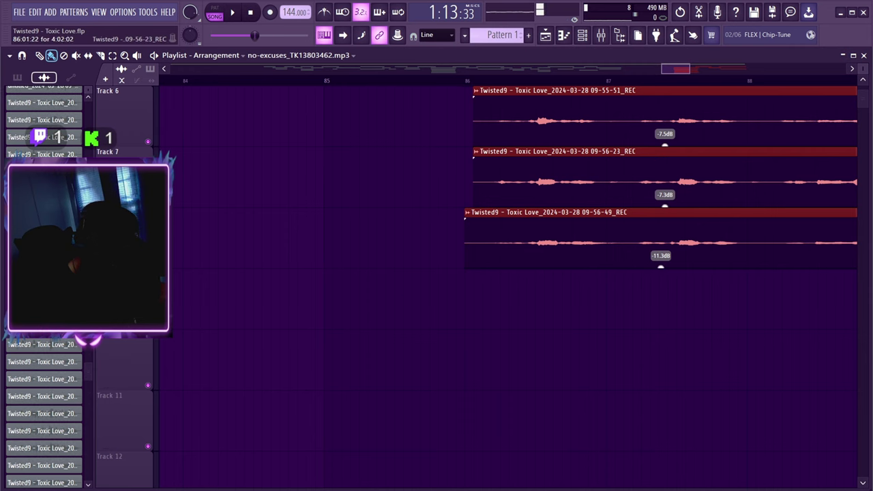
drag(689, 69, 679, 69)
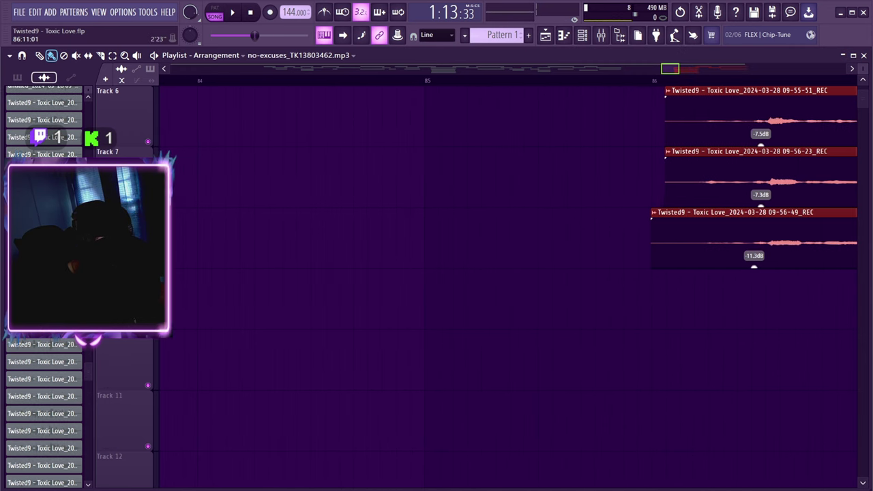
drag(672, 236, 673, 235)
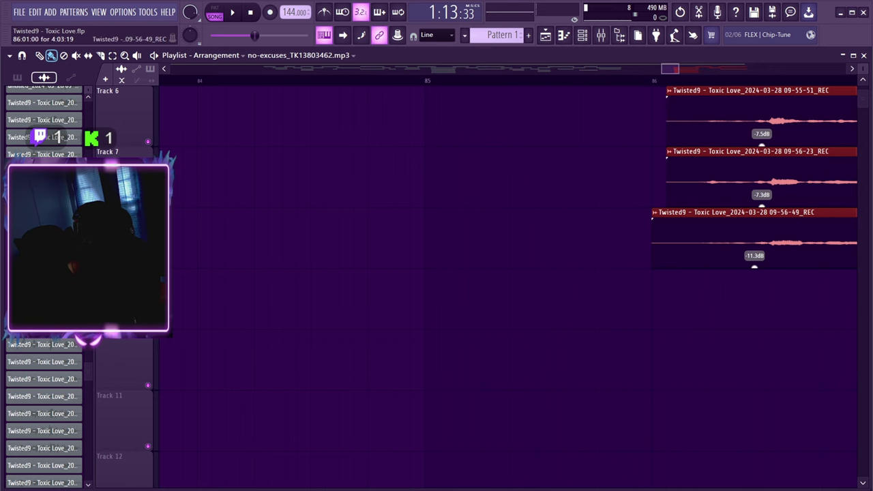
Step: Play the copied vocals over the beat, move the whole block almost a bar earlier to about bar 85, and check it again
key(space)
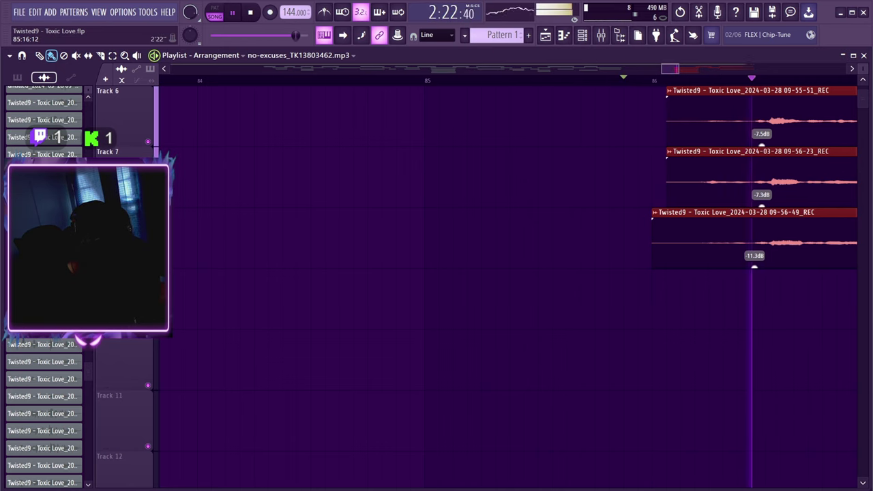
drag(679, 69, 734, 69)
scroll(560, 184, up, 2)
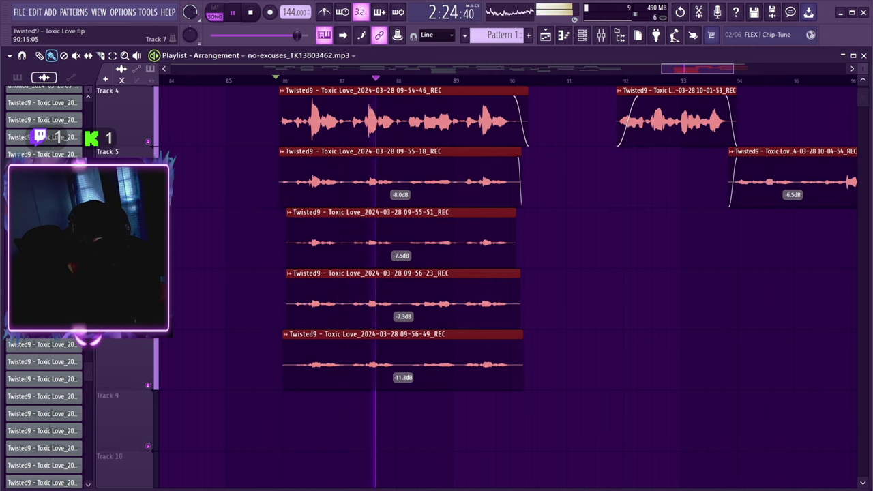
scroll(561, 225, up, 3)
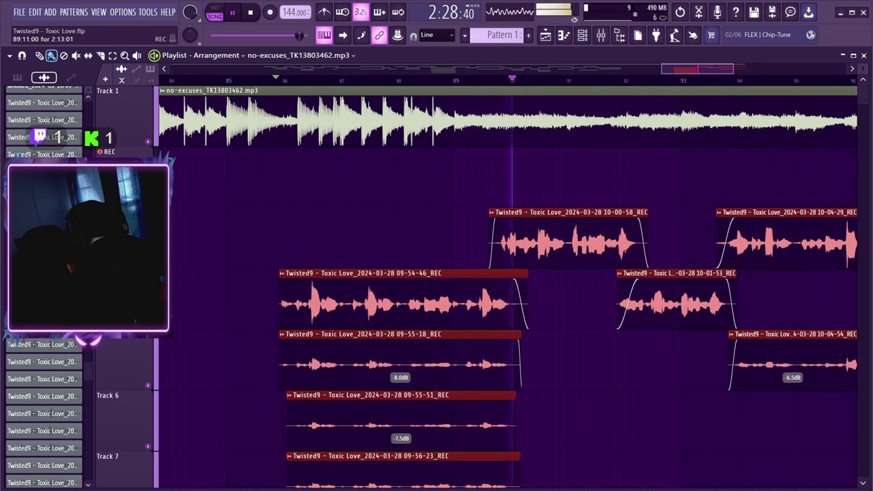
scroll(560, 273, down, 1)
key(space)
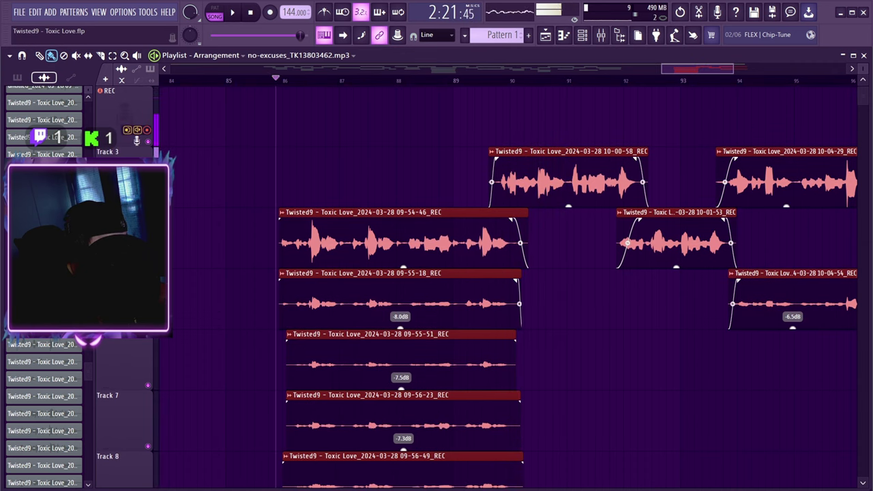
scroll(508, 287, up, 1)
drag(566, 240, 517, 240)
key(space)
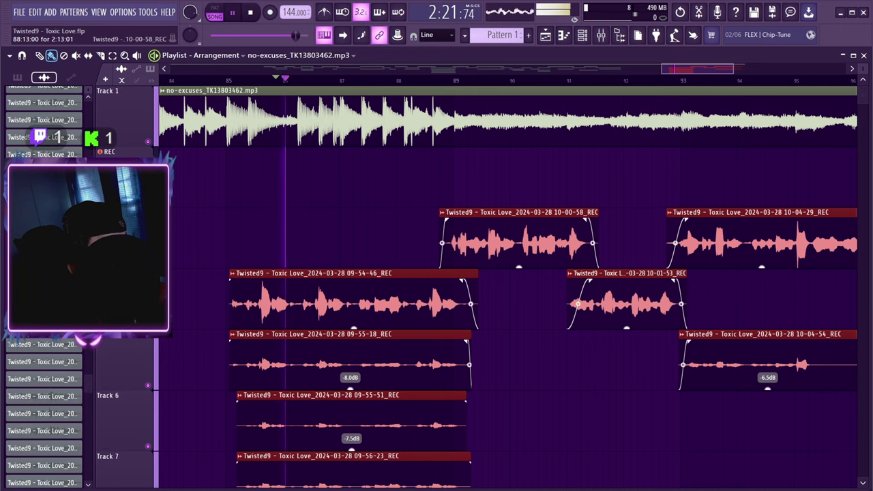
click(205, 80)
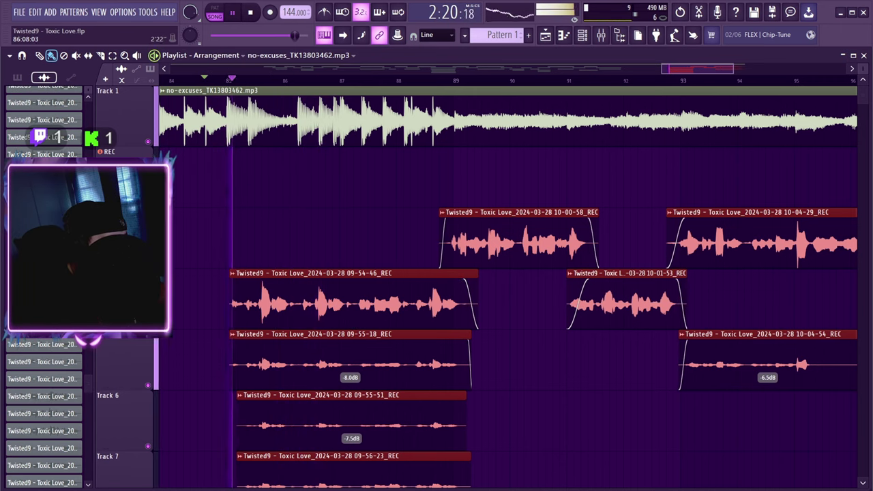
Step: Shift the copied block slightly earlier so the 09-56-49 layer starts at bar 85, and play it from before bar 85
drag(734, 69, 674, 69)
key(space)
scroll(508, 273, down, 1)
scroll(708, 273, down, 3)
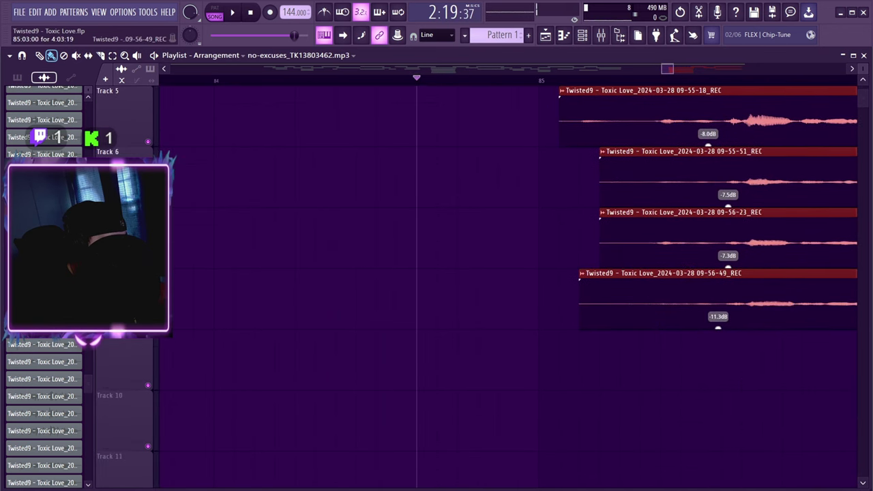
drag(682, 304, 642, 303)
key(space)
scroll(508, 273, up, 3)
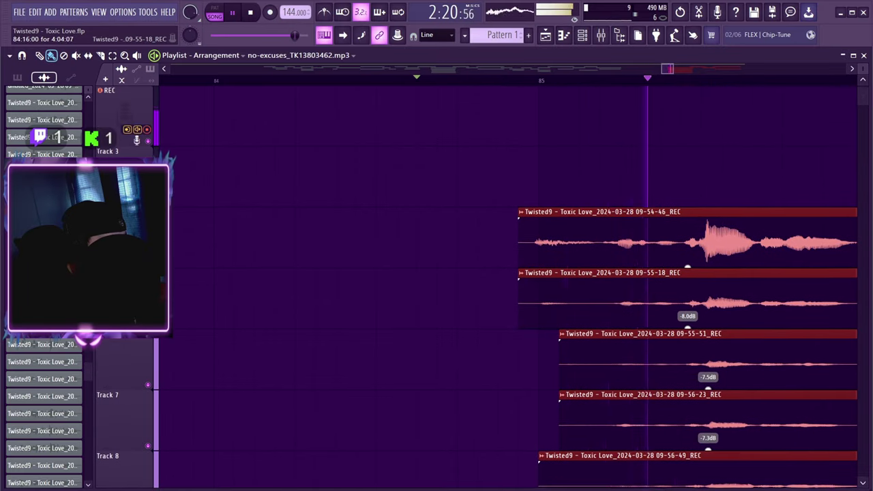
drag(673, 69, 723, 69)
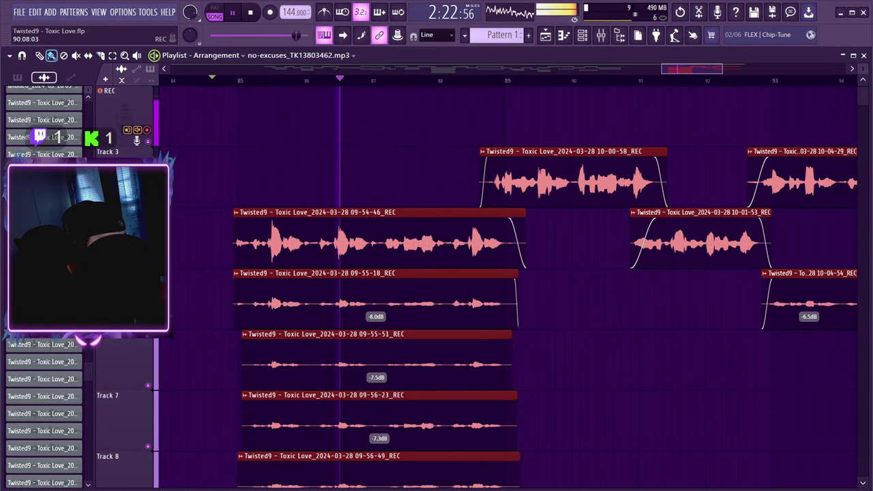
Step: Deselect the copied vocal clips, add short fade-ins to the 09-54-46 and 09-55-18 layers at bar 85, and play from just before them
scroll(477, 273, up, 1)
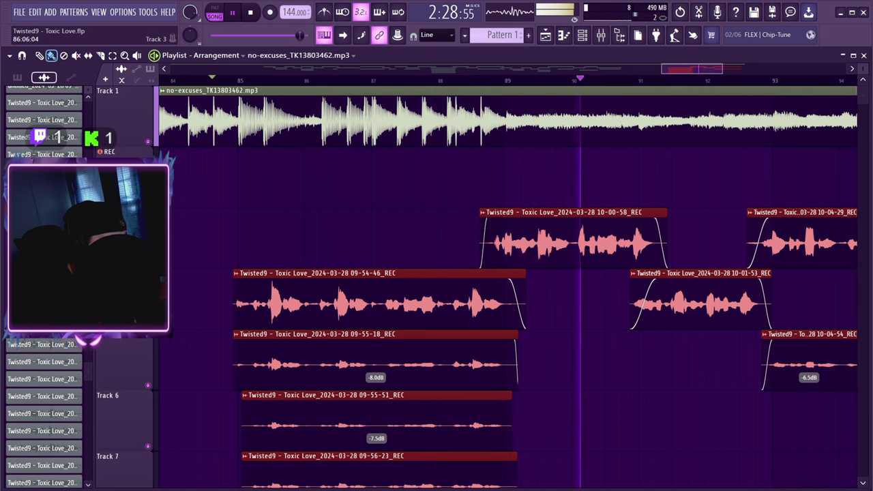
ctrl+click(327, 238)
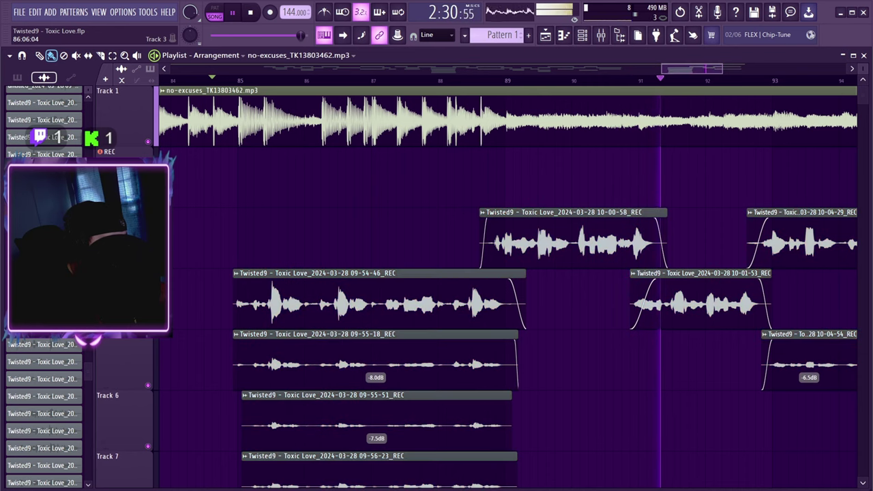
scroll(326, 239, down, 1)
drag(234, 220, 240, 220)
click(229, 81)
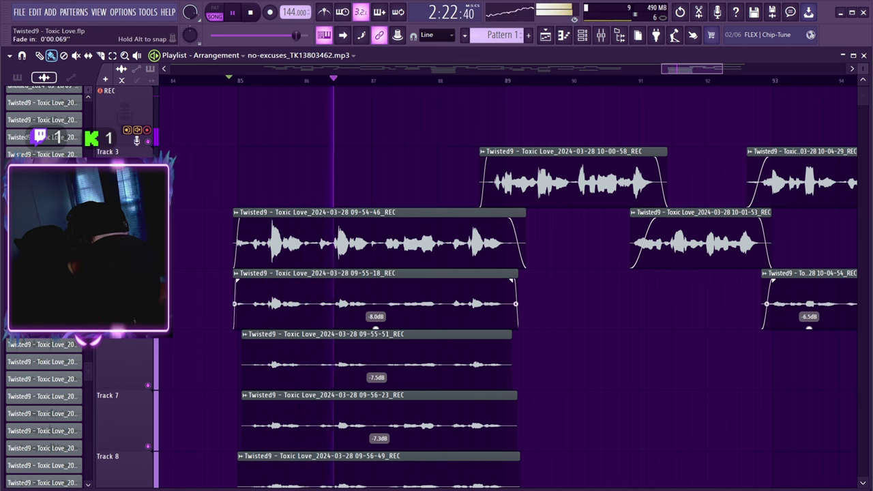
Step: Trim the start of the 09-56-49 layer to 85:02:00 with a short fade-in, and play the section to the end of the beat
scroll(239, 222, down, 1)
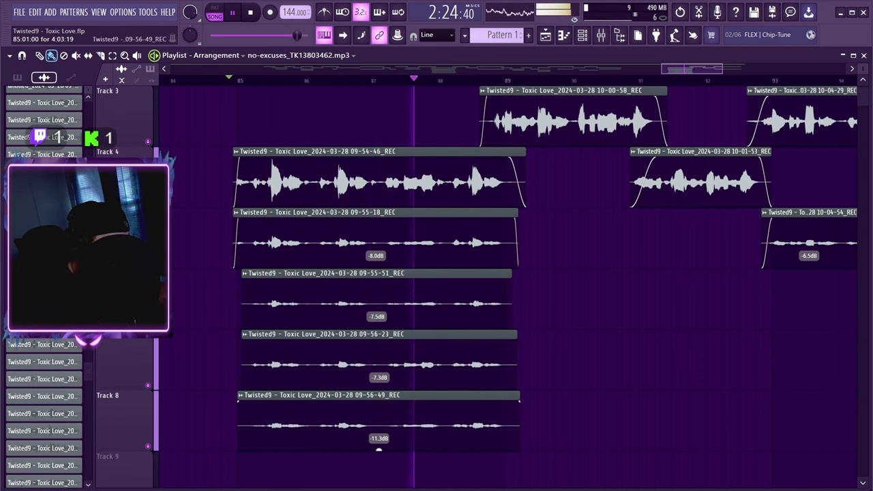
drag(239, 425, 247, 425)
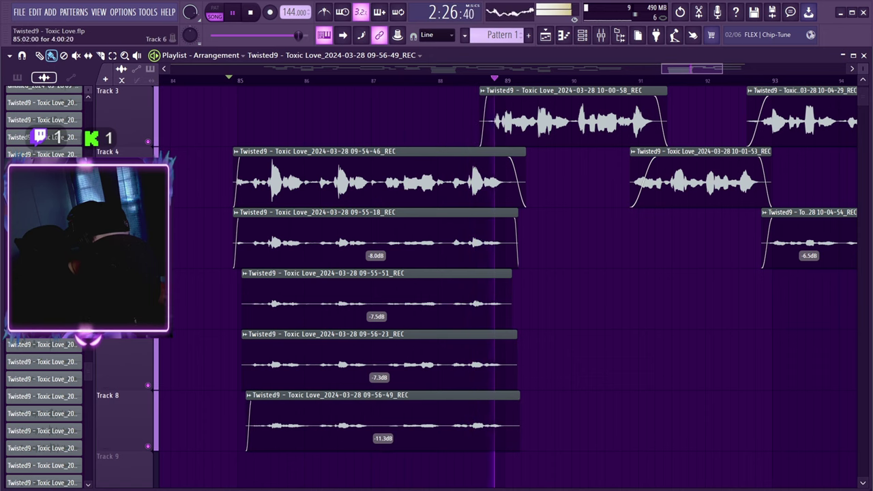
scroll(383, 449, up, 2)
scroll(508, 286, down, 3)
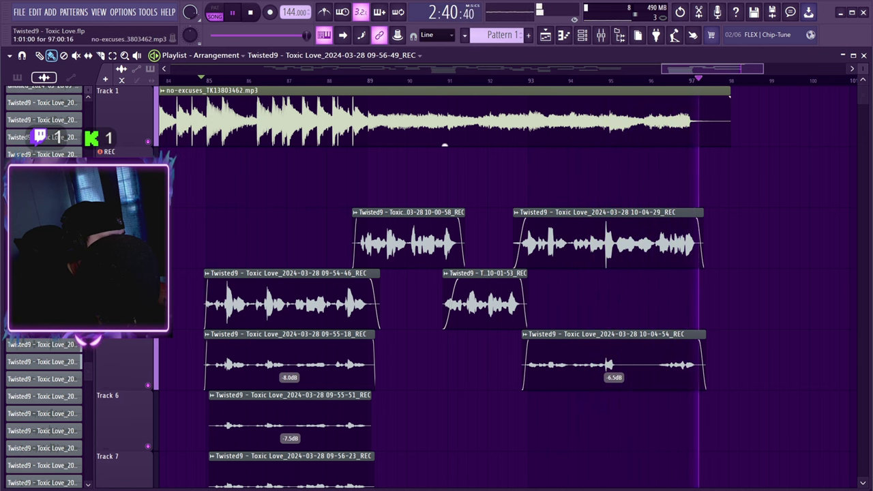
key(space)
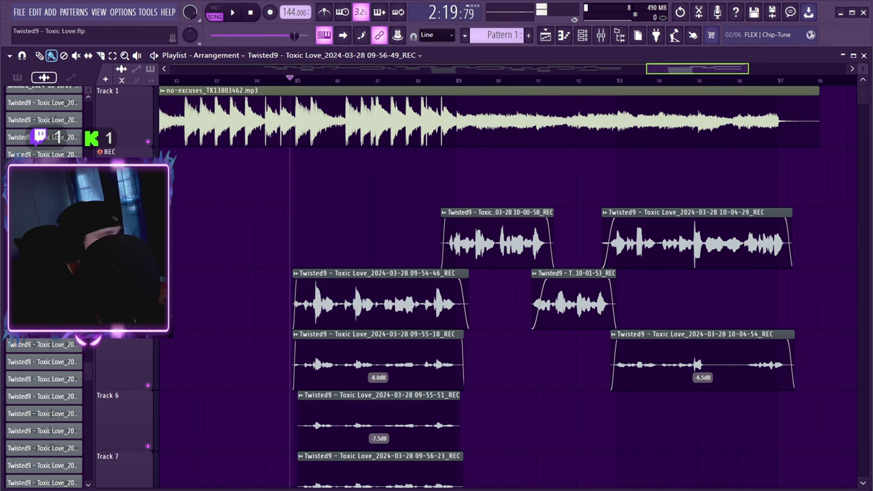
Step: Play the beat from about bar 73 through the empty stretch following the 10-17-48 take
drag(649, 69, 619, 69)
scroll(578, 120, down, 1)
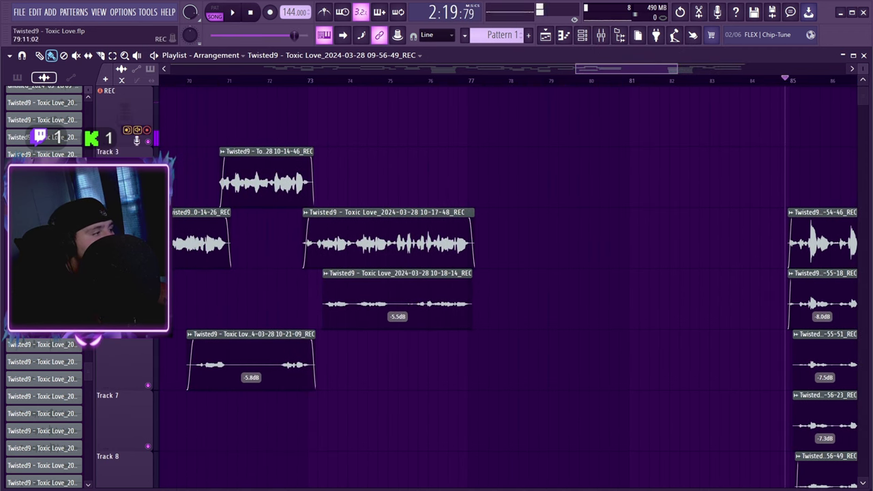
scroll(509, 144, up, 1)
click(329, 81)
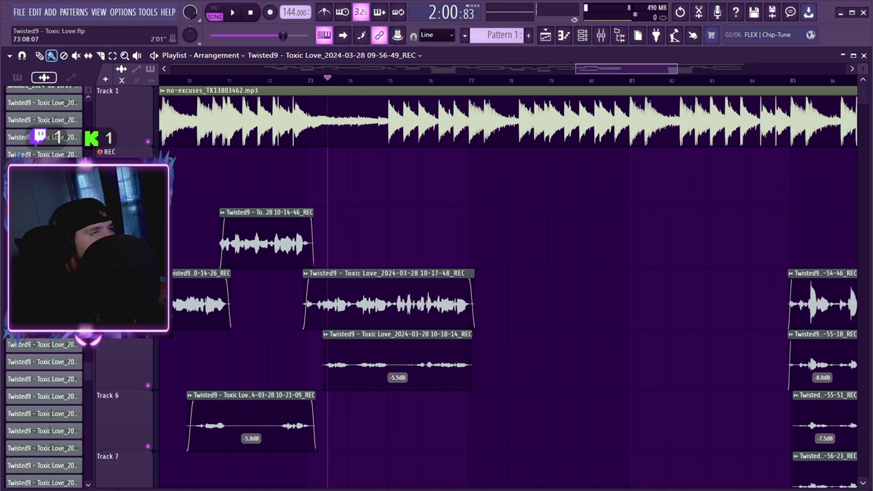
key(space)
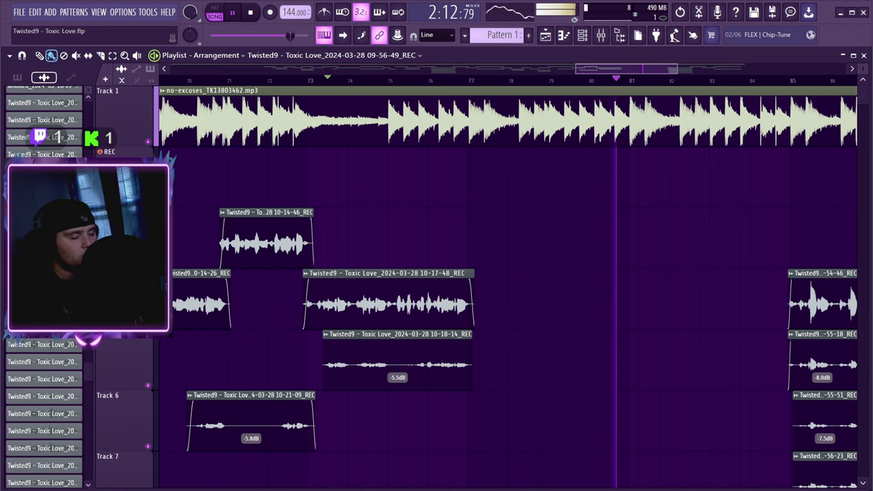
Step: Record a verse take on the REC track from about bar 73 to bar 86, undoing the unwanted attempts and recording again
key(space)
key(r)
key(space)
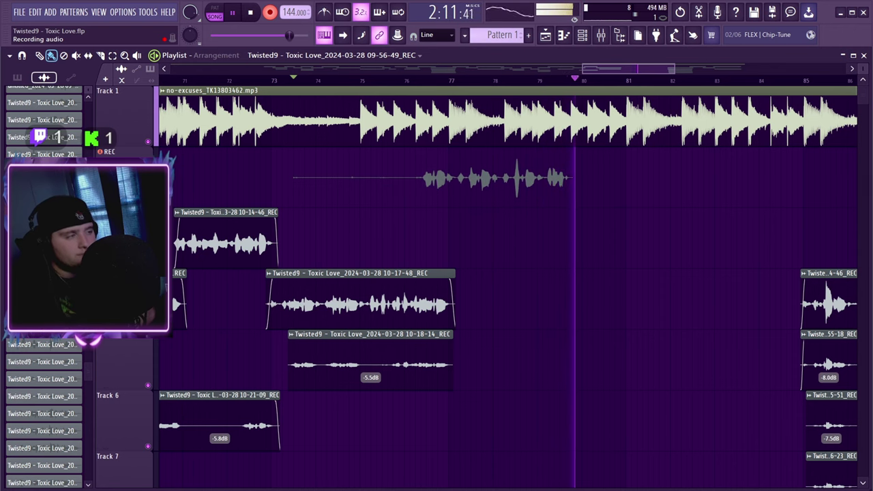
key(space)
key(ctrl+z)
key(space)
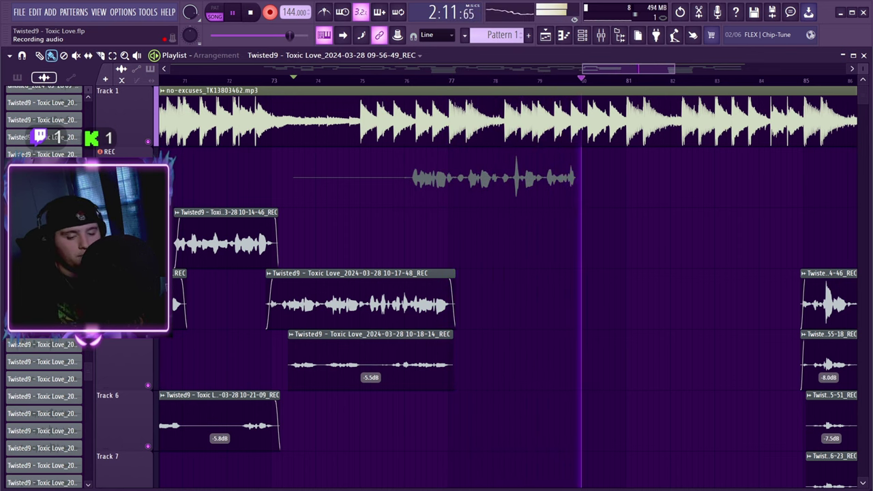
key(space)
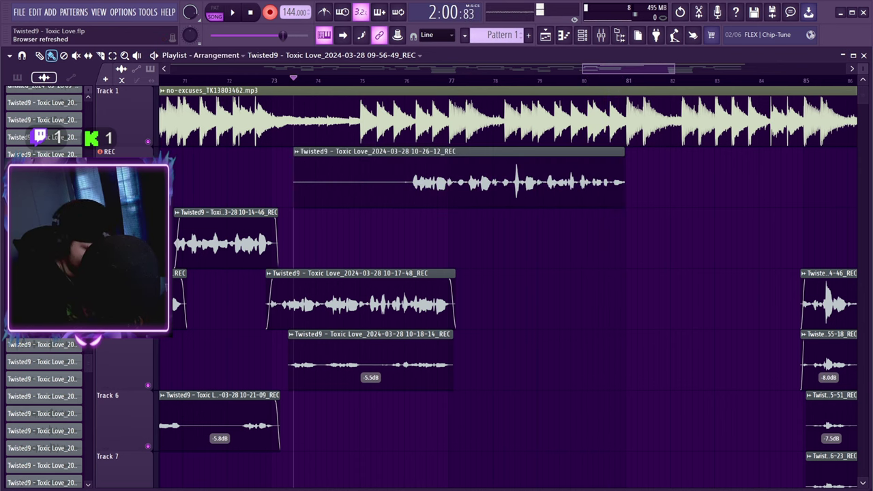
key(ctrl+z)
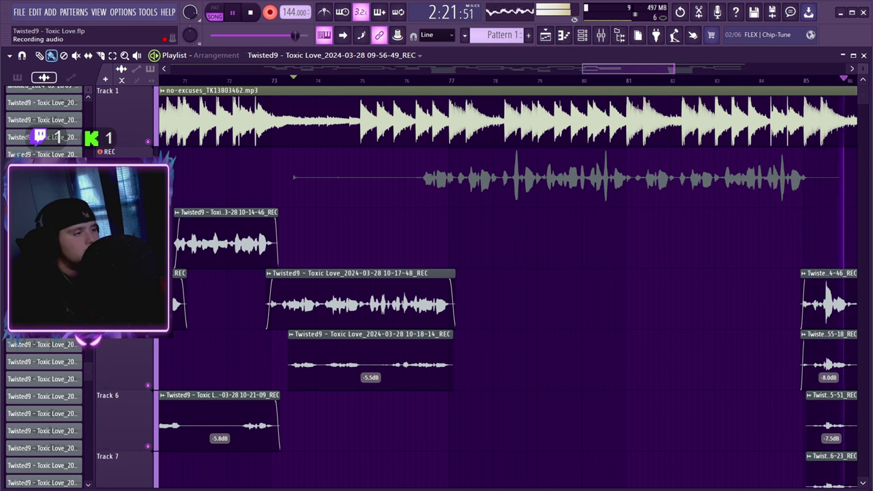
key(space)
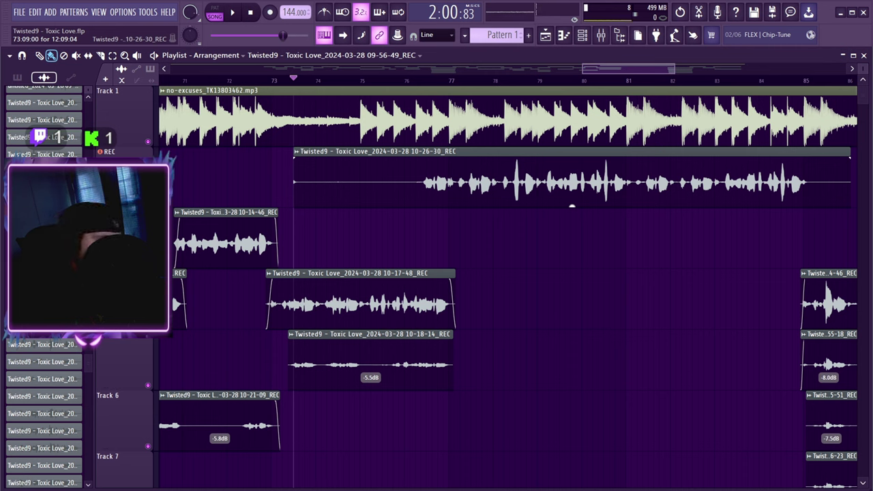
Step: Move the 10-26-30 take to Track 3 and trim its silent start to 76:14:00 with a short fade-in
drag(296, 182, 322, 182)
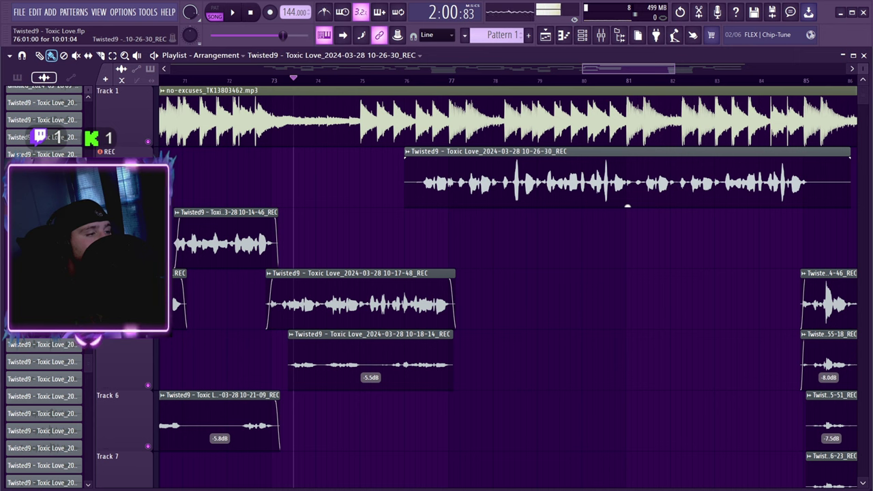
drag(621, 205, 628, 266)
key(space)
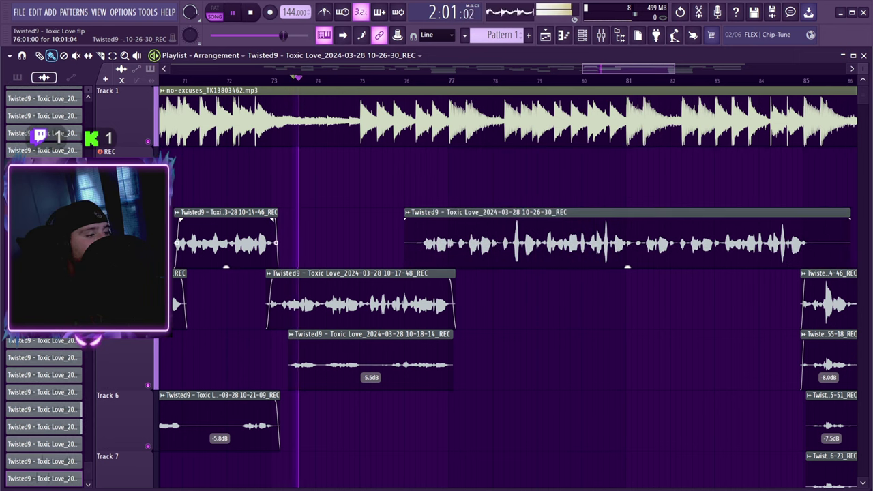
drag(406, 243, 439, 243)
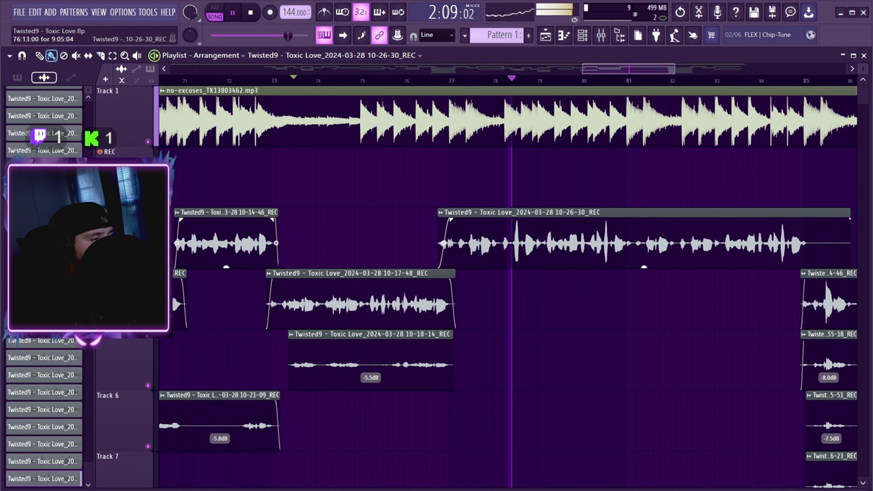
drag(440, 243, 442, 243)
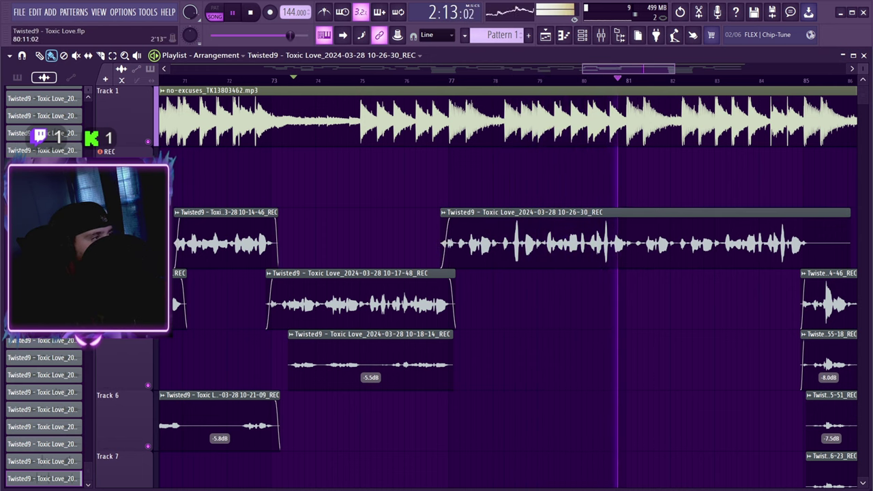
Step: Trim the end of the 10-26-30 take to just past bar 85 with a short fade-out, and stop playback
drag(582, 69, 657, 69)
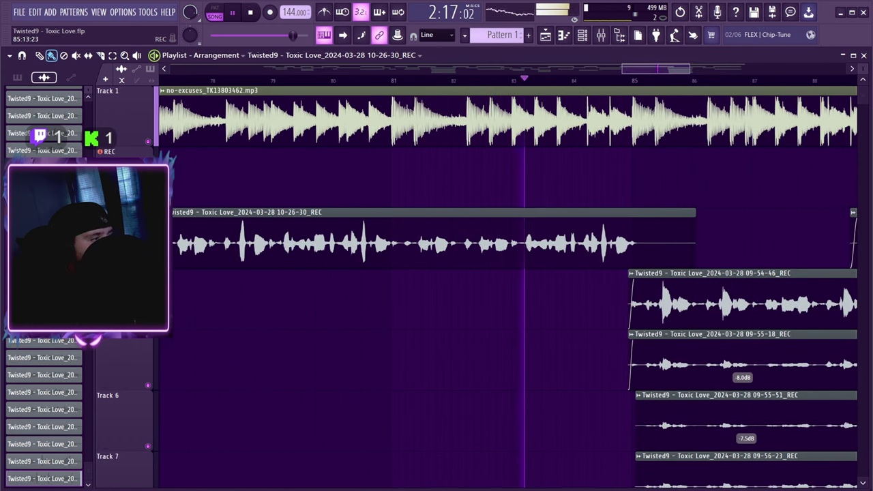
mouse_move(695, 243)
mouse_down()
mouse_move(644, 244)
mouse_move(635, 219)
mouse_up()
key(space)
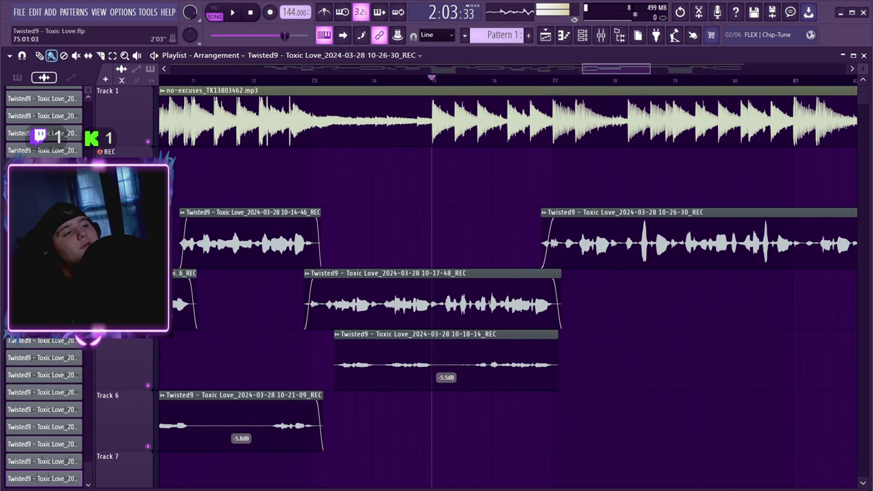
Step: Record a doubling take of the verse from bar 75, move it to Track 6, and set its gain to -4.8 dB
key(space)
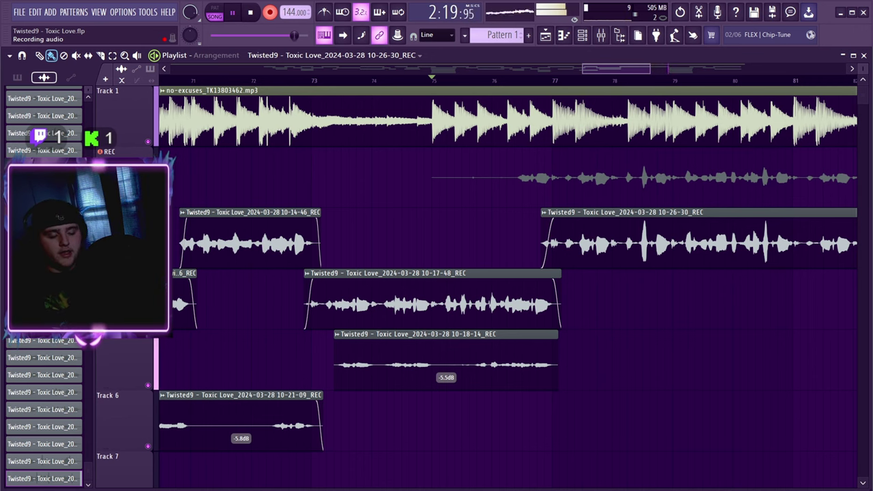
key(space)
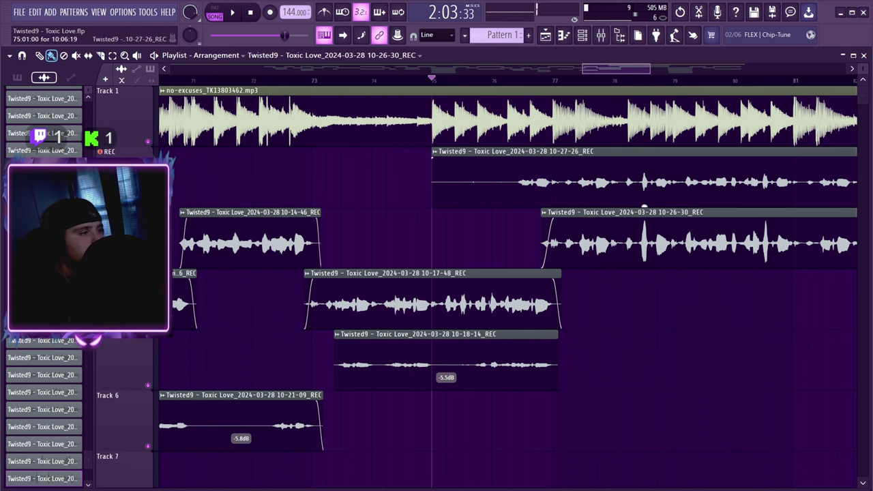
drag(644, 206, 645, 450)
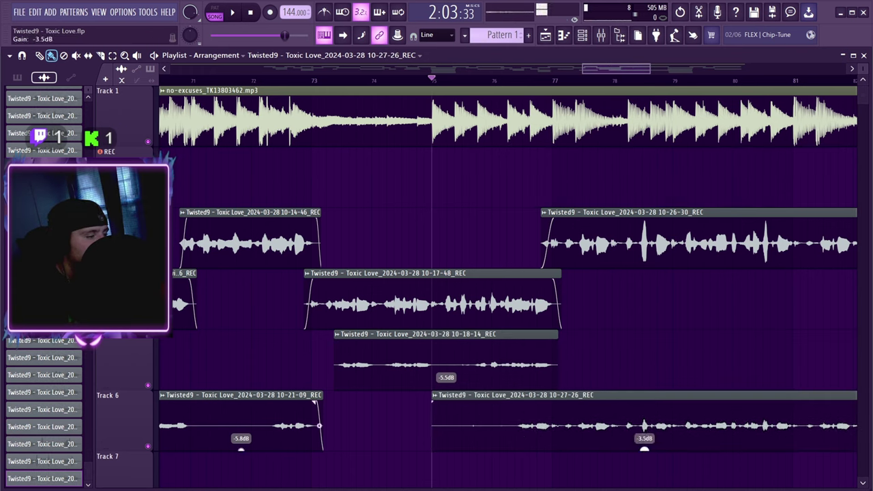
Step: During playback, trim the start of the 10-27-26 double to 76:05:00 with a short fade-in and set its gain to -2.7 dB
key(space)
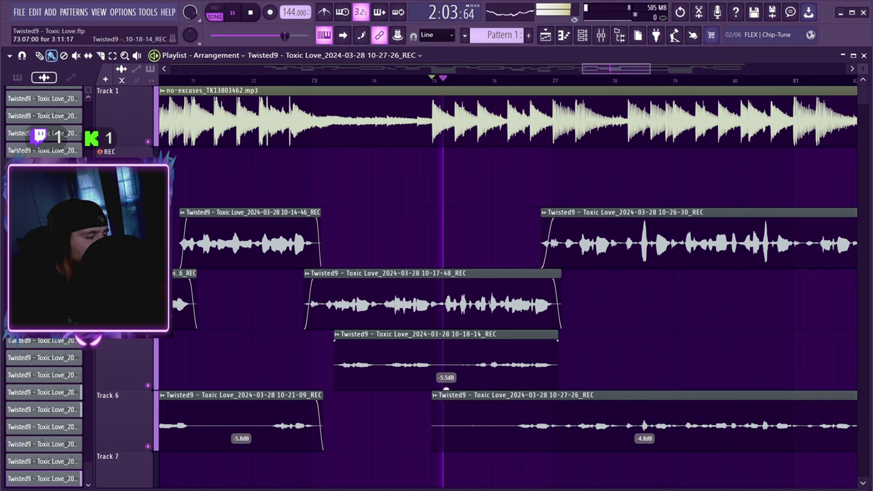
drag(432, 410, 508, 410)
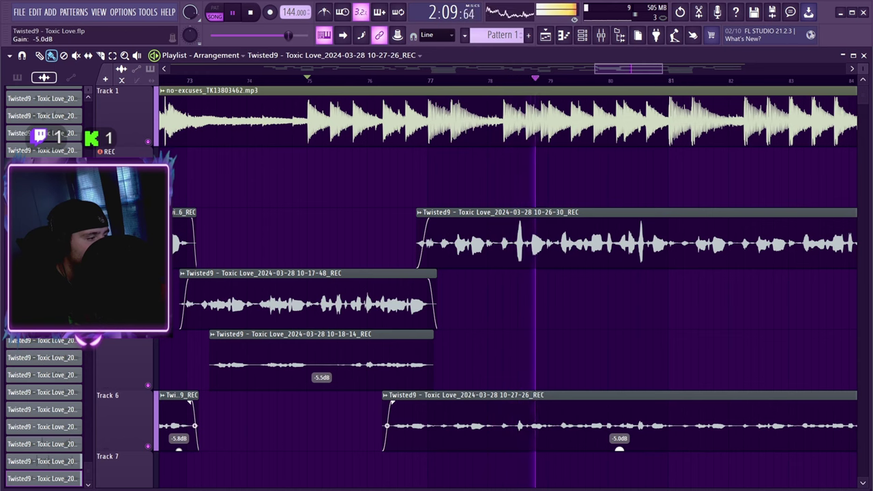
drag(620, 439, 619, 431)
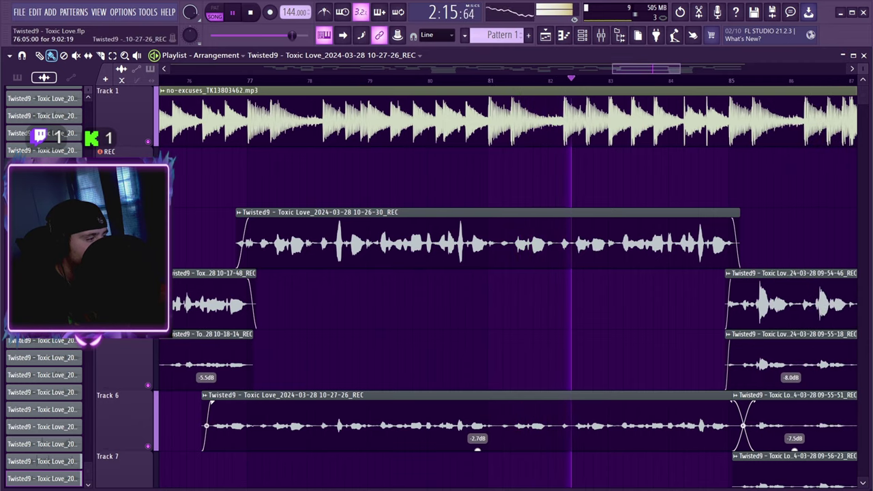
Step: Move the 10-27-26 double to Track 9 and trim its end to just past bar 85 with a short fade-out
scroll(509, 287, down, 3)
scroll(477, 259, down, 1)
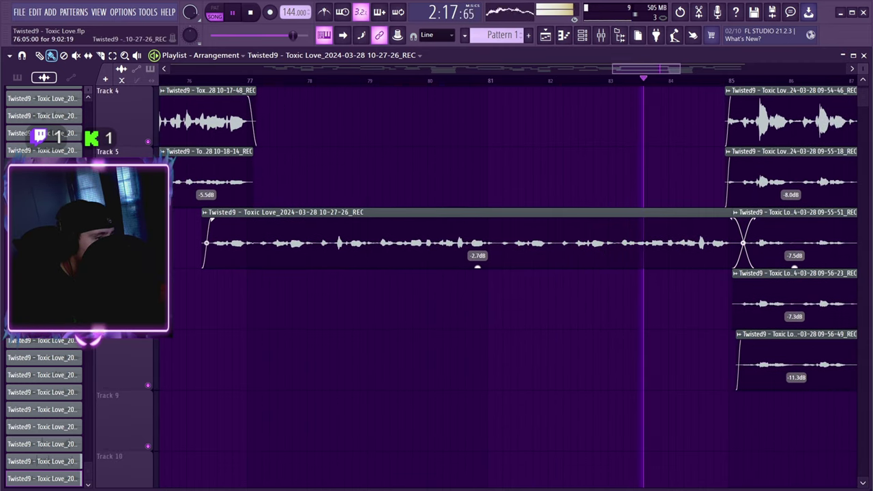
drag(470, 243, 470, 426)
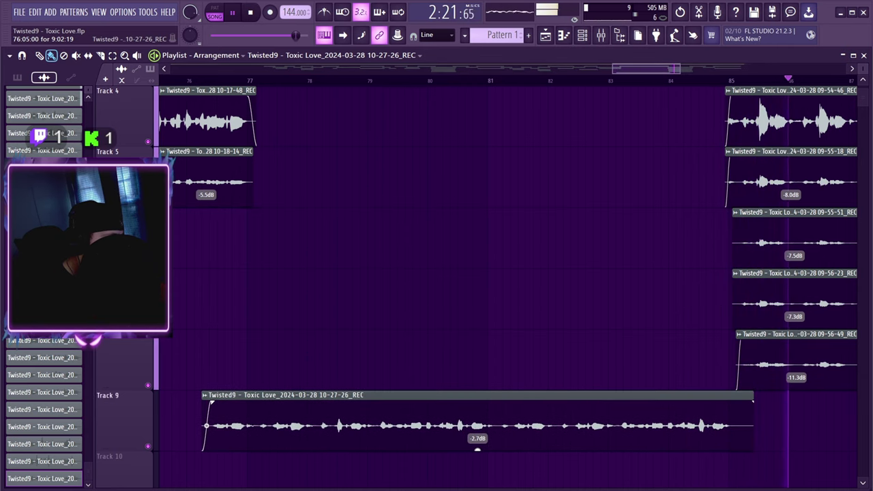
drag(753, 425, 734, 403)
Step: Lower the gain of the 10-27-26 double on Track 9 to -6.5 dB while listening to it with the main take
drag(470, 449, 470, 458)
scroll(509, 144, up, 3)
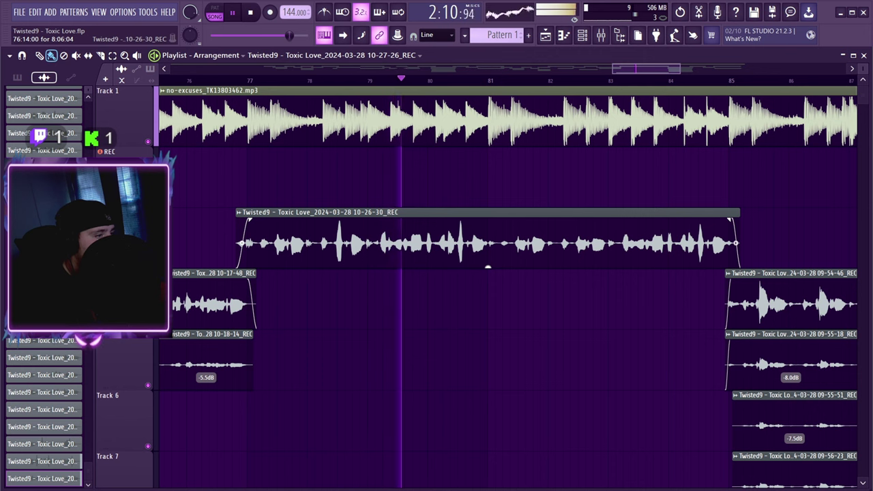
scroll(509, 145, down, 4)
drag(470, 389, 470, 396)
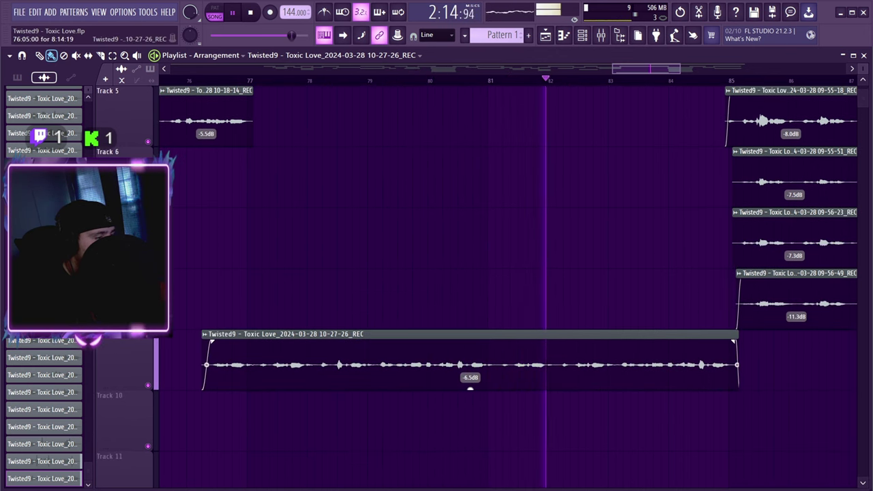
Step: Try to record another doubling take of the verse from bar 76, restarting after each false start
scroll(470, 389, up, 4)
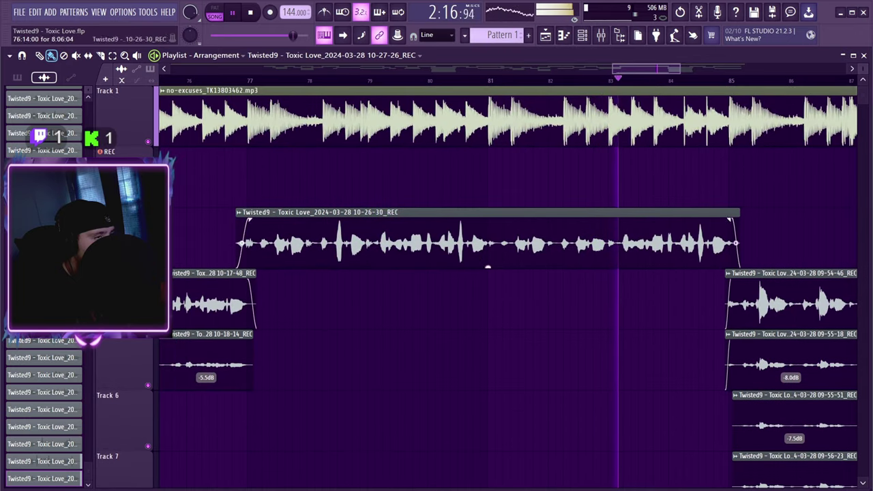
key(space)
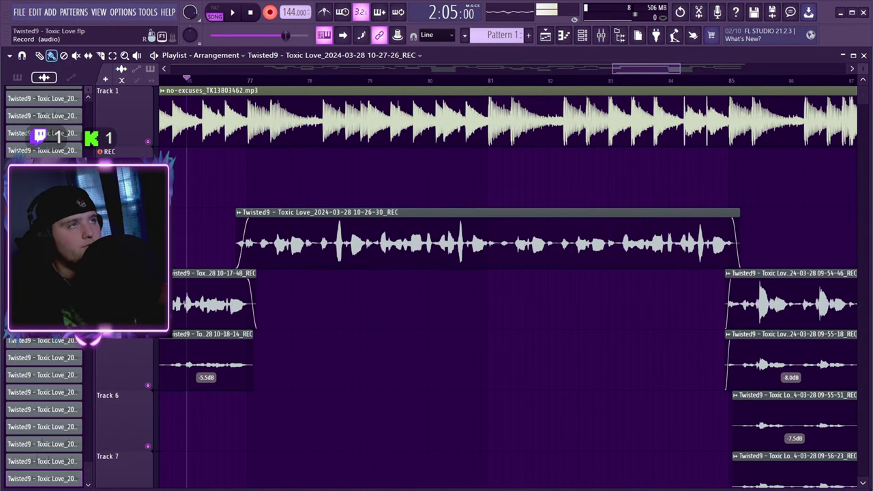
key(space)
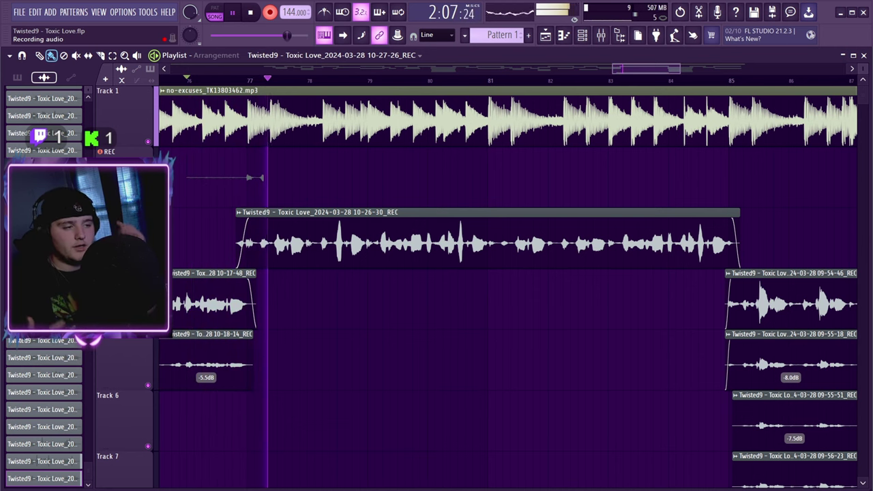
key(space)
key(space)
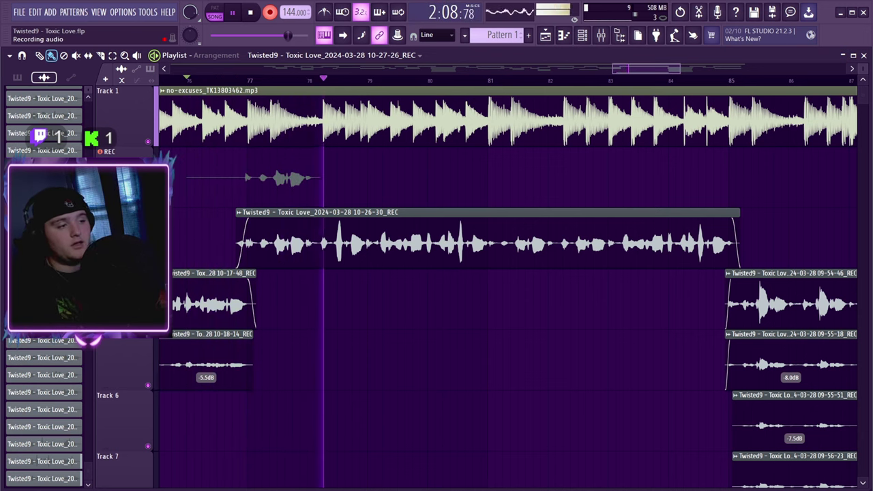
key(space)
key(space)
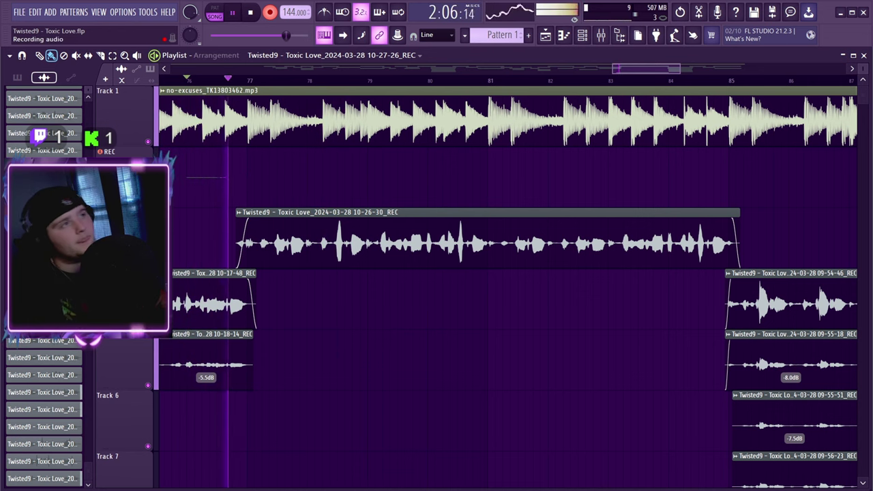
key(space)
Step: Record a second doubling take of the verse from bar 76 to just past bar 85 and move it to Track 10
key(space)
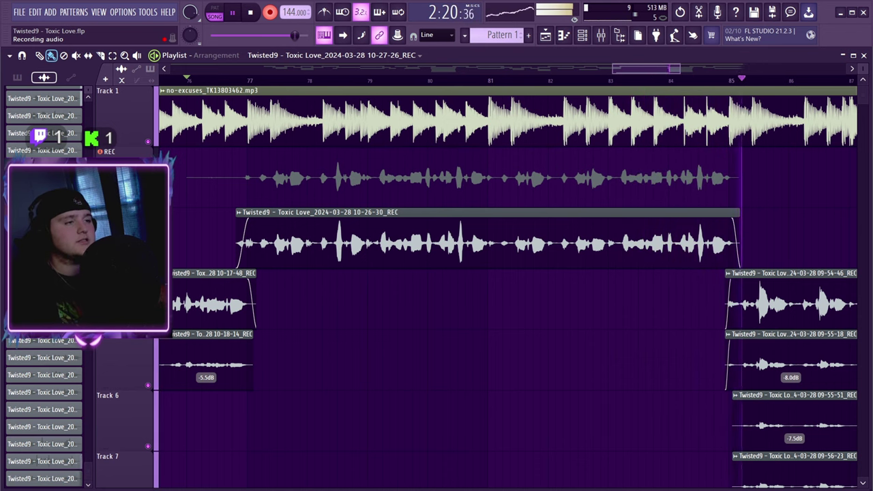
key(space)
scroll(465, 163, down, 1)
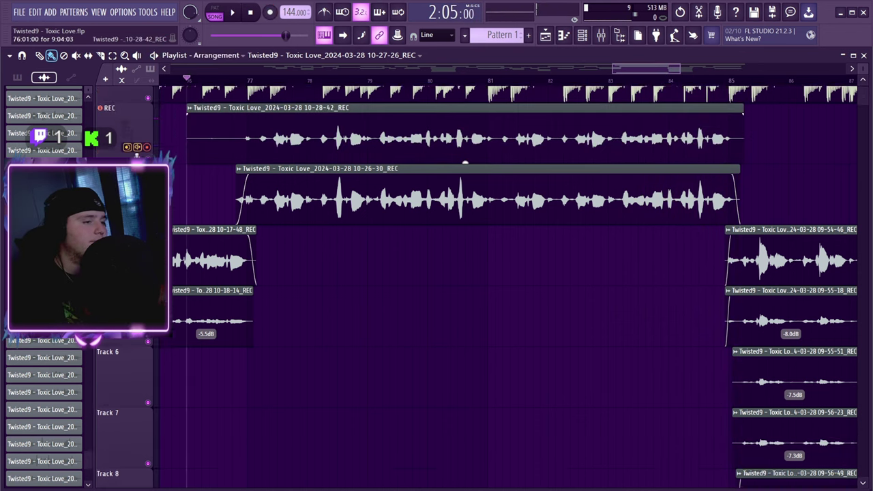
drag(465, 161, 466, 444)
Step: During playback, trim the 10-28-42 double's start to 76:09:00 and balance the doubles' gains at -5.5 dB for it and -7.3 dB for 10-27-26
key(space)
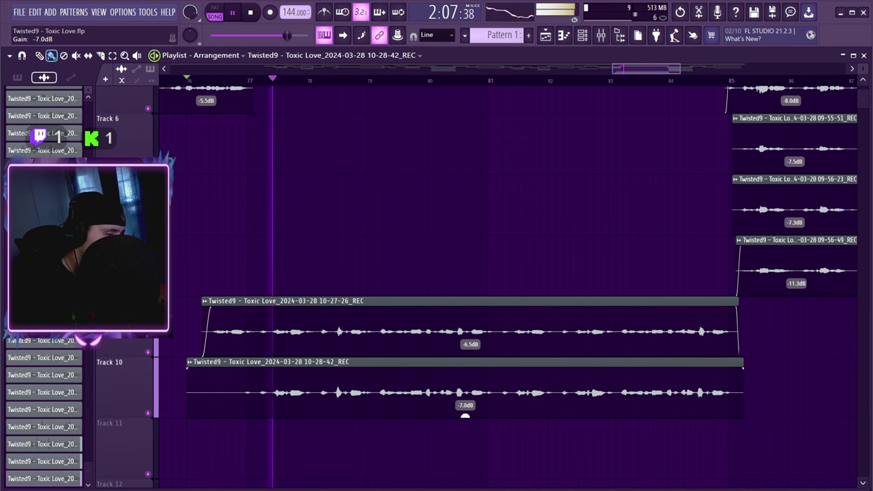
drag(466, 415, 465, 413)
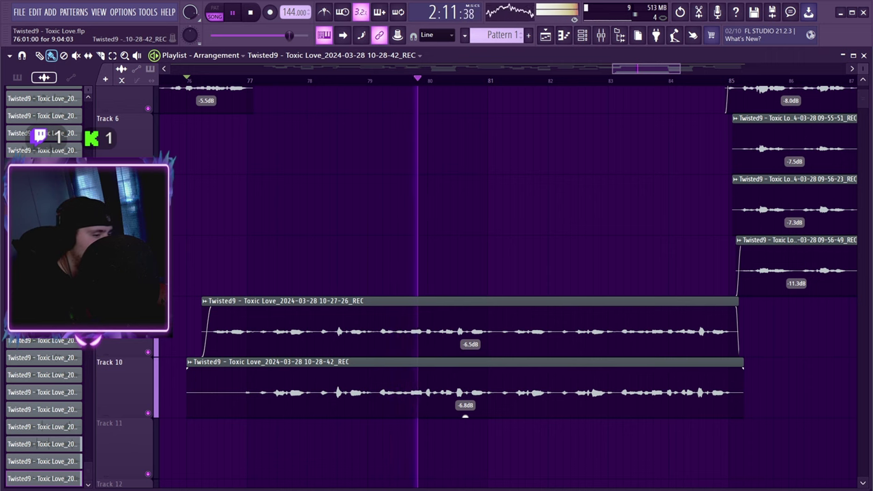
drag(187, 393, 218, 393)
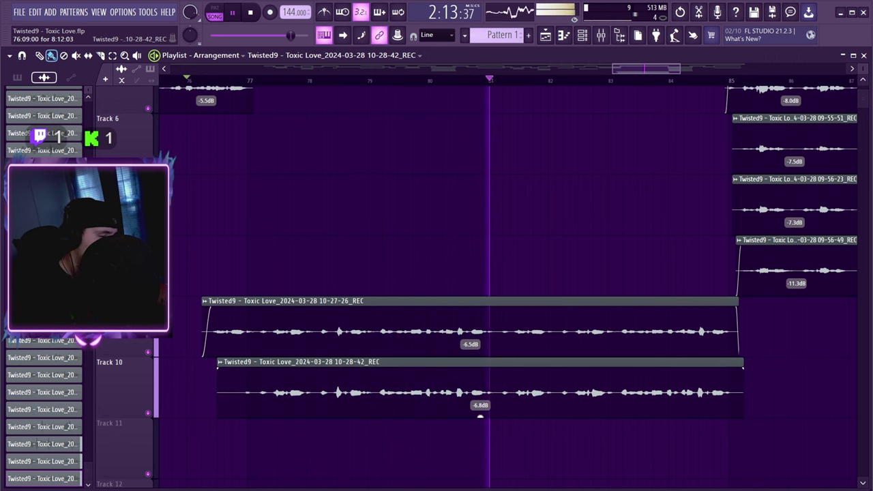
drag(480, 416, 481, 407)
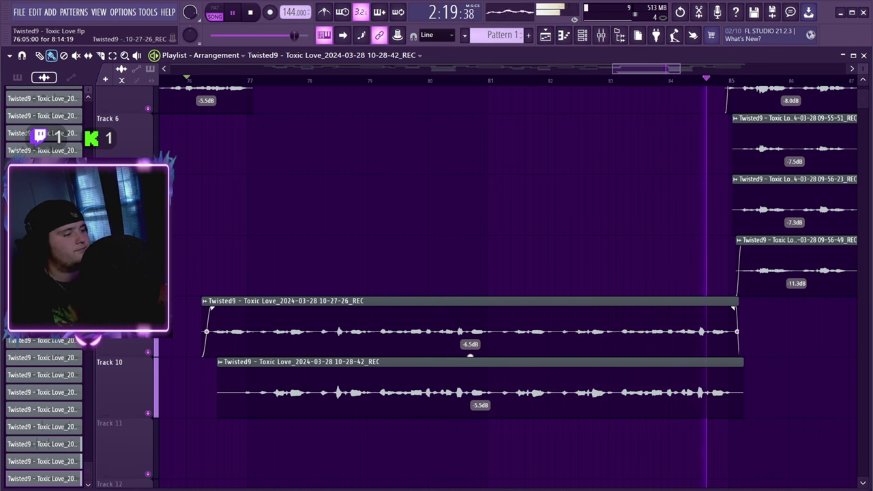
drag(470, 356, 470, 359)
Step: Listen to the transition from the verse past bar 85 into the following section and save the project
scroll(470, 286, up, 1)
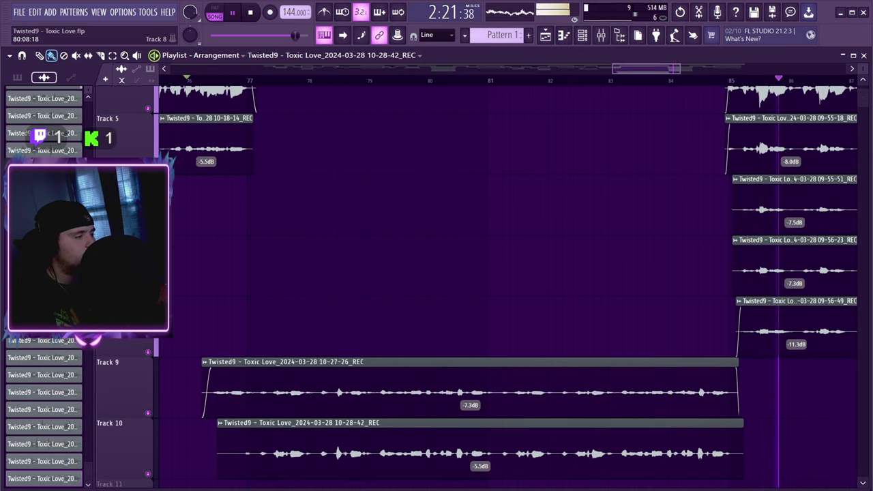
scroll(470, 417, up, 4)
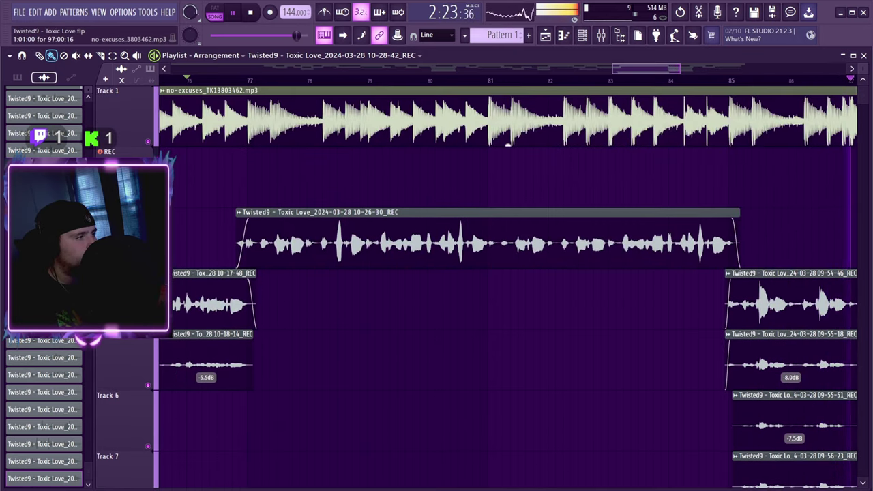
drag(640, 69, 664, 69)
scroll(520, 198, down, 1)
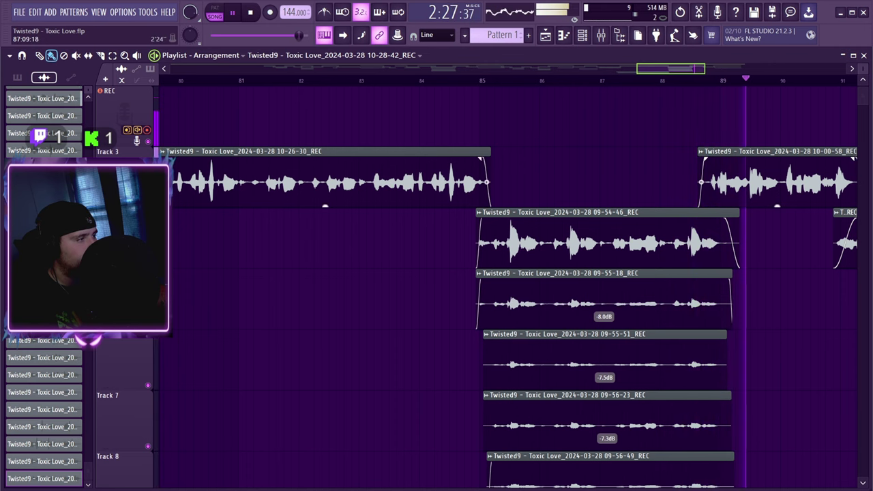
drag(647, 69, 664, 68)
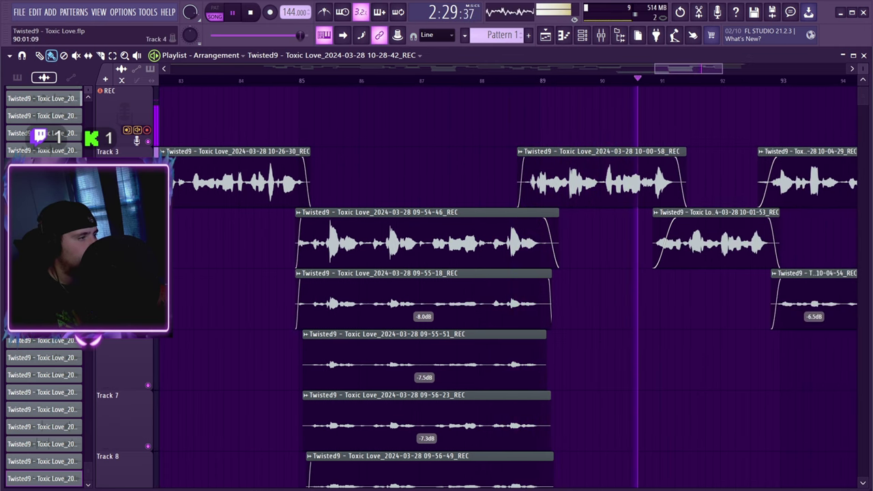
scroll(505, 287, up, 1)
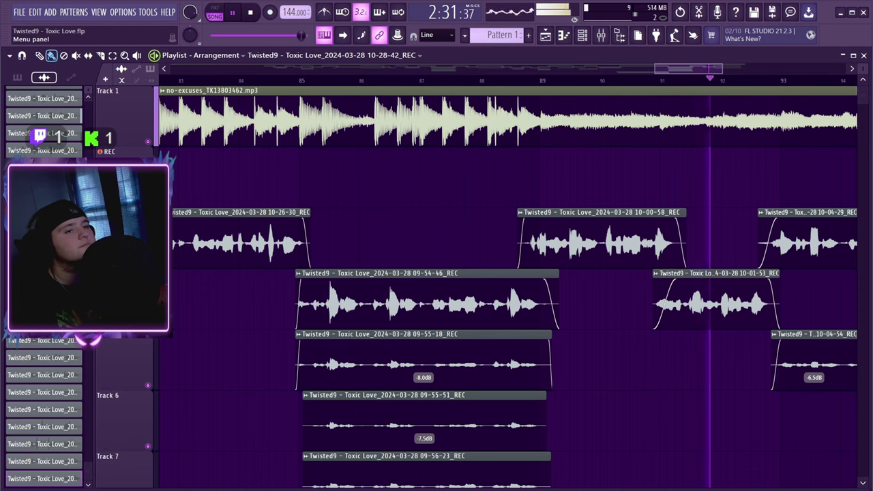
click(19, 12)
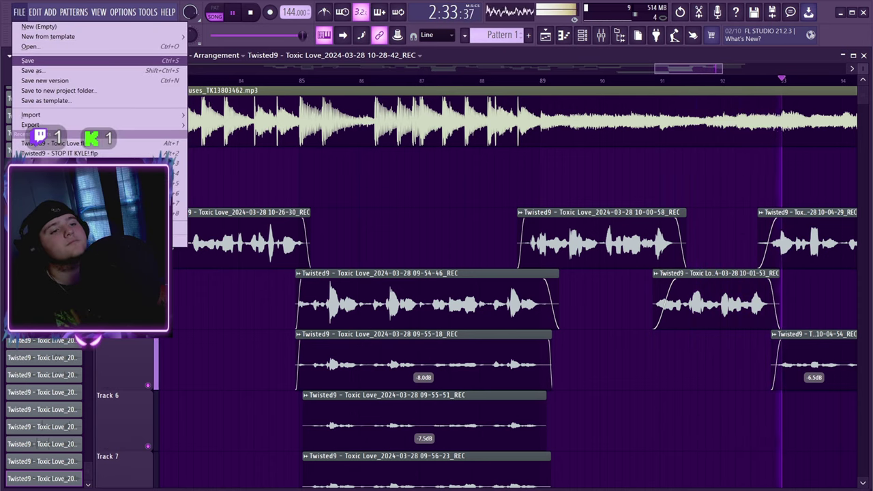
click(28, 60)
Step: Check how the vocals and beat end around bar 97 and save the project again
drag(656, 69, 335, 69)
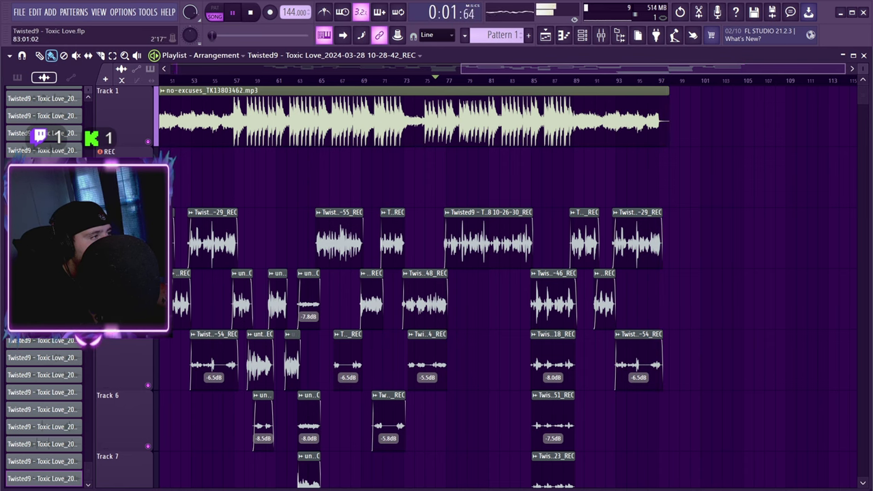
key(space)
drag(462, 68, 687, 69)
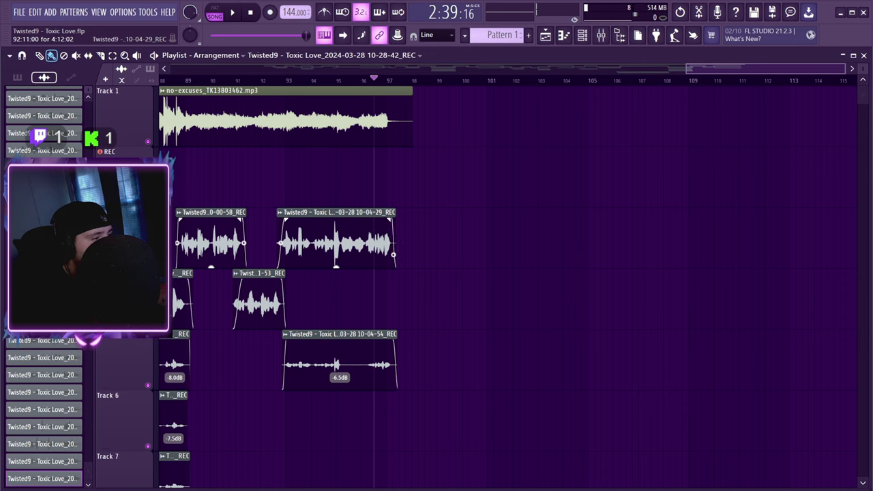
key(space)
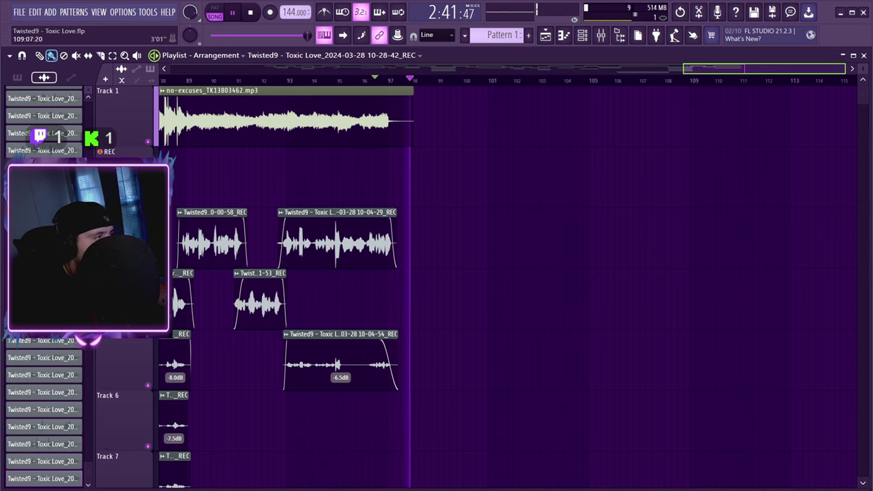
drag(358, 69, 287, 69)
key(space)
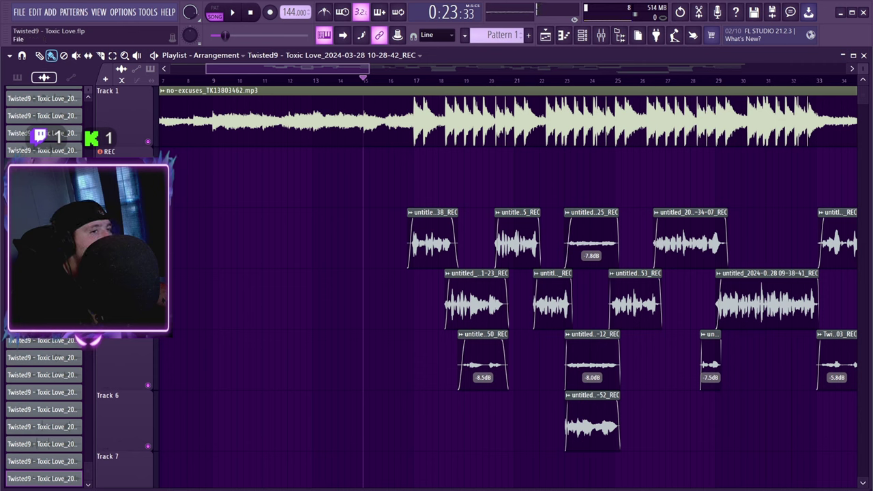
click(19, 12)
click(39, 60)
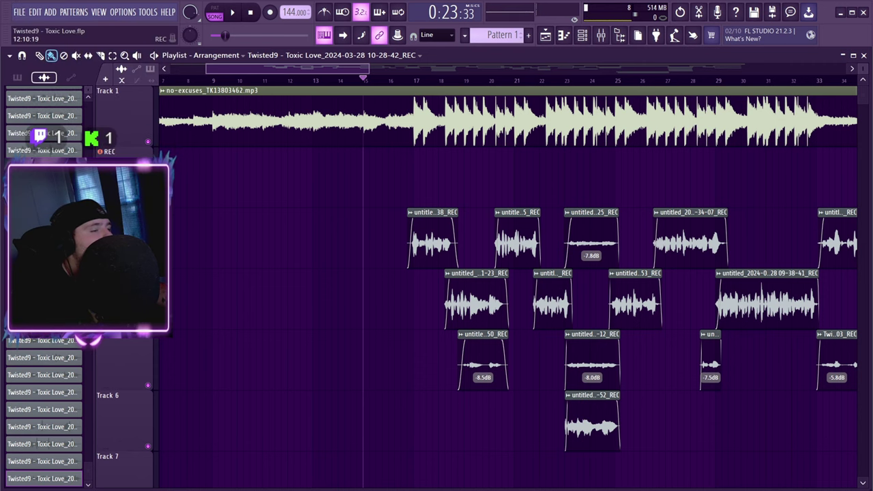
Step: Play the arrangement from bar 15 to review the layered vocals, and replay the passage around bars 26 to 30
key(space)
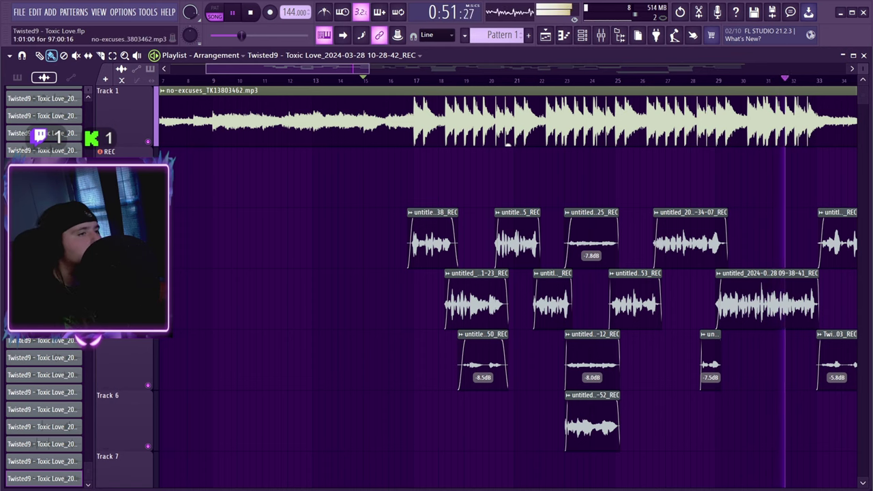
drag(208, 69, 341, 69)
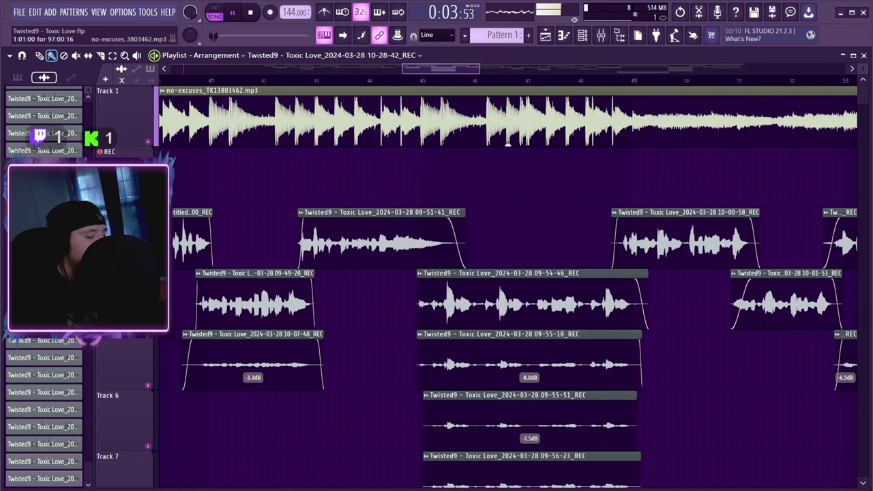
drag(452, 69, 355, 69)
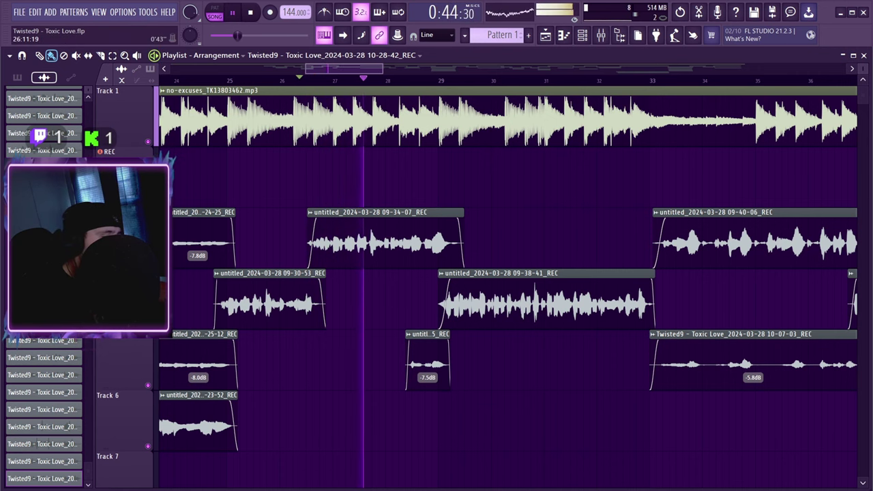
click(444, 80)
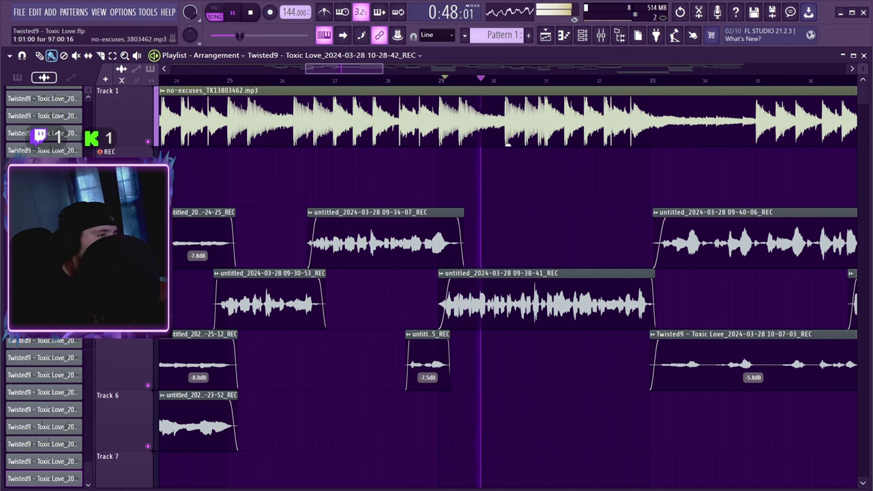
key(space)
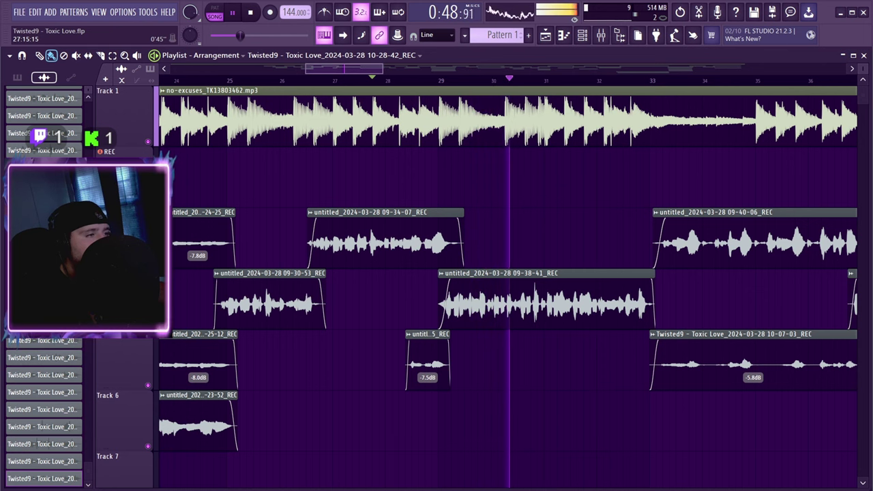
Step: Try to record a new vocal take from just before bar 28 over the 09-38-41 line, discarding each attempt
click(379, 80)
key(r)
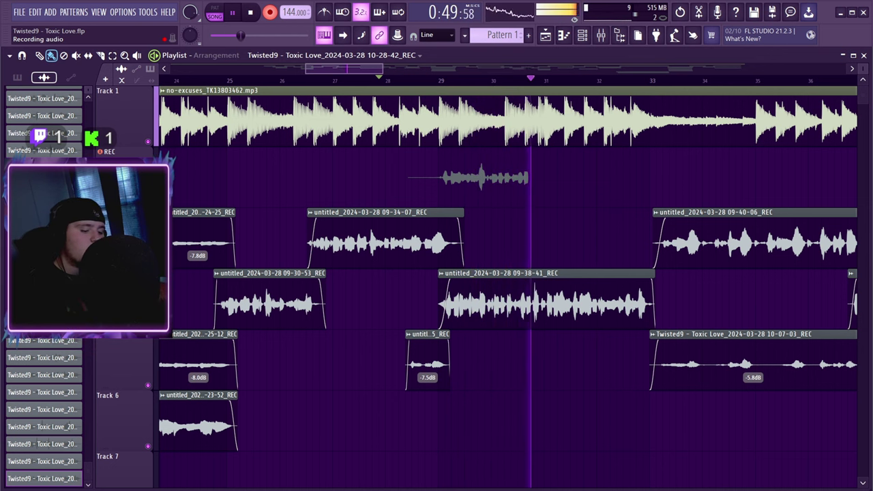
key(space)
key(ctrl+z)
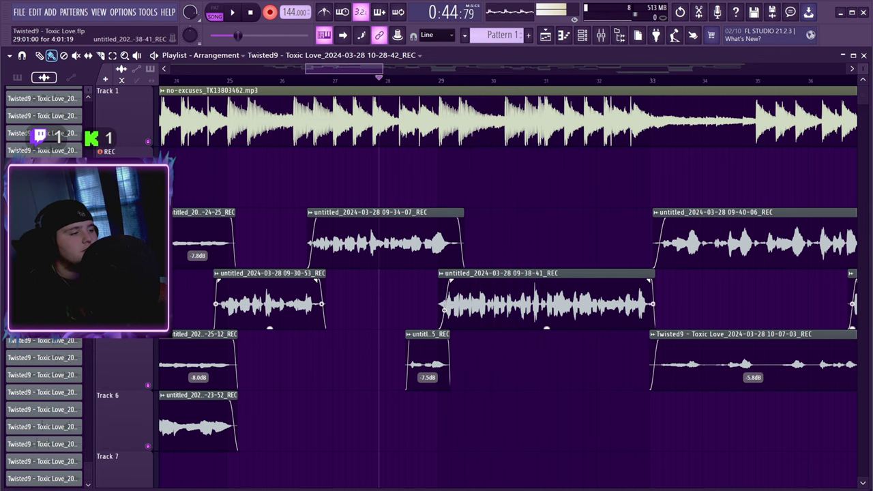
key(space)
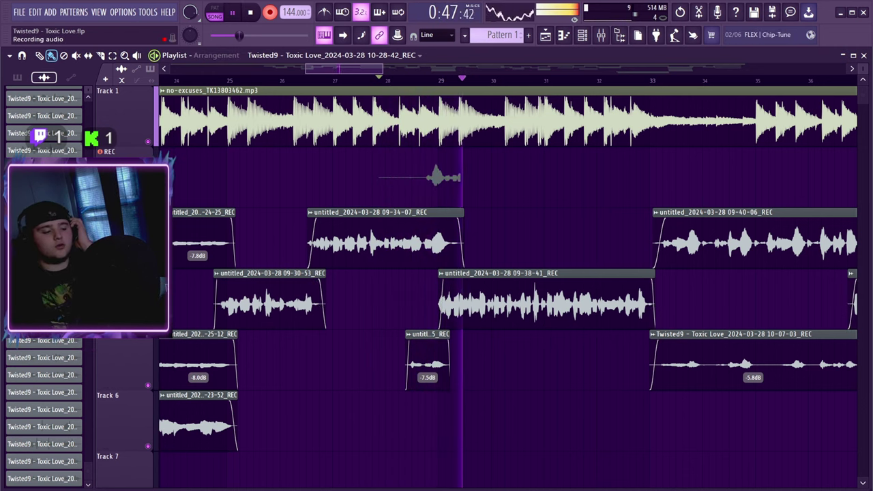
key(space)
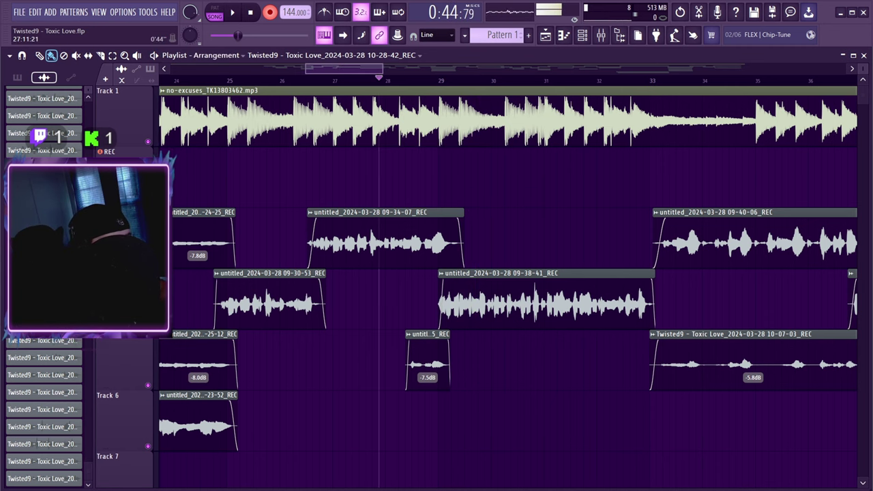
Step: Turn recording off and extend the start of the 09-38-41 clip back to about midway between bars 28 and 29, checking the entry by ear
drag(382, 69, 353, 69)
click(270, 13)
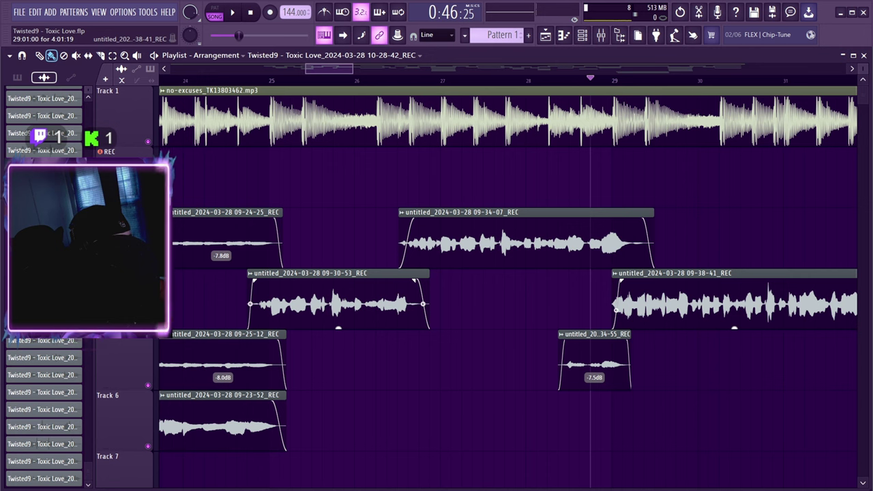
mouse_move(613, 300)
mouse_down()
mouse_move(592, 300)
mouse_move(602, 307)
mouse_up()
key(space)
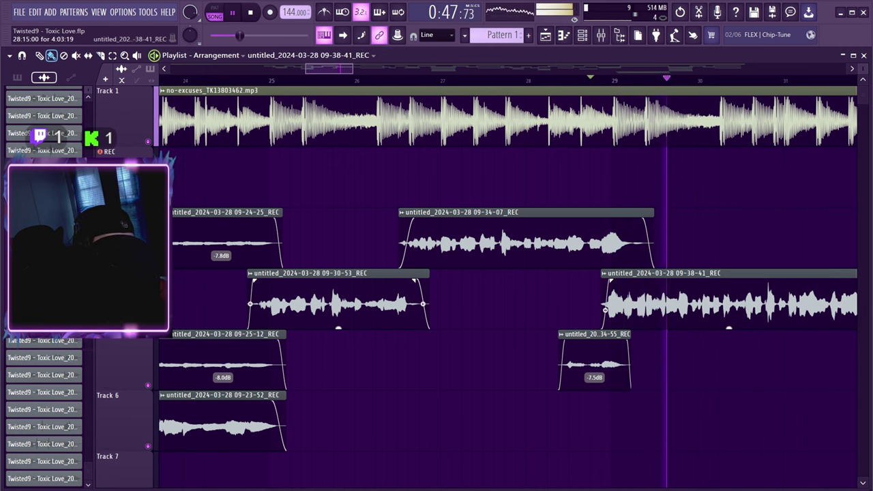
key(space)
key(space)
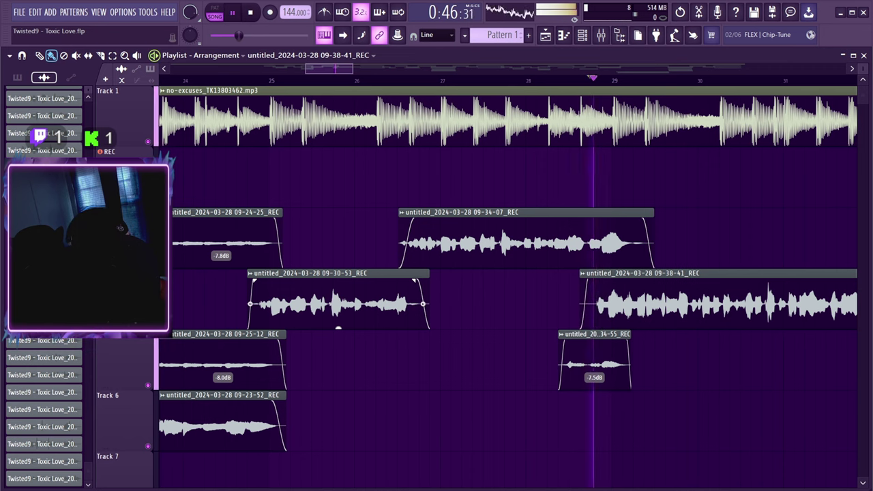
key(space)
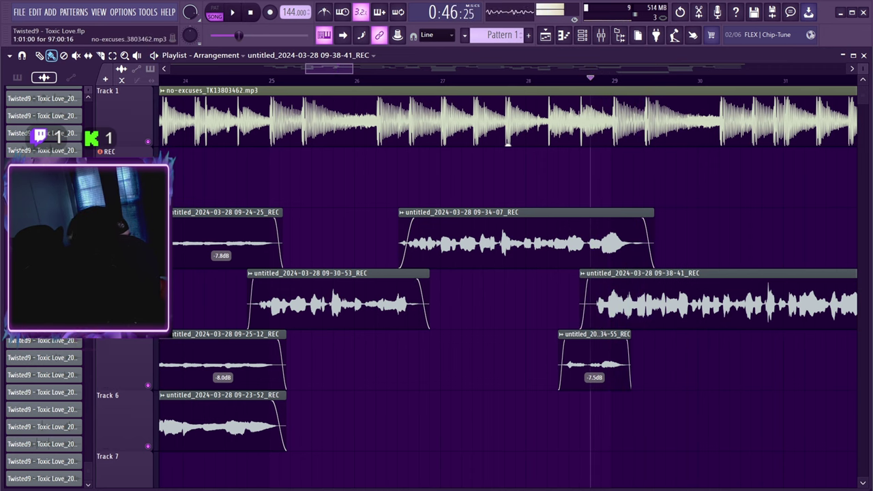
Step: Mute the no-excuses beat track, move the 09-38-41 vocal clip slightly earlier to start at 28:09:17, and check its entry by ear
click(147, 141)
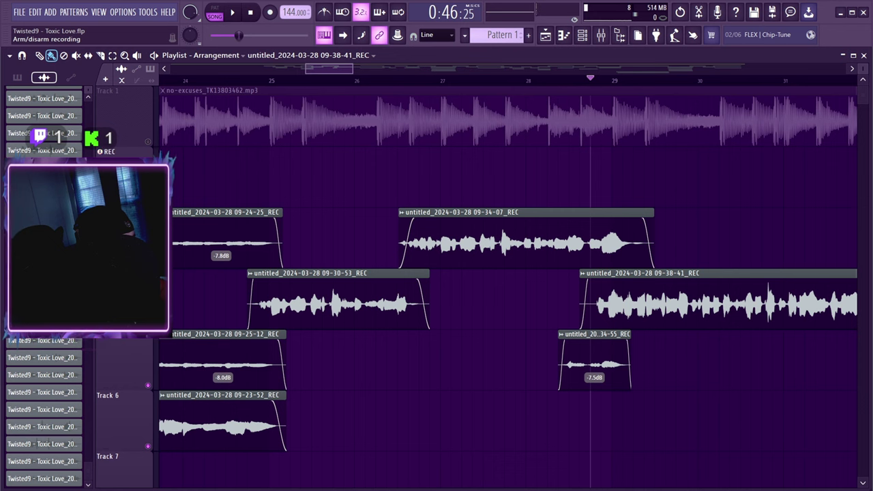
key(space)
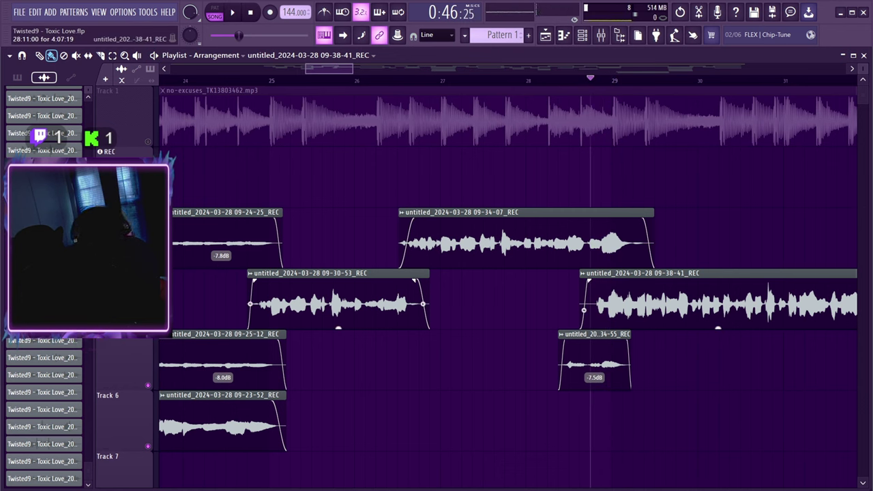
drag(648, 304, 643, 304)
key(space)
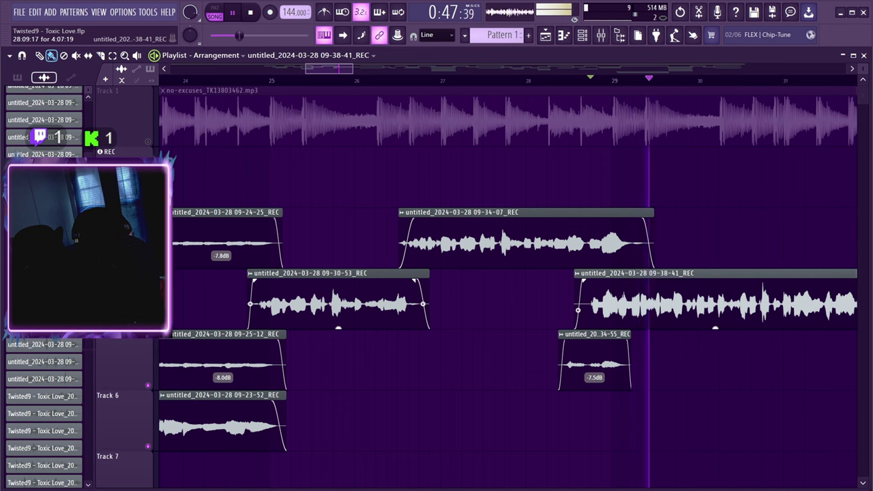
key(space)
key(space)
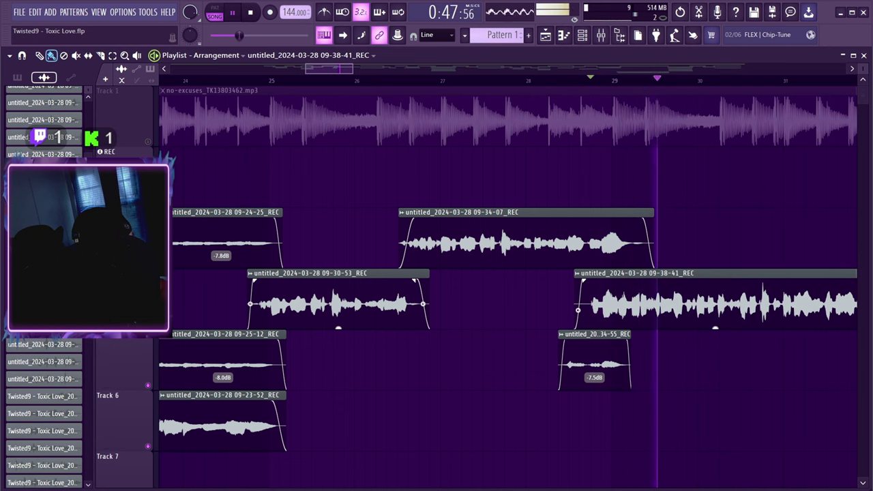
Step: Fine-tune the 09-38-41 clip's start to 28:09:23, replay its entry, and unmute the no-excuses beat track to hear them together
drag(643, 304, 643, 304)
key(space)
key(space)
key(space)
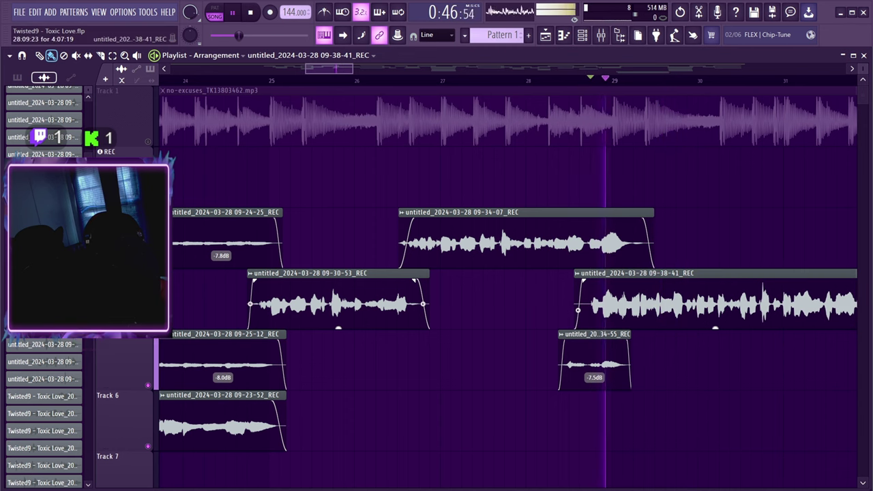
click(148, 141)
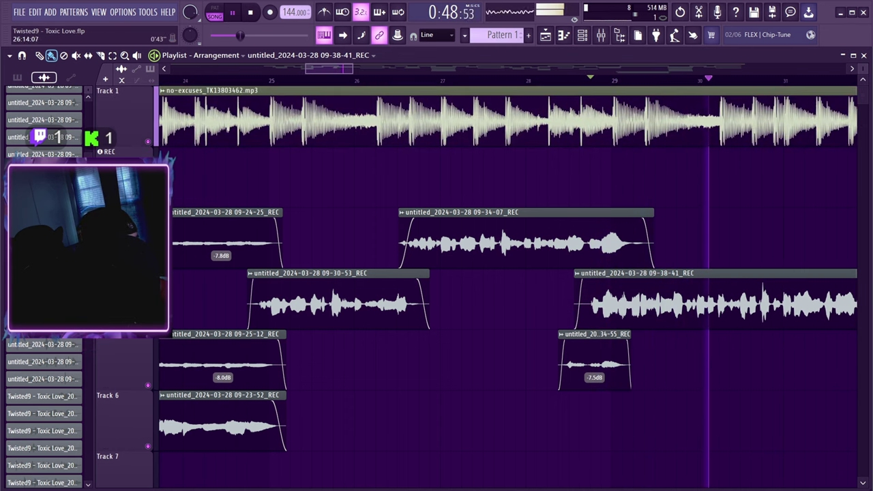
Step: Play from bar 28 and trim the start of the 09-38-41 vocal clip on Track 4 to just before bar 29
drag(324, 69, 347, 69)
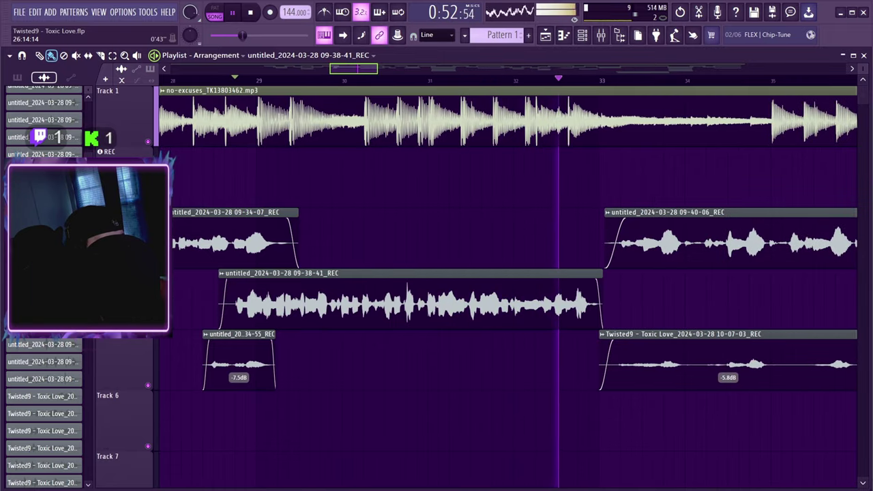
drag(354, 68, 345, 69)
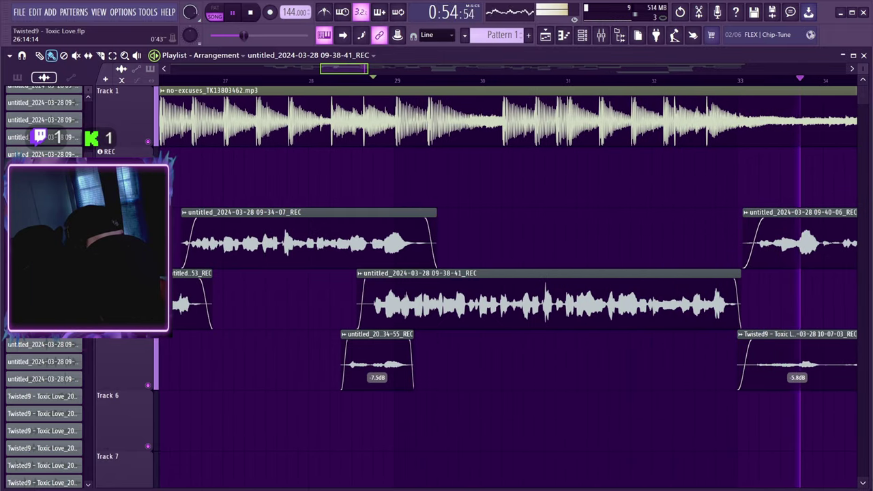
click(309, 80)
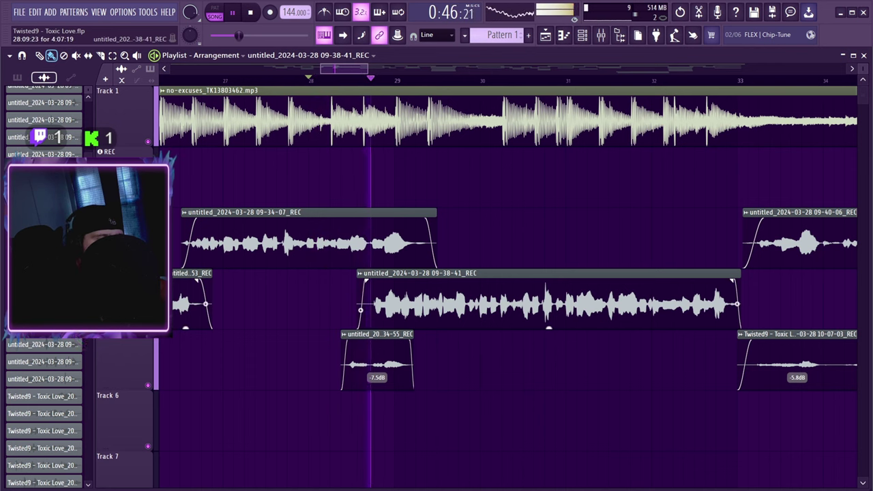
drag(359, 298, 393, 309)
Step: Record a backing vocal take on the REC track, starting at 27:13
key(space)
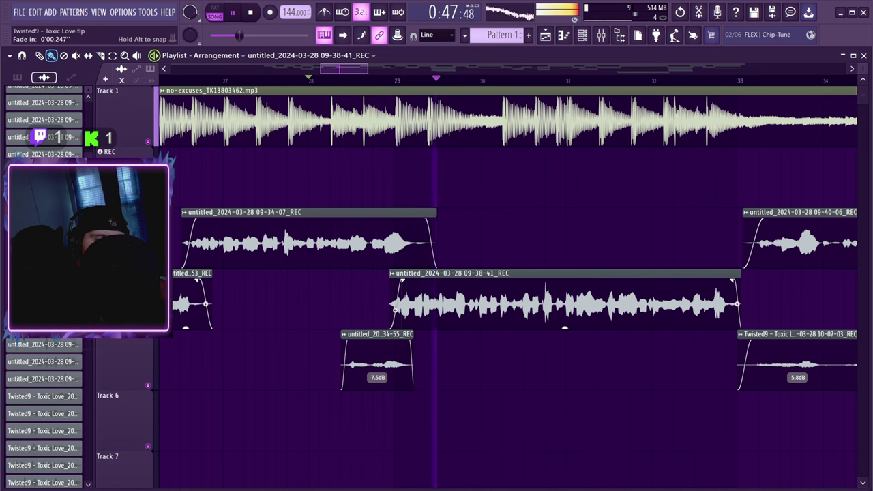
key(space)
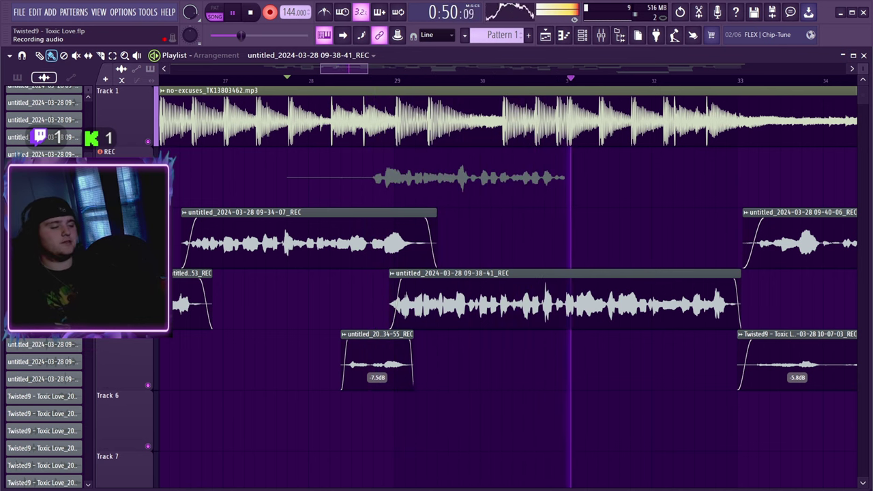
key(space)
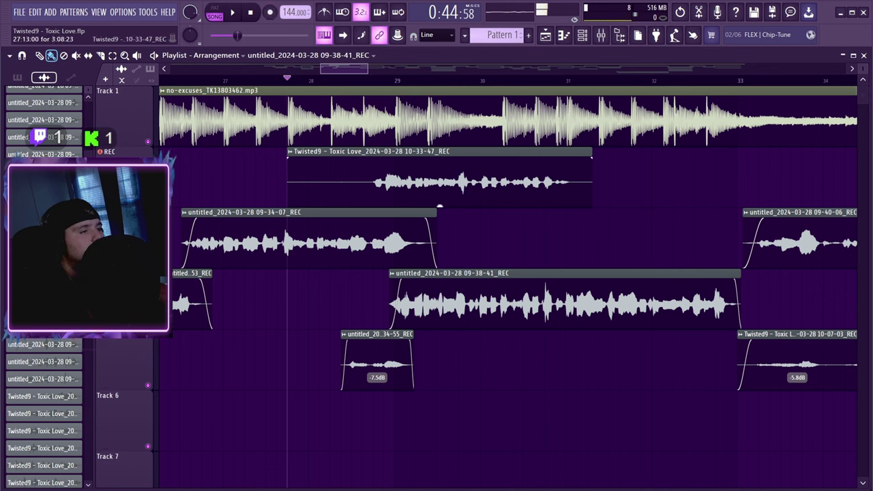
Step: Move the 10-33-47 take to Track 6 at -7.5 dB gain and trim it to run from 28:11 to just past bar 31
drag(440, 205, 440, 449)
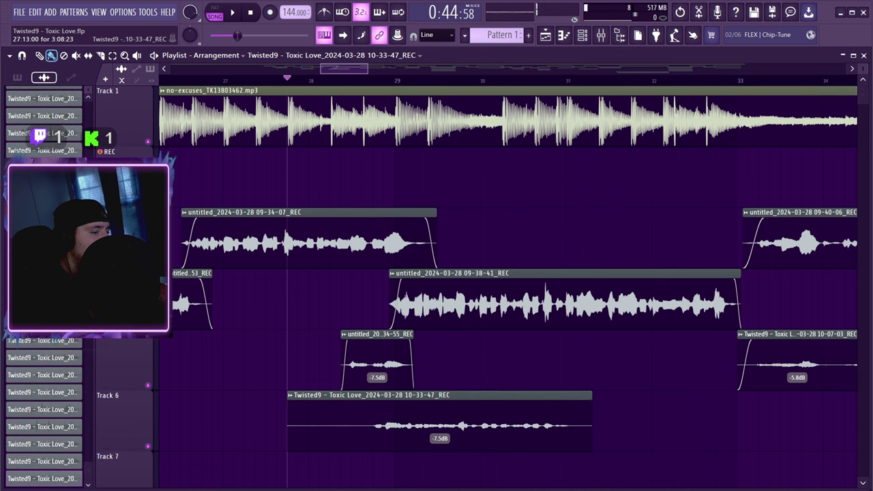
drag(289, 426, 363, 426)
key(space)
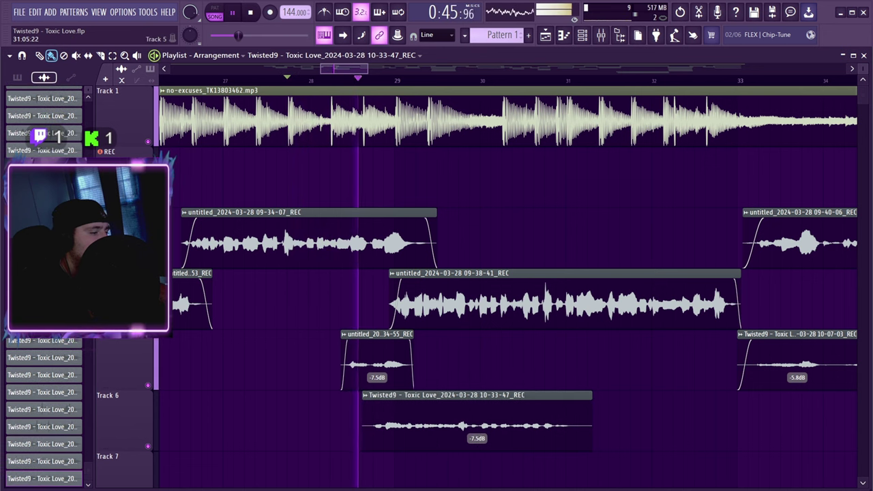
drag(592, 422, 580, 421)
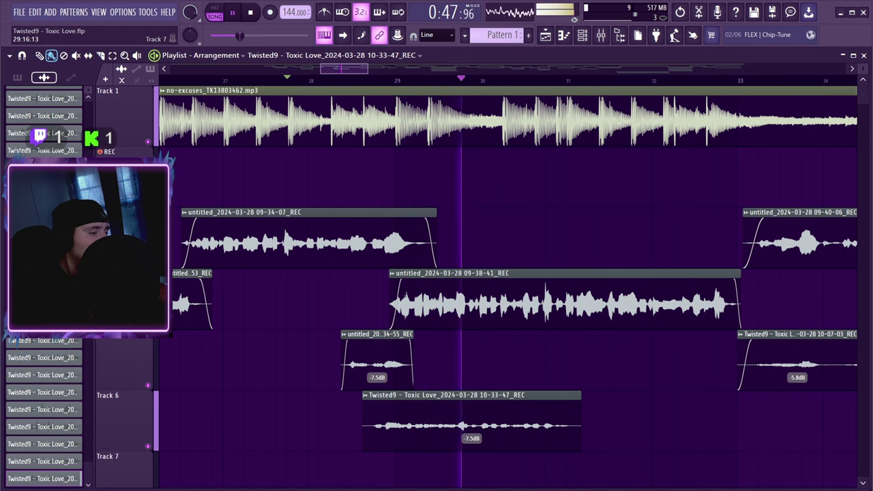
Step: Lower the Track 6 take's gain to -8.5 dB and pan its channel 10% right
drag(472, 449, 471, 457)
key(space)
key(space)
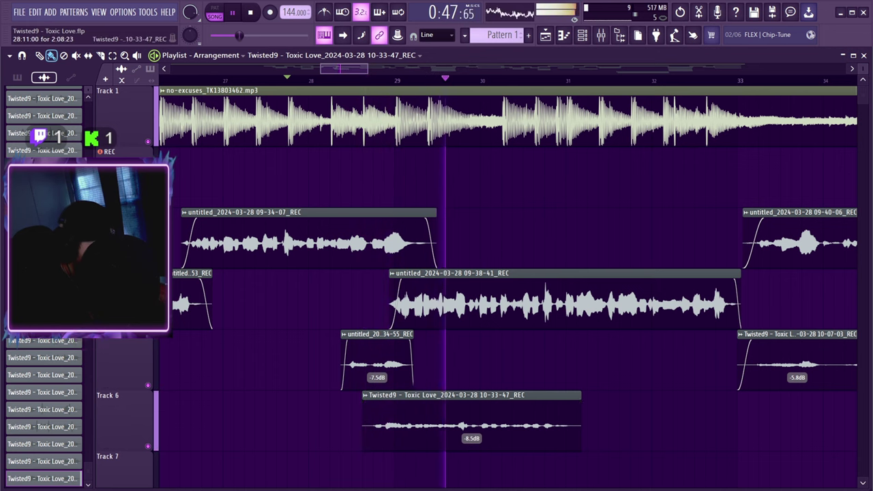
double_click(471, 444)
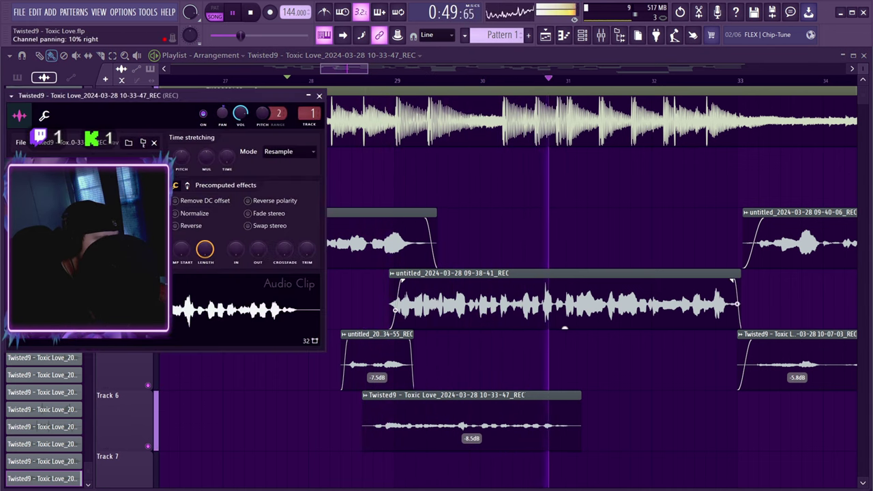
click(318, 96)
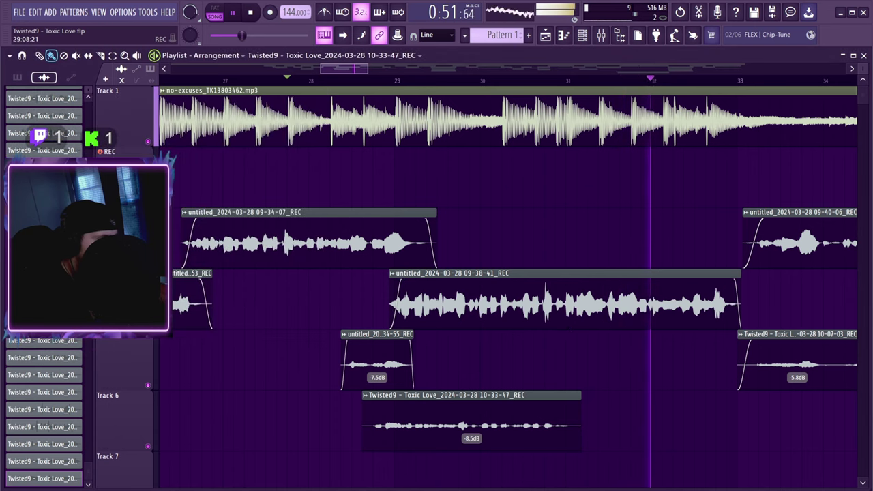
Step: Record a second backing vocal take of the same line on the REC track, again from 27:13
key(space)
key(r)
key(space)
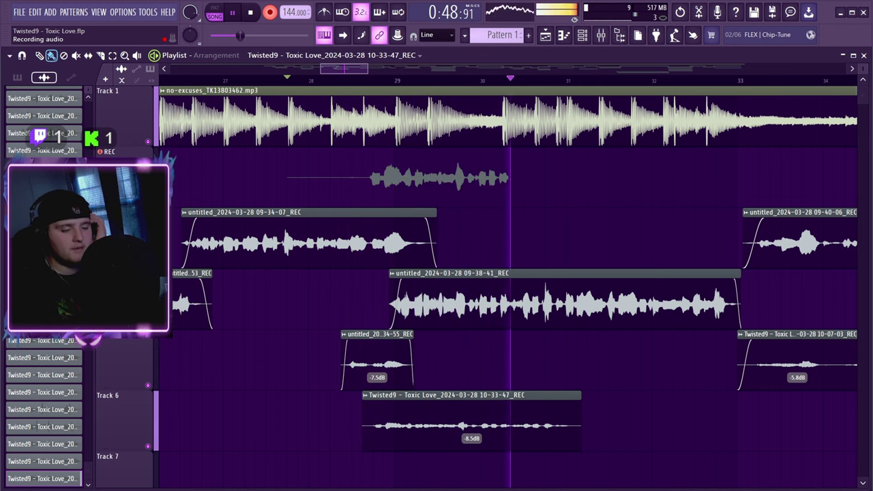
key(space)
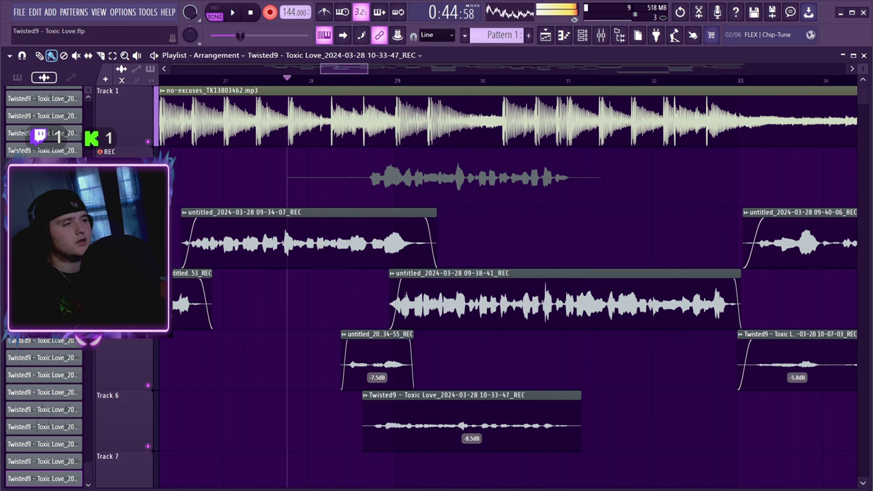
Step: Place the new take on Track 7 at -4.8 dB, trimmed to match the Track 6 take, and lower the Track 6 take to -9.0 dB
drag(443, 179, 444, 476)
scroll(444, 413, down, 3)
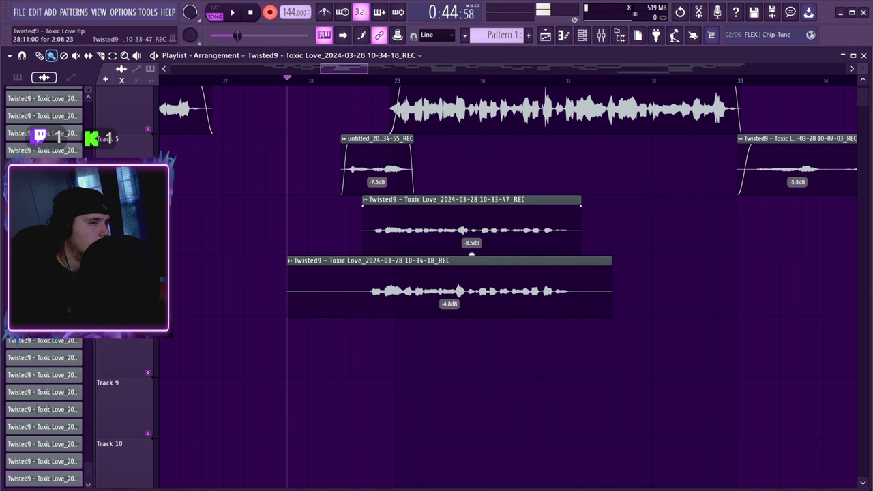
drag(289, 291, 363, 291)
drag(472, 254, 472, 257)
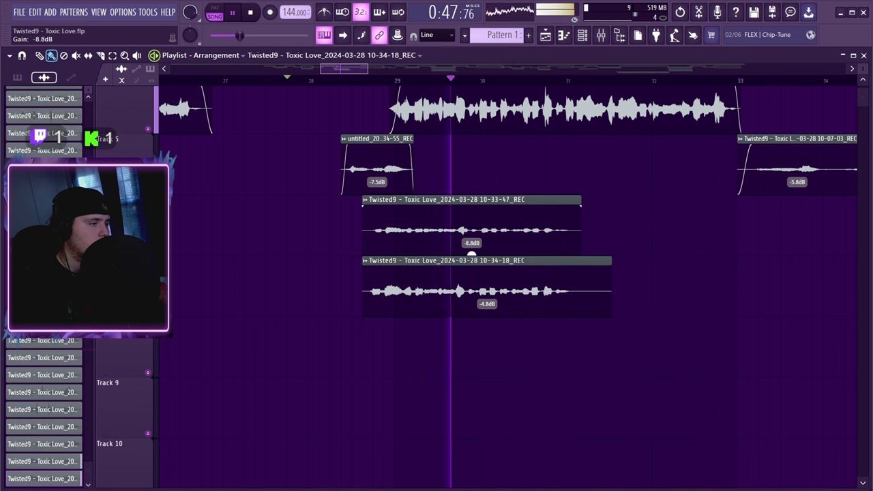
drag(611, 289, 574, 267)
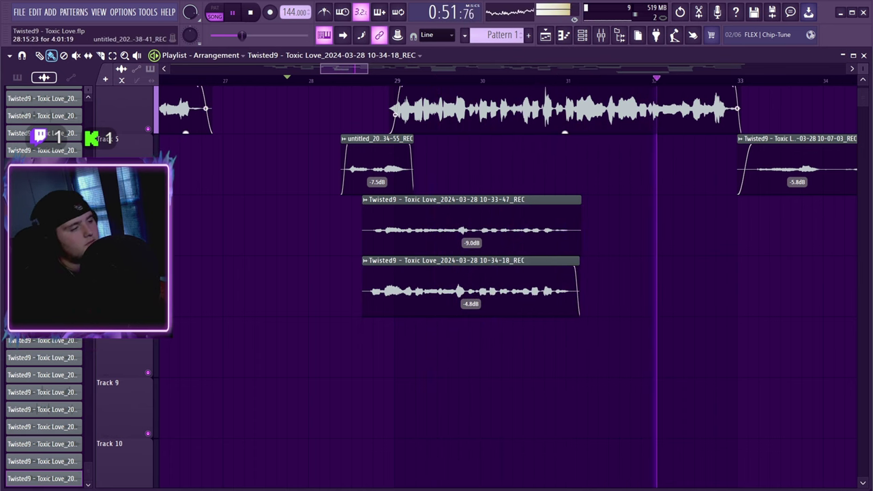
click(471, 319)
click(472, 321)
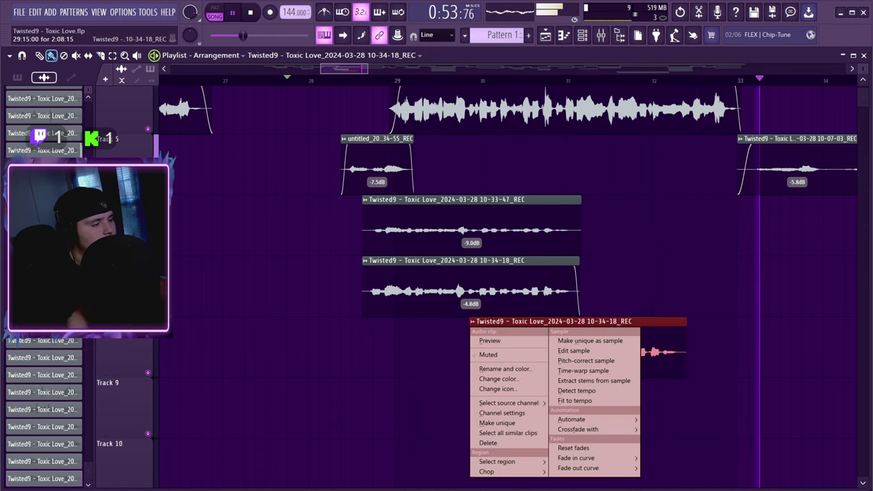
right_click(475, 322)
Step: Balance the two backing takes by setting the gain to -7.0 dB on Track 7 and -12.3 dB on Track 6
drag(471, 315, 471, 318)
key(space)
key(space)
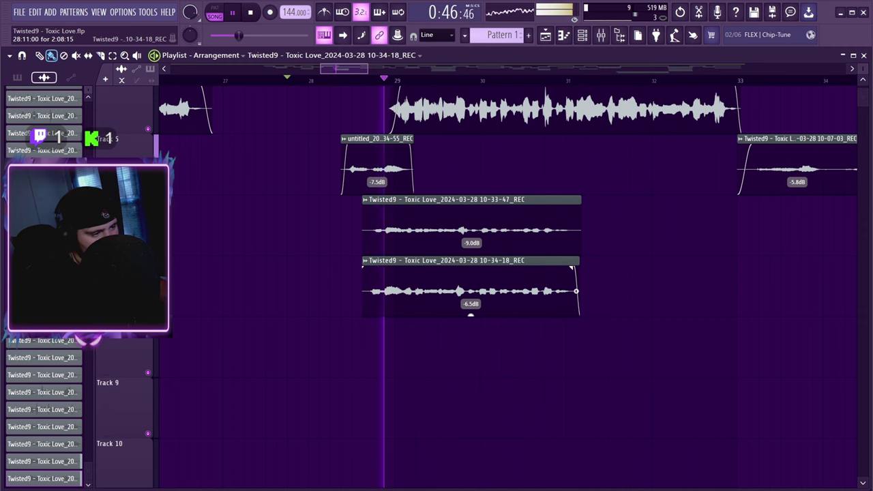
drag(471, 314, 471, 315)
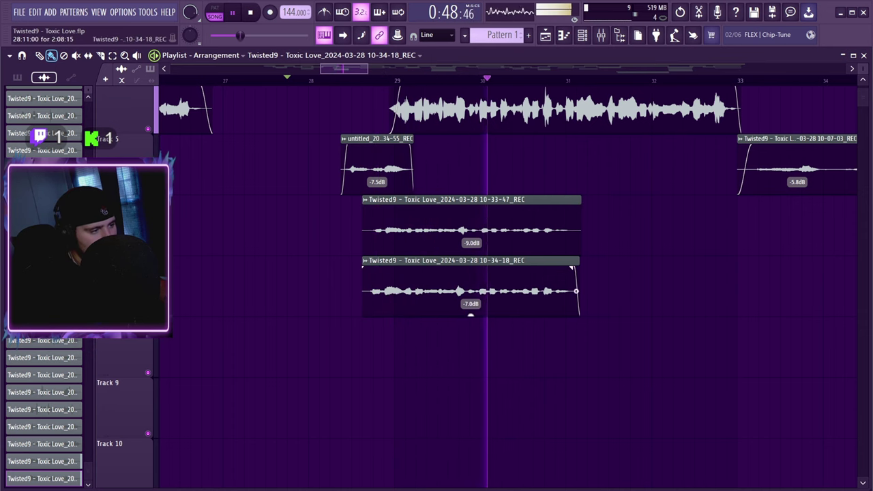
drag(471, 253, 471, 256)
key(space)
key(space)
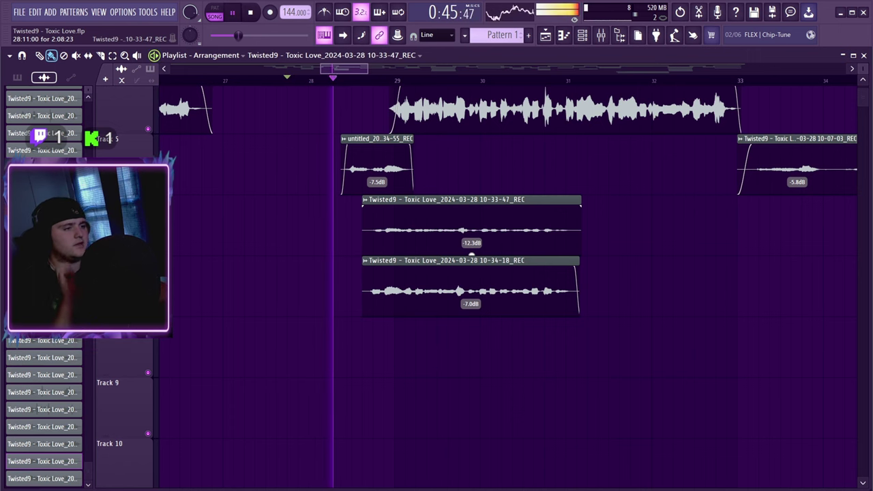
Step: Check the Track 6 take's channel panning and review the arrangement's vocal clips from bar 32 to 69
double_click(471, 251)
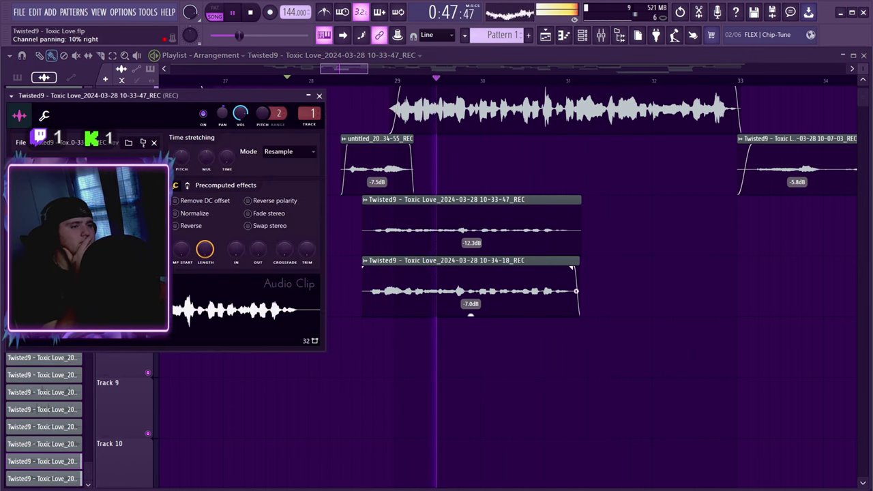
click(318, 96)
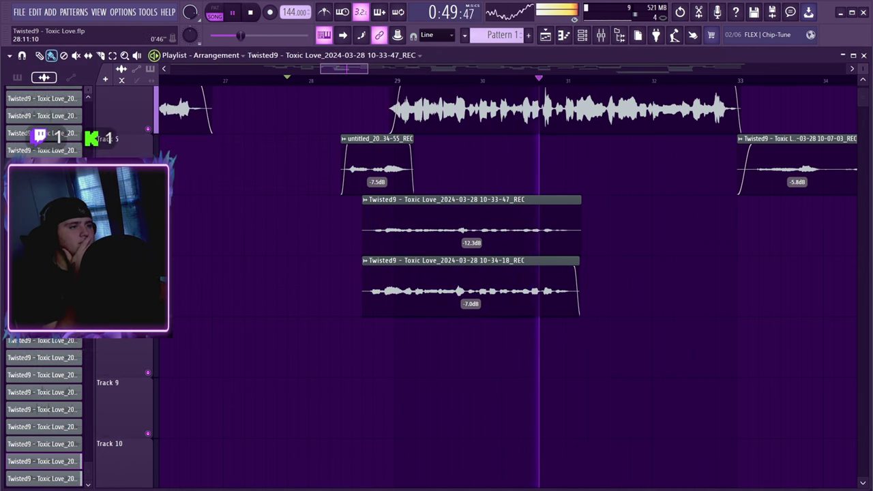
scroll(409, 273, up, 3)
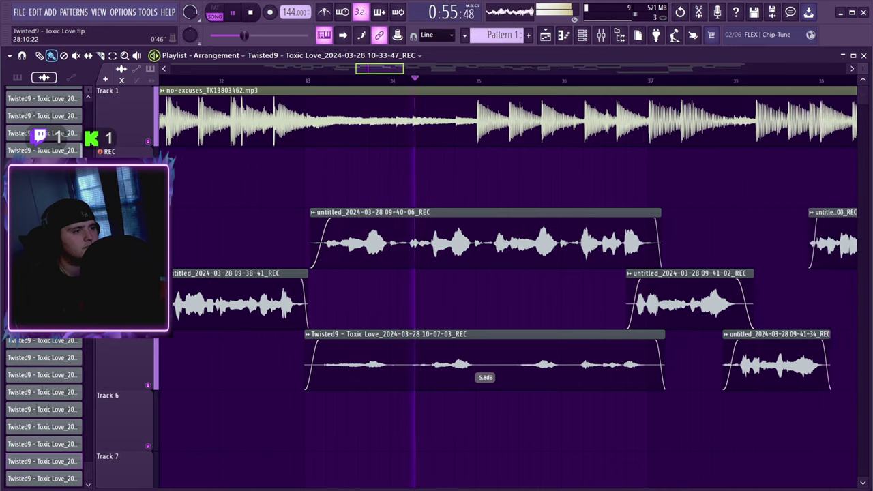
scroll(508, 280, down, 5)
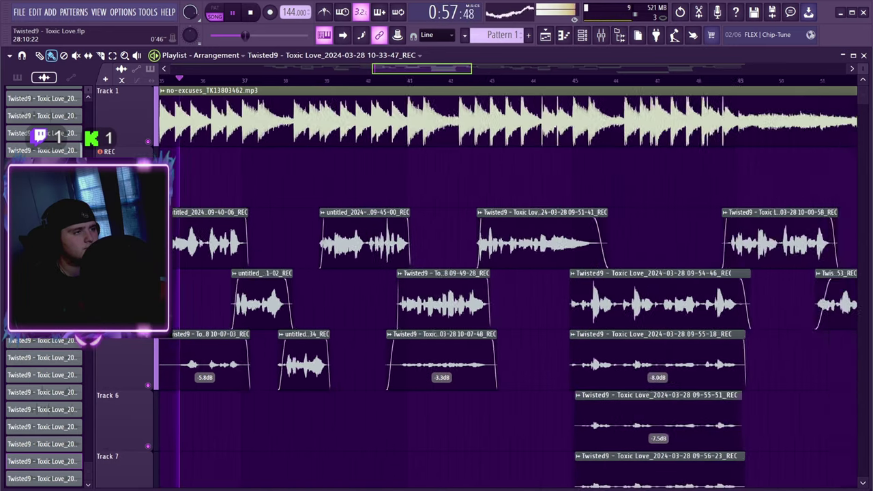
scroll(508, 279, right, 1)
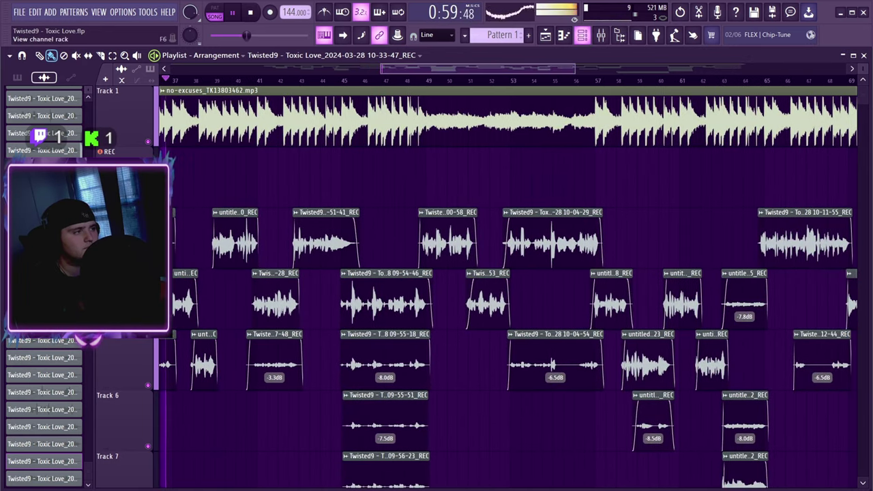
Step: Set Humanize to 62 in the Auto-Tune Artist effect on the REC mixer track
click(600, 35)
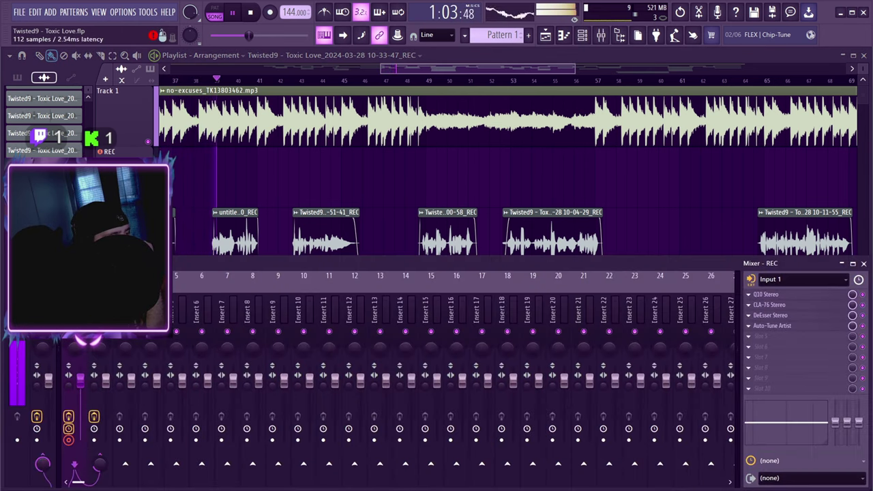
click(772, 326)
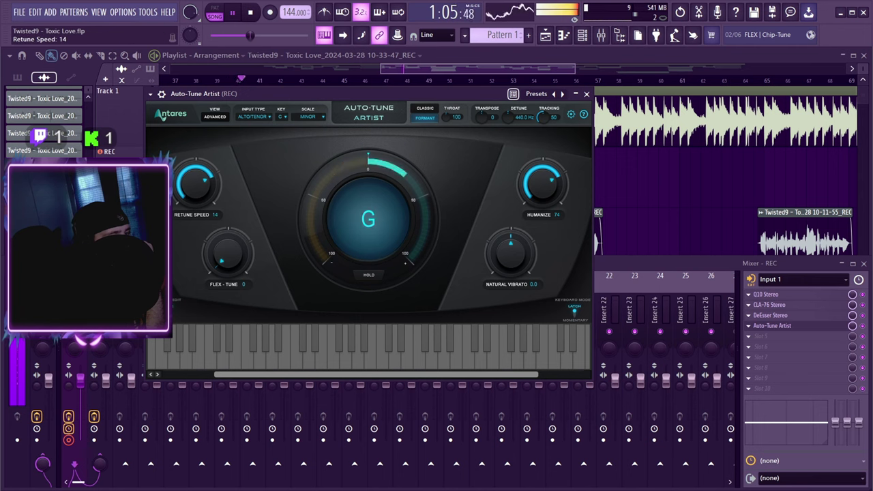
drag(543, 182, 543, 188)
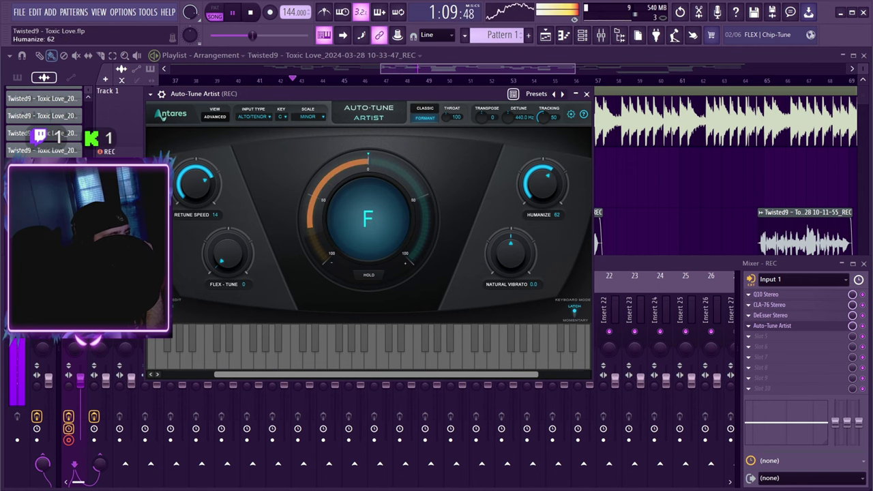
click(586, 94)
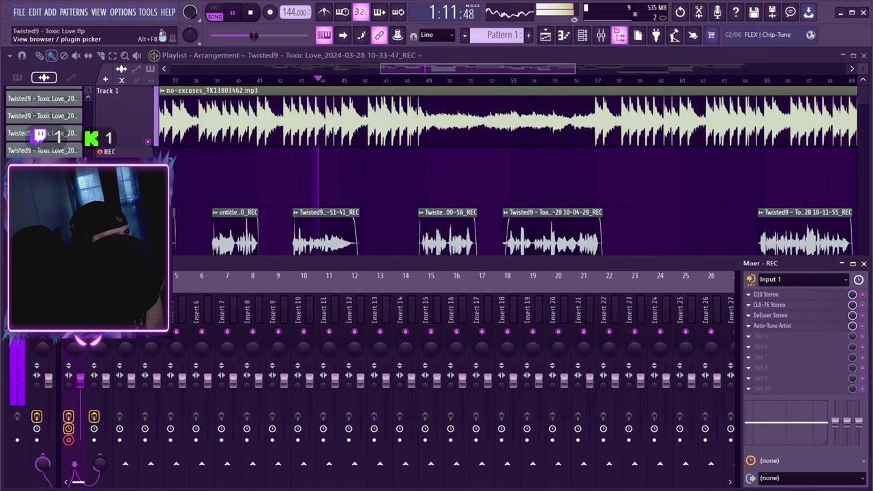
click(601, 35)
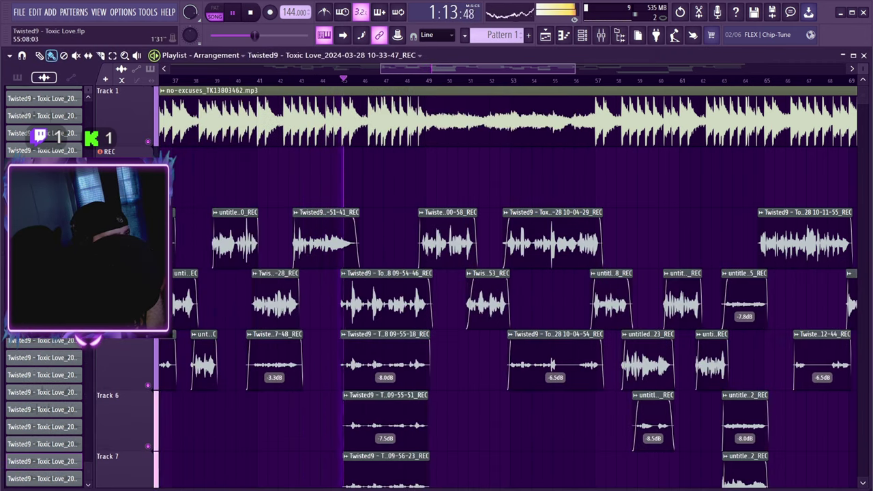
Step: Save the project and mute the no-excuses_TK13803462.mp3 beat on Track 1
click(20, 12)
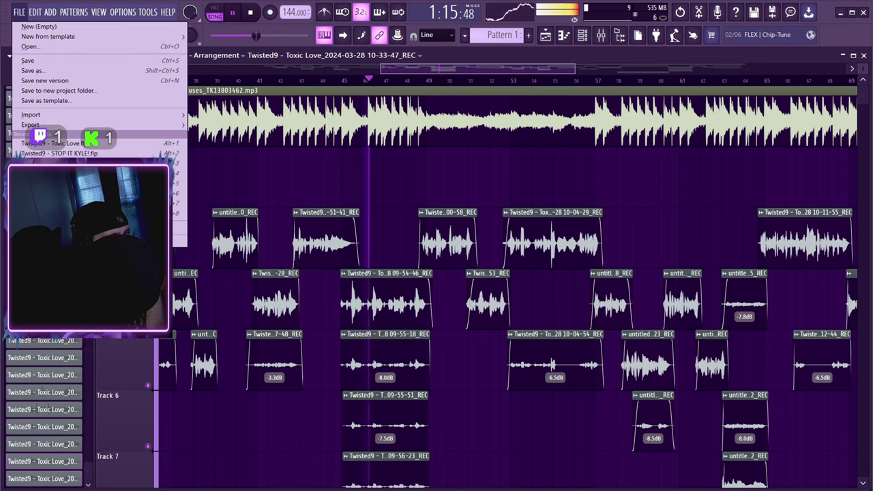
click(28, 60)
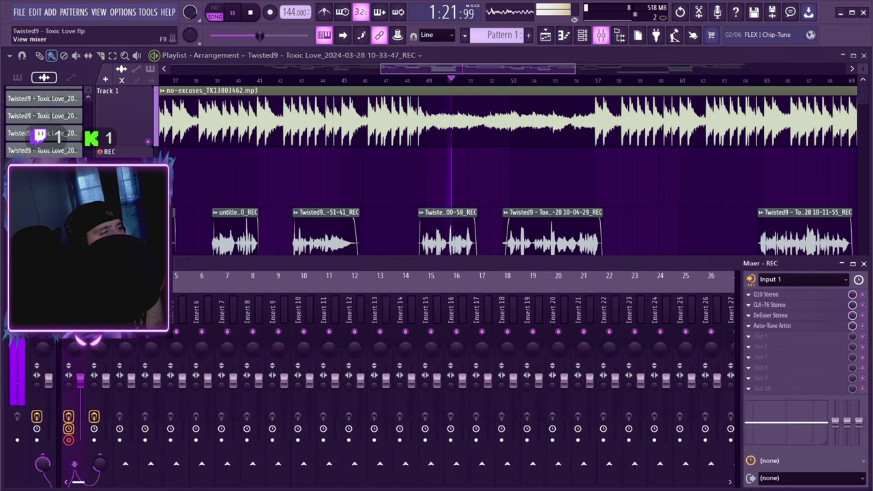
click(600, 35)
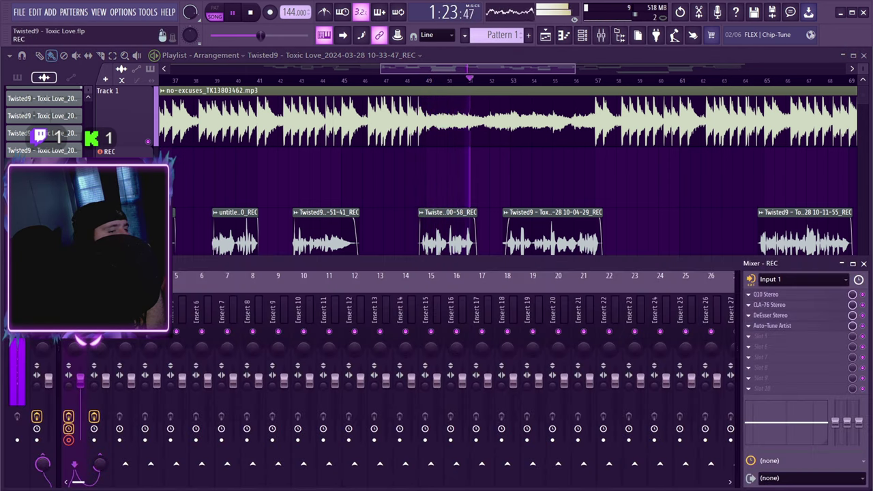
click(148, 142)
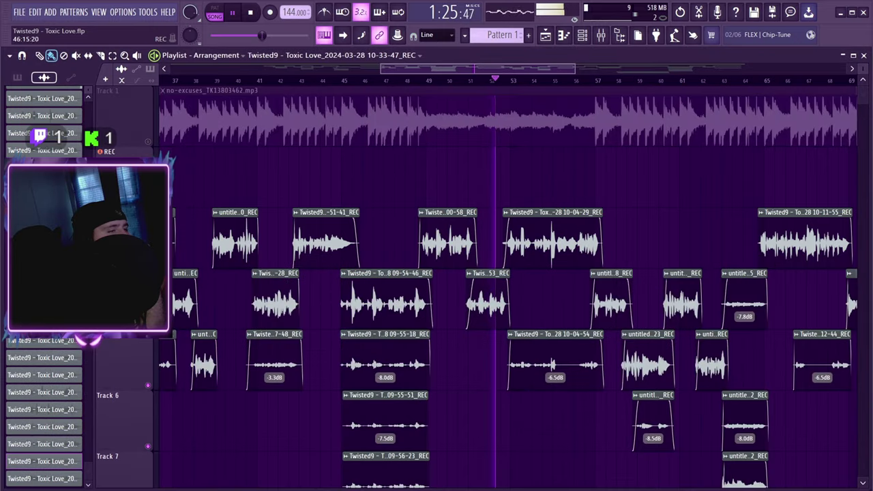
Step: Lower band 1's frequency to 155 Hz in the Q10 Stereo equalizer on the REC mixer track
click(600, 35)
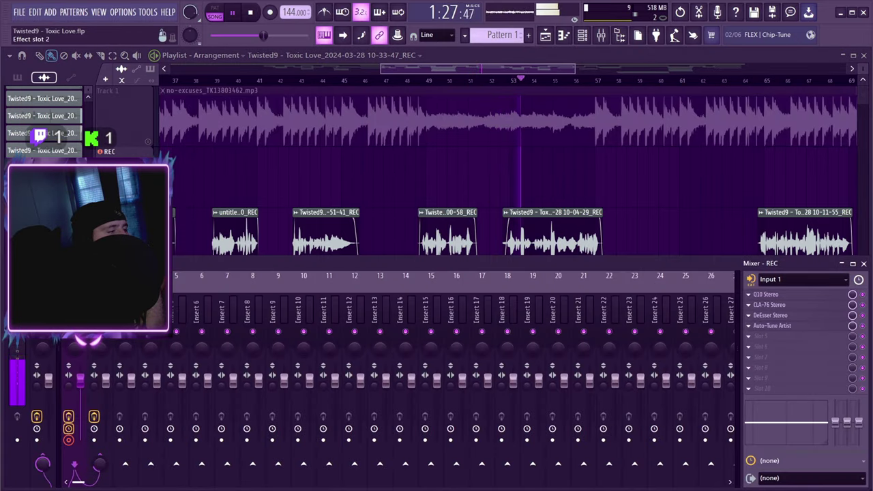
click(767, 294)
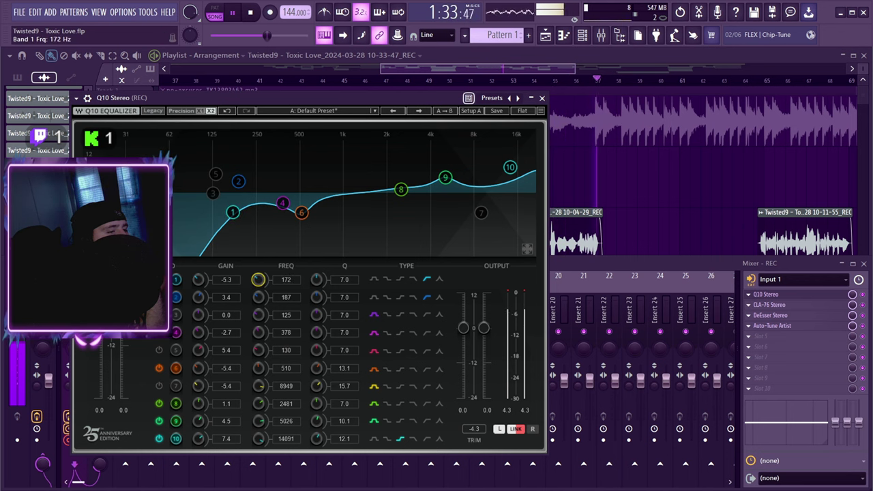
drag(233, 212, 229, 212)
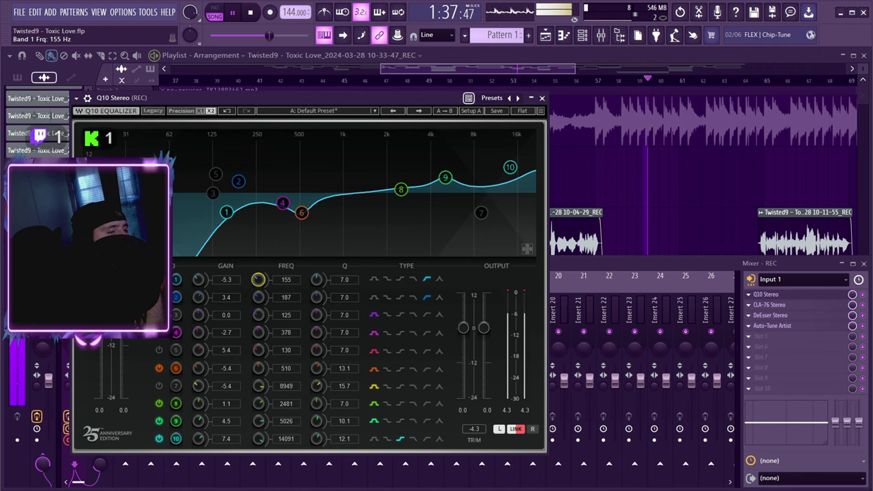
click(542, 98)
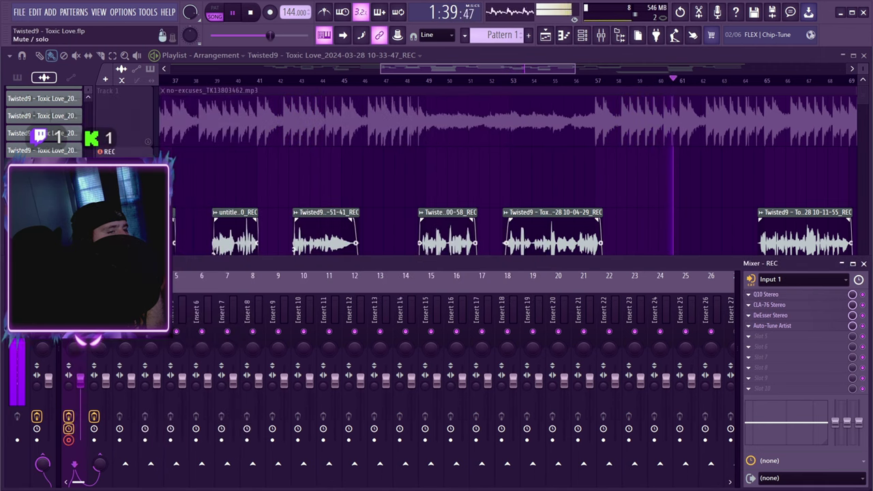
Step: Unmute the no-excuses_TK13803462.mp3 beat on Track 1 and save the project
click(148, 141)
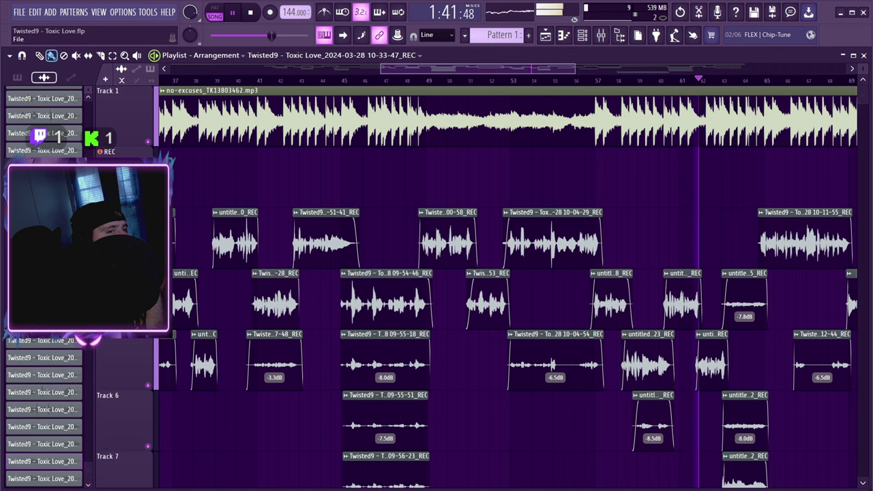
click(20, 12)
click(28, 60)
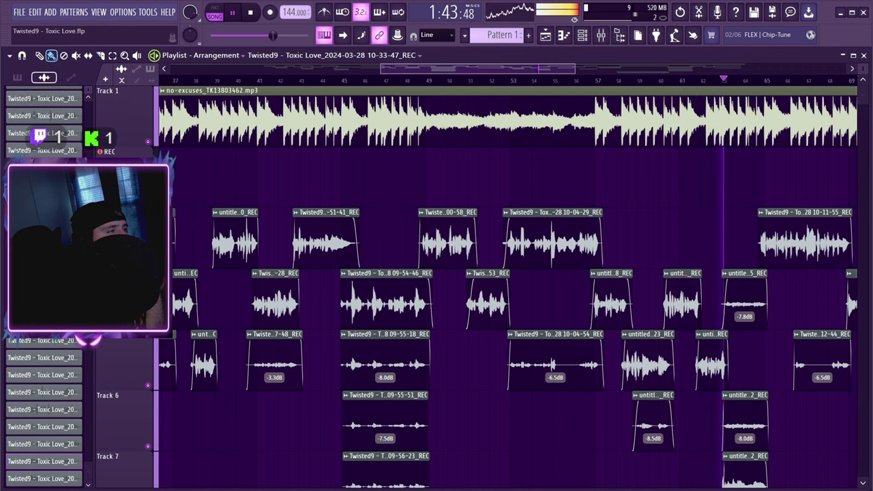
Step: Load the Male Shh factory preset in the DeEsser Stereo effect on the REC mixer track
drag(576, 69, 833, 69)
key(F9)
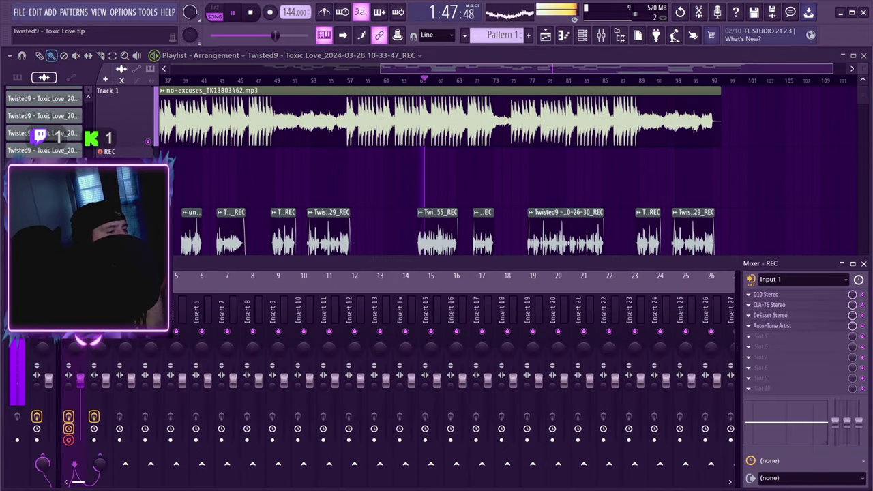
click(771, 315)
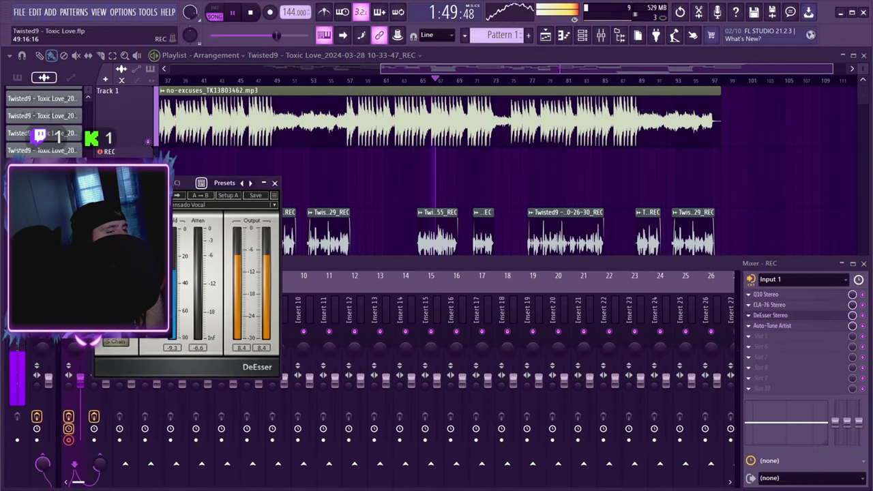
click(202, 205)
click(232, 337)
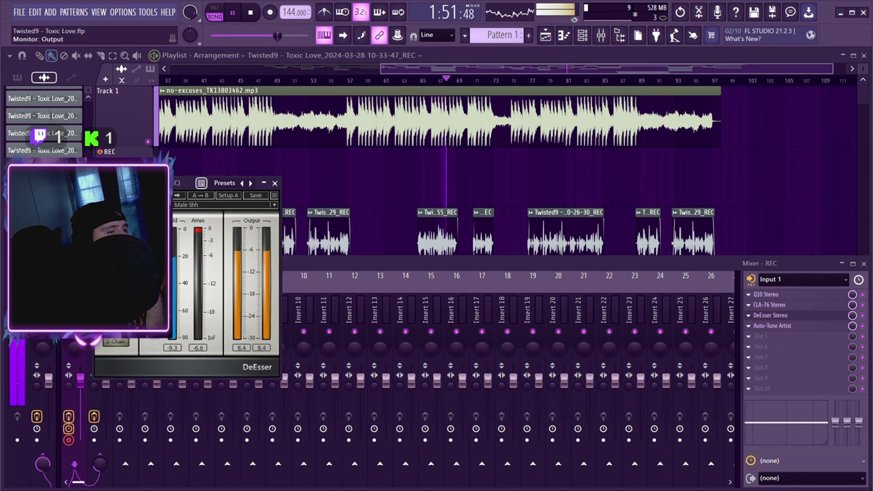
click(202, 205)
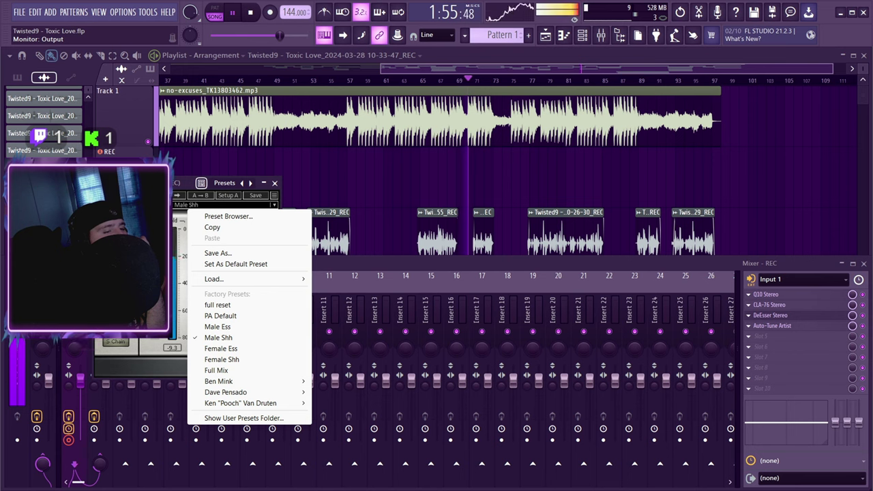
key(Escape)
click(274, 183)
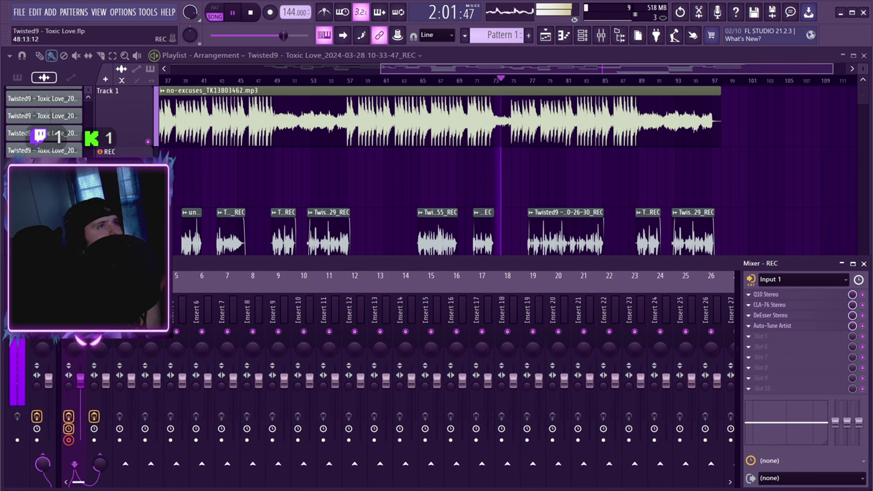
Step: Save the project with the changed de-esser preset
scroll(662, 225, down, 1)
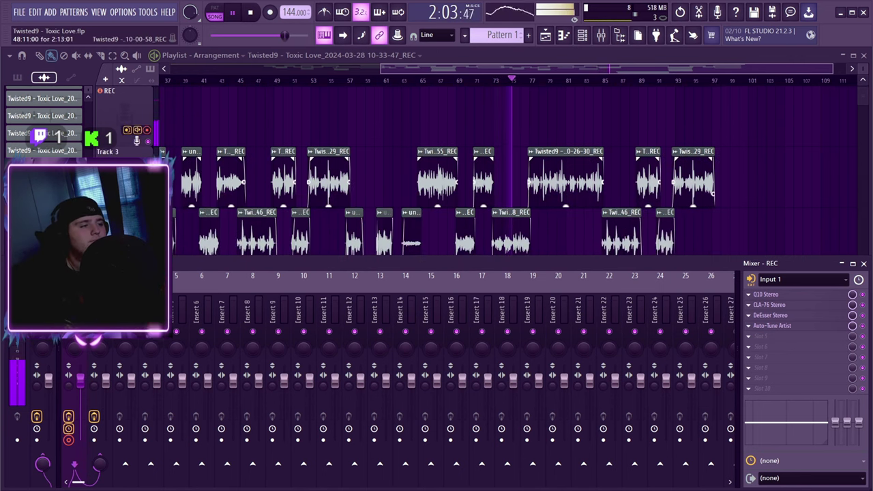
click(19, 12)
click(19, 13)
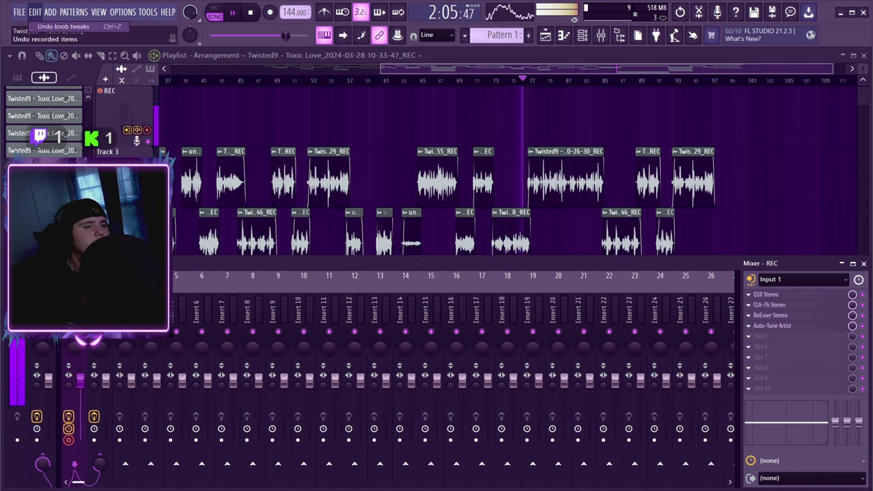
click(19, 12)
key(Return)
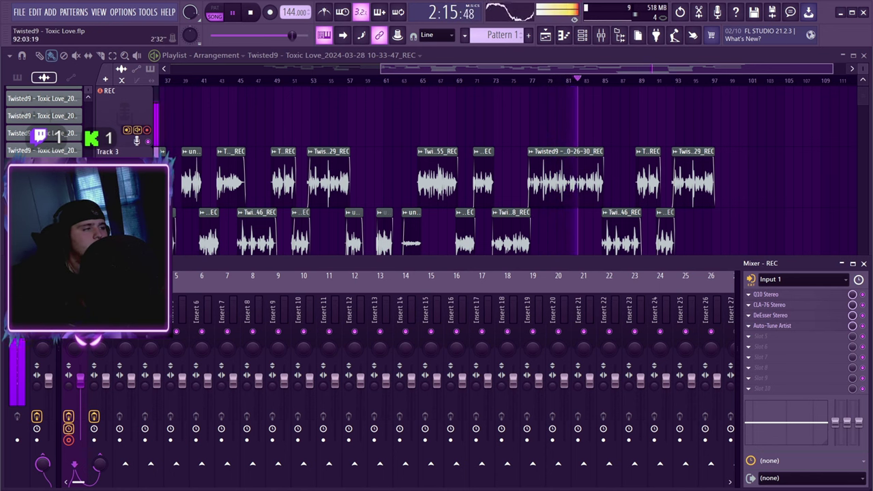
Step: Play the arrangement's final section through to the end of the beat, stop playback and return to bar 1
drag(832, 69, 744, 69)
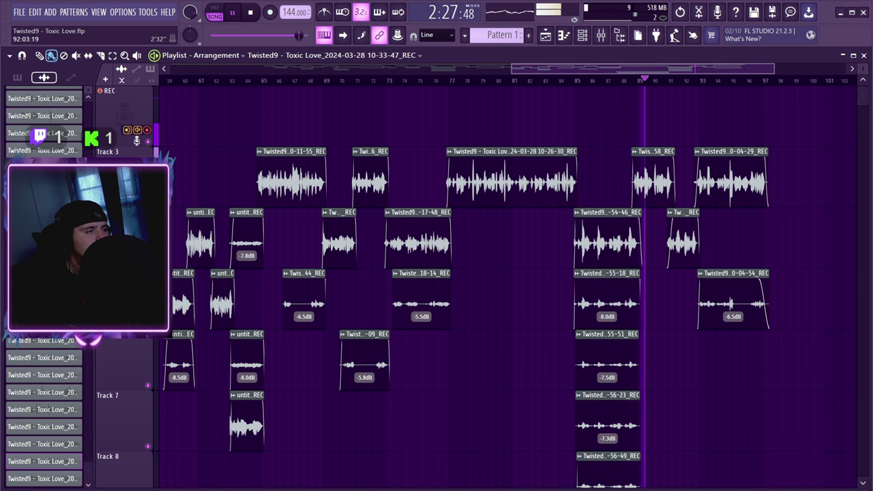
drag(688, 69, 709, 69)
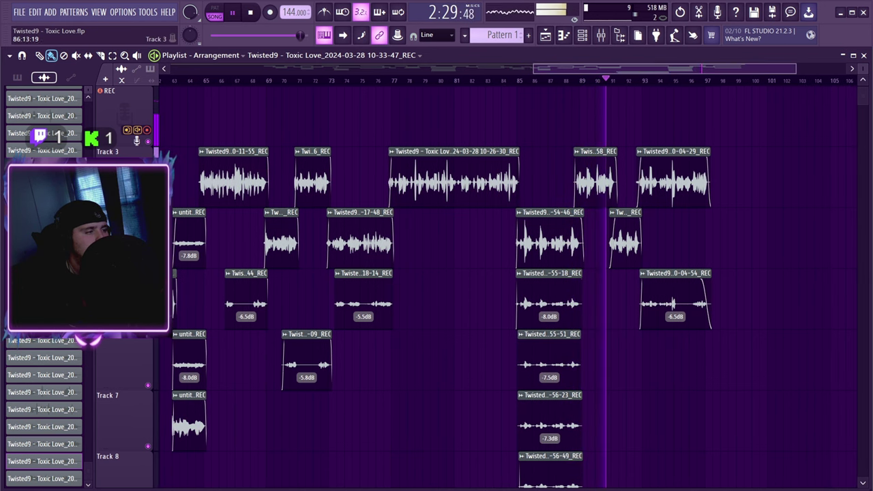
scroll(533, 232, up, 1)
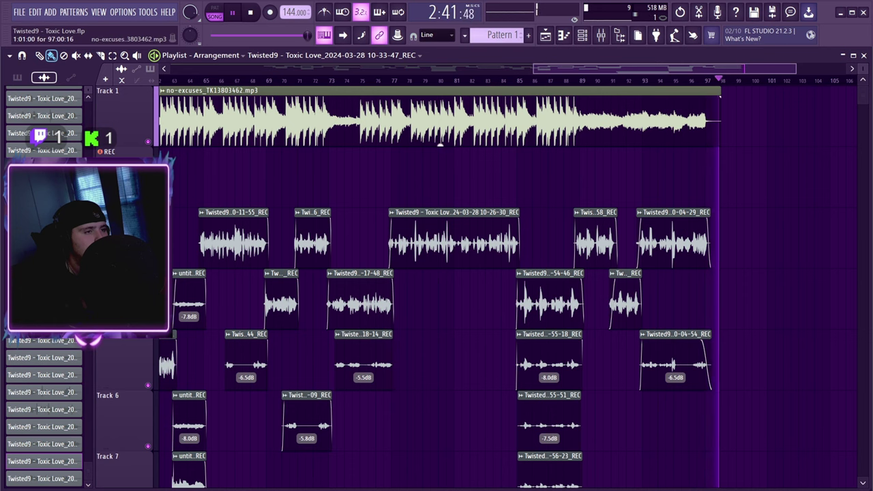
click(251, 12)
drag(614, 69, 249, 69)
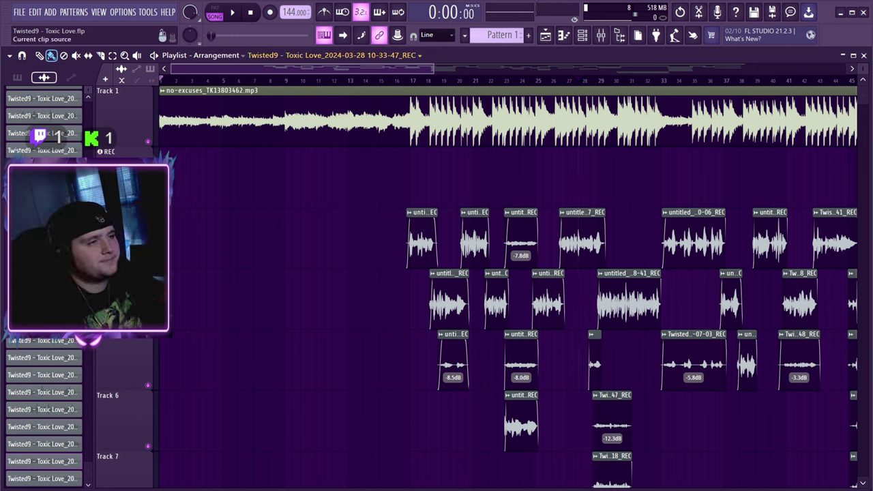
Step: Delete the VoxengoRecorder plugin from the Master mixer track and save the project
click(123, 11)
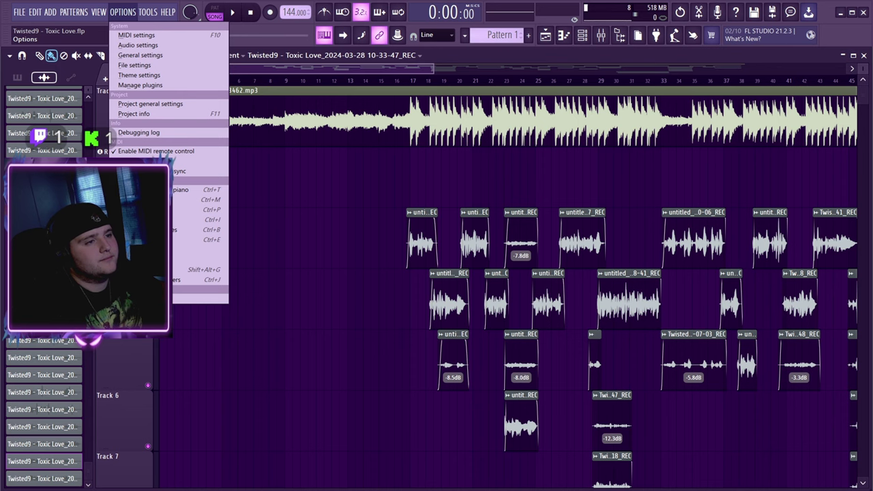
click(137, 45)
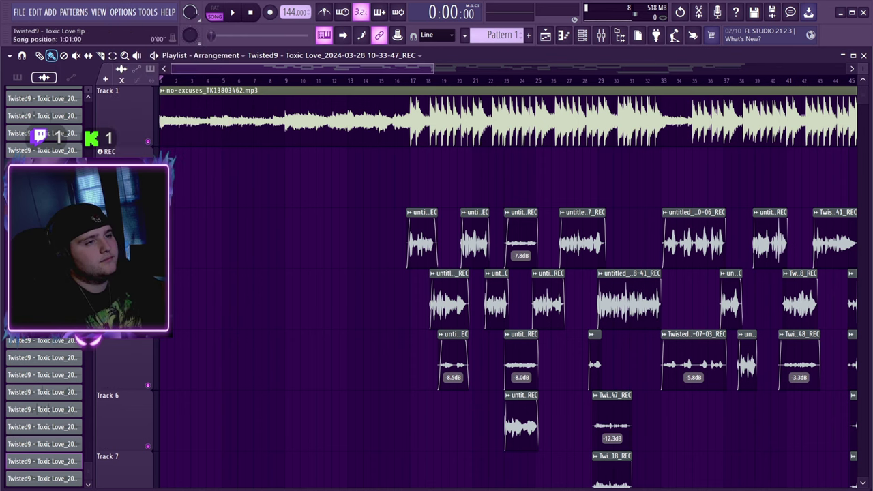
click(601, 35)
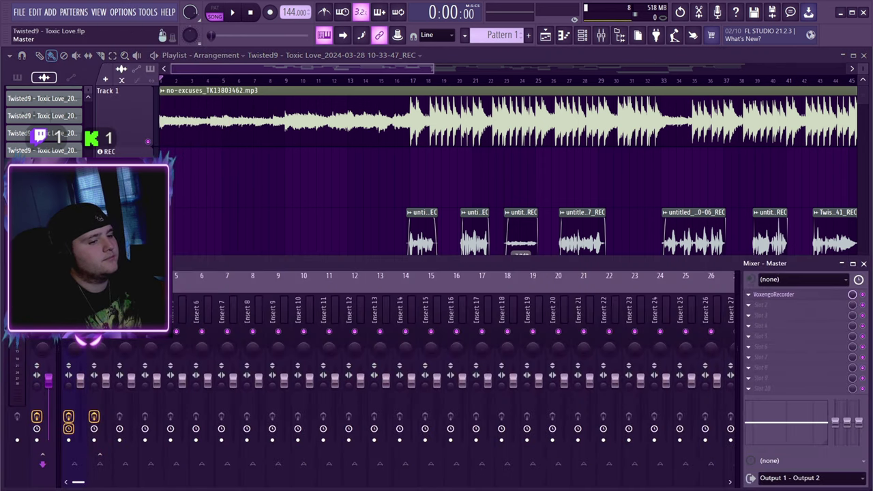
click(749, 294)
click(760, 265)
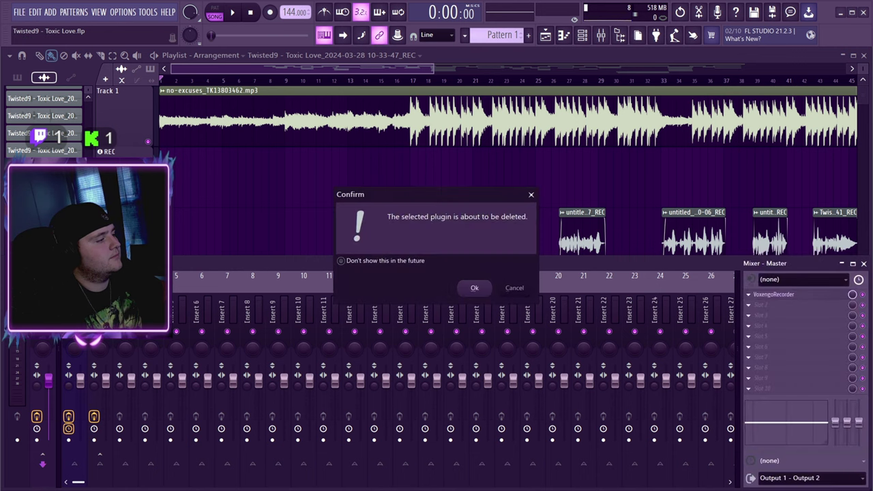
key(Return)
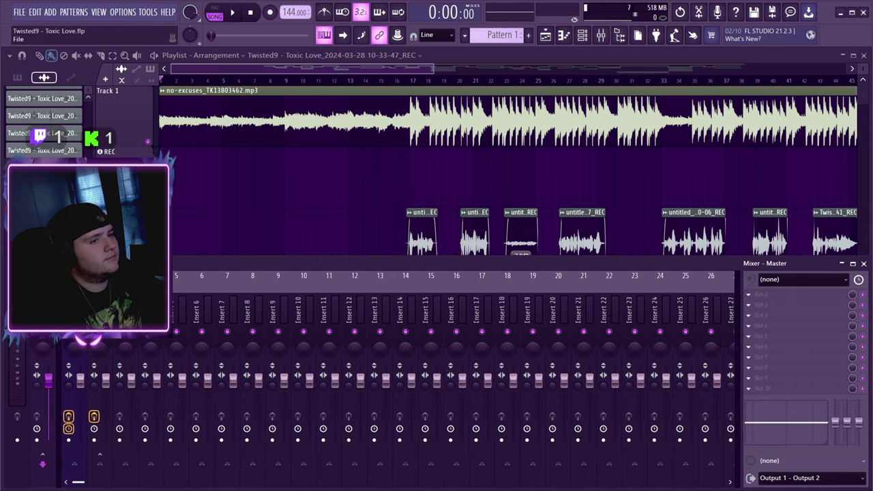
click(19, 12)
click(18, 61)
Step: Switch the audio device to FL Studio ASIO and set its buffer length to 256 samples
click(122, 12)
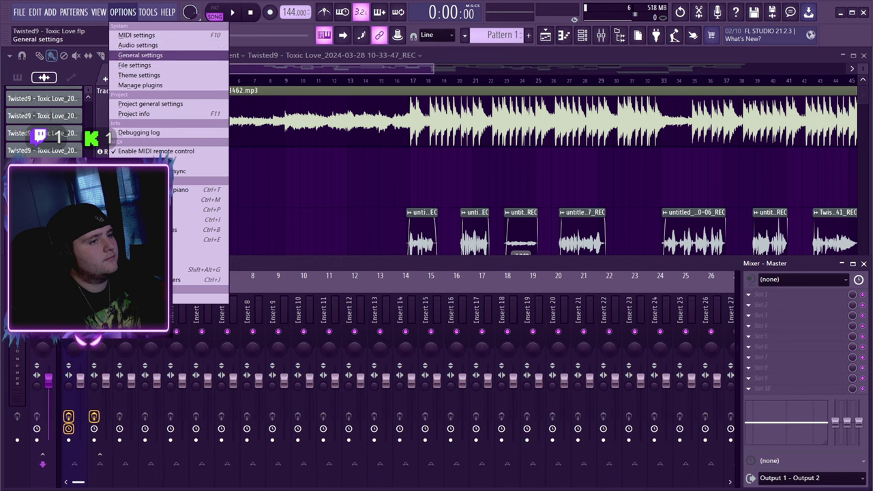
click(138, 45)
click(372, 82)
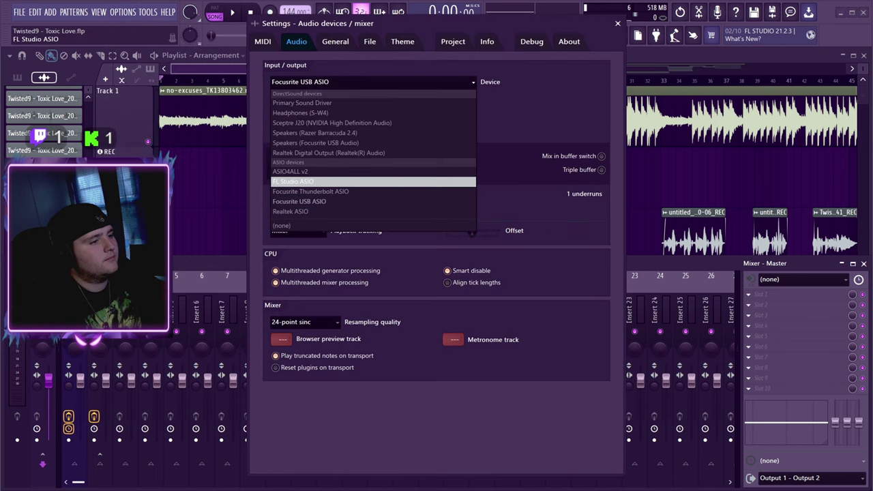
click(294, 182)
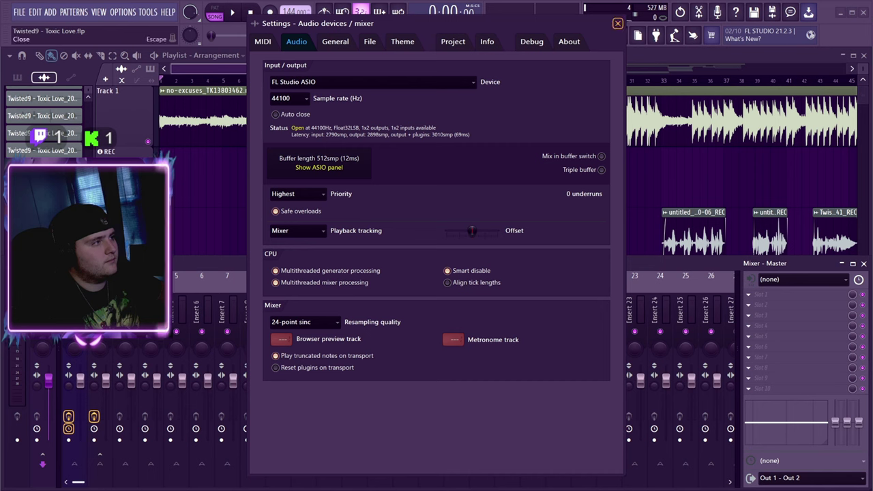
click(319, 167)
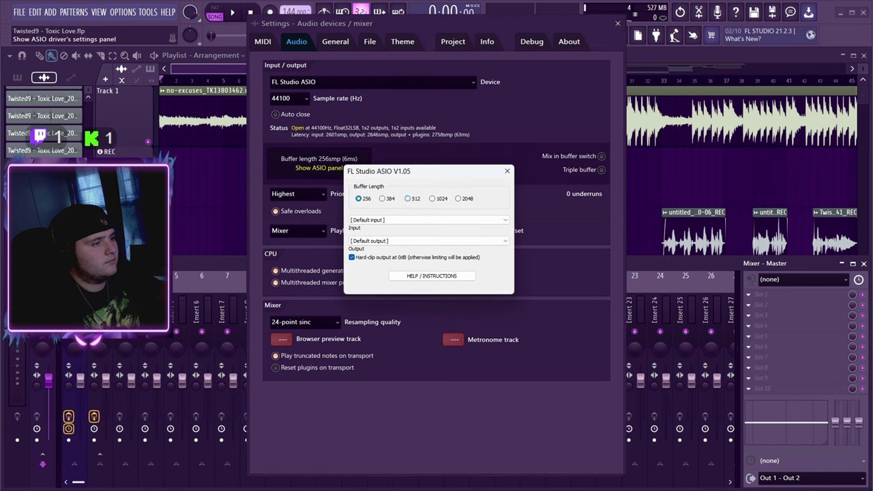
click(507, 170)
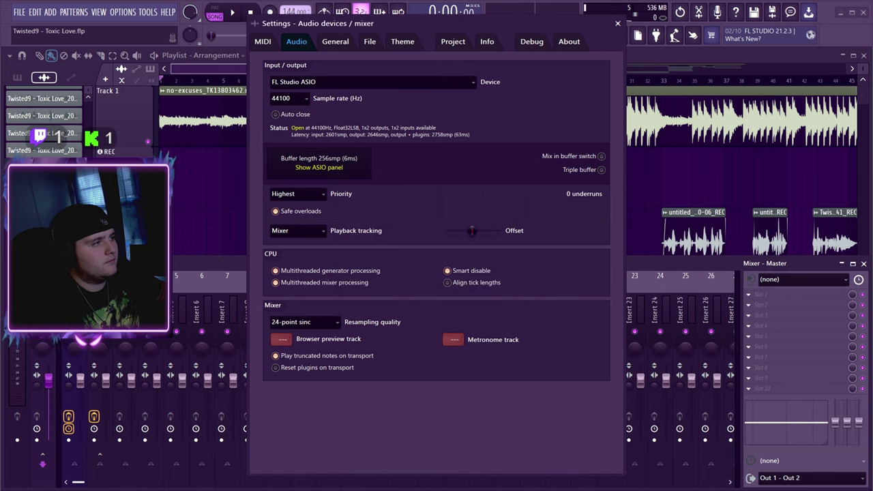
click(618, 24)
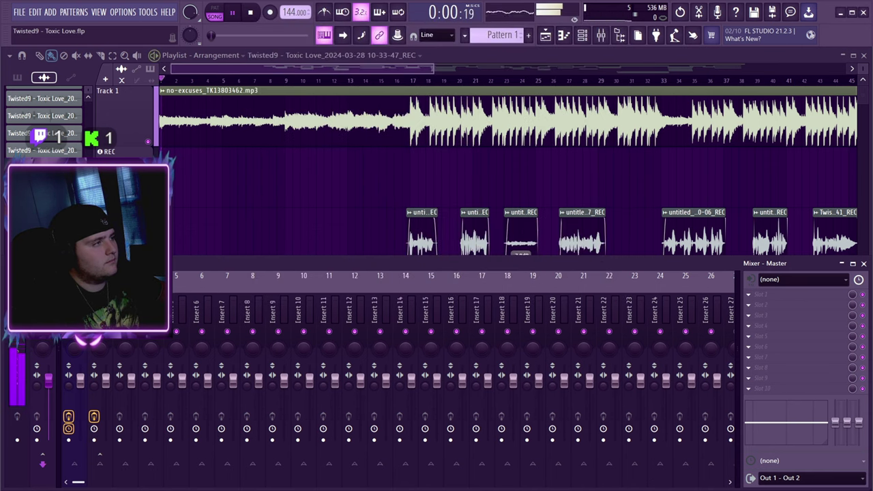
Step: Close the mixer and recheck the device and buffer in the audio settings
click(601, 35)
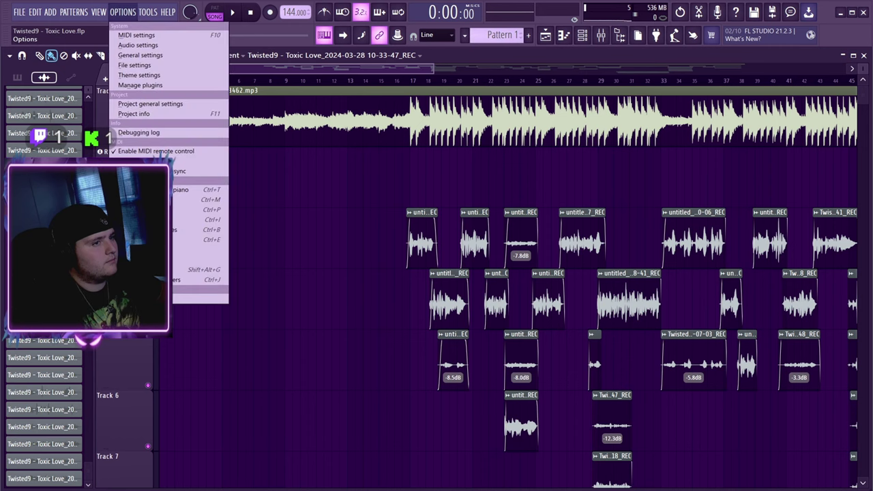
click(123, 11)
click(137, 44)
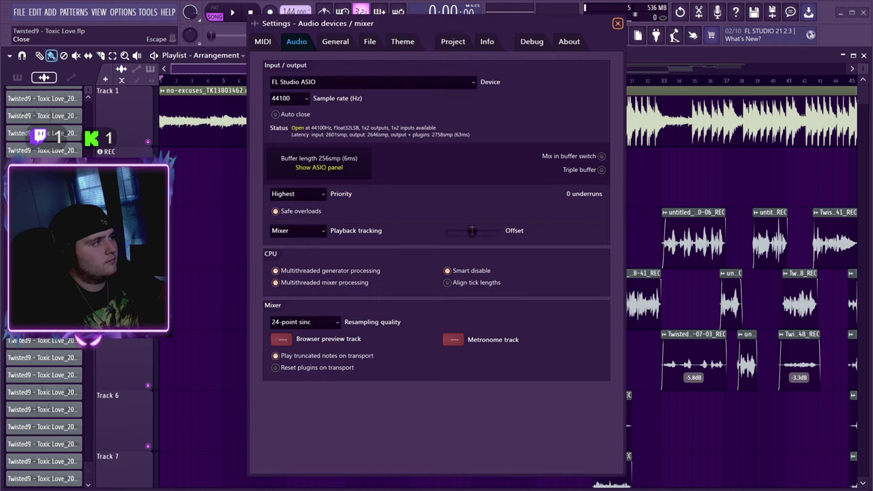
click(617, 23)
Step: Check the Windows sound volume on the desktop, switch back to FL Studio and play the song from the start
click(842, 12)
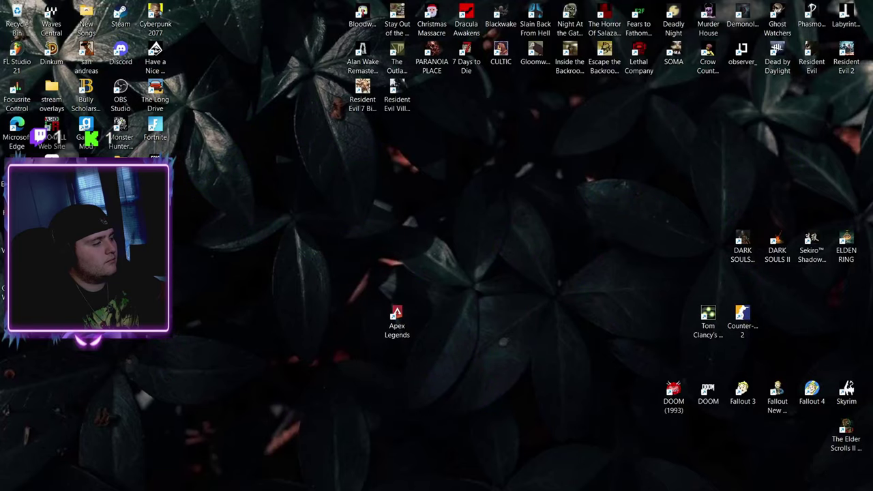
click(794, 480)
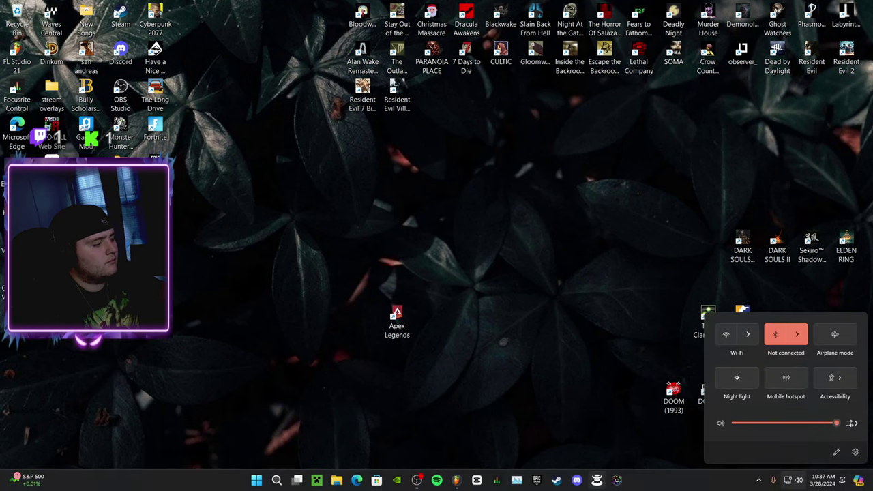
click(457, 480)
key(space)
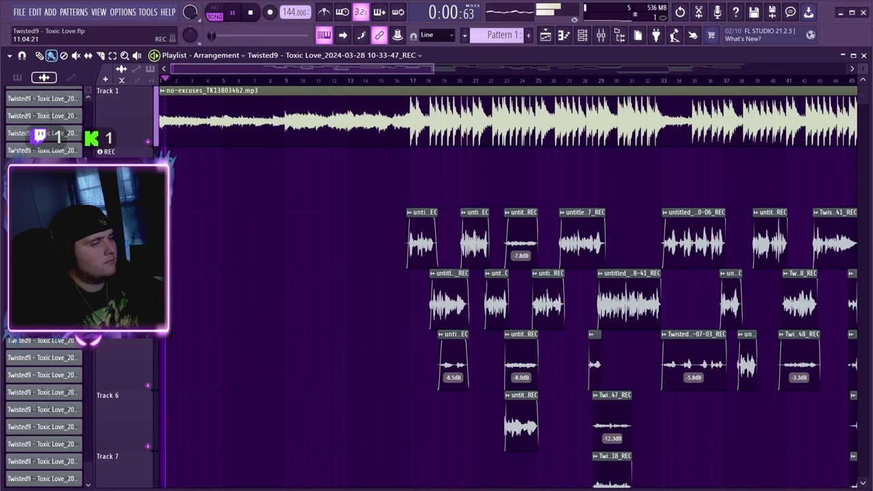
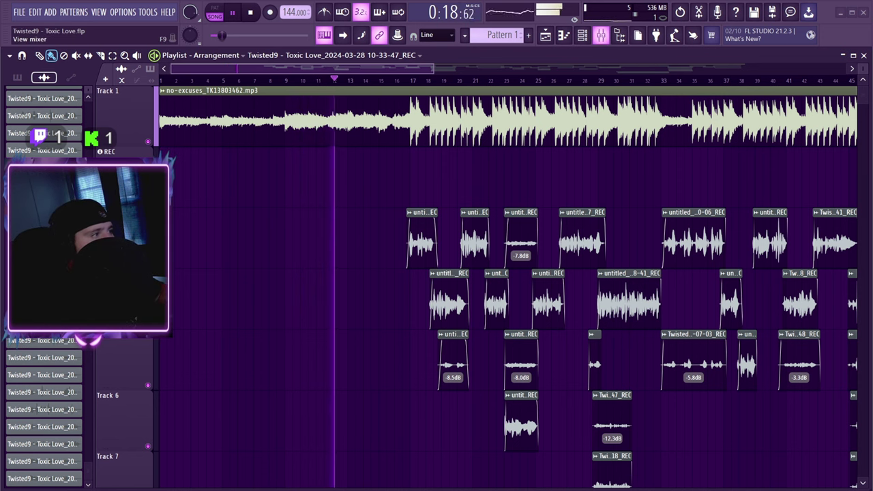
Step: Add Q10 Stereo to the first effect slot of the Master mixer track and load its 10-band master EQ preset
click(601, 36)
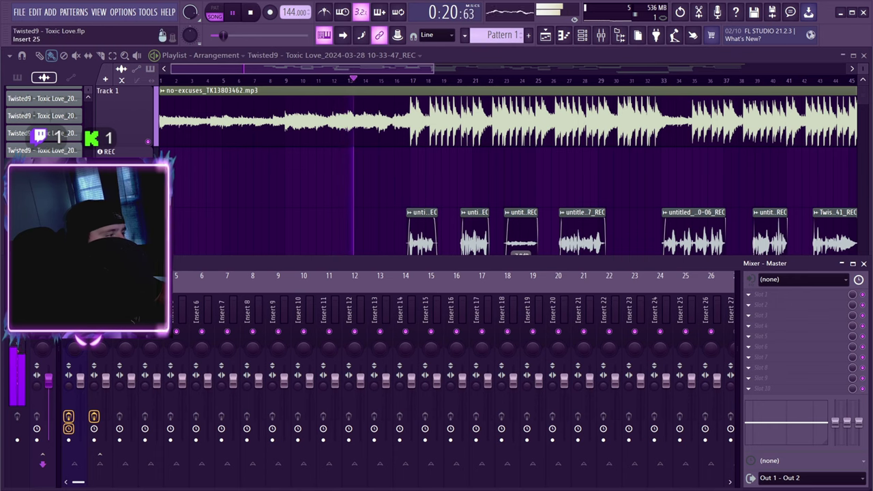
click(749, 295)
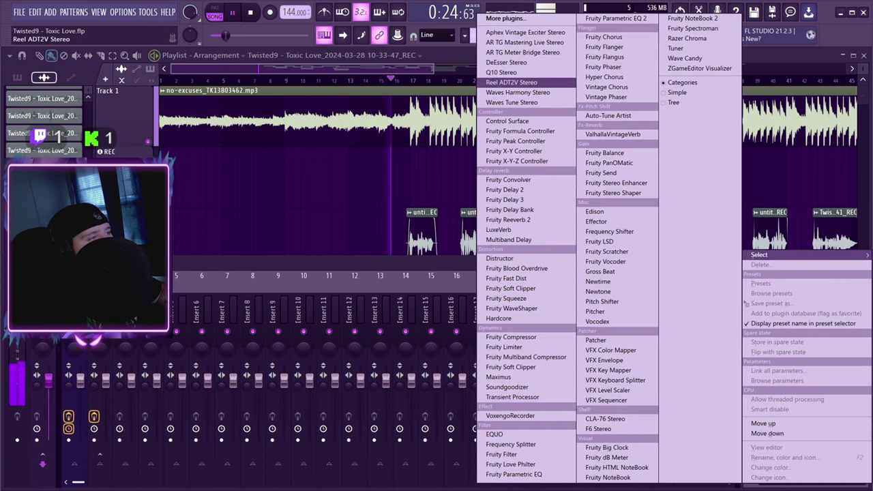
click(502, 72)
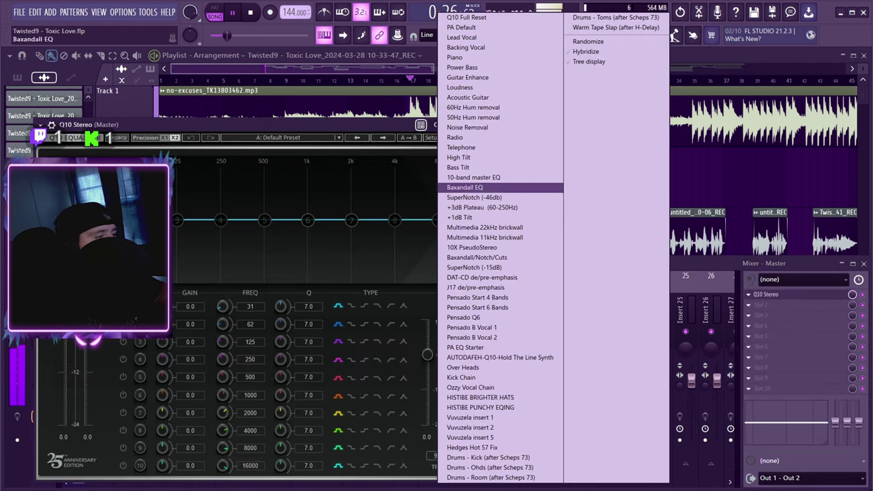
click(440, 125)
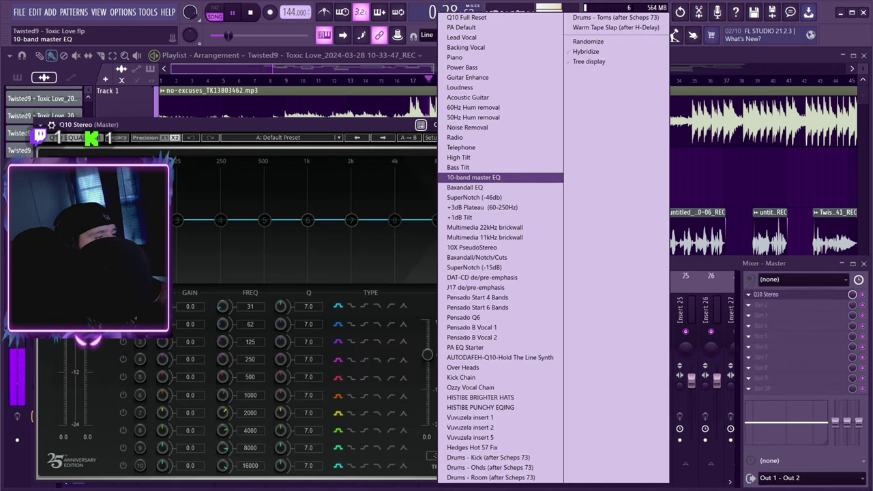
click(474, 177)
Step: Boost Q10 band 10 by 3.1 dB at about 21357 Hz with a Q of 9.1
drag(481, 220, 497, 208)
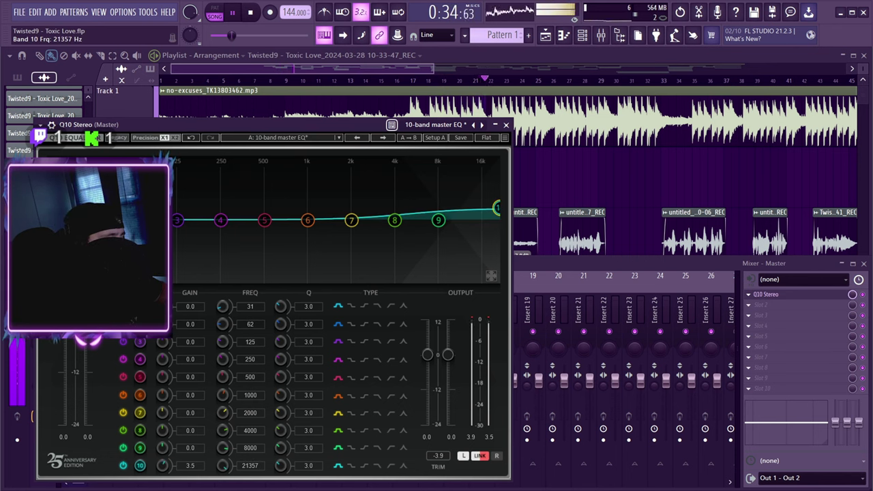
drag(281, 466, 280, 447)
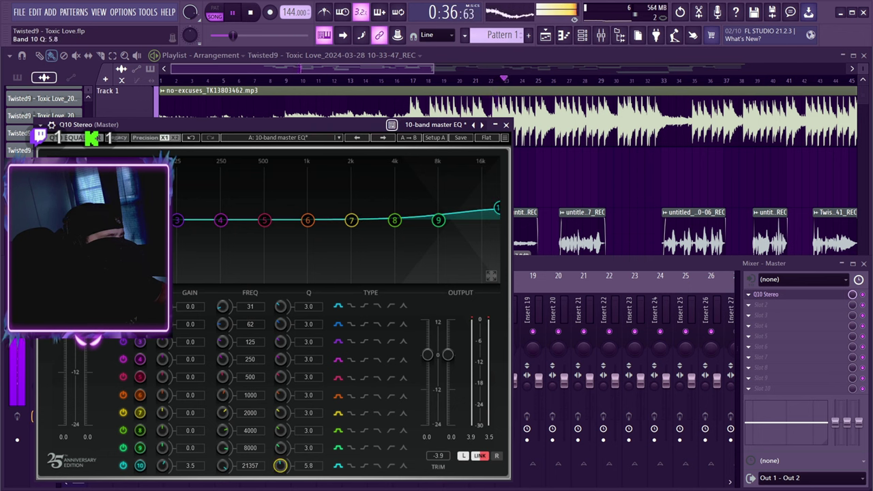
drag(498, 208, 498, 210)
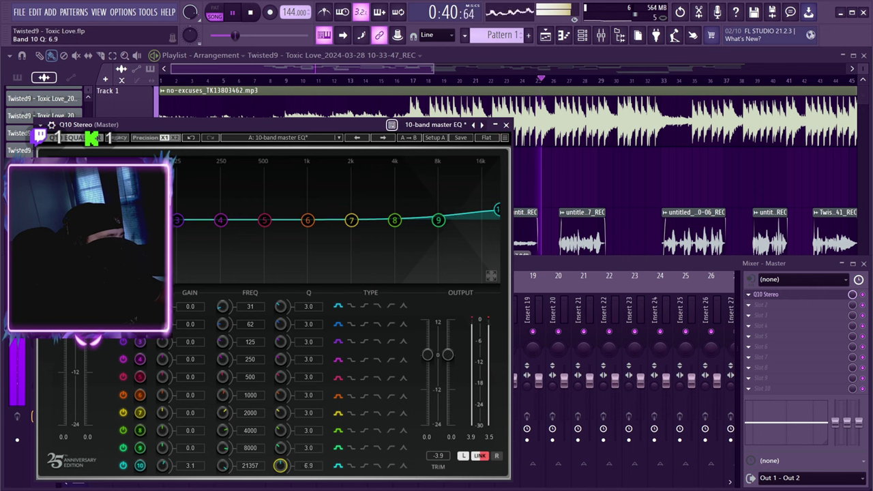
drag(280, 466, 281, 447)
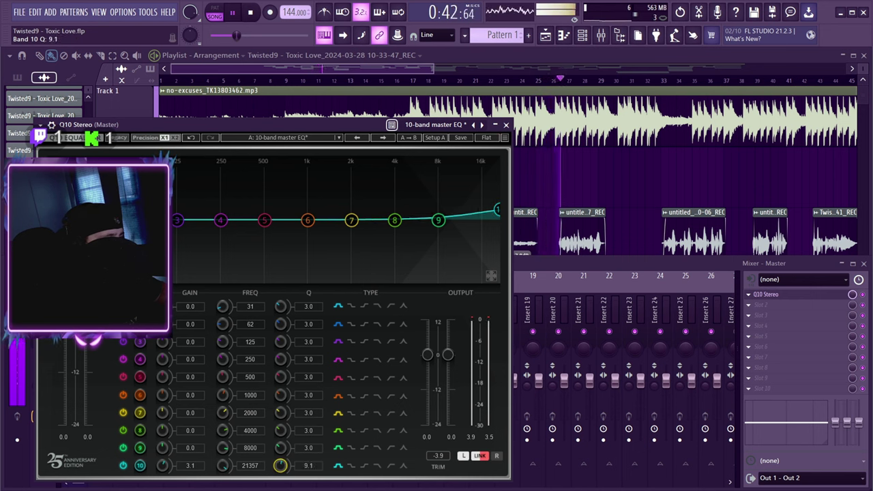
Step: Move Q10 band 7 to about 5672 Hz with a 1.5 dB boost and a Q of 17.4
drag(352, 220, 395, 215)
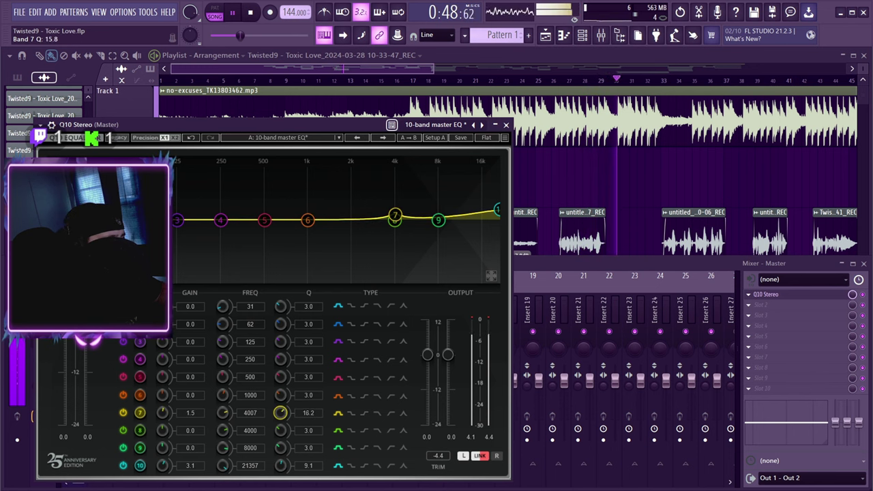
drag(395, 216, 421, 206)
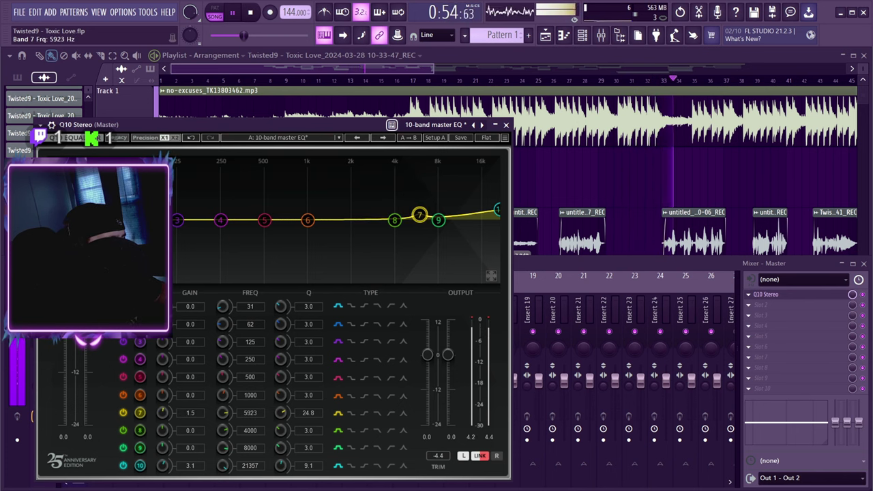
drag(280, 412, 280, 416)
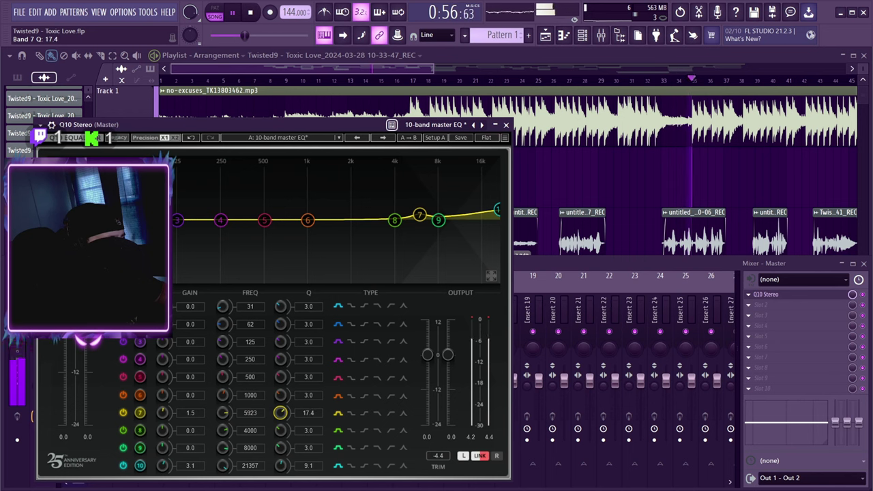
mouse_move(419, 215)
mouse_down()
mouse_move(411, 199)
mouse_move(417, 216)
mouse_up()
Step: Move Q10 band 6 to about 38 Hz with a 1.6 dB boost and a Q of 21.3
drag(308, 220, 119, 205)
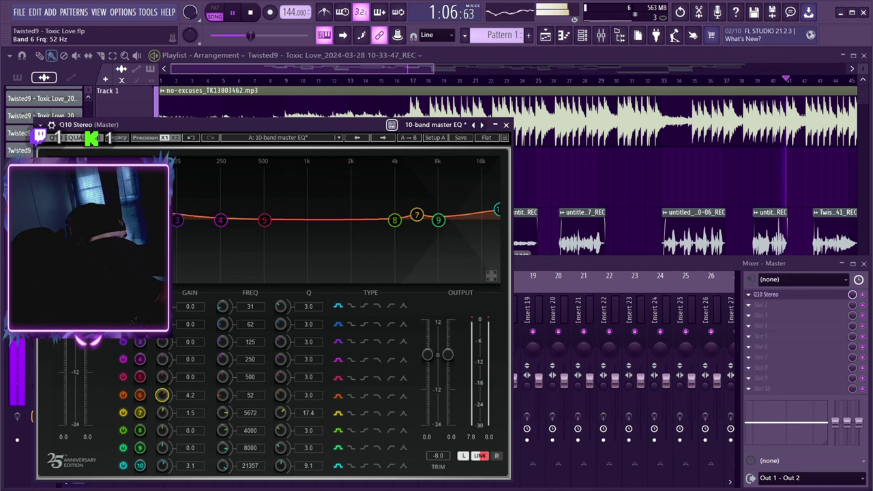
scroll(121, 206, up, 2)
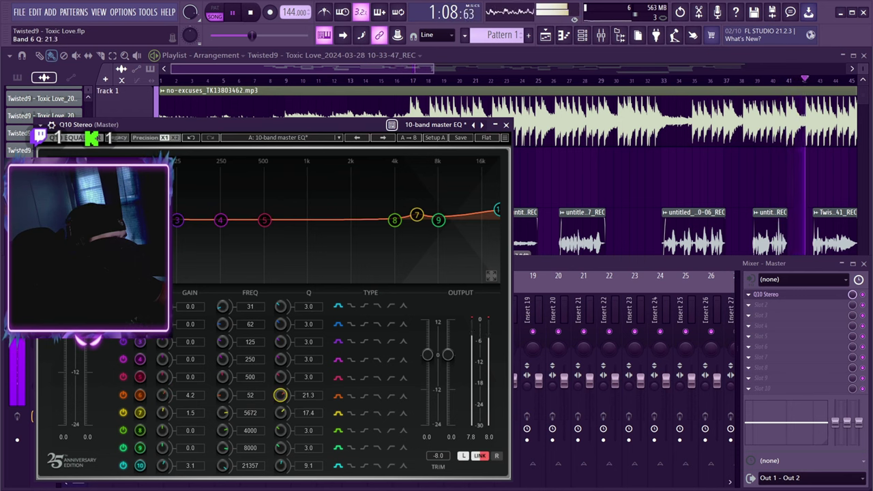
drag(122, 206, 136, 183)
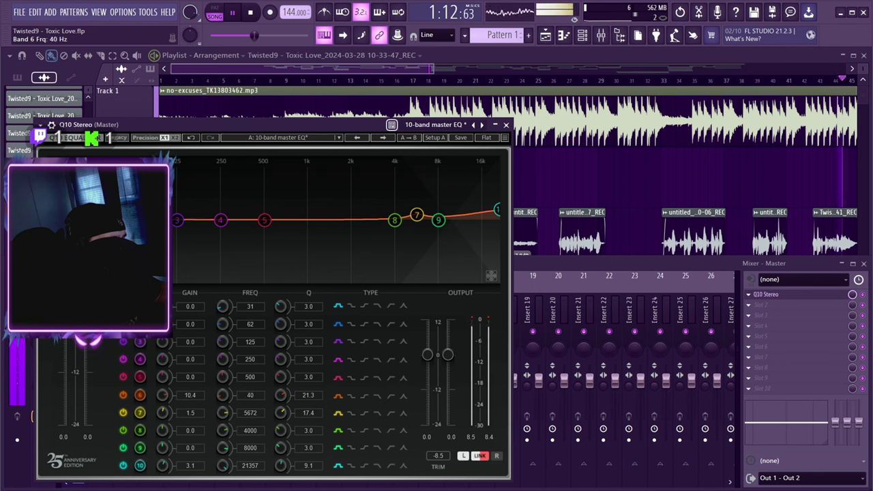
mouse_move(105, 185)
mouse_down()
mouse_move(143, 184)
mouse_move(101, 185)
mouse_move(101, 197)
mouse_up()
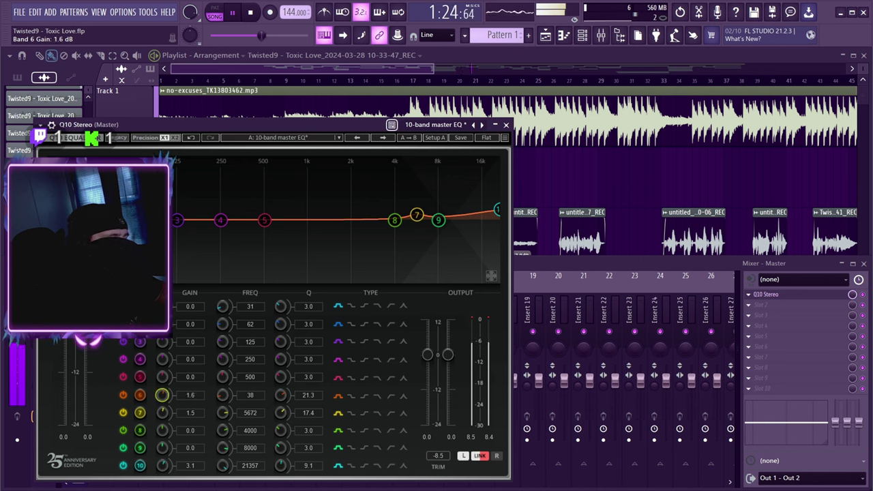
Step: Move Q10 band 5 to about 2604 Hz with a 1.5 dB boost and a Q of 13.8
drag(264, 219, 363, 212)
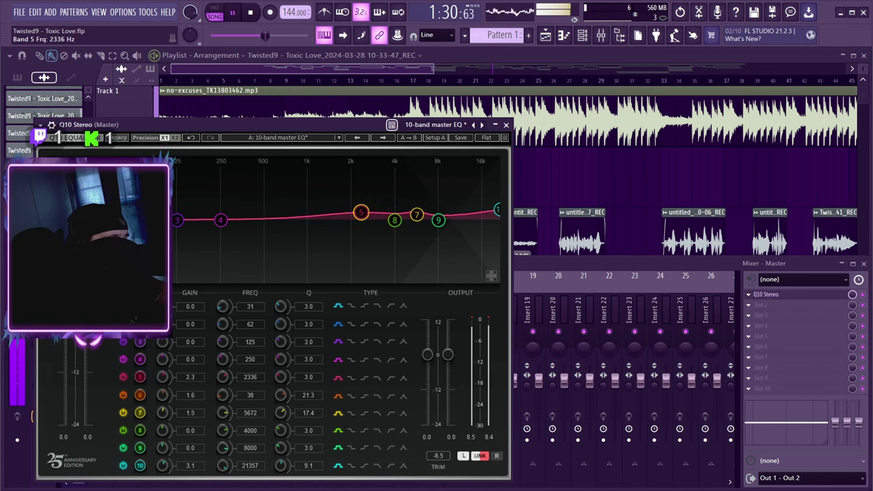
drag(281, 378, 280, 374)
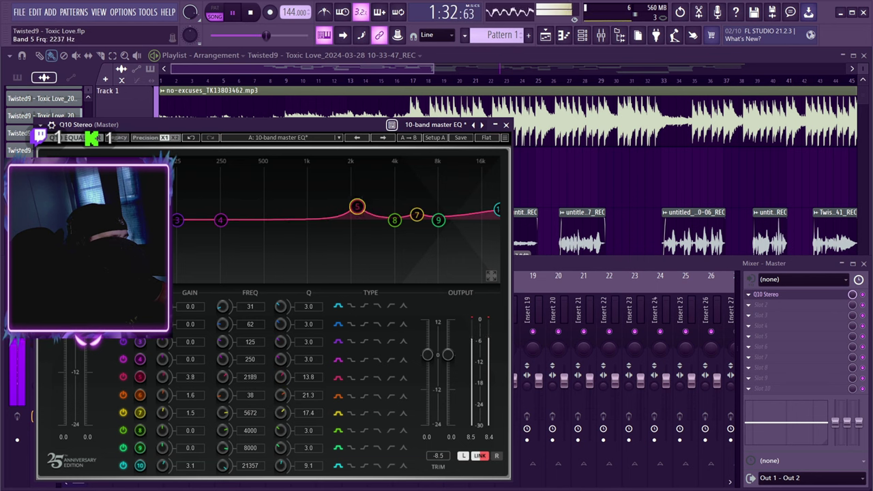
drag(357, 207, 330, 207)
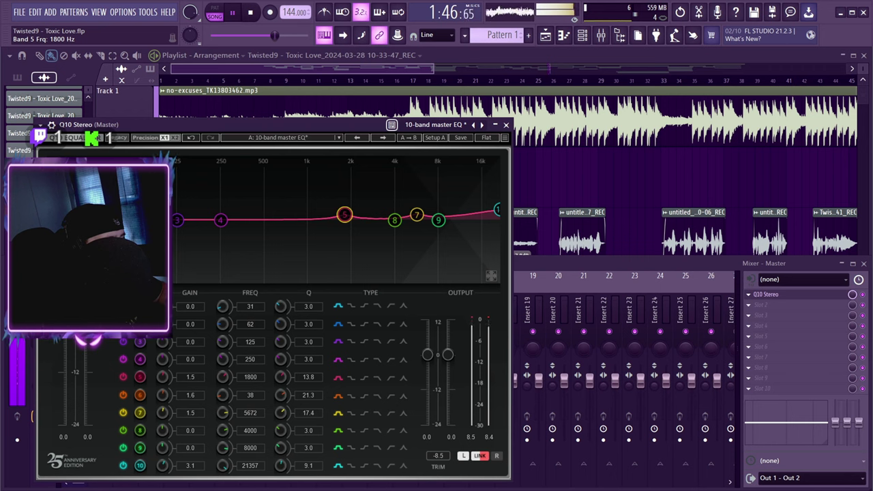
drag(339, 215, 361, 190)
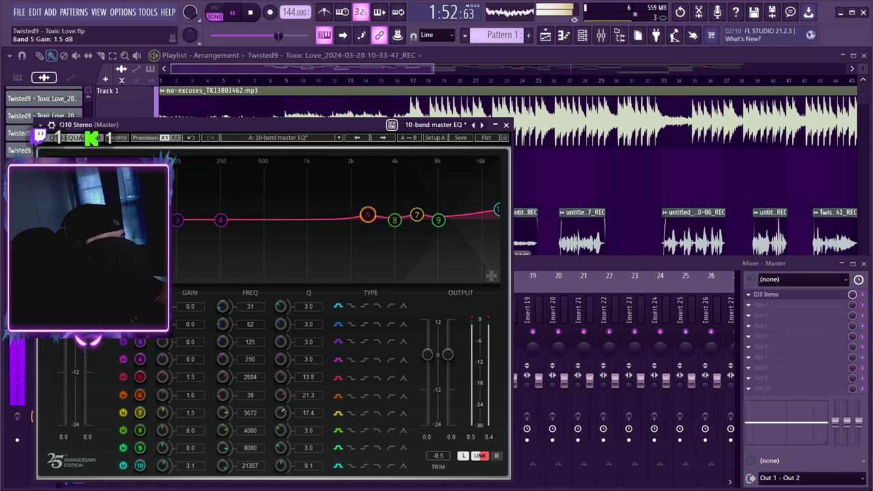
Step: Raise Q10 band 7 to 2.7 dB at 5923 Hz, shift band 5 to about 3099 Hz, and close the equalizer
drag(417, 215, 417, 196)
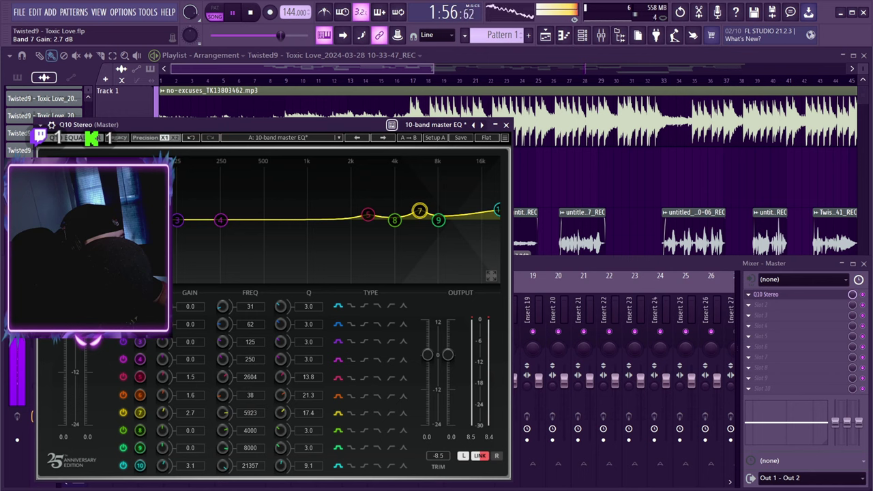
mouse_move(368, 215)
mouse_down()
mouse_move(352, 179)
mouse_move(360, 175)
mouse_move(377, 190)
mouse_move(379, 215)
mouse_up()
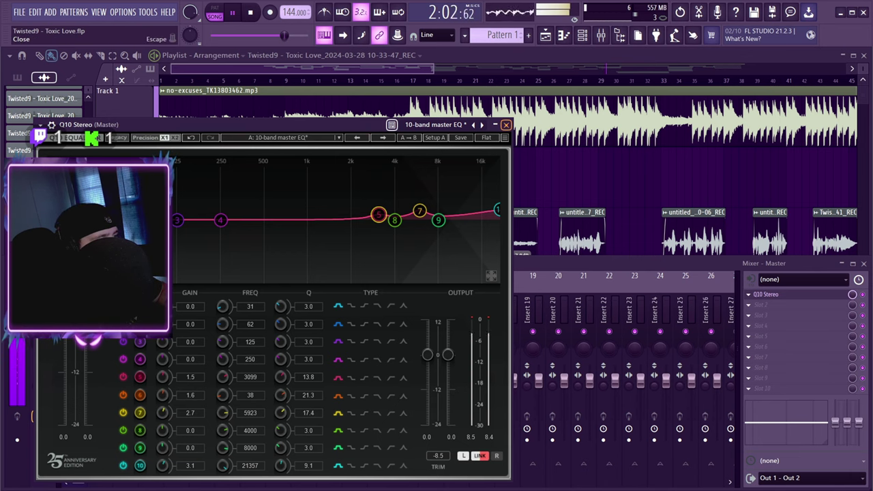
click(506, 125)
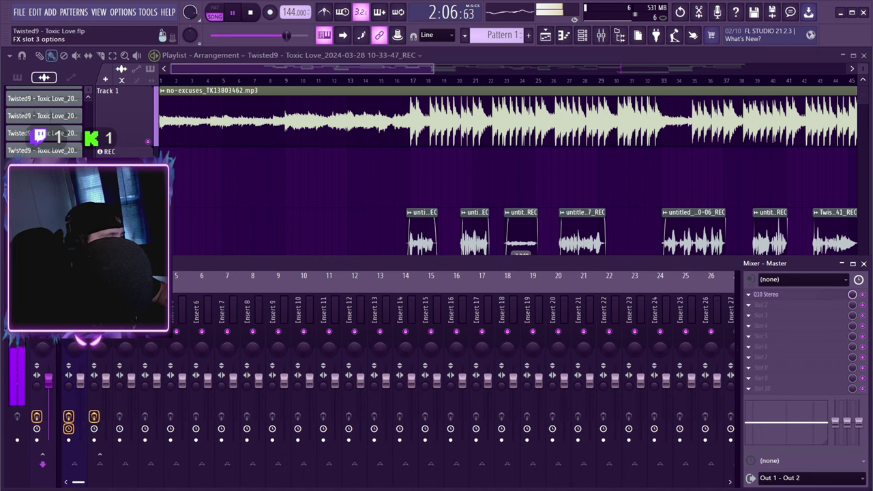
Step: Add DeEsser Stereo to the second Master effect slot with the Full Mix preset and close its window
click(749, 305)
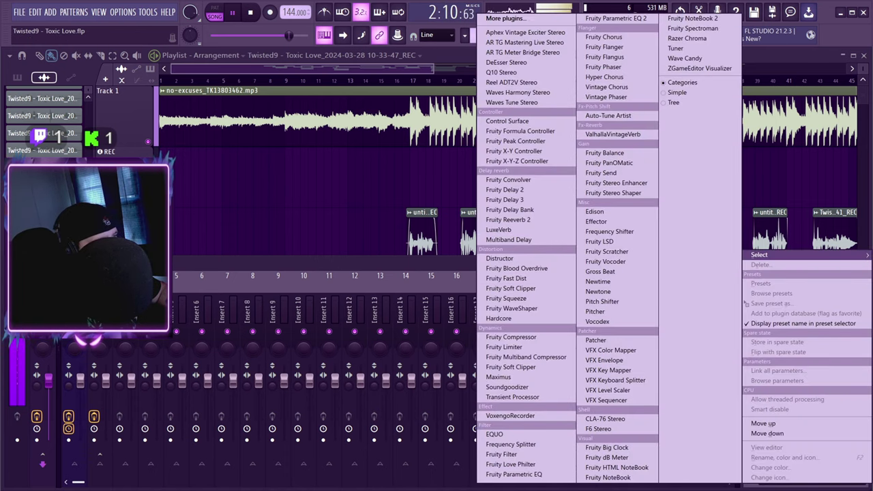
click(506, 62)
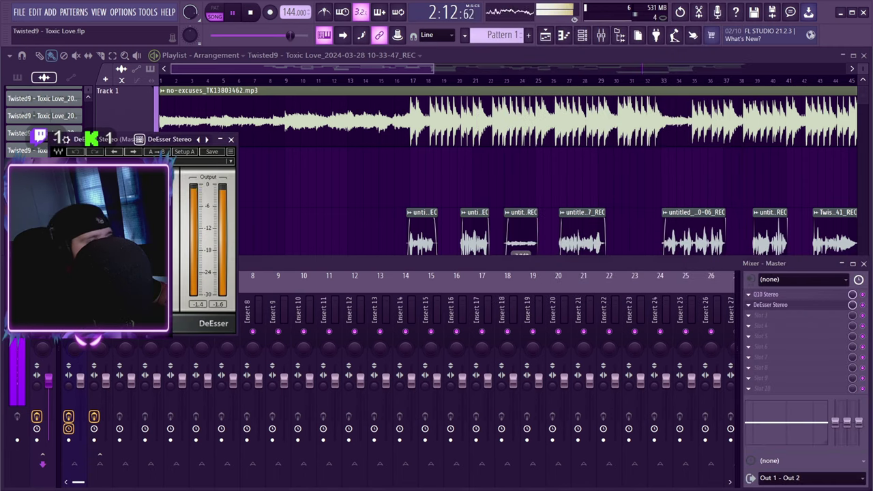
click(230, 161)
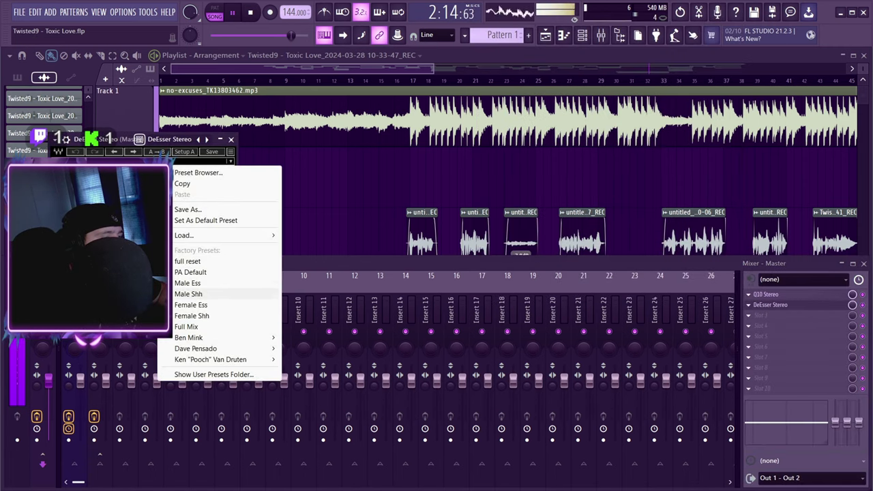
click(187, 327)
click(230, 140)
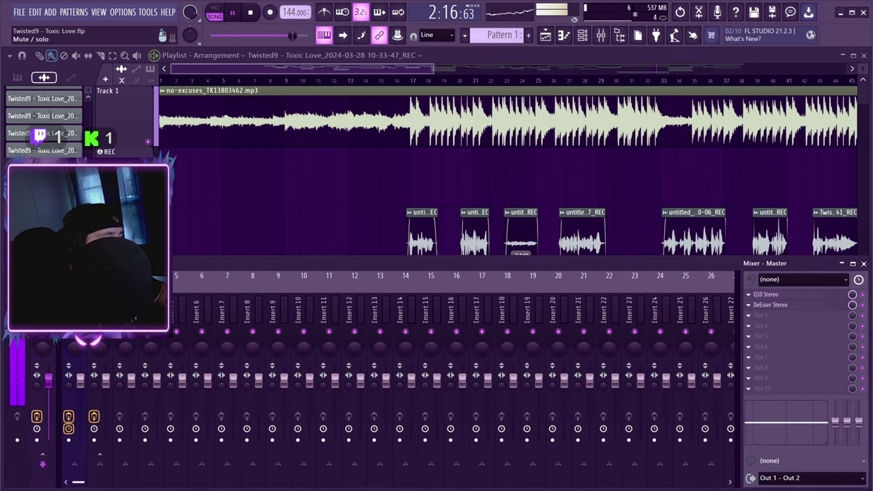
Step: Add AR TG Mastering Live Stereo to the third Master effect slot and load the Mastering 1 preset
click(761, 315)
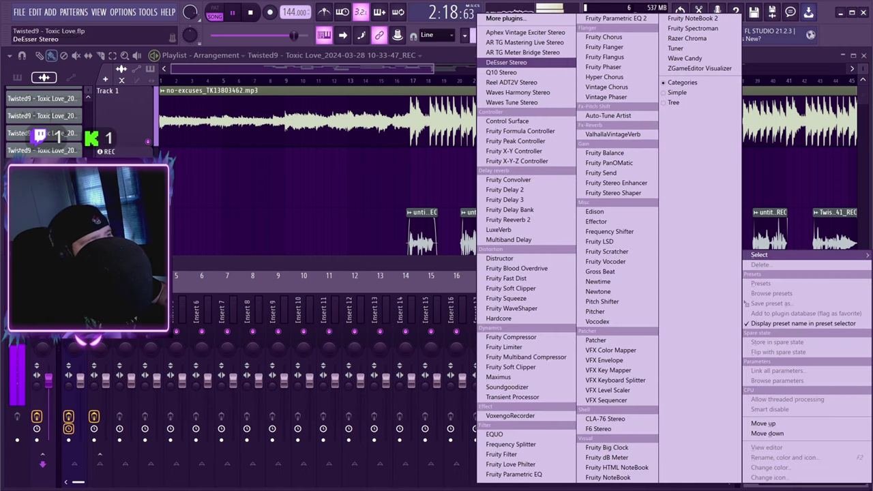
key(Return)
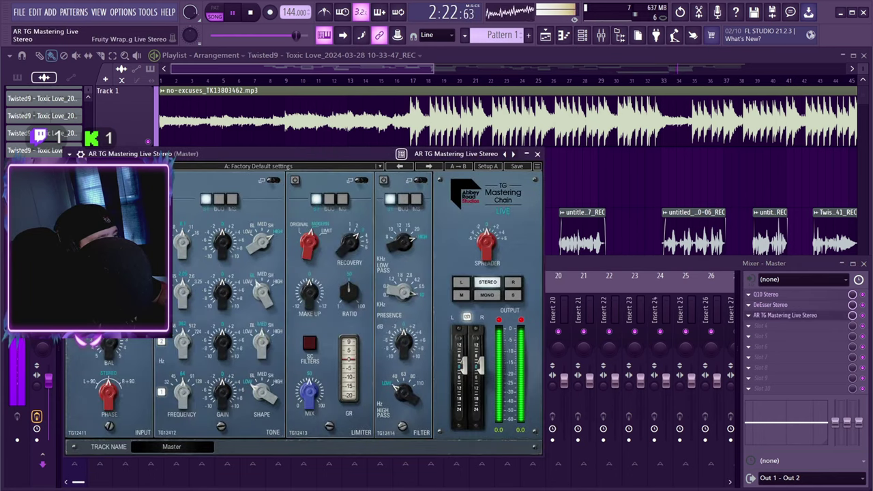
right_click(512, 154)
click(814, 257)
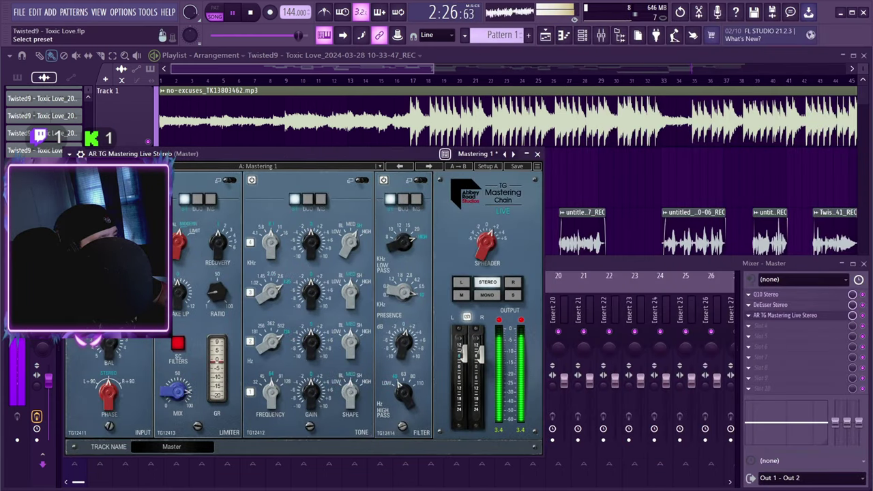
Step: Switch AR TG Mastering Live Stereo to the Mastering 2 preset and close its window
right_click(512, 154)
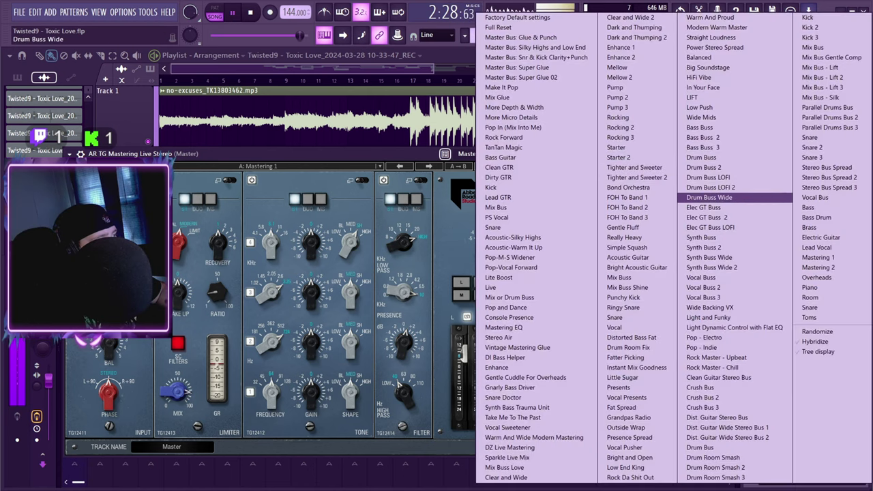
click(829, 257)
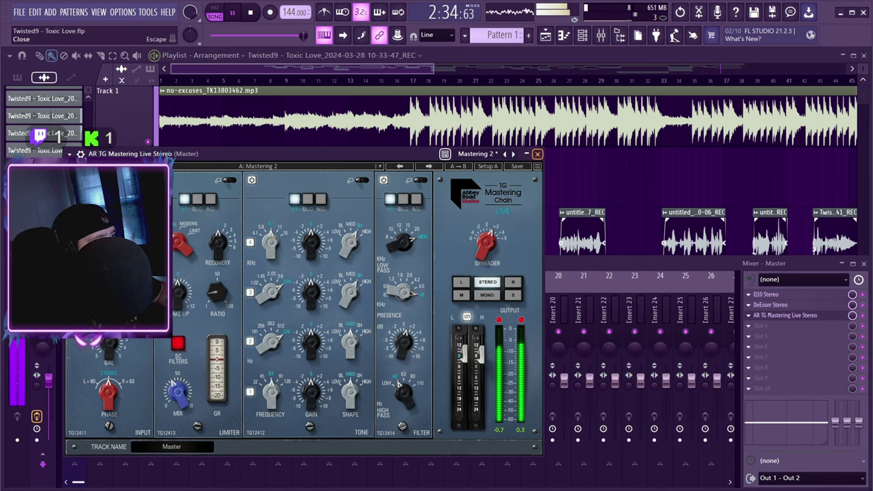
click(538, 154)
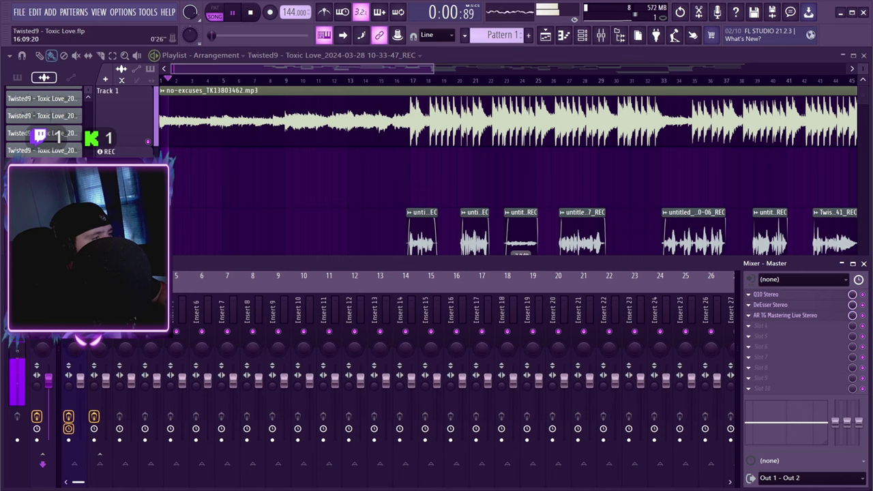
Step: Trim a short piece off the end of the last vocal clip on the Track 5 row and save the project
drag(405, 69, 845, 69)
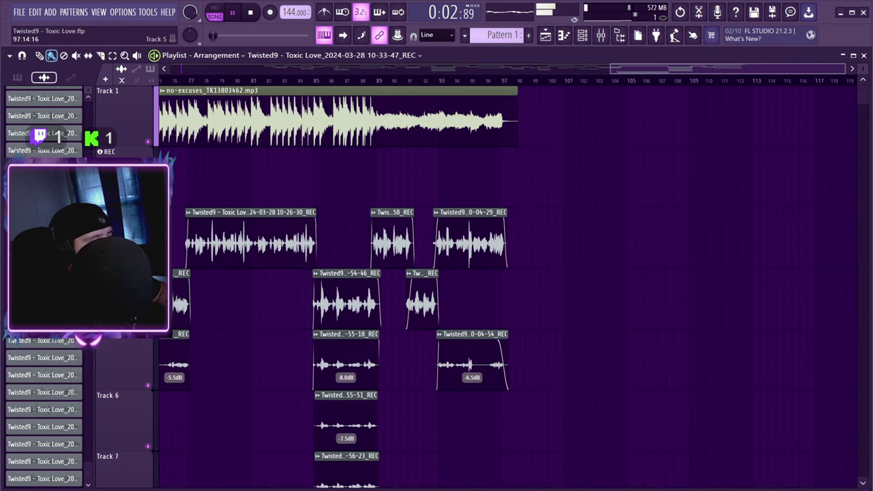
drag(507, 365, 499, 365)
click(485, 79)
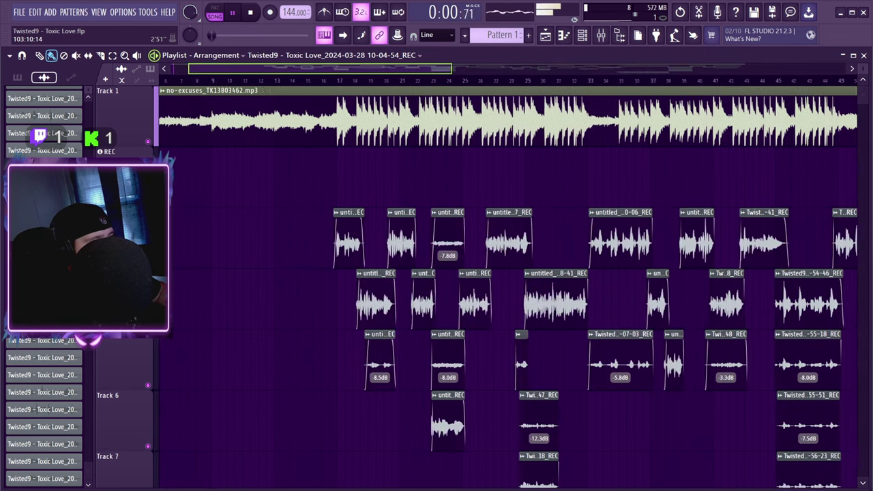
click(19, 11)
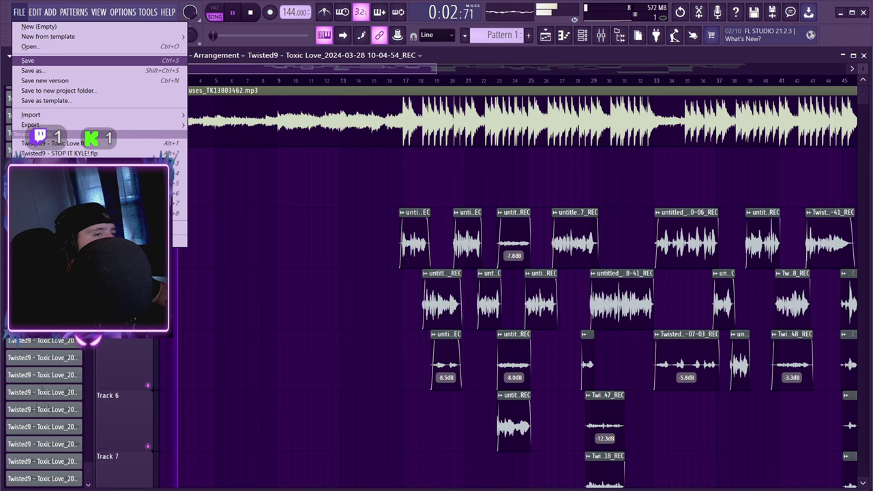
click(27, 60)
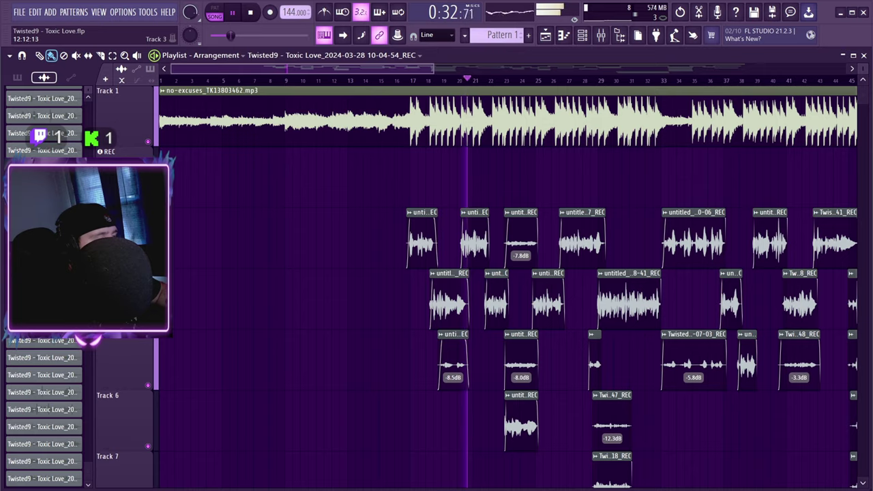
Step: Set the CLA-76 input on the REC track to -28.5, fine-tune its attack, and close the compressor window
scroll(348, 259, down, 2)
scroll(351, 270, up, 2)
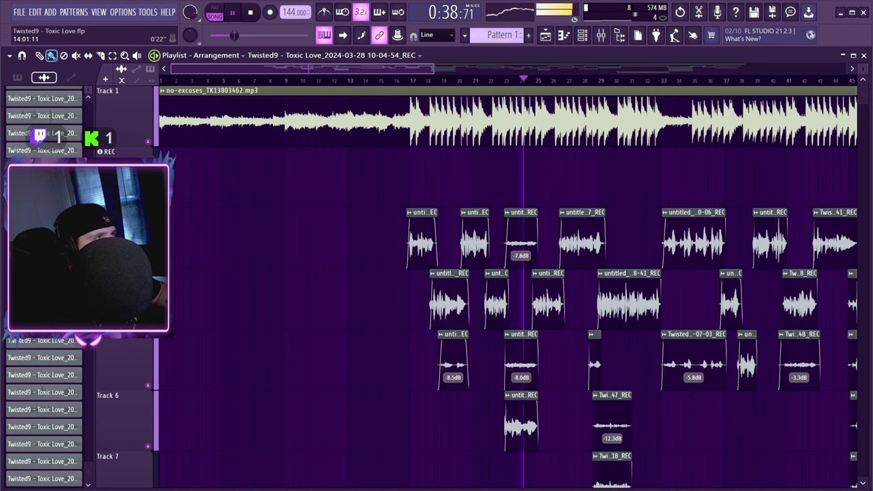
scroll(373, 238, right, 3)
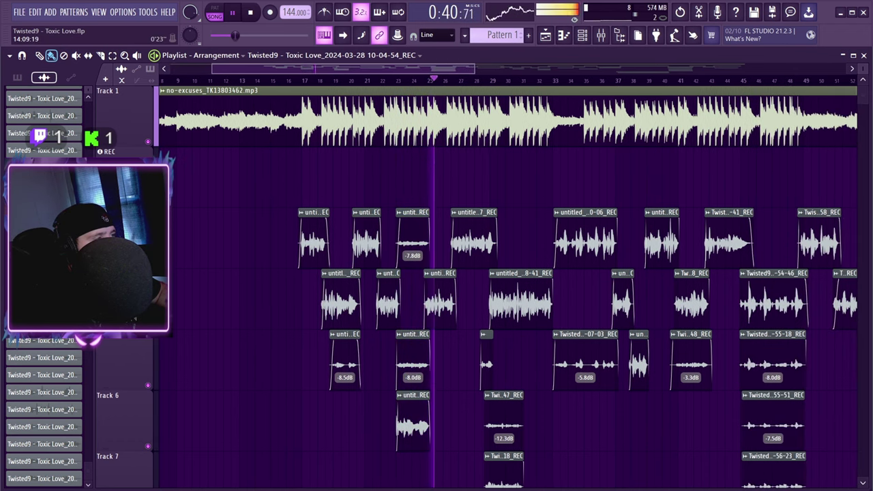
key(F9)
click(75, 467)
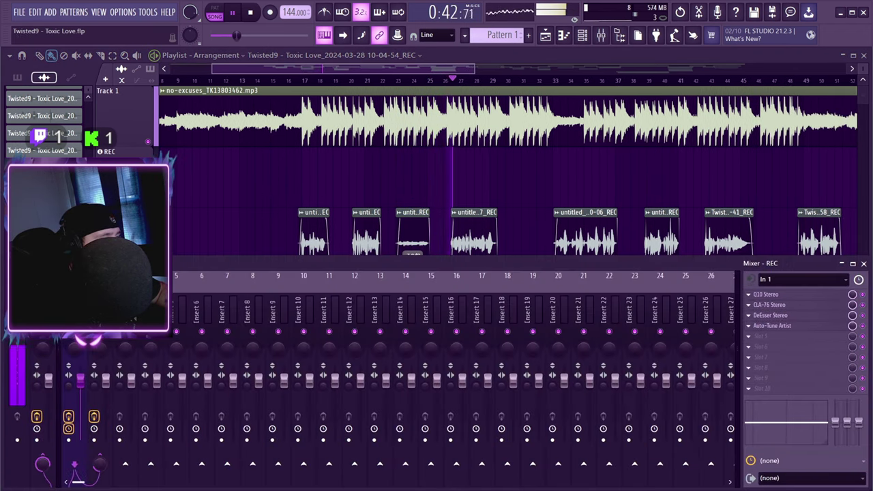
click(769, 305)
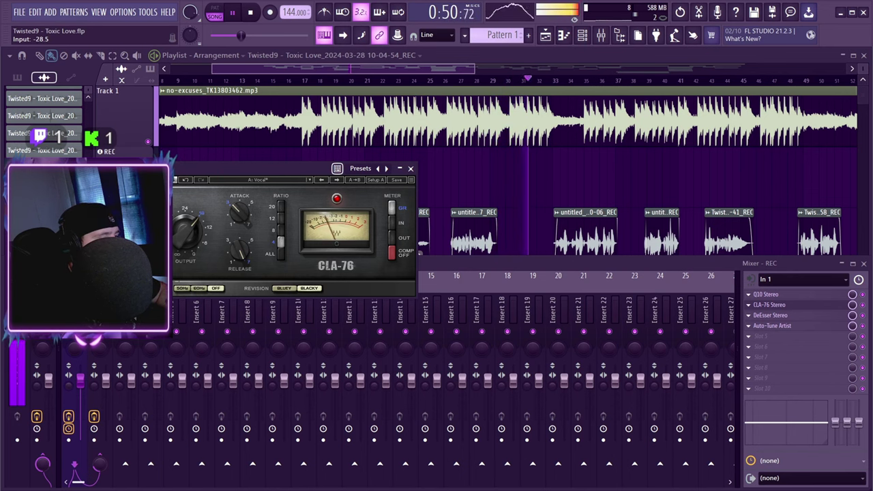
drag(240, 213, 239, 211)
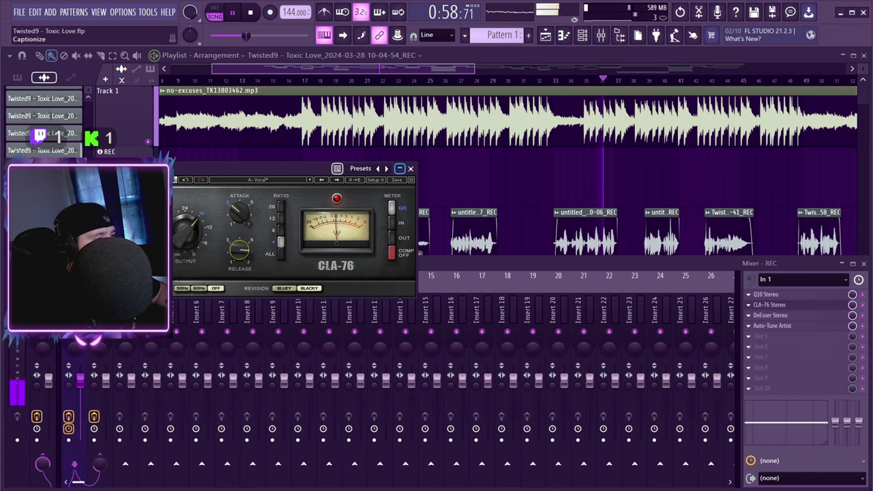
click(411, 169)
Step: Set the CLA-76 attack on the REC track to 3.25, close its window, and save the project
click(601, 35)
click(601, 35)
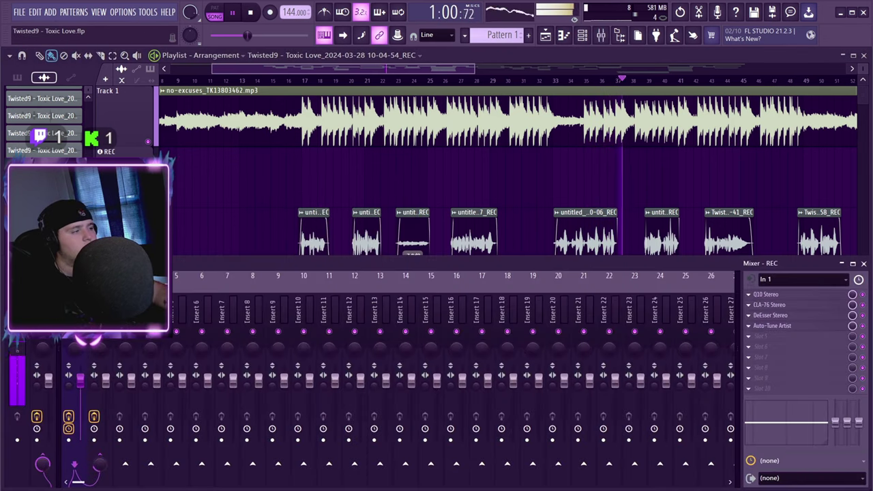
click(771, 305)
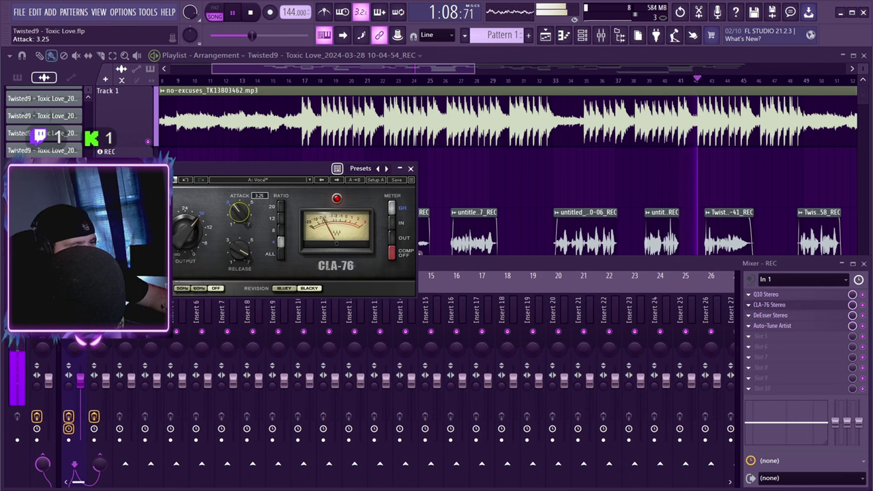
click(410, 168)
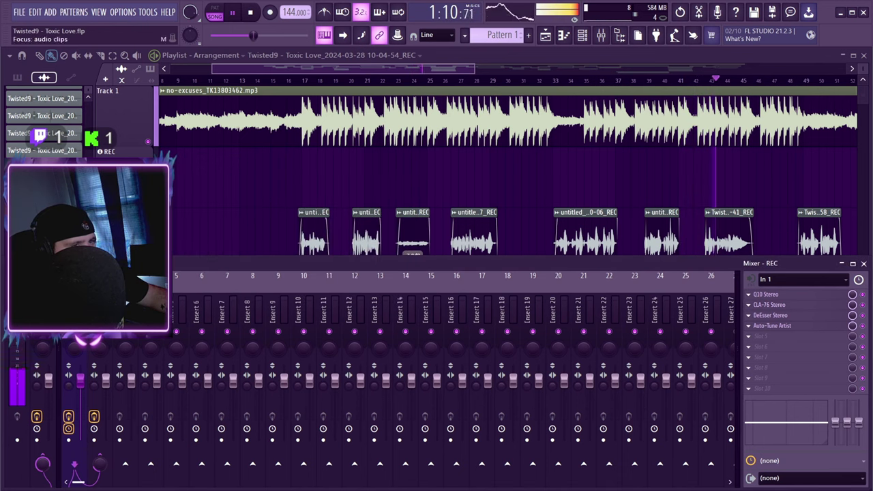
click(20, 11)
click(27, 60)
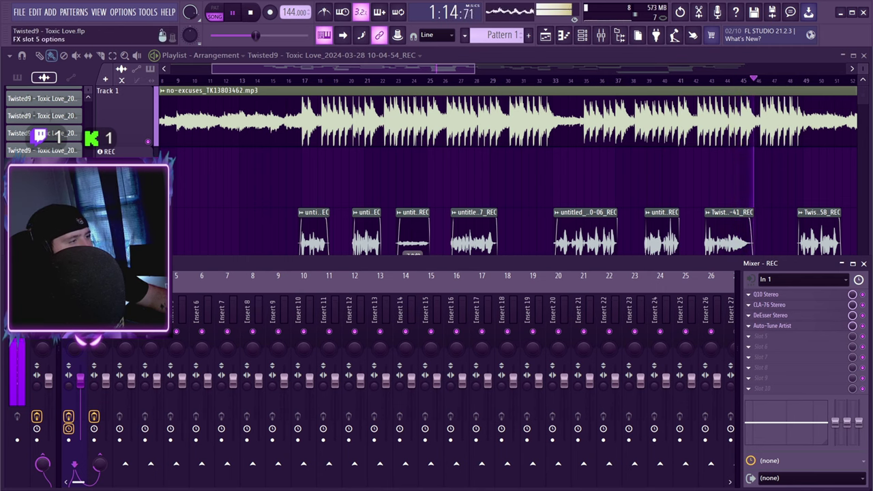
click(864, 265)
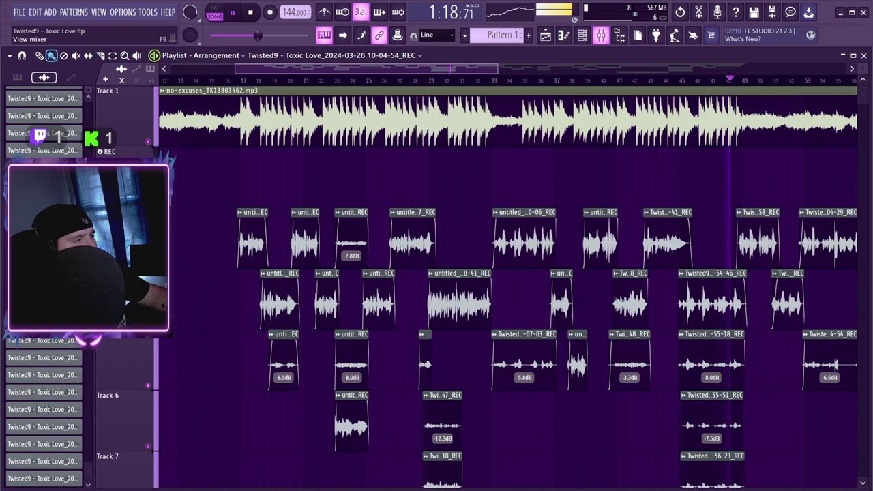
click(601, 34)
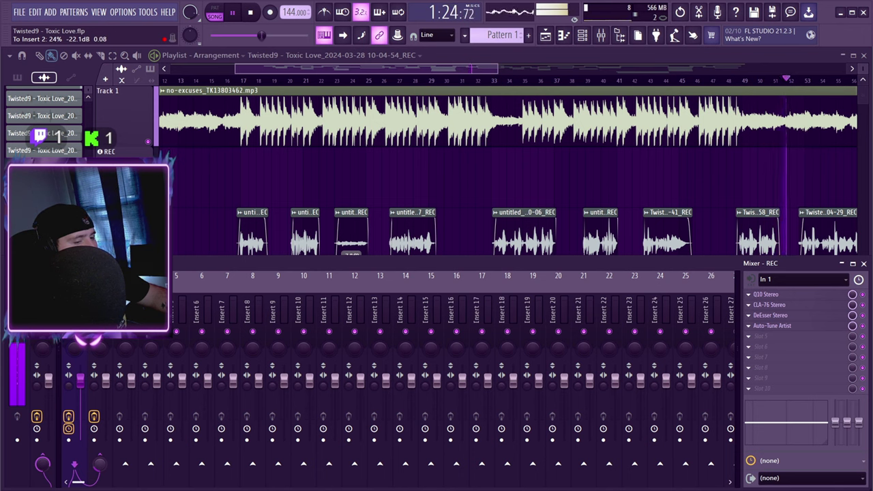
click(19, 12)
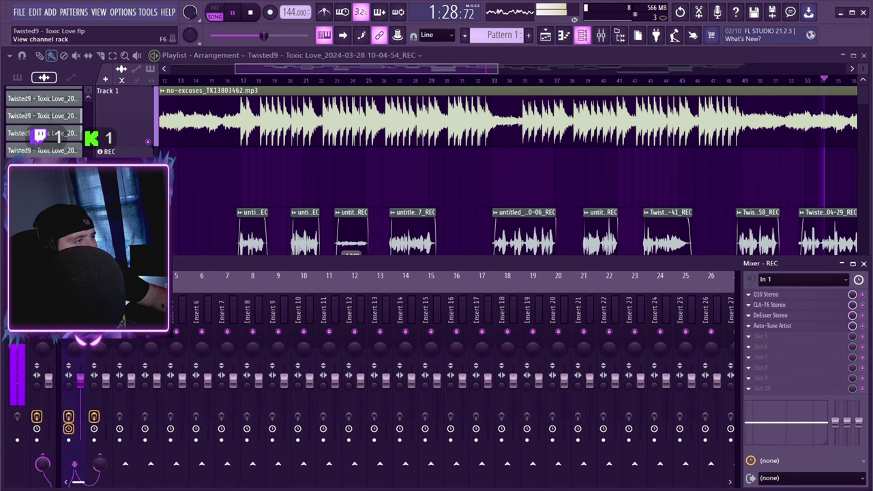
click(601, 35)
drag(437, 69, 464, 69)
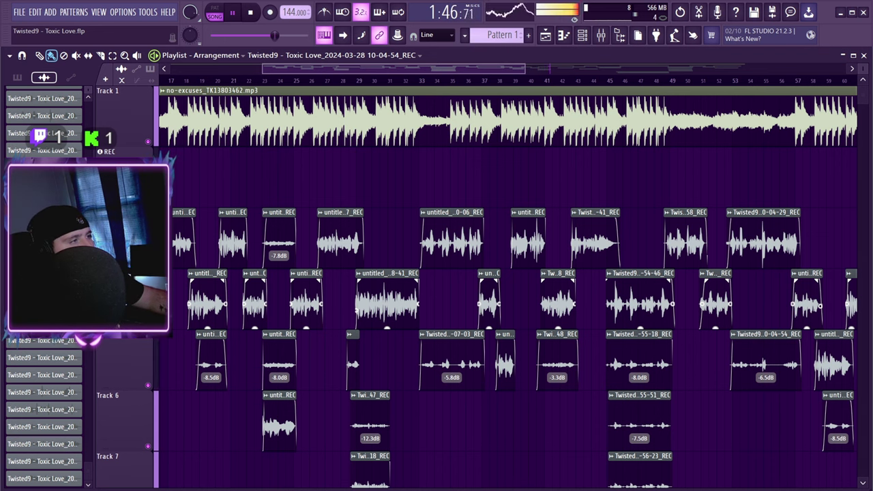
Step: Add Fruity Multiband Compressor to the fourth Master effect slot with the Mastering 2.4dB preset and close its window
key(F9)
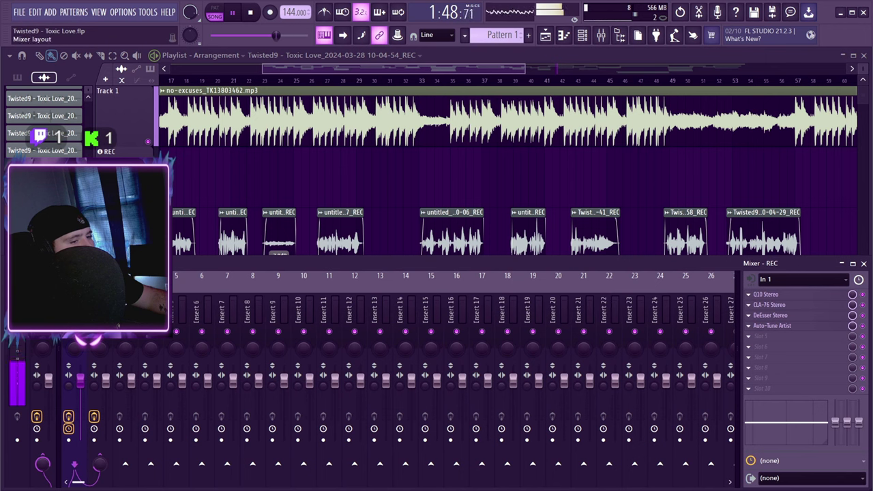
click(42, 310)
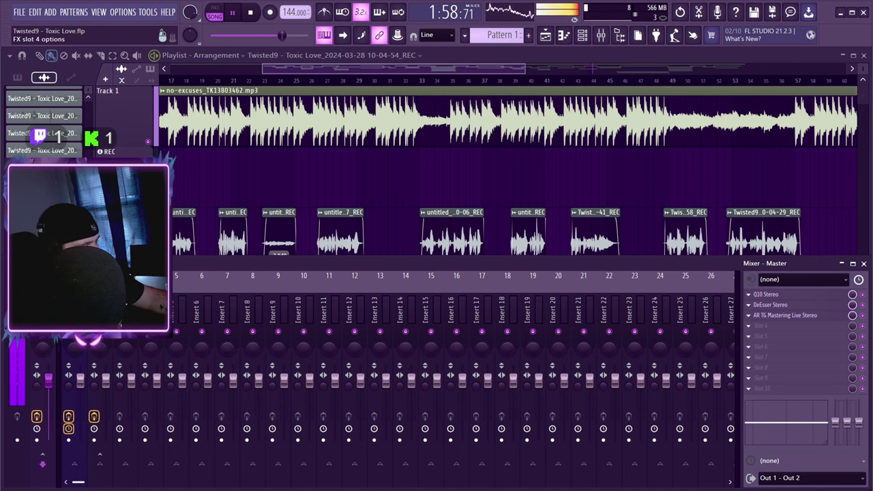
click(765, 325)
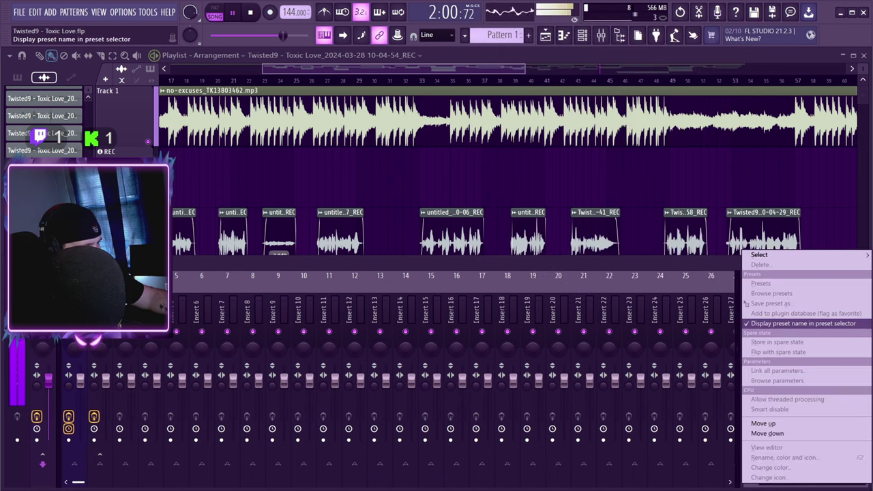
mouse_move(760, 254)
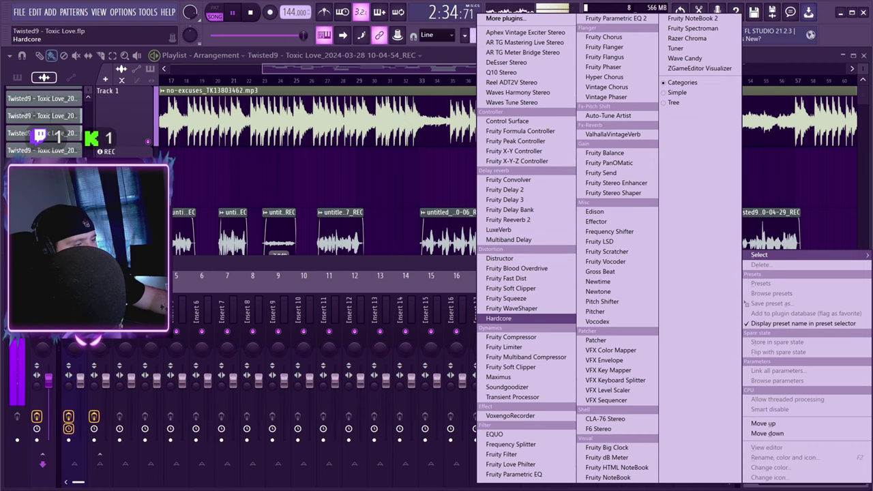
click(526, 357)
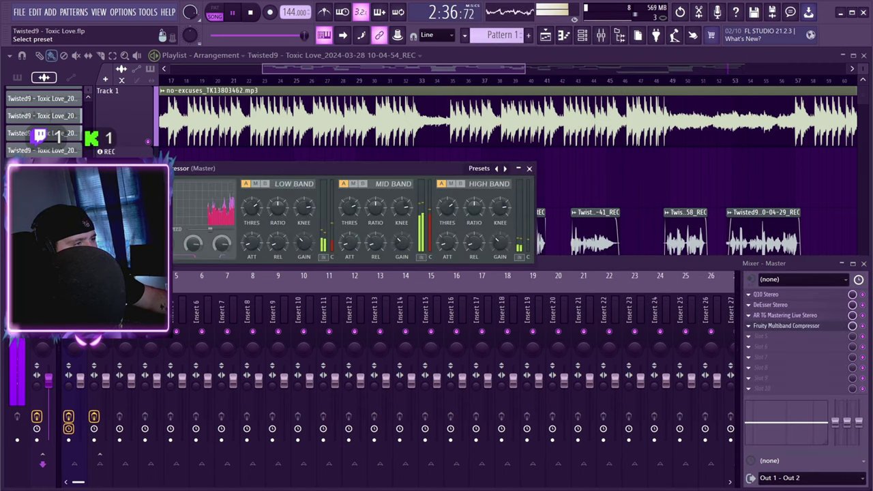
click(478, 168)
click(505, 293)
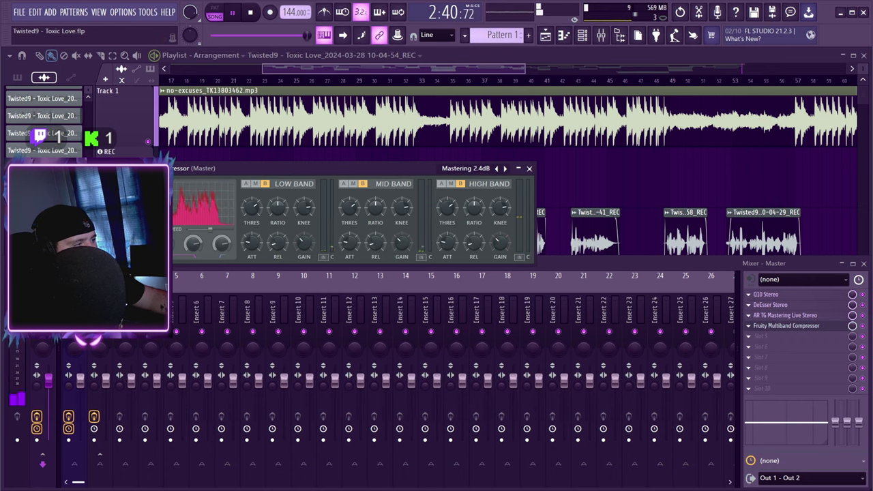
click(529, 168)
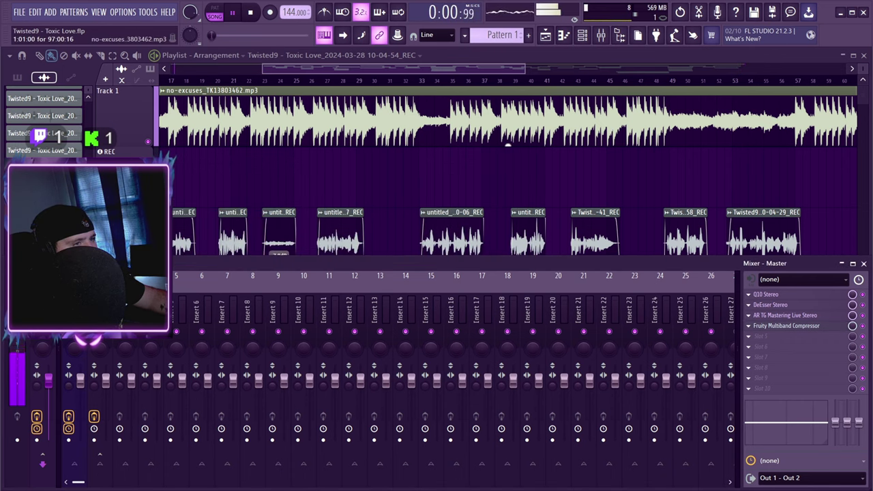
Step: Fine-tune the mid band's threshold, attack and gain in the Master track's Fruity Multiband Compressor and close its window
drag(366, 171, 508, 145)
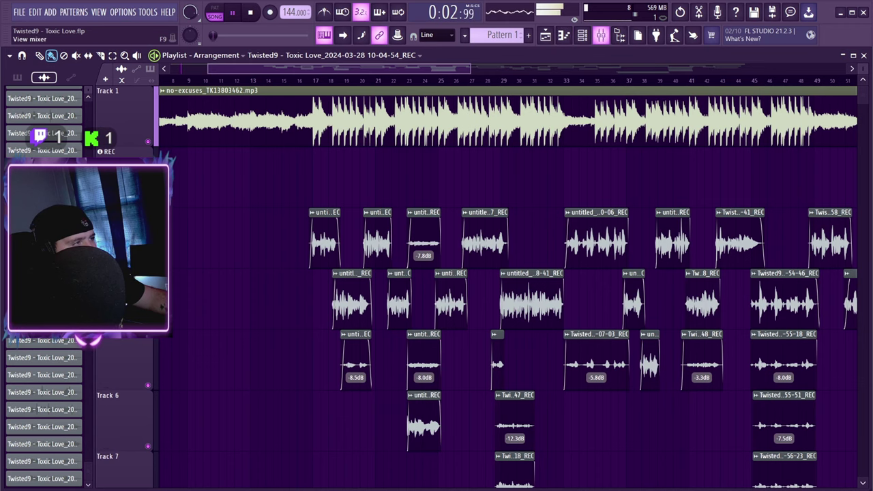
key(F9)
click(786, 326)
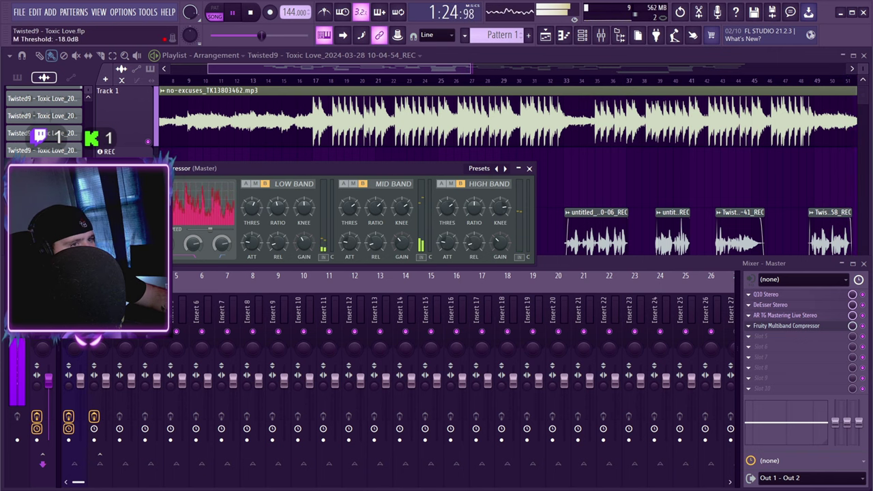
drag(349, 207, 349, 205)
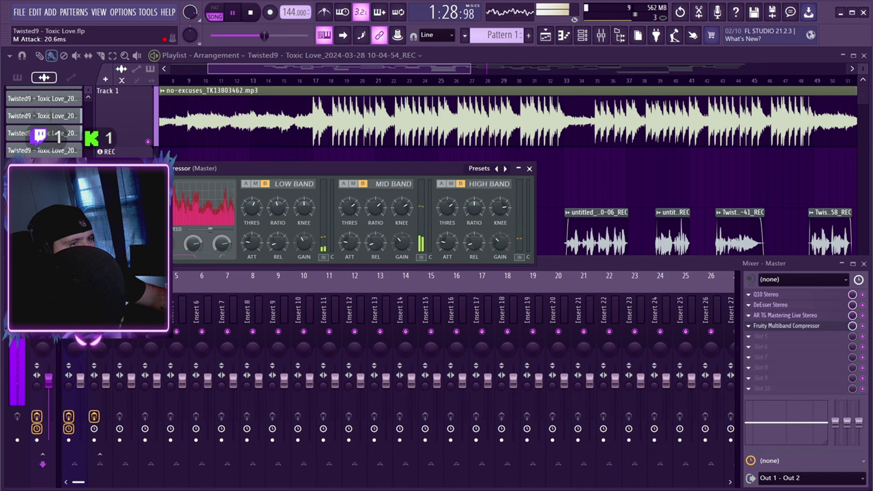
drag(349, 243, 349, 235)
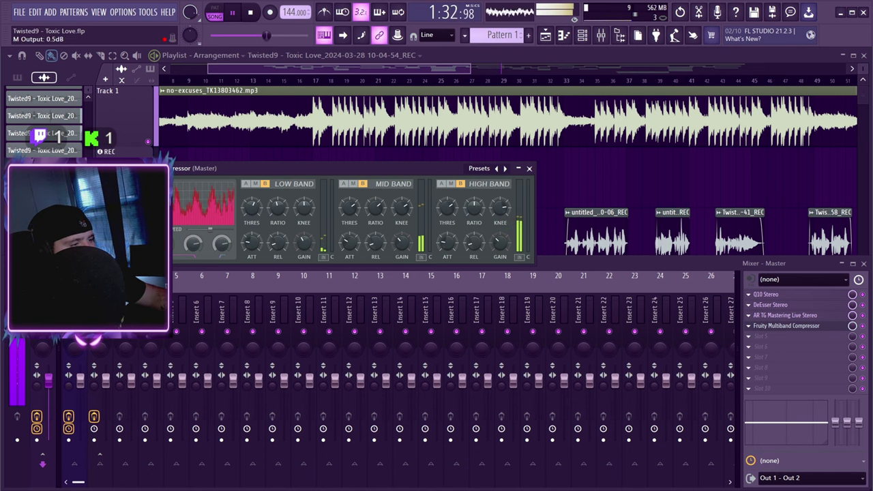
drag(402, 242, 402, 244)
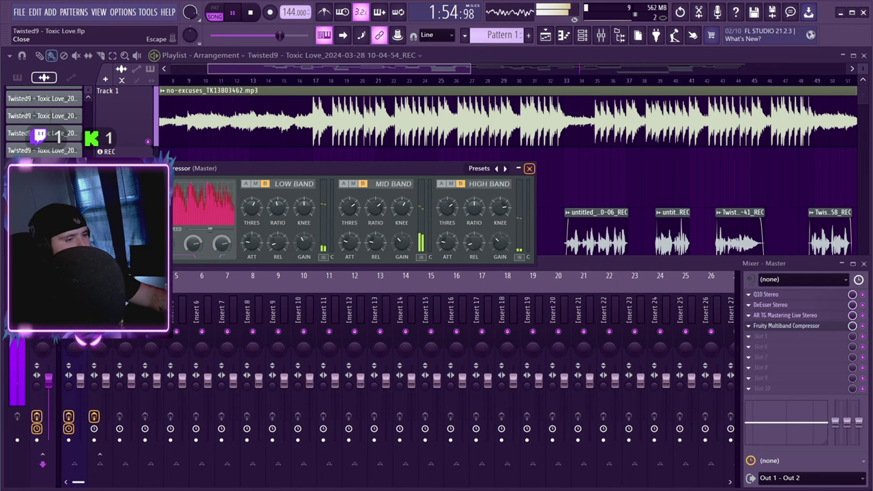
click(529, 167)
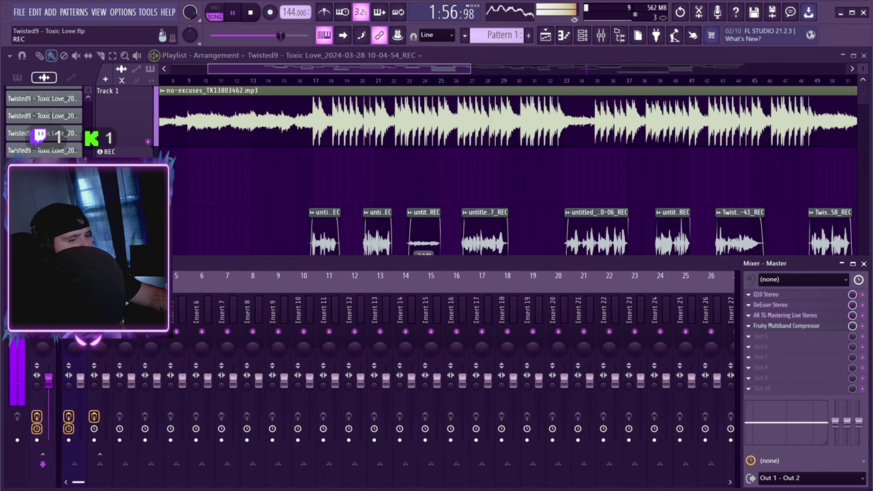
Step: Set the CLA-76 input on the REC track to -29.4, close its window, and save the project
click(75, 466)
click(771, 305)
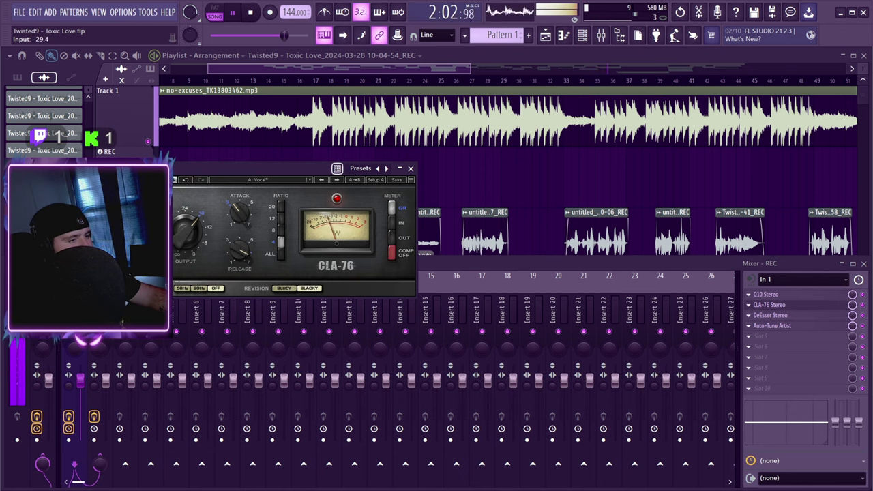
click(410, 167)
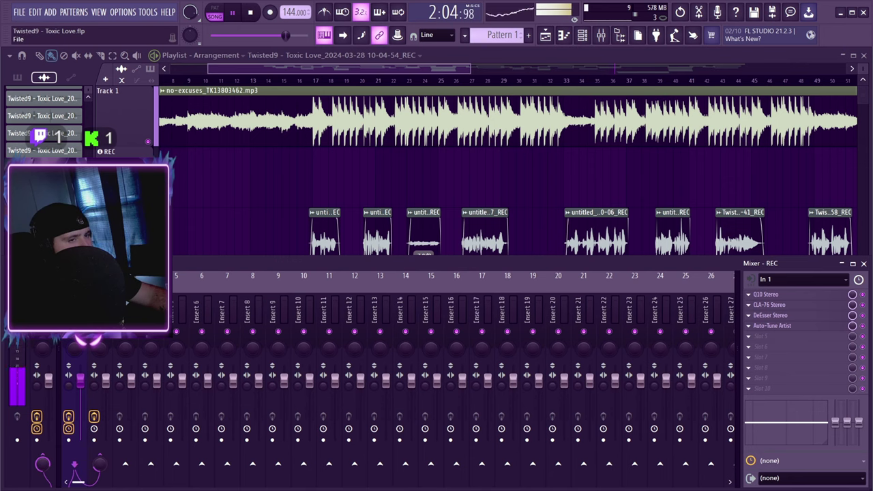
click(20, 12)
click(36, 61)
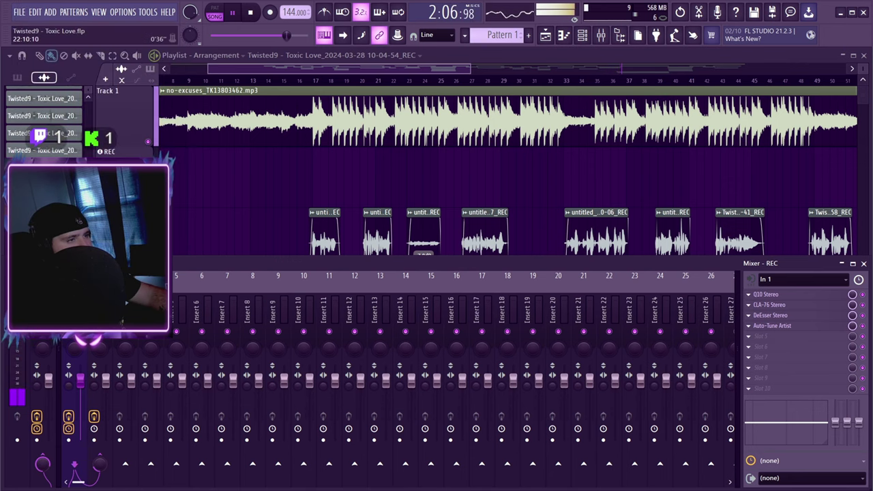
click(601, 34)
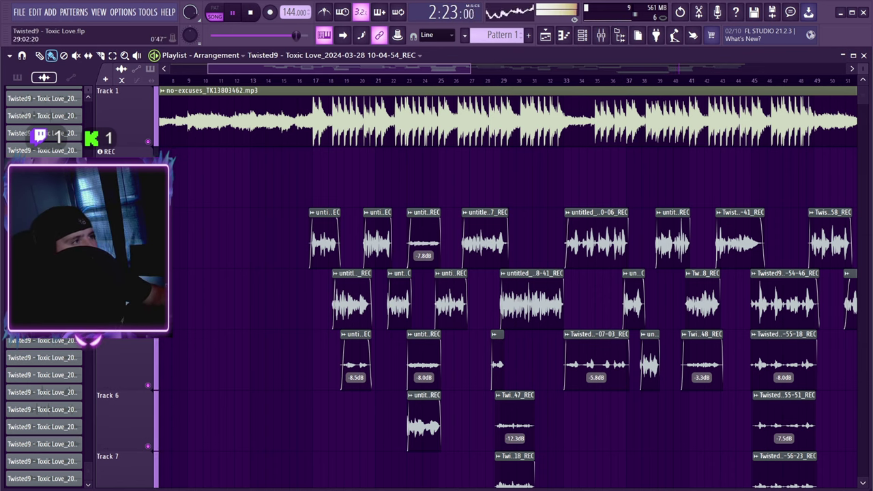
drag(339, 69, 663, 69)
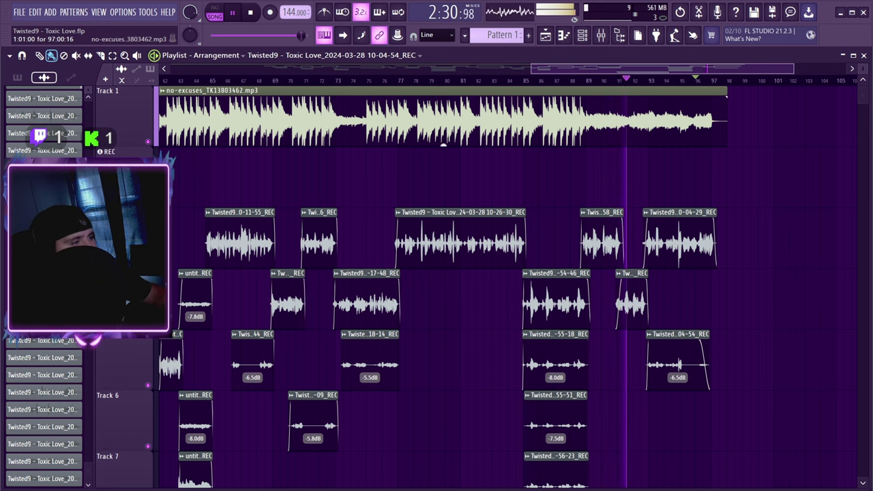
Step: Add the Waves F6 Stereo plugin to the first effect slot of mixer track Insert 4
scroll(444, 142, down, 3)
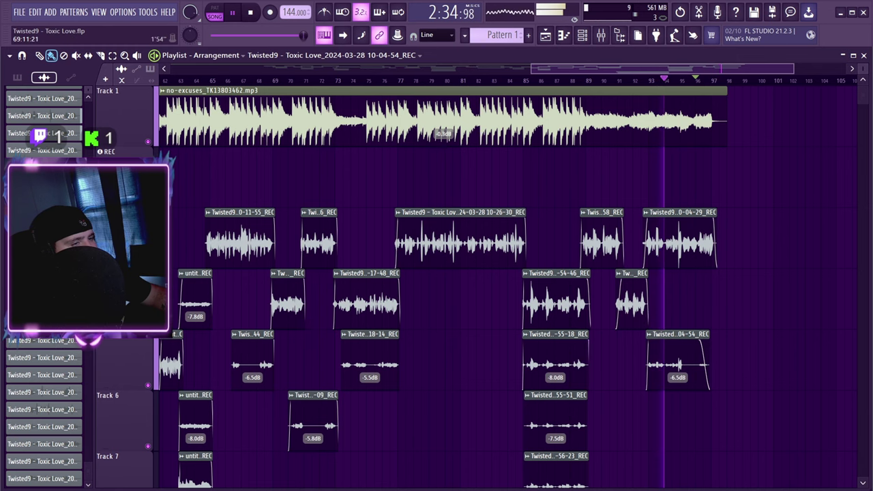
drag(625, 69, 323, 69)
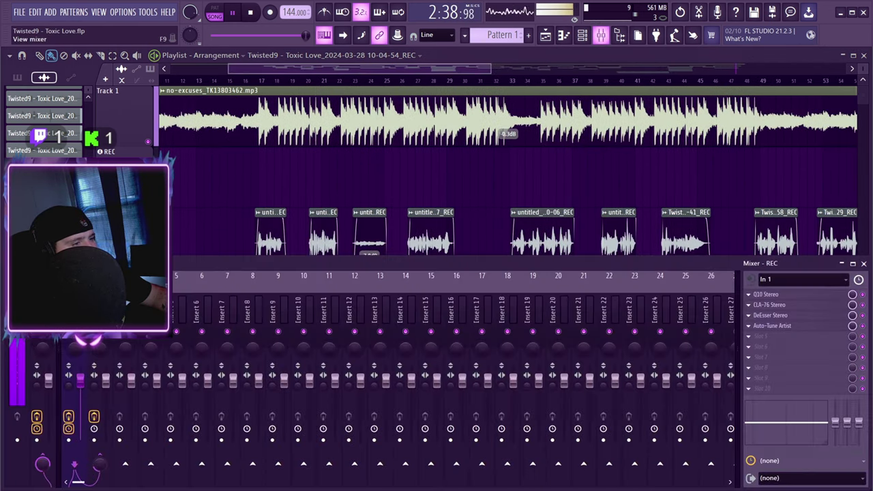
click(600, 35)
click(146, 311)
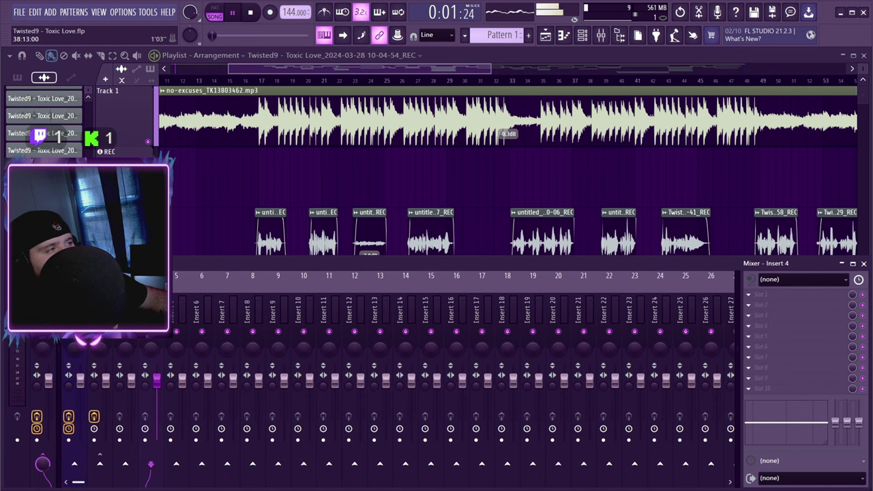
click(785, 294)
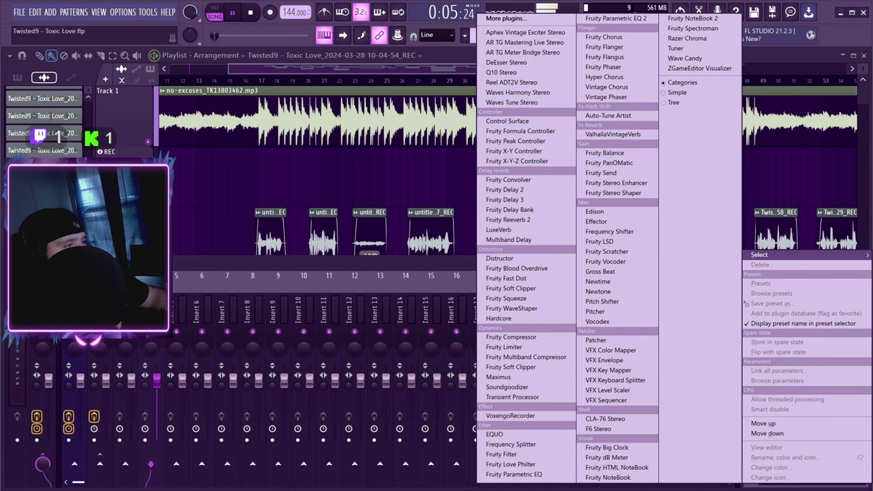
click(505, 17)
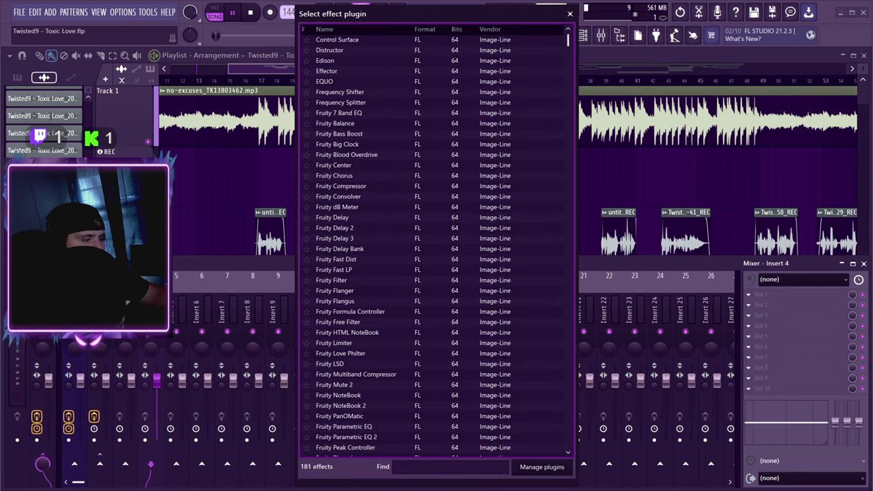
text(f6)
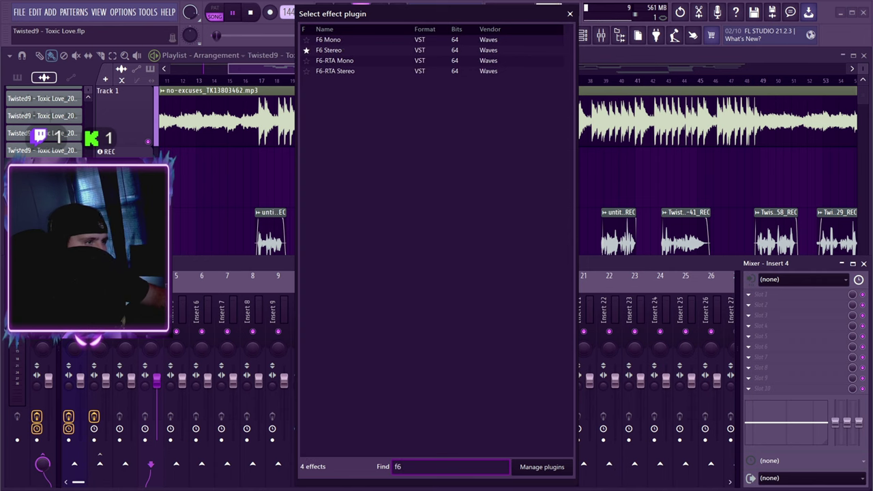
click(331, 53)
click(332, 55)
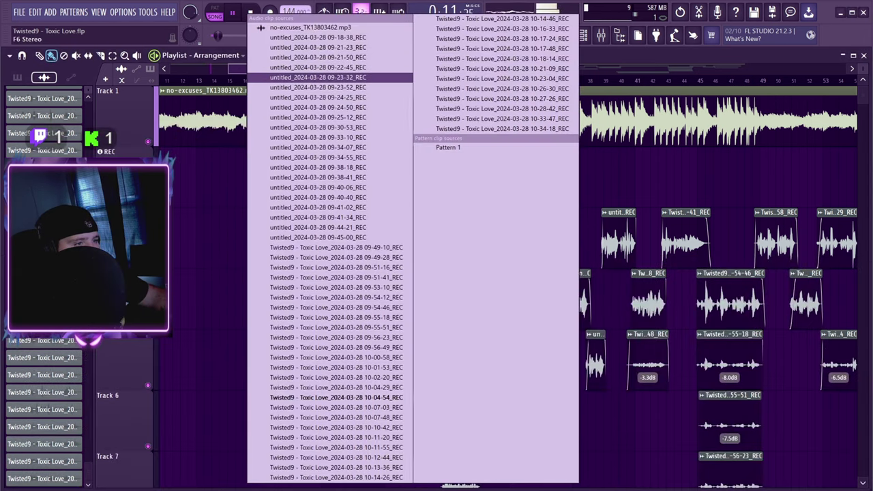
Step: Open F6 Stereo on Insert 4 and load the factory preset Carve Out Space For Vocal (Ext SC)
click(614, 53)
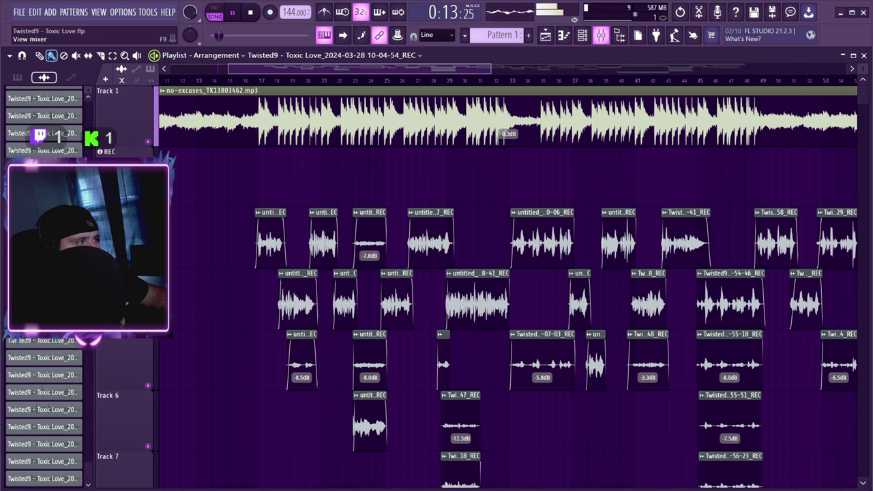
click(601, 36)
click(784, 295)
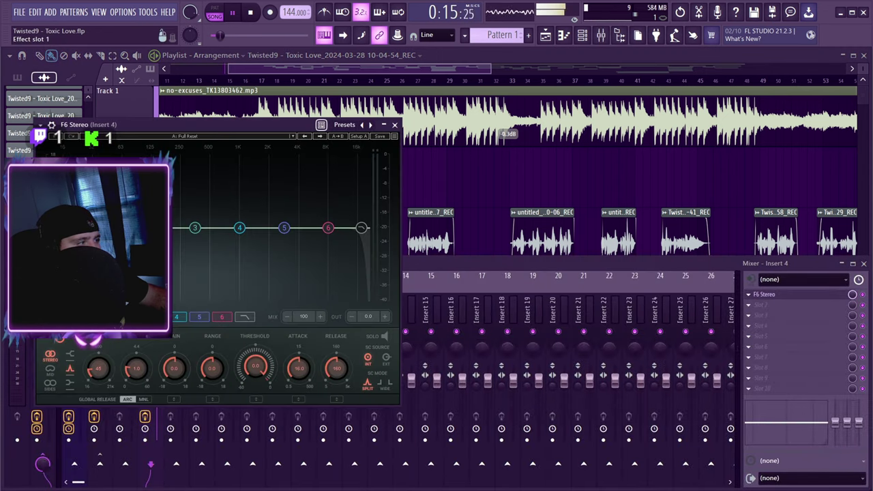
click(346, 124)
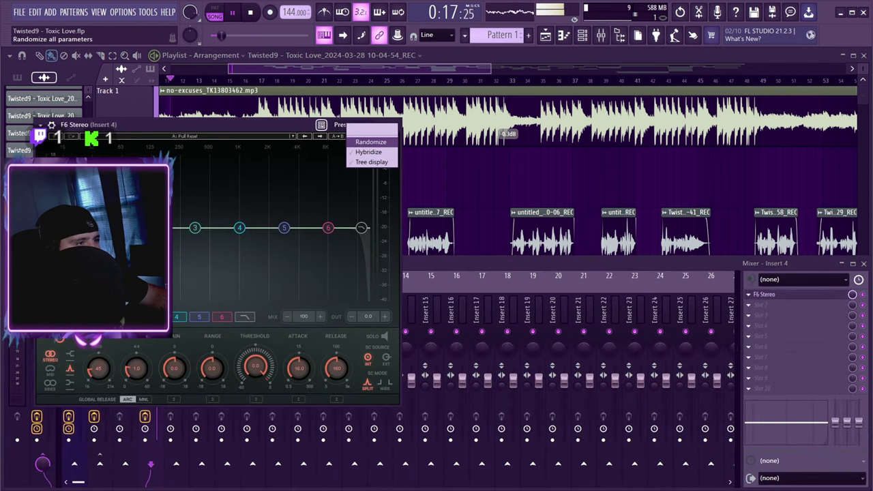
click(300, 126)
click(211, 136)
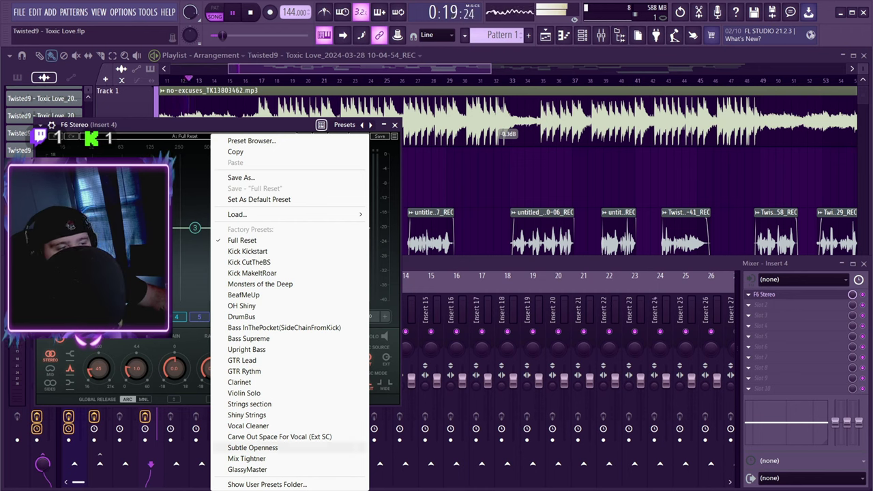
click(280, 436)
Step: Move F6 band 4 to about 4101 Hz with a gain of -2.3 dB and set the output to -0.1 dB
drag(263, 228, 277, 238)
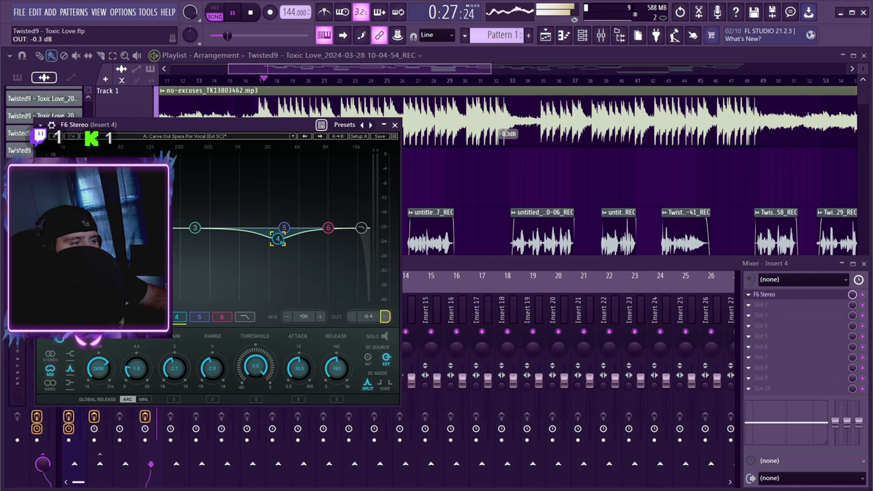
mouse_move(277, 239)
mouse_down()
mouse_move(301, 248)
mouse_move(289, 243)
mouse_move(293, 234)
mouse_move(275, 233)
mouse_move(284, 236)
mouse_up()
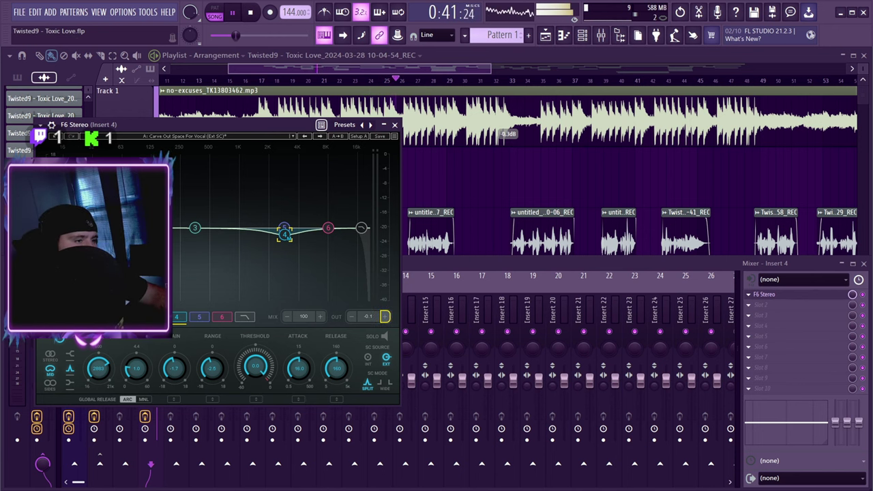
mouse_move(284, 235)
mouse_down()
mouse_move(282, 257)
mouse_move(251, 284)
mouse_move(301, 285)
mouse_move(299, 236)
mouse_up()
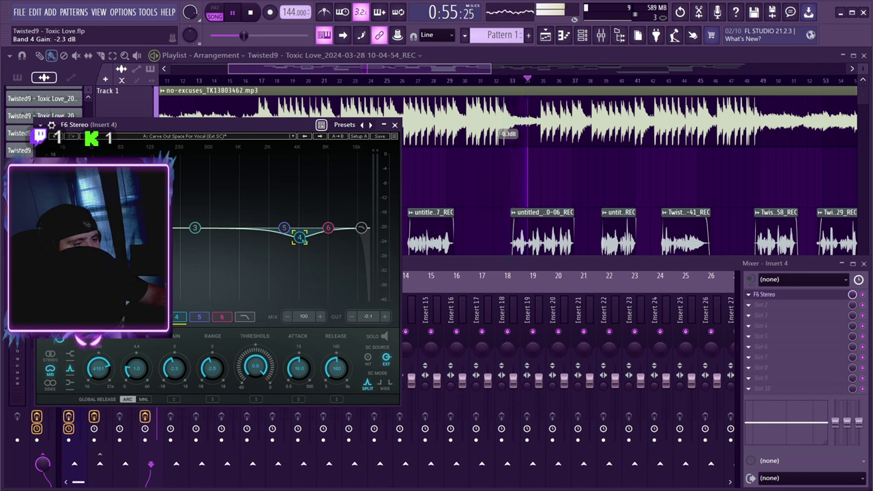
Step: Set F6 band 3 to Mid mode at about 1641 Hz/-1.7 dB, move band 4 to 6025 Hz/-3.0 dB, and close the plugin window
click(196, 228)
click(51, 370)
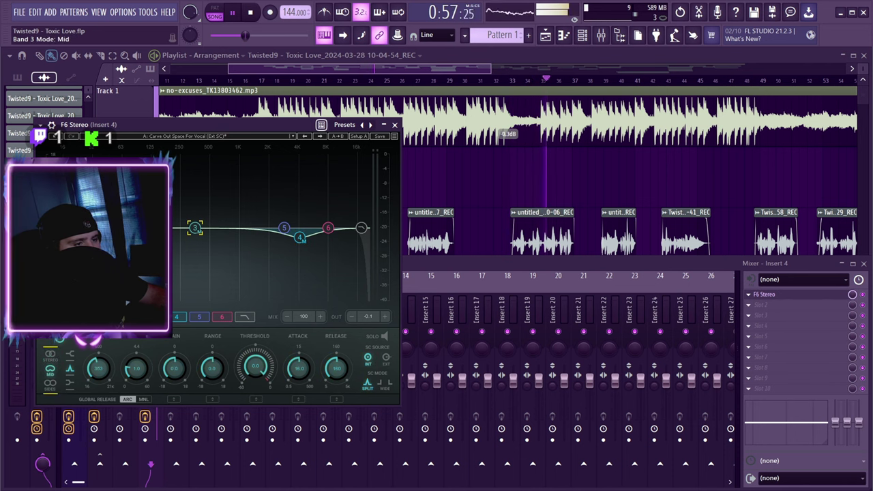
drag(195, 228, 258, 233)
drag(253, 234, 194, 236)
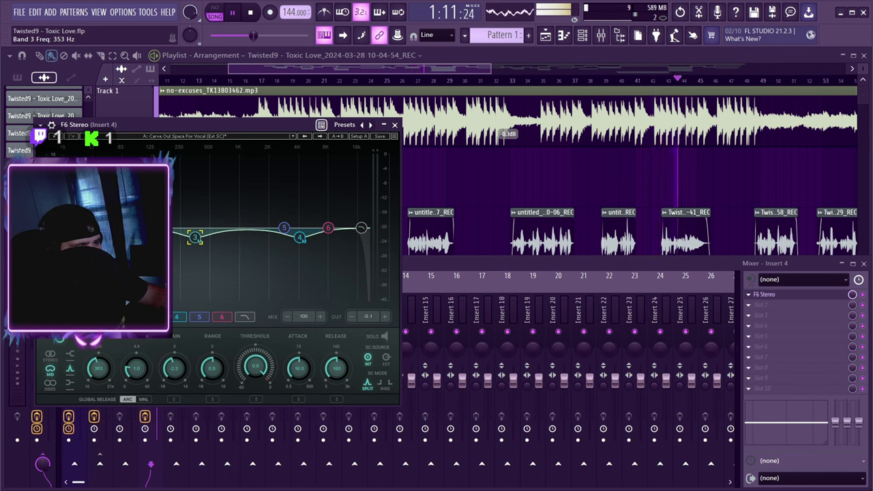
drag(195, 237, 260, 235)
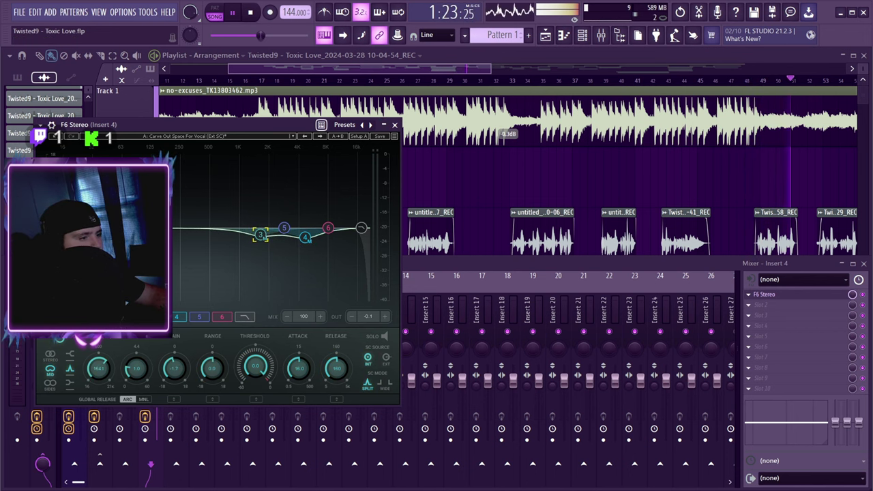
drag(305, 237, 316, 241)
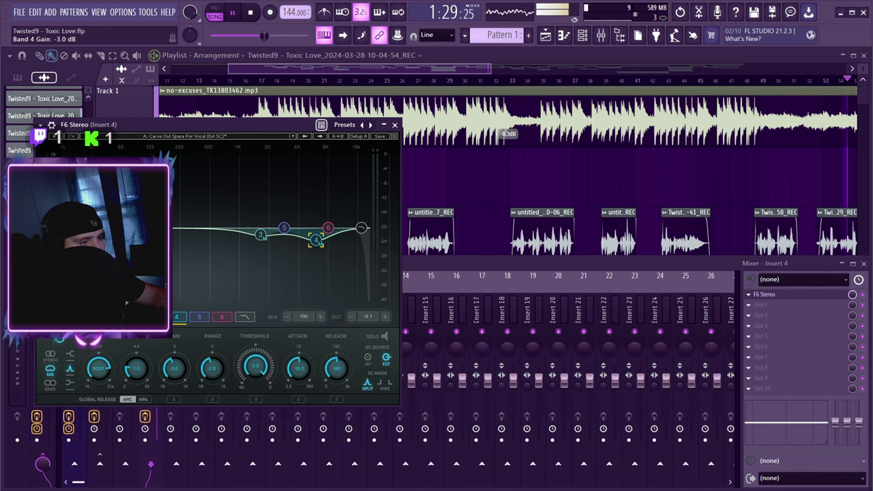
click(395, 125)
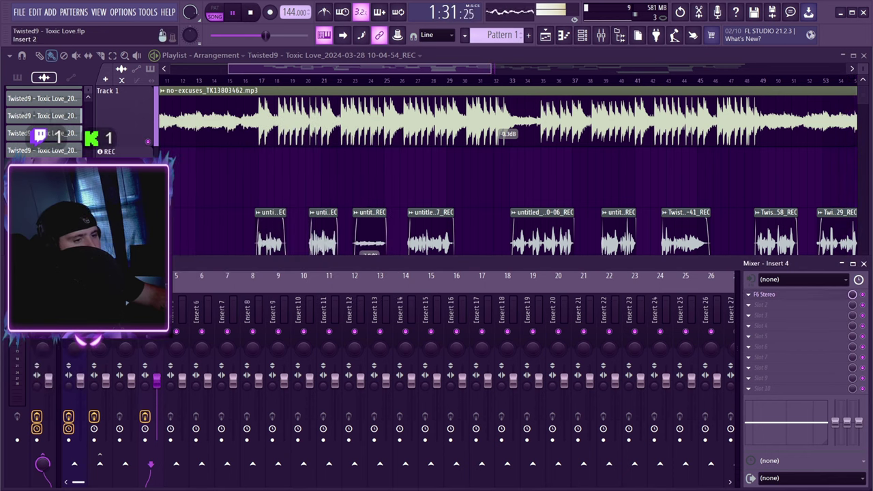
Step: In the REC track's Q10, set band 1 to 92 Hz/-2.6 dB, band 2 to 84 Hz/4.6 dB, band 4 to 122 Hz/2.6 dB
click(75, 311)
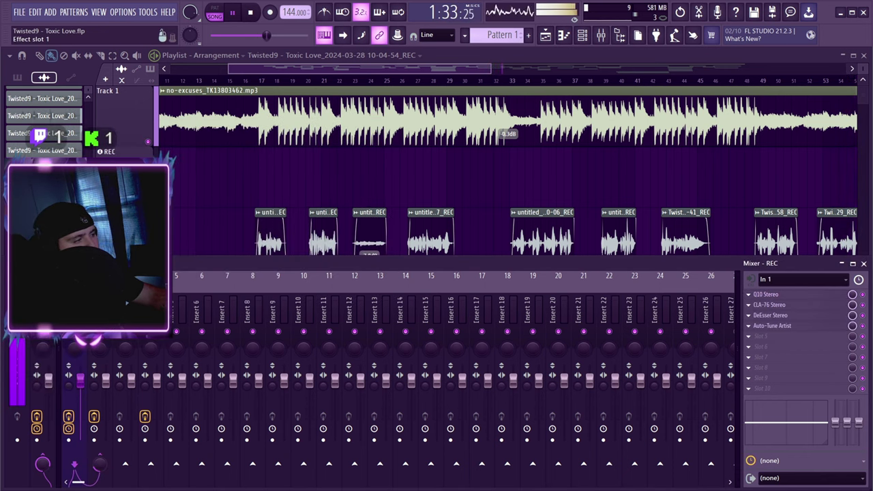
click(765, 294)
drag(282, 203, 357, 186)
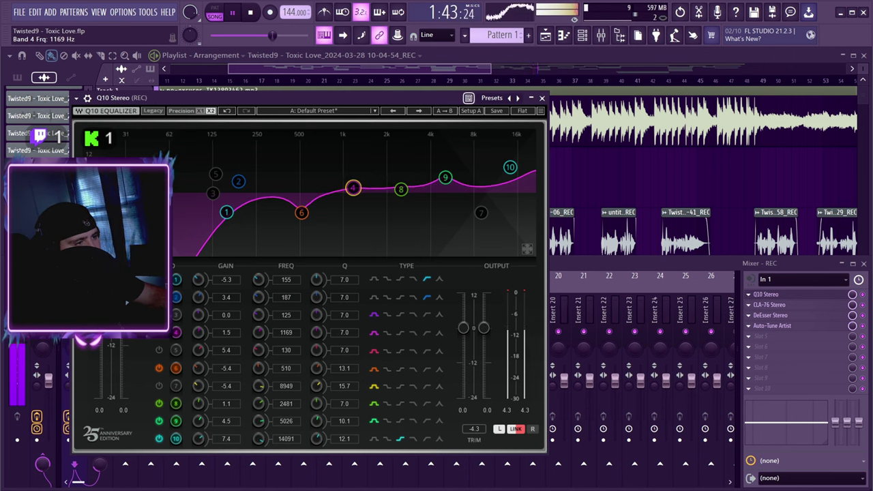
drag(352, 187, 220, 160)
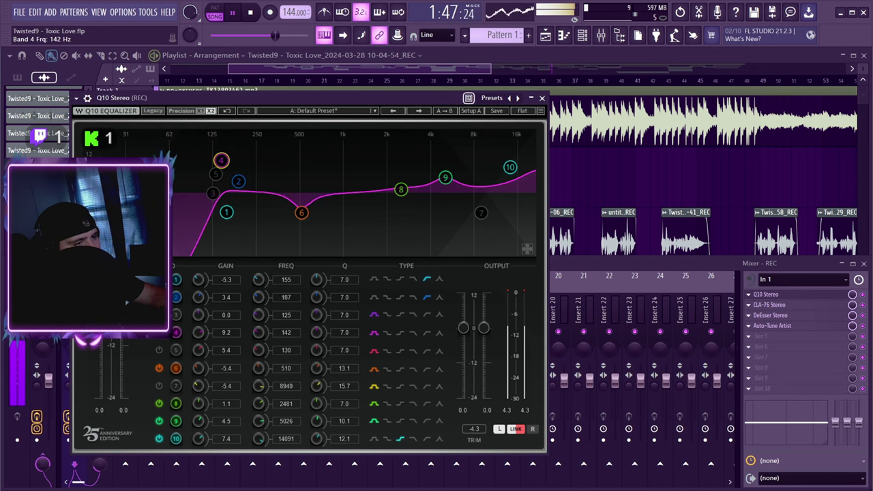
drag(226, 212, 186, 205)
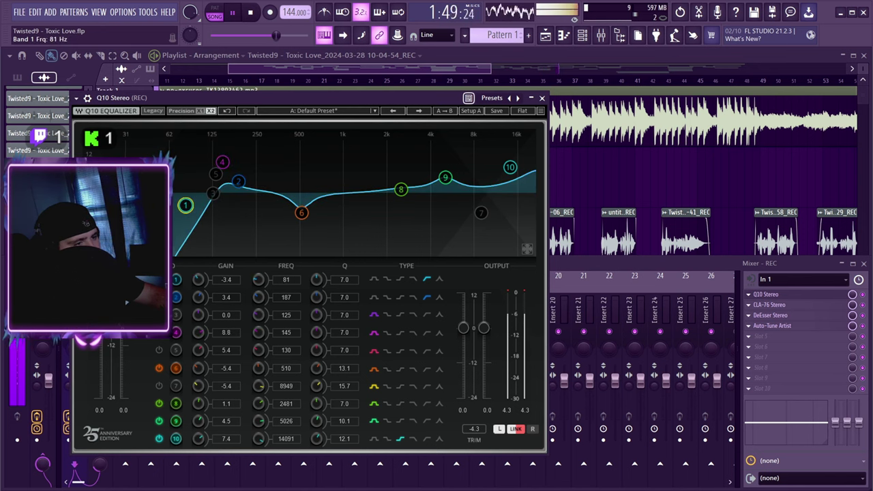
drag(238, 181, 219, 186)
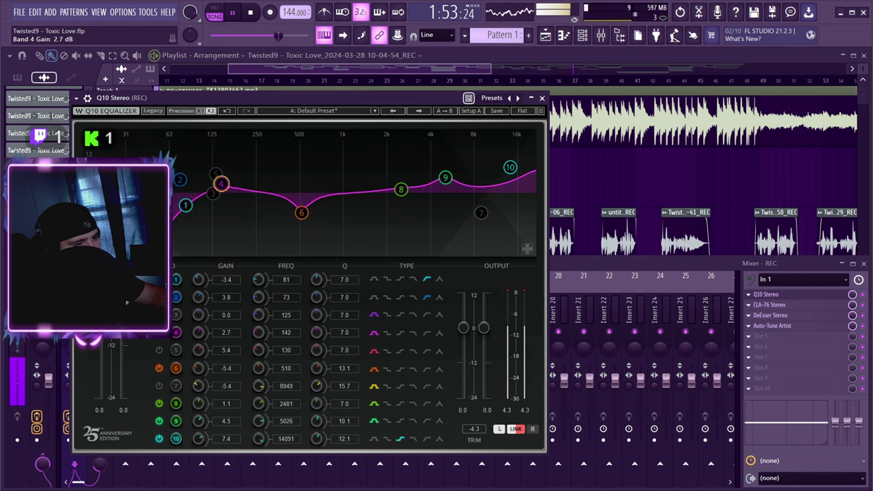
mouse_move(213, 149)
mouse_down()
mouse_move(259, 160)
mouse_move(256, 178)
mouse_move(220, 187)
mouse_move(193, 141)
mouse_move(286, 135)
mouse_move(202, 134)
mouse_move(203, 151)
mouse_move(239, 137)
mouse_move(227, 158)
mouse_move(217, 139)
mouse_up()
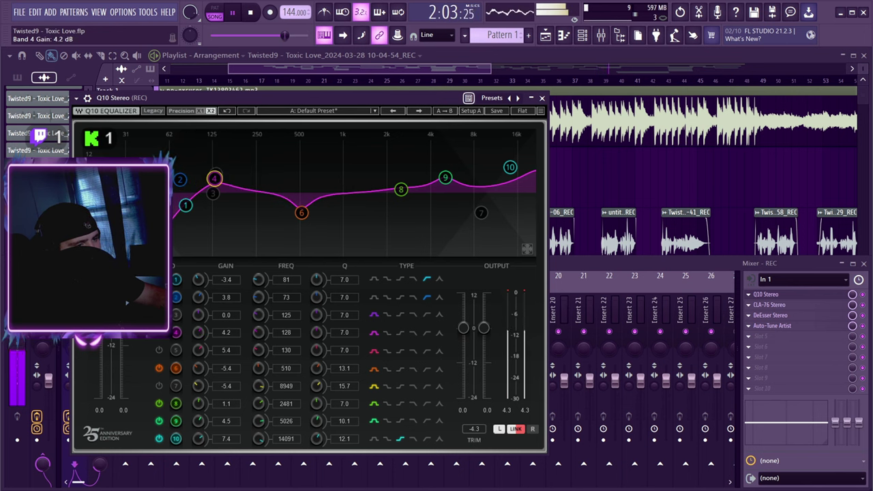
drag(214, 178, 190, 180)
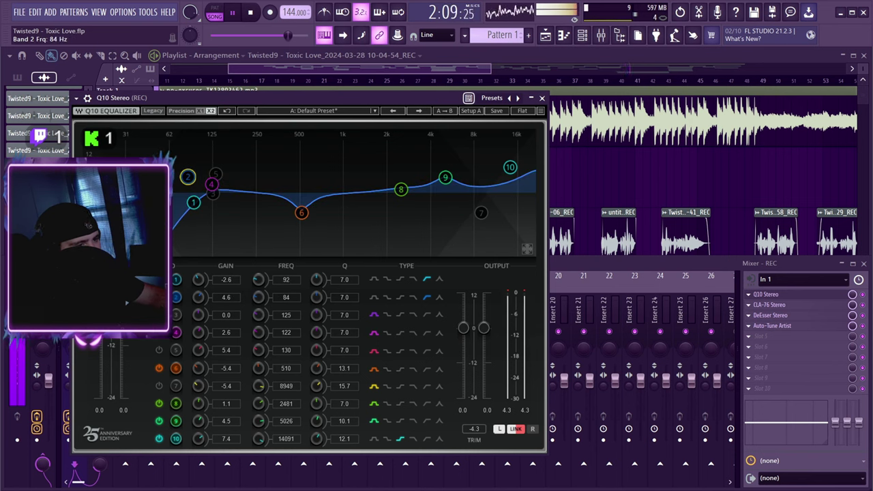
Step: Set Q10 band 6 to 738 Hz, 8 to 1715 Hz/4.2 dB, 9 to 5482 Hz/6.0 dB, and 10 to 14400 Hz/7.8 dB
drag(301, 212, 325, 209)
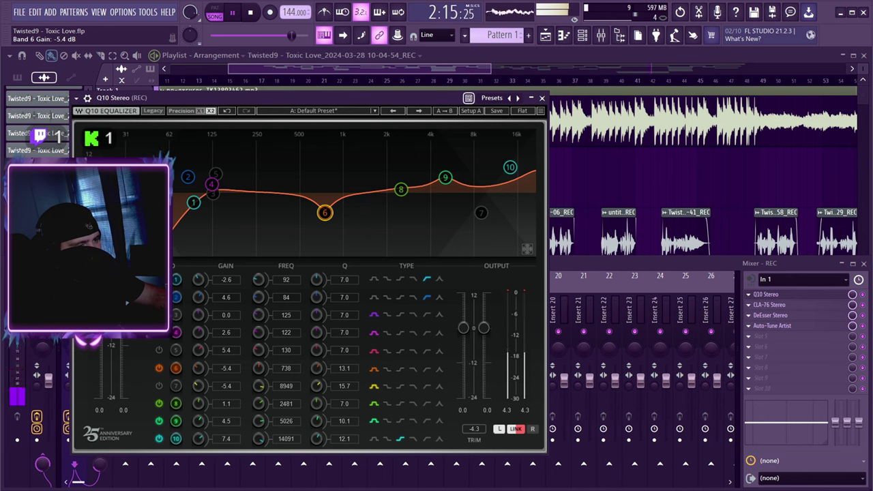
drag(401, 189, 381, 179)
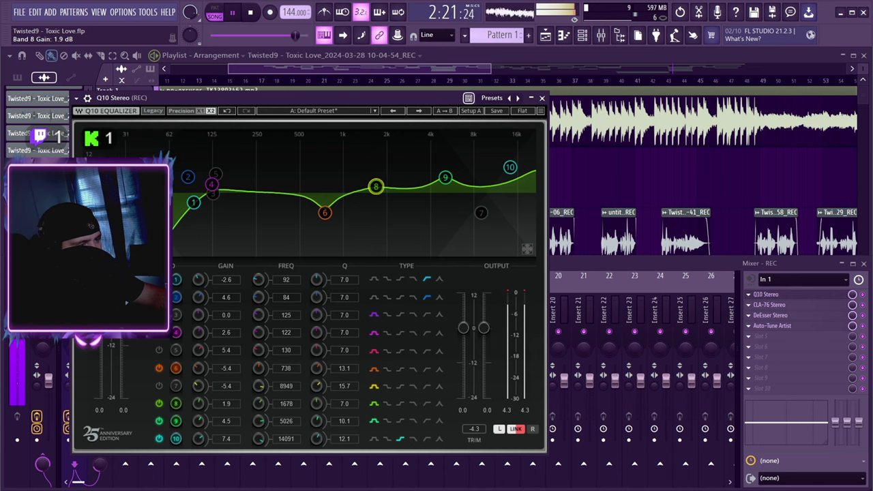
mouse_move(445, 176)
mouse_down()
mouse_move(409, 134)
mouse_move(453, 147)
mouse_move(442, 176)
mouse_up()
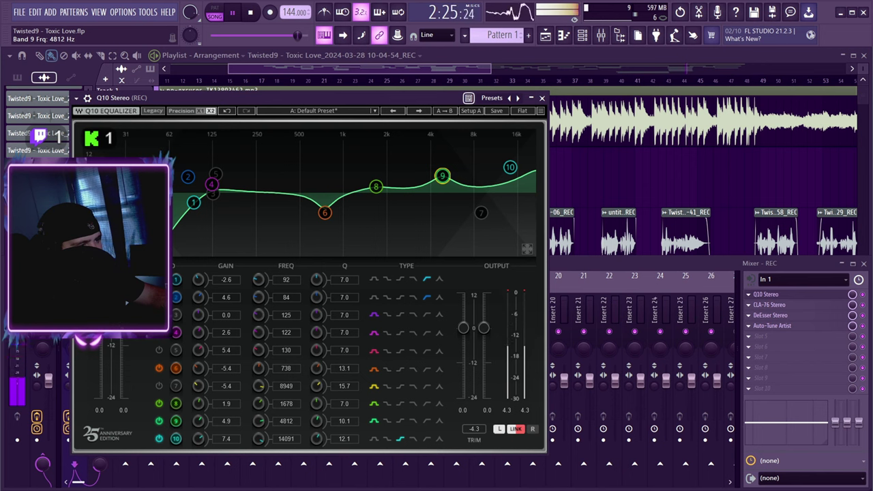
drag(511, 167, 511, 166)
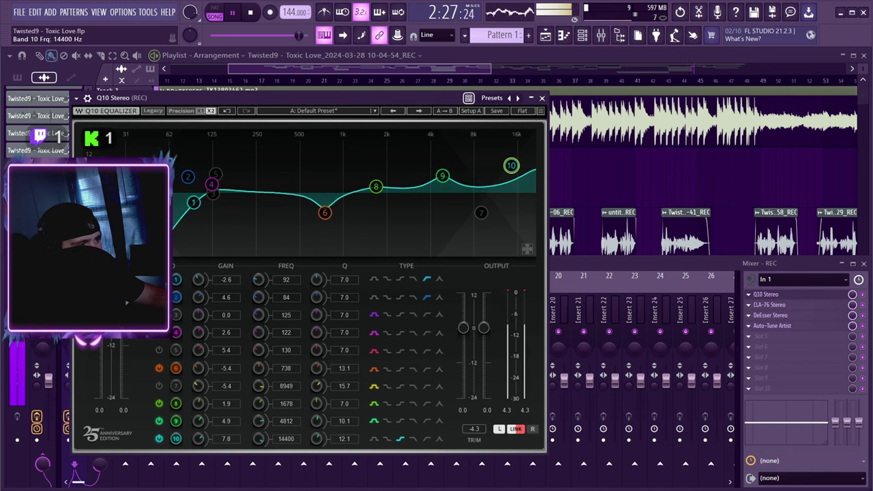
mouse_move(442, 176)
mouse_down()
mouse_move(398, 143)
mouse_move(464, 168)
mouse_move(445, 179)
mouse_up()
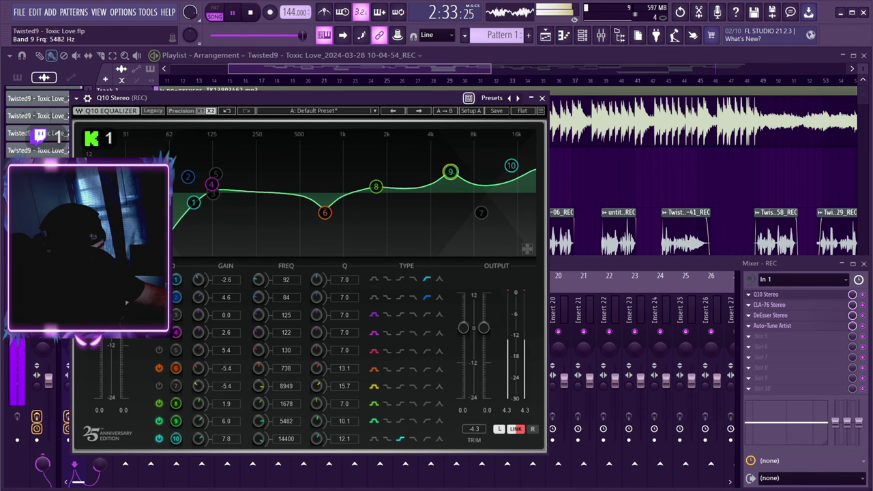
mouse_move(376, 187)
mouse_down()
mouse_move(337, 148)
mouse_move(390, 156)
mouse_move(323, 207)
mouse_move(347, 150)
mouse_move(308, 138)
mouse_move(376, 137)
mouse_move(378, 175)
mouse_up()
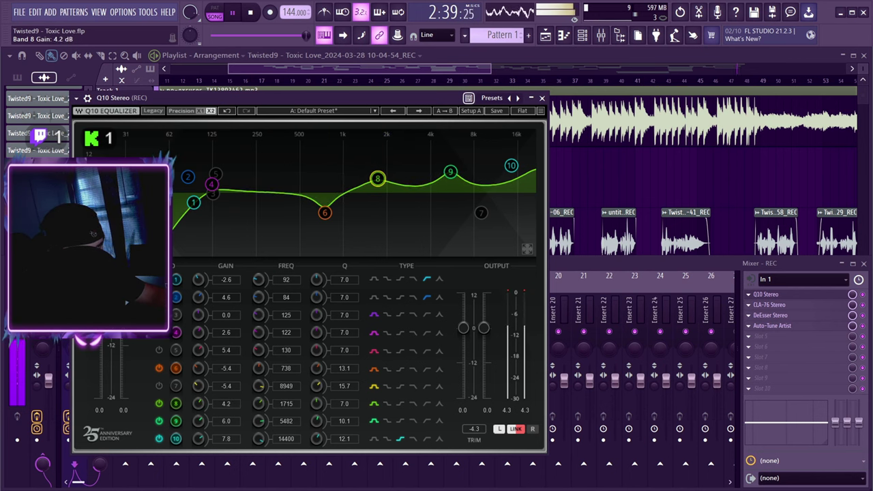
Step: Sweep band 6 of the REC track's Q10 and set it to a cut of -8.1 dB at about 429 Hz
drag(325, 213, 291, 141)
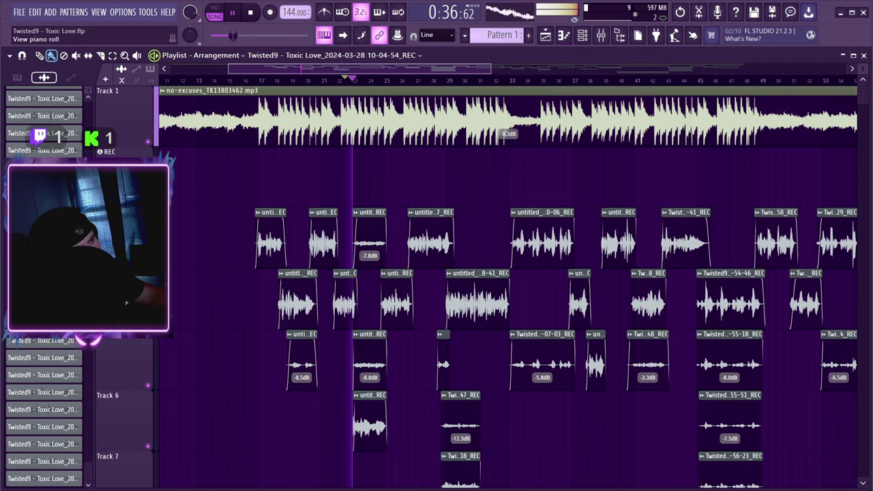
click(601, 34)
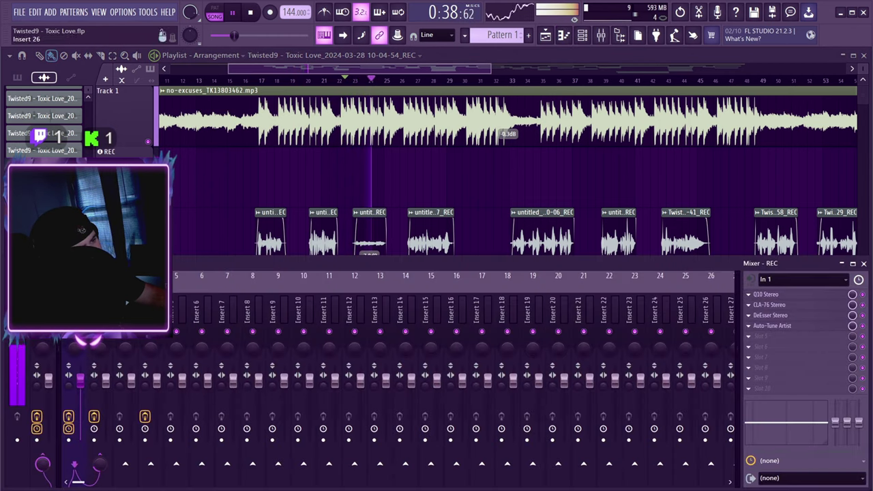
click(766, 294)
drag(292, 141, 289, 202)
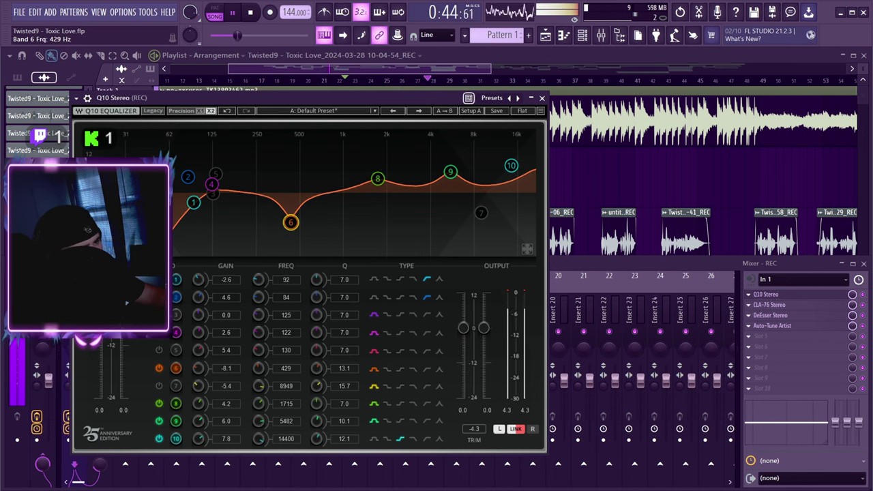
Step: Set the REC track's Q10 band 6 to 376 Hz/-3.9 dB, band 1 to 76 Hz/-3.0 dB, and band 4 to 96 Hz/4.6 dB with Q 14.5
drag(291, 222, 291, 208)
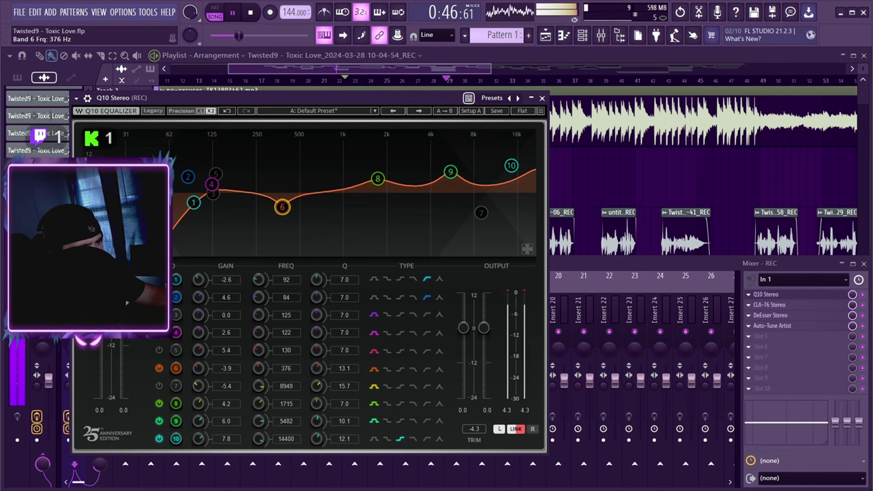
drag(194, 203, 246, 186)
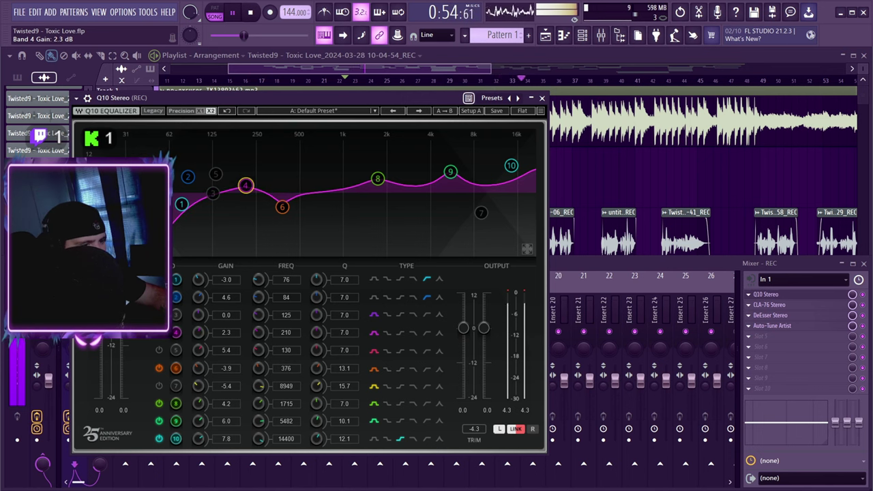
drag(316, 333, 318, 303)
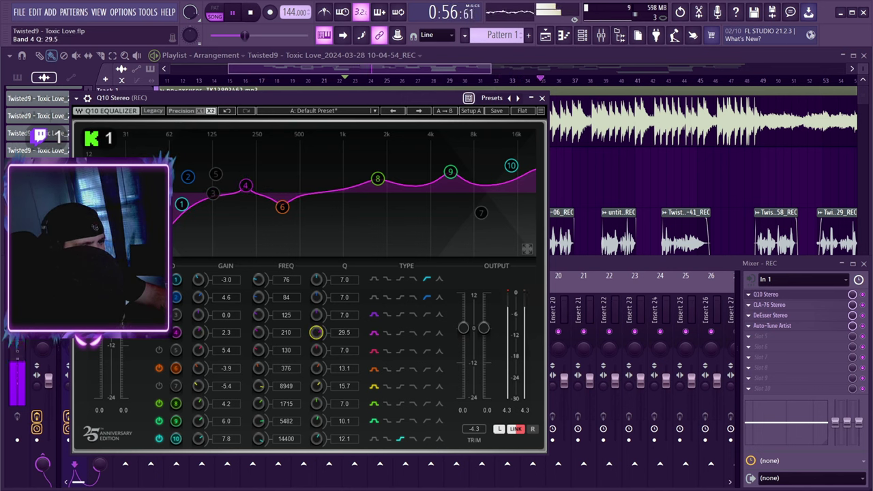
drag(246, 186, 222, 183)
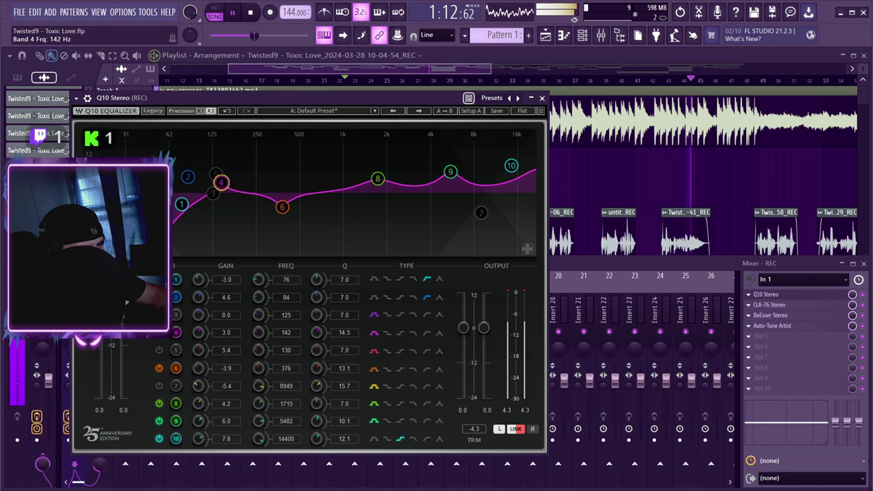
drag(221, 183, 196, 177)
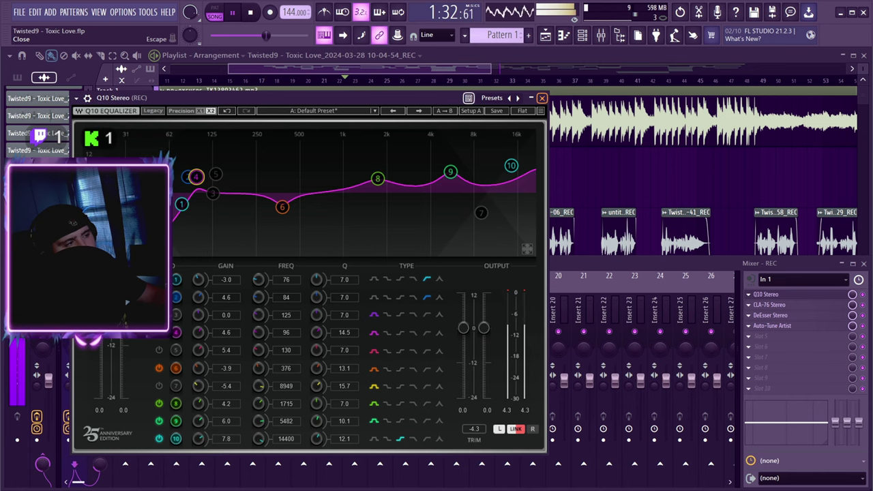
click(542, 98)
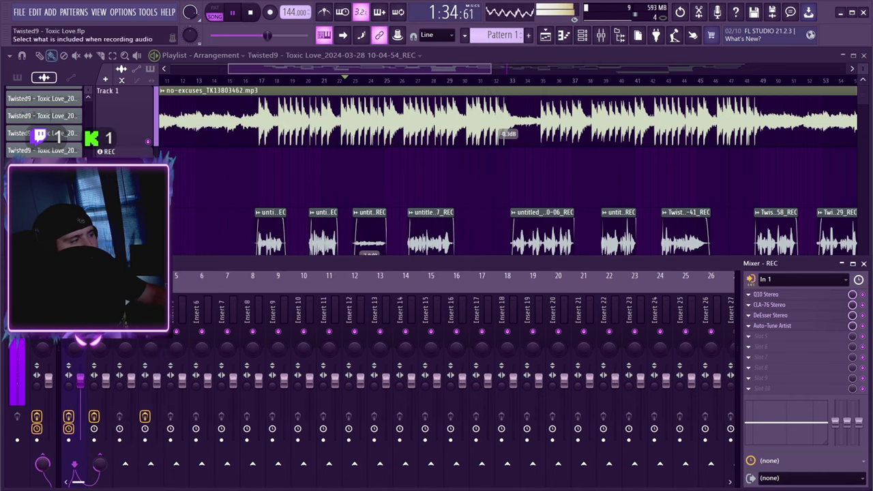
Step: Reopen the REC track's Q10 and set band 8 to 1607 Hz/3.8 dB with Q 9.4 and band 9 to 6111 Hz/4.1 dB
click(771, 305)
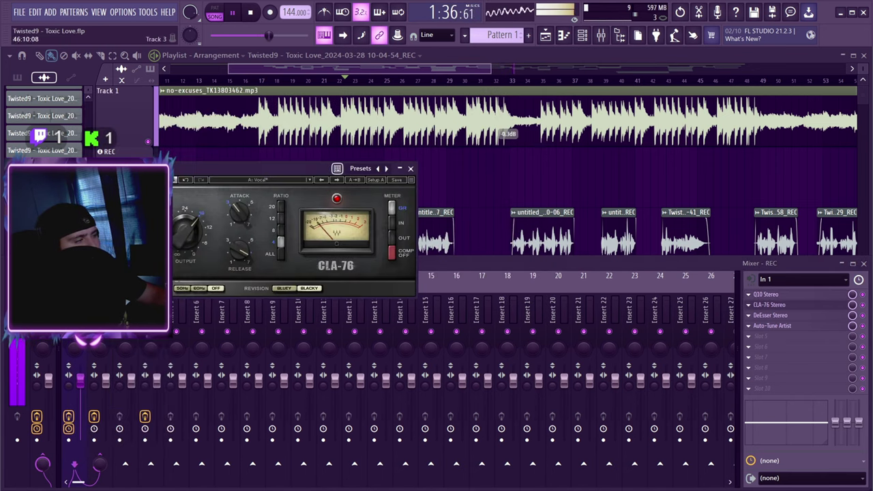
click(768, 295)
drag(377, 178, 375, 162)
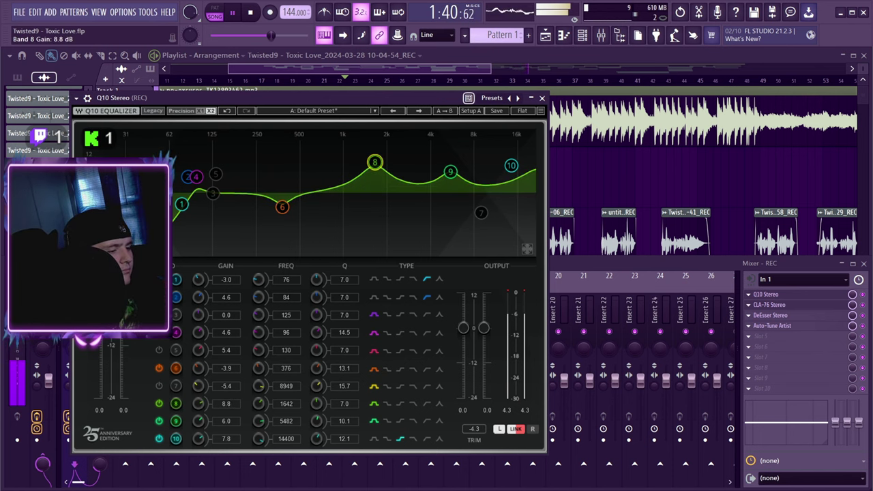
drag(317, 404, 316, 394)
drag(374, 163, 461, 176)
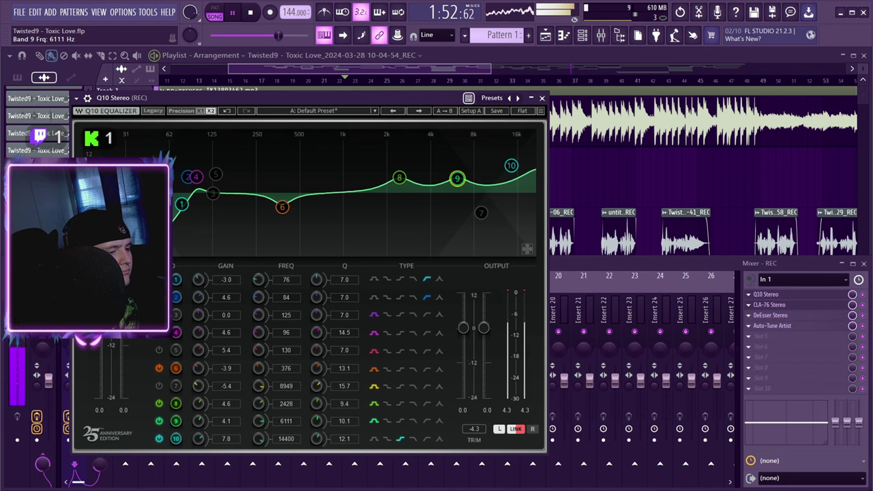
drag(399, 178, 370, 181)
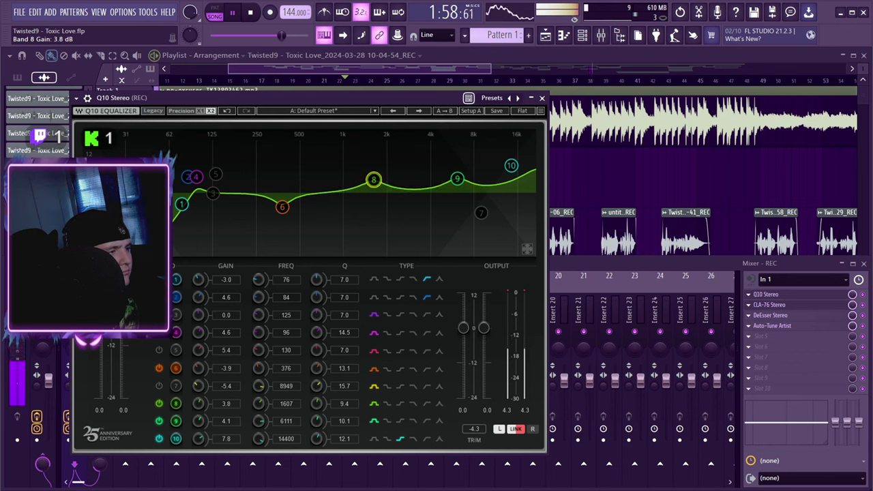
Step: Set Q10 band 1 to 162 Hz, band 9 to 3327 Hz/5.7 dB with Q 17.3, and band 10 to 13492 Hz/7.8 dB with Q 9.4
drag(182, 204, 236, 204)
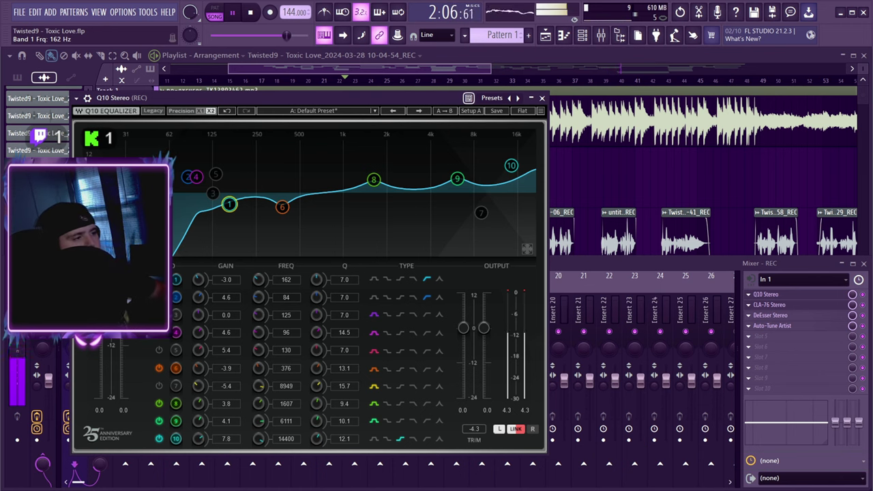
drag(512, 165, 518, 165)
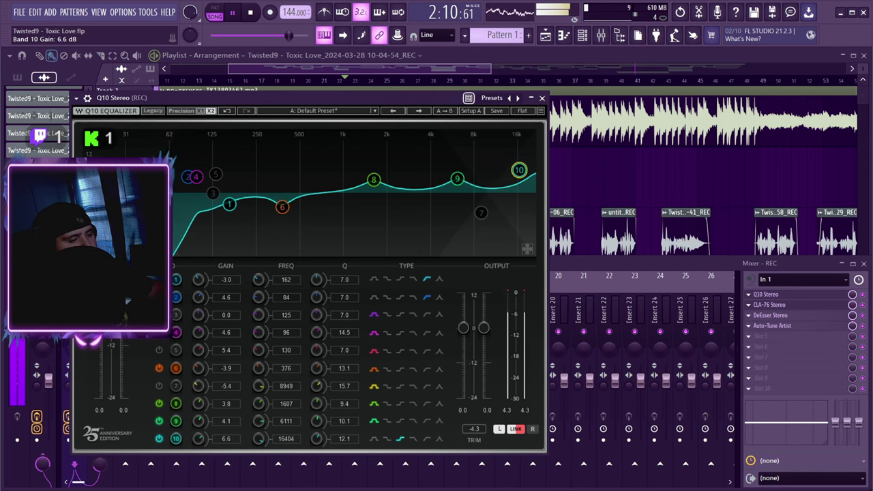
drag(519, 170, 521, 172)
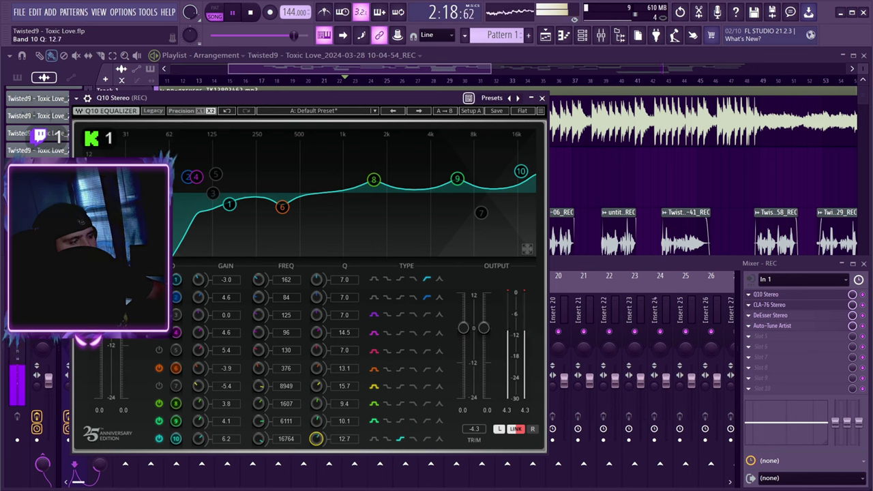
drag(317, 439, 317, 446)
drag(521, 172, 512, 169)
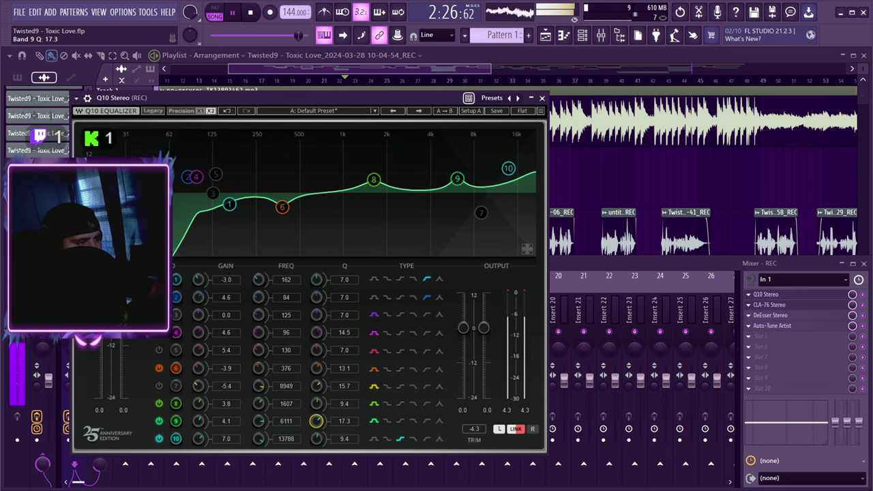
drag(458, 179, 419, 174)
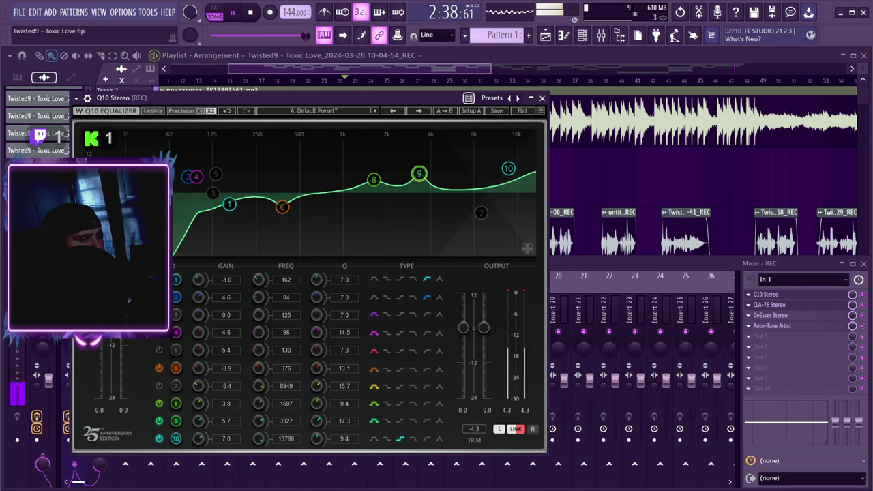
drag(509, 168, 508, 166)
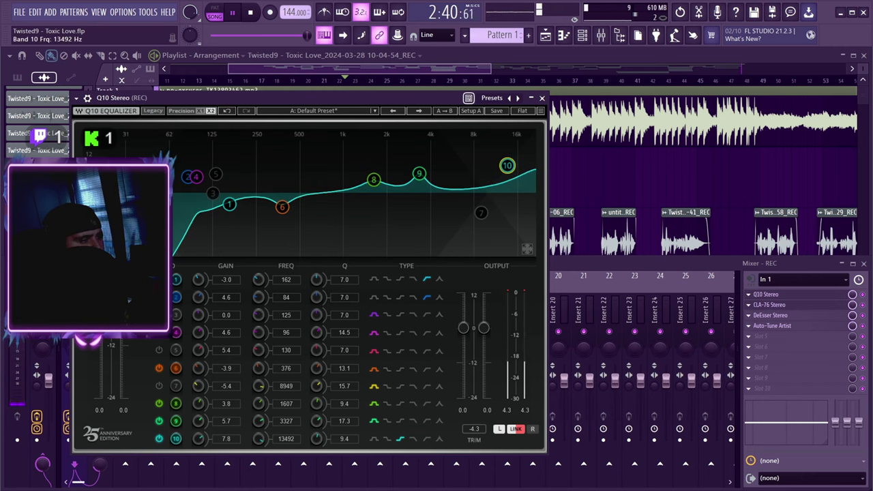
click(543, 98)
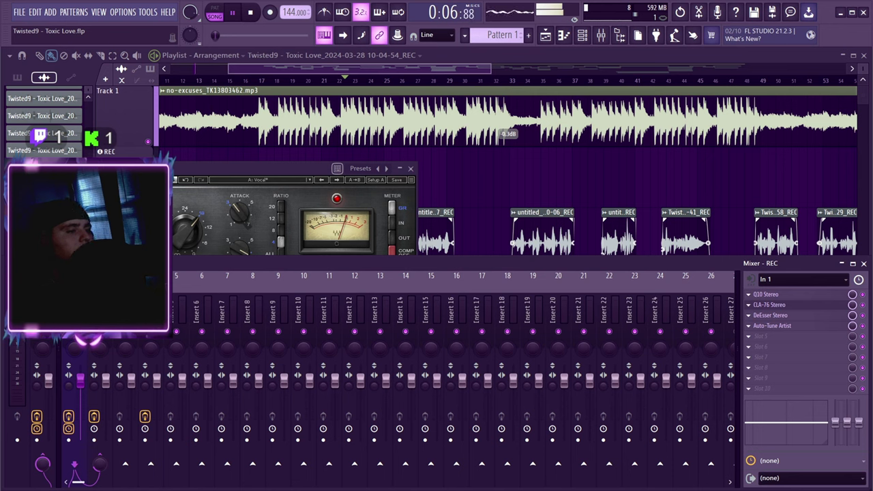
Step: Set the REC track's CLA-76 input to -28.8 and close the compressor
click(293, 169)
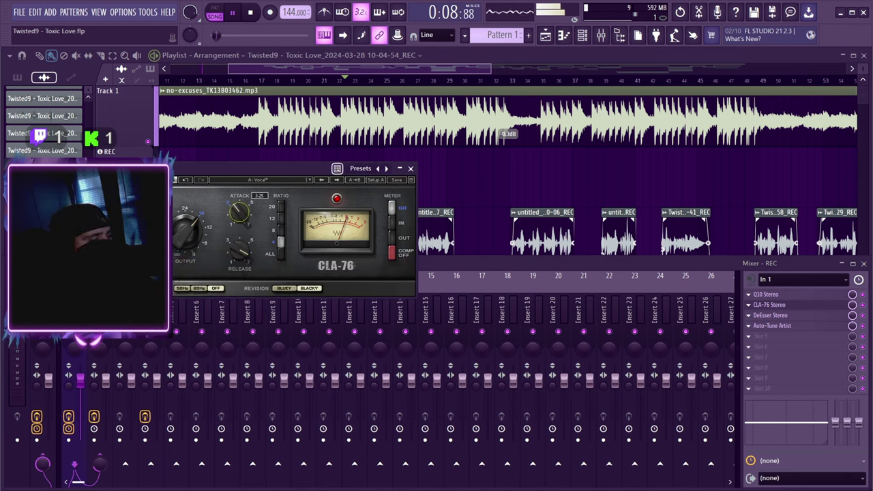
mouse_move(239, 251)
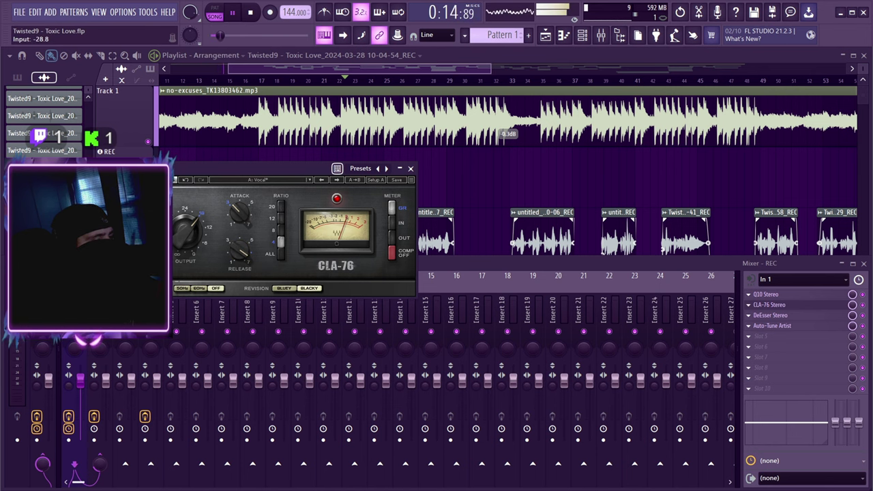
click(410, 168)
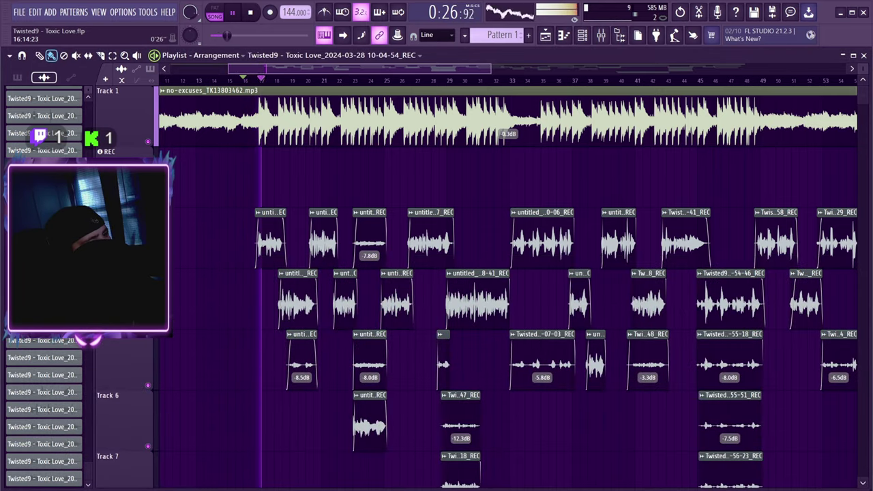
Step: In the REC track's Q10, set band 1 to 136 Hz/-3.4 dB and turn band 5 into a -6.5 dB cut at 692 Hz with Q 18.2
click(600, 35)
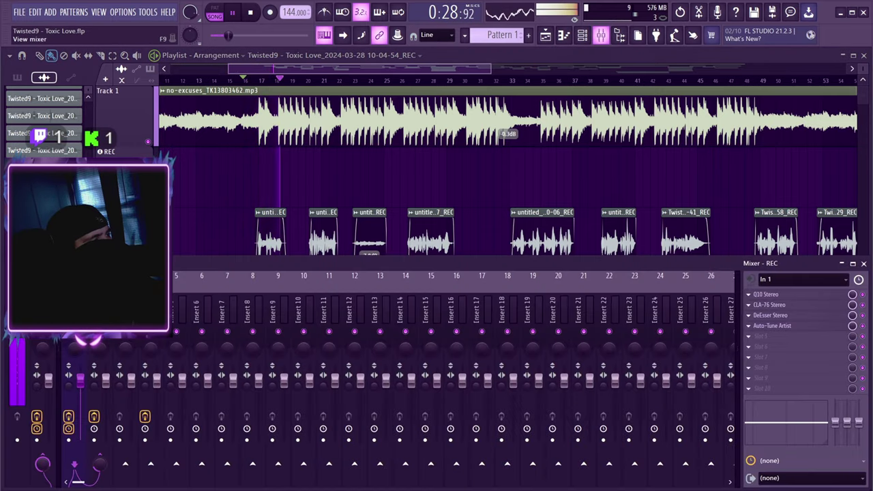
click(766, 294)
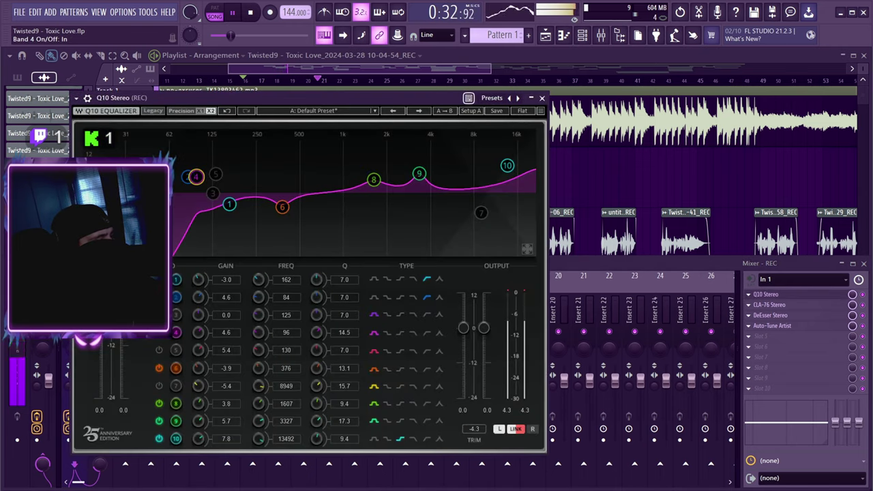
drag(230, 204, 219, 205)
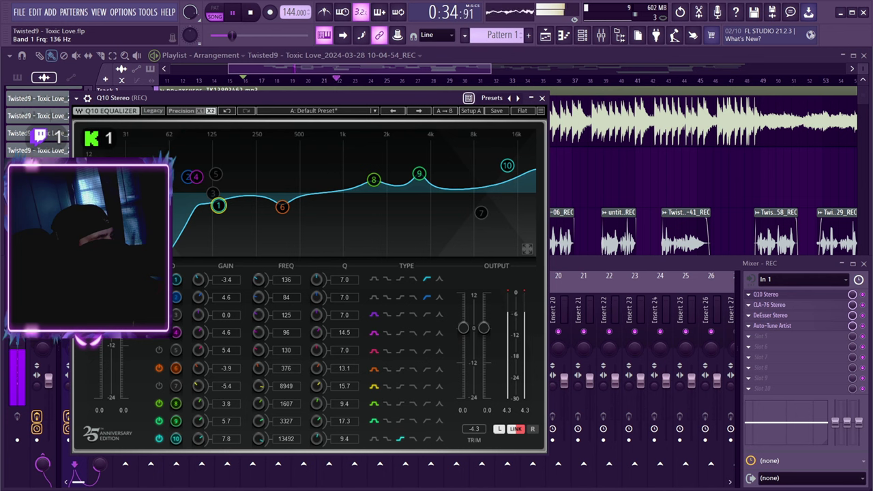
drag(215, 174, 322, 204)
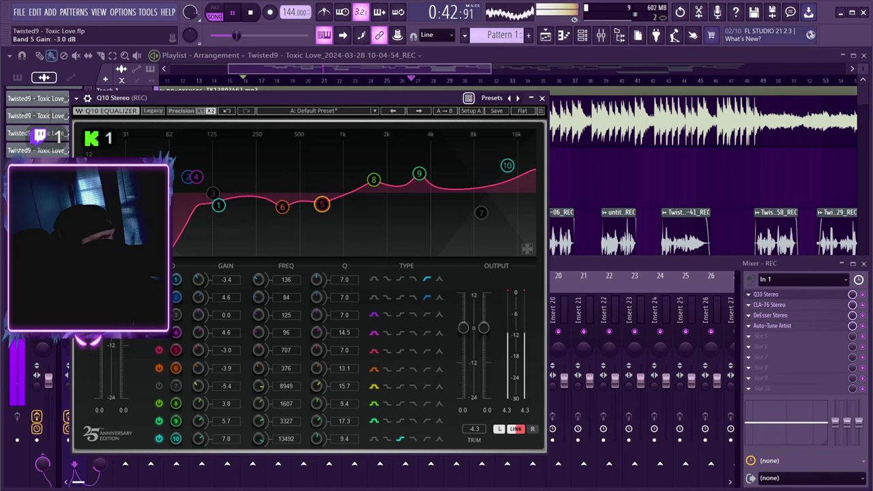
drag(322, 204, 312, 146)
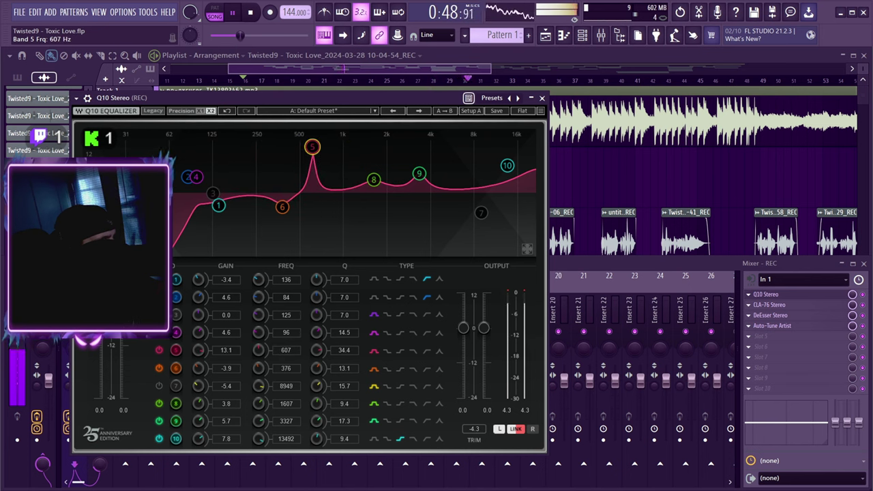
drag(317, 350, 316, 368)
drag(312, 147, 320, 211)
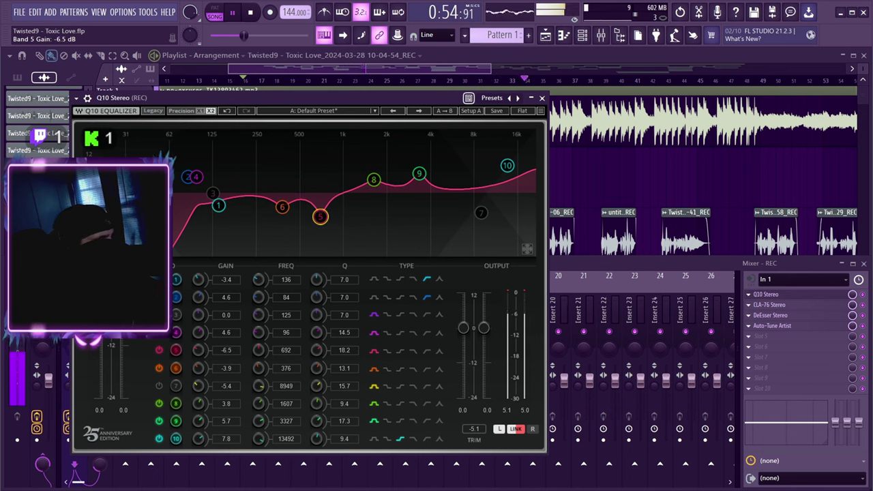
Step: Set Q10 band 8 to 1753 Hz/4.6 dB, band 9 to 3475 Hz/5.7 dB, and band 10 to 12370 Hz/6.2 dB
click(374, 180)
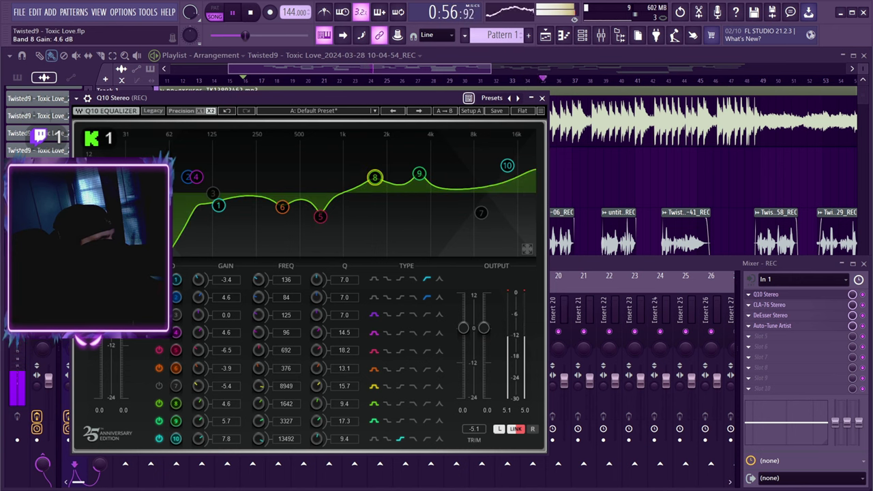
drag(374, 177, 422, 174)
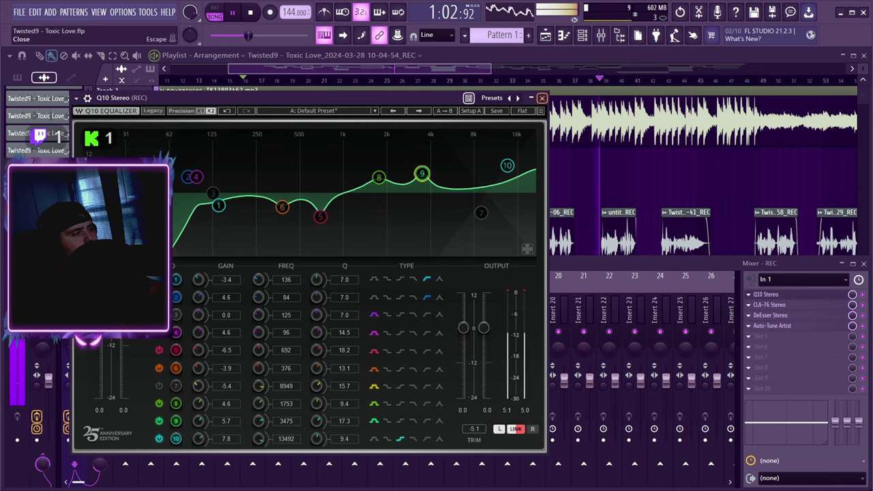
drag(507, 165, 501, 171)
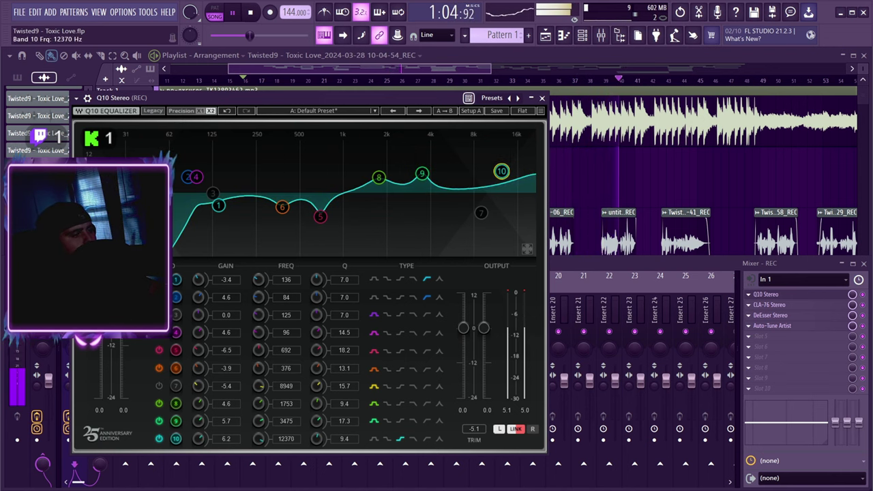
Step: Set Q10 band 1 to 40 Hz/-0.7 dB and band 2 to 75 Hz/3.0 dB, readjust low band 4, and close the equalizer
drag(193, 177, 212, 205)
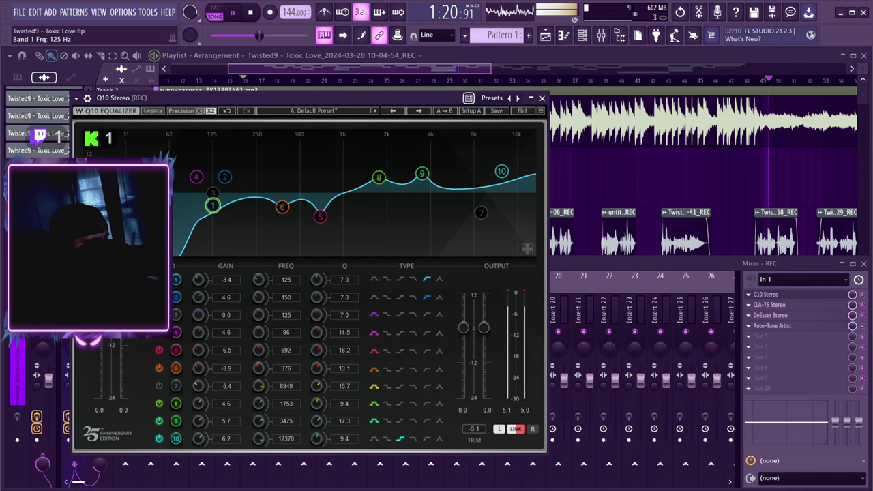
drag(197, 177, 190, 175)
drag(213, 205, 141, 195)
drag(224, 177, 181, 182)
click(190, 174)
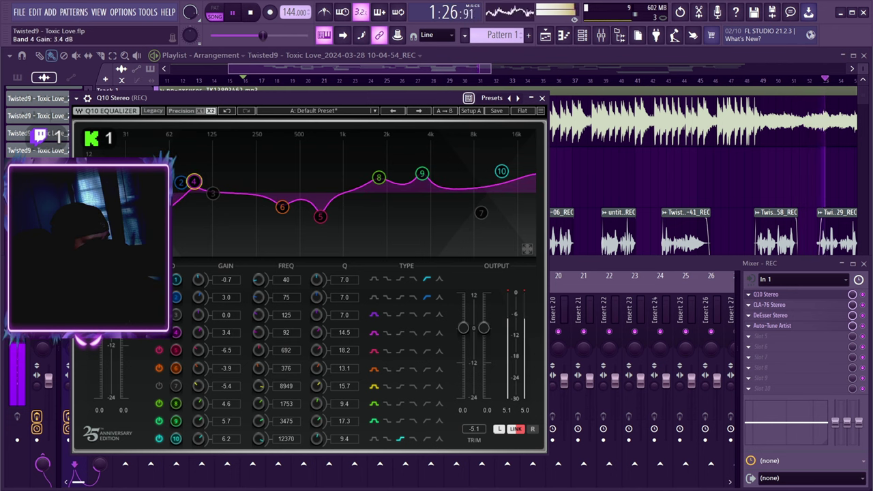
mouse_move(190, 175)
mouse_down()
mouse_move(162, 141)
mouse_move(263, 139)
mouse_move(191, 148)
mouse_move(176, 172)
mouse_up()
click(542, 99)
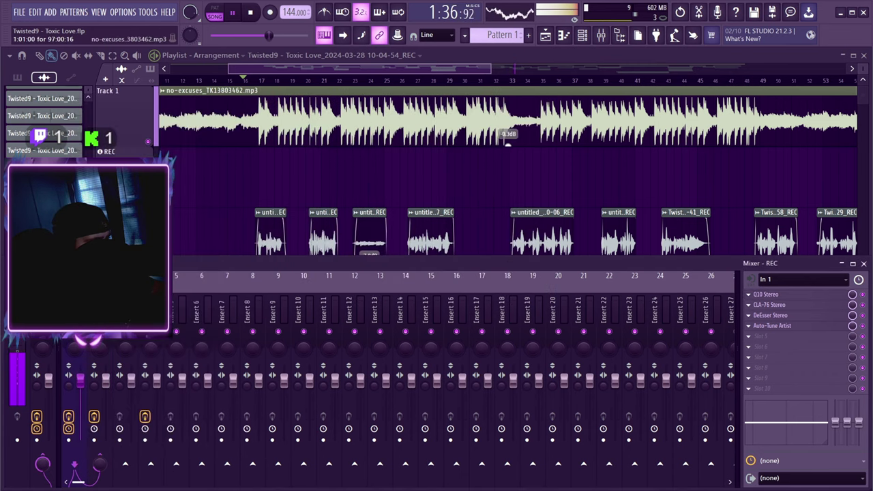
Step: Mute the beat on Track 1 and set the REC track's CLA-76 input to -30.2
click(149, 141)
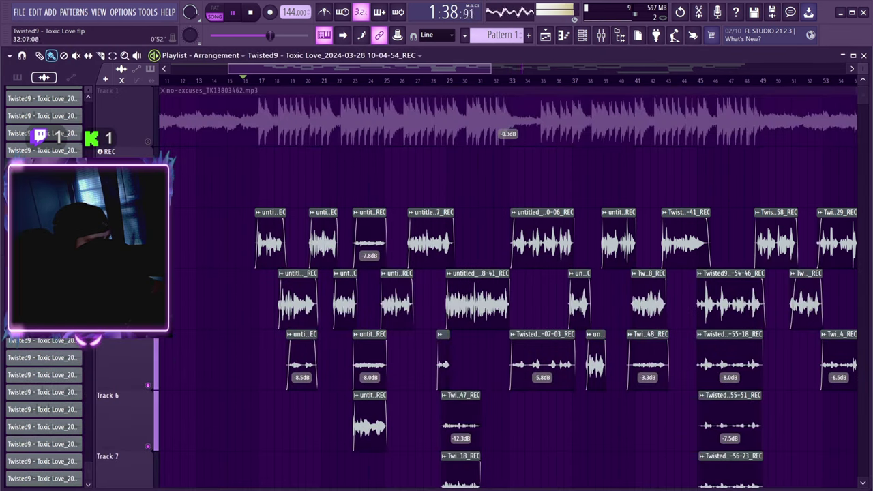
click(602, 35)
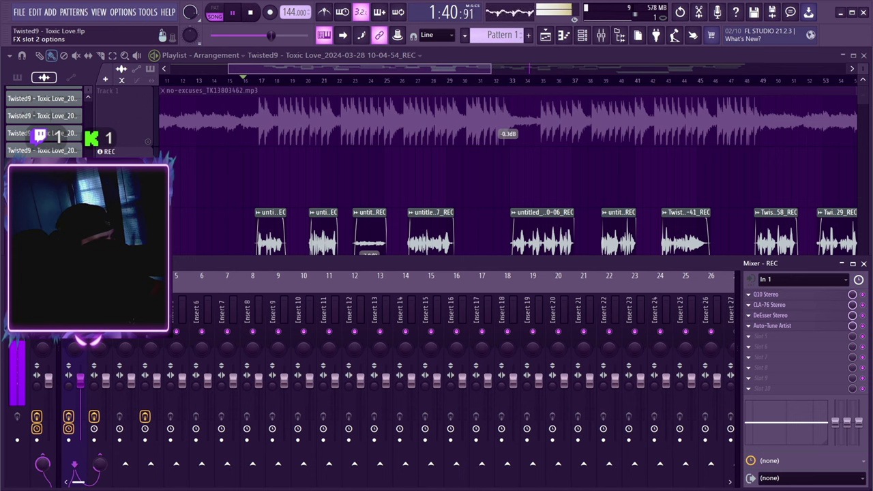
click(770, 305)
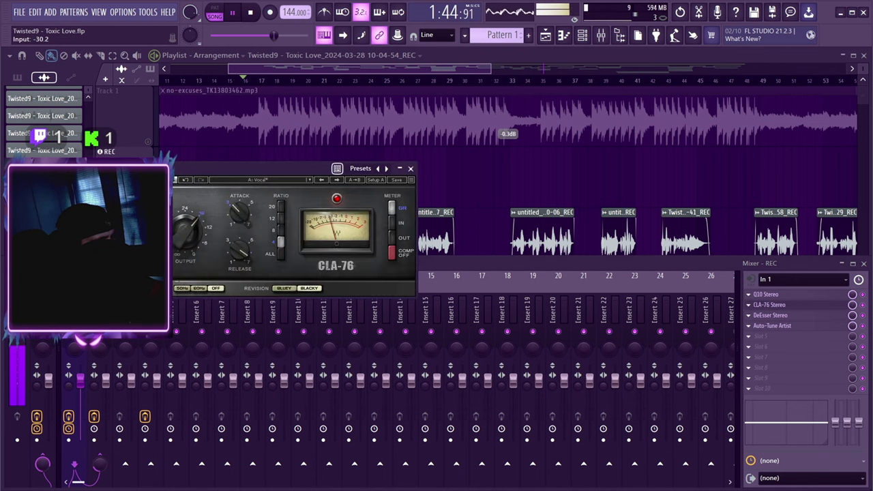
Step: Switch the REC track's CLA-76 revision to Bluey, close the compressor, and unmute the beat on Track 1
click(284, 288)
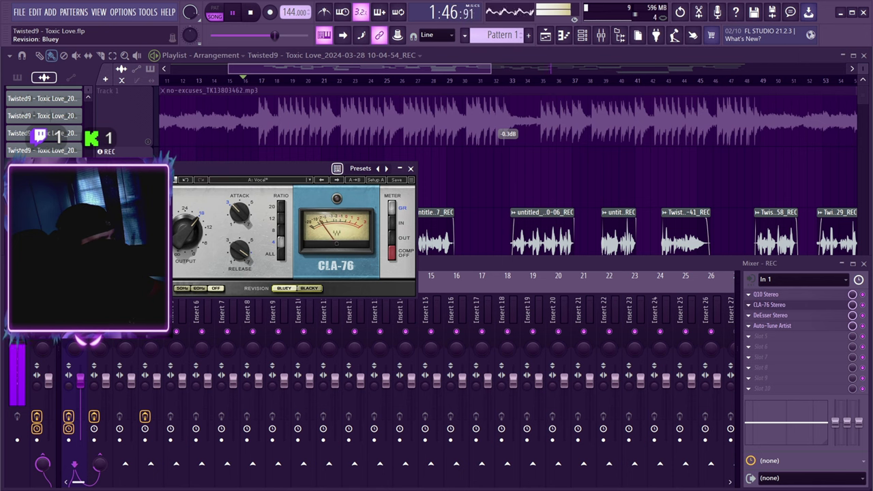
click(410, 168)
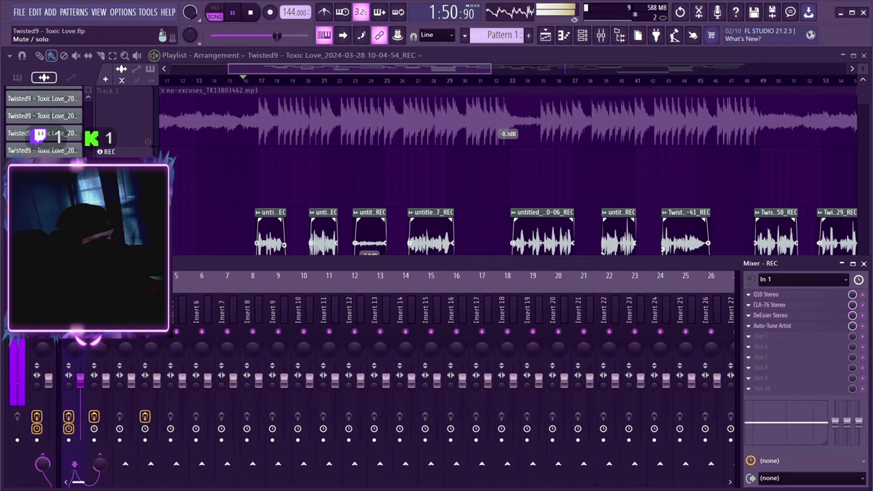
key(F9)
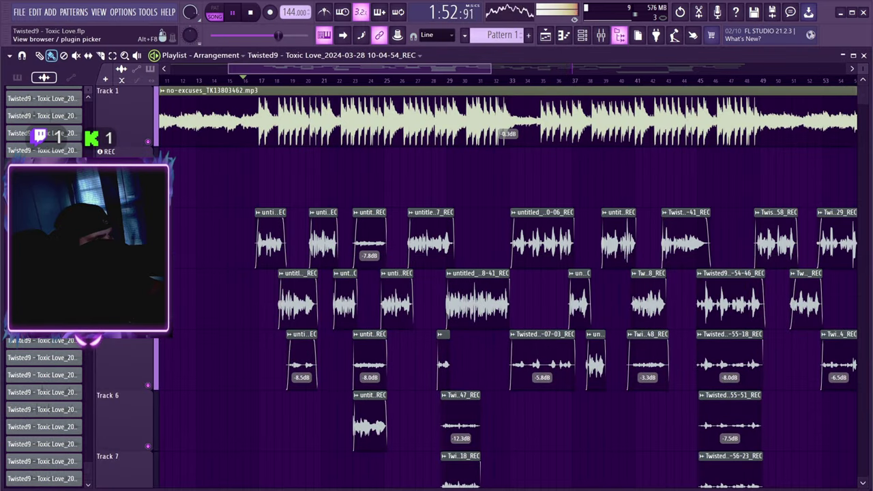
key(F9)
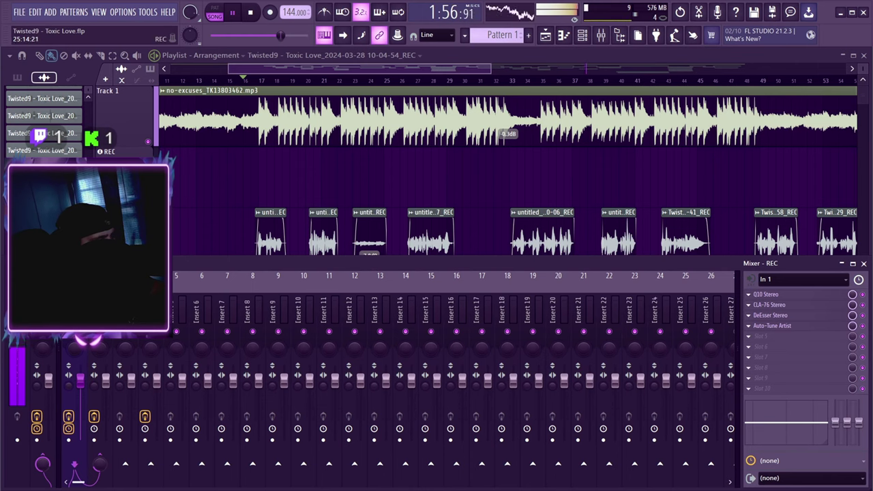
Step: In the Master's Q10, set band 7 to 5431 Hz/1.9 dB and band 10 to 2.7 dB with Q 14.6, and close the equalizer
click(43, 314)
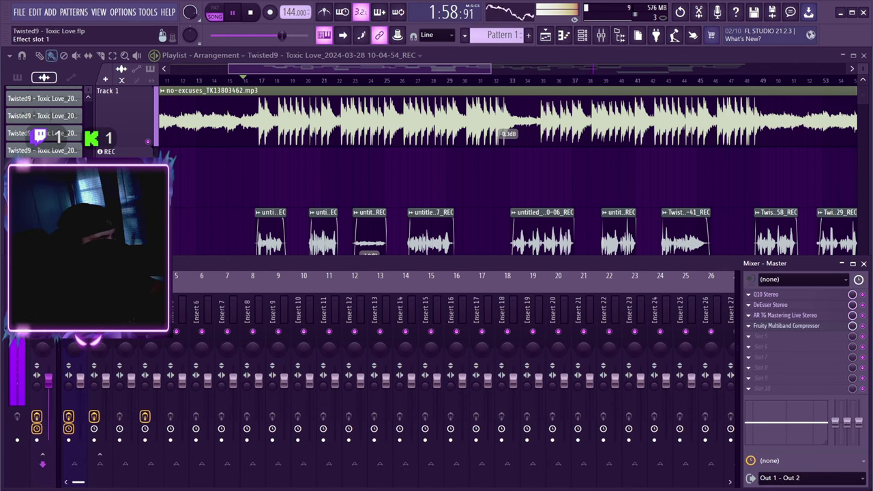
click(767, 294)
drag(379, 215, 410, 215)
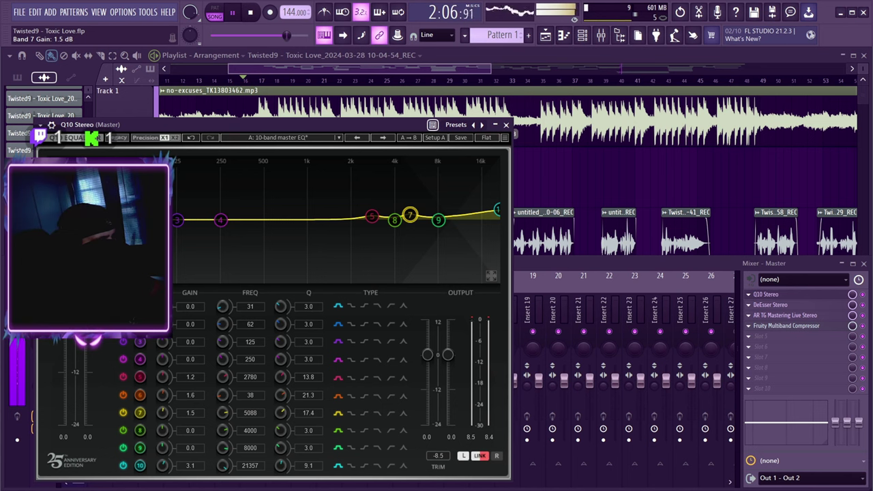
drag(497, 210, 497, 206)
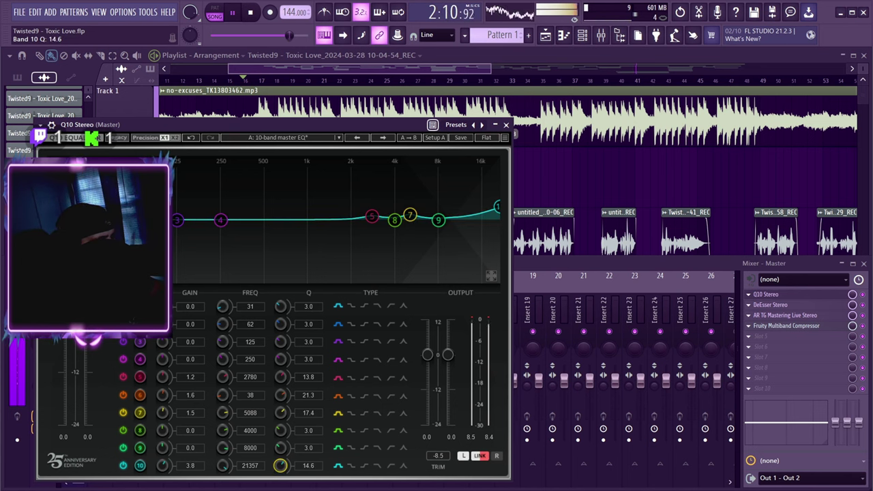
mouse_move(409, 215)
mouse_down()
mouse_move(423, 218)
mouse_move(414, 214)
mouse_up()
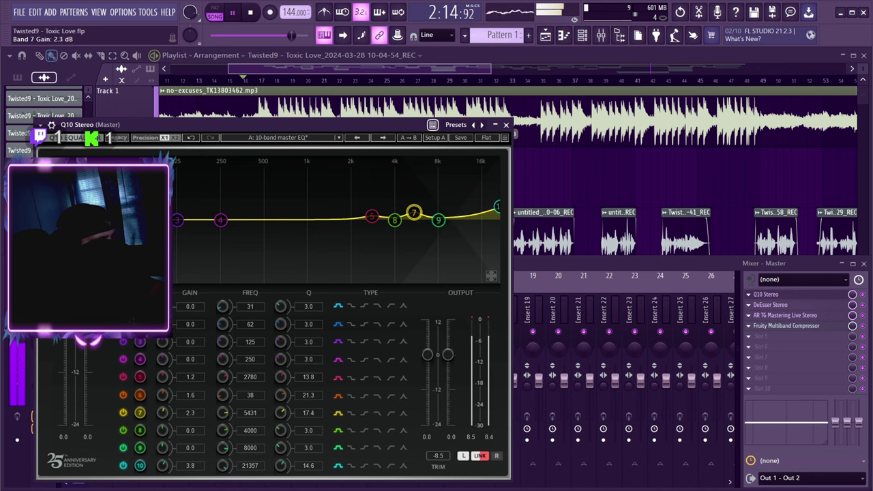
drag(497, 206, 498, 211)
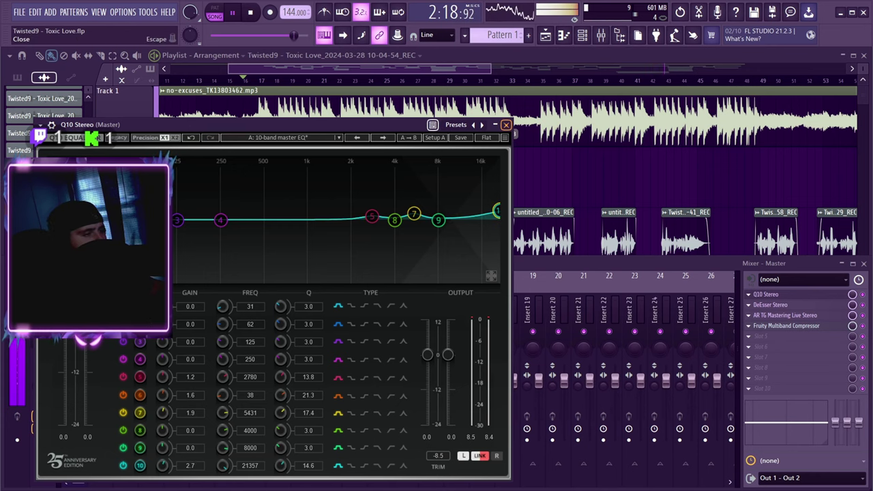
click(507, 124)
Step: In the Master's Fruity Multiband Compressor, adjust the high band's ratio and knee and set its output to 1.3 dB
click(787, 326)
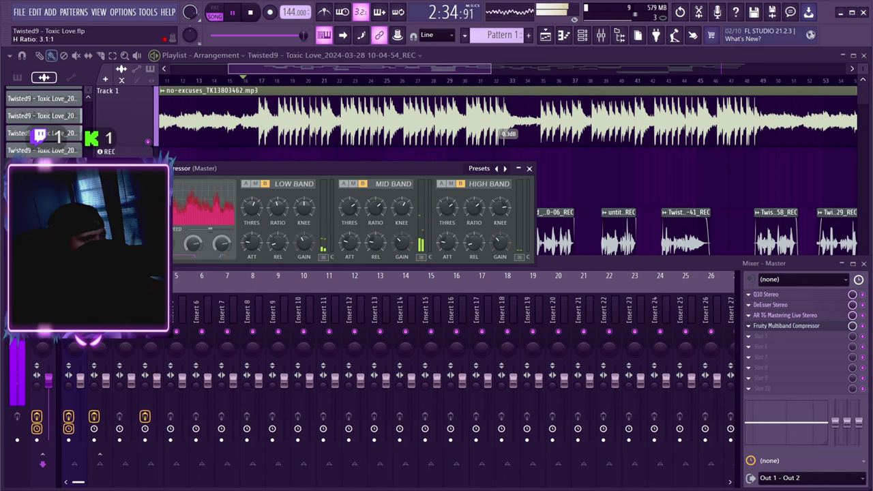
drag(474, 207, 474, 205)
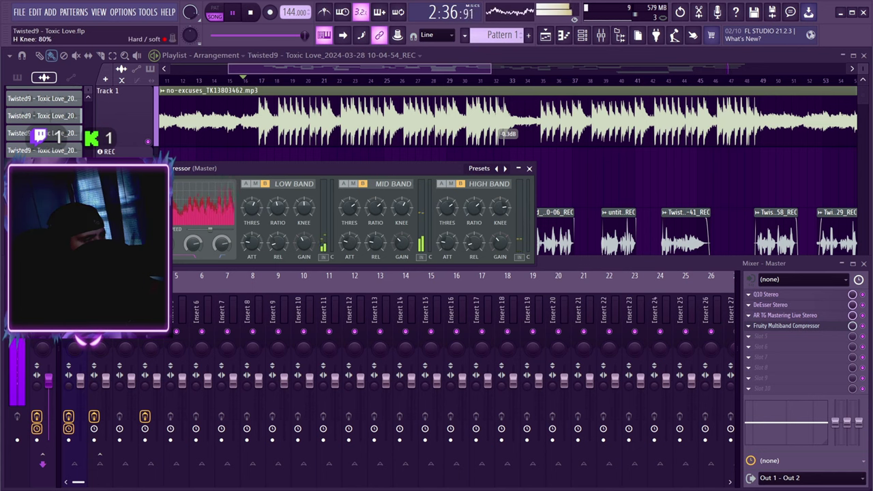
drag(500, 206, 500, 205)
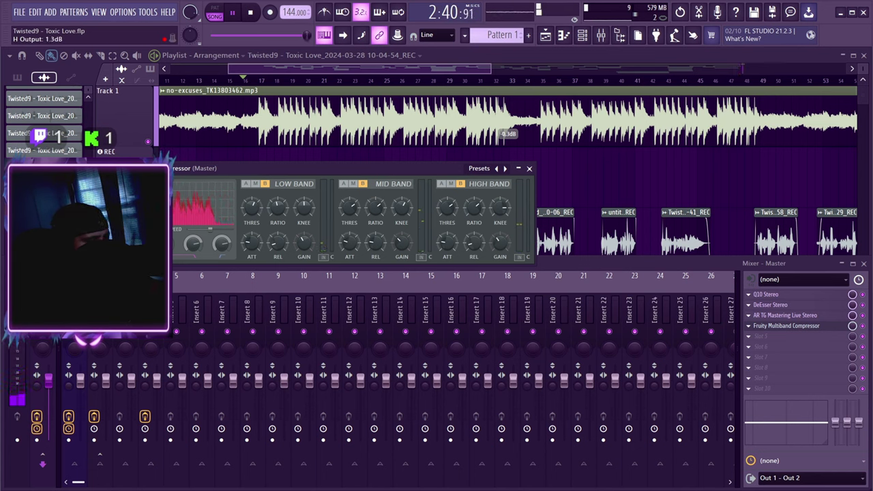
Step: Restart playback, set the compressor's mid band to a 2.8:1 ratio and -0.3 dB output, adjust its knee and threshold, and close it
key(space)
key(space)
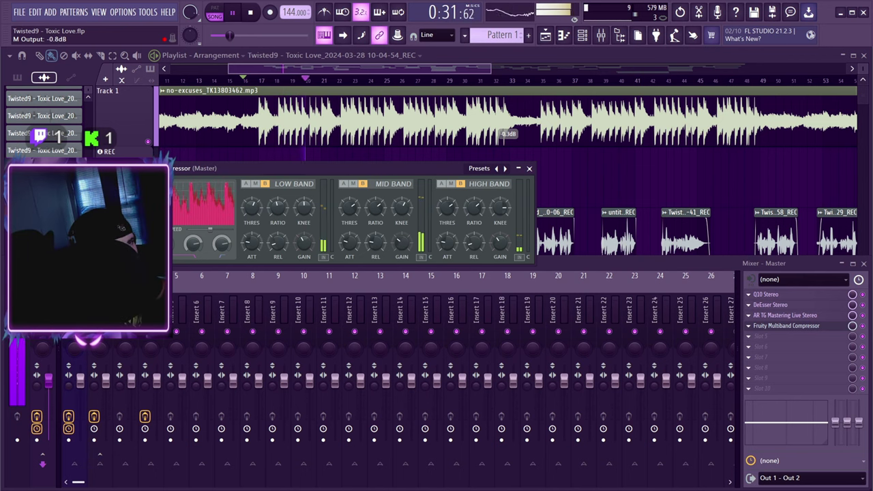
drag(402, 207, 375, 209)
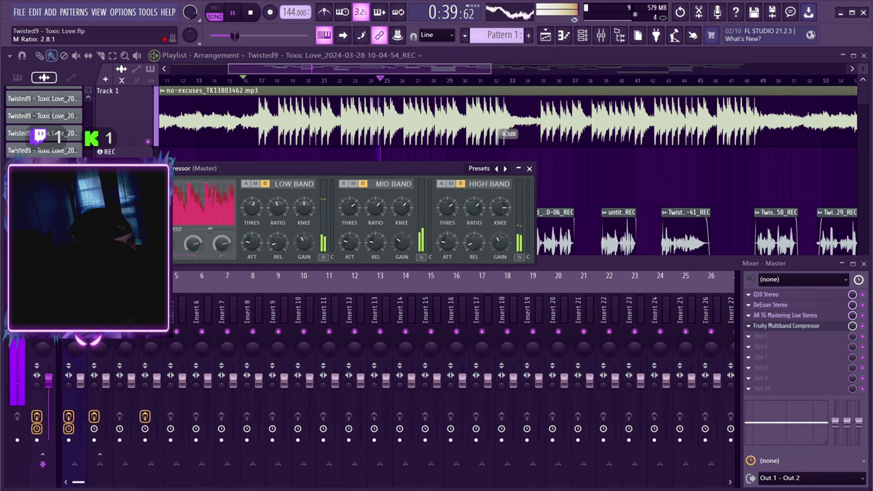
drag(349, 207, 348, 205)
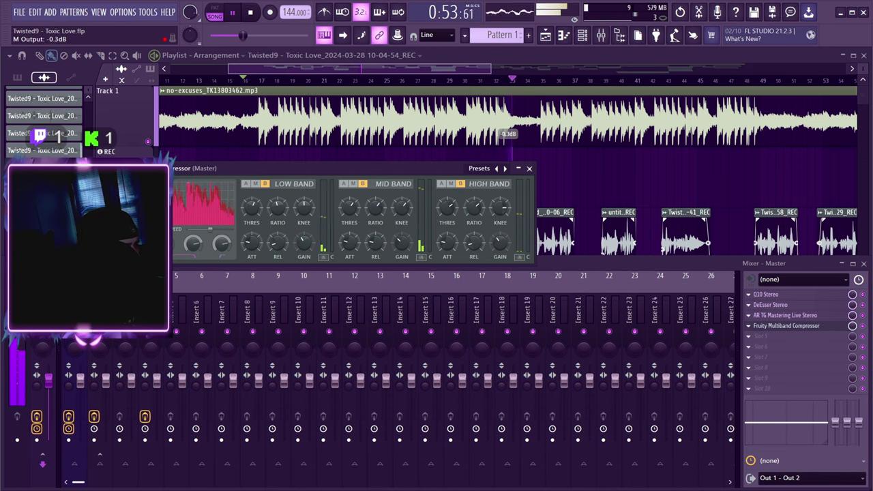
click(529, 169)
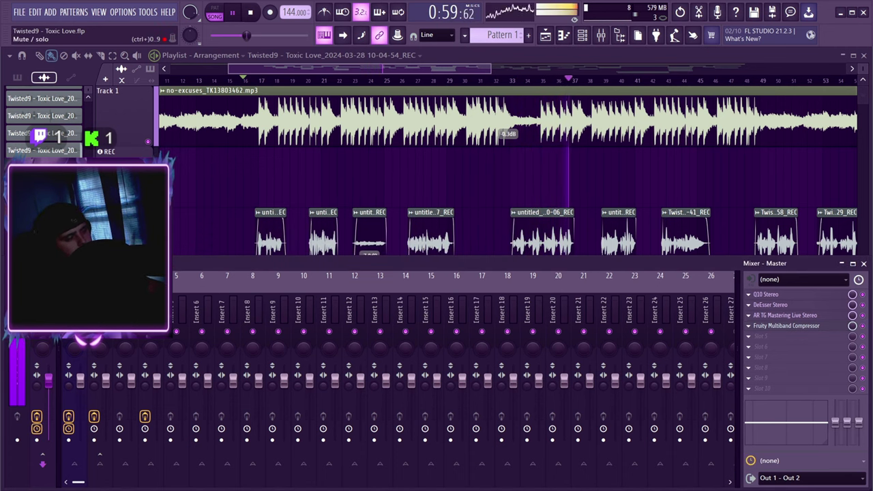
Step: Load the Mastering 1 preset in the Master's AR TG Mastering Live Stereo plugin and close the plugin
click(785, 316)
click(489, 154)
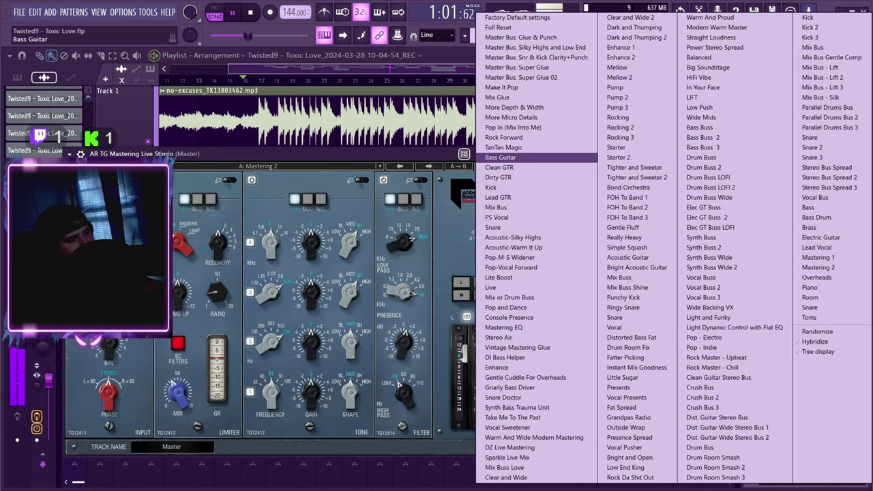
click(819, 257)
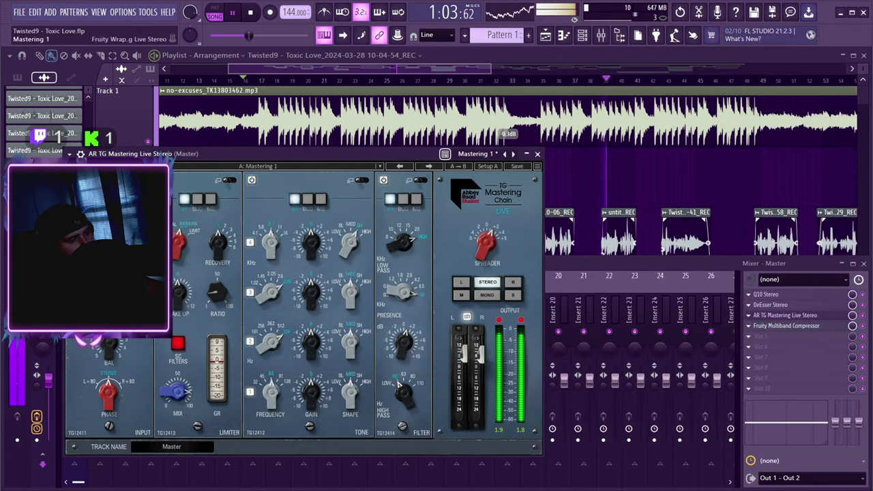
click(537, 154)
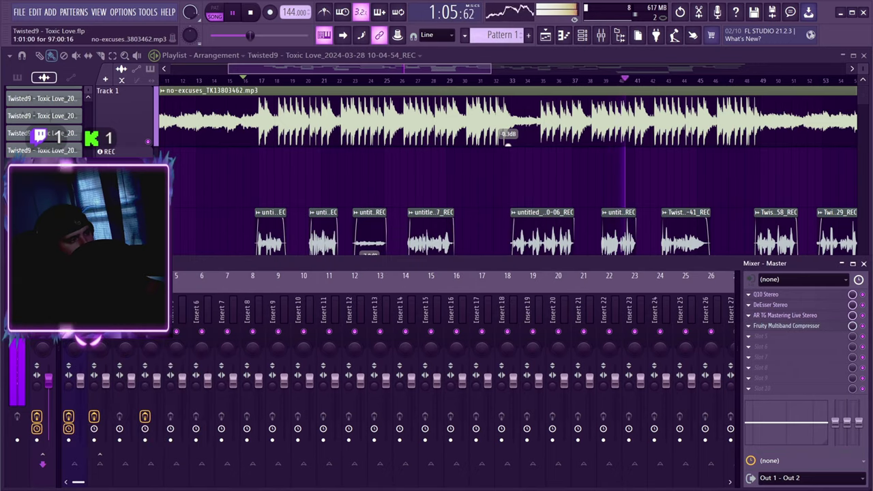
Step: Hide the mixer and save the Toxic Love project
click(600, 35)
click(19, 11)
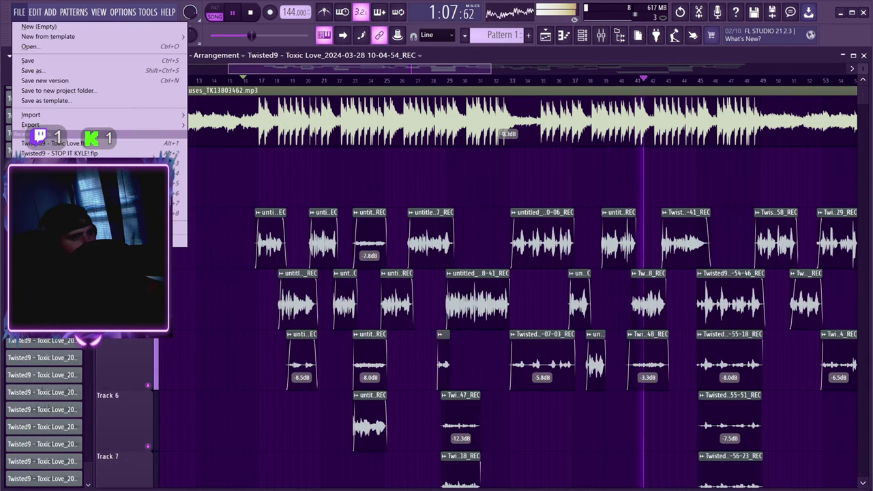
click(31, 61)
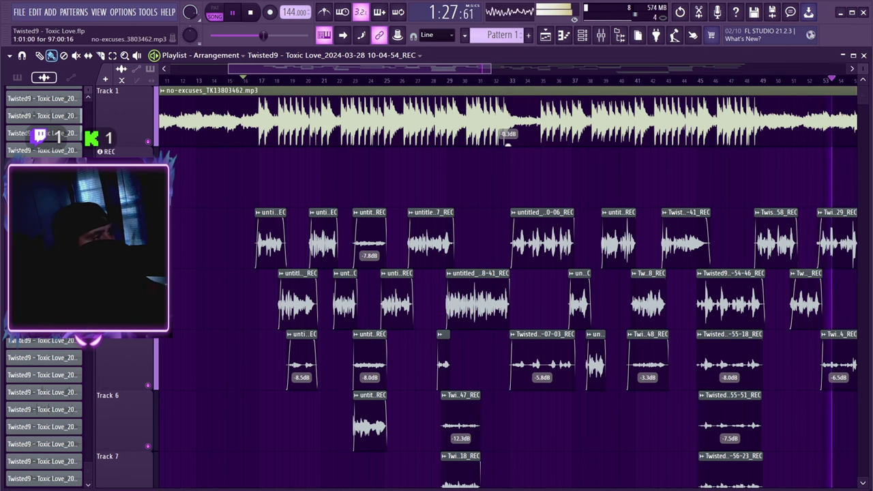
Step: Bring the mixer back and adjust the REC track's send level to Insert 2
click(600, 36)
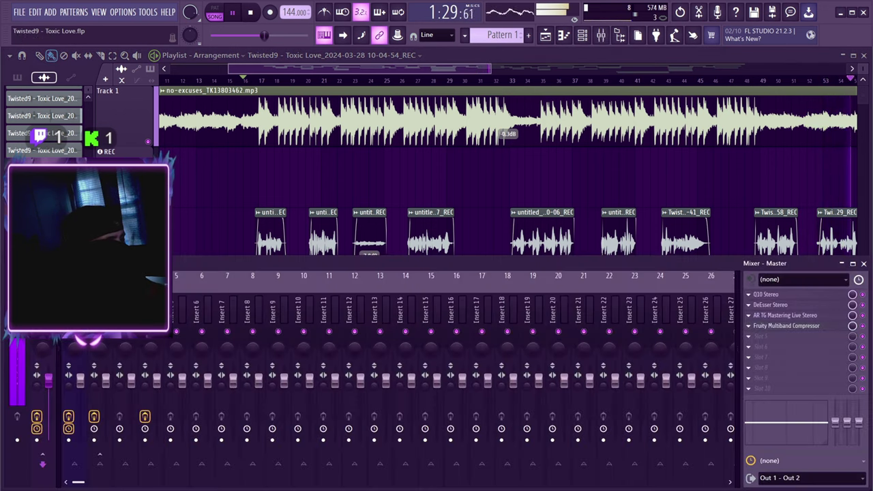
click(72, 308)
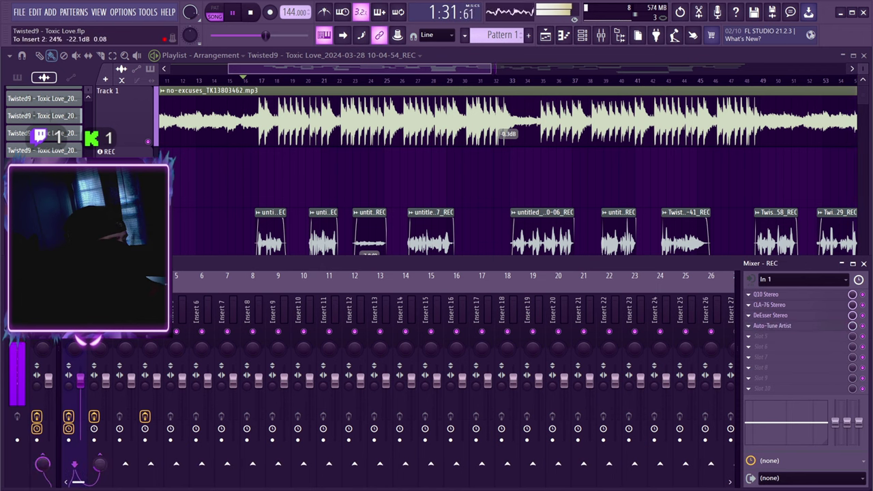
drag(100, 464, 100, 487)
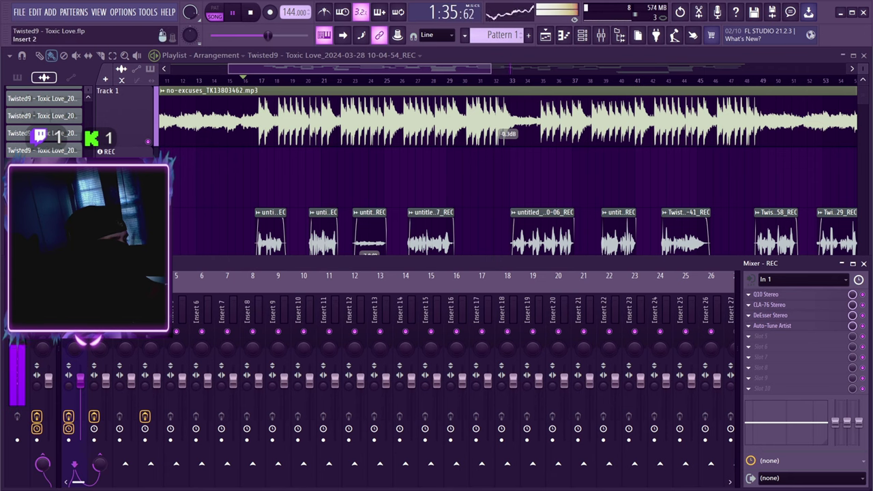
Step: In Insert 2's ValhallaVintageVerb, set BassMult to 1.05 X, BassFreq to 820 Hz, and HighFreq to 6770 Hz
click(99, 309)
click(776, 295)
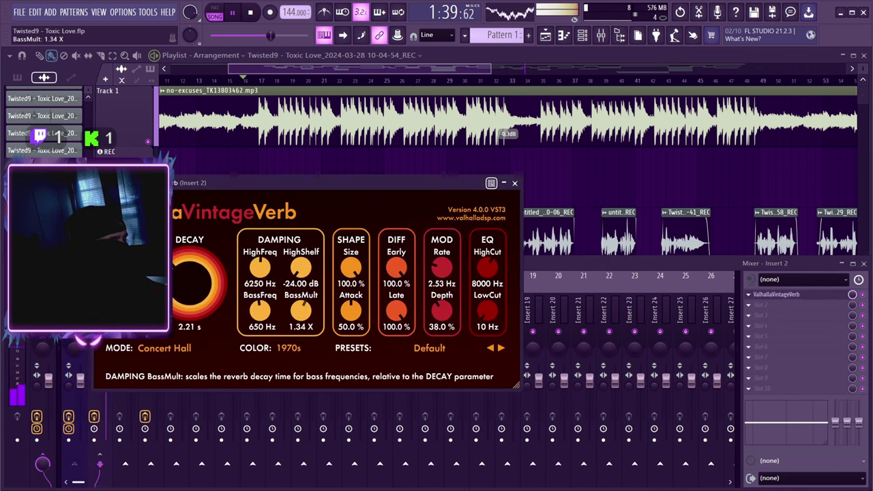
drag(301, 312, 301, 333)
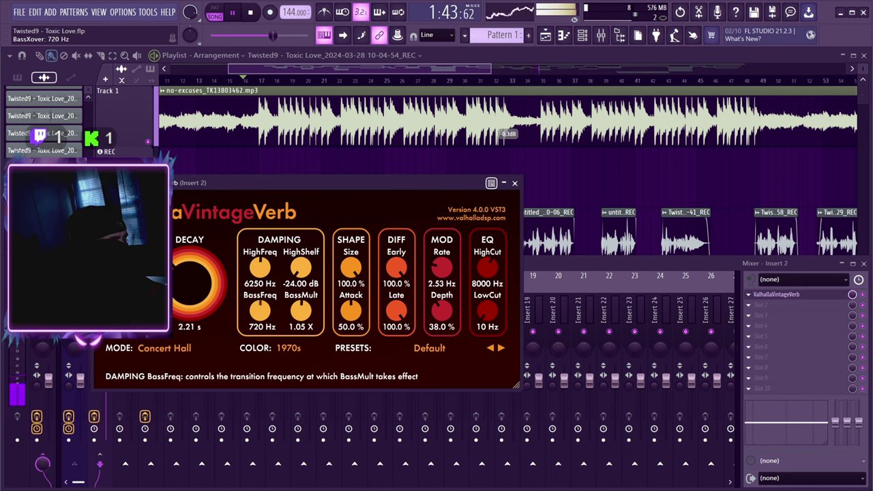
drag(260, 311, 260, 304)
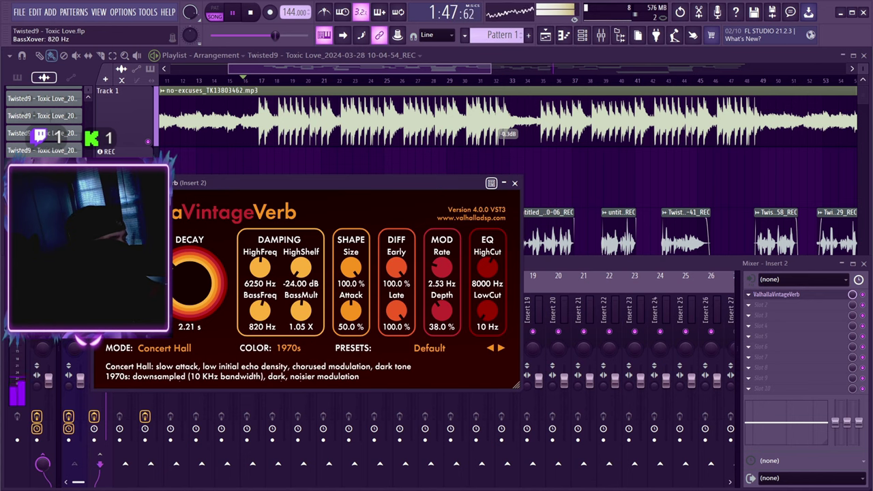
drag(260, 268, 260, 261)
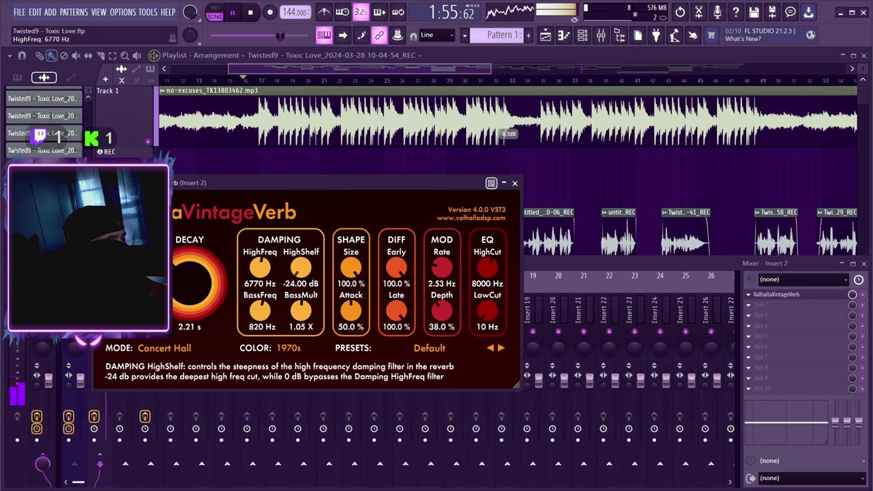
Step: Set the reverb's HighShelf to -22.85 dB, Size 95.2%, Attack 46.4%, HighCut 6920 Hz, HighFreq 6250 Hz, and Decay 1.78 s, and close it
drag(301, 267, 301, 264)
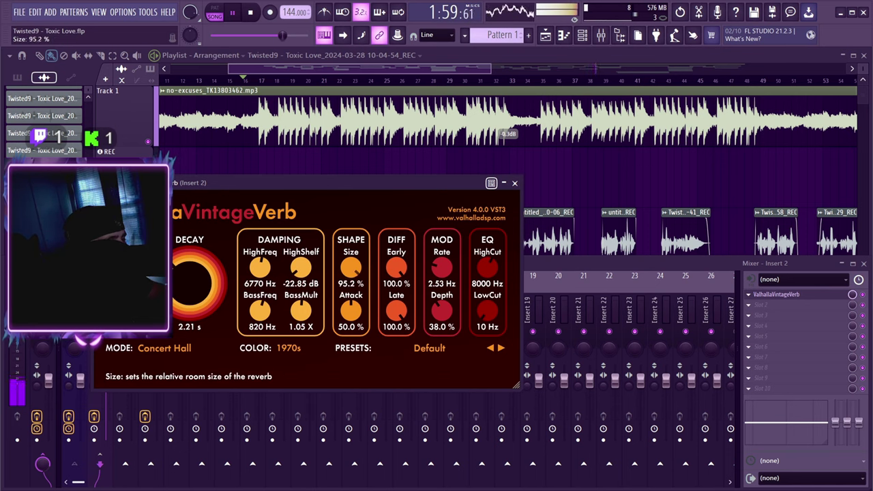
drag(351, 311, 351, 315)
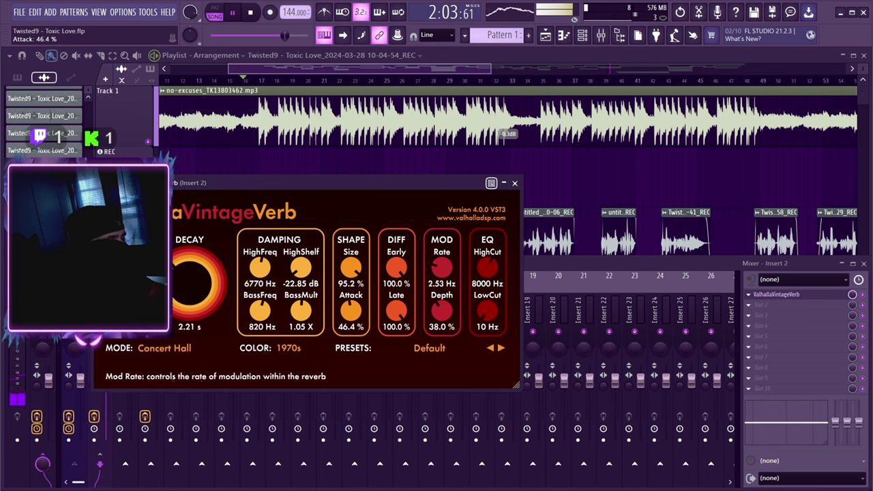
drag(488, 267, 487, 270)
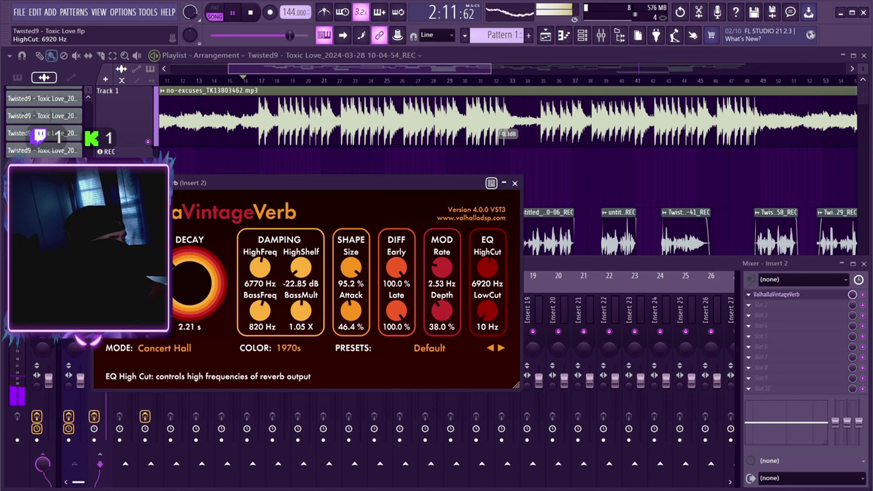
drag(260, 268, 260, 273)
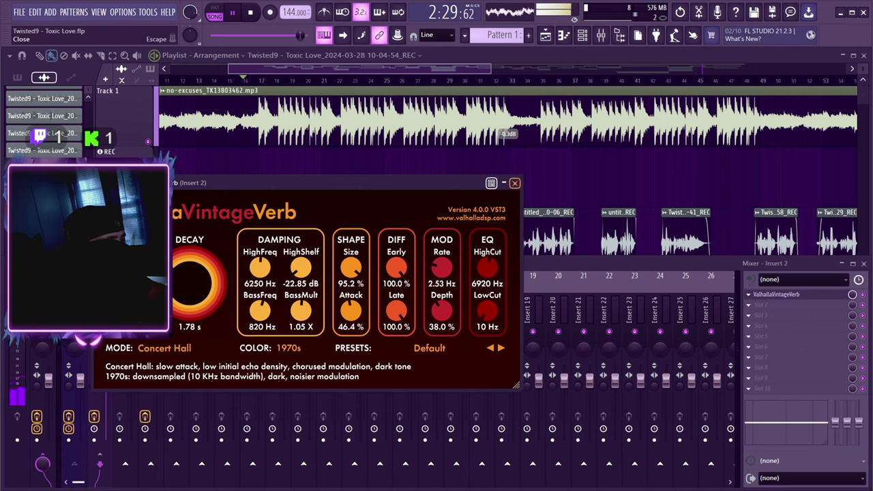
click(515, 183)
Step: Select the REC track and lower its send level to Insert 2
click(74, 401)
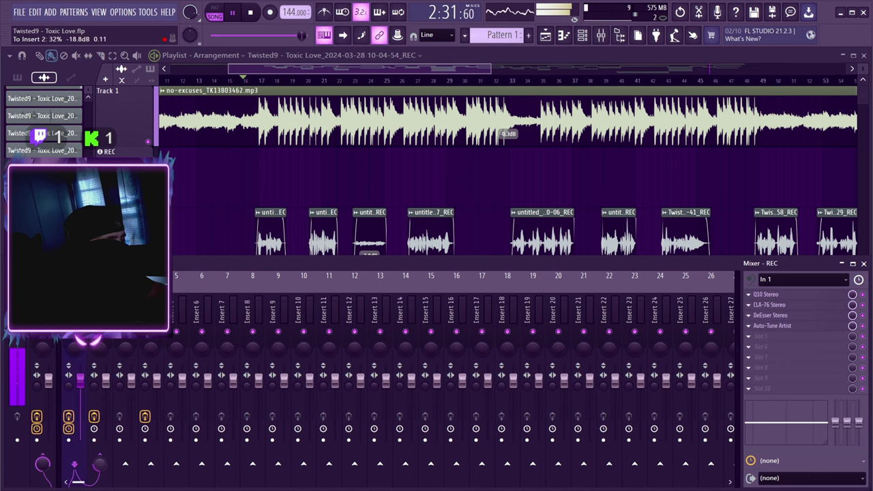
drag(99, 464, 99, 486)
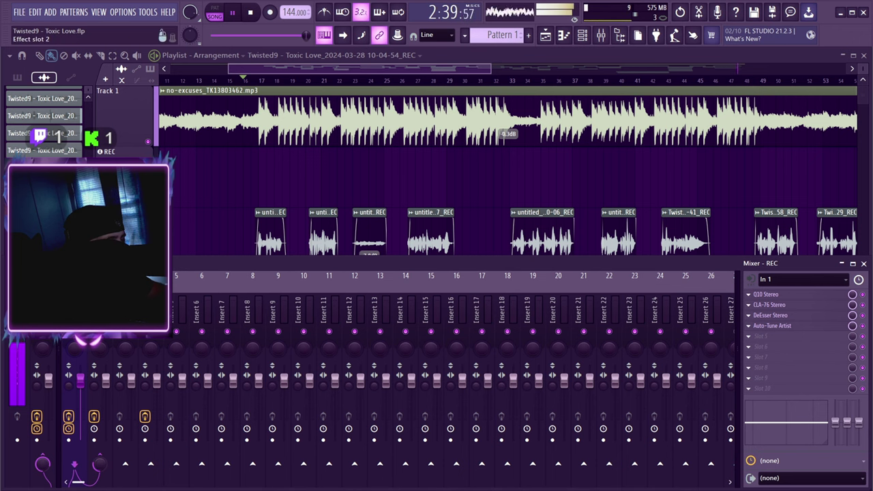
Step: Check the REC track's CLA-76 compressor, close it, and play the song from bar 17
click(770, 305)
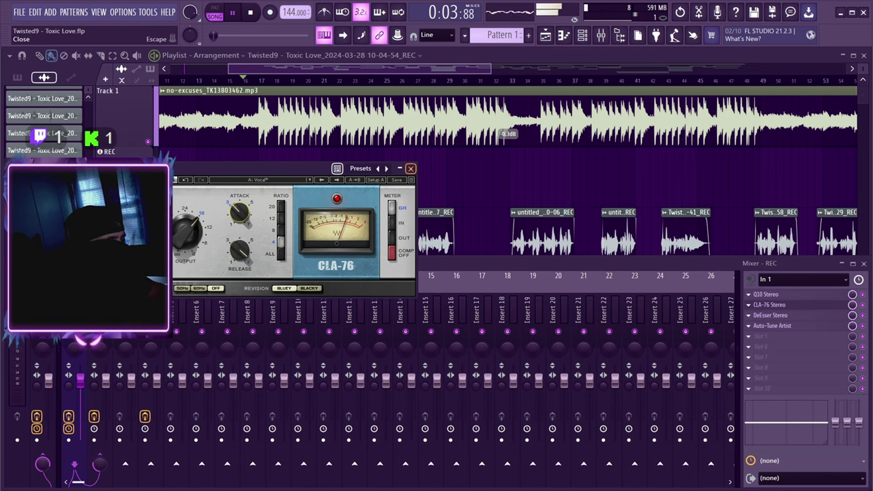
click(410, 168)
click(258, 81)
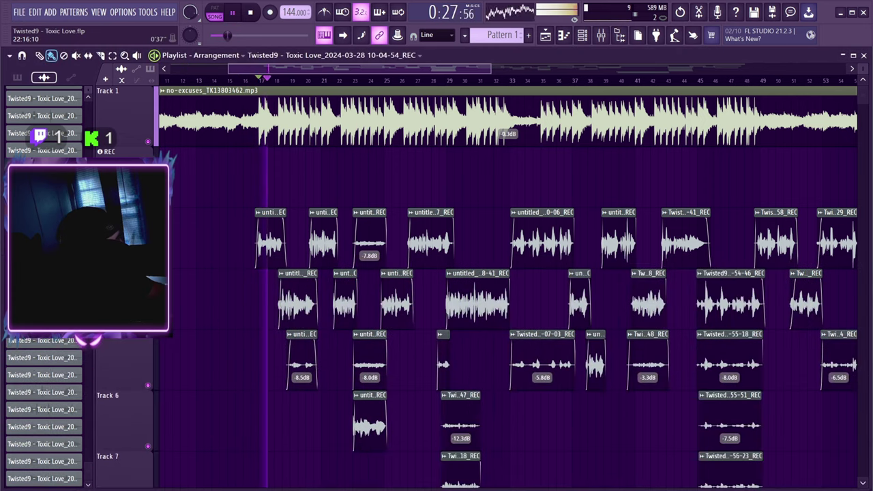
Step: In the REC track's Auto-Tune Artist, set Humanize to 45 and Retune Speed to 8, and close it
click(600, 35)
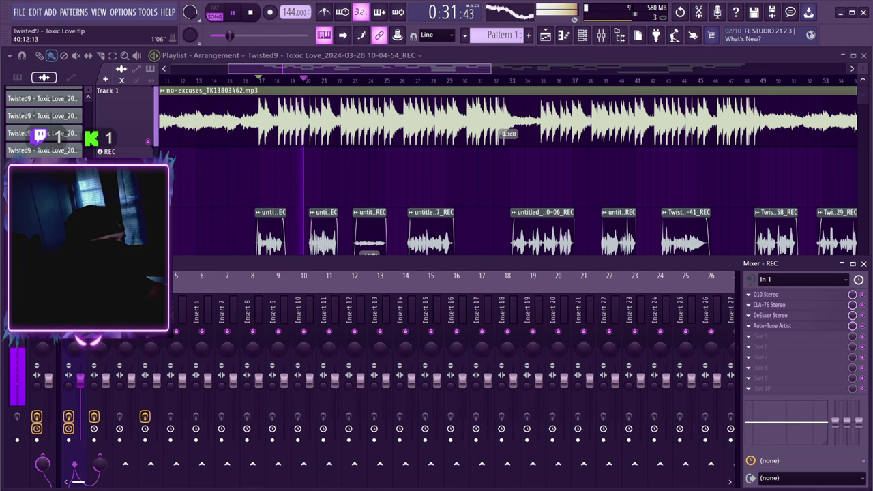
click(602, 36)
click(601, 36)
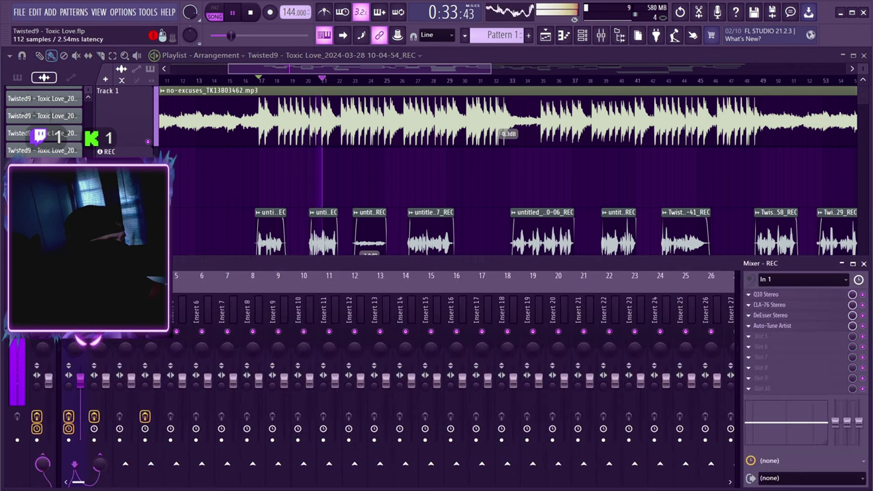
click(773, 326)
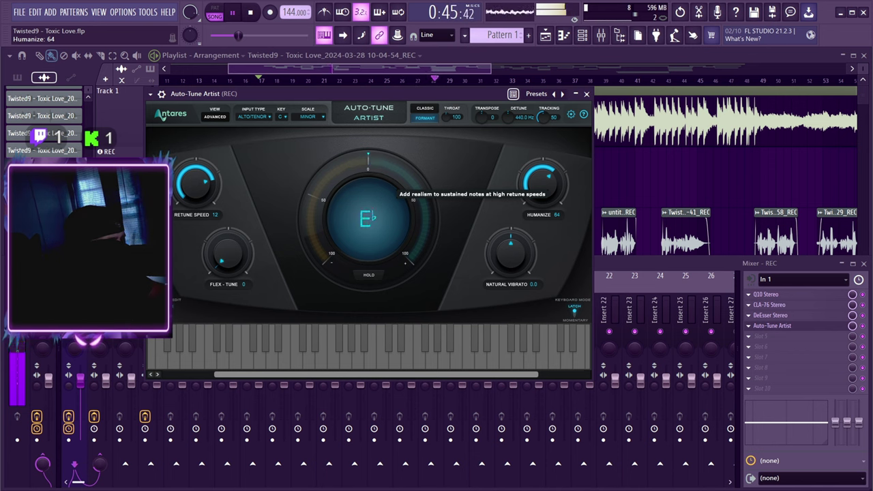
drag(545, 184, 545, 198)
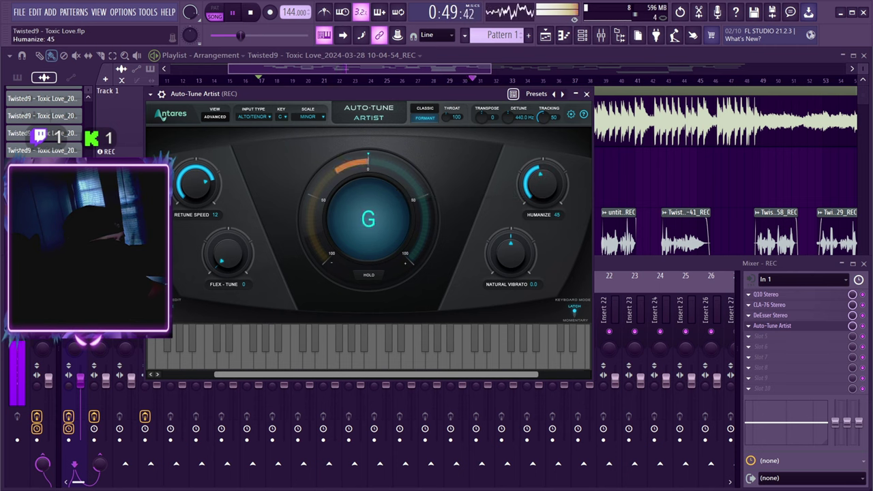
drag(196, 184, 196, 178)
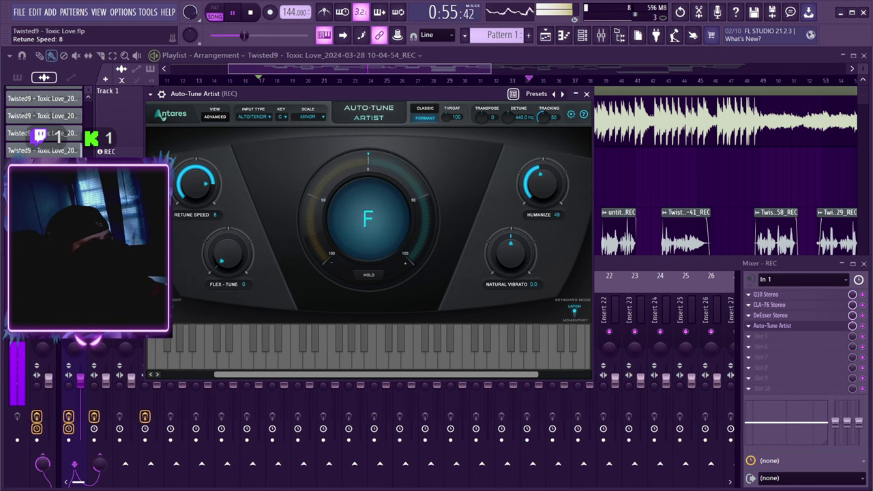
click(586, 94)
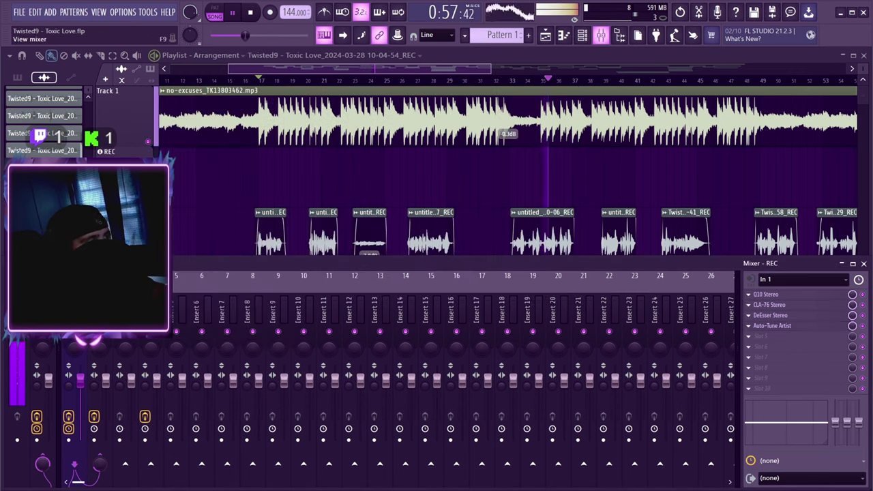
Step: Hide the mixer, replay the song from bar 17, and save the project
click(600, 35)
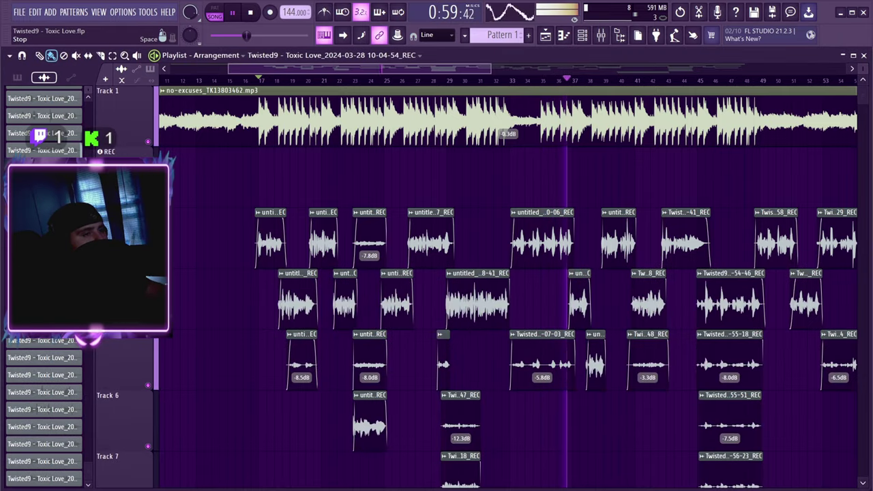
key(space)
key(space)
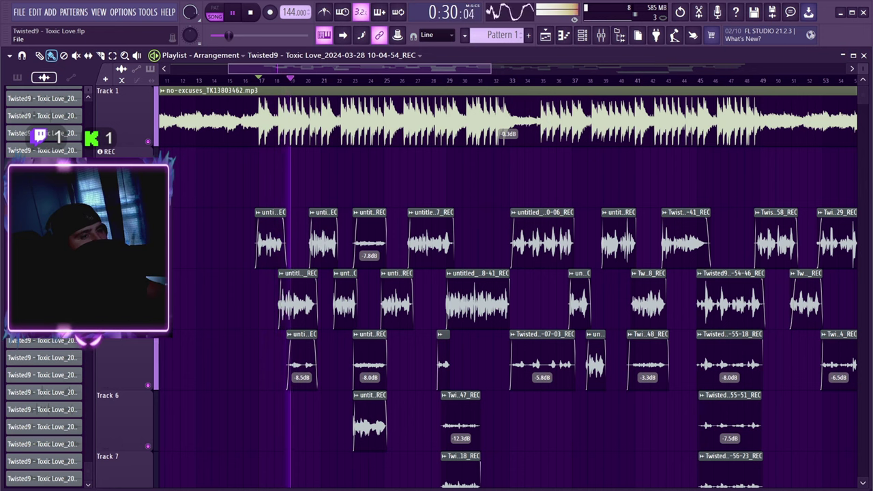
click(20, 12)
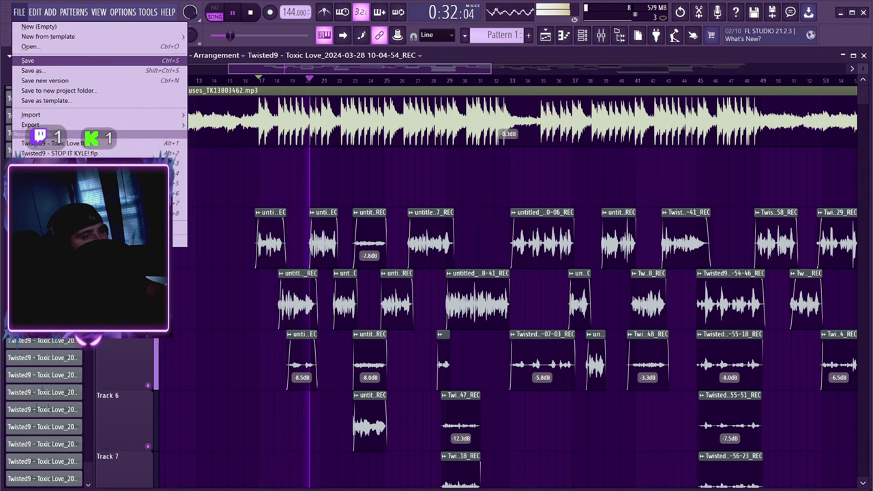
click(28, 61)
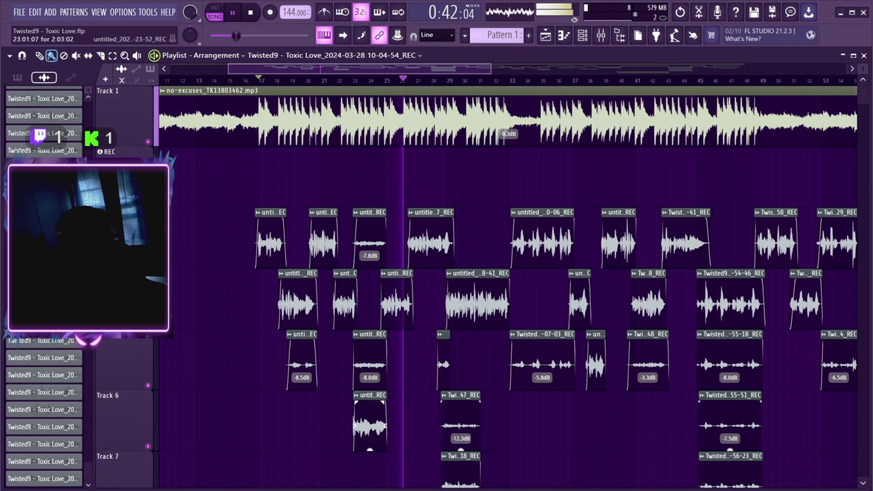
Step: Set clip gains to -9.5 dB on Track 3 and -8.5 dB on Track 5 at bar 23, and -9.0 dB on Track 5 near bar 28
drag(369, 266, 369, 272)
drag(369, 389, 370, 390)
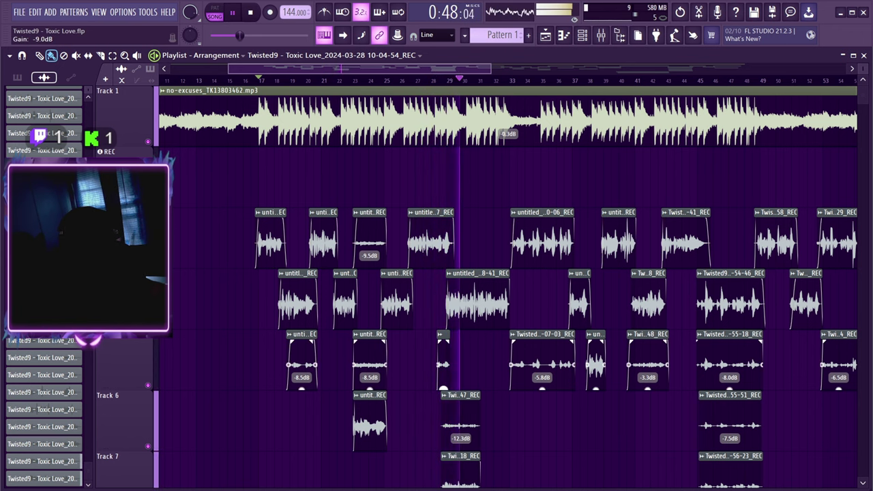
Step: Lower the Track 7 vocal clip at bar 28 to -9.5 dB gain and delete the Track 6 clip above it
scroll(460, 369, down, 2)
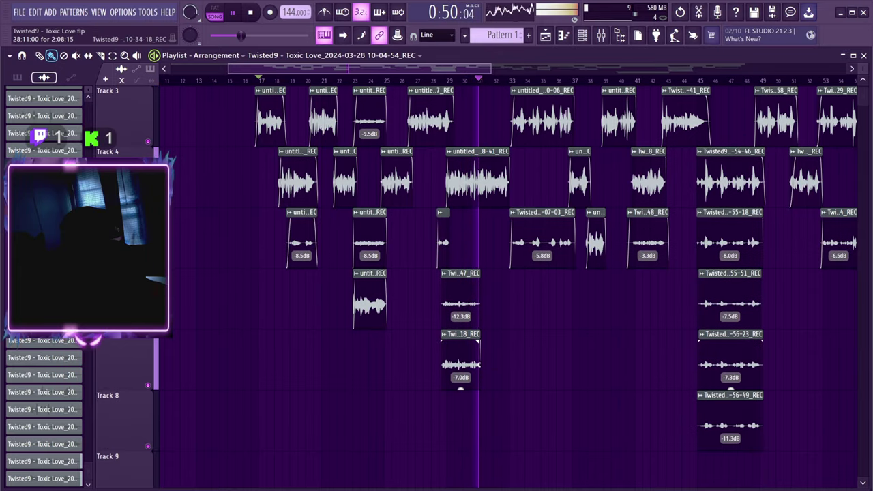
drag(461, 389, 460, 391)
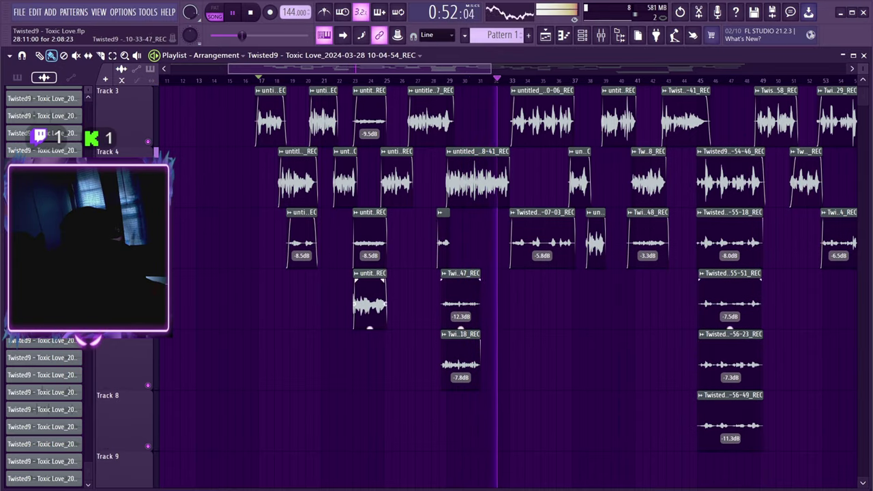
drag(490, 69, 377, 69)
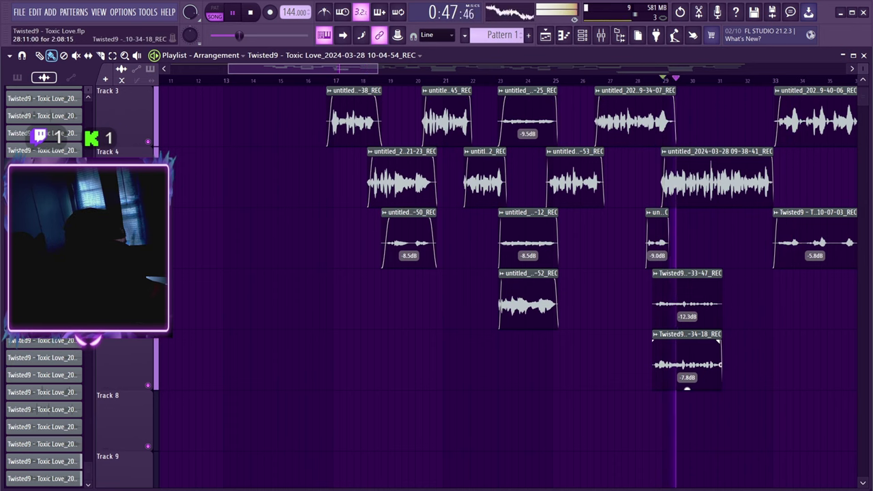
drag(687, 389, 687, 391)
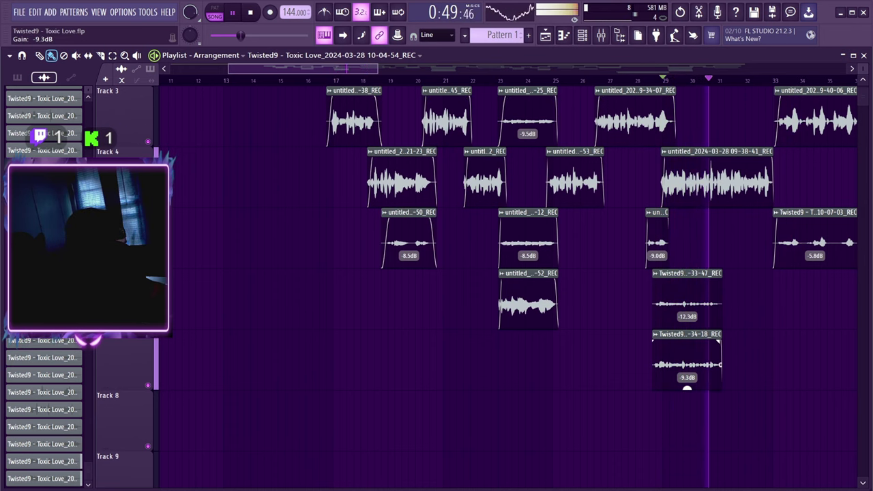
right_click(684, 305)
scroll(655, 80, right, 1)
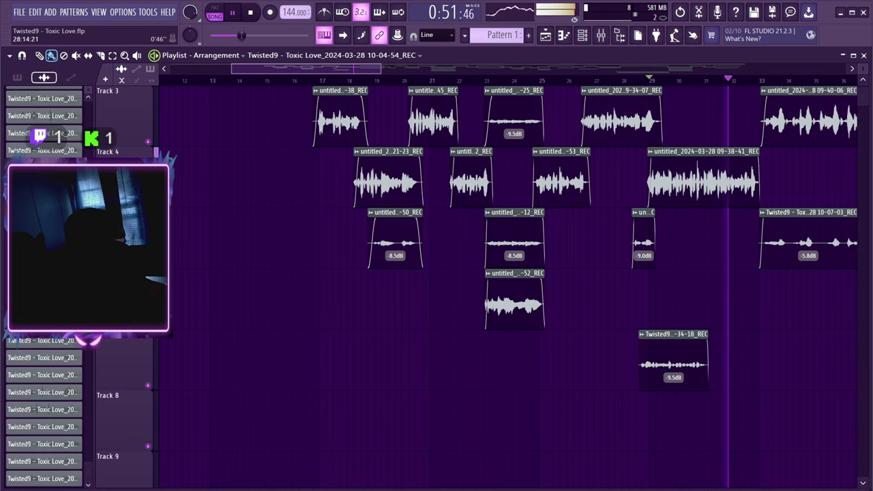
Step: Shorten the Track 7 clip at bar 28 to end near bar 30 with a fade-out, and replay that section
click(642, 81)
drag(708, 353, 666, 342)
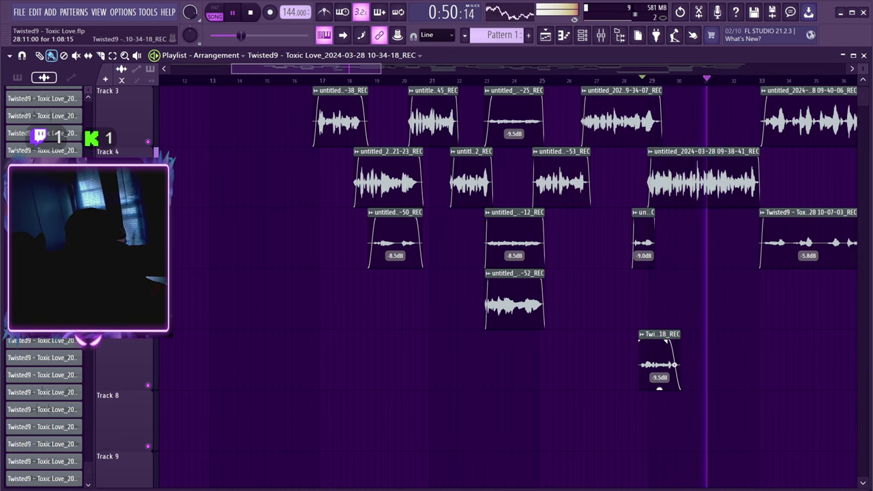
click(649, 80)
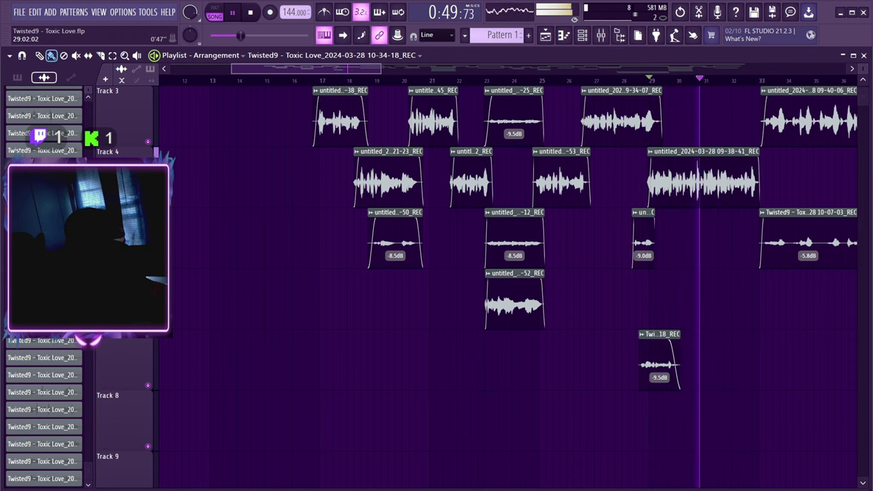
Step: Mute the no-excuses beat on Track 1 and listen to the vocals alone from just past bar 28
drag(356, 69, 404, 69)
scroll(489, 151, up, 1)
scroll(490, 151, up, 1)
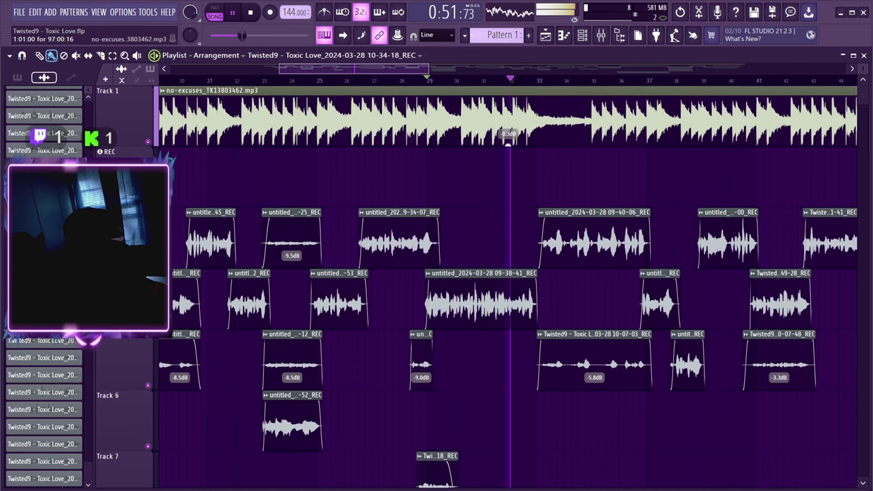
click(413, 80)
click(149, 142)
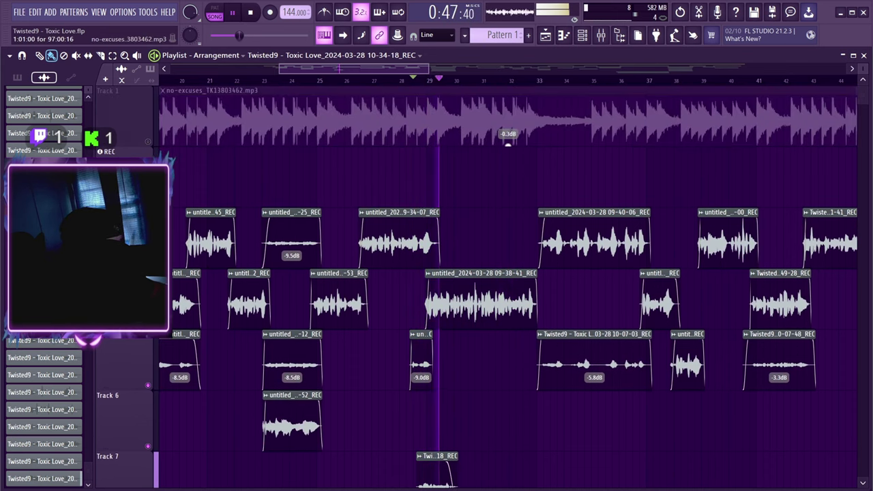
Step: On the REC track's CLA-76, choose the Blacky revision, set Input to -28.2 and Attack to 3.32, adjust Release, and close it
key(F9)
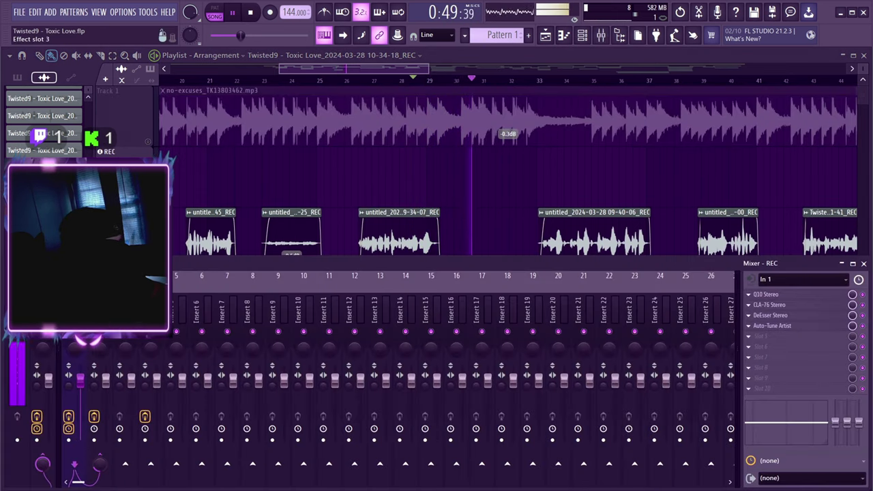
click(769, 305)
click(309, 288)
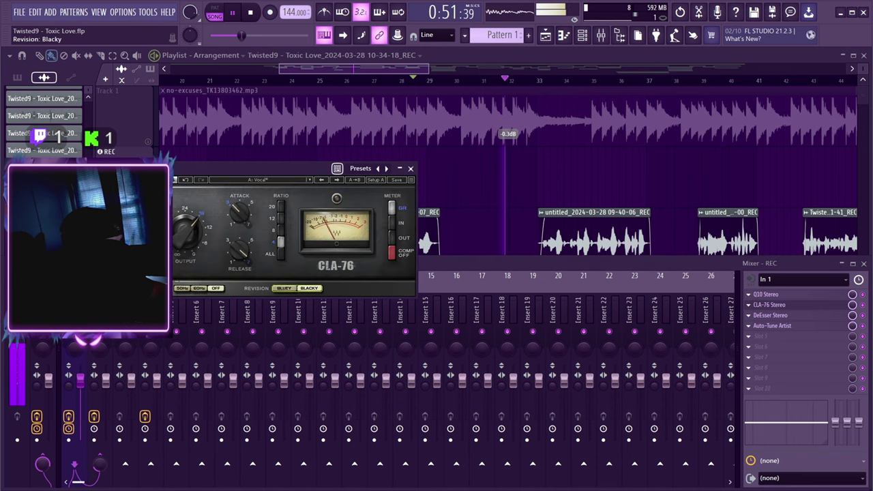
drag(112, 234, 112, 228)
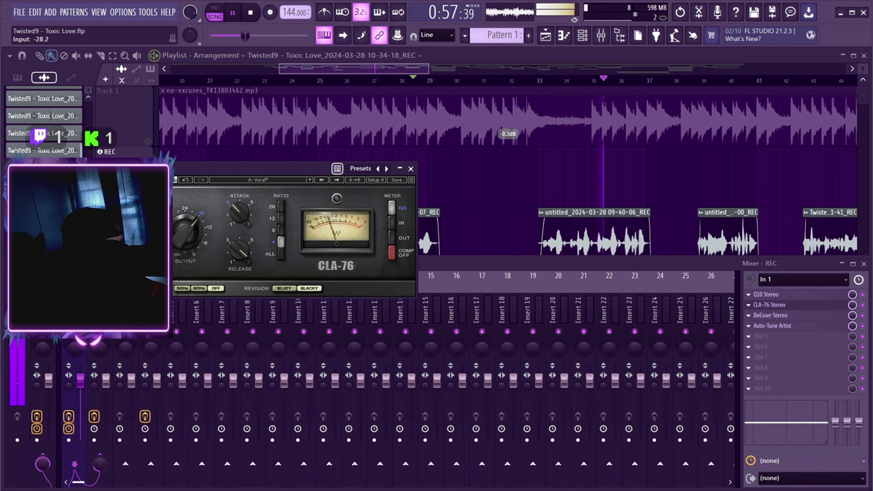
drag(239, 252, 240, 209)
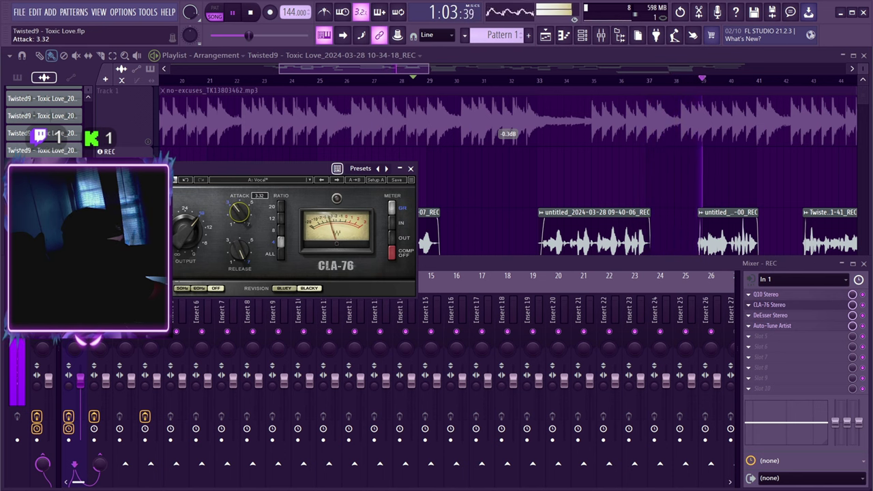
click(411, 169)
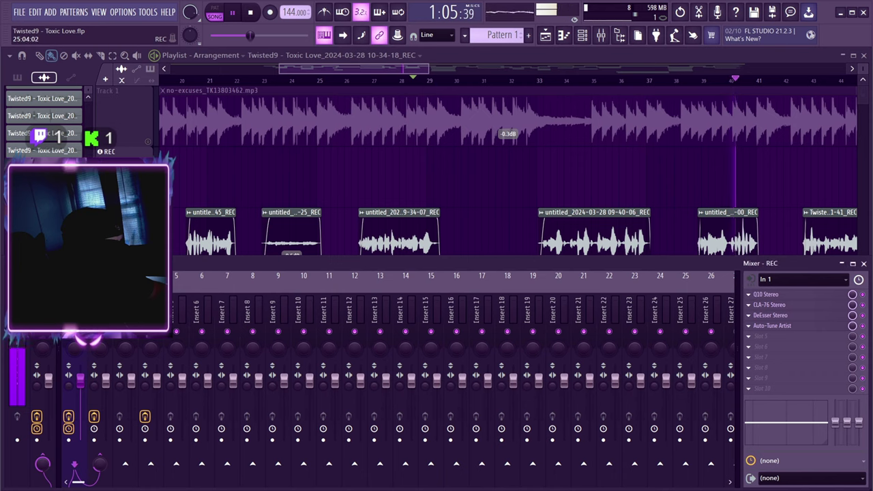
Step: Unmute the beat on Track 1, hide the mixer, and save the project
click(148, 142)
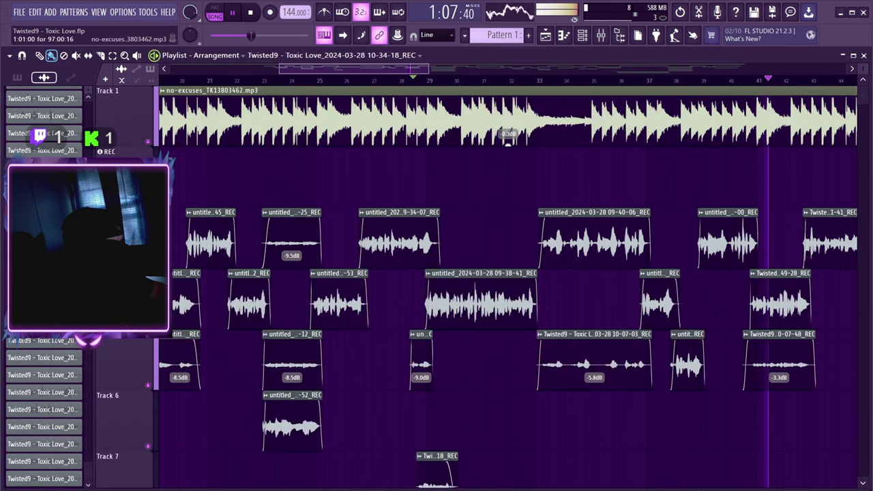
click(19, 12)
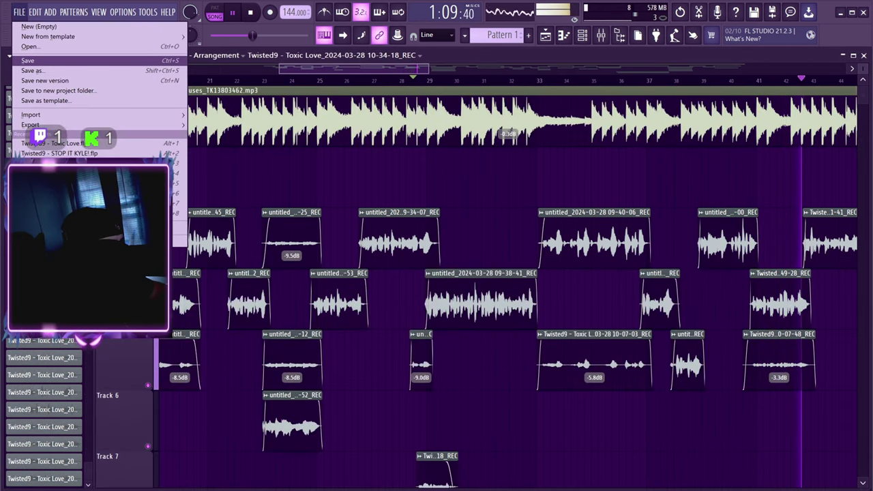
click(28, 60)
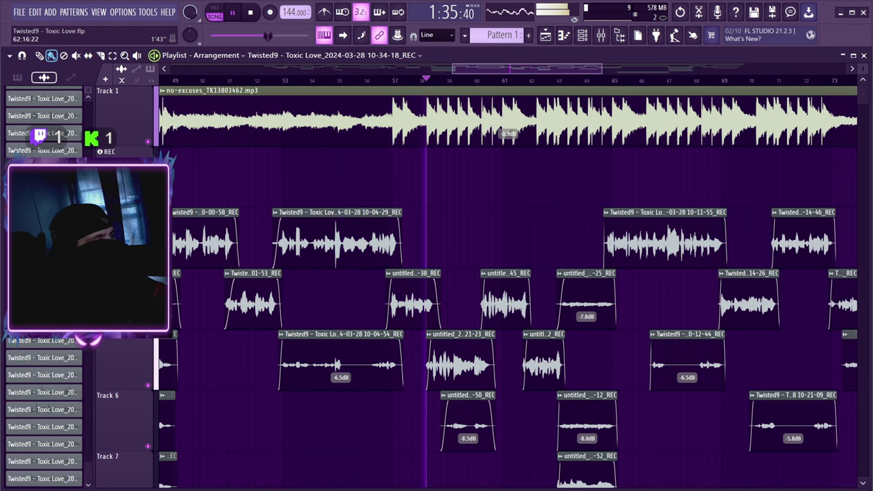
Step: Set REC's Q10 band 9 to 4.1 dB at 4608 Hz, band 8 to 2.6 dB/2325 Hz, and band 10 to 5.9 dB/13492 Hz
key(F9)
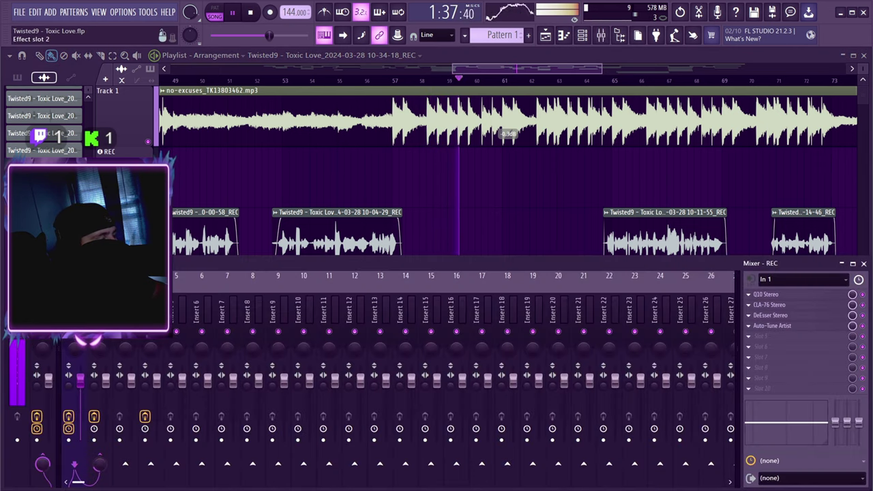
click(767, 294)
drag(422, 174, 440, 178)
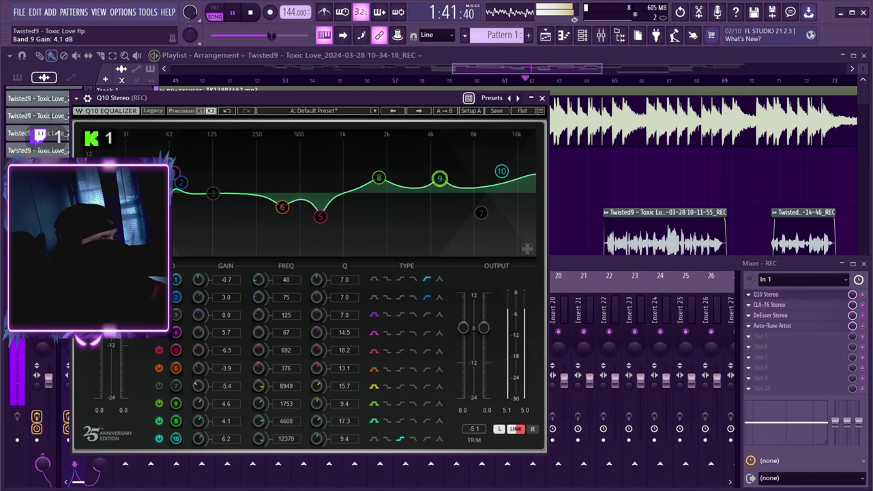
drag(380, 177, 397, 184)
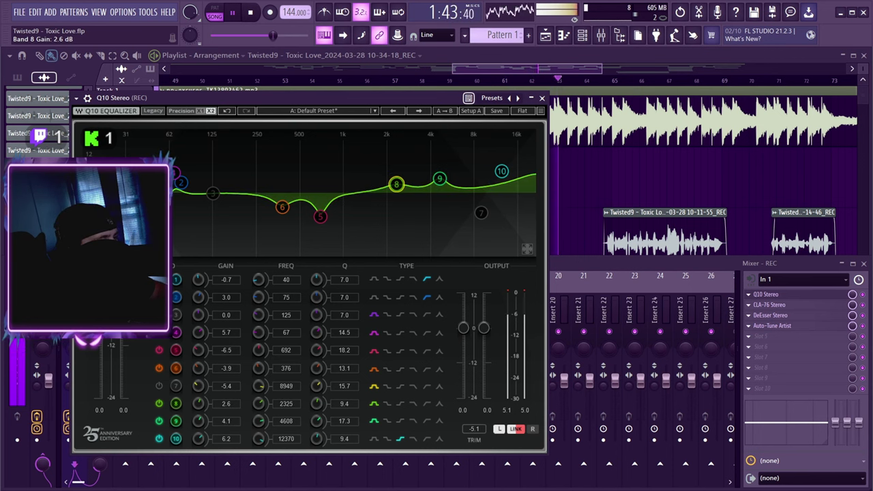
drag(502, 171, 507, 172)
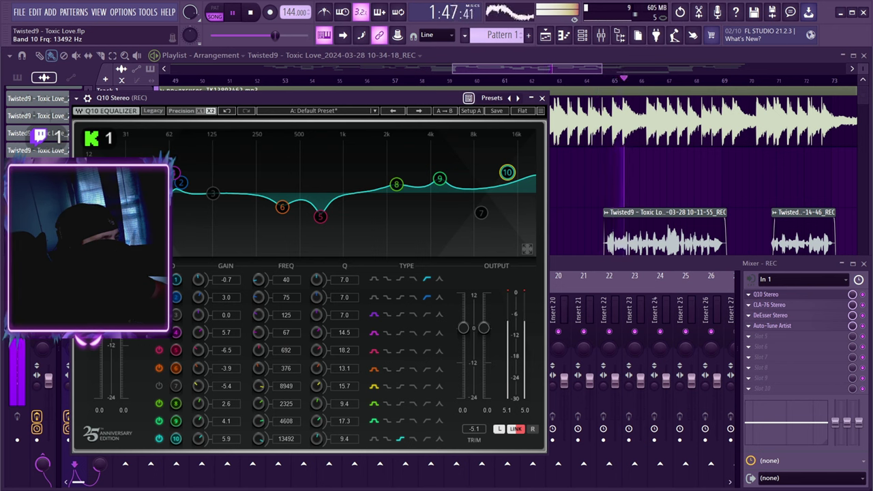
Step: Set Q10 band 5 to -7.3 dB/511 Hz, 3 to 0.8/120, 4 to -3.9/177, 2 to -2.0/57, 1 to -2.6/77, and close it
drag(320, 217, 302, 206)
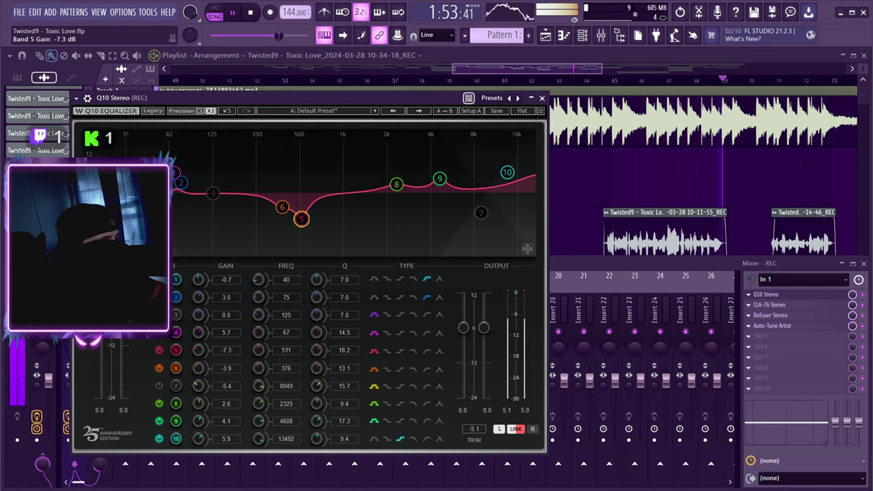
drag(213, 193, 235, 207)
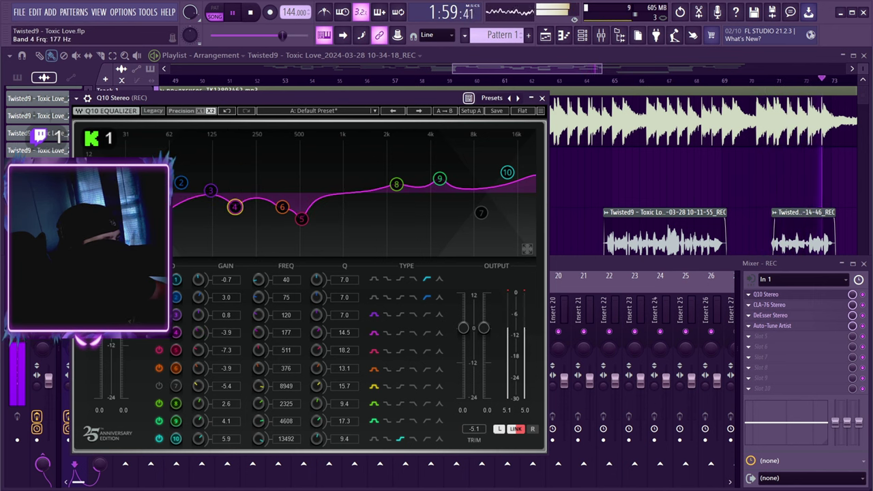
drag(181, 183, 164, 200)
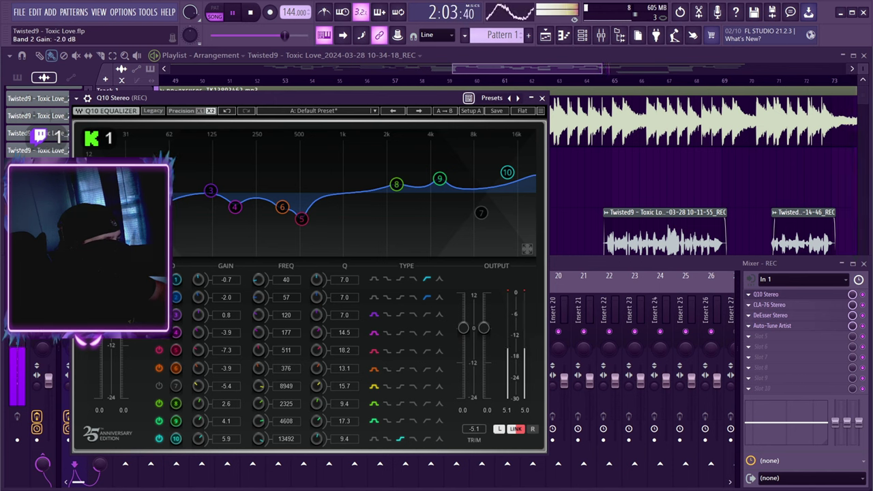
drag(142, 195, 183, 202)
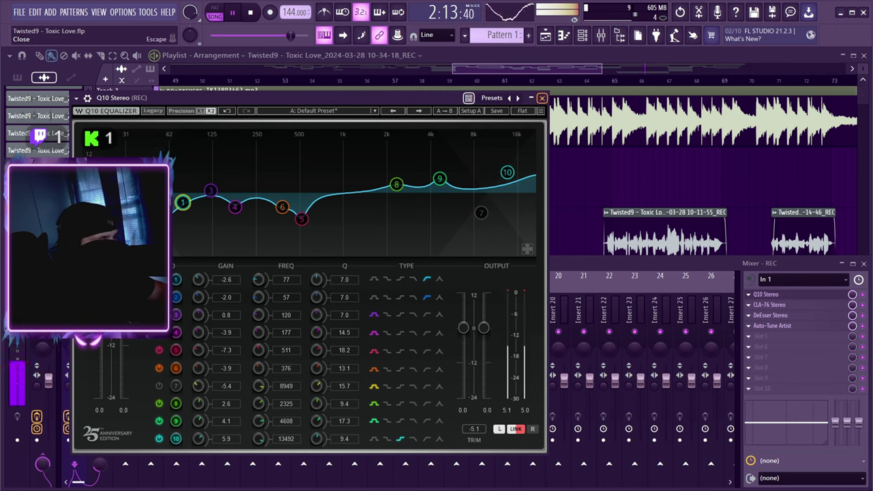
click(542, 97)
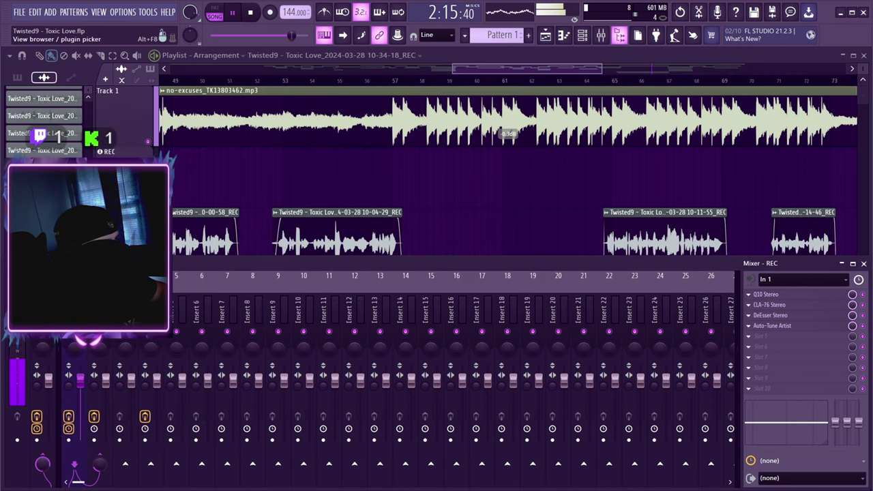
Step: Hide the mixer and save the Toxic Love project with the new EQ settings
key(F9)
click(19, 12)
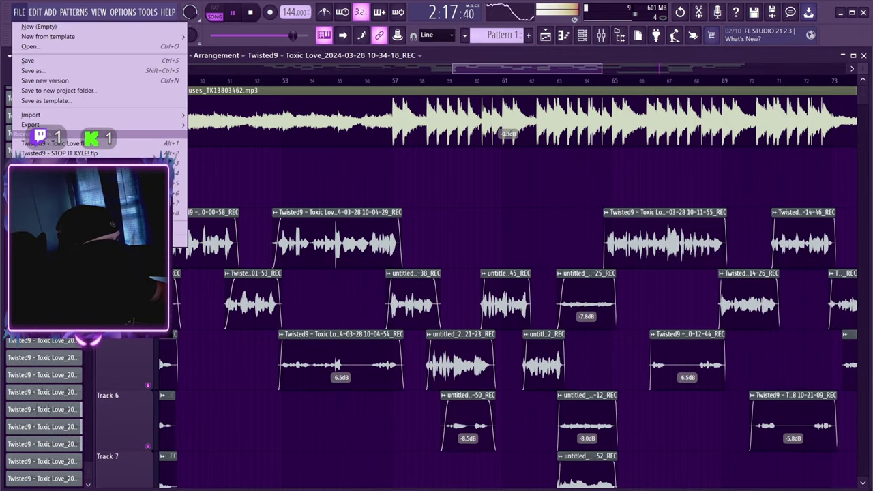
click(31, 60)
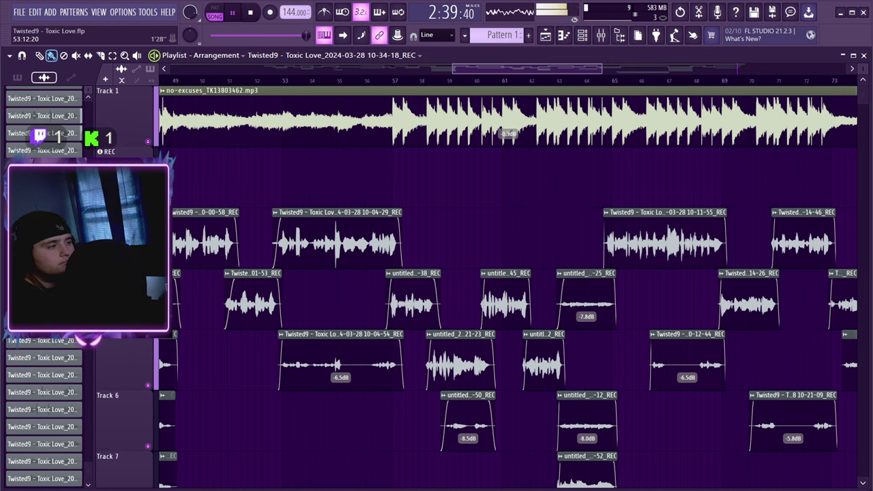
Step: Stop playback and start exporting the song as a Wave file
key(space)
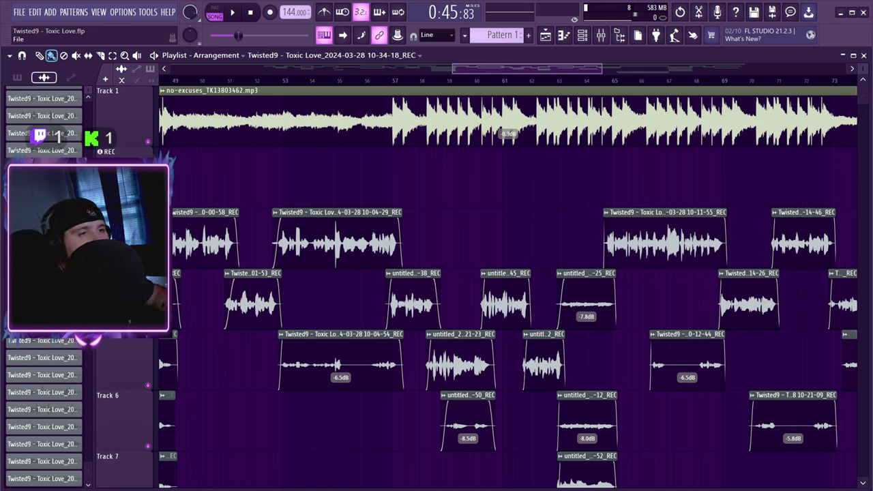
click(19, 12)
click(19, 12)
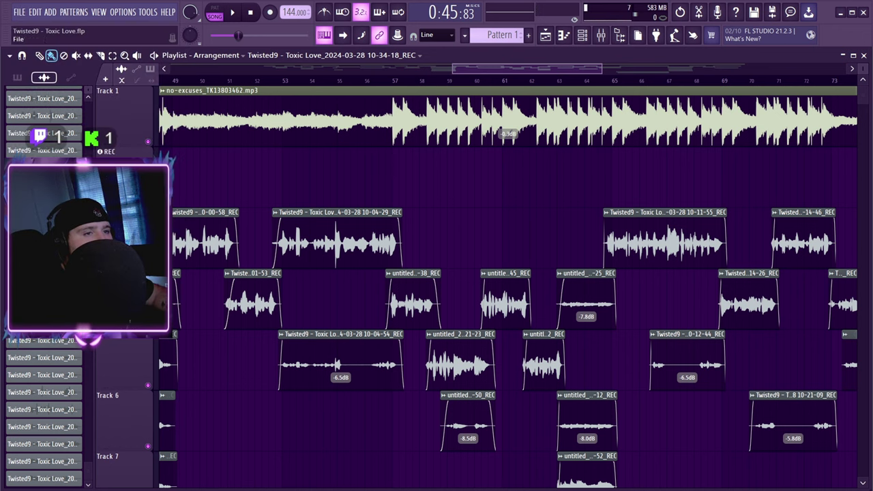
click(19, 11)
mouse_move(35, 125)
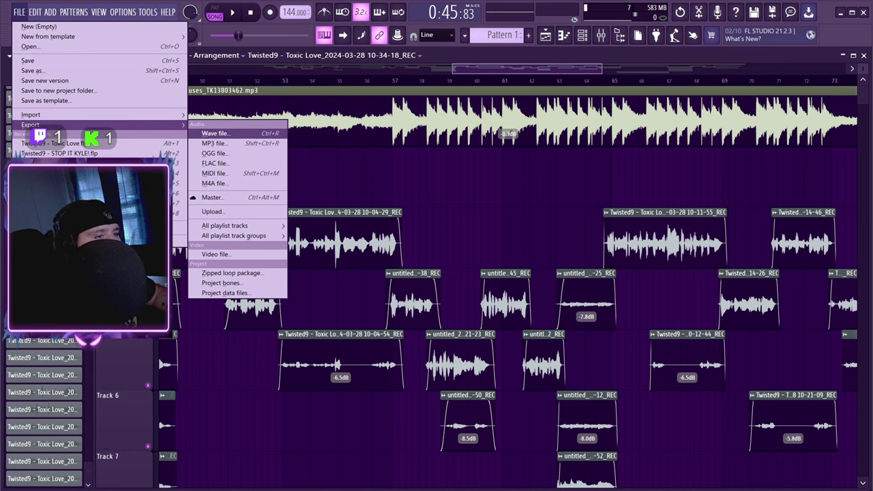
click(214, 133)
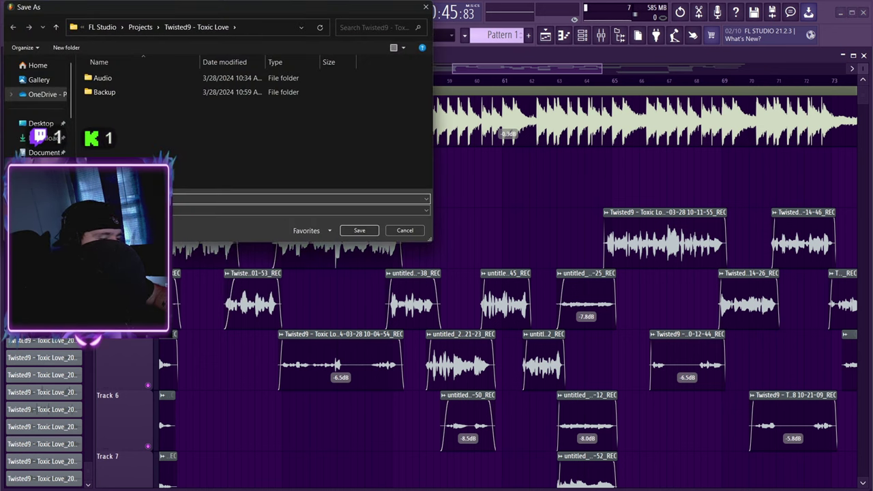
Step: Switch to Microsoft Edge, open YouTube, and look through the home page
key(super)
click(328, 211)
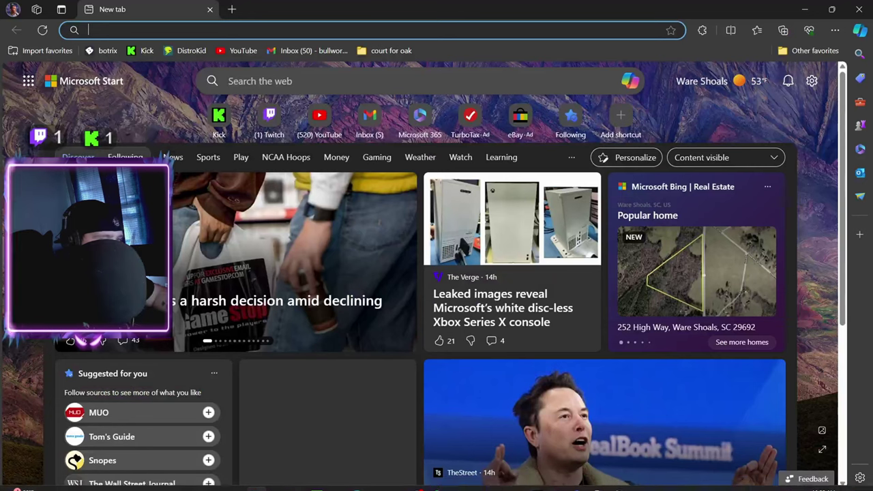
click(237, 50)
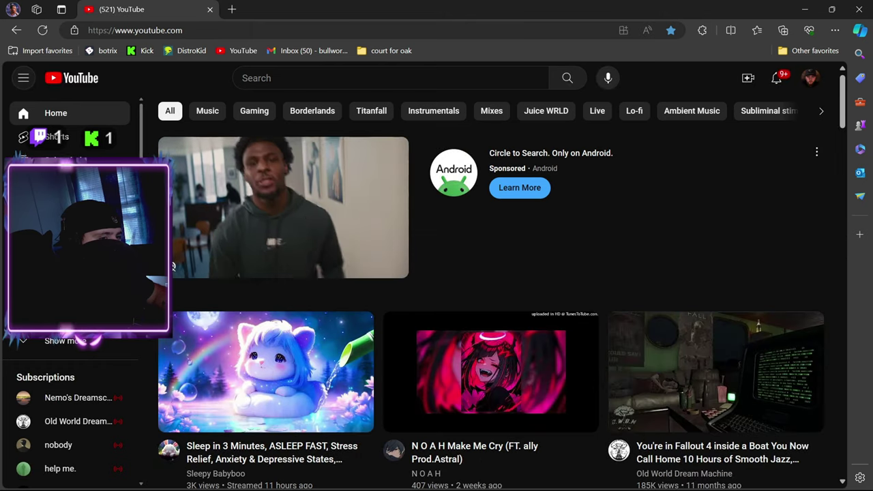
scroll(362, 273, down, 3)
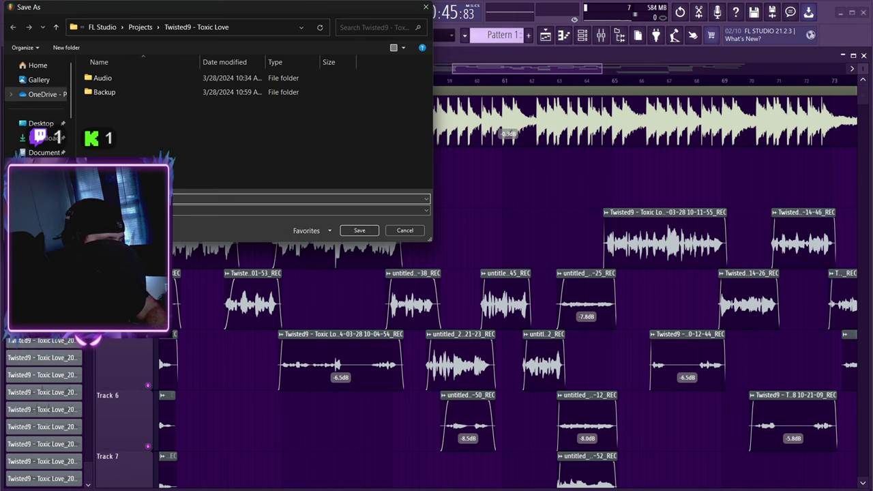
Step: Back in the export's save dialog, name the file "Twisted9 - We Toxic (prod.Takezo)", save it in the New Songs folder, and render it
text(T)
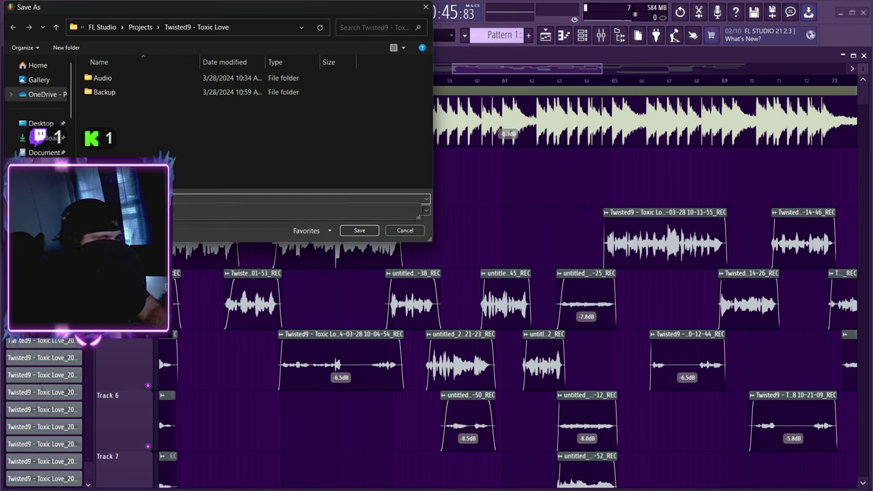
text(o)
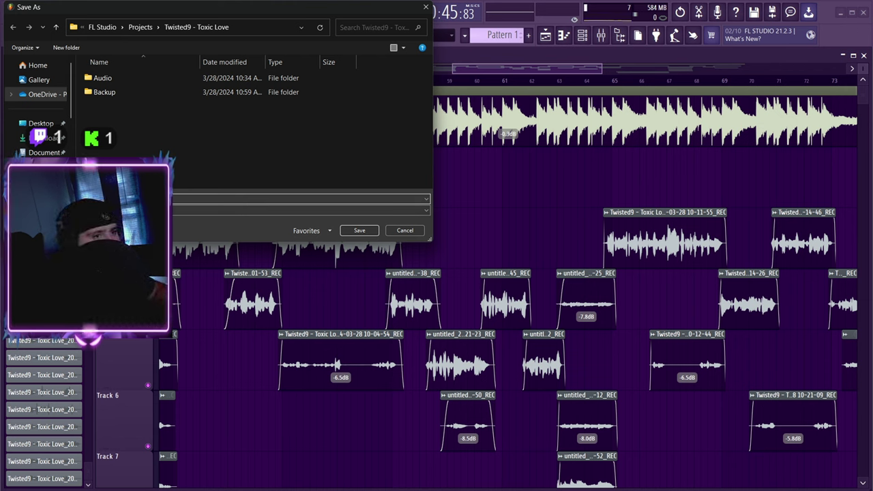
scroll(38, 106, down, 1)
scroll(38, 106, down, 2)
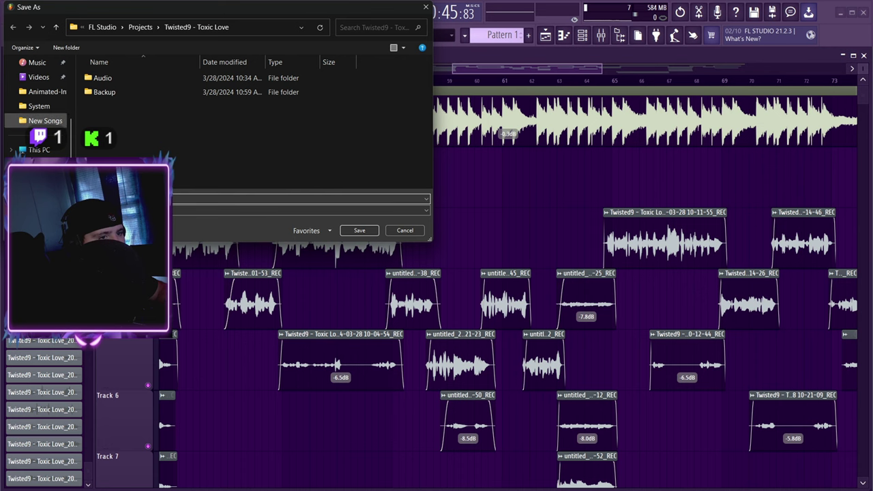
click(43, 120)
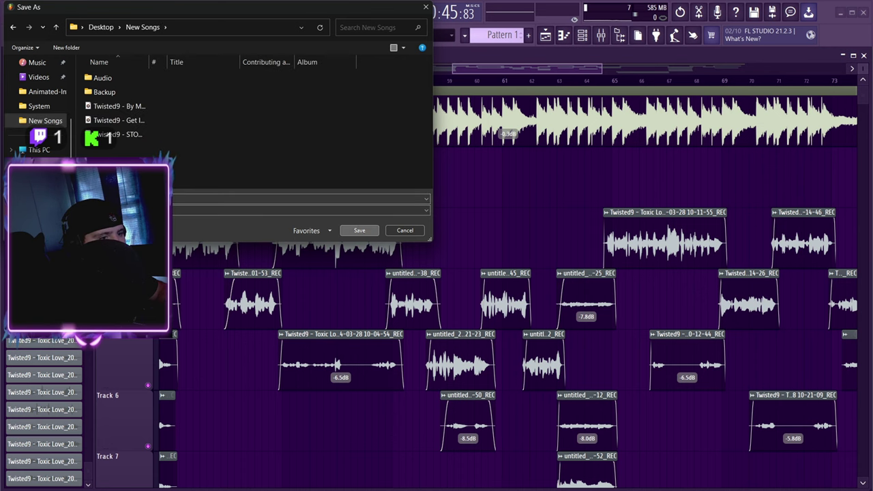
click(359, 230)
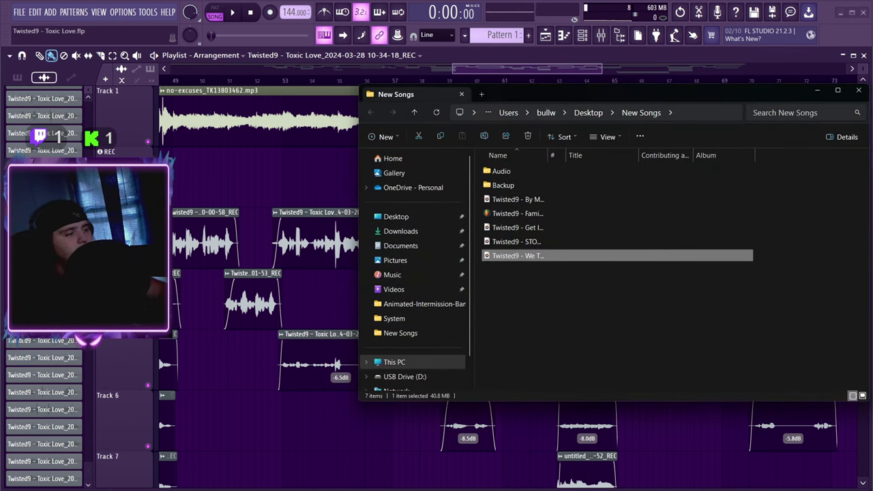
Step: Listen to the exported We Toxic file in Media Player, and close the player and the New Songs folder
key(Return)
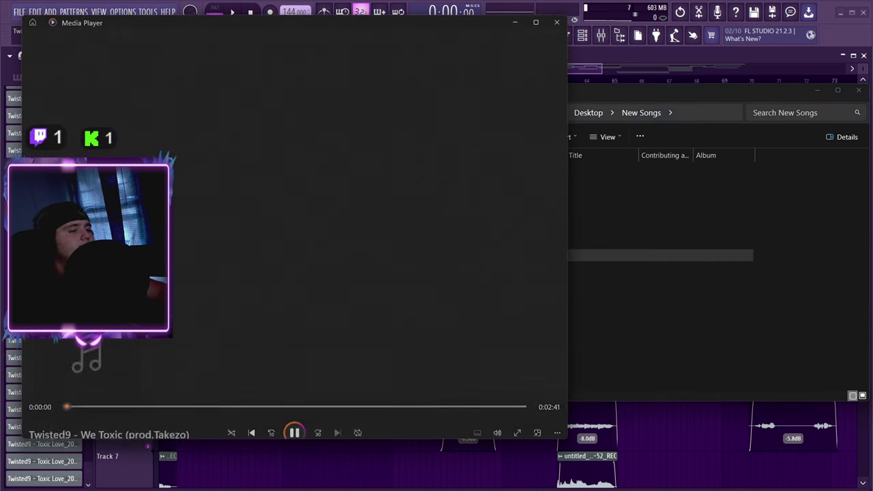
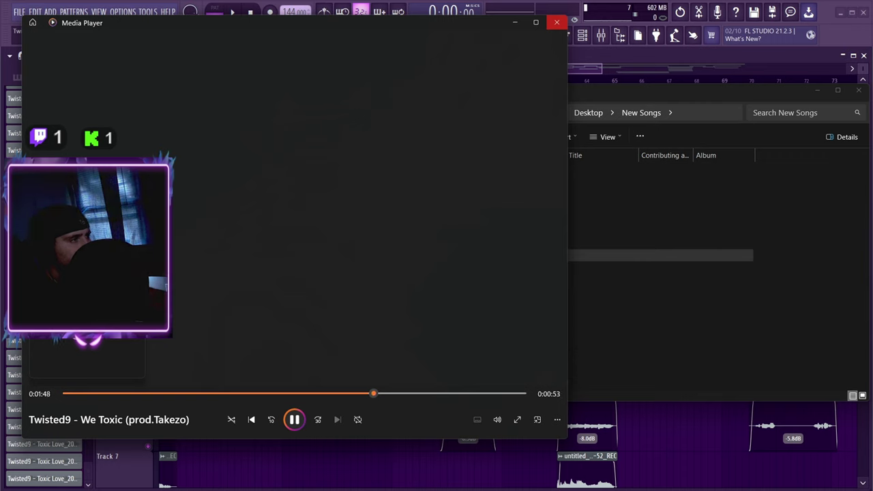
click(556, 22)
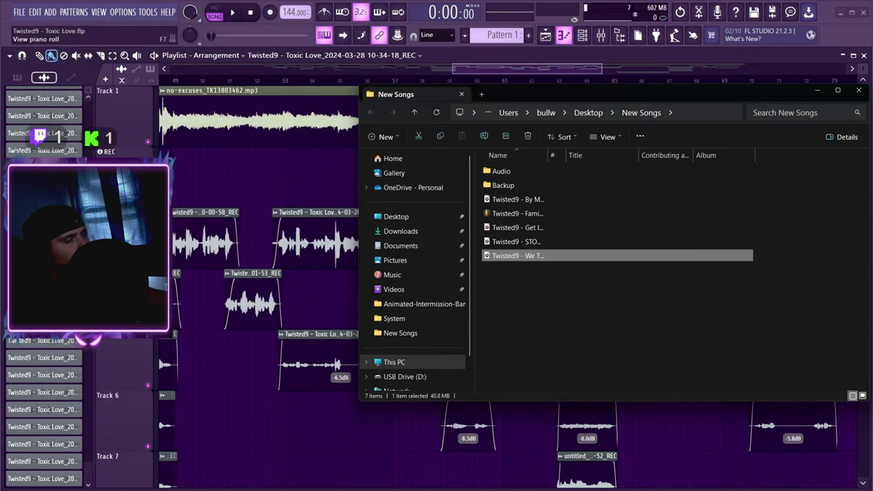
drag(611, 96, 531, 92)
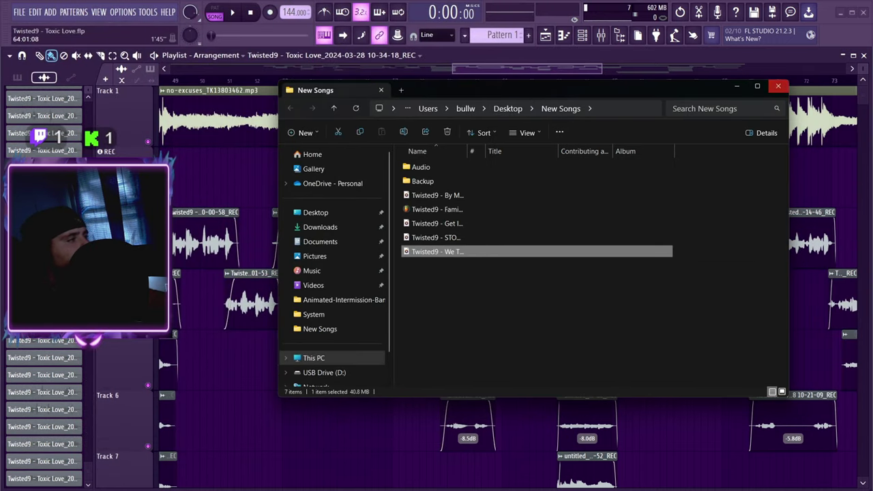
click(779, 86)
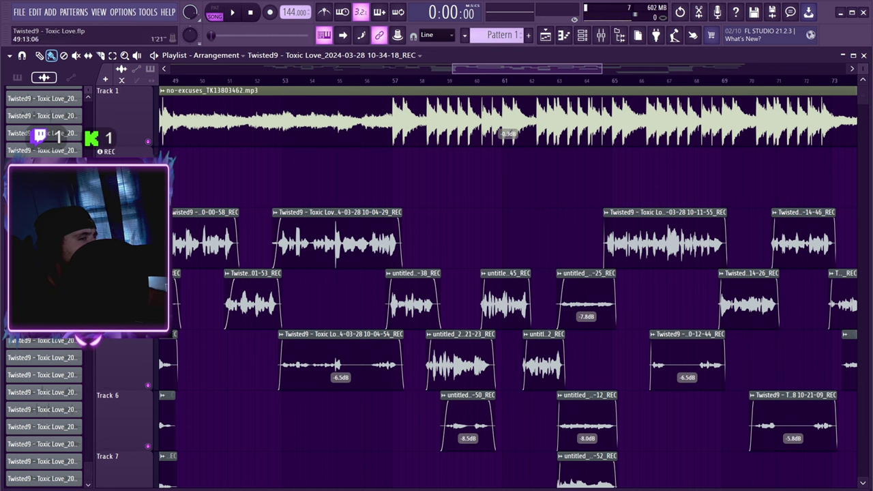
Step: Play the arrangement from just past bar 58 and stop playback
key(space)
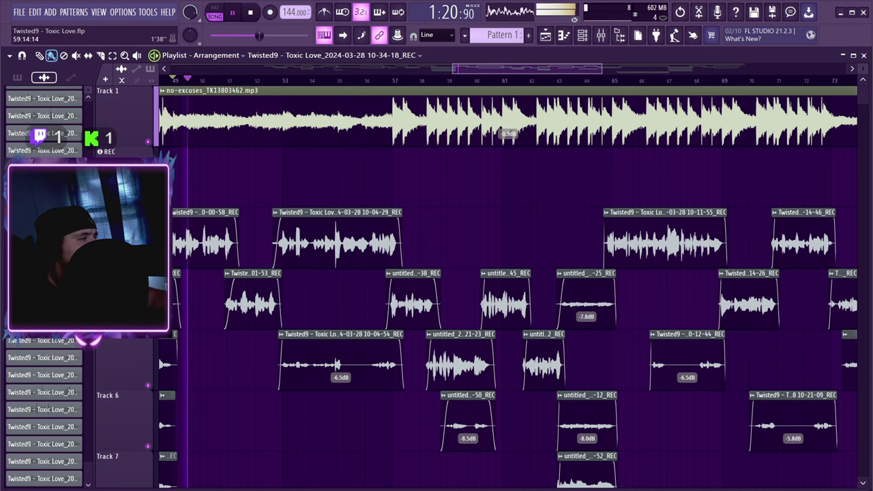
click(429, 81)
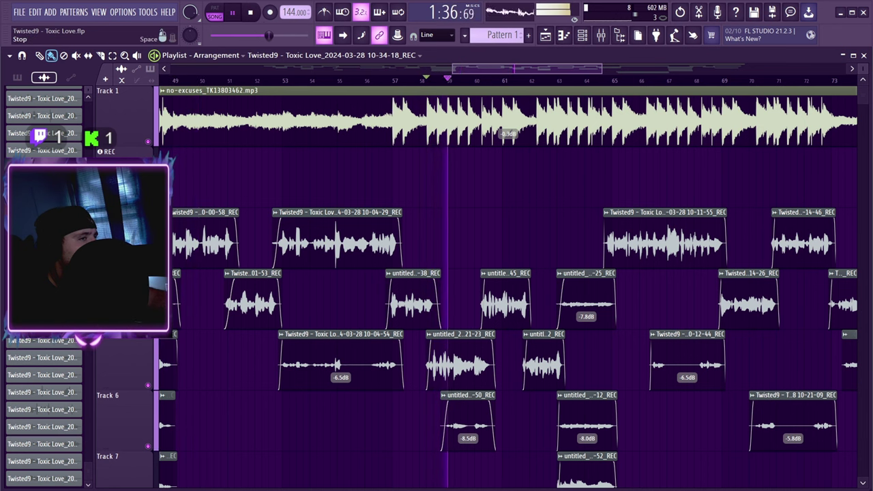
key(space)
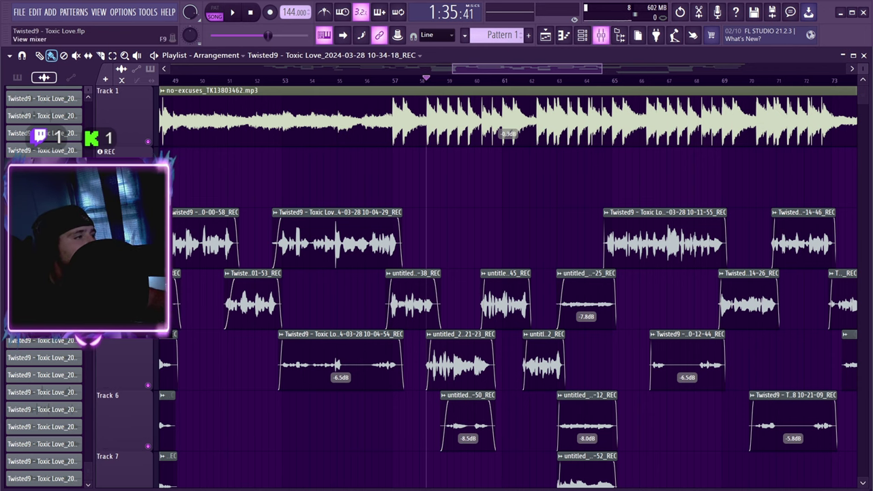
Step: Examine the Master track's Fruity Multiband Compressor while the section from bar 58 plays, and close it
click(601, 35)
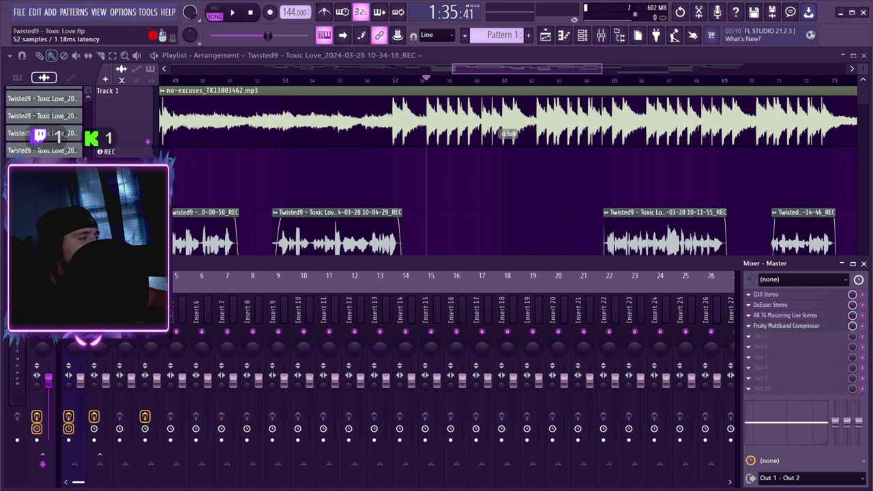
click(786, 326)
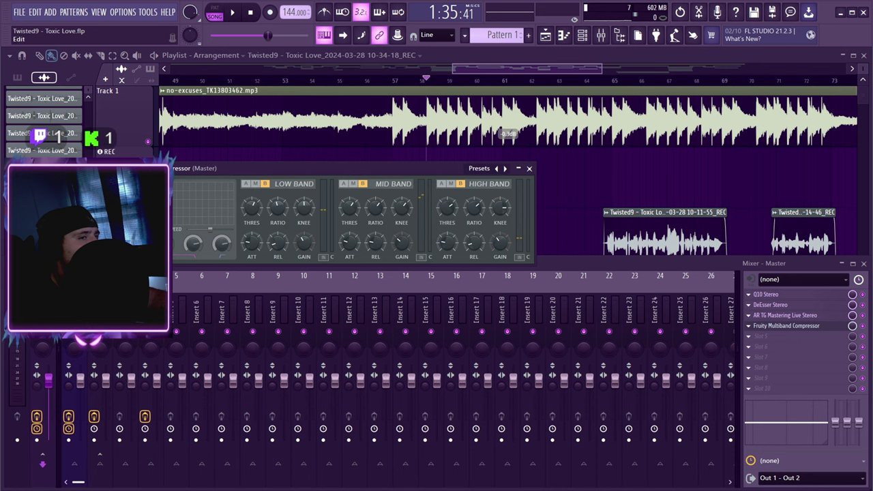
click(232, 12)
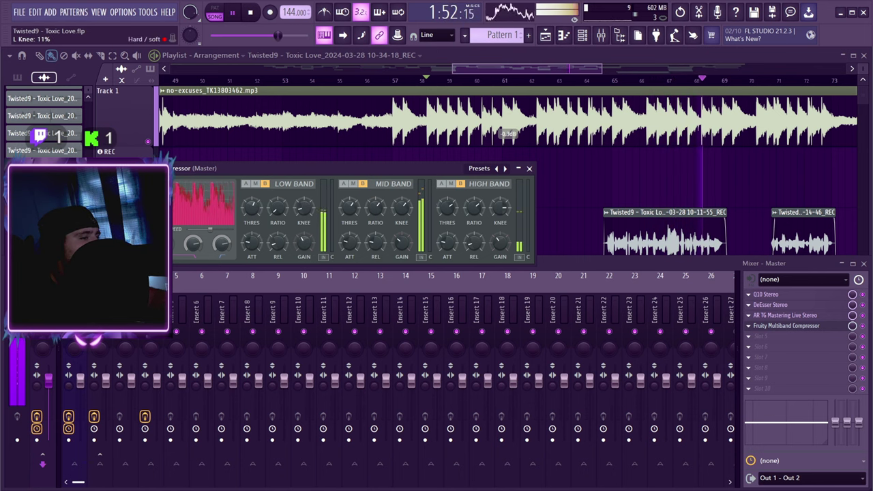
click(529, 167)
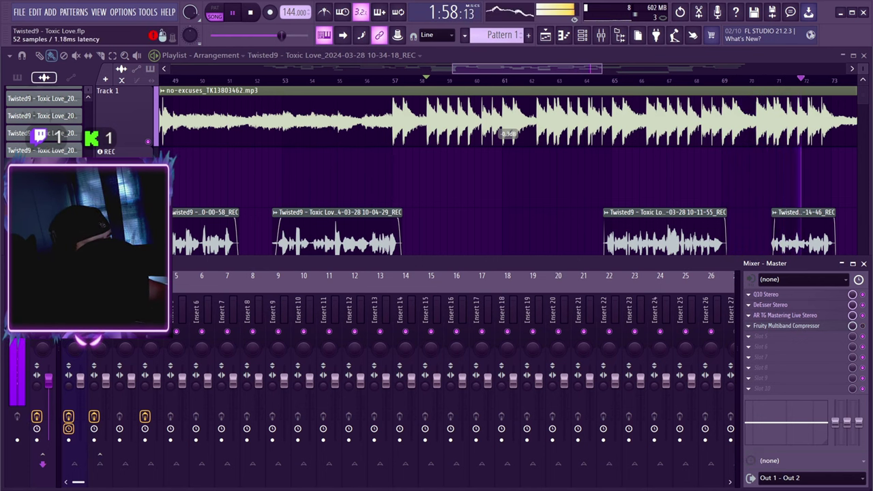
Step: Check the Master's Fruity Multiband Compressor, and set band 6 of its Q10 equalizer to 53 Hz with 3.0 gain
click(787, 326)
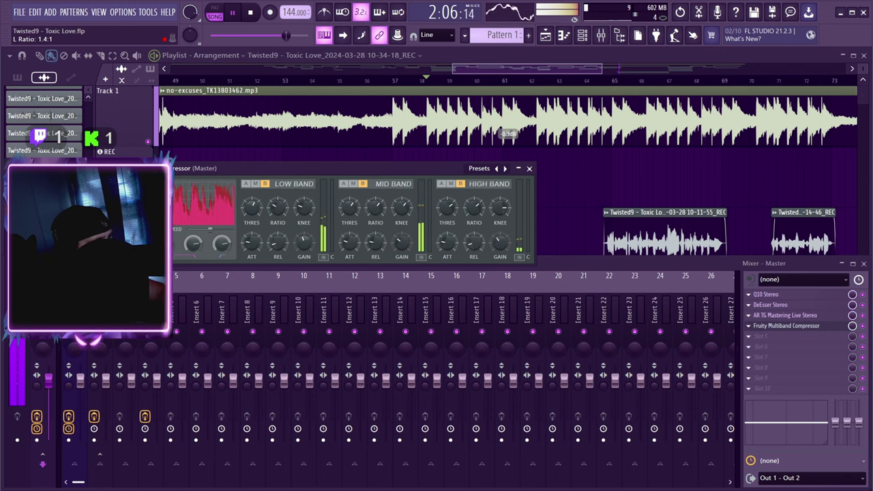
click(530, 169)
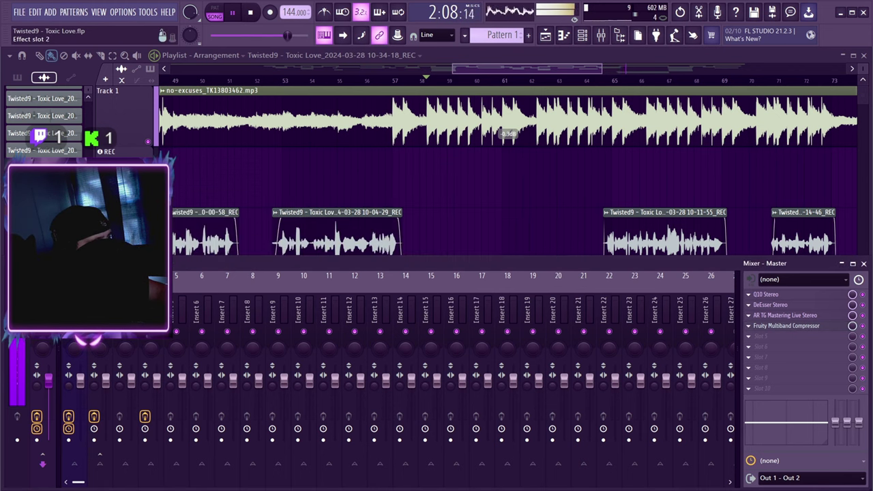
click(767, 295)
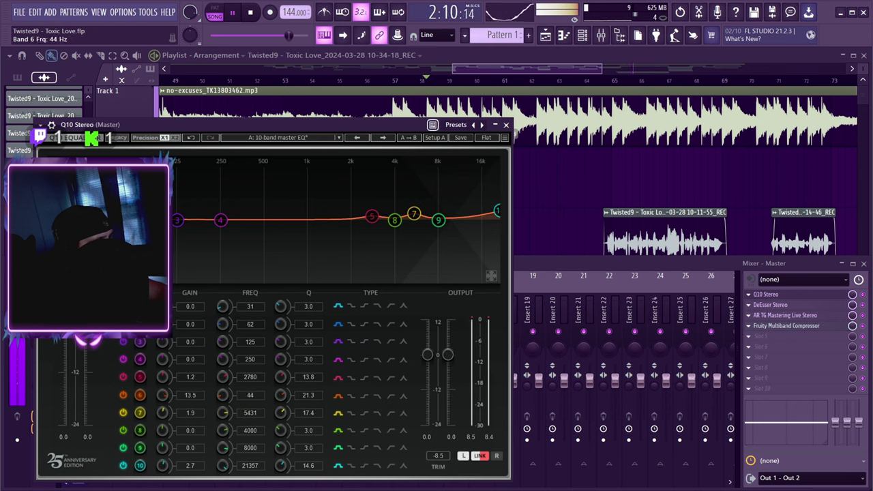
drag(112, 199, 80, 176)
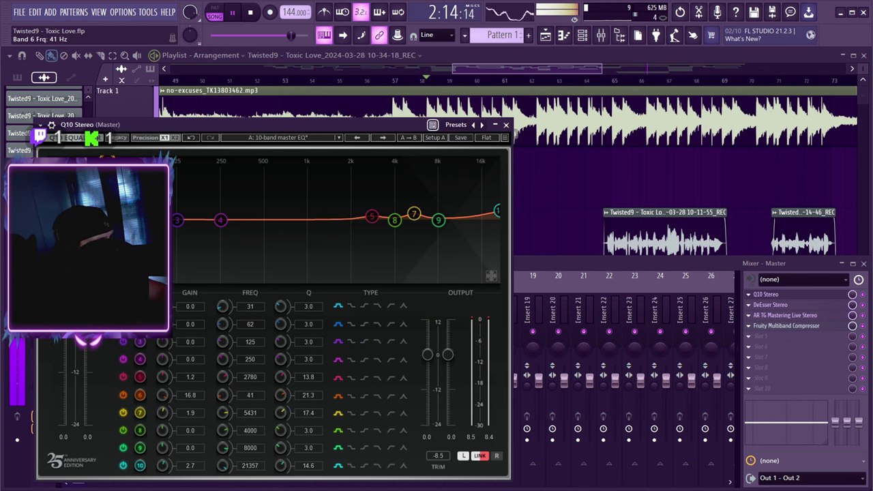
drag(114, 179, 125, 204)
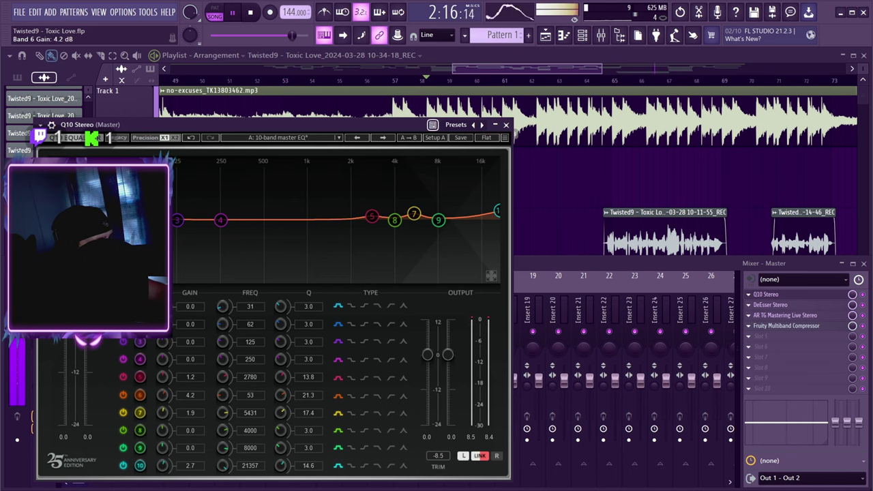
drag(67, 175, 95, 207)
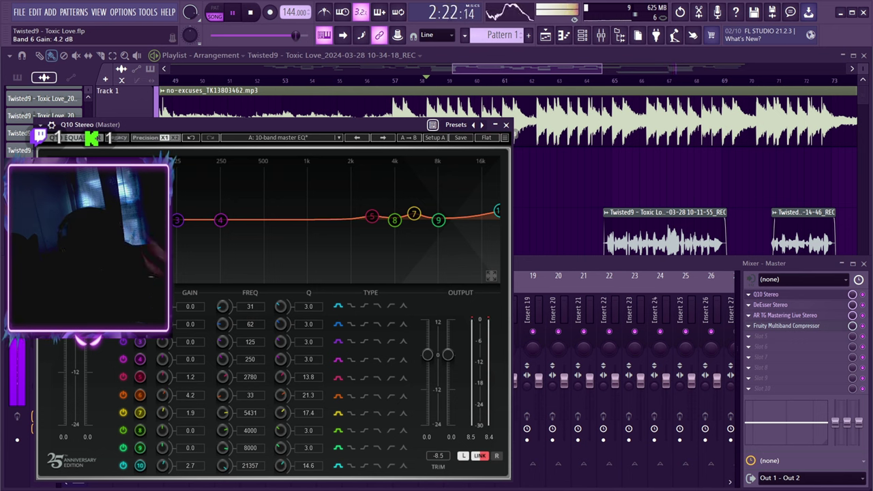
drag(94, 206, 123, 206)
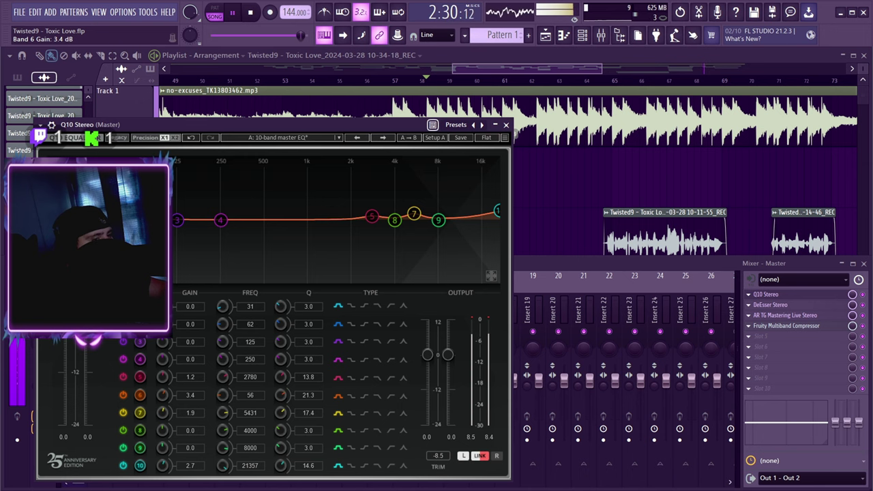
drag(125, 212, 123, 210)
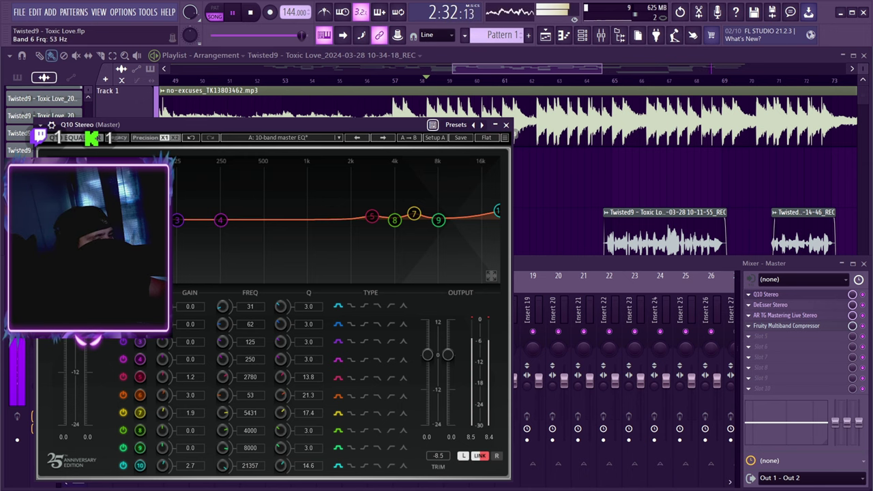
click(507, 125)
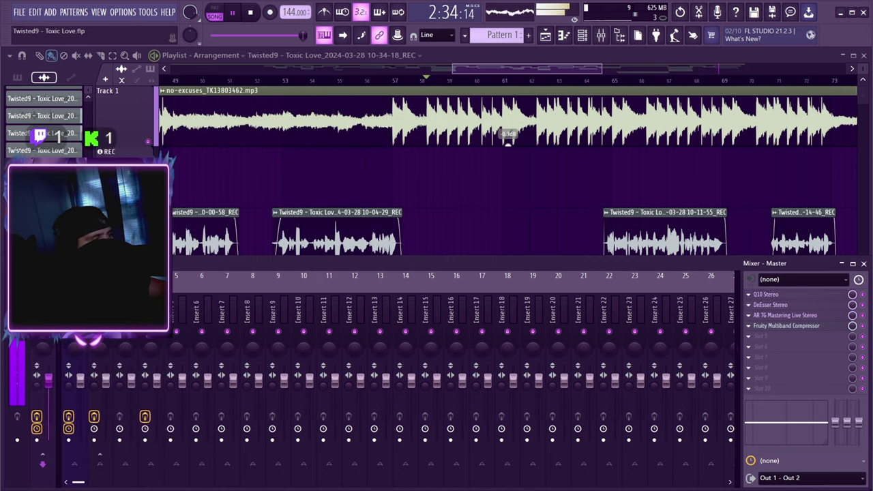
Step: Route the no-excuses beat channel to mixer insert 4 and set its playlist clip's gain to -0.7 dB
click(176, 314)
click(150, 314)
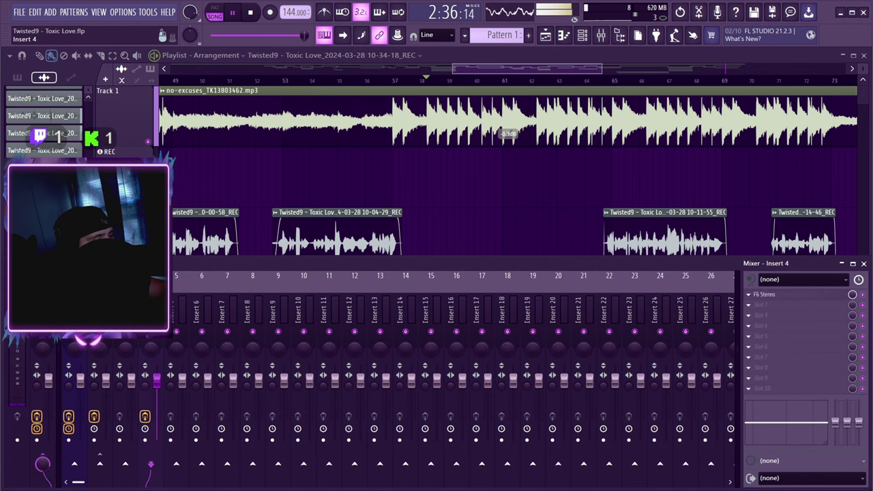
key(F6)
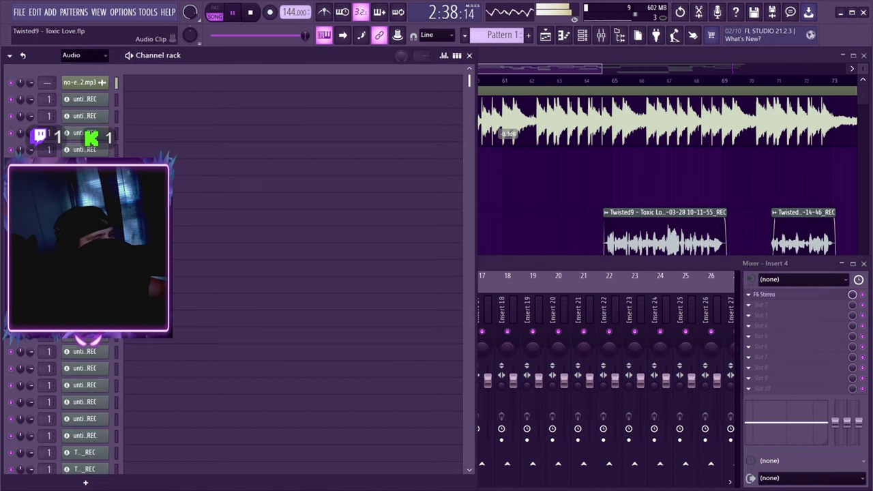
drag(47, 82, 48, 73)
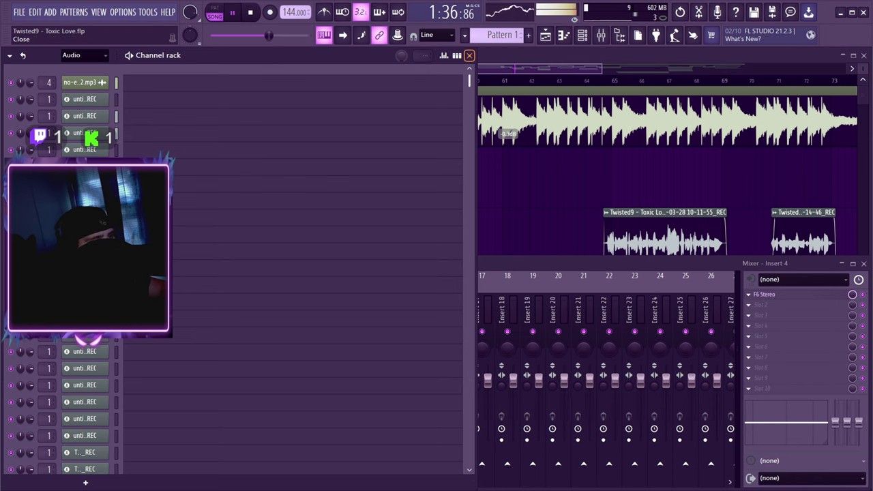
click(470, 56)
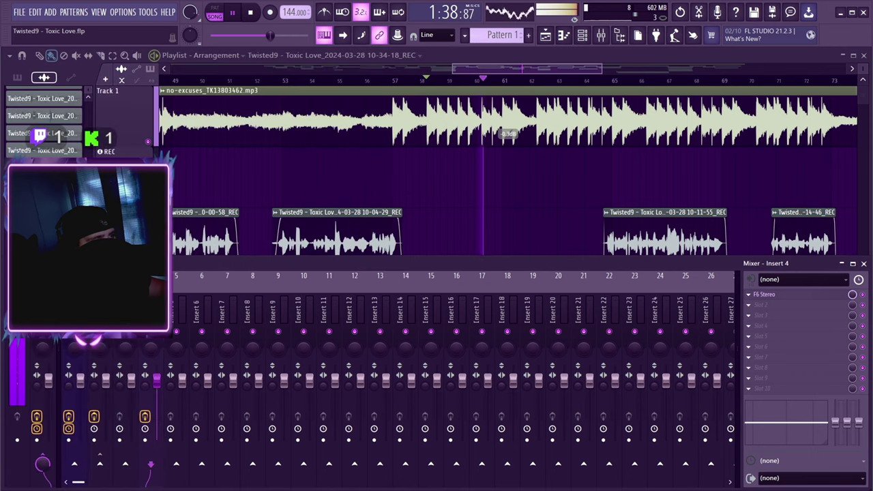
key(F9)
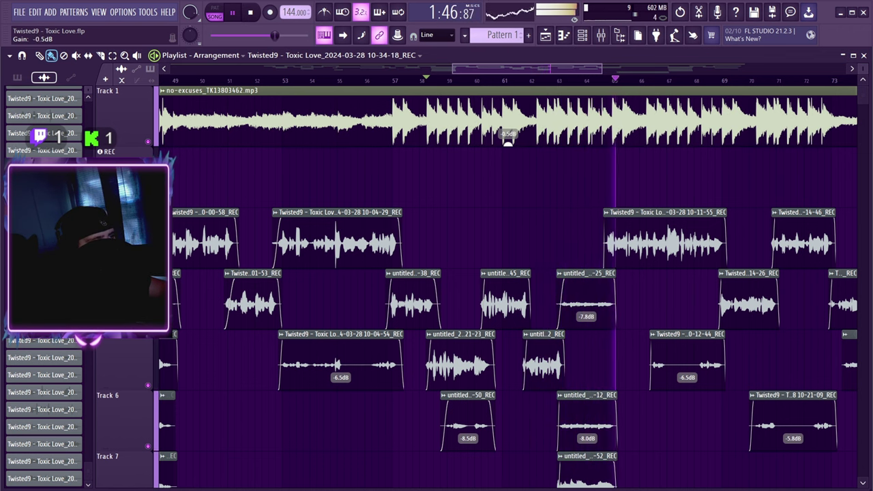
drag(508, 143, 509, 144)
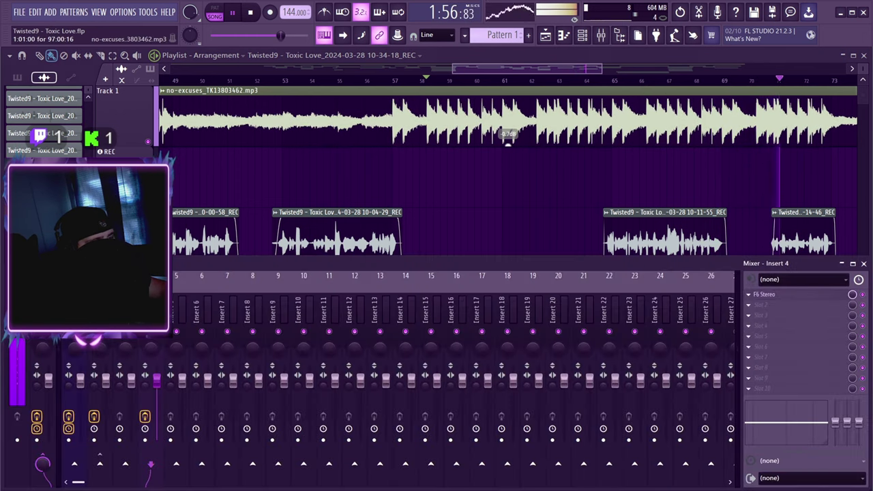
Step: On the REC mixer track, check the CLA-76 and set Auto-Tune Artist's Retune Speed to 13 and Humanize to 62
click(546, 35)
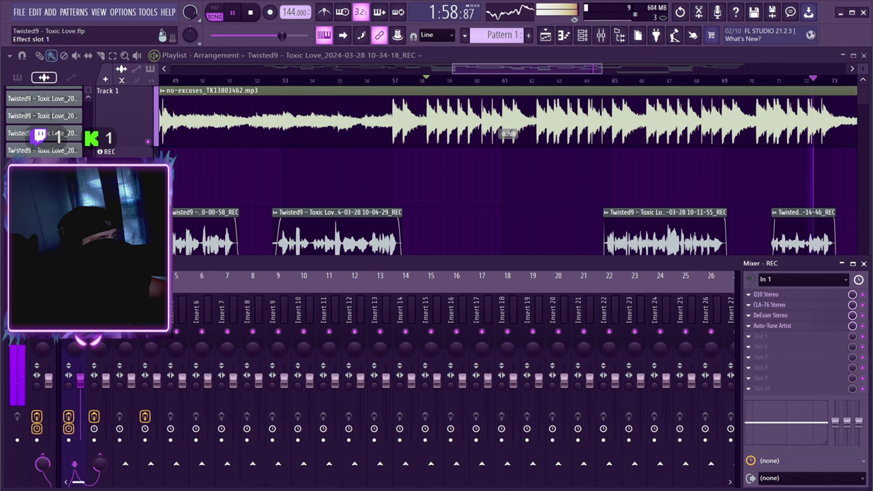
click(770, 305)
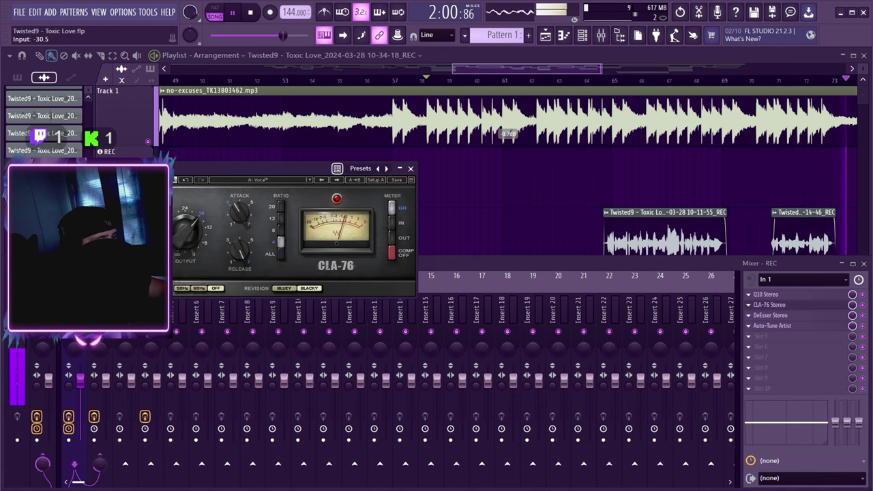
click(411, 168)
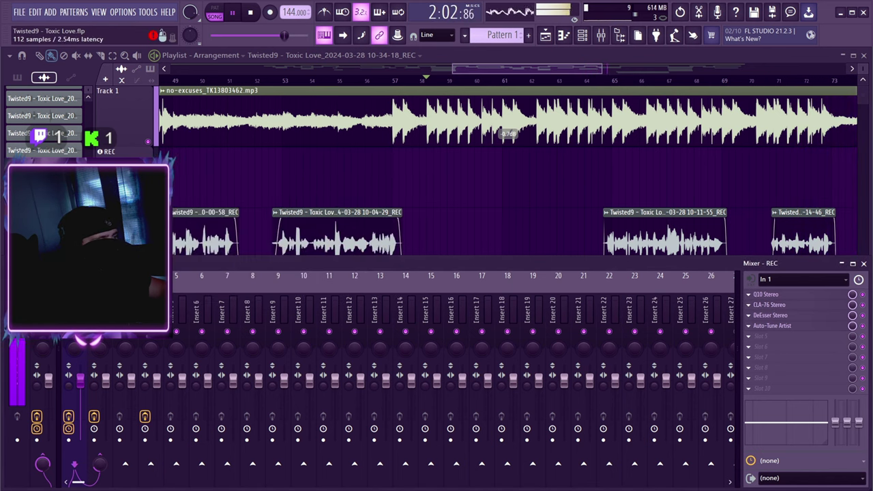
click(773, 326)
drag(196, 183, 196, 188)
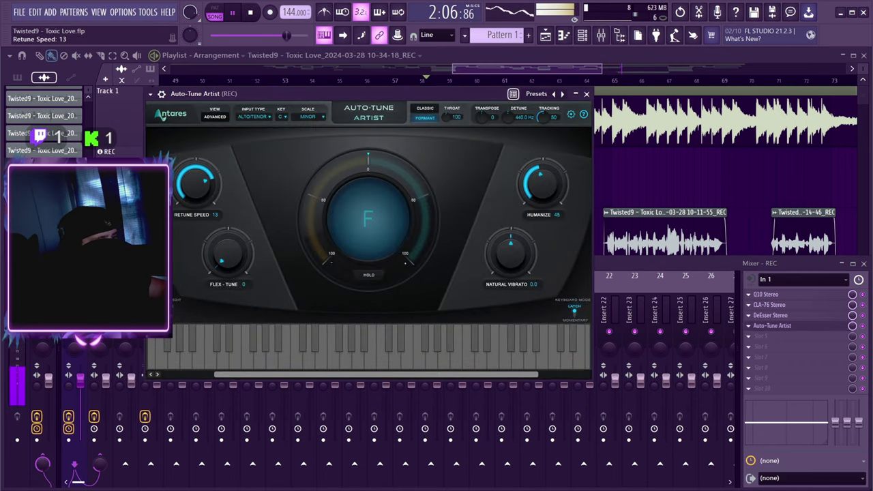
drag(543, 184, 543, 172)
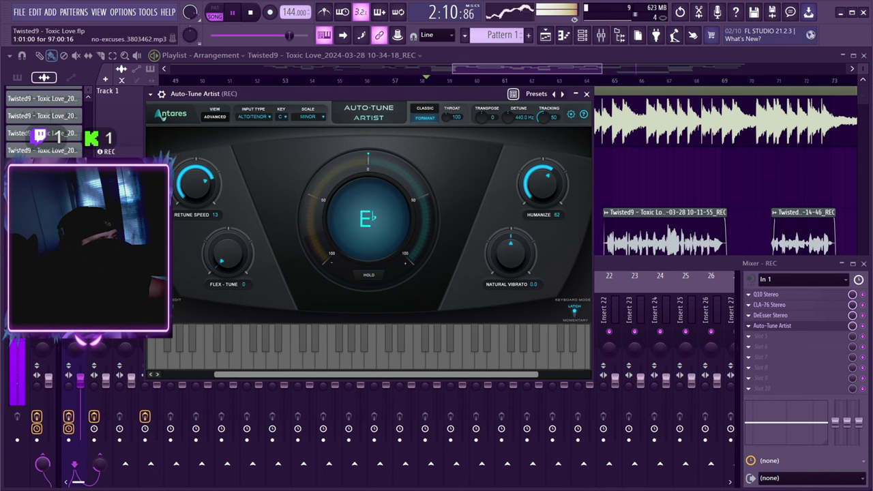
click(587, 94)
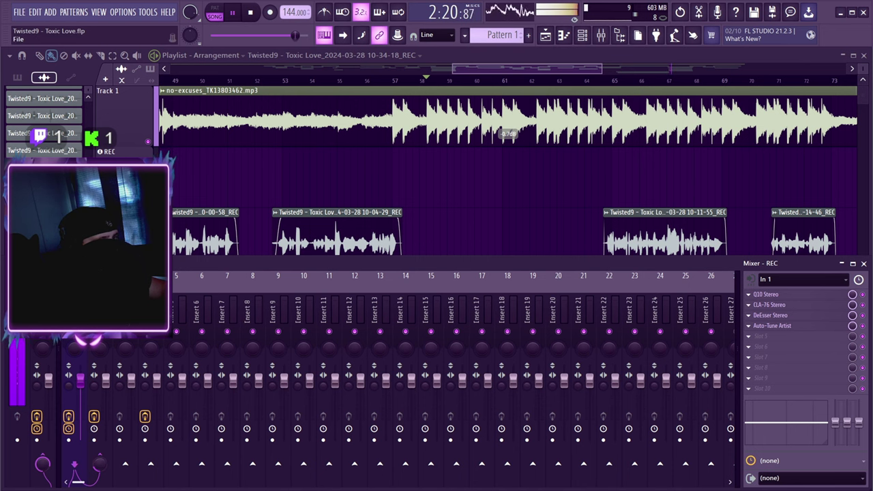
Step: Stop playback and start exporting the song as a Wave file
click(20, 11)
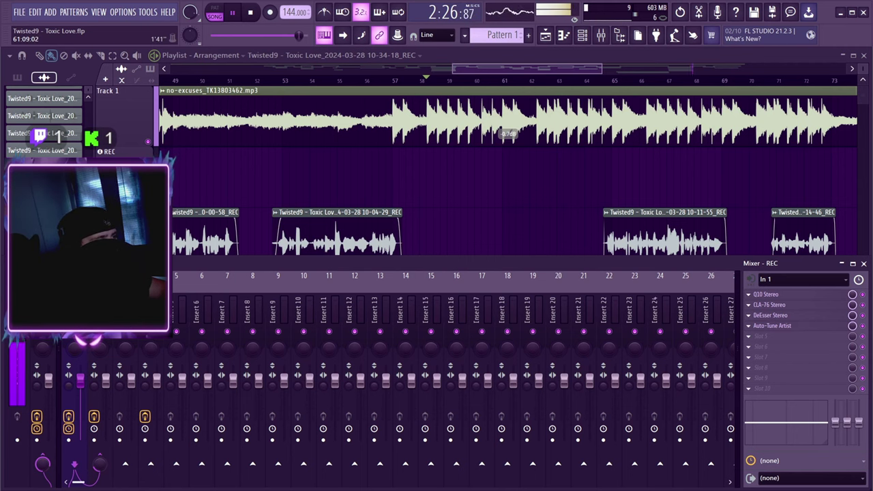
key(F9)
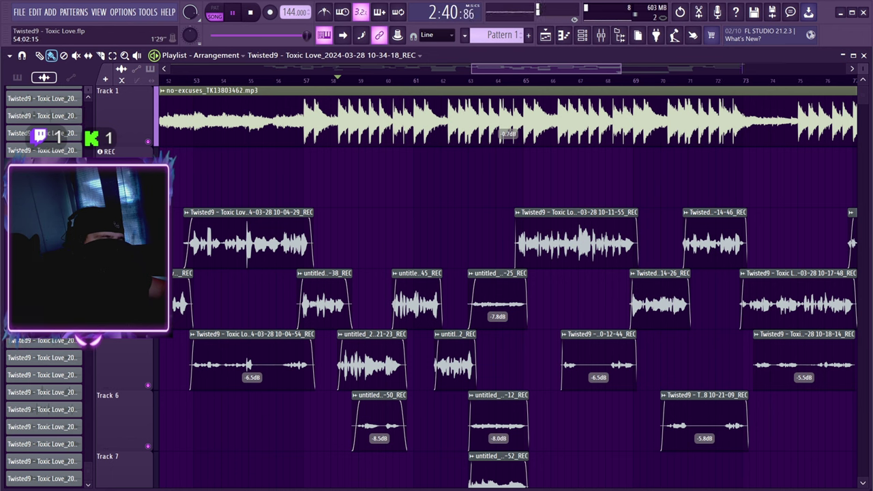
key(space)
click(20, 12)
mouse_move(41, 124)
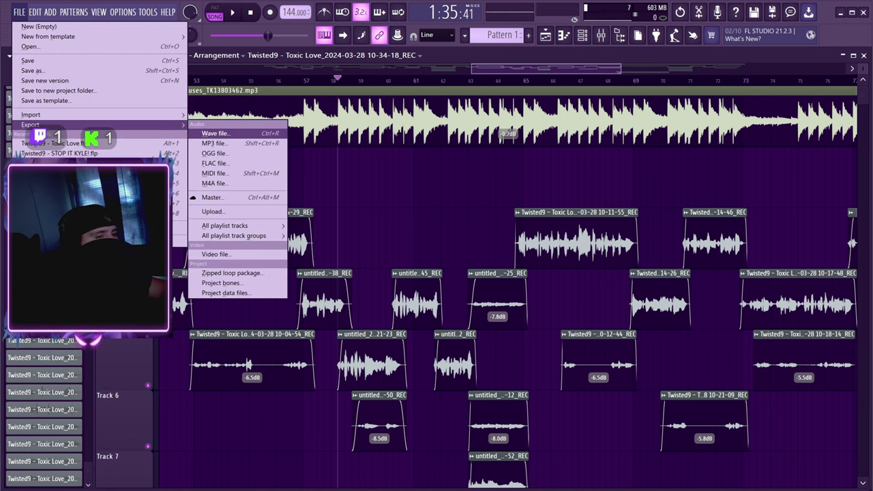
click(215, 133)
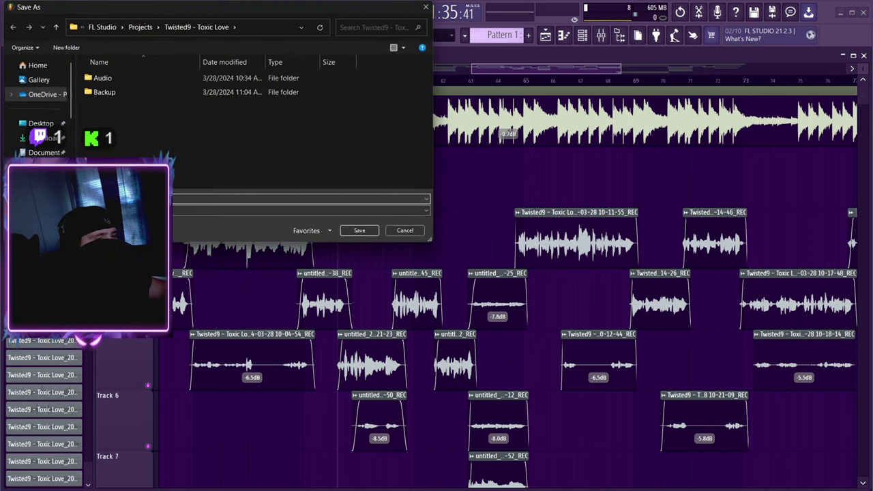
Step: In the New Songs folder, delete the old We Toxic file and save the export as "Twisted9 - We Toxic (prod.Takezo)", confirming the replacement
scroll(37, 109, down, 4)
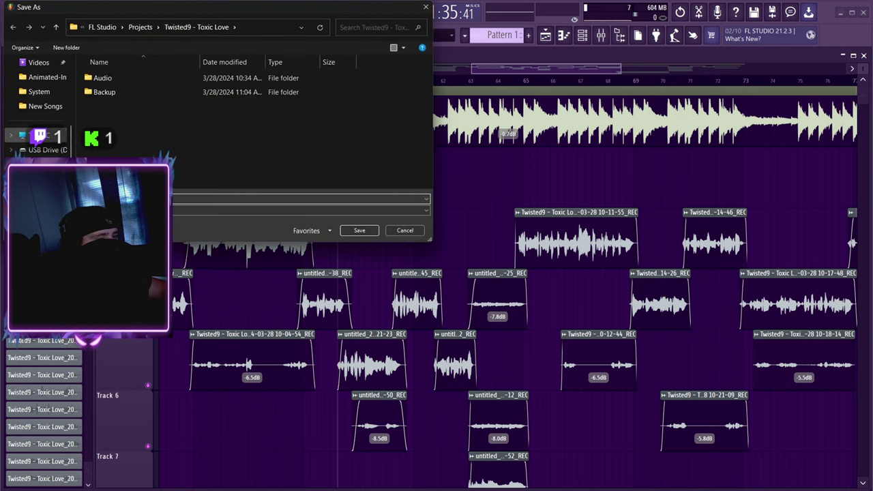
click(45, 105)
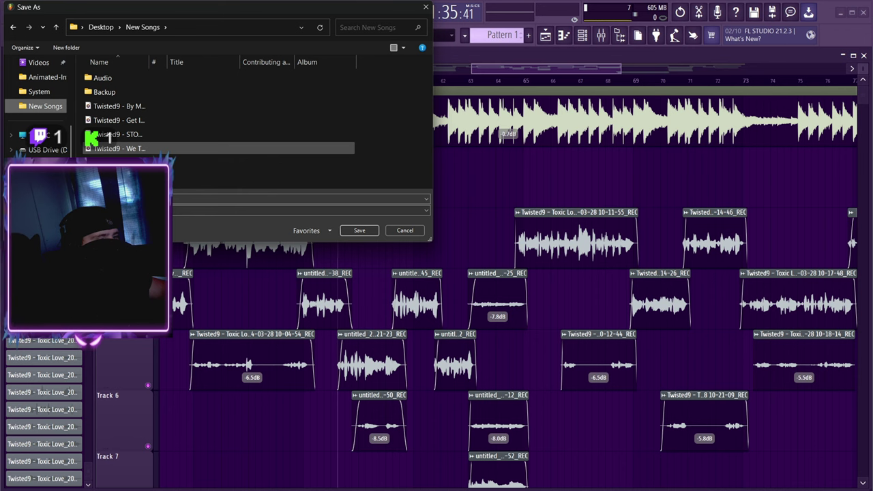
right_click(106, 148)
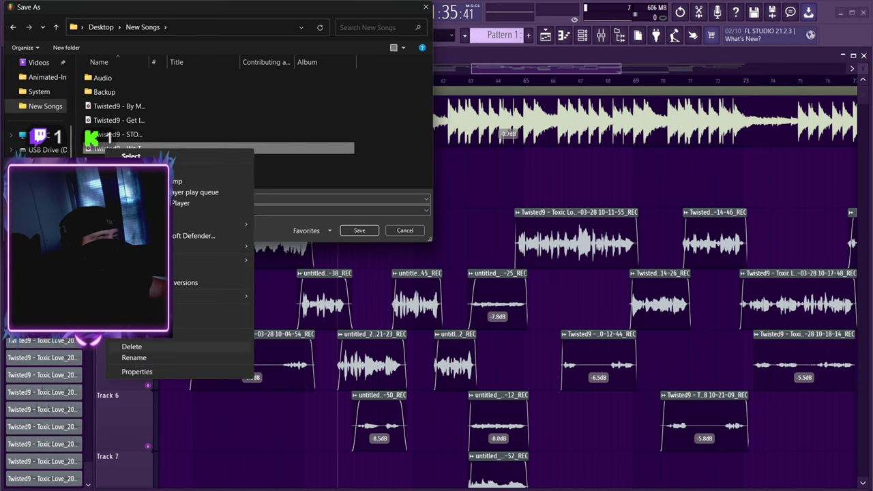
click(132, 347)
key(Return)
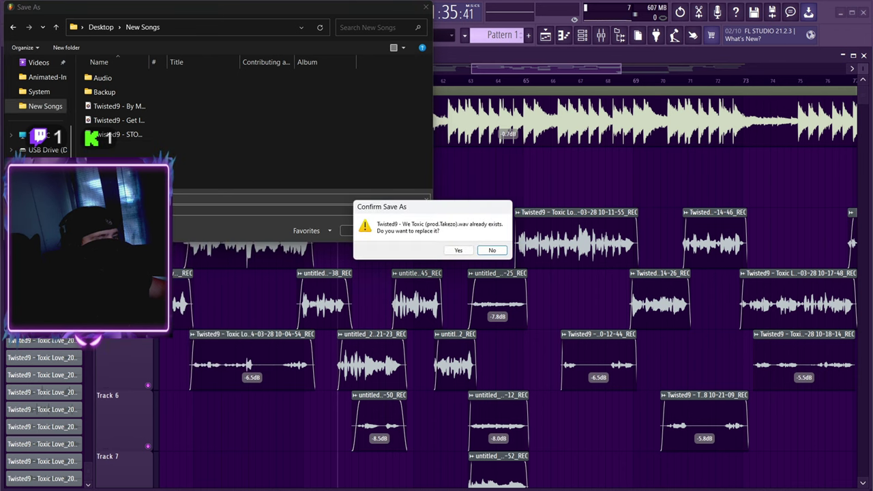
key(Return)
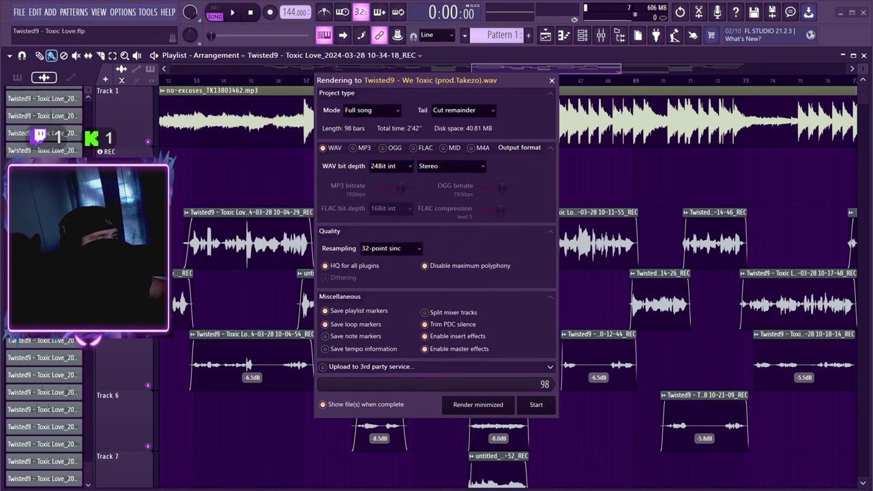